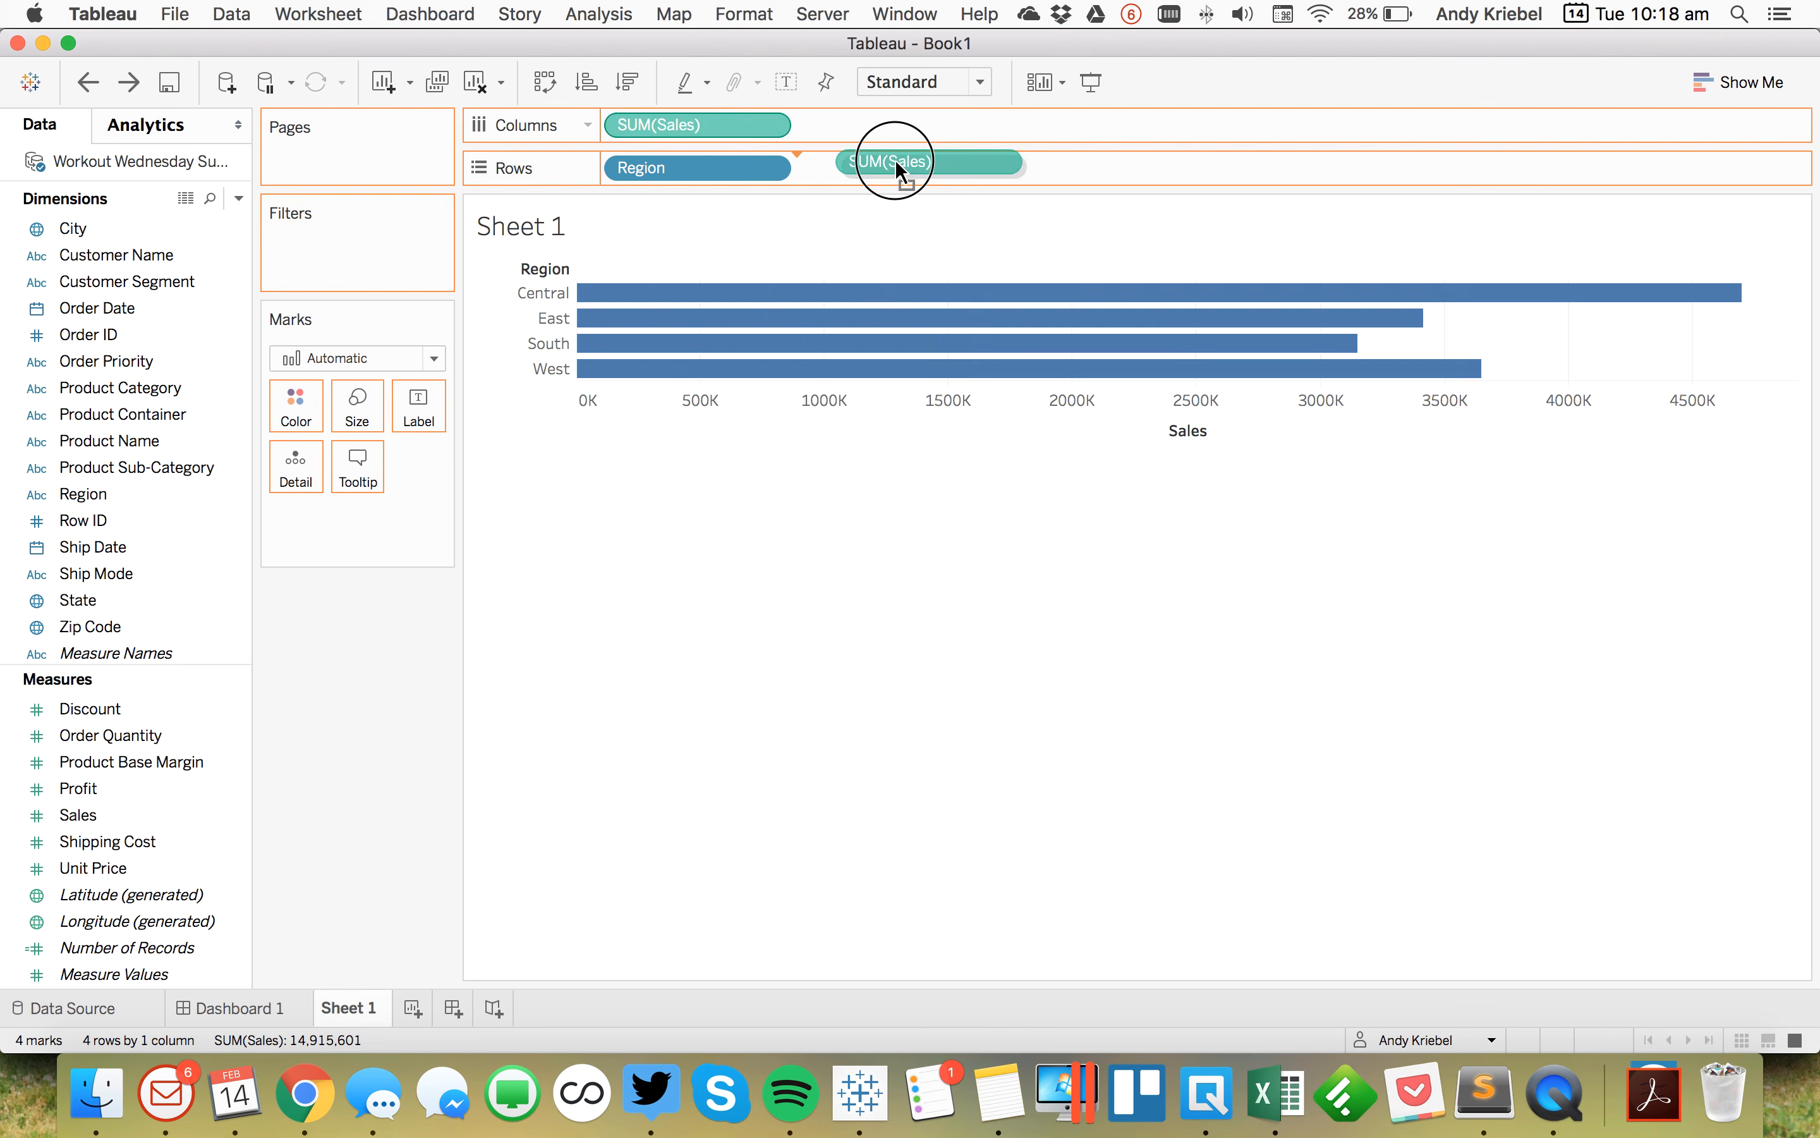
Step: Place Order Date on Columns as a continuous YEAR(Order Date) field and narrow the view width
{"action": "left_click_drag", "start_coordinate": [120, 308], "coordinate": [761, 126]}
{"action": "left_click", "coordinate": [819, 650]}
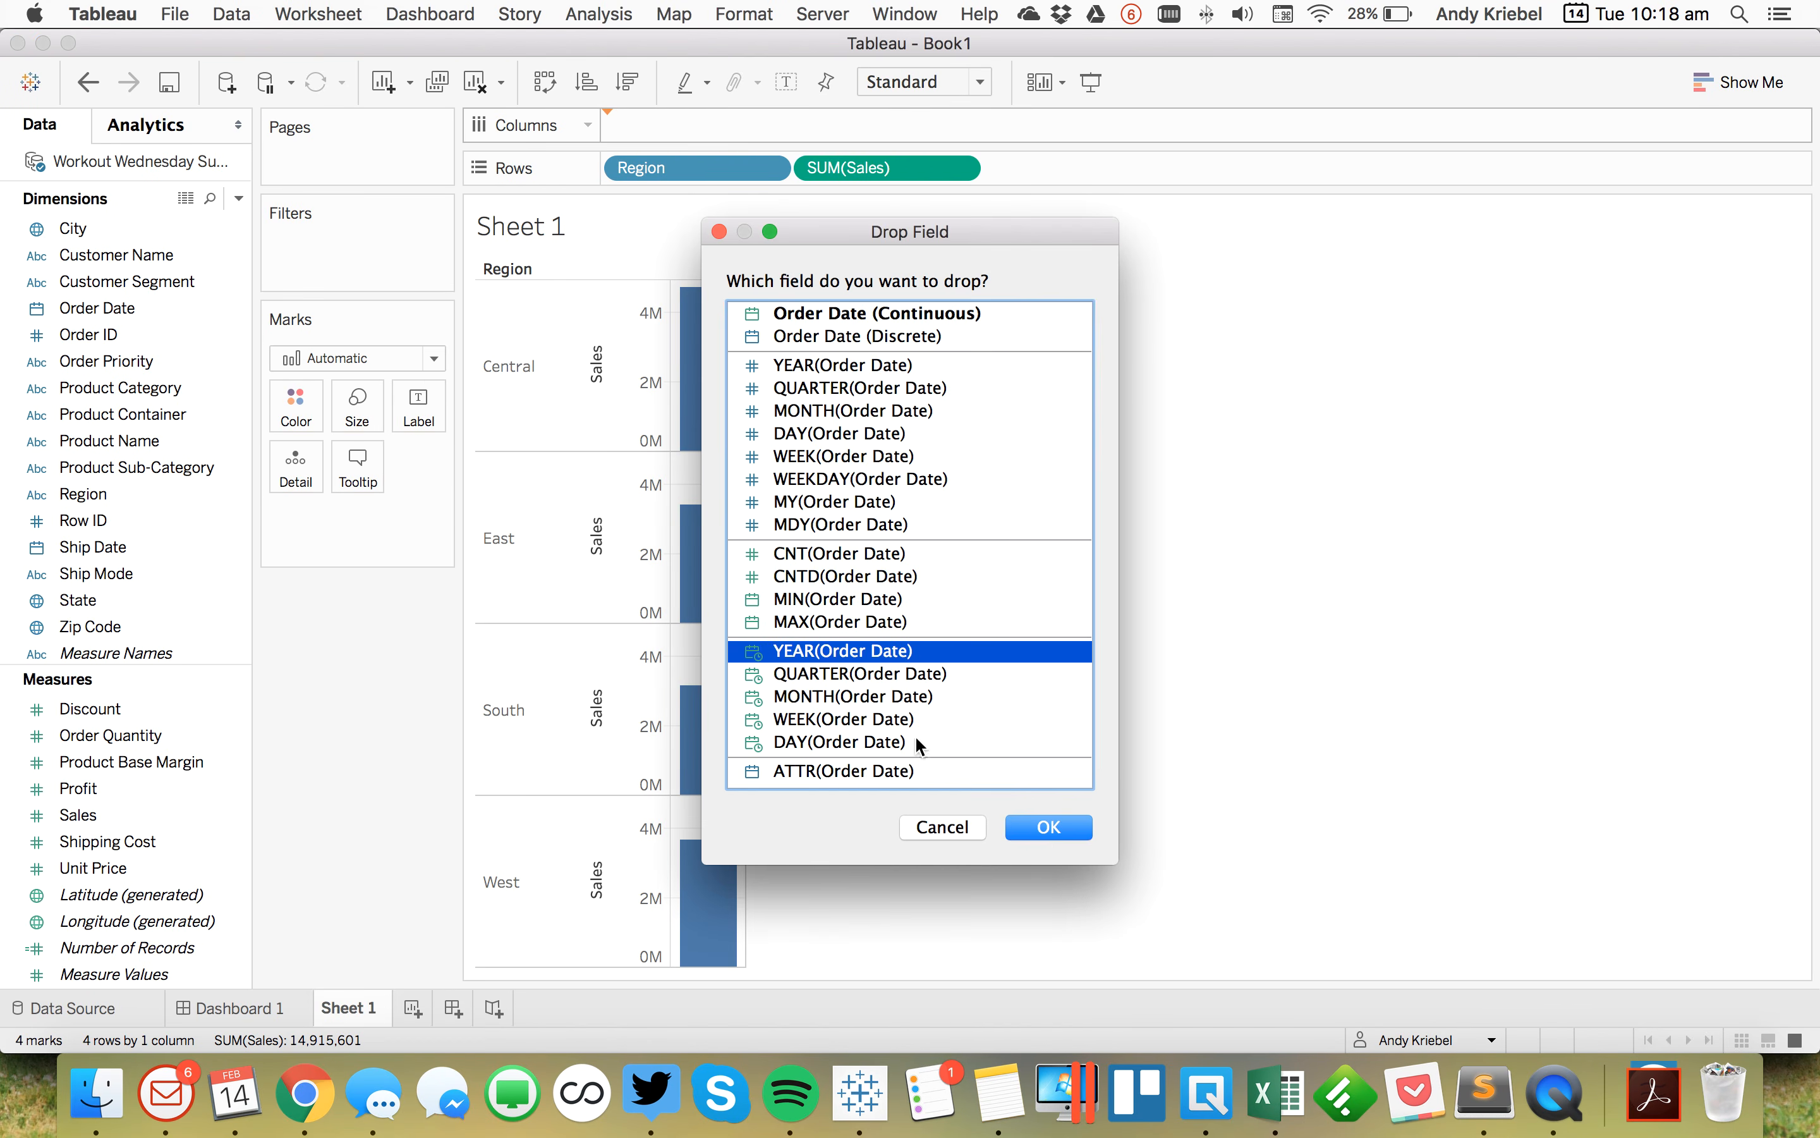
{"action": "left_click", "coordinate": [1050, 828]}
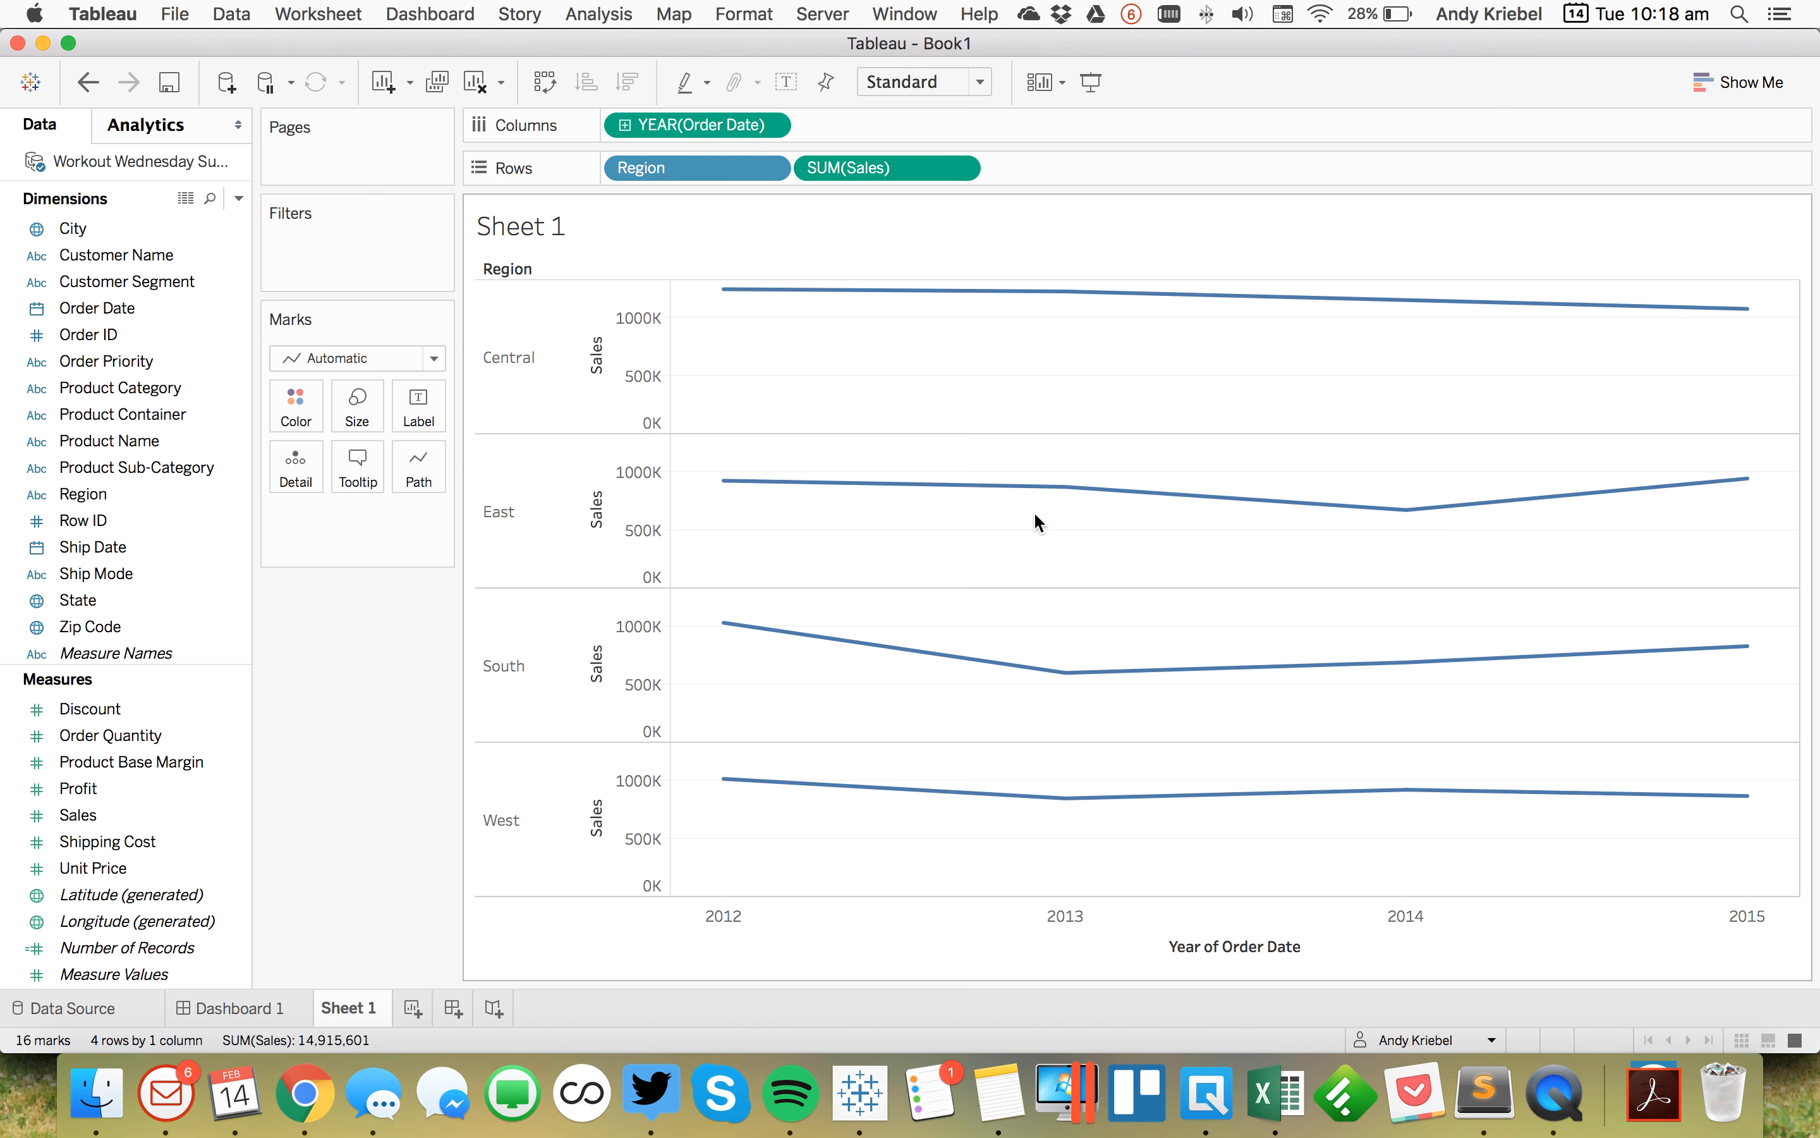
{"action": "left_click_drag", "start_coordinate": [1800, 426], "coordinate": [989, 426]}
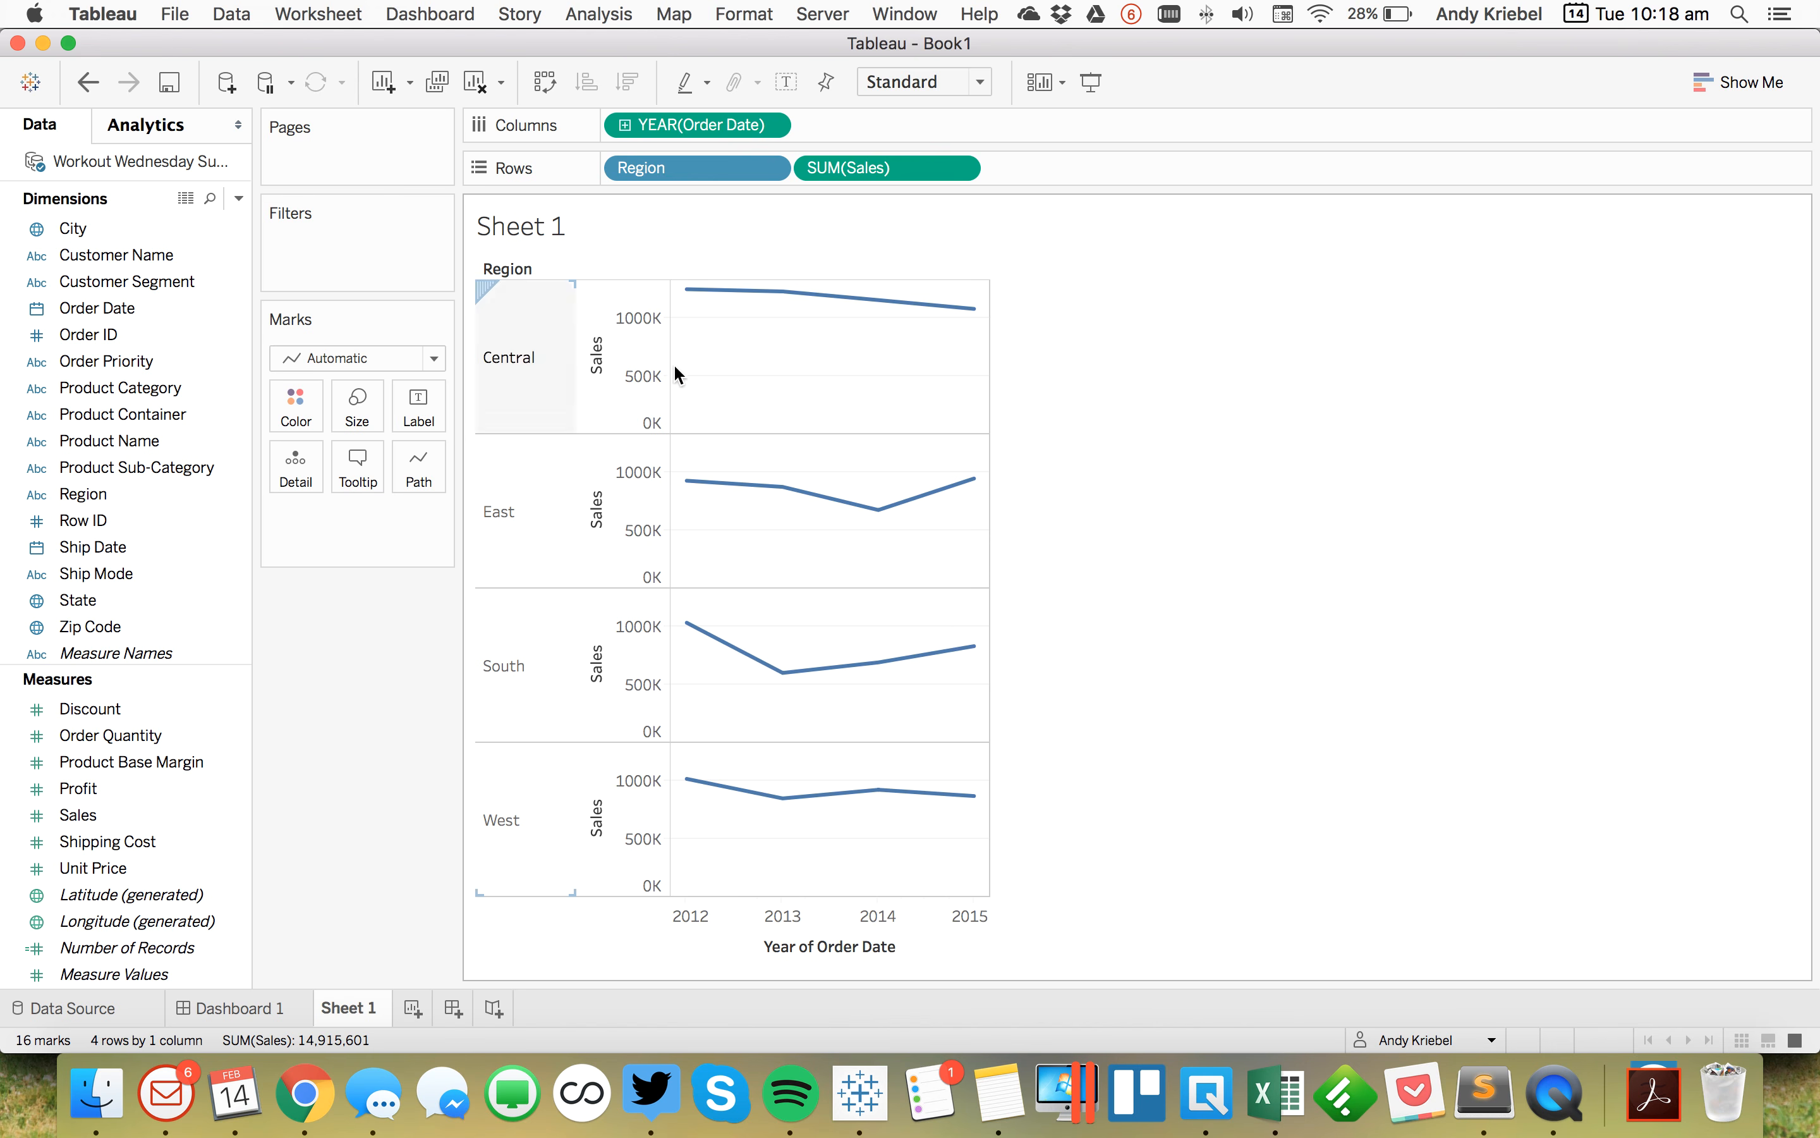
Step: Set the Sales axis to independent ranges per row, exclude zero, and clear its title
{"action": "double_click", "coordinate": [648, 359]}
{"action": "left_click", "coordinate": [1074, 323]}
{"action": "left_click", "coordinate": [680, 374]}
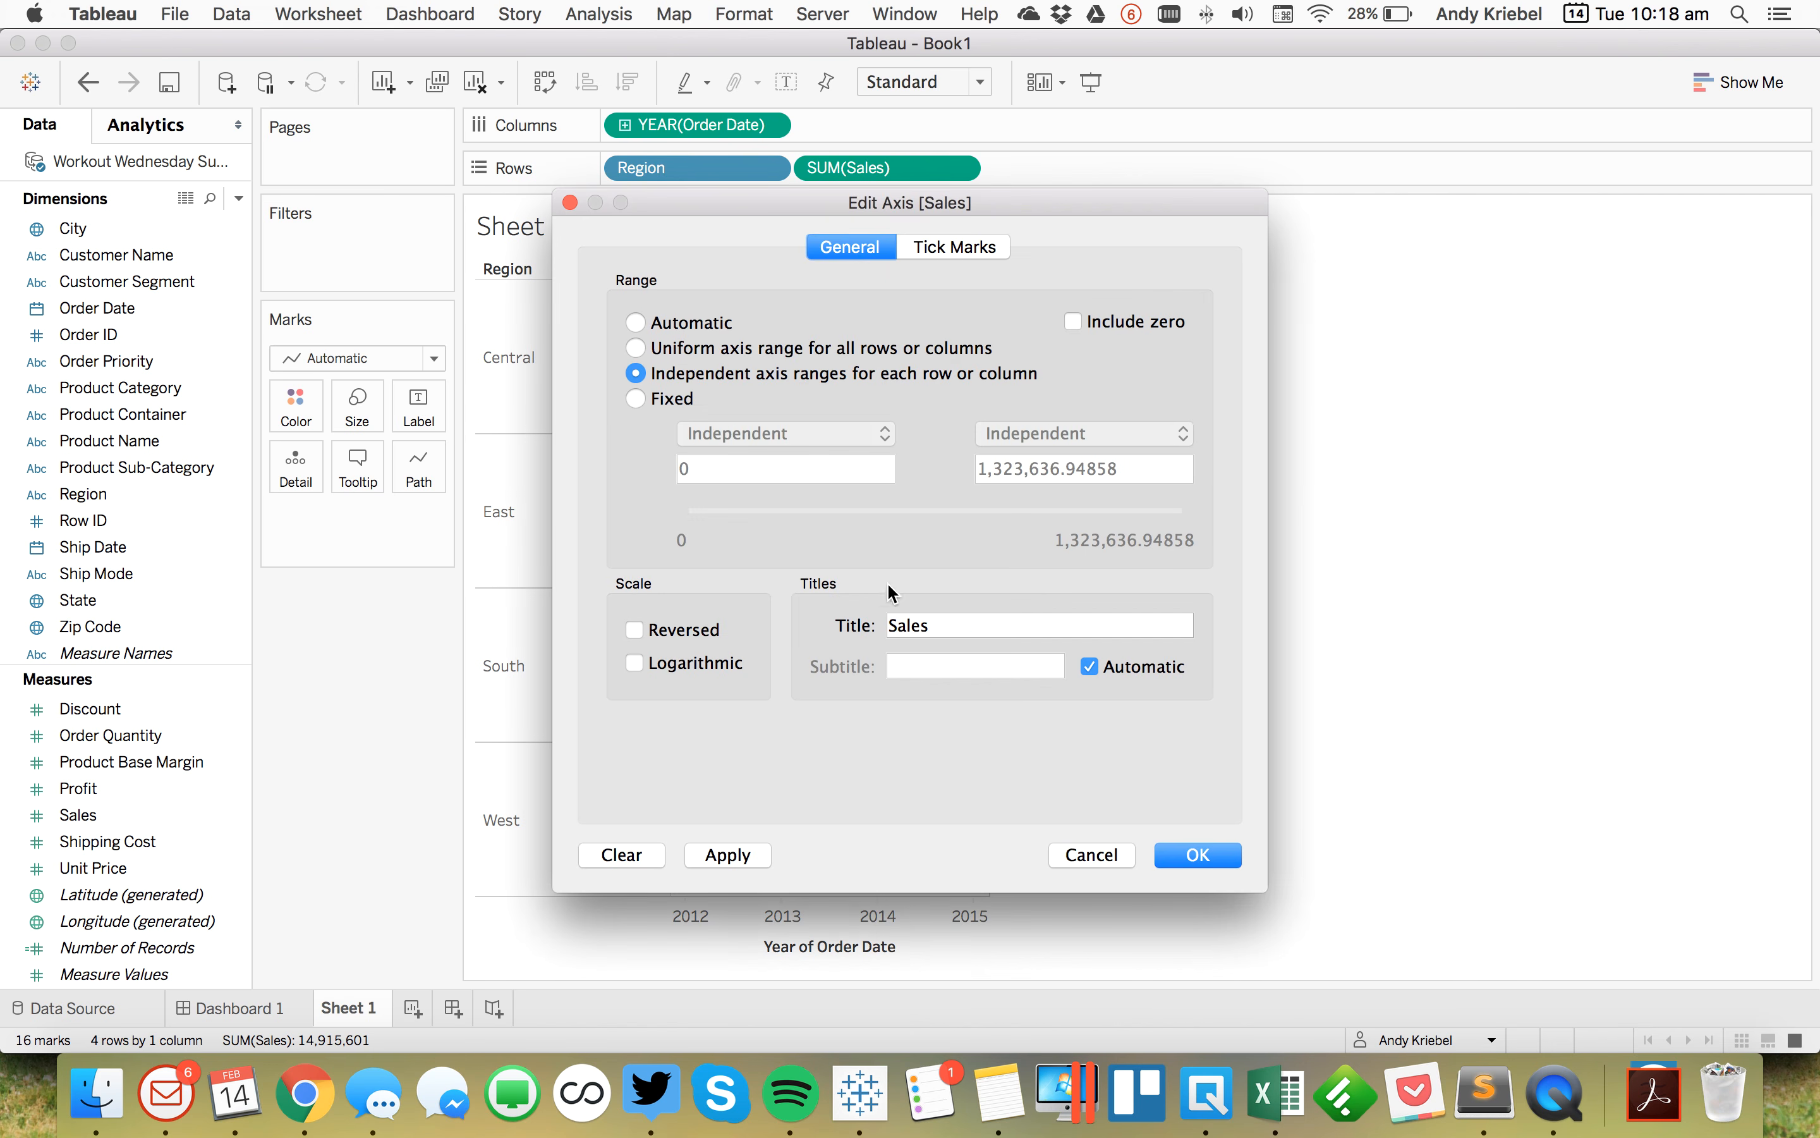
{"action": "double_click", "coordinate": [942, 629]}
{"action": "key", "text": "BackSpace"}
{"action": "key", "text": "Return"}
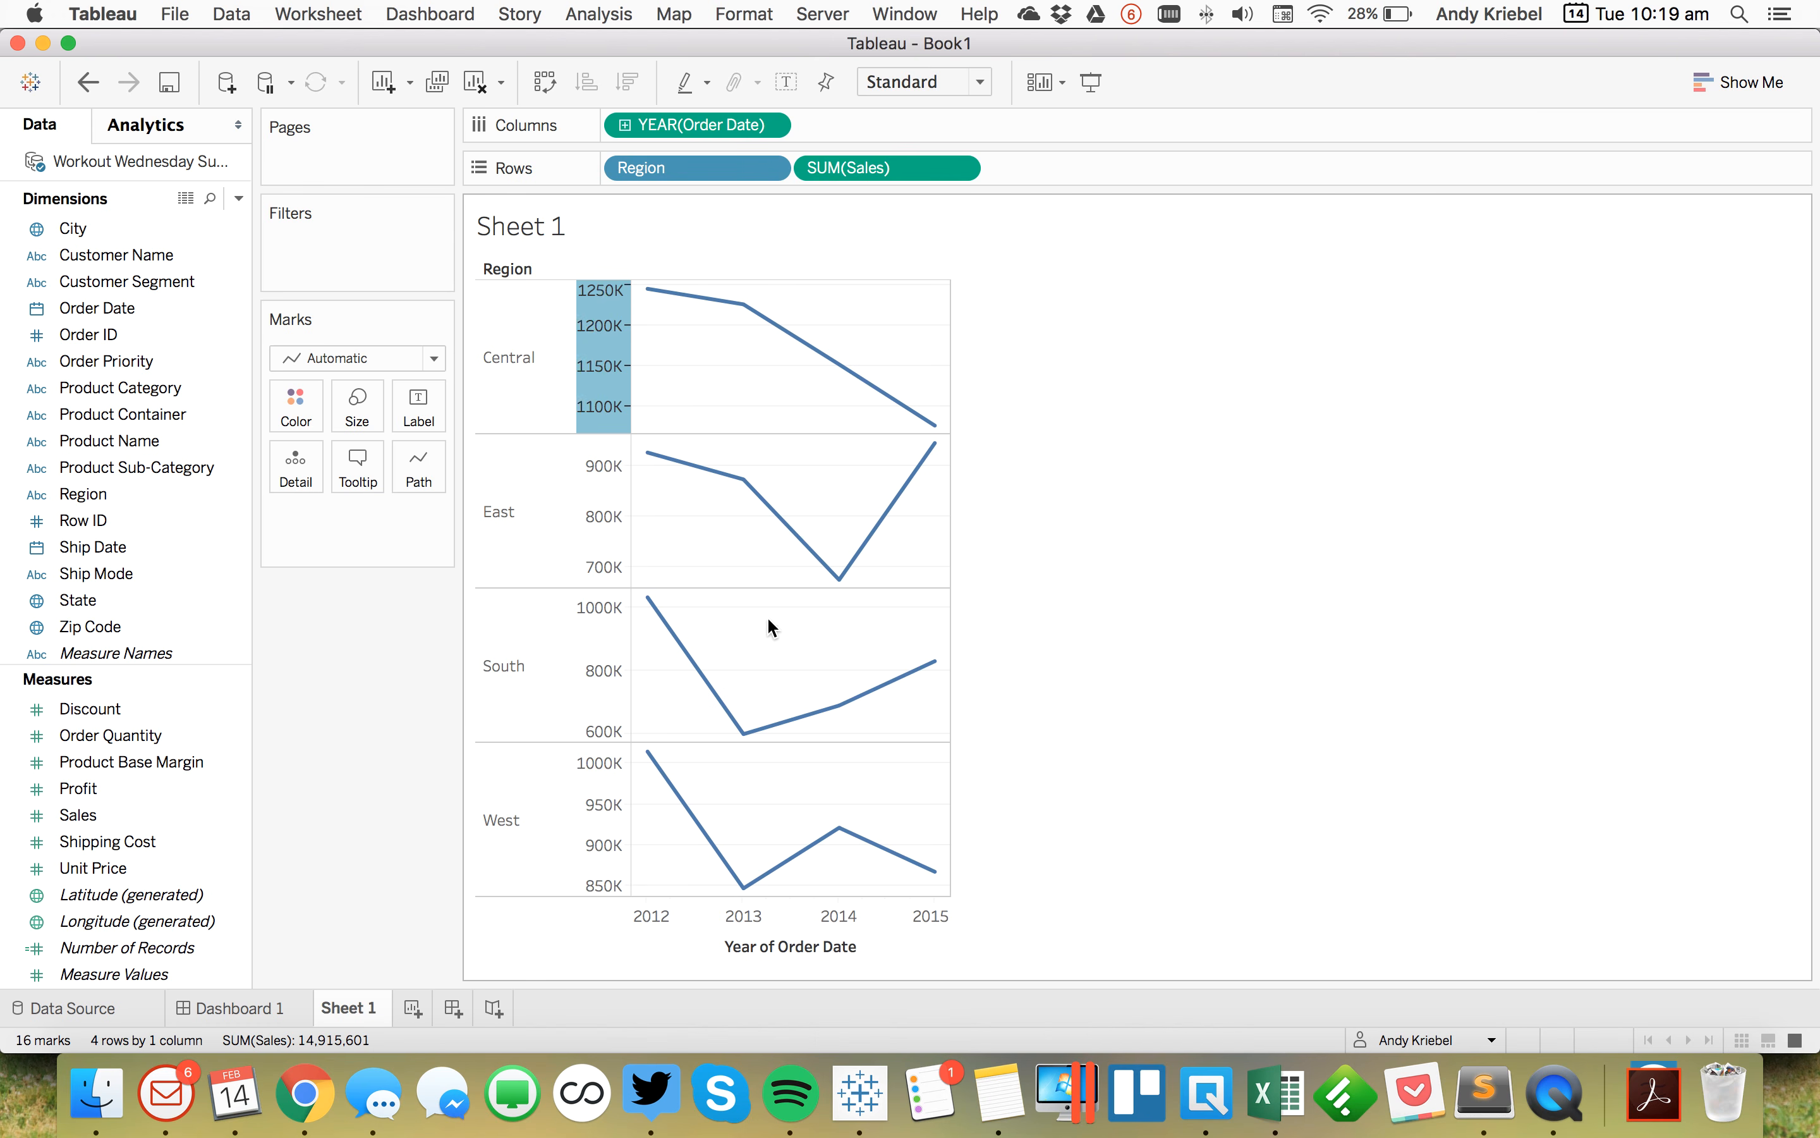
Step: Turn on mark labels for the most recent marks only
{"action": "left_click", "coordinate": [725, 363]}
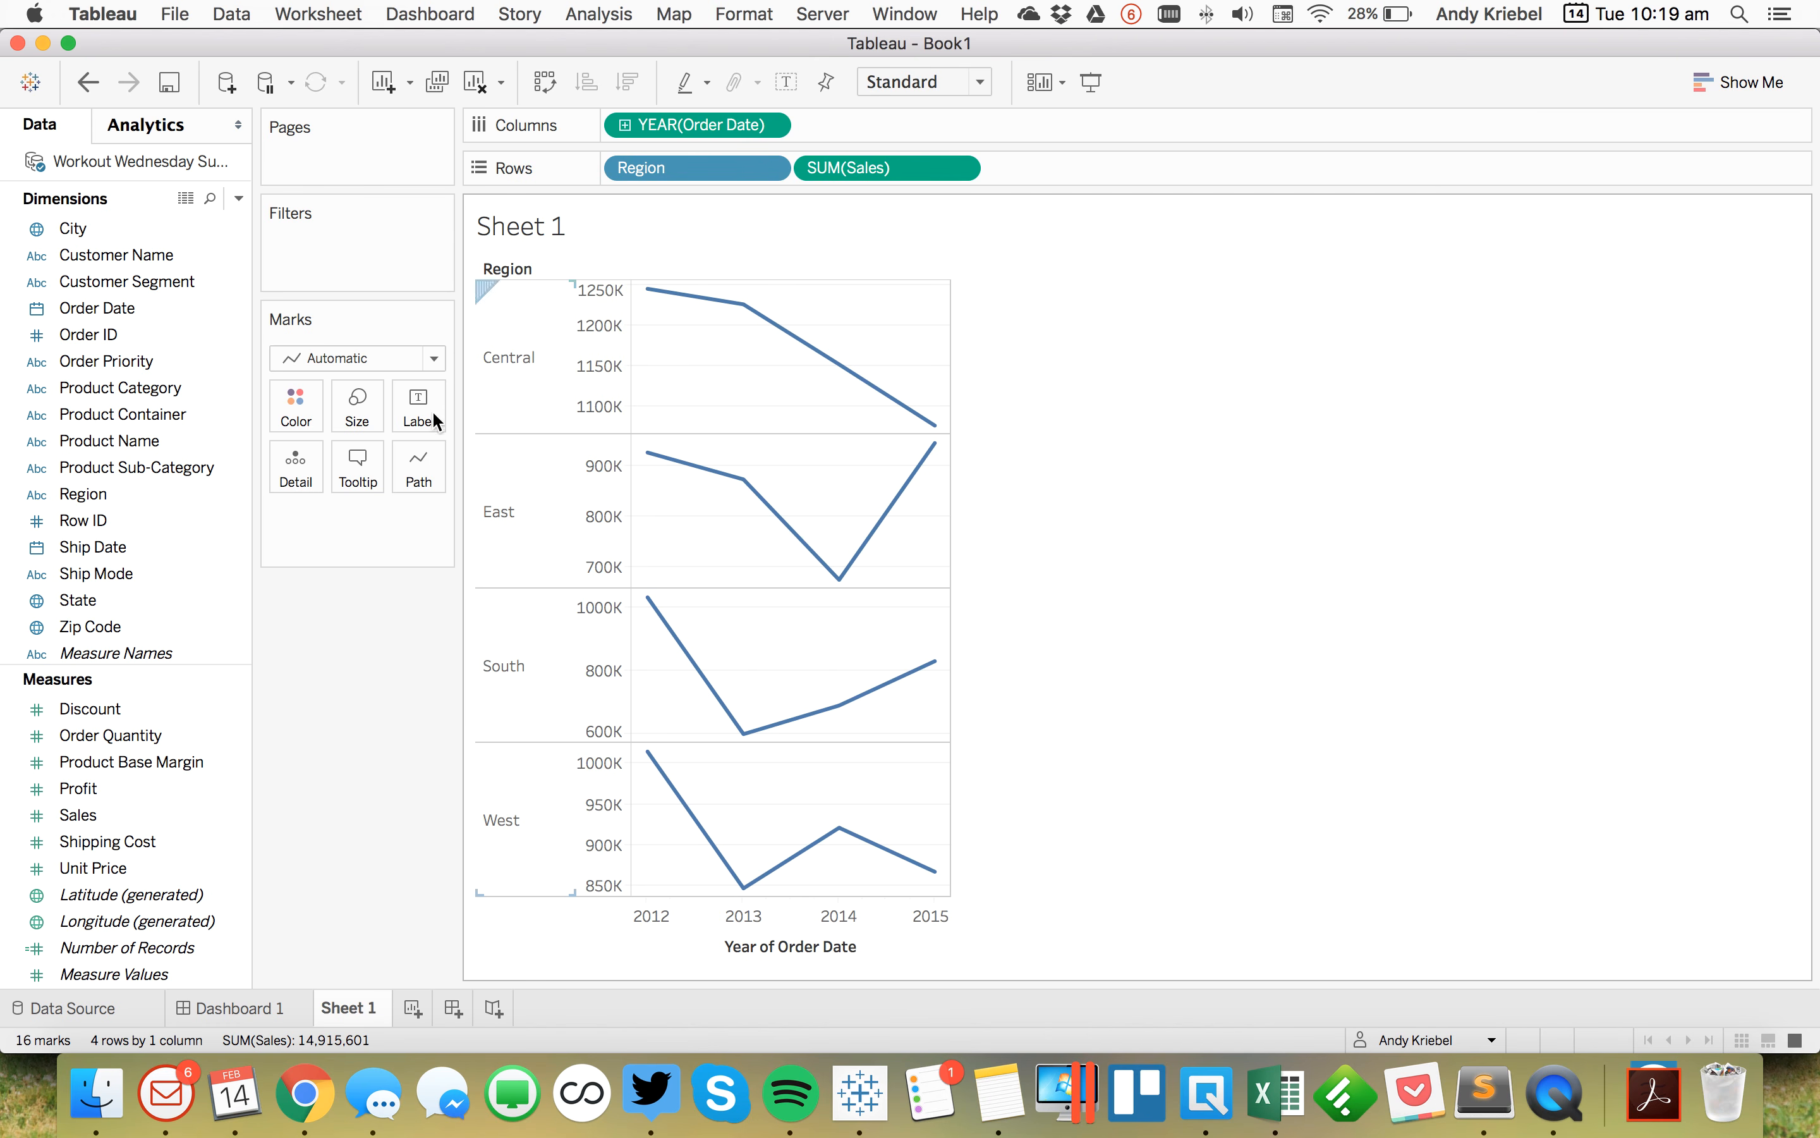
{"action": "left_click", "coordinate": [414, 414]}
{"action": "left_click", "coordinate": [479, 464]}
{"action": "left_click", "coordinate": [599, 742]}
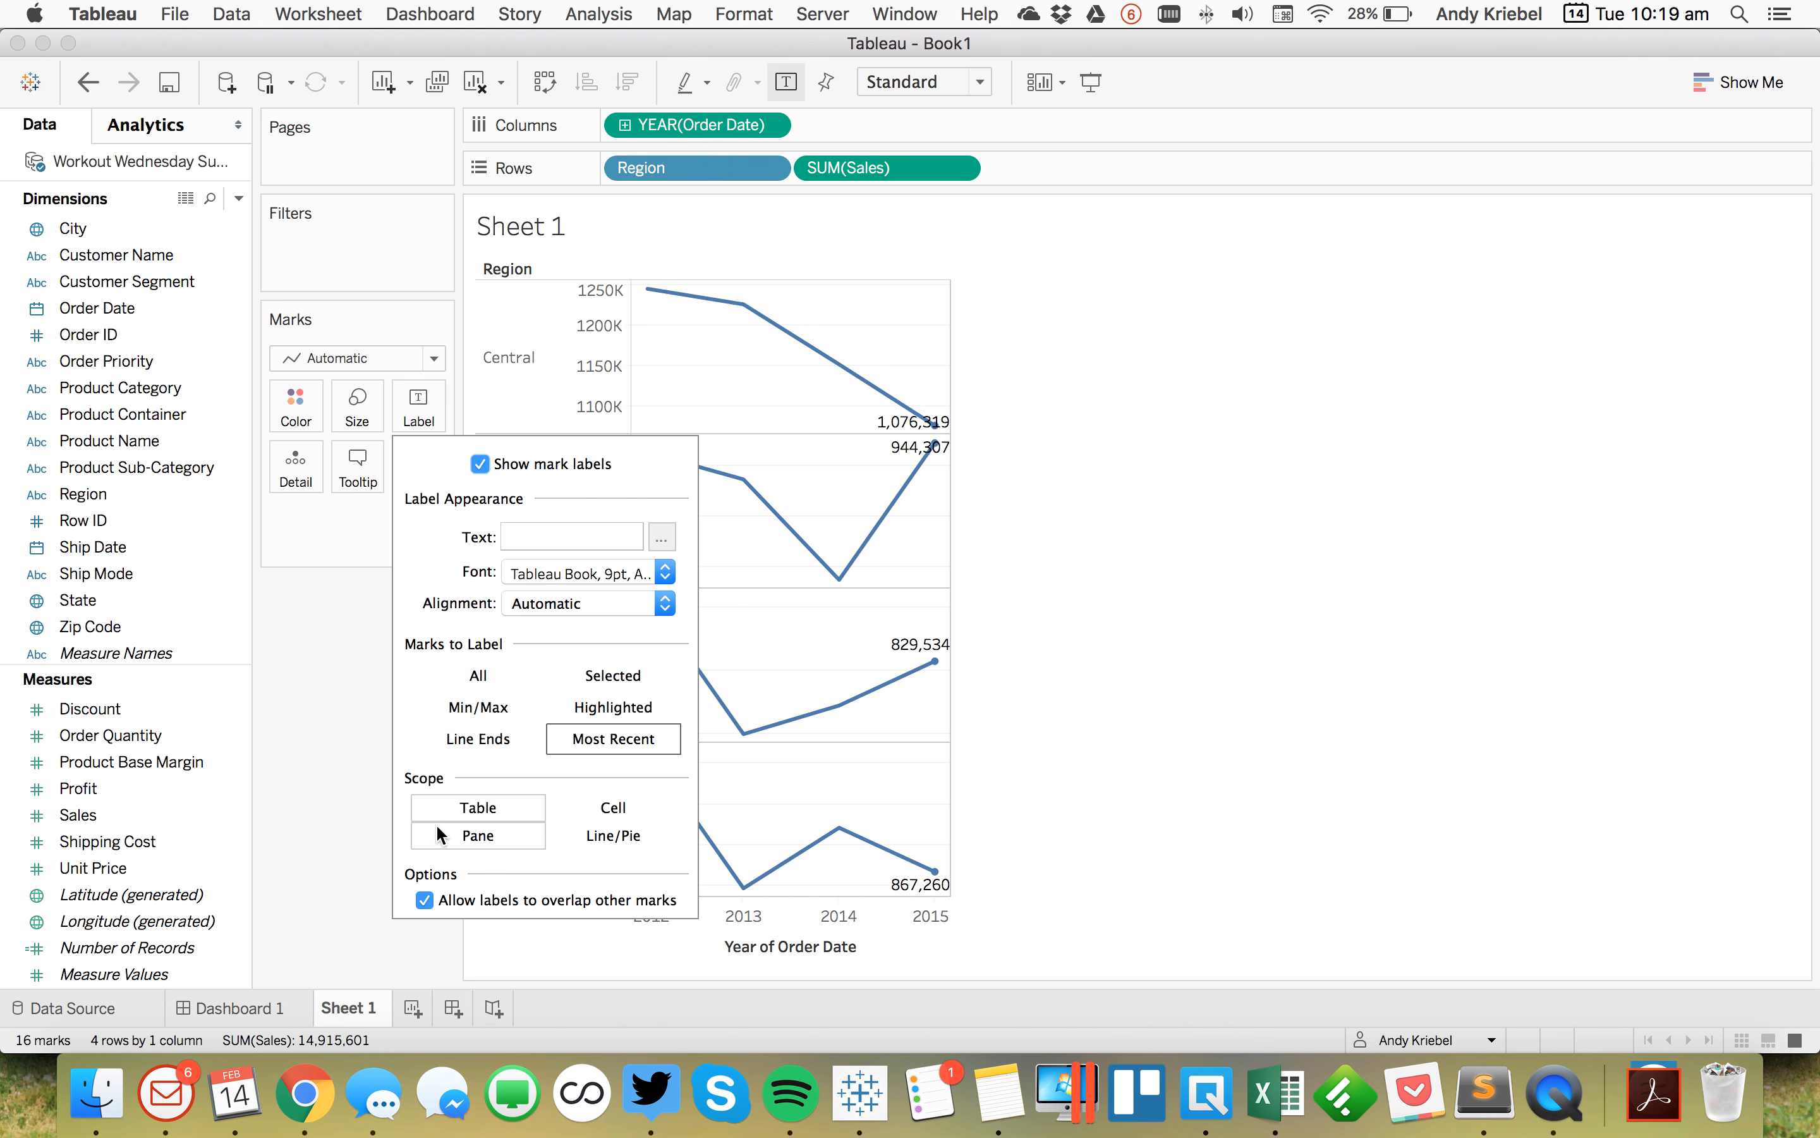
Step: Set the label font color to match the mark color
{"action": "left_click", "coordinate": [554, 576]}
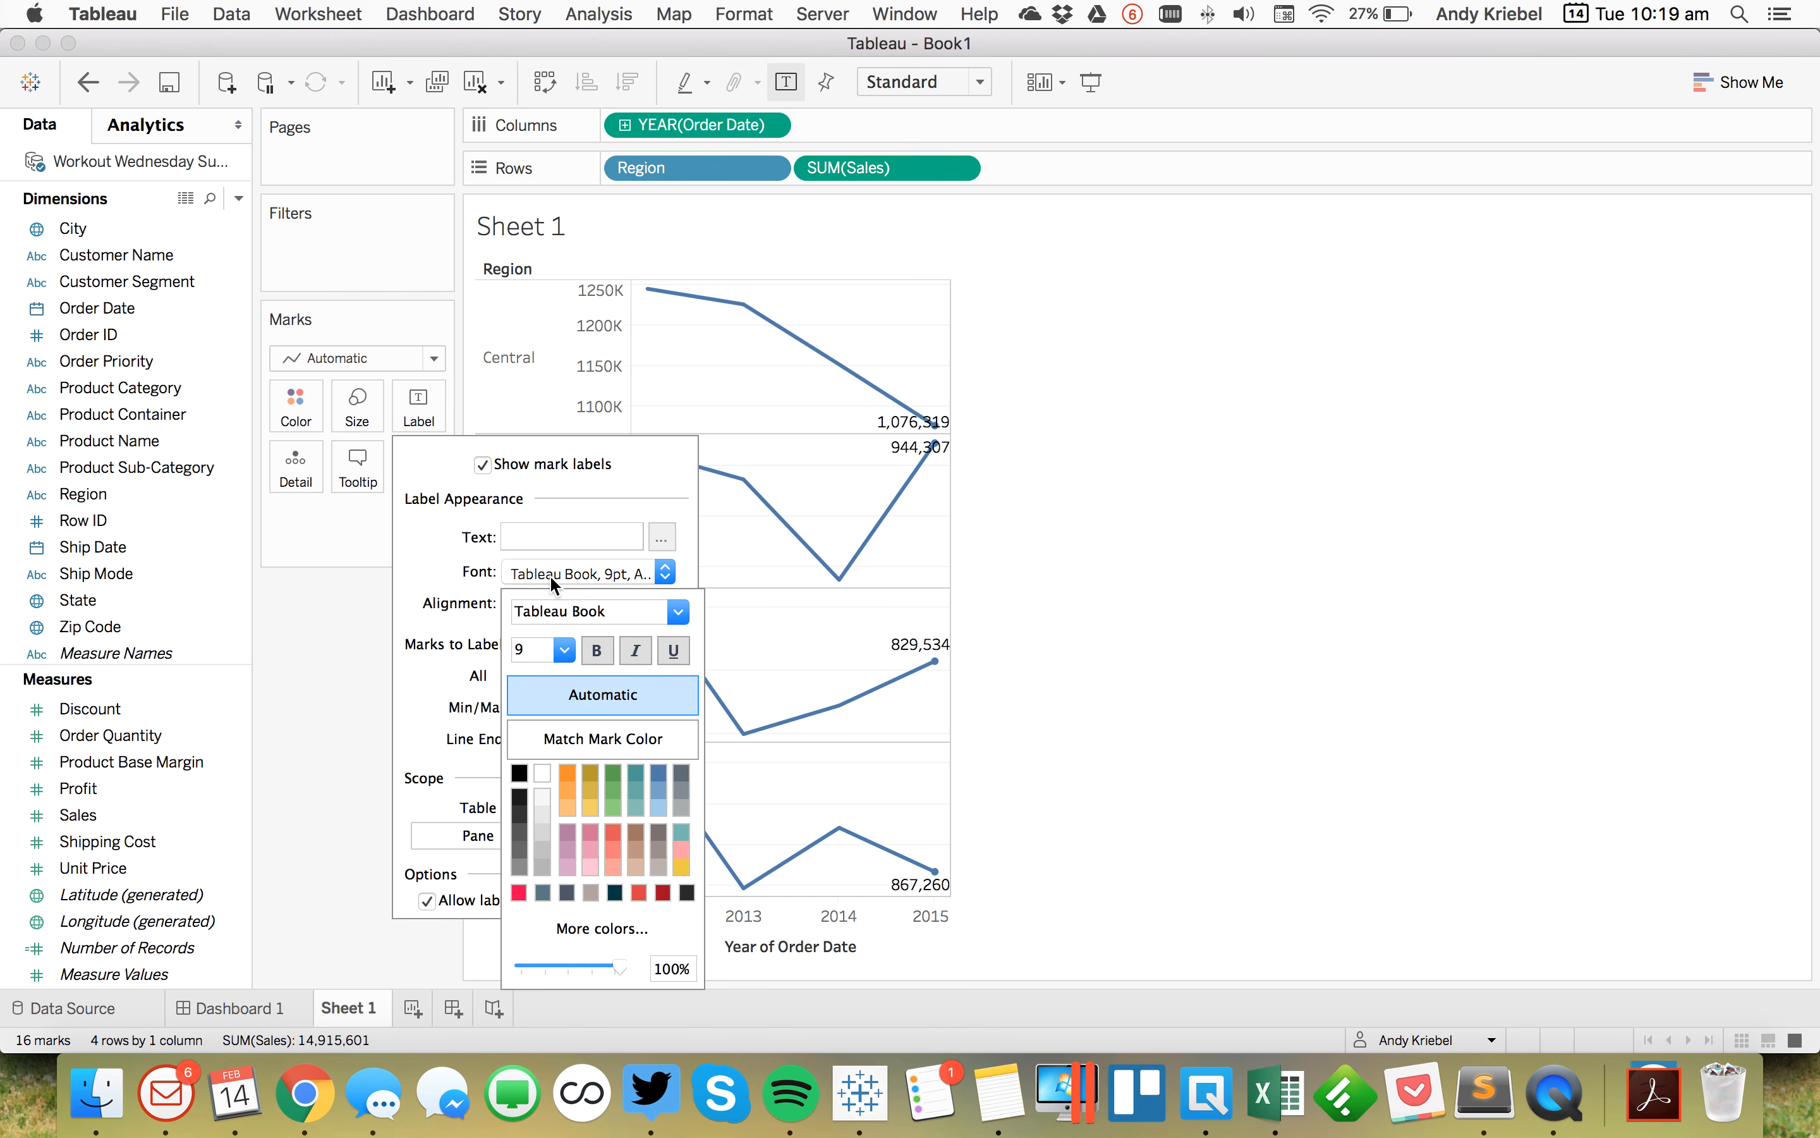
{"action": "left_click", "coordinate": [579, 739]}
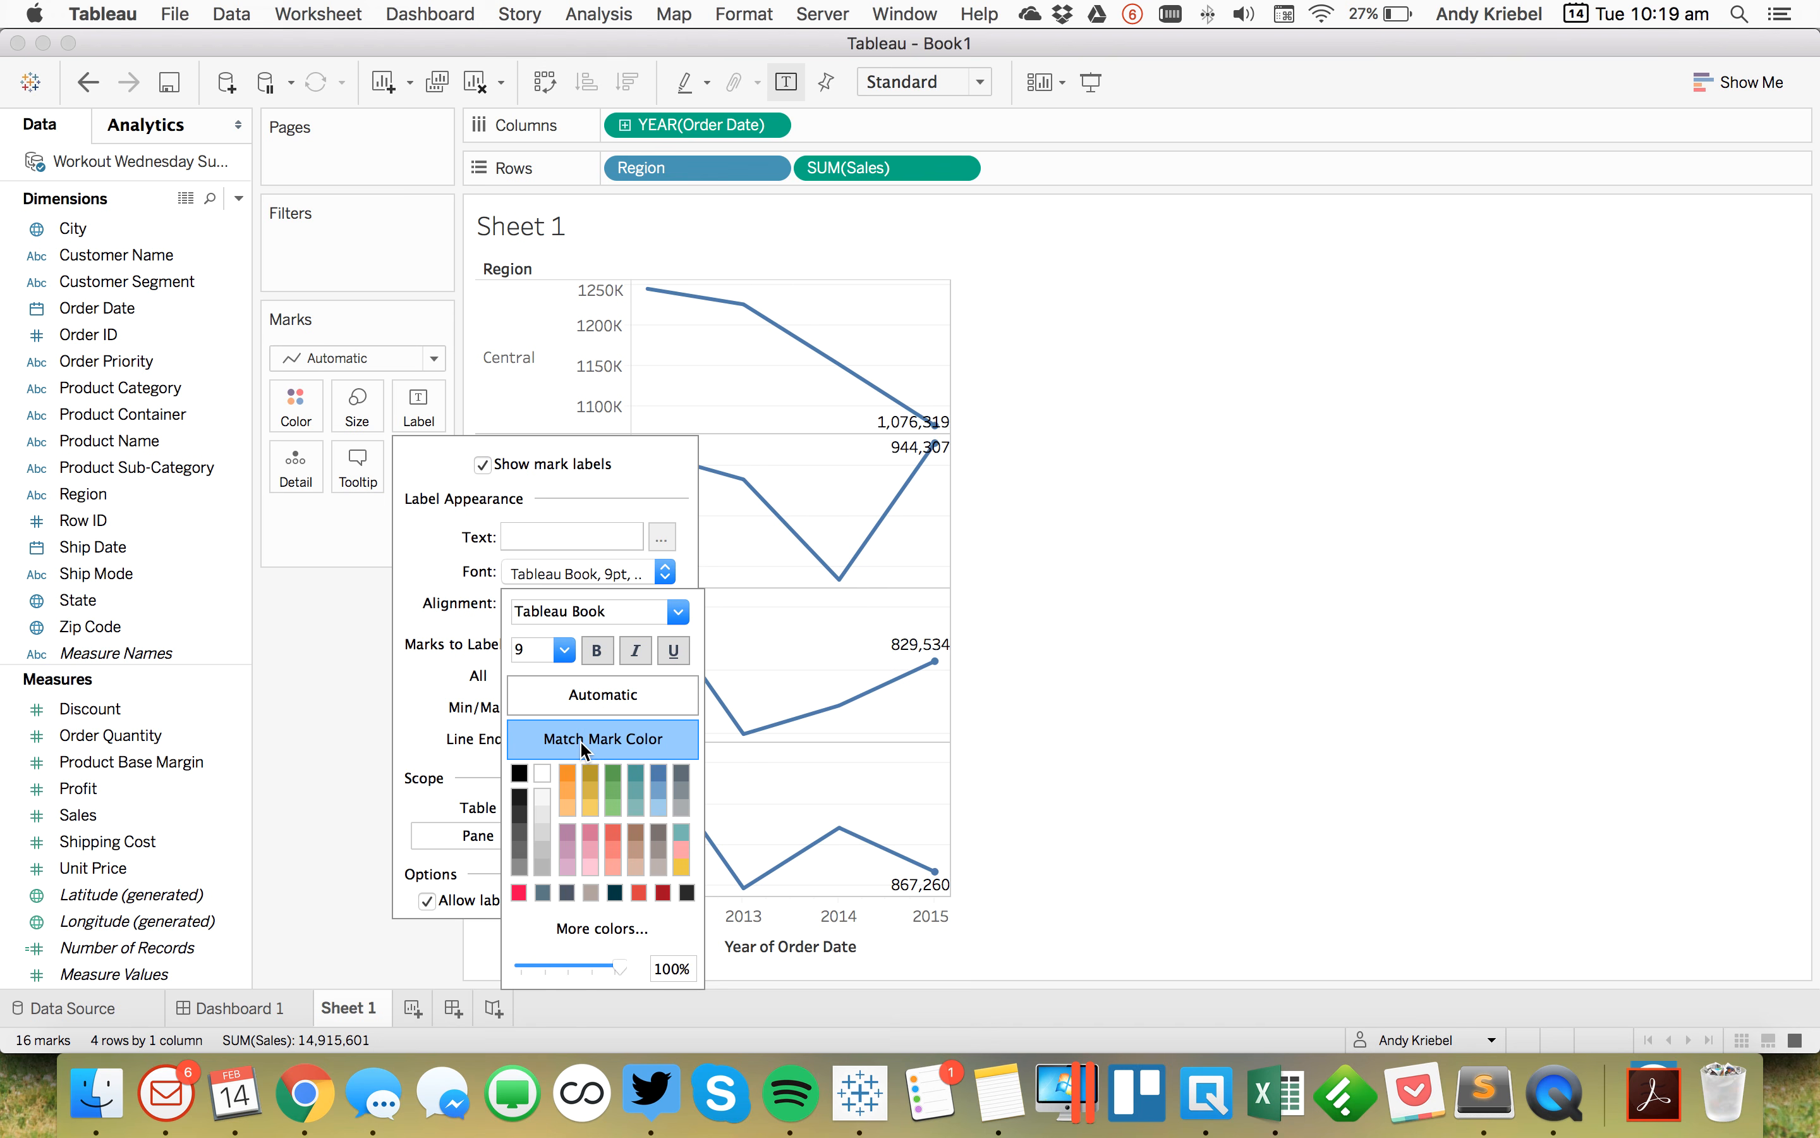
{"action": "left_click", "coordinate": [1207, 592]}
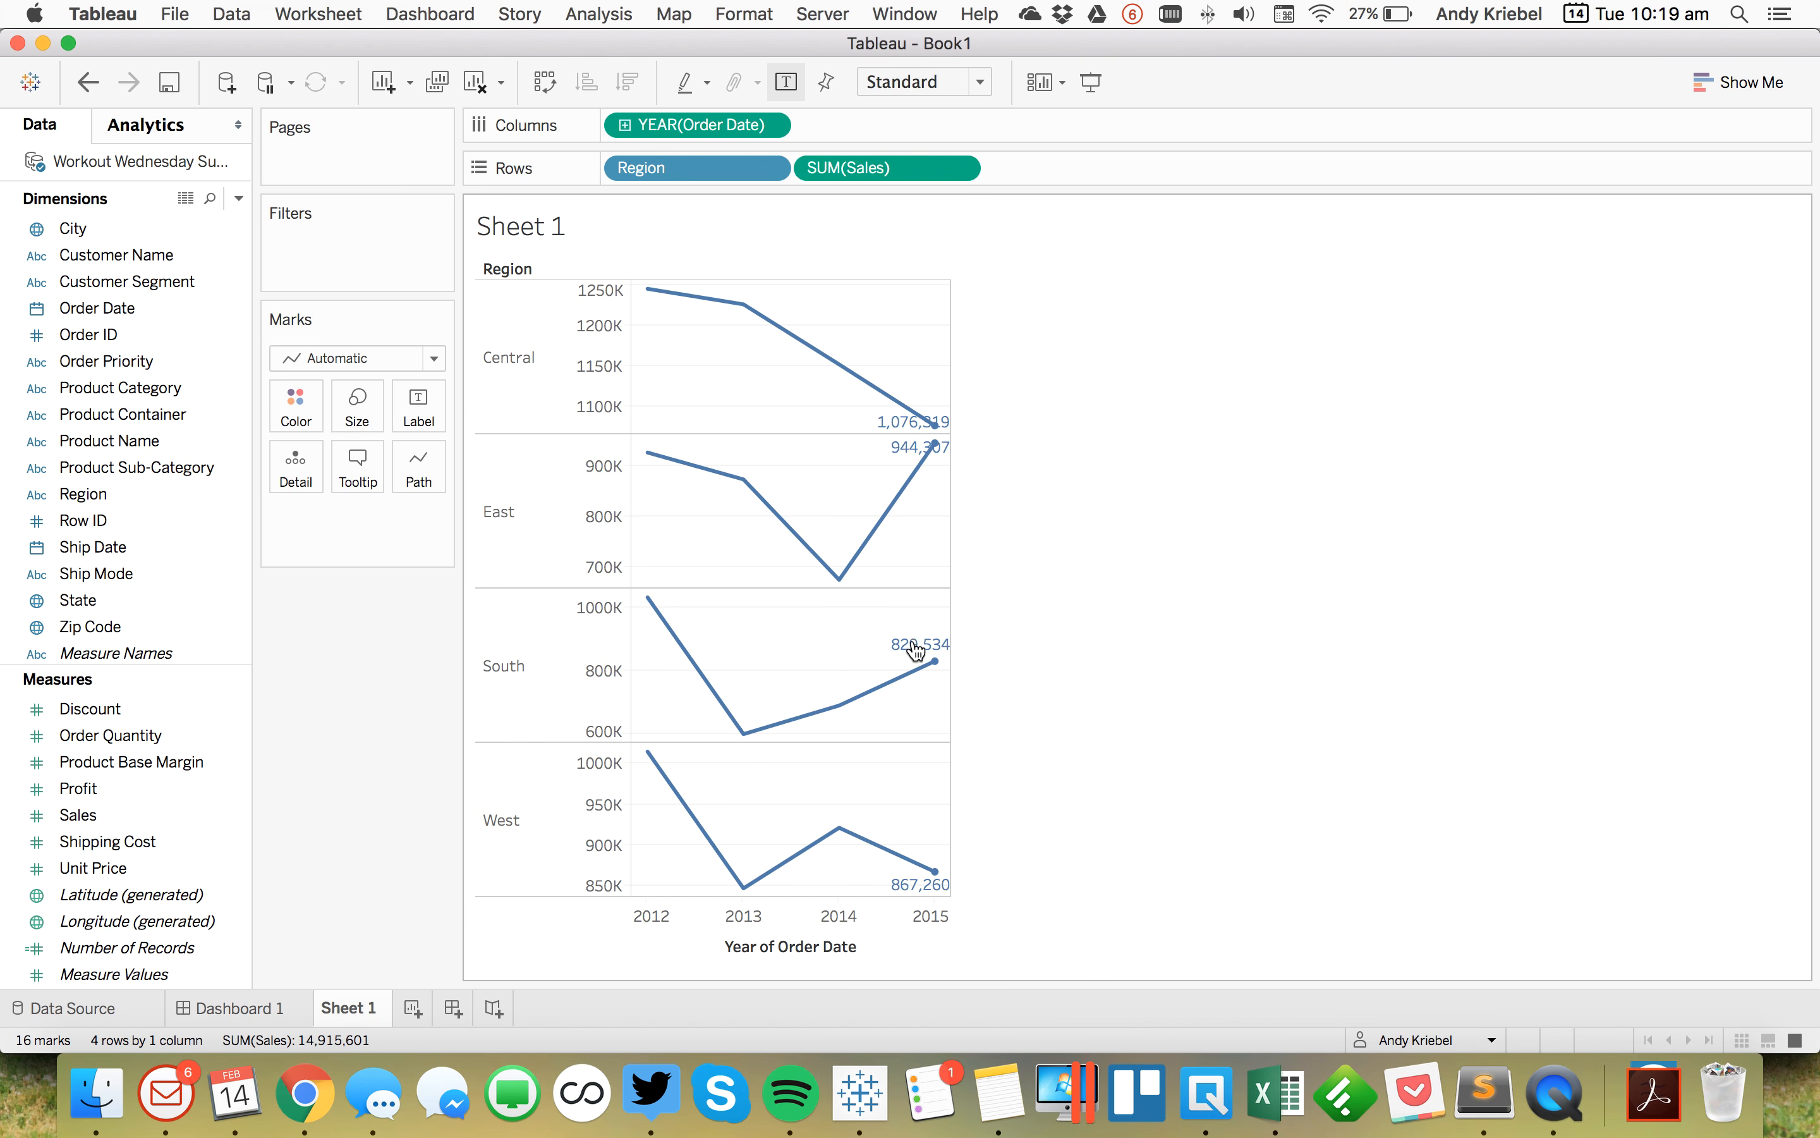
Step: Align the mark labels right horizontally and middle vertically
{"action": "left_click", "coordinate": [443, 419]}
{"action": "left_click", "coordinate": [552, 602]}
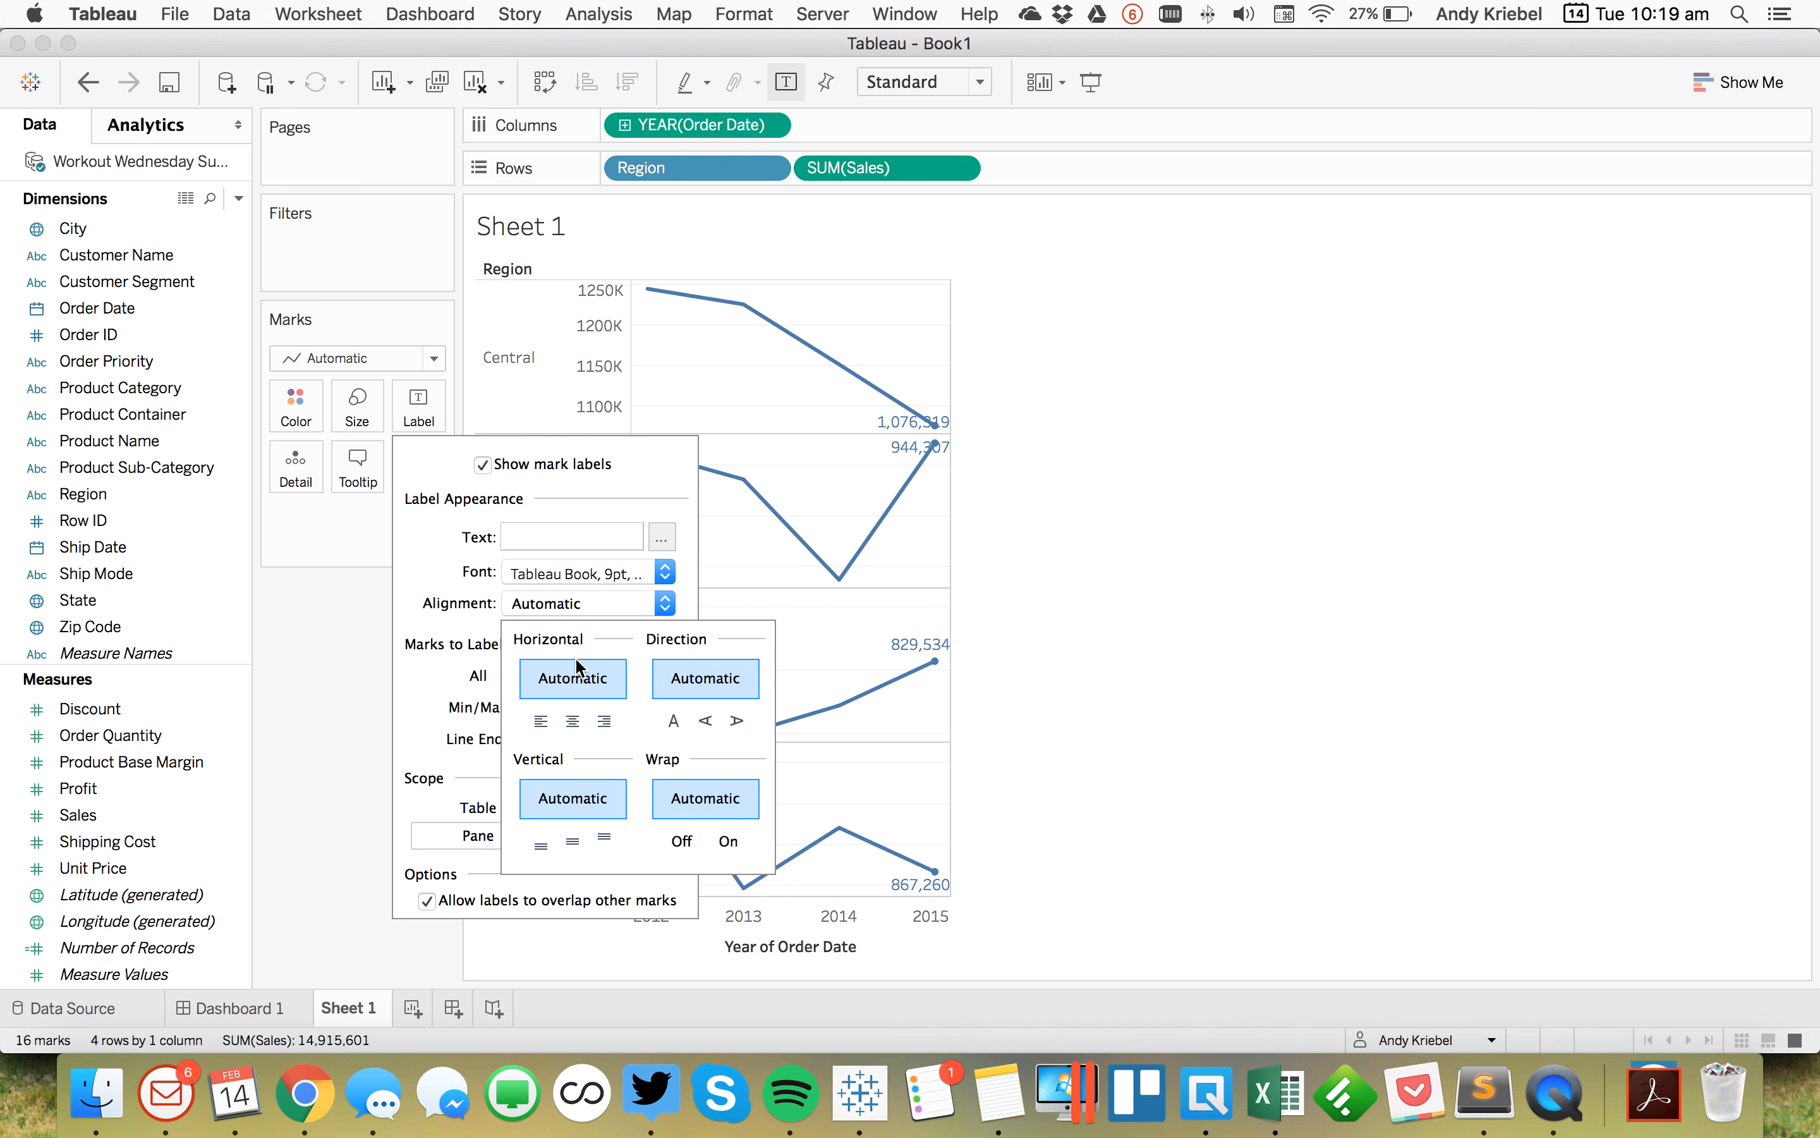
{"action": "left_click", "coordinate": [603, 722]}
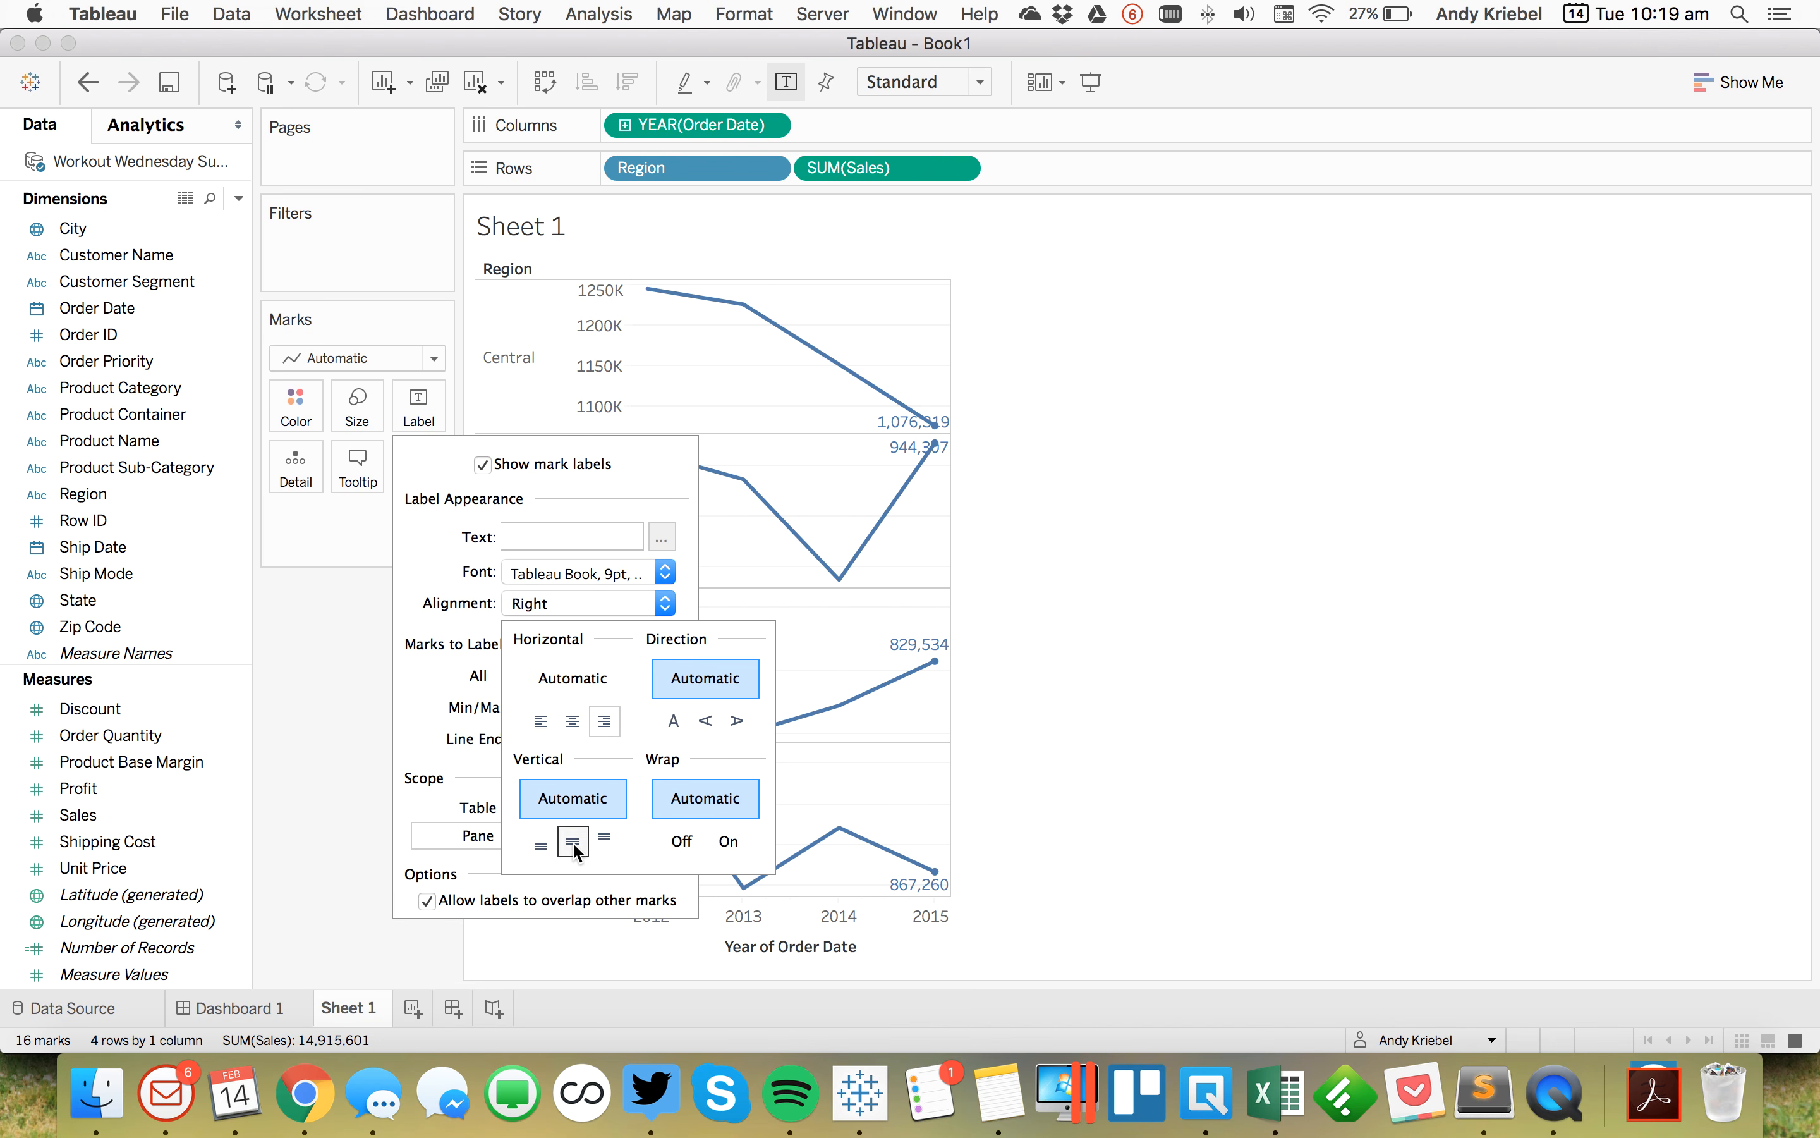
{"action": "left_click", "coordinate": [573, 842]}
{"action": "left_click", "coordinate": [970, 800]}
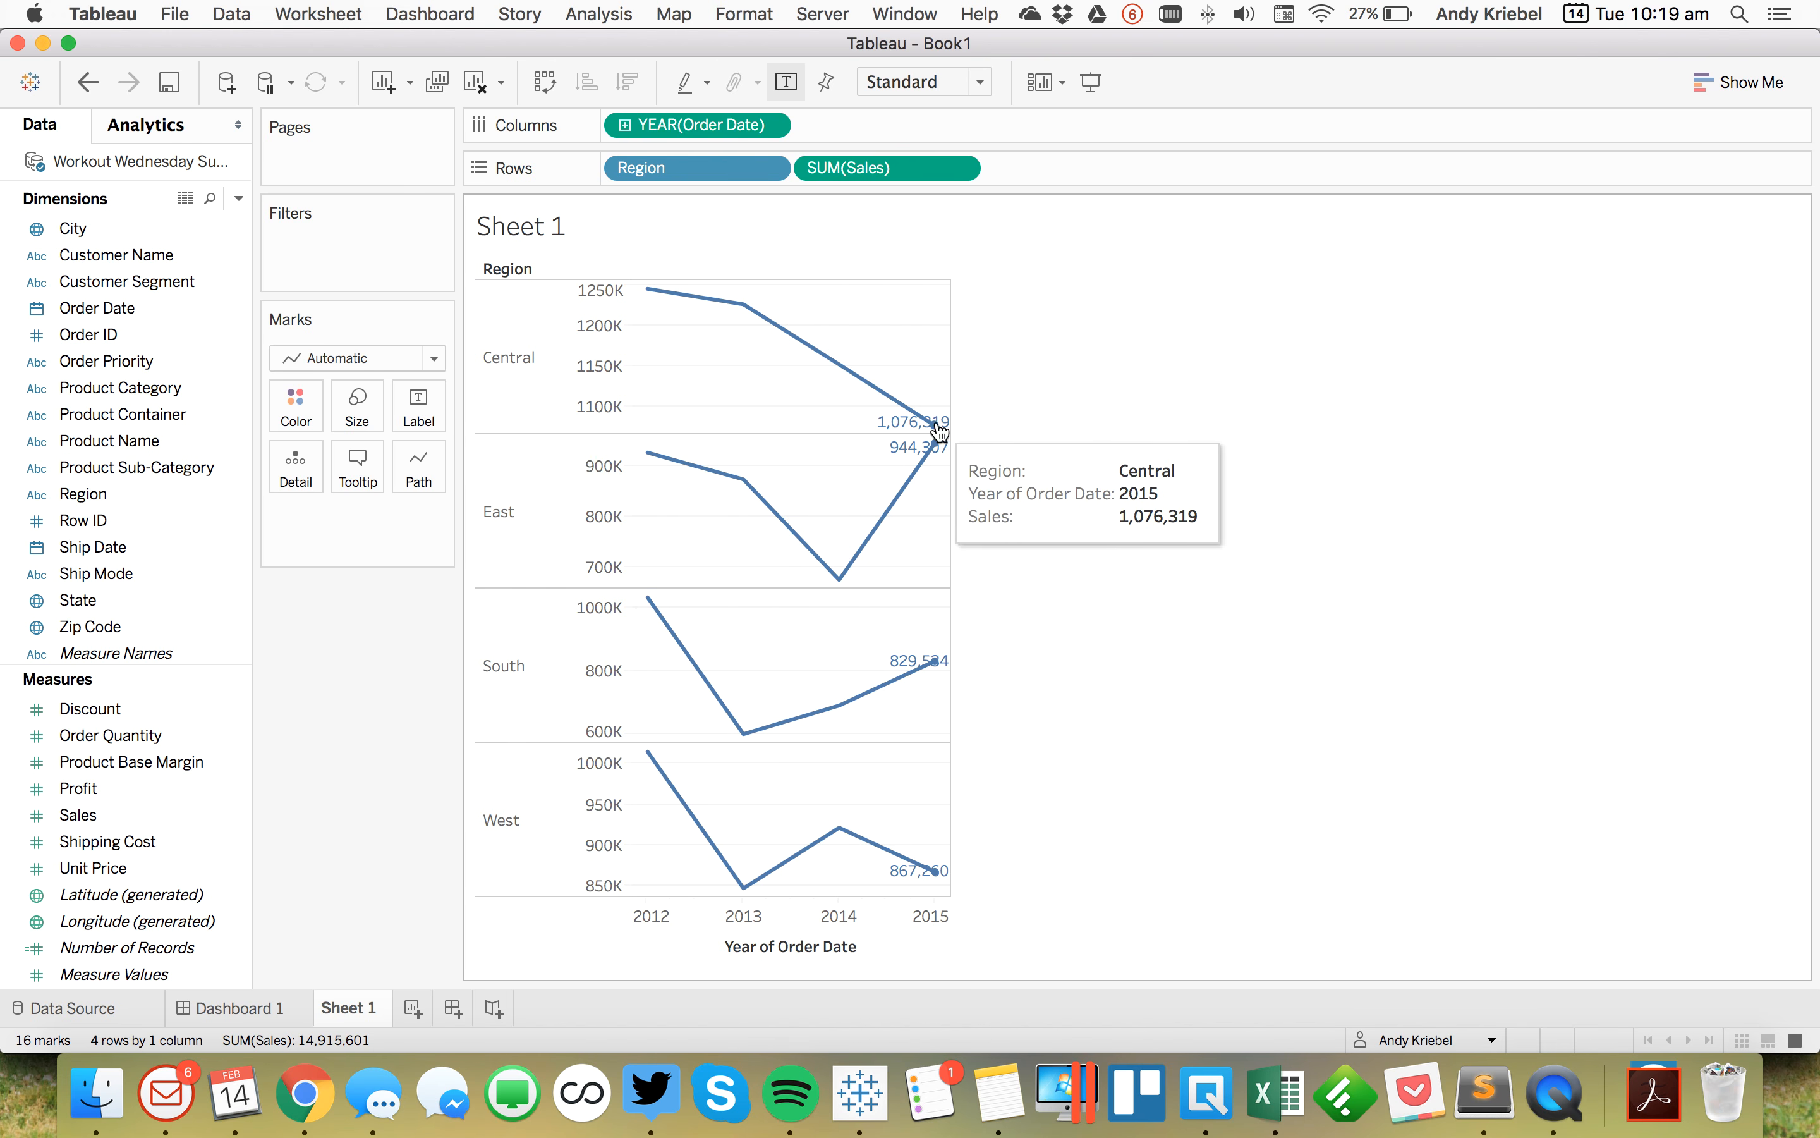
Step: Hide the Sales axis header and shrink the rows' height and the view width
{"action": "right_click", "coordinate": [601, 383]}
{"action": "left_click", "coordinate": [511, 433]}
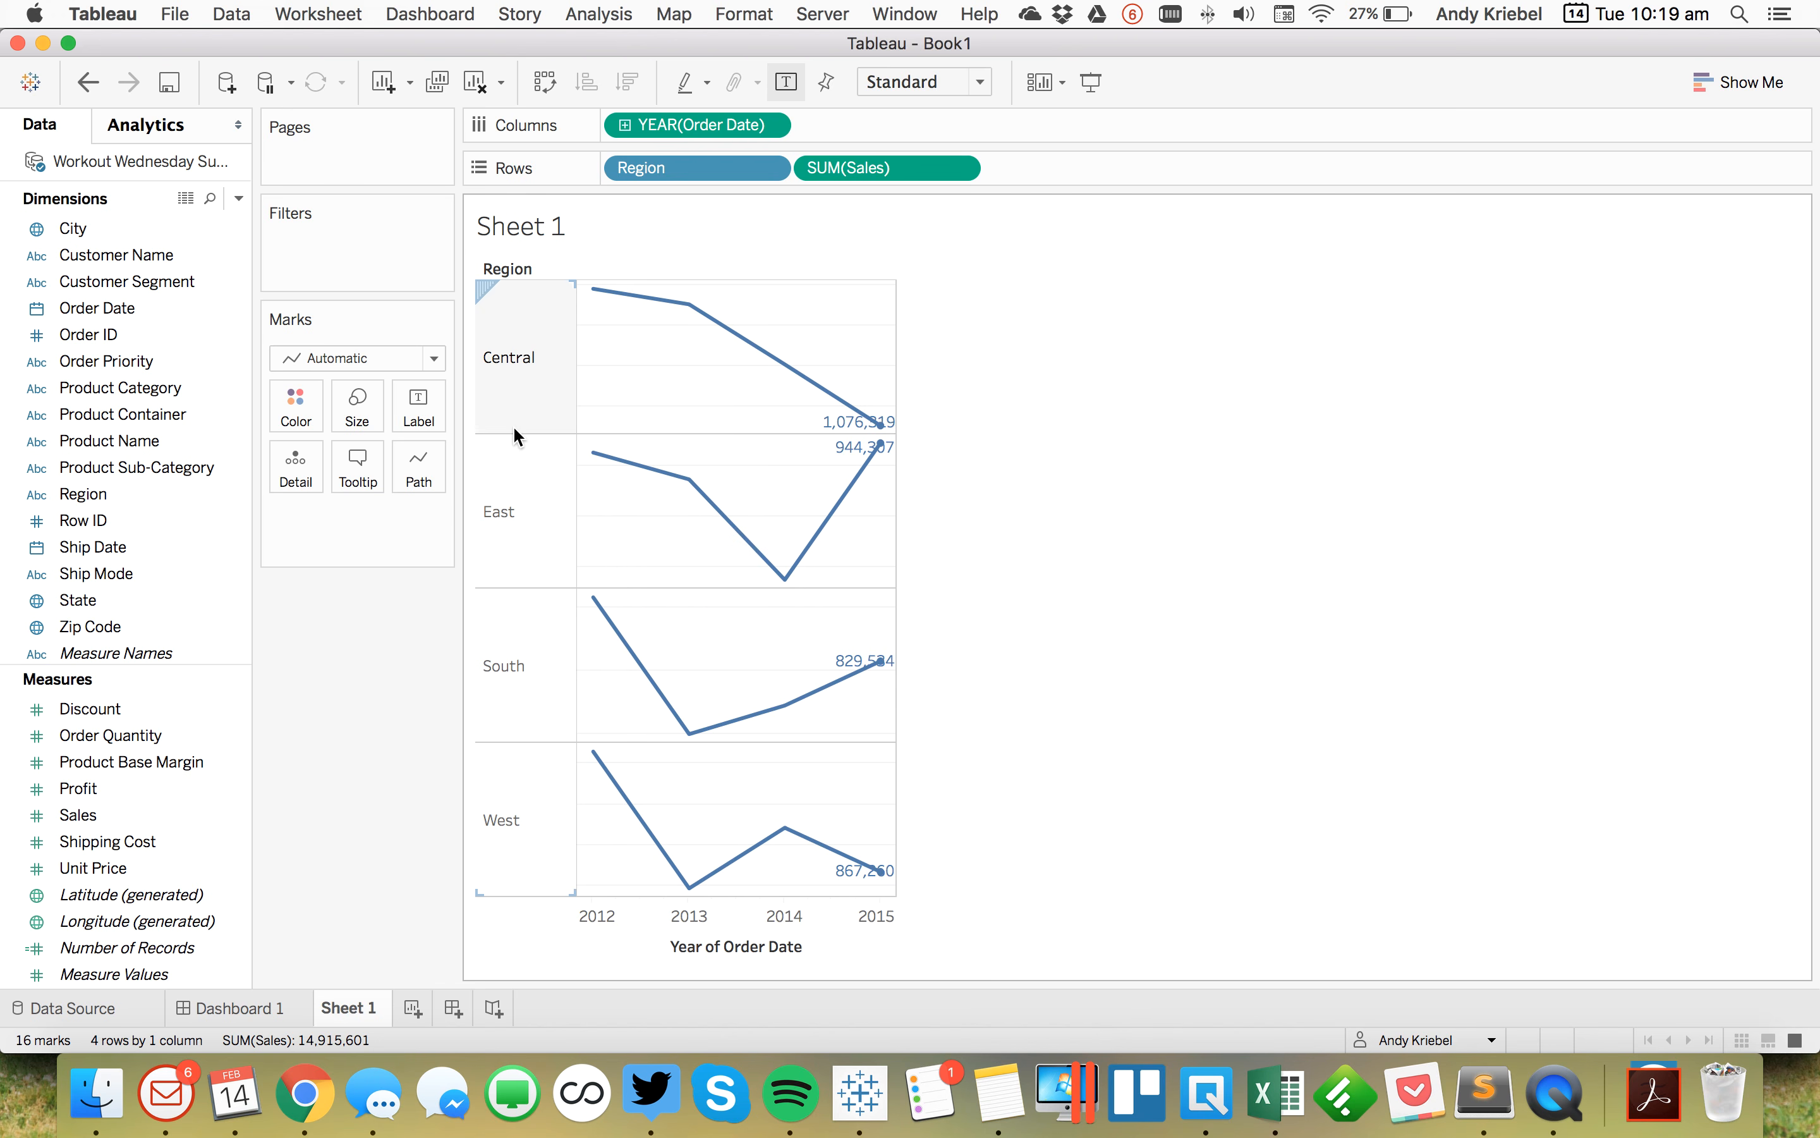
{"action": "left_click_drag", "start_coordinate": [513, 432], "coordinate": [513, 383]}
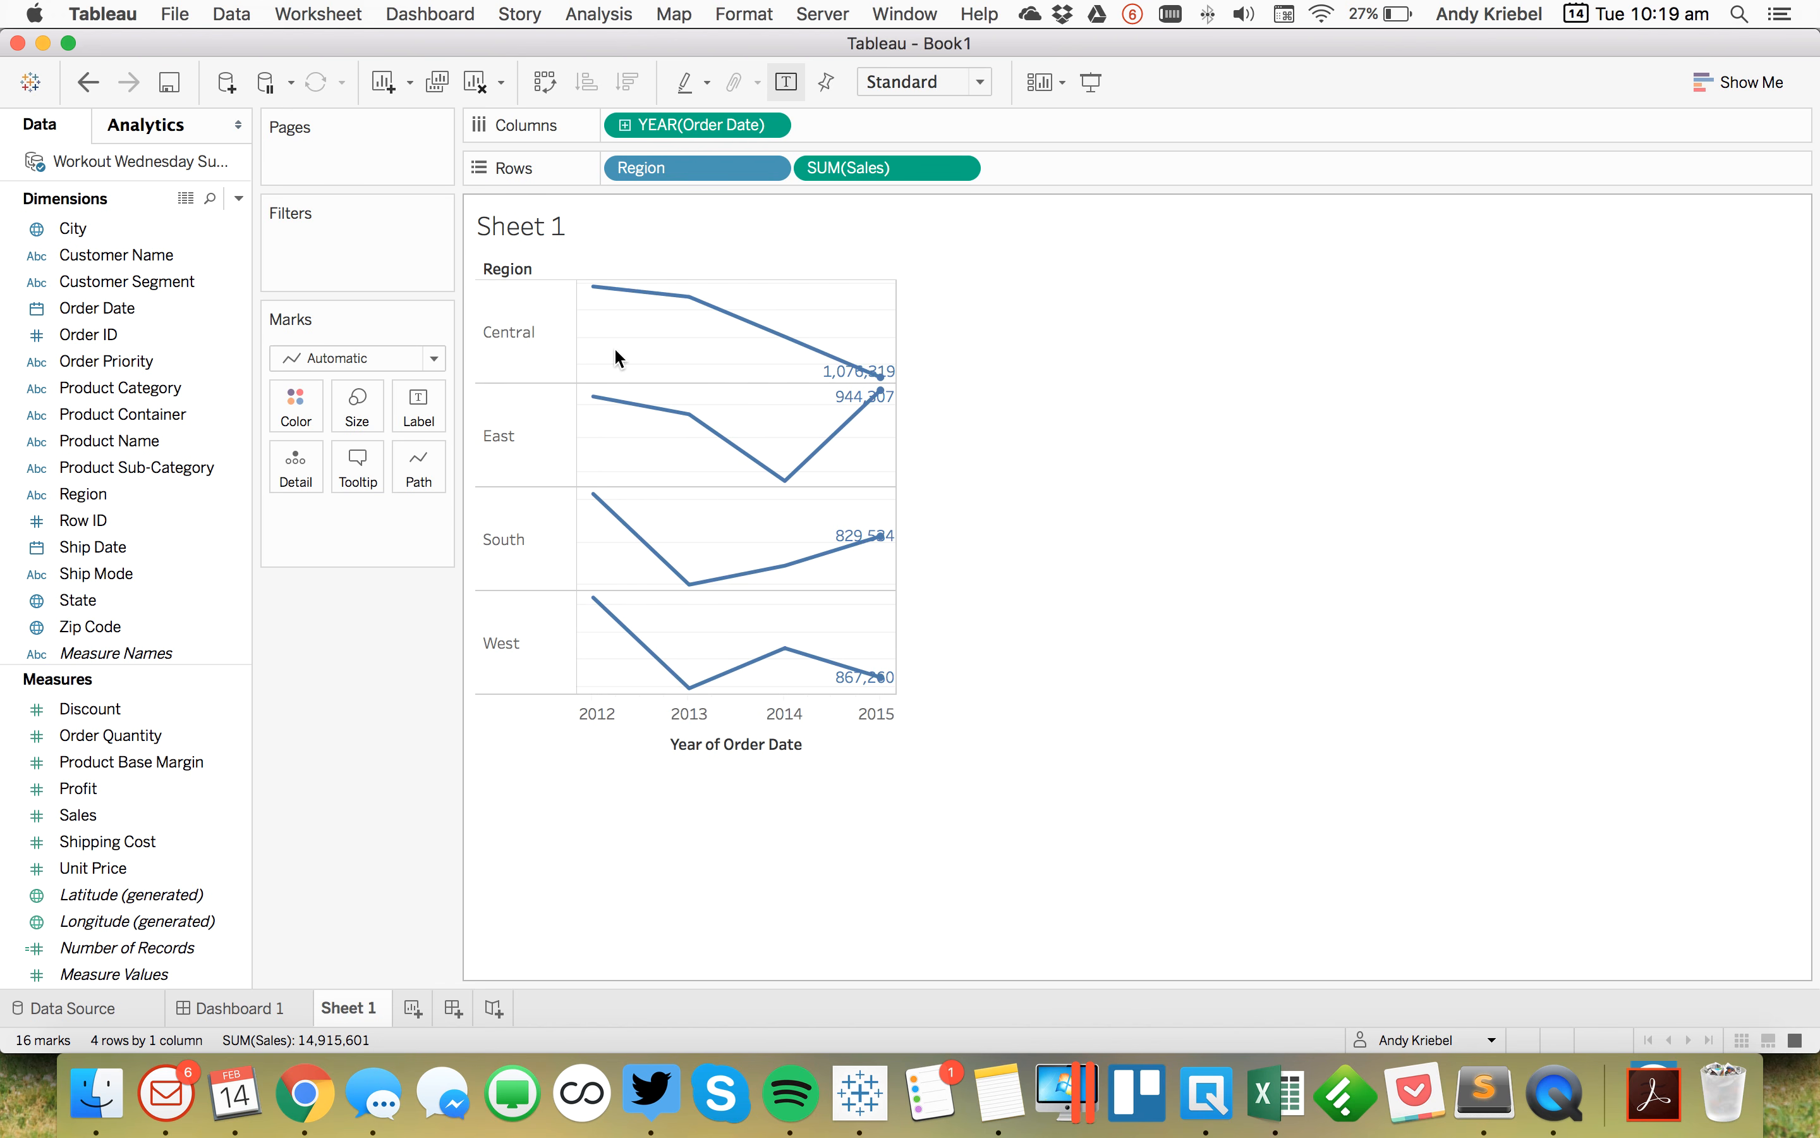
{"action": "left_click_drag", "start_coordinate": [895, 325], "coordinate": [826, 324]}
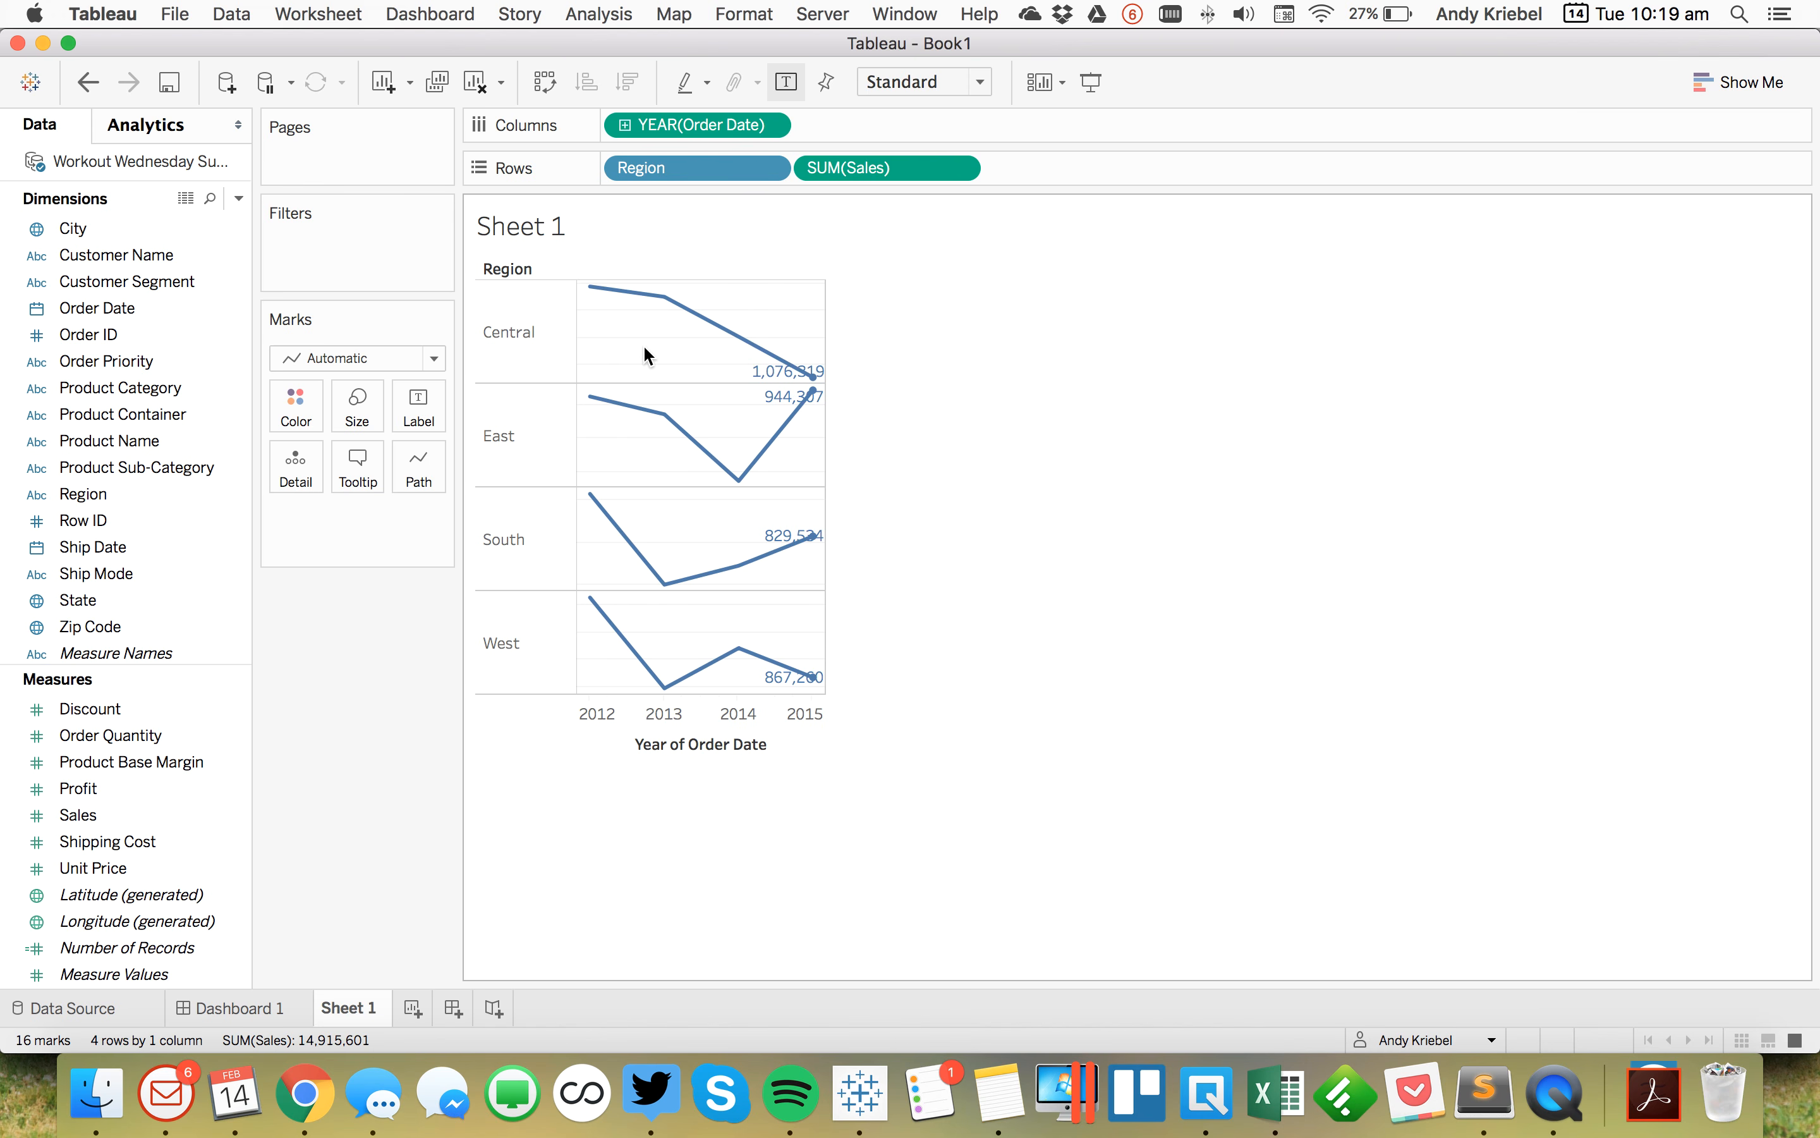
Step: Format the sheet lines to remove grid lines and zero lines
{"action": "right_click", "coordinate": [612, 344]}
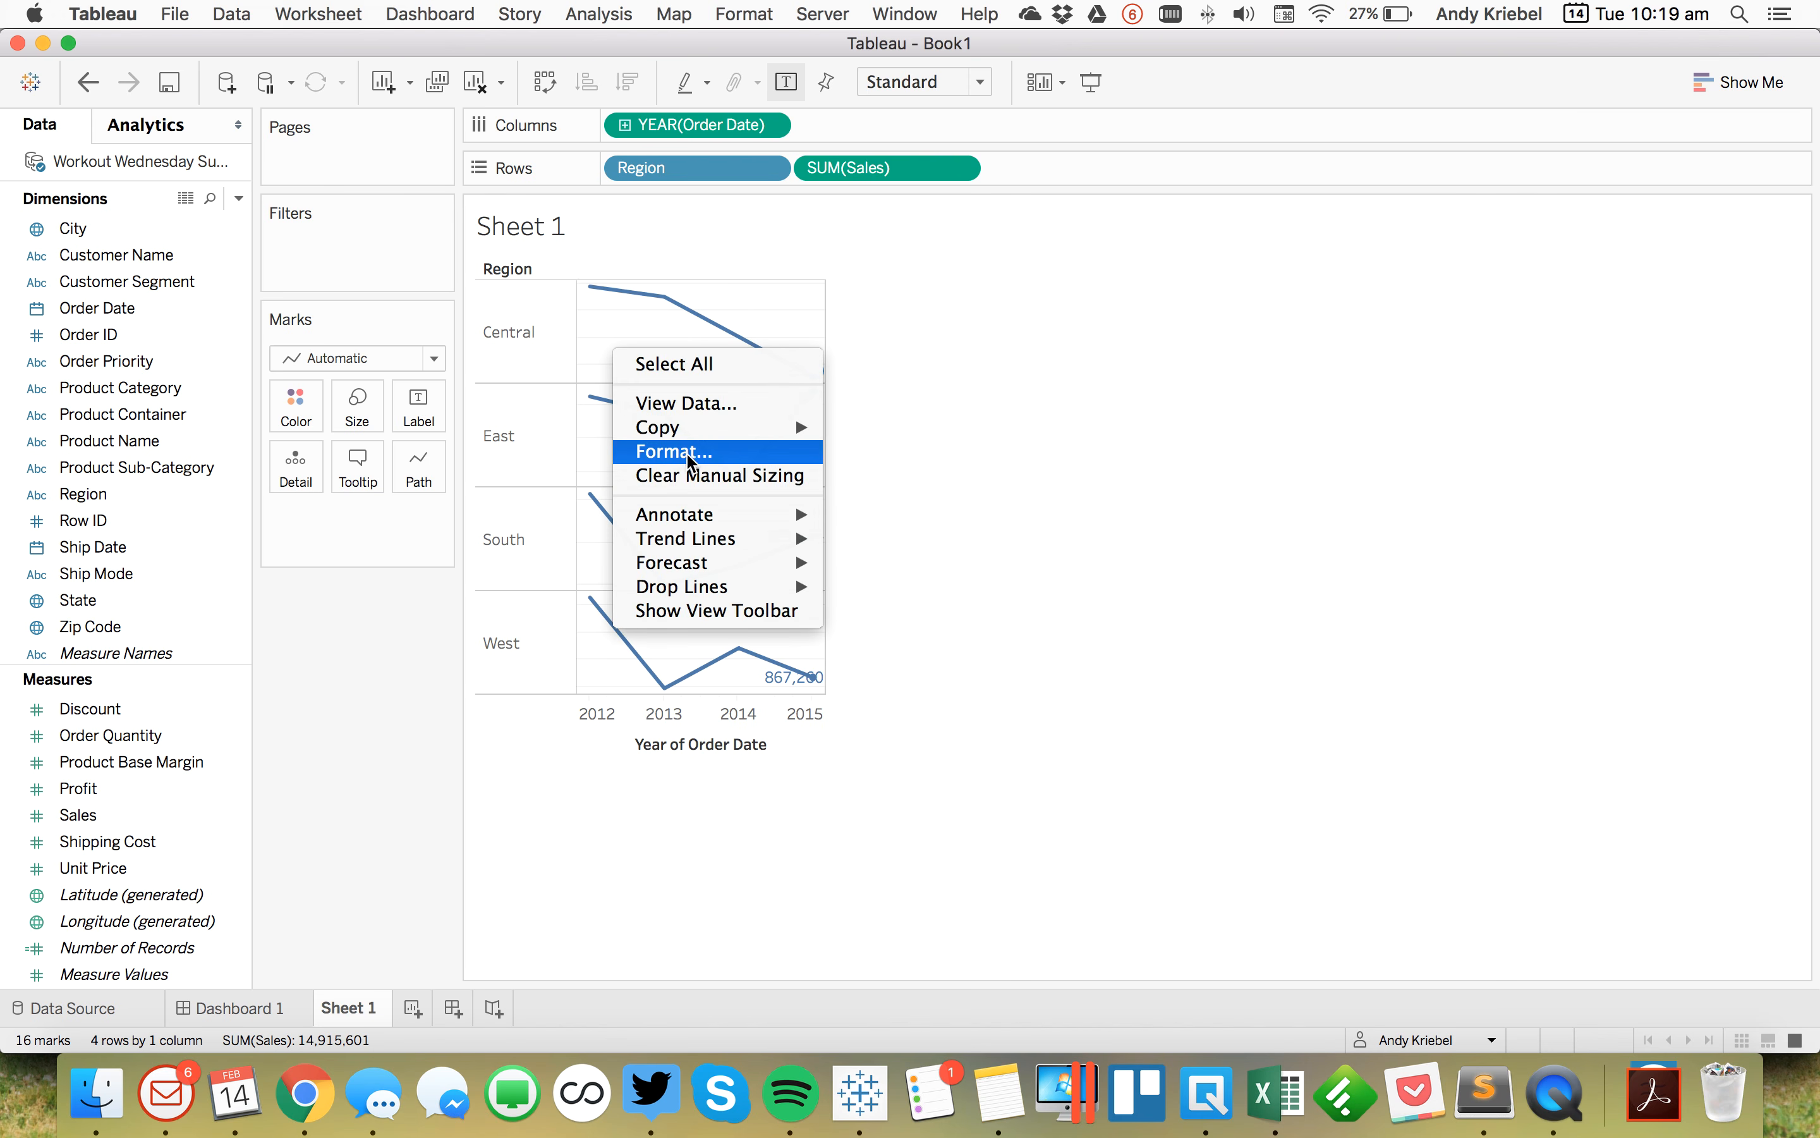
{"action": "left_click", "coordinate": [162, 249]}
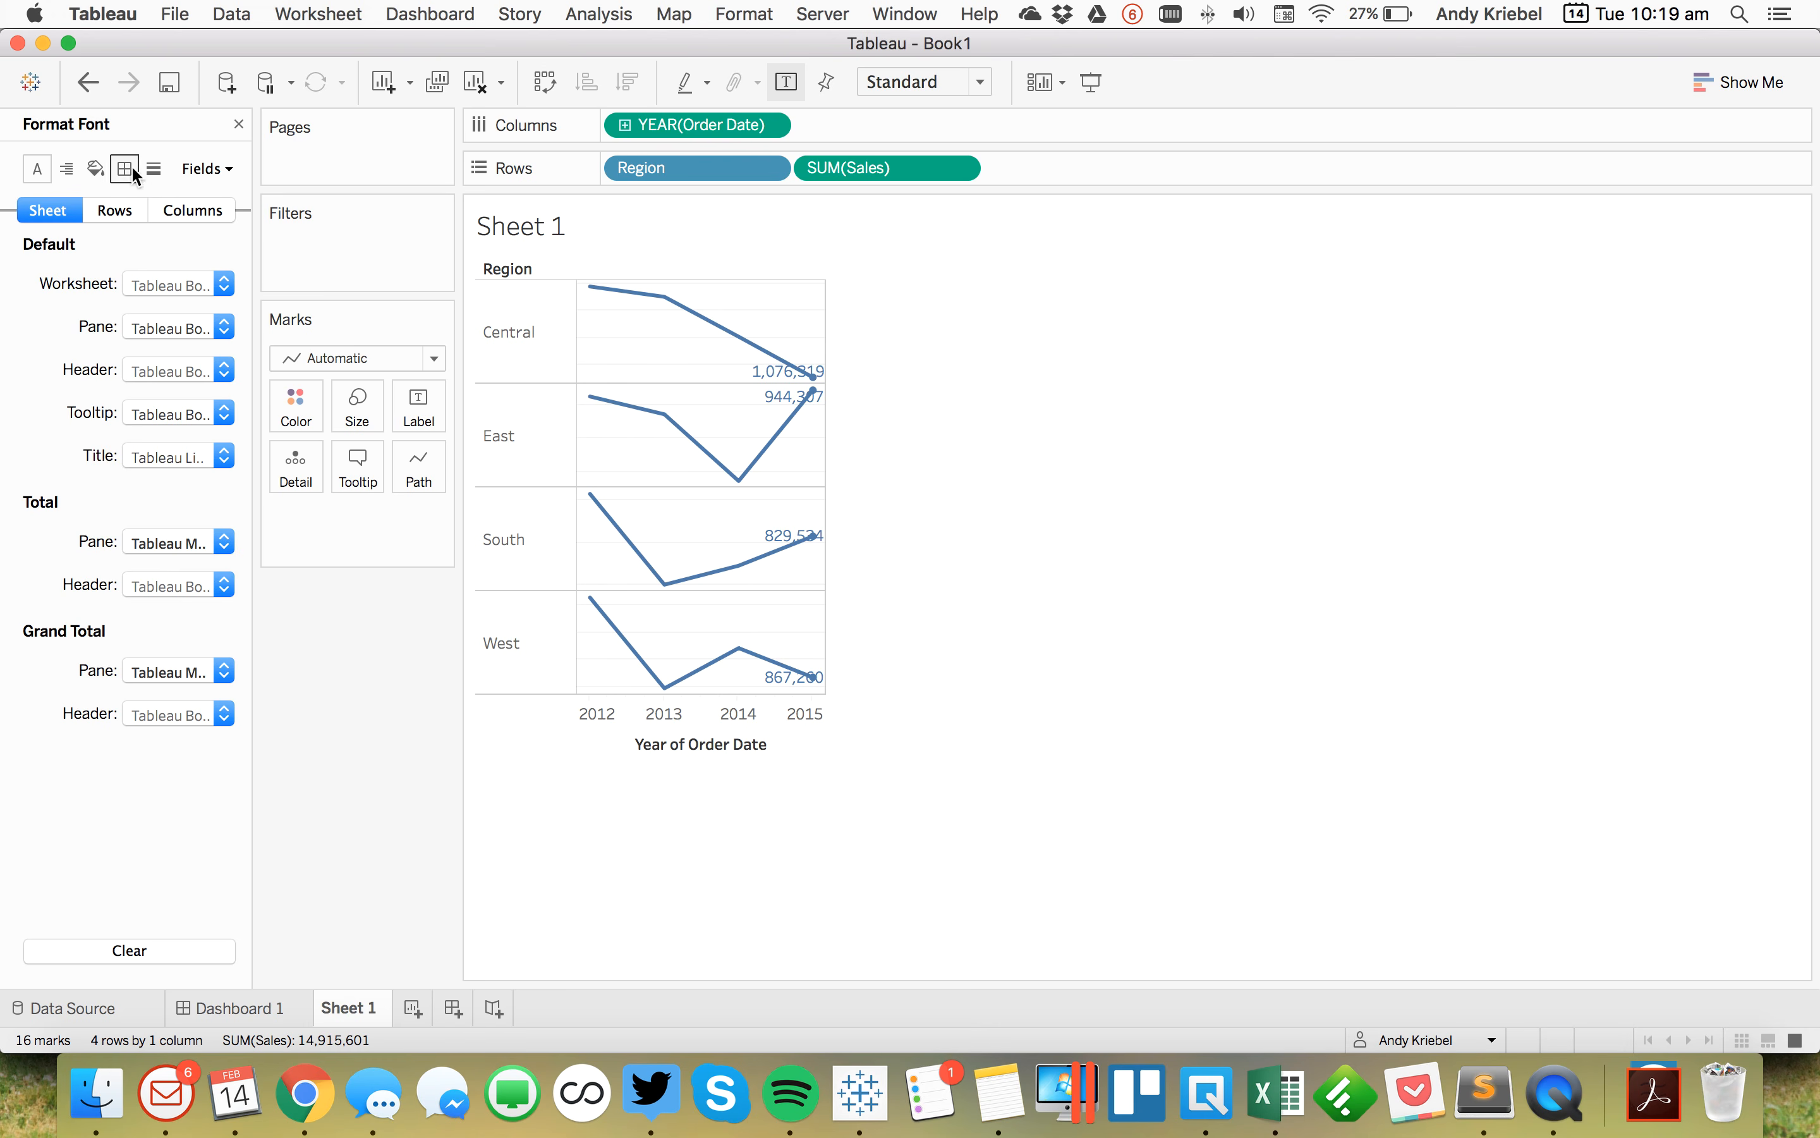
{"action": "left_click", "coordinate": [127, 170]}
{"action": "left_click", "coordinate": [154, 170]}
{"action": "left_click", "coordinate": [158, 283]}
{"action": "left_click", "coordinate": [188, 320]}
{"action": "left_click", "coordinate": [173, 326]}
{"action": "left_click", "coordinate": [189, 359]}
{"action": "left_click", "coordinate": [1169, 462]}
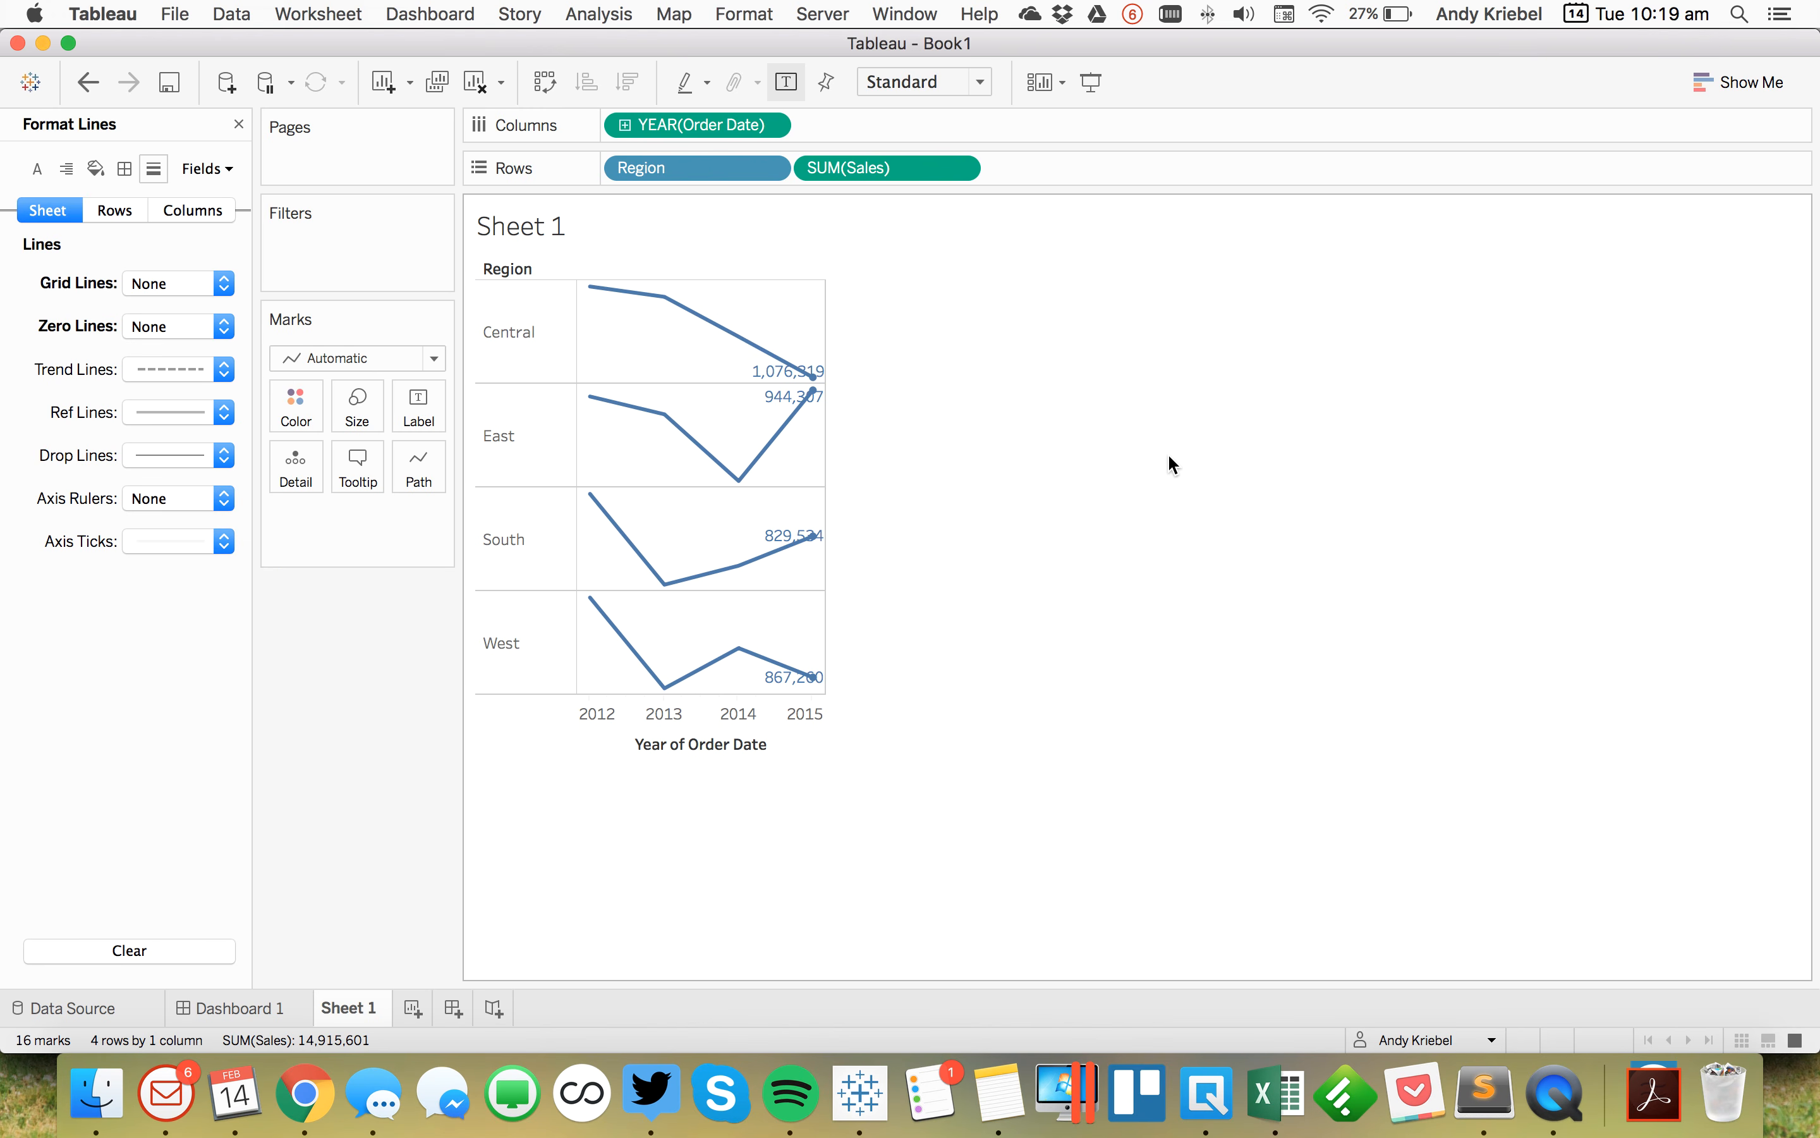
Step: Remove the Year of Order Date axis title and close the formatting pane
{"action": "double_click", "coordinate": [661, 726]}
{"action": "left_click_drag", "start_coordinate": [1053, 631], "coordinate": [775, 628]}
{"action": "key", "text": "BackSpace"}
{"action": "key", "text": "Return"}
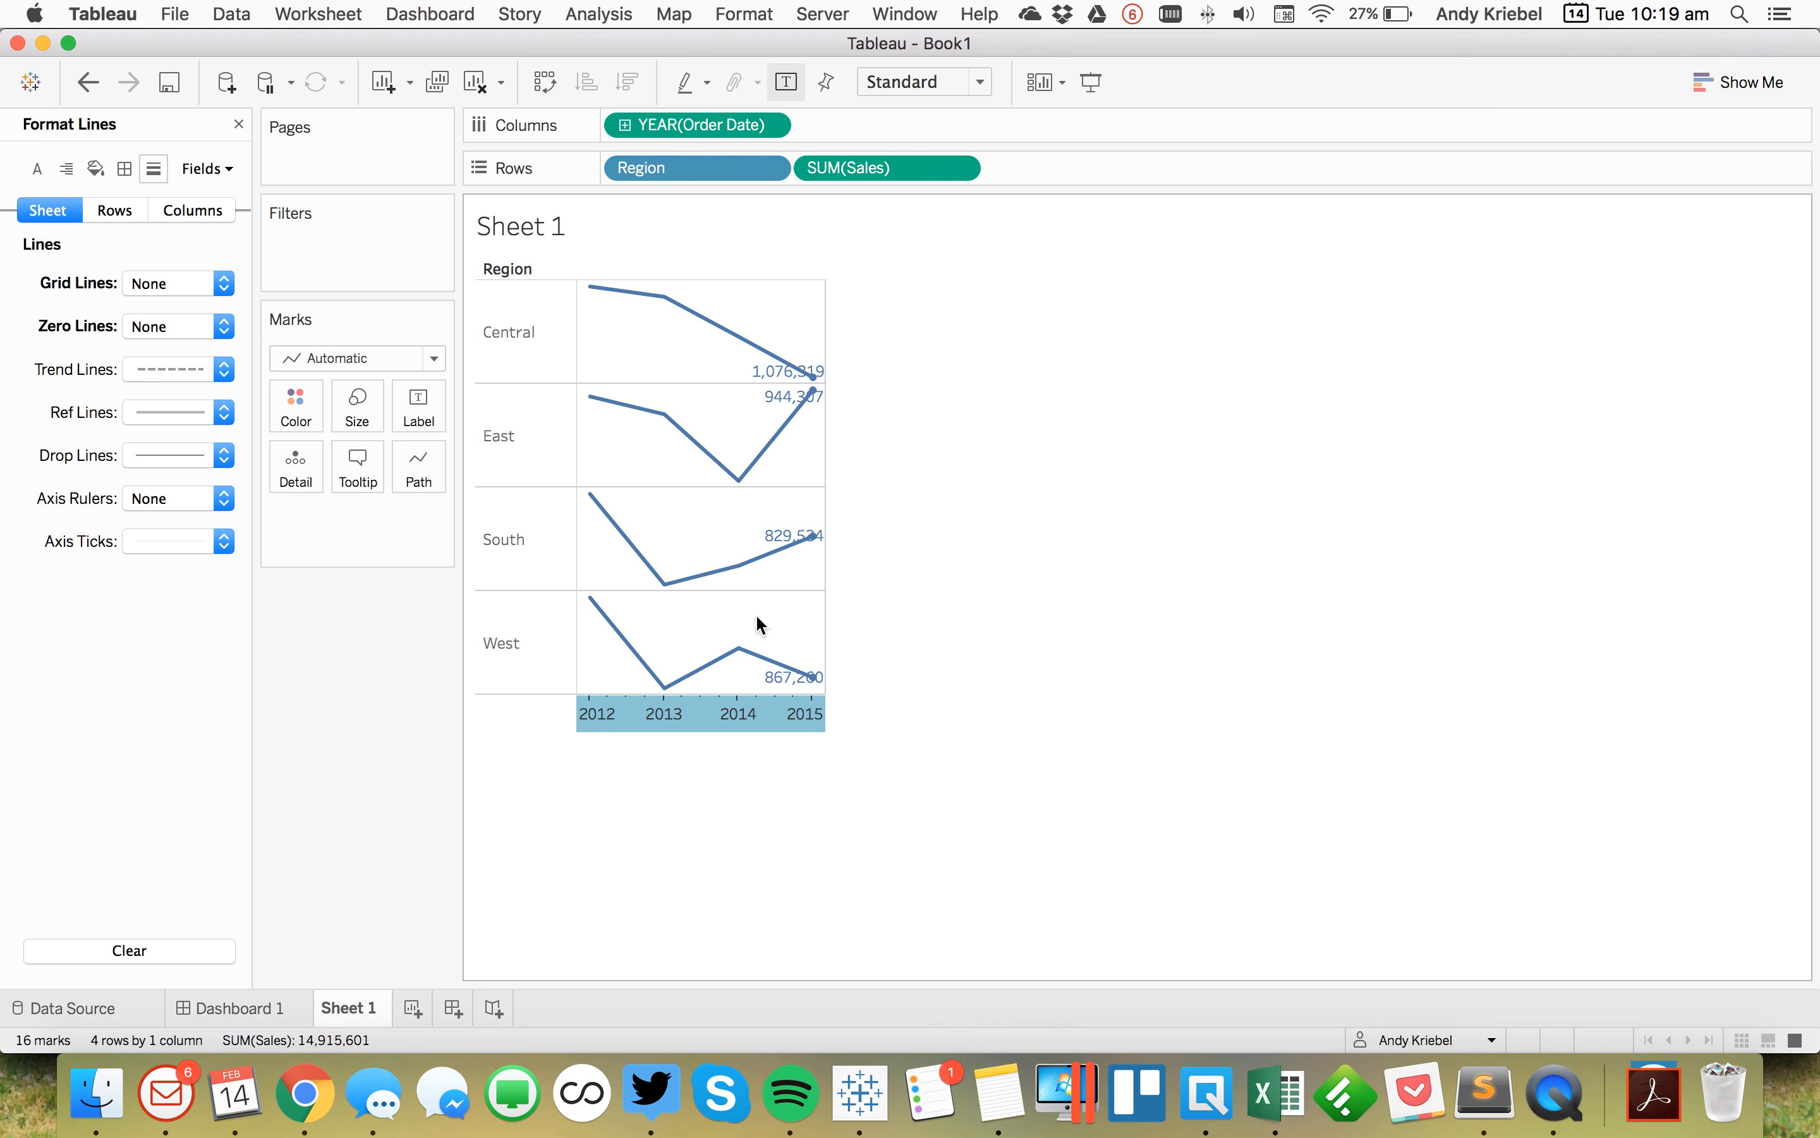
{"action": "left_click", "coordinate": [760, 624]}
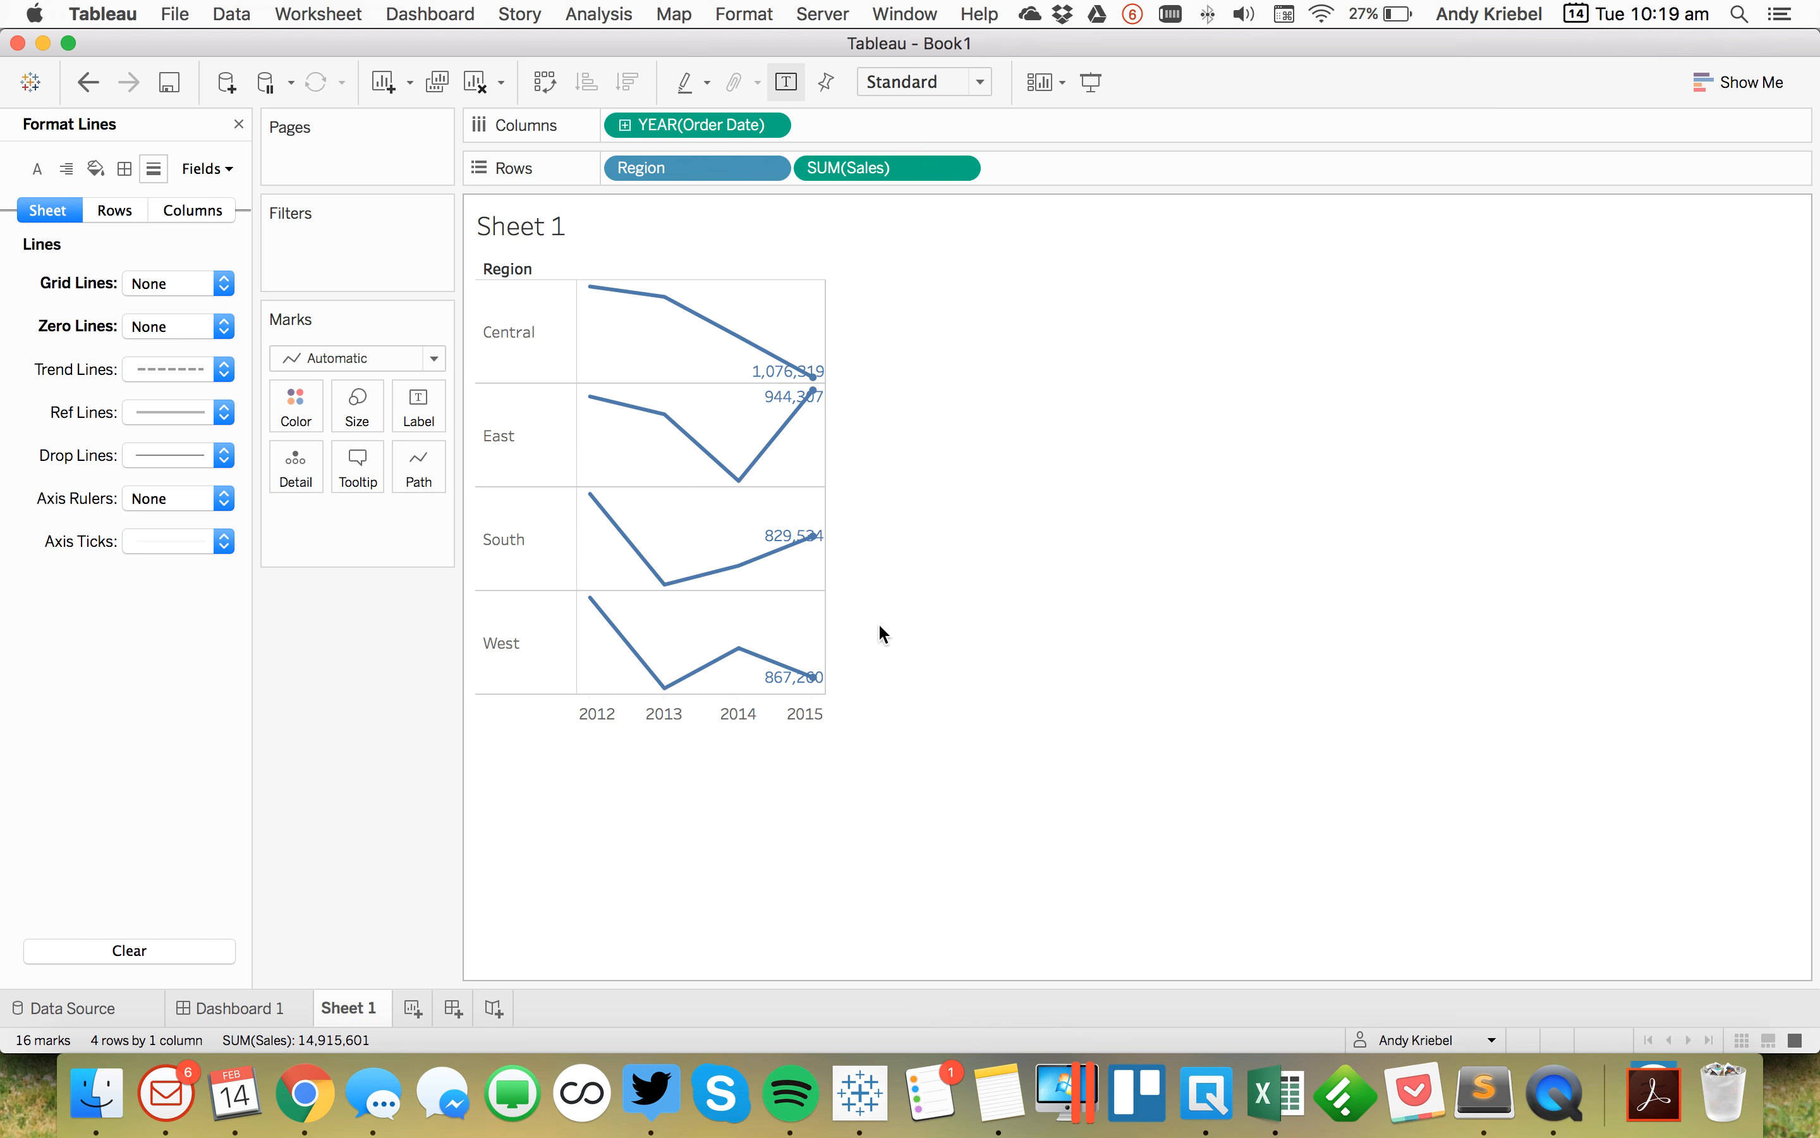
{"action": "left_click", "coordinate": [236, 125]}
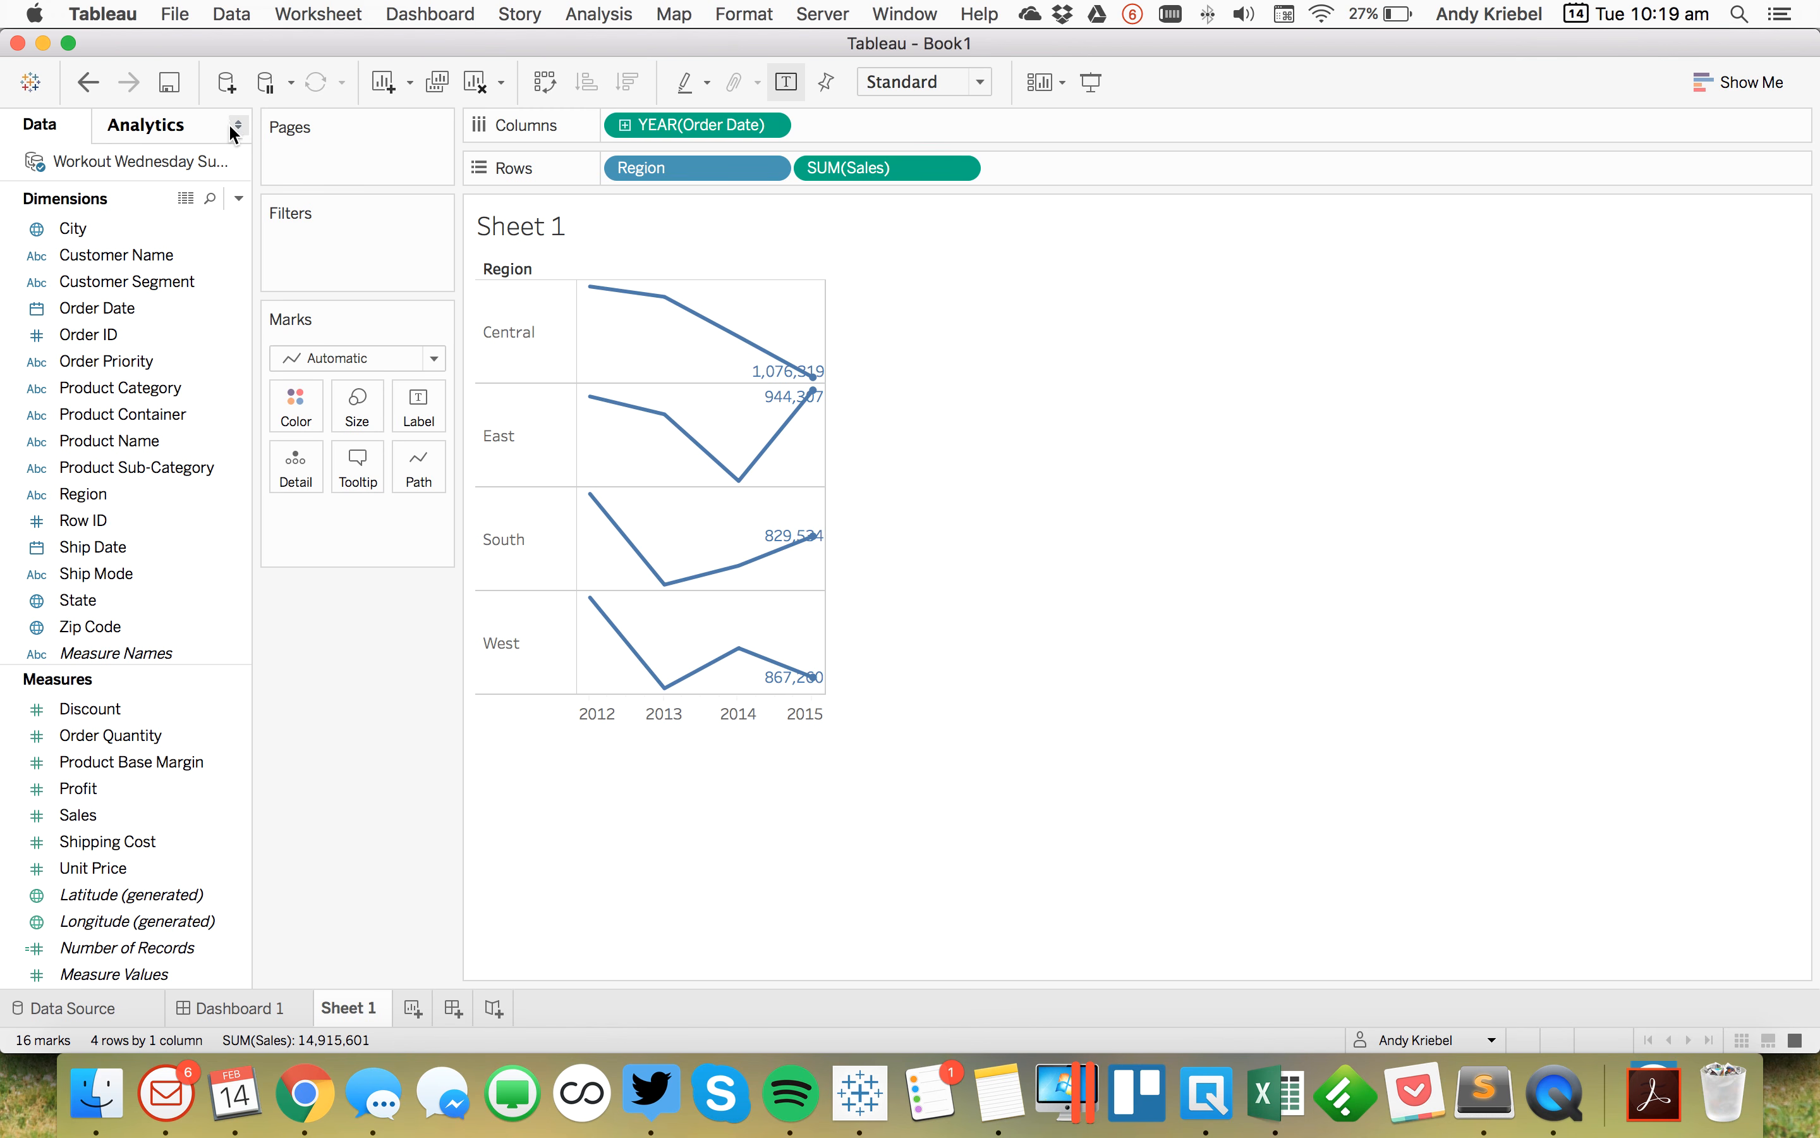
Step: Create a calculated field named Year Buffer
{"action": "left_click", "coordinate": [238, 199]}
{"action": "left_click", "coordinate": [239, 226]}
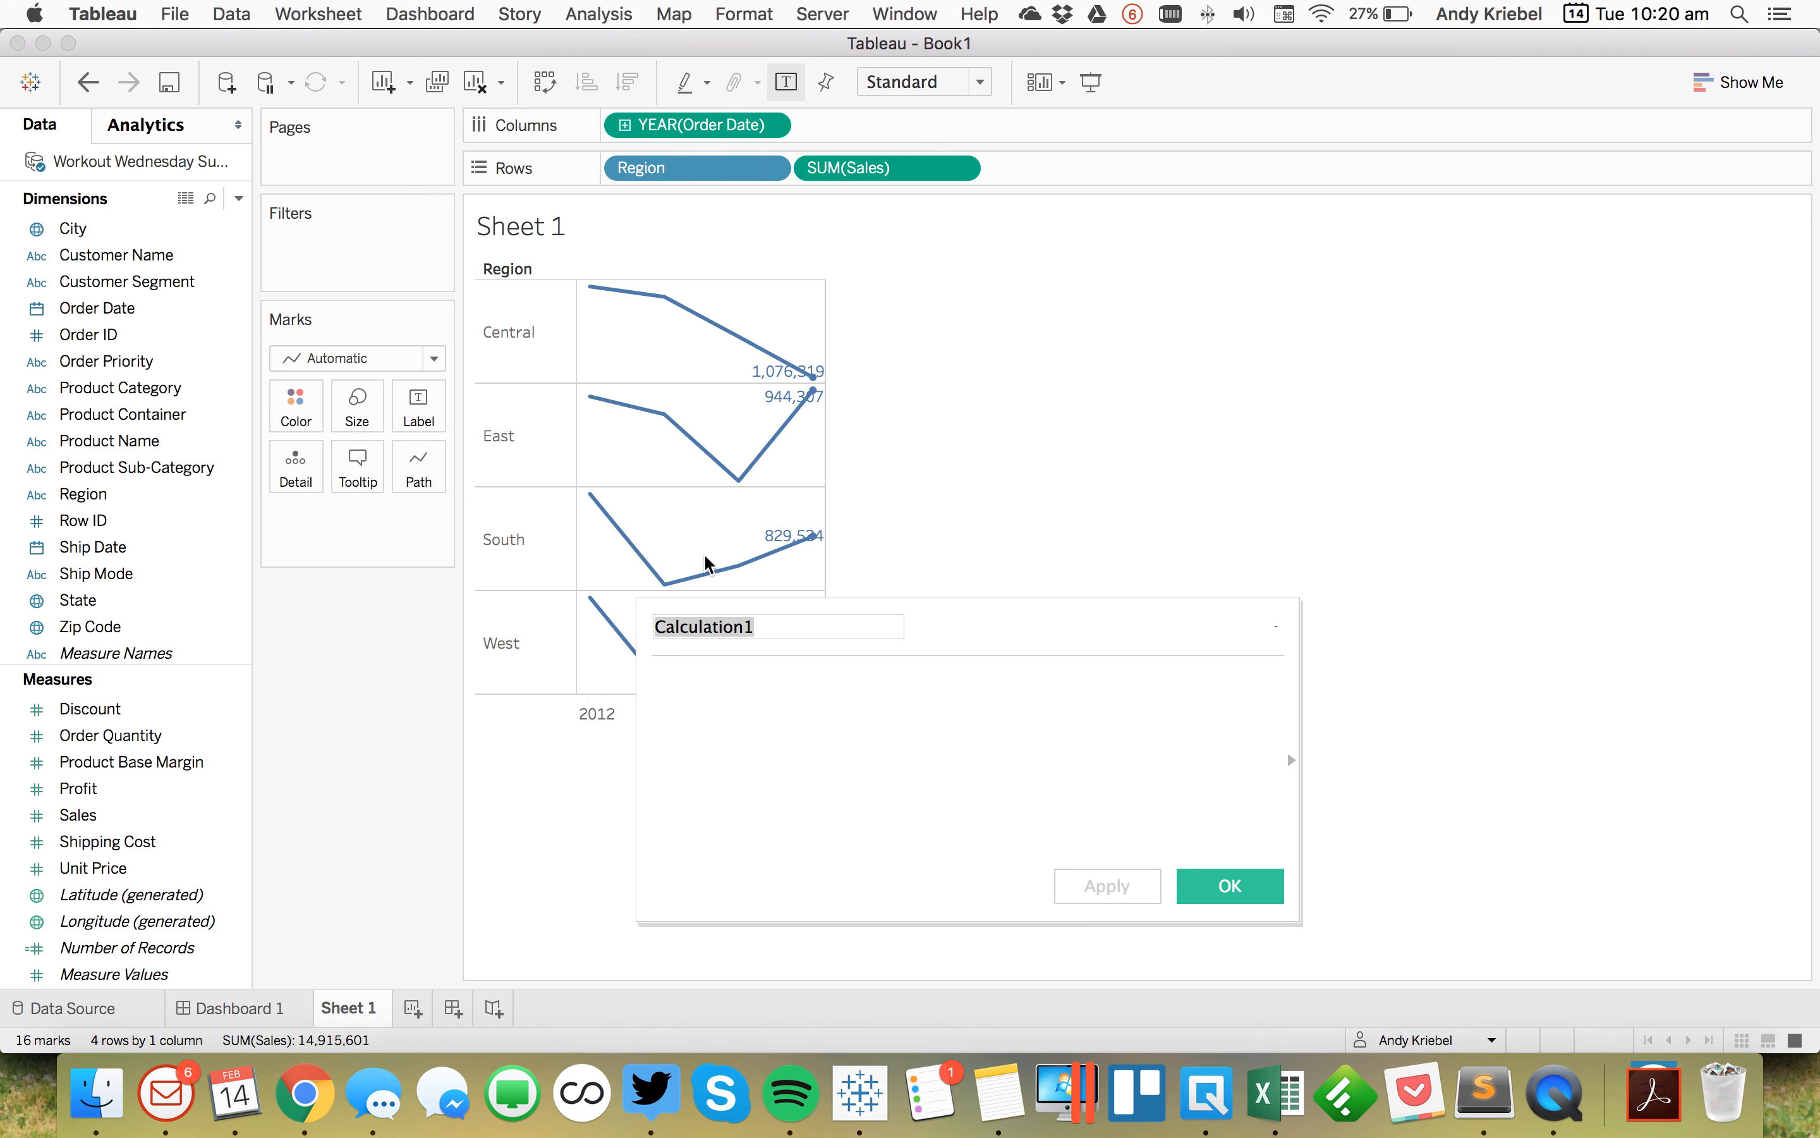
{"action": "type", "text": "Date Buffer"}
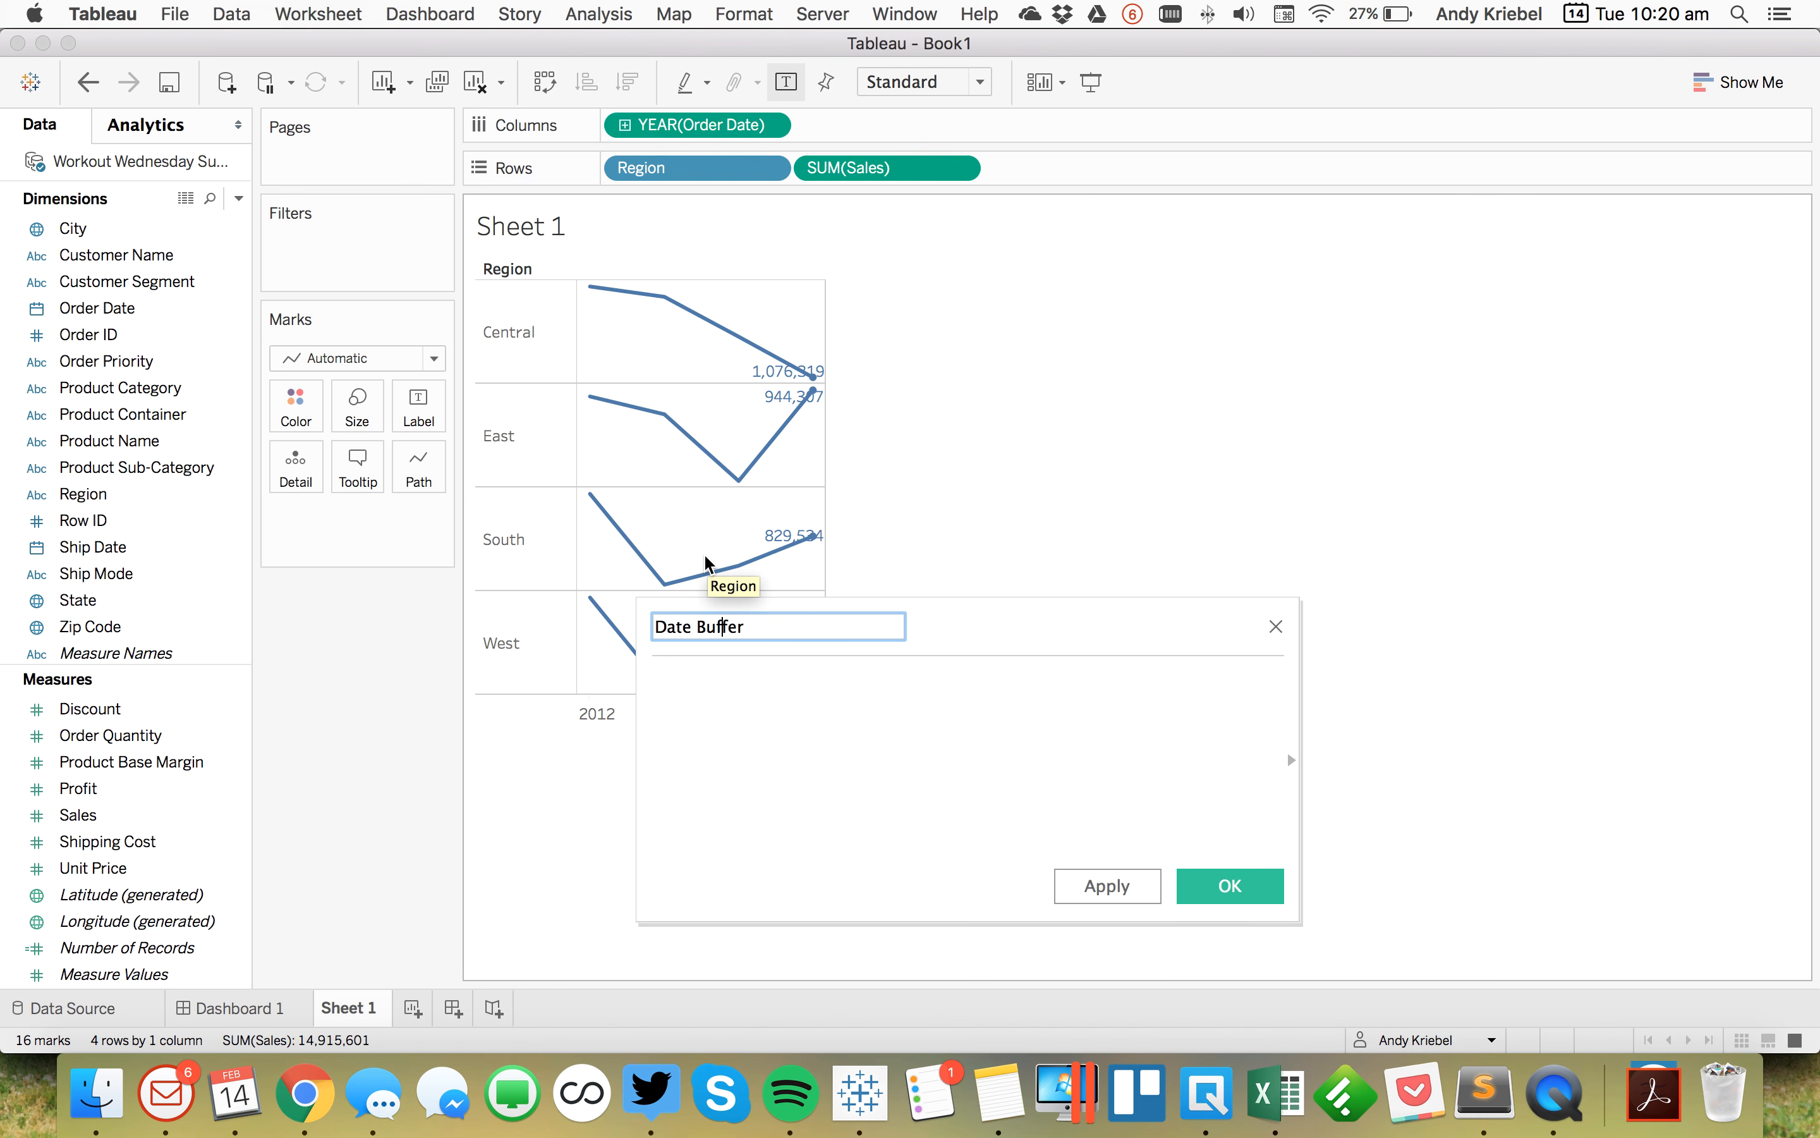
{"action": "key", "text": "shift+Left"}
{"action": "key", "text": "shift+Left"}
{"action": "key", "text": "shift+Left"}
{"action": "key", "text": "shift+Left"}
{"action": "type", "text": "Year"}
{"action": "key", "text": "Tab"}
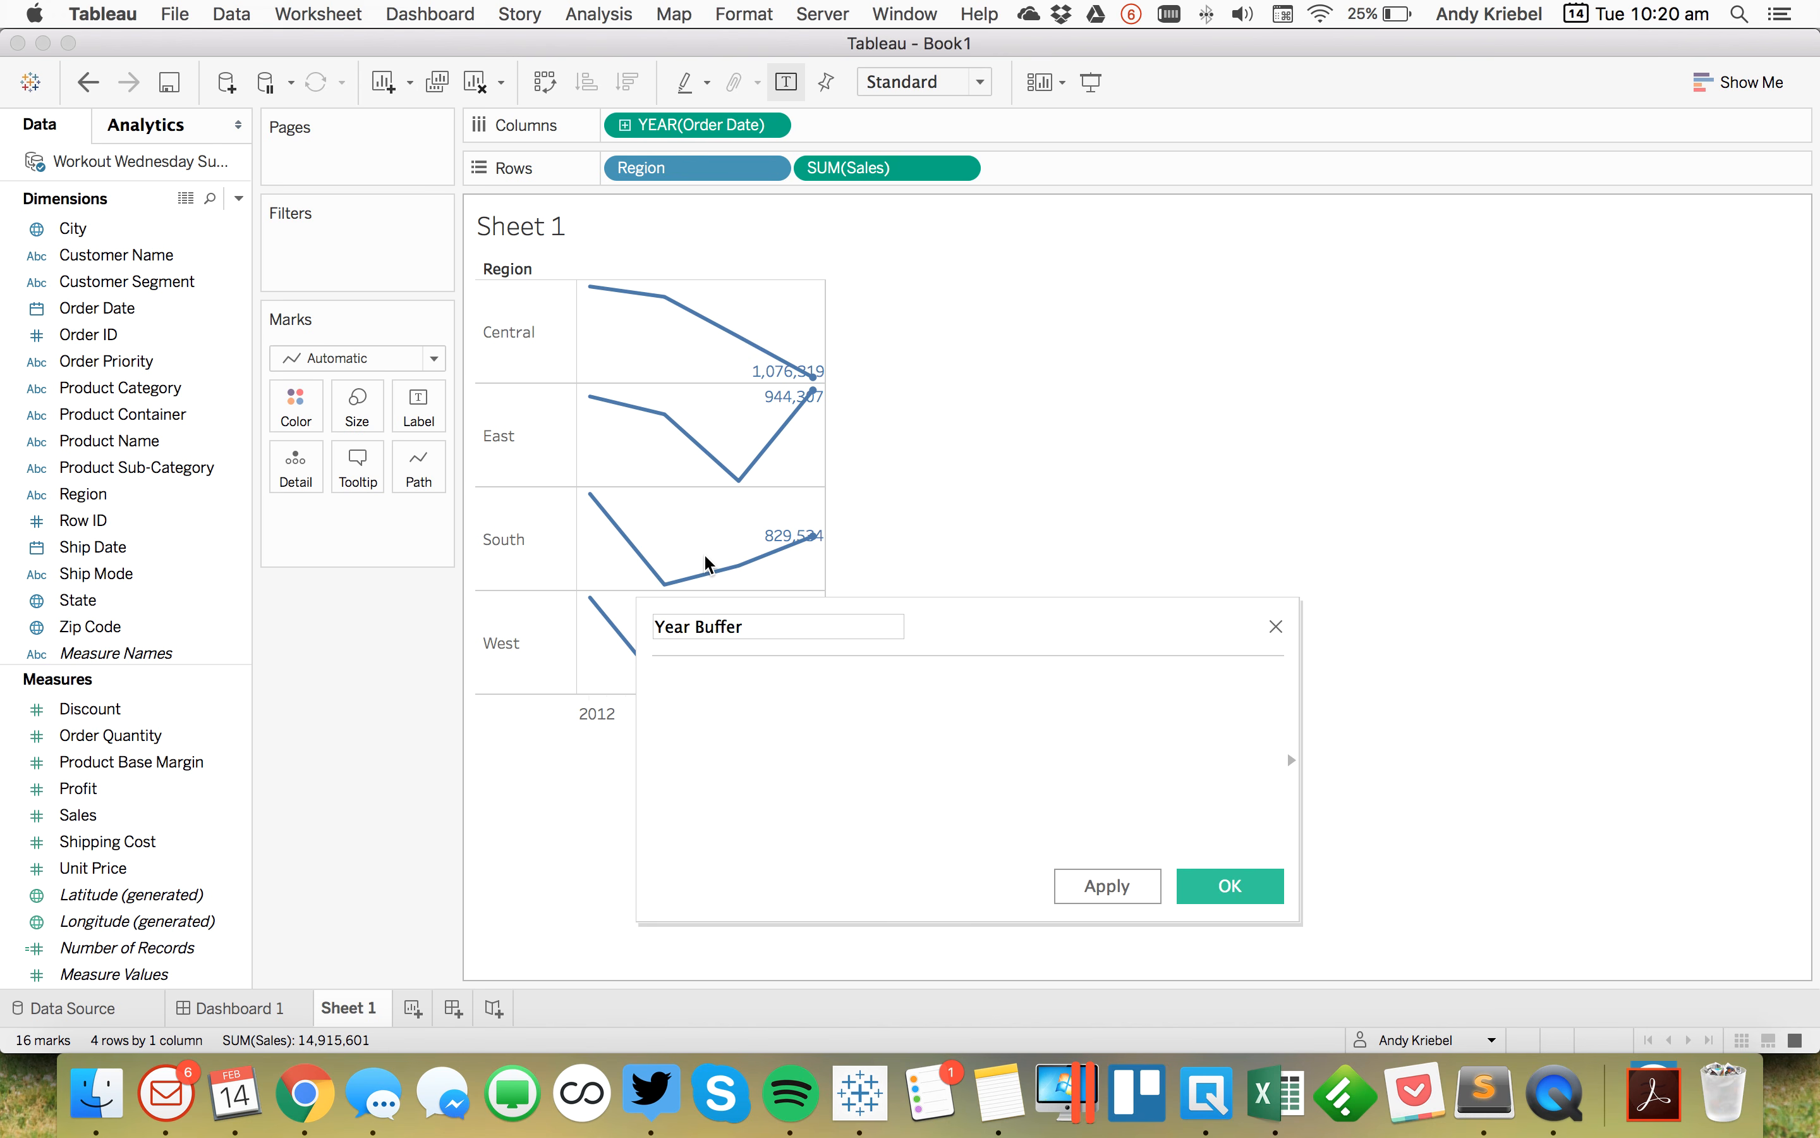
Step: Enter the formula DATEADD('year',1,{MAX([Order Date])}) for Year Buffer and save it
{"action": "type", "text": "date"}
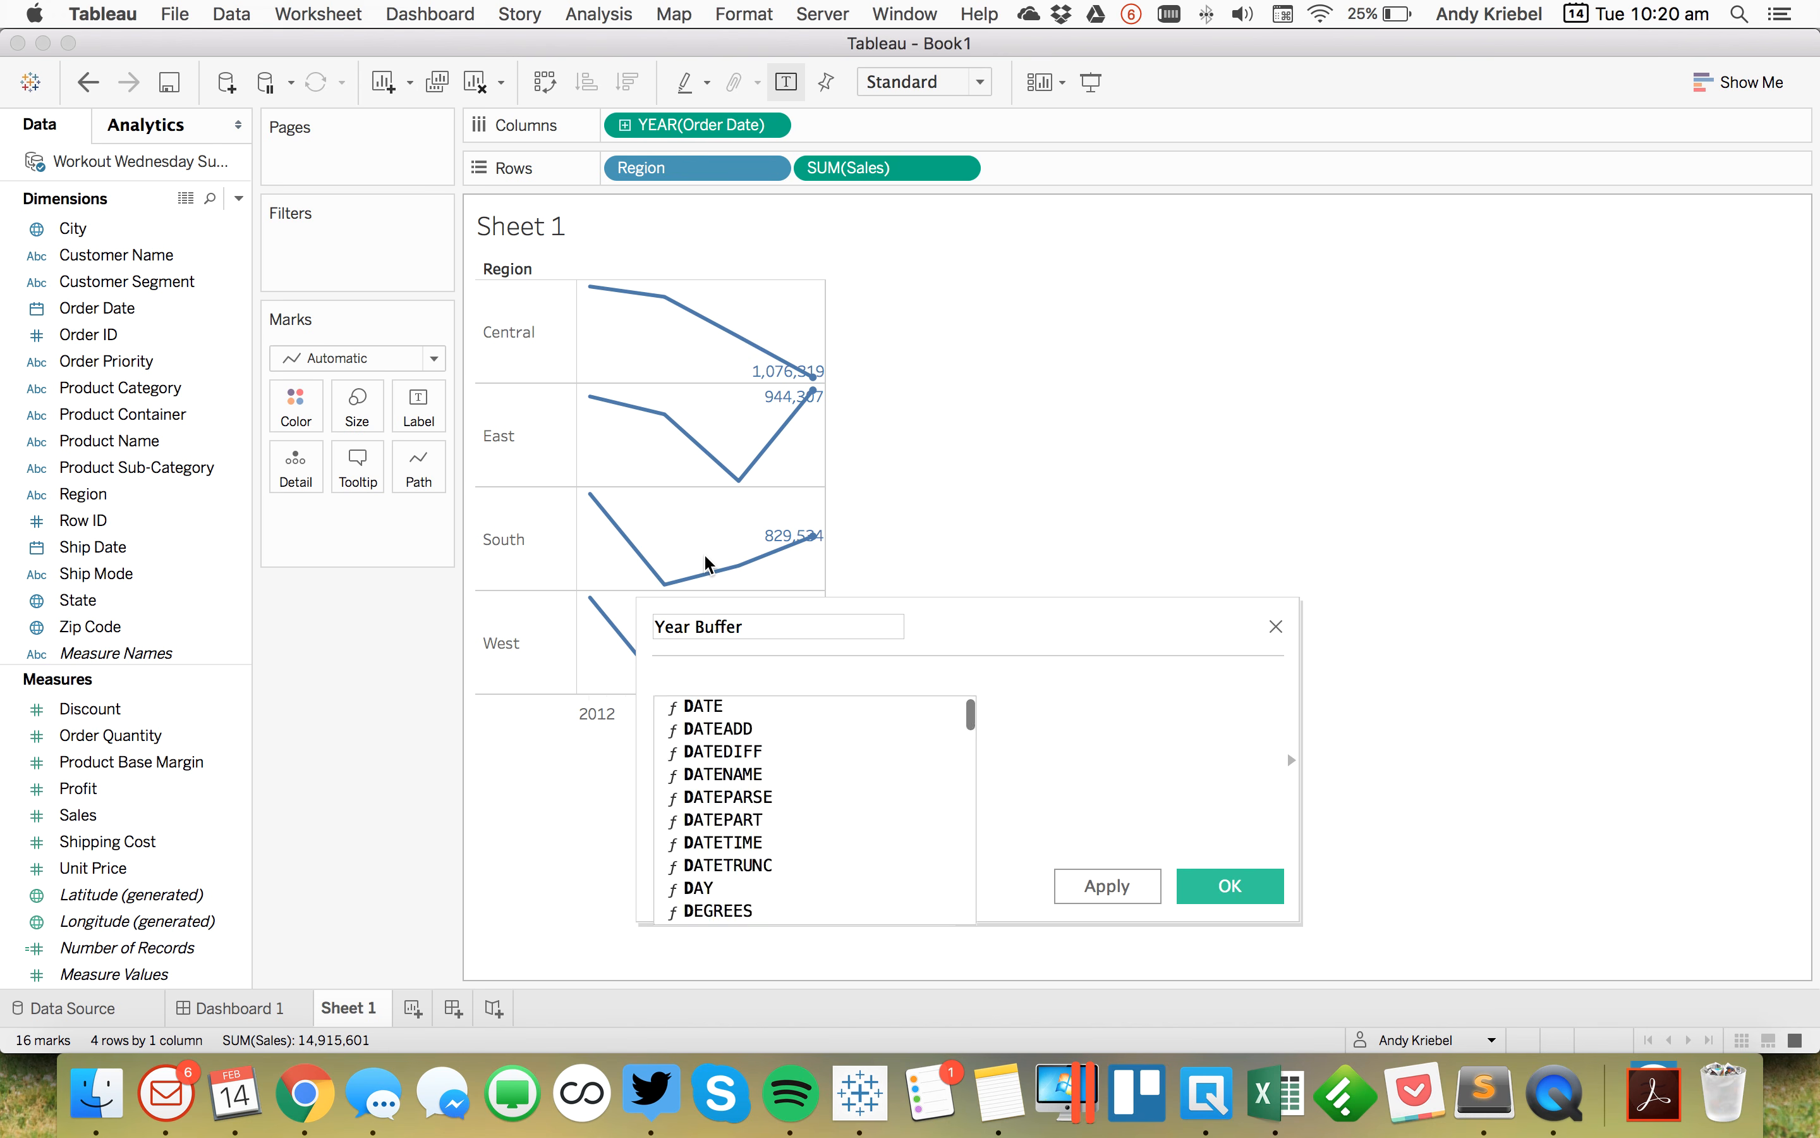
{"action": "key", "text": "Down"}
{"action": "key", "text": "Return"}
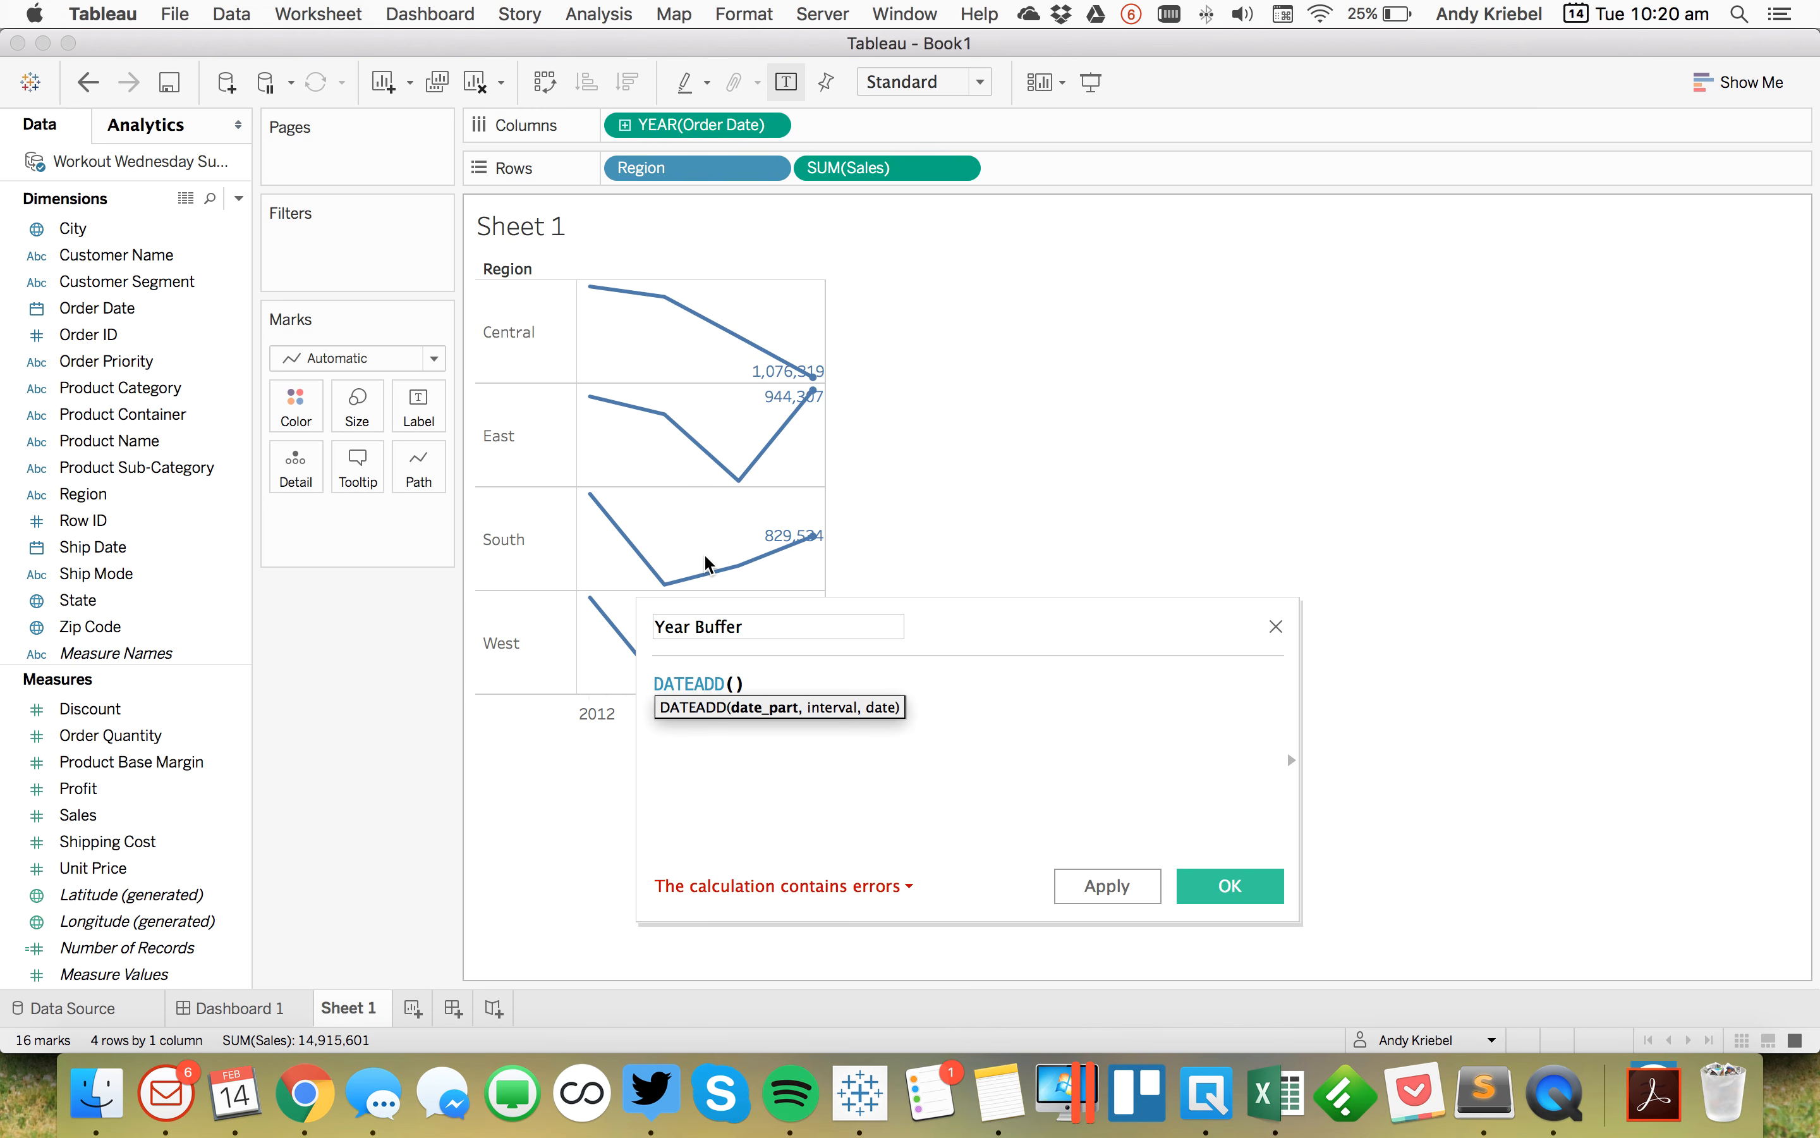
{"action": "type", "text": "'"}
{"action": "type", "text": "y"}
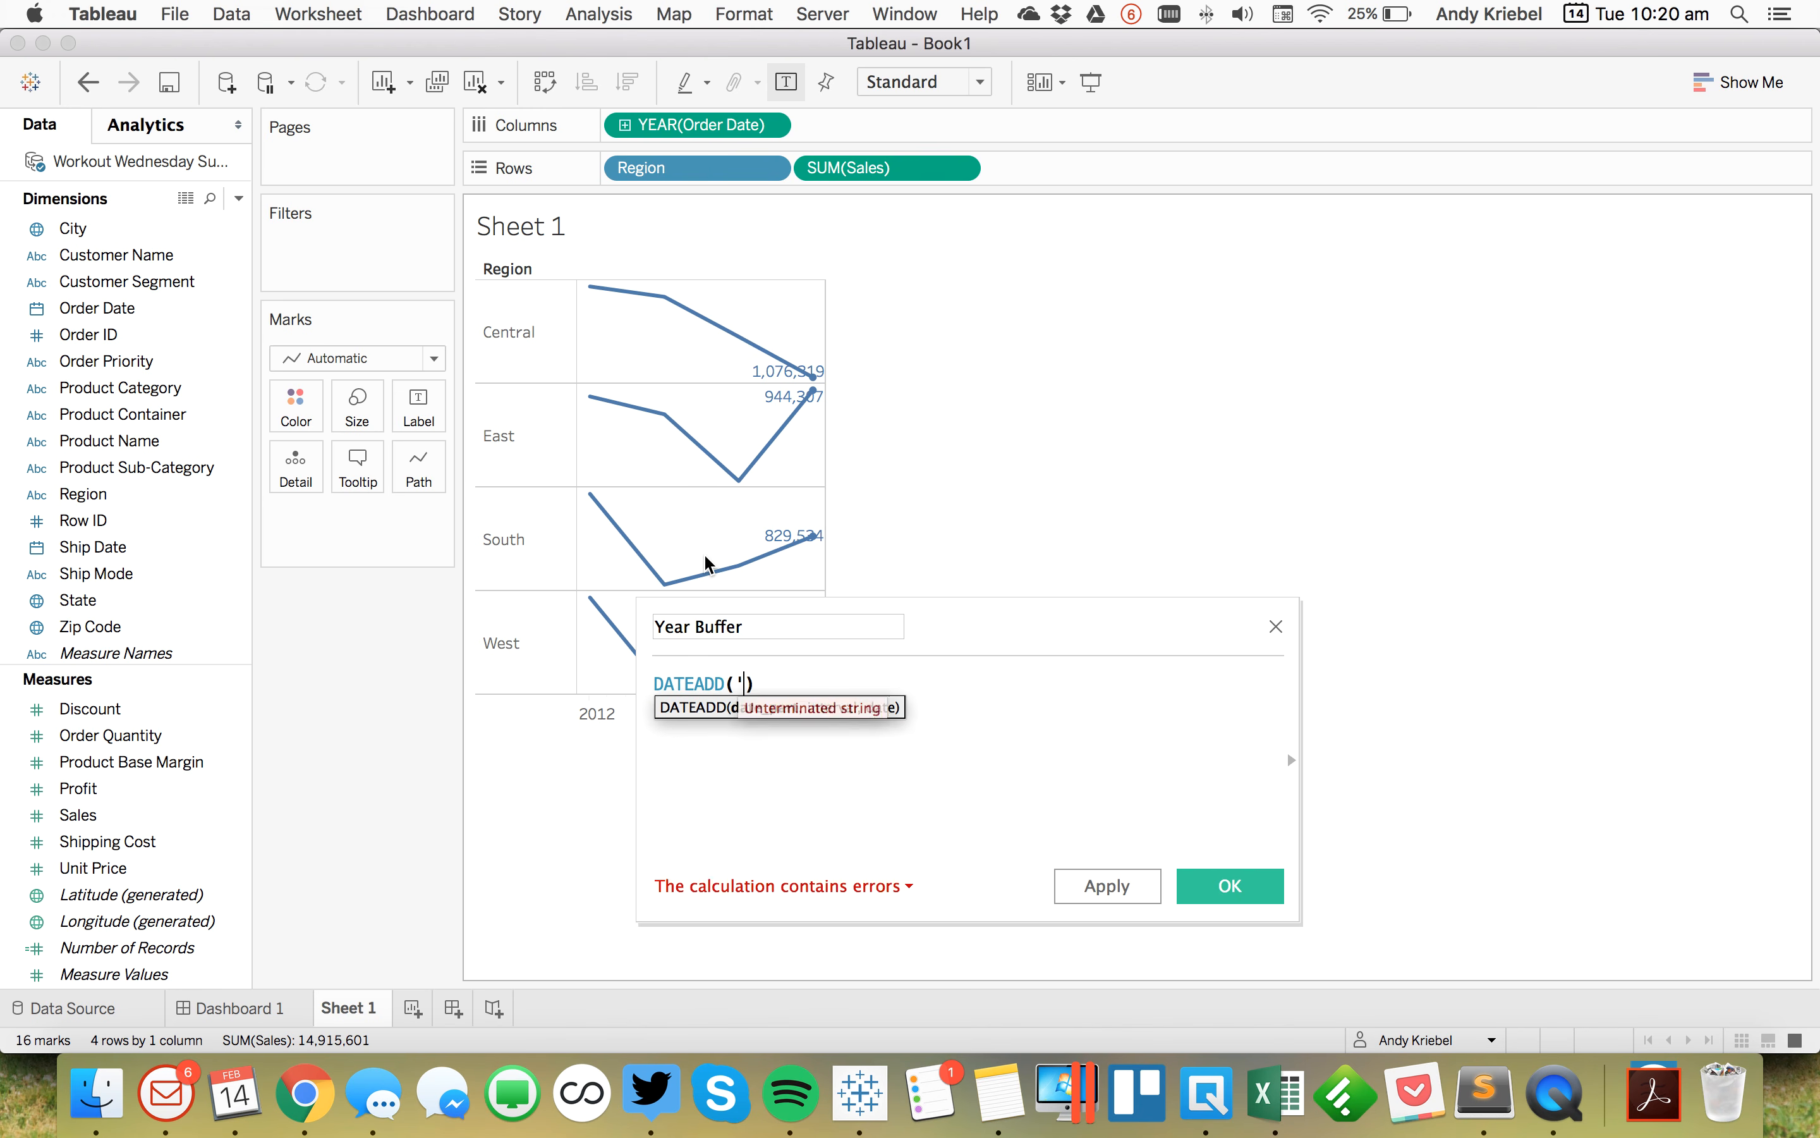
{"action": "type", "text": "ear"}
{"action": "type", "text": ","}
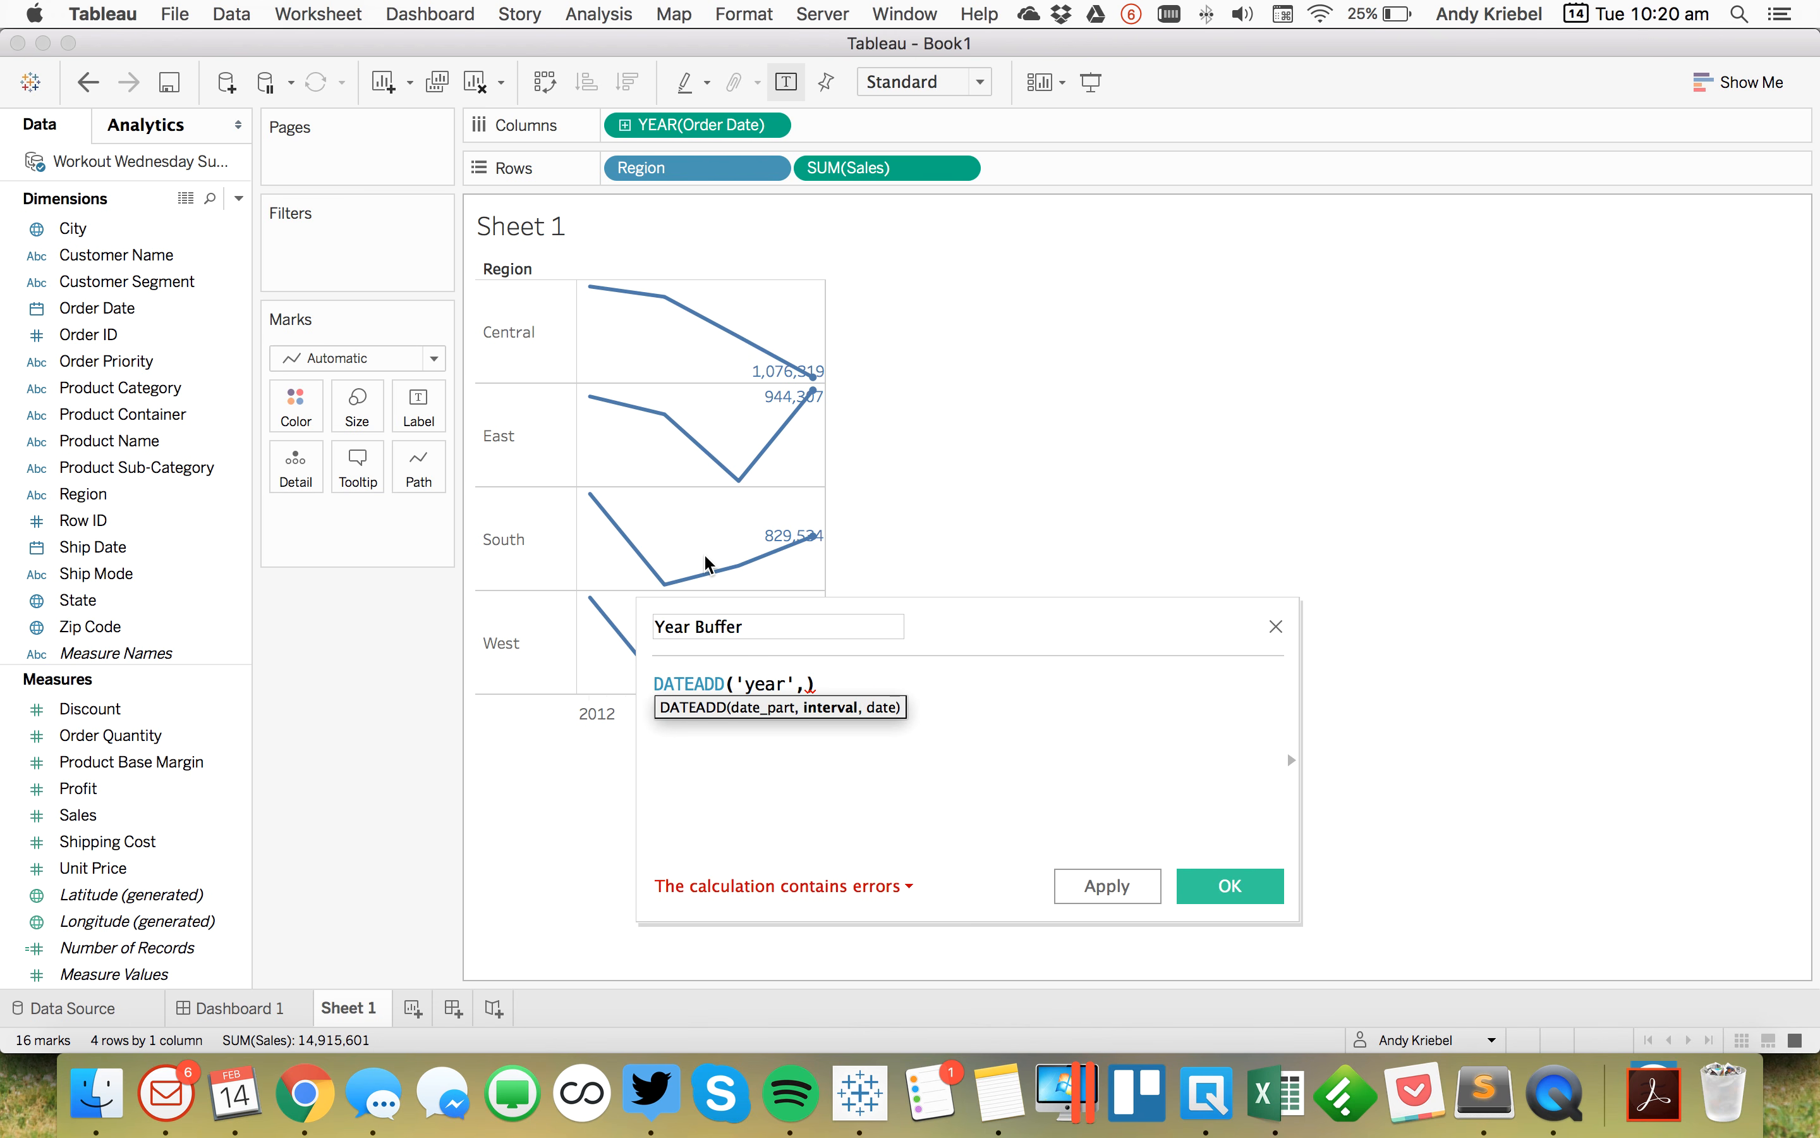
{"action": "type", "text": "2"}
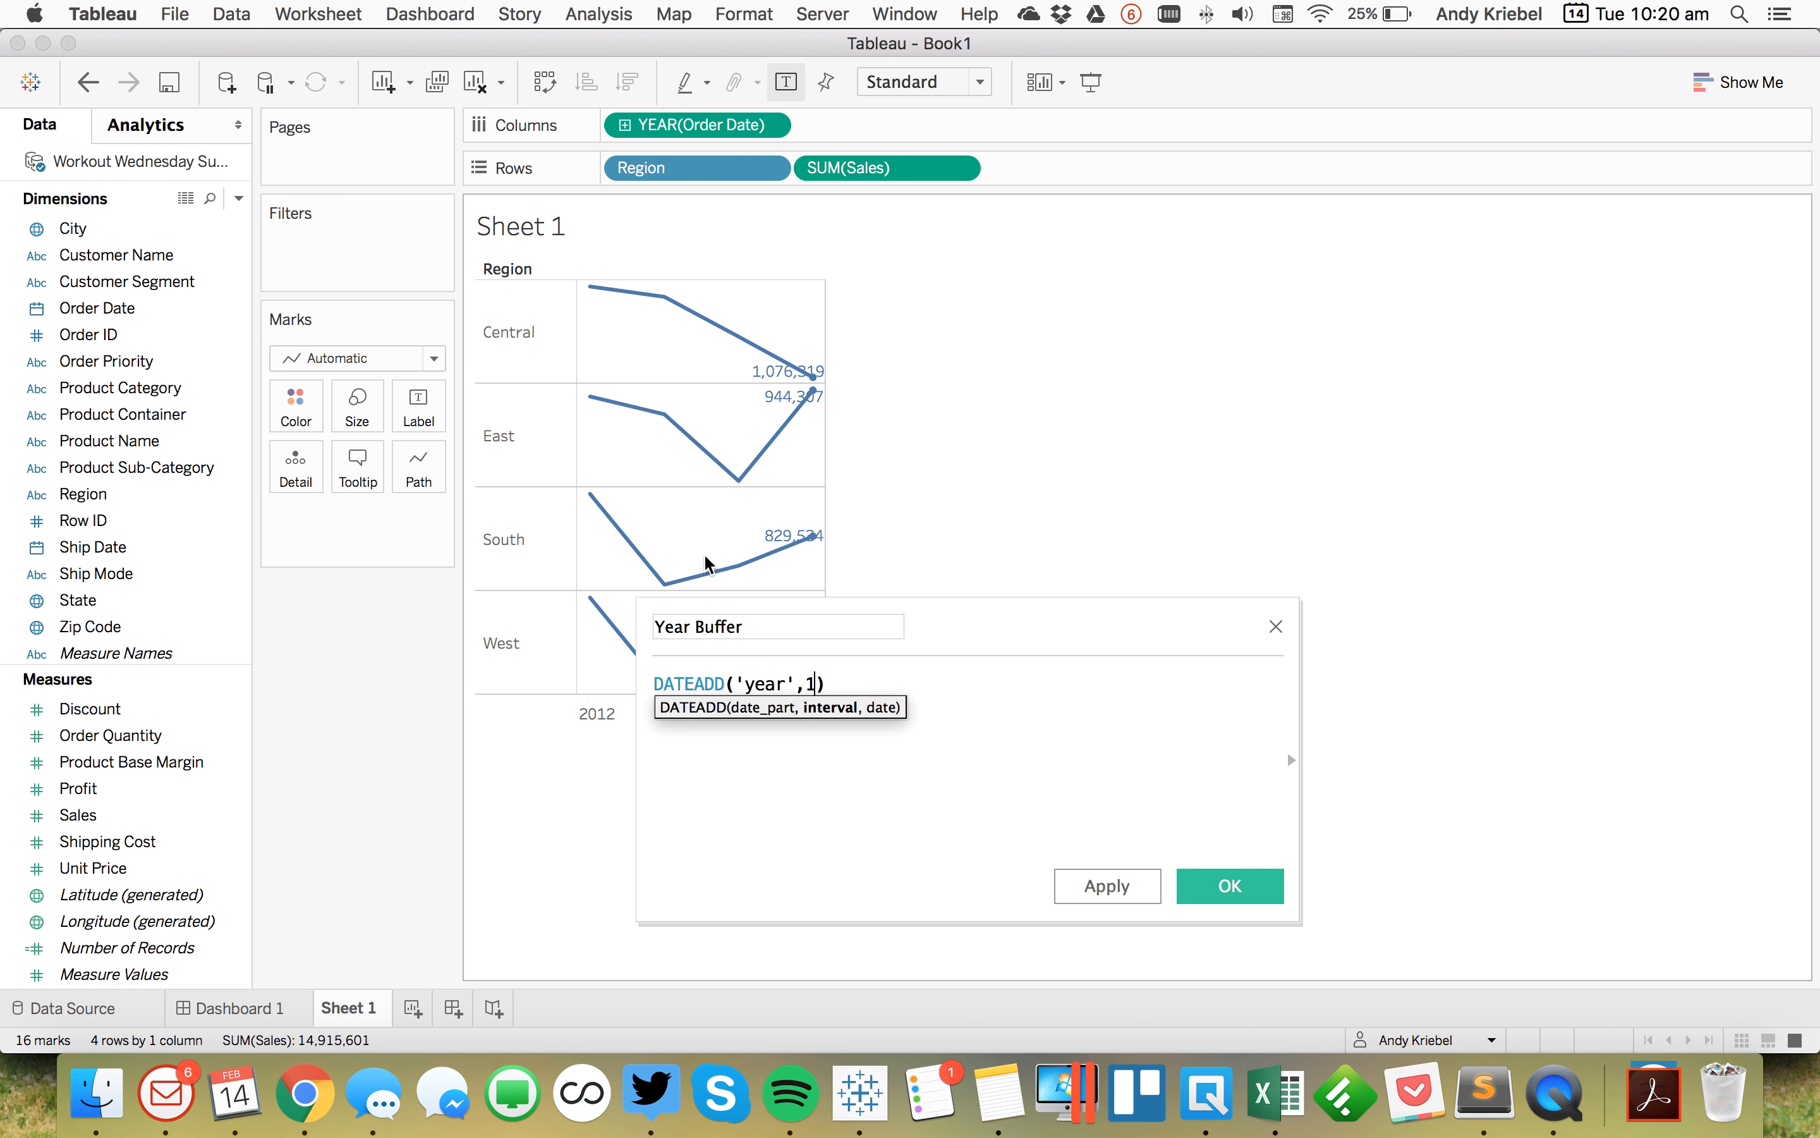
{"action": "type", "text": ",{ma"}
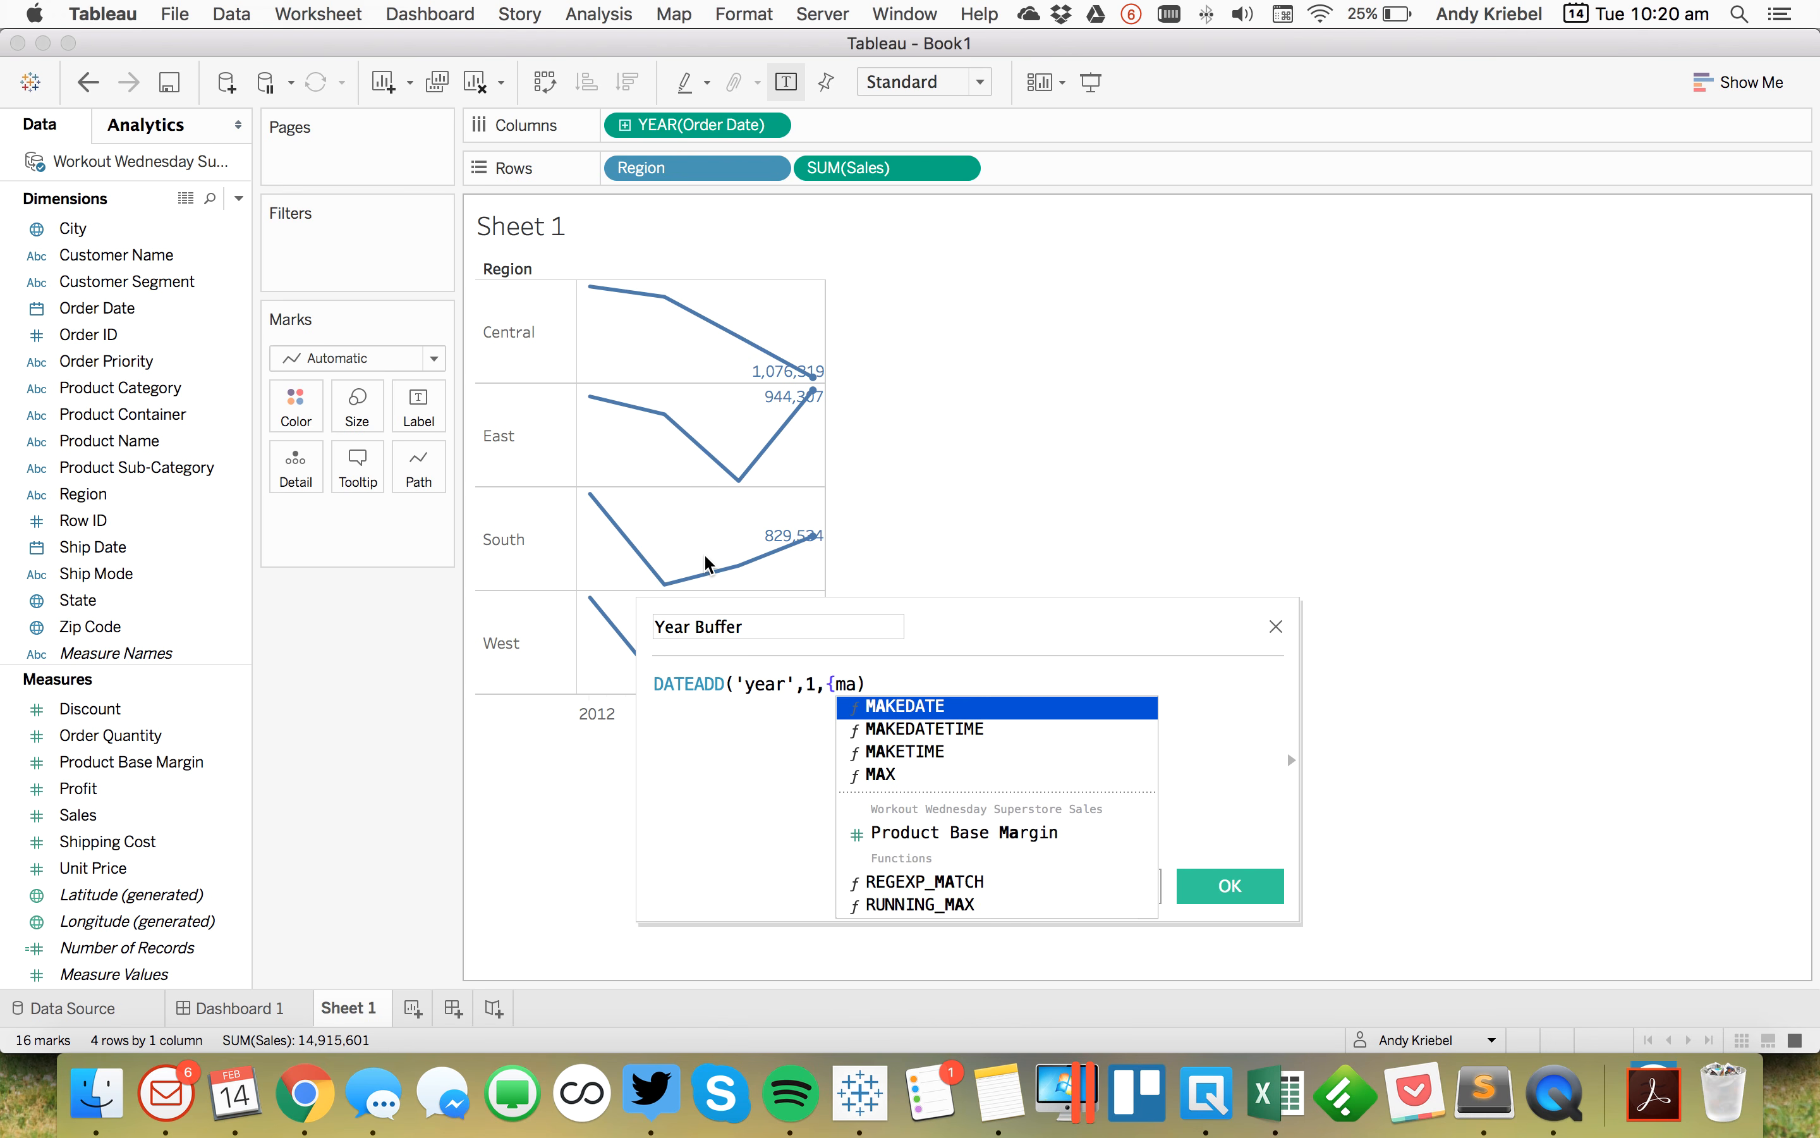
{"action": "key", "text": "Down"}
{"action": "key", "text": "Down"}
{"action": "key", "text": "Down"}
{"action": "key", "text": "Return"}
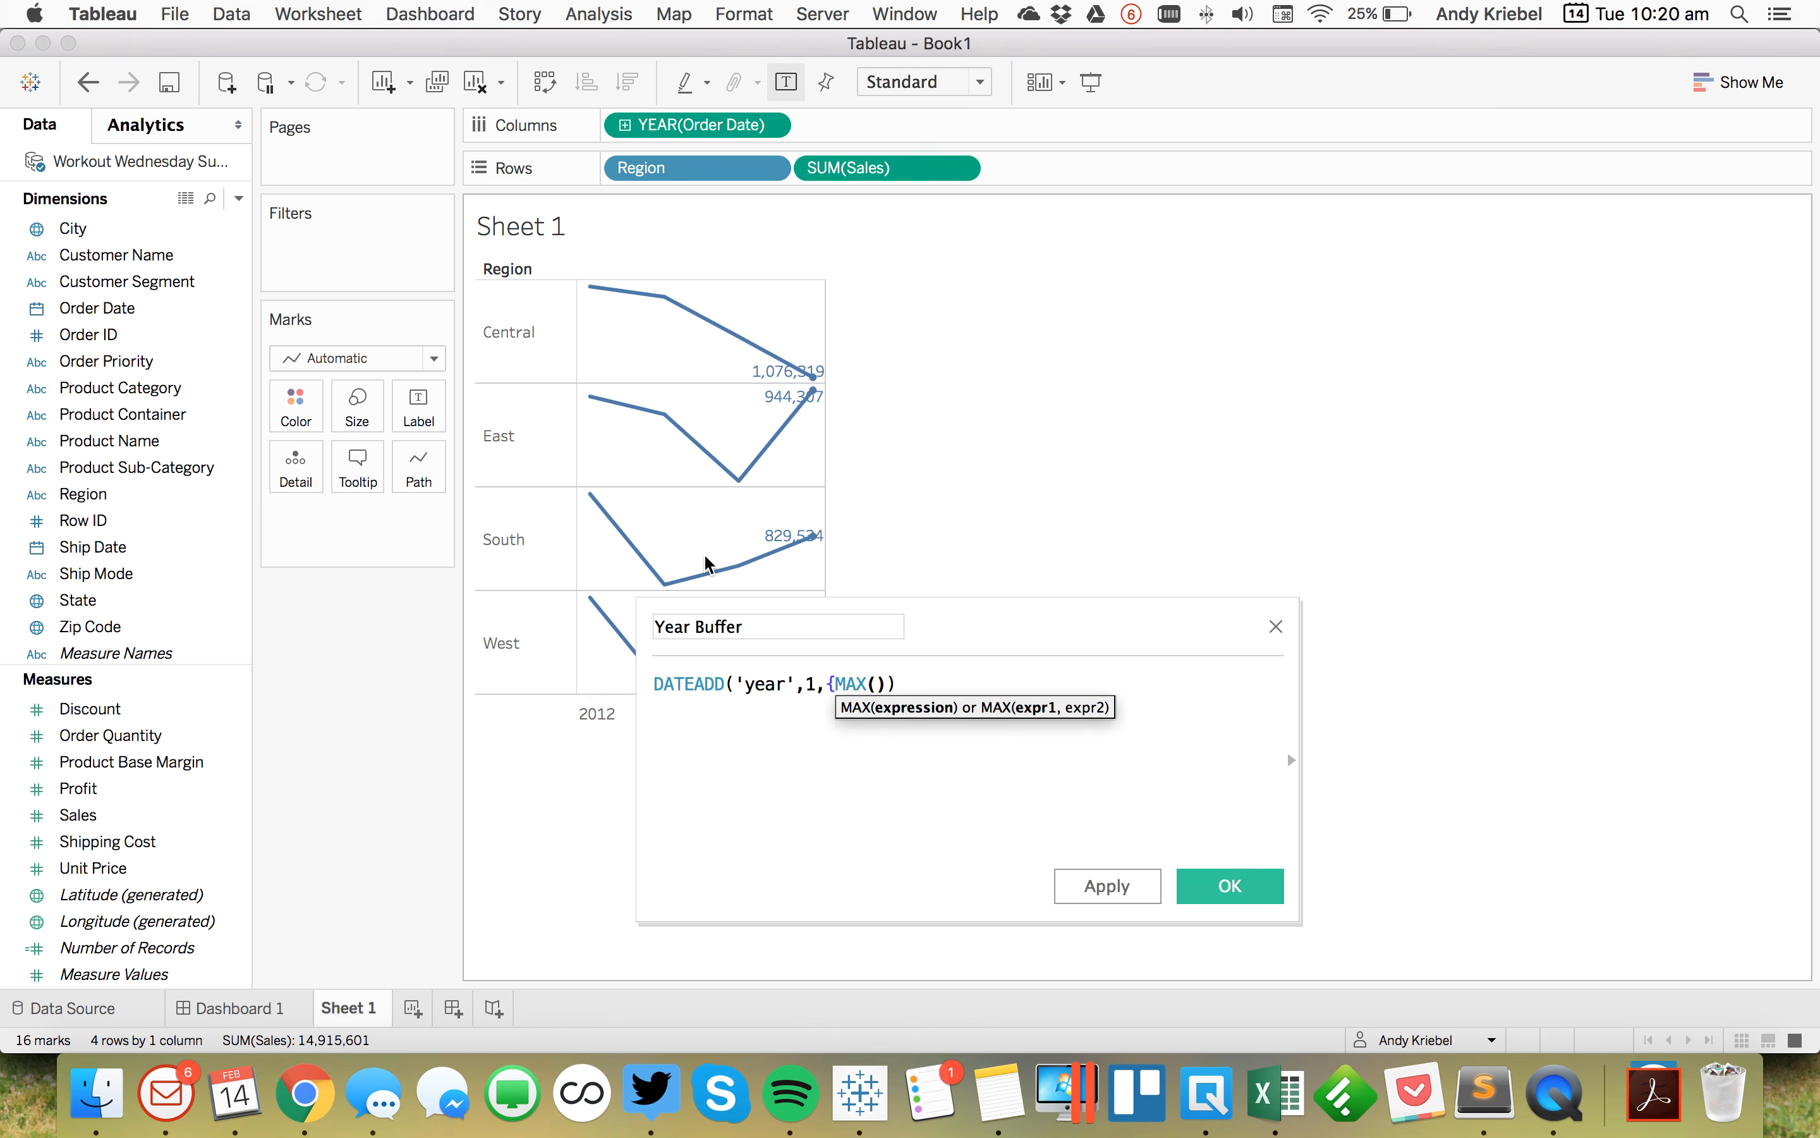
{"action": "type", "text": "ord"}
{"action": "key", "text": "Return"}
{"action": "key", "text": "Right"}
{"action": "type", "text": "}"}
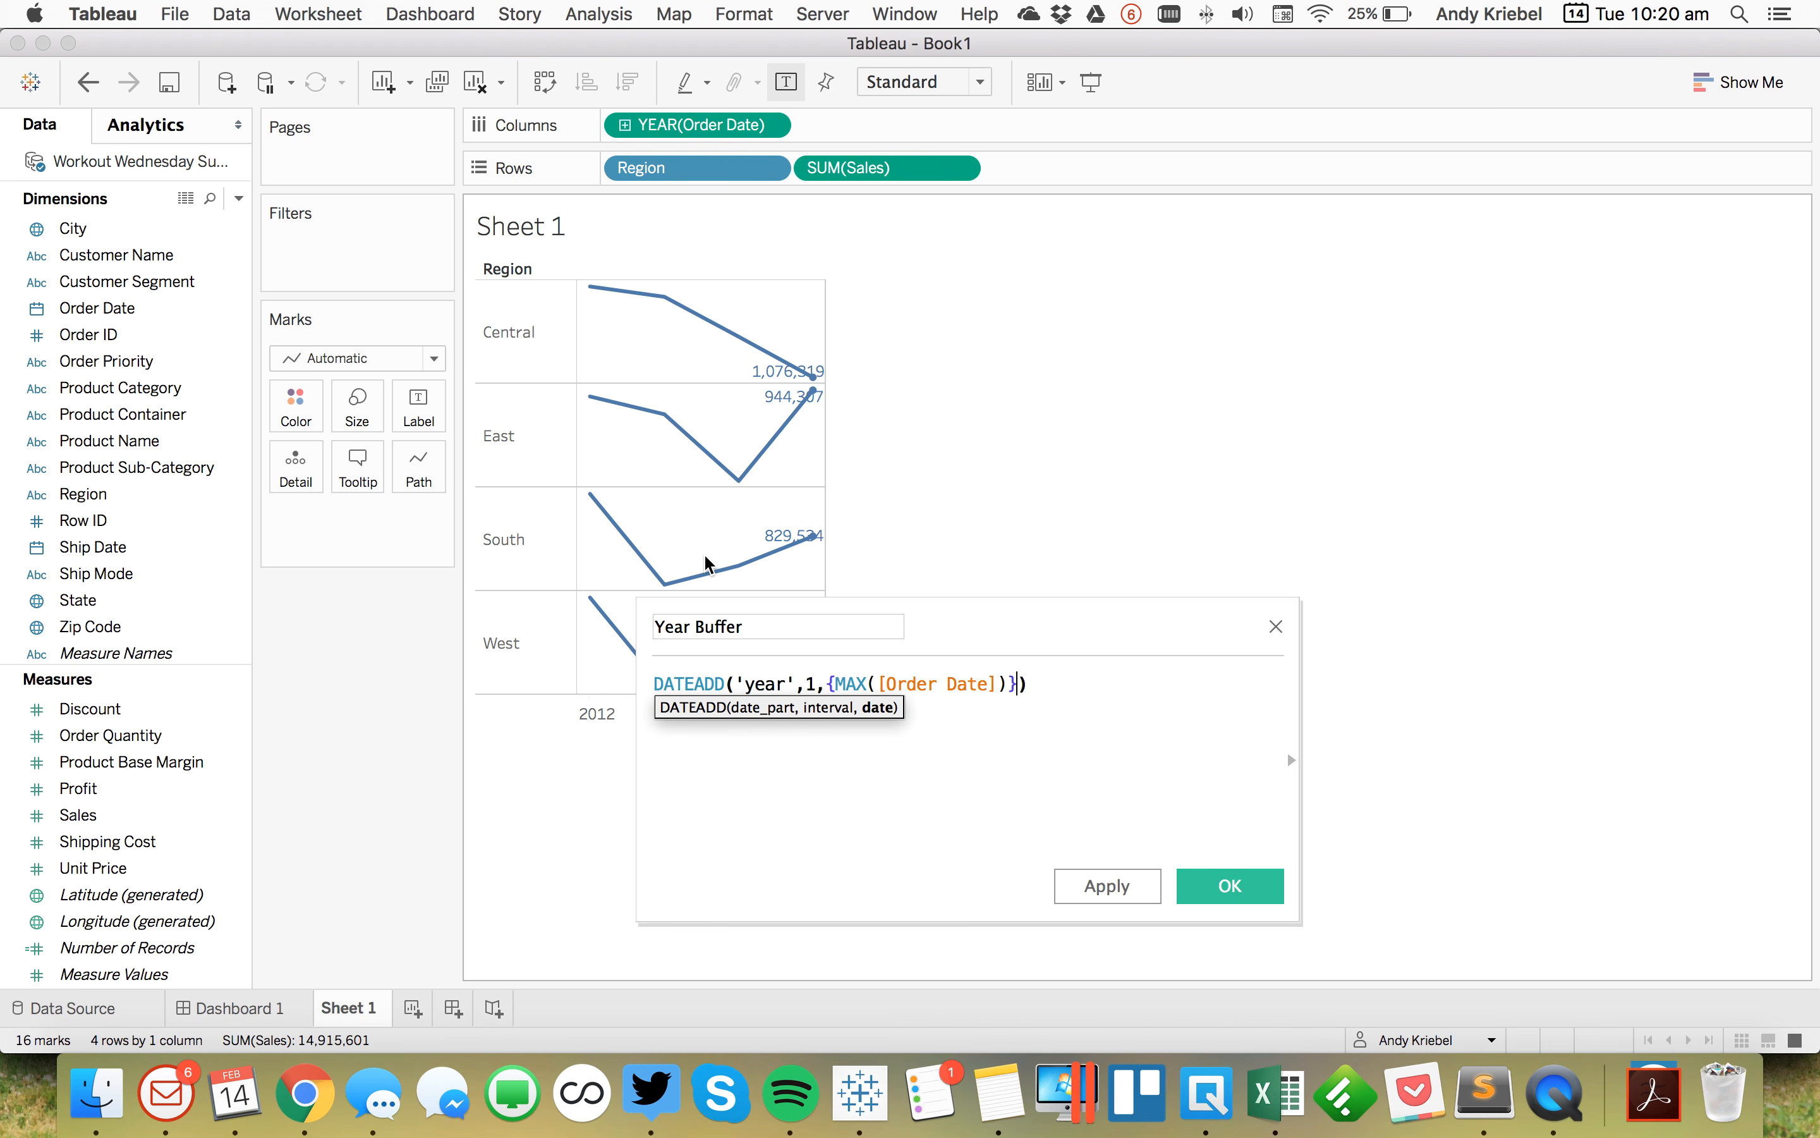
{"action": "key", "text": "Right"}
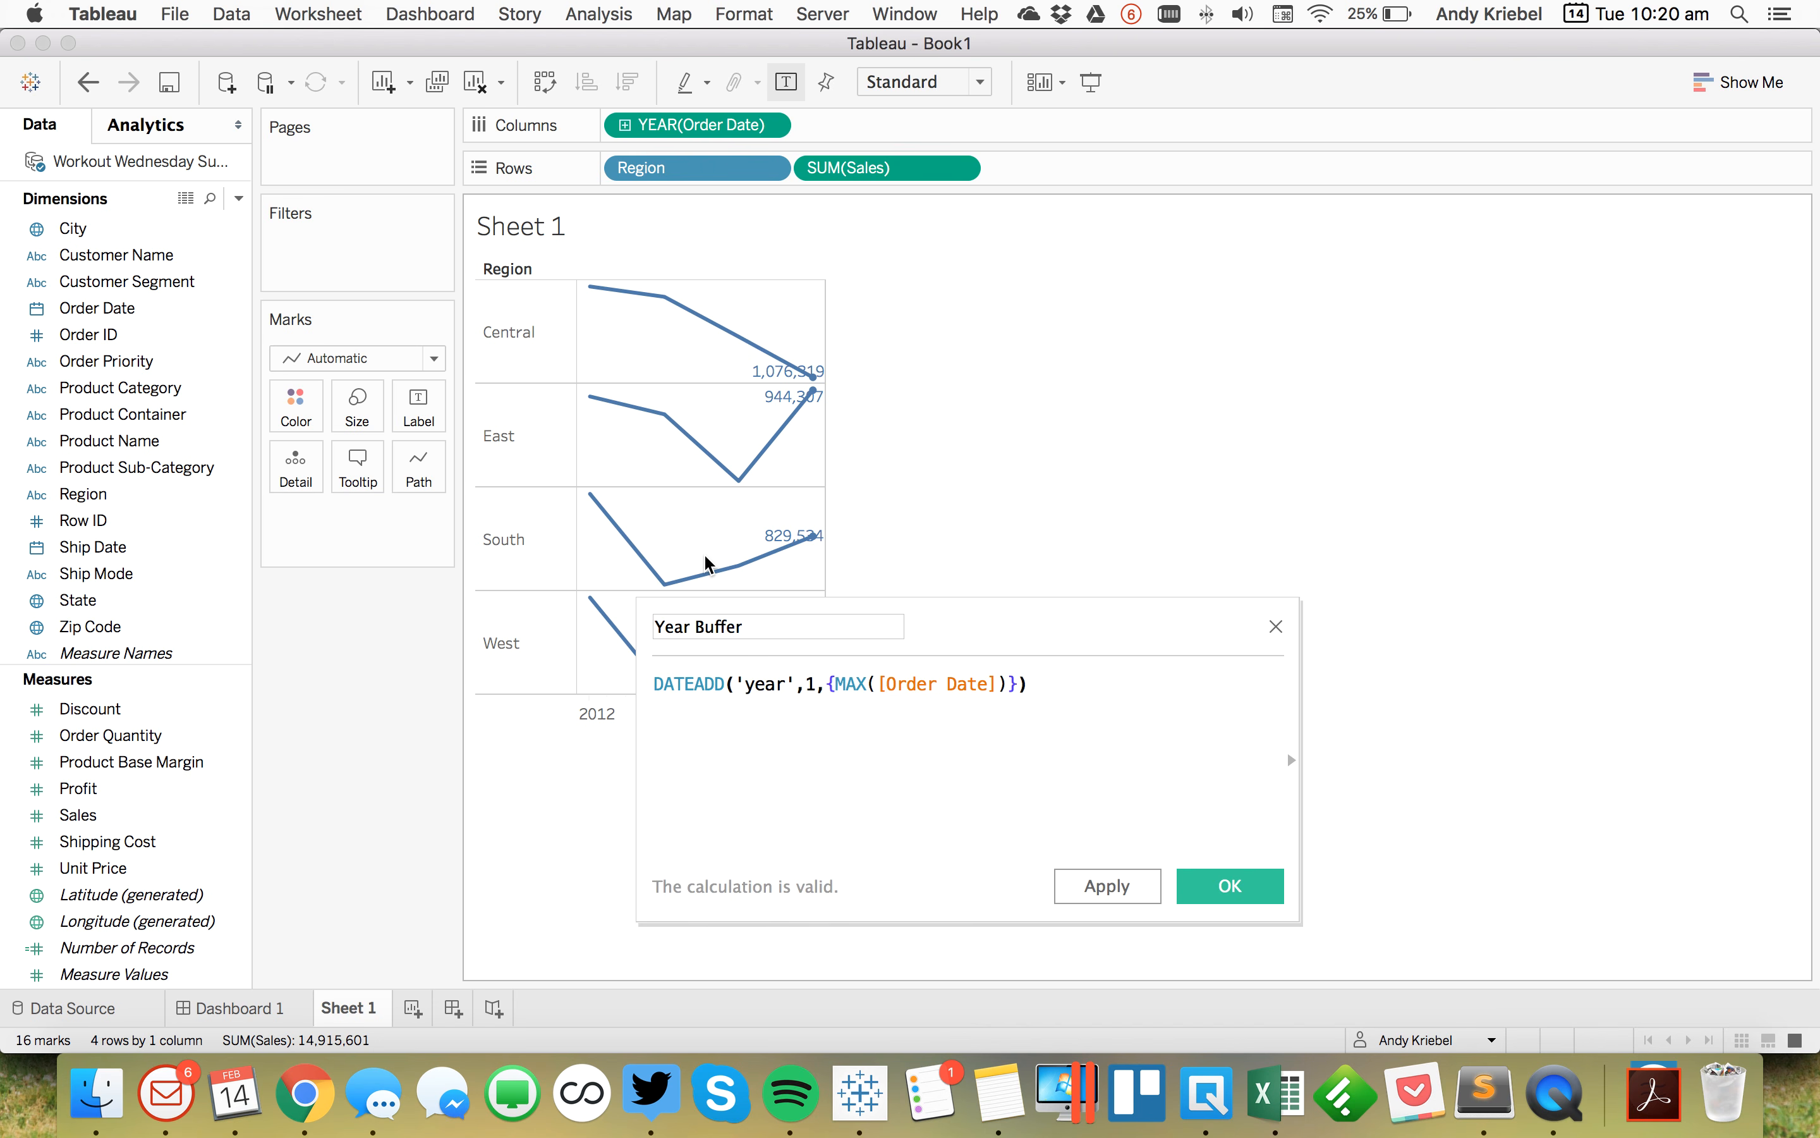
{"action": "left_click", "coordinate": [1266, 884]}
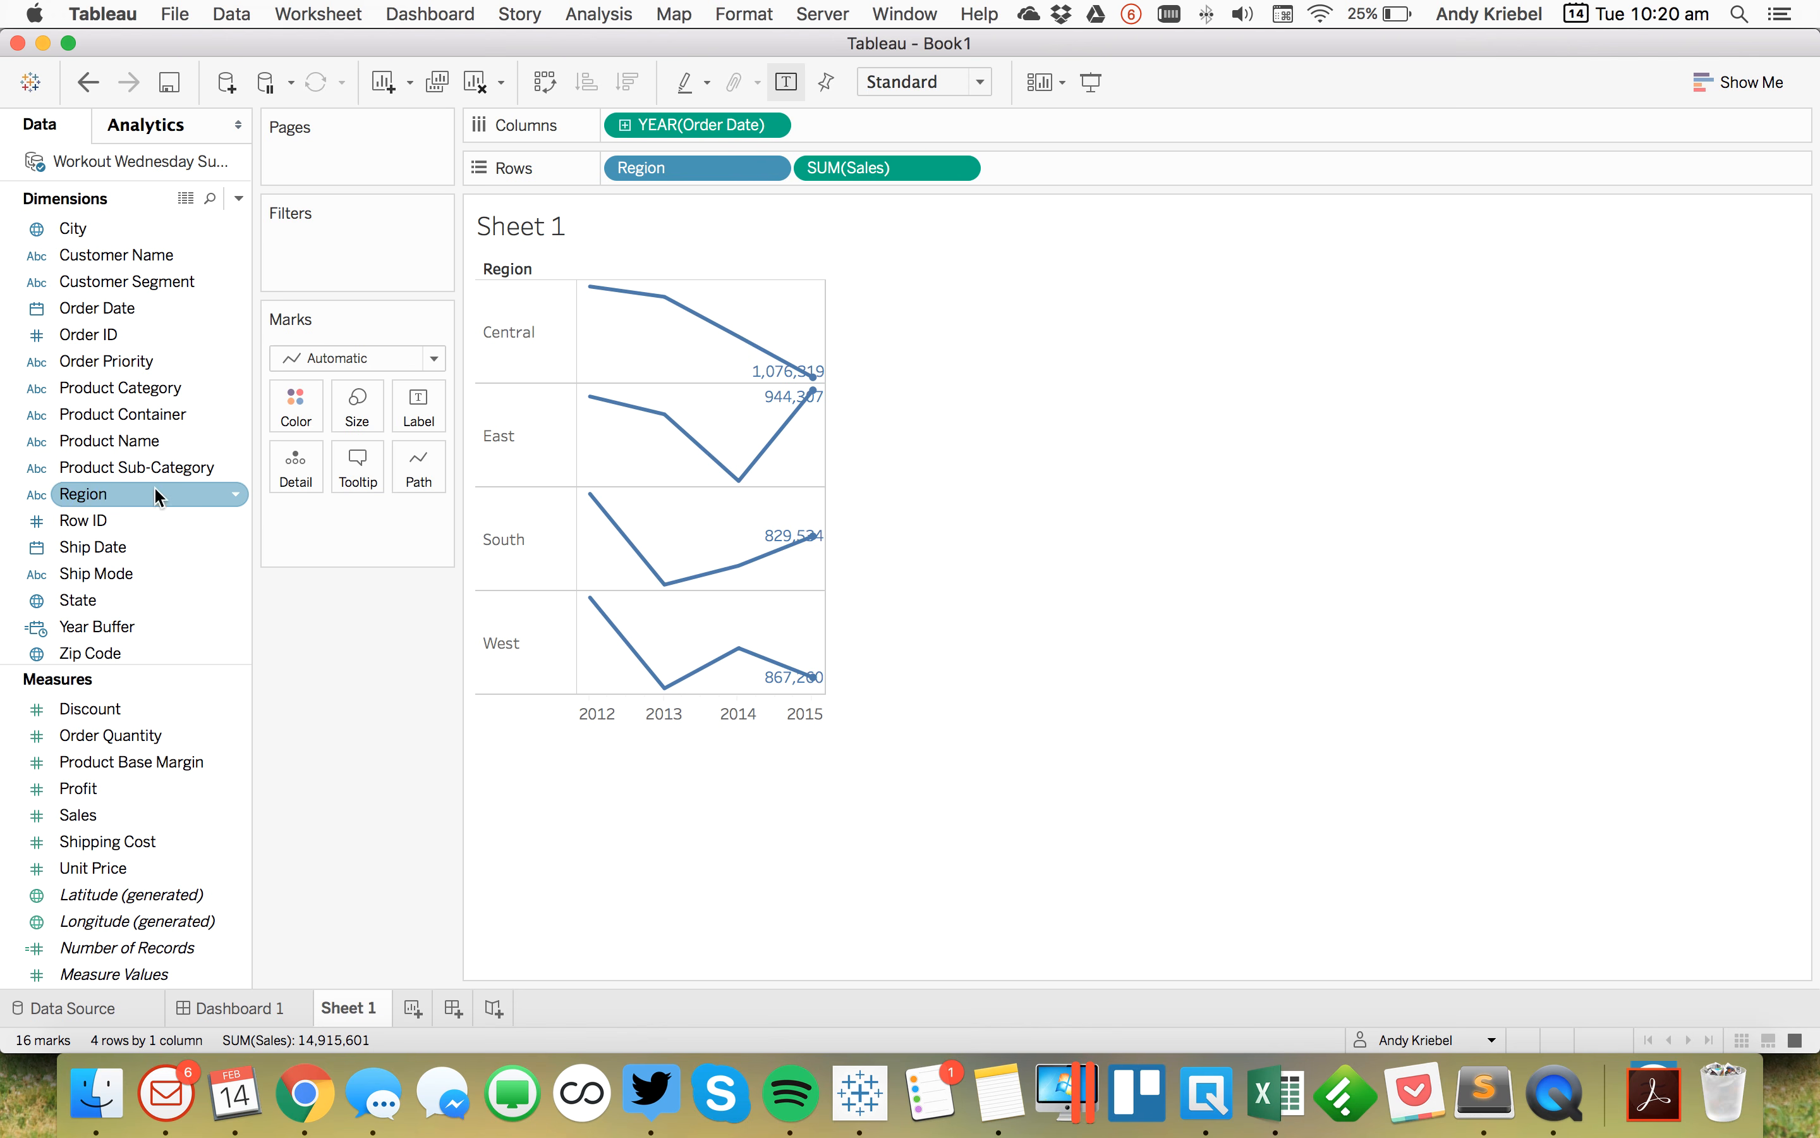
Step: Change the Year Buffer field's data type to Date and add it to the marks as detail
{"action": "right_click", "coordinate": [106, 623]}
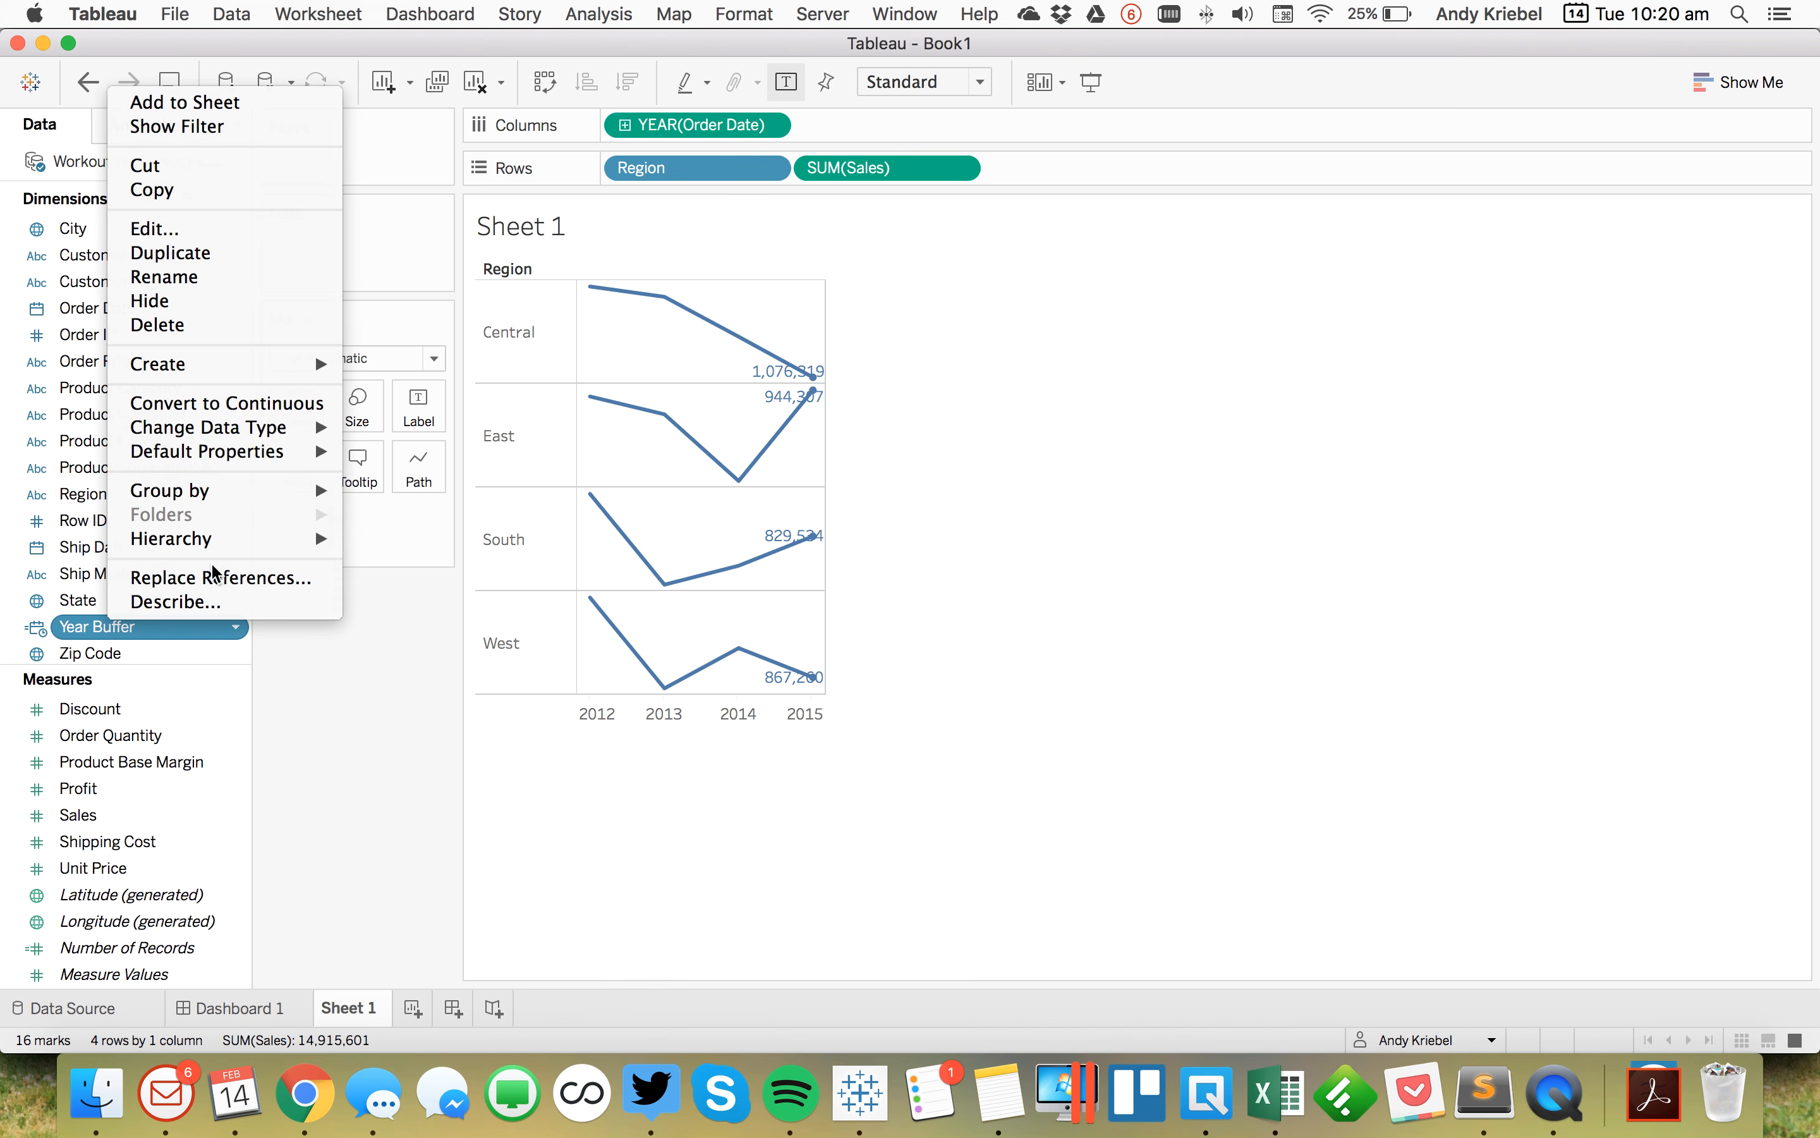
{"action": "left_click", "coordinate": [57, 597]}
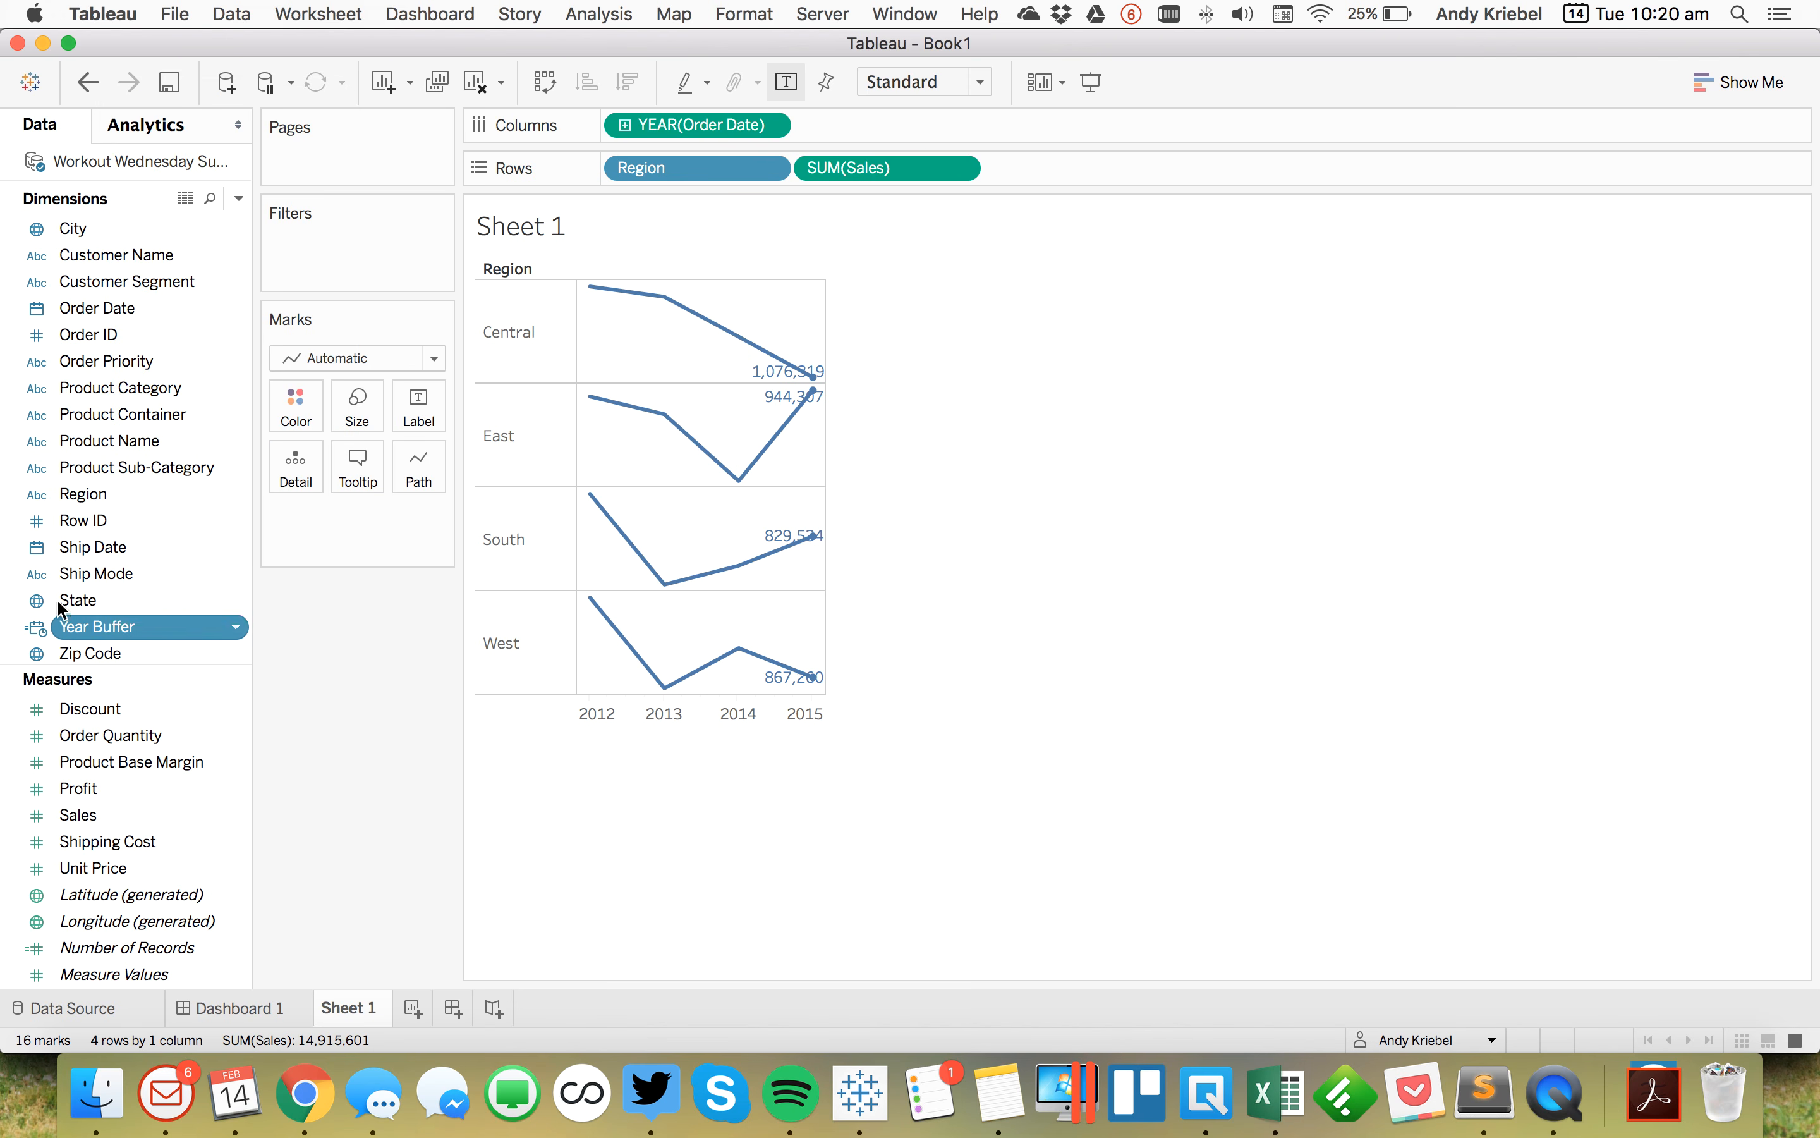
{"action": "left_click", "coordinate": [36, 627]}
{"action": "left_click", "coordinate": [76, 730]}
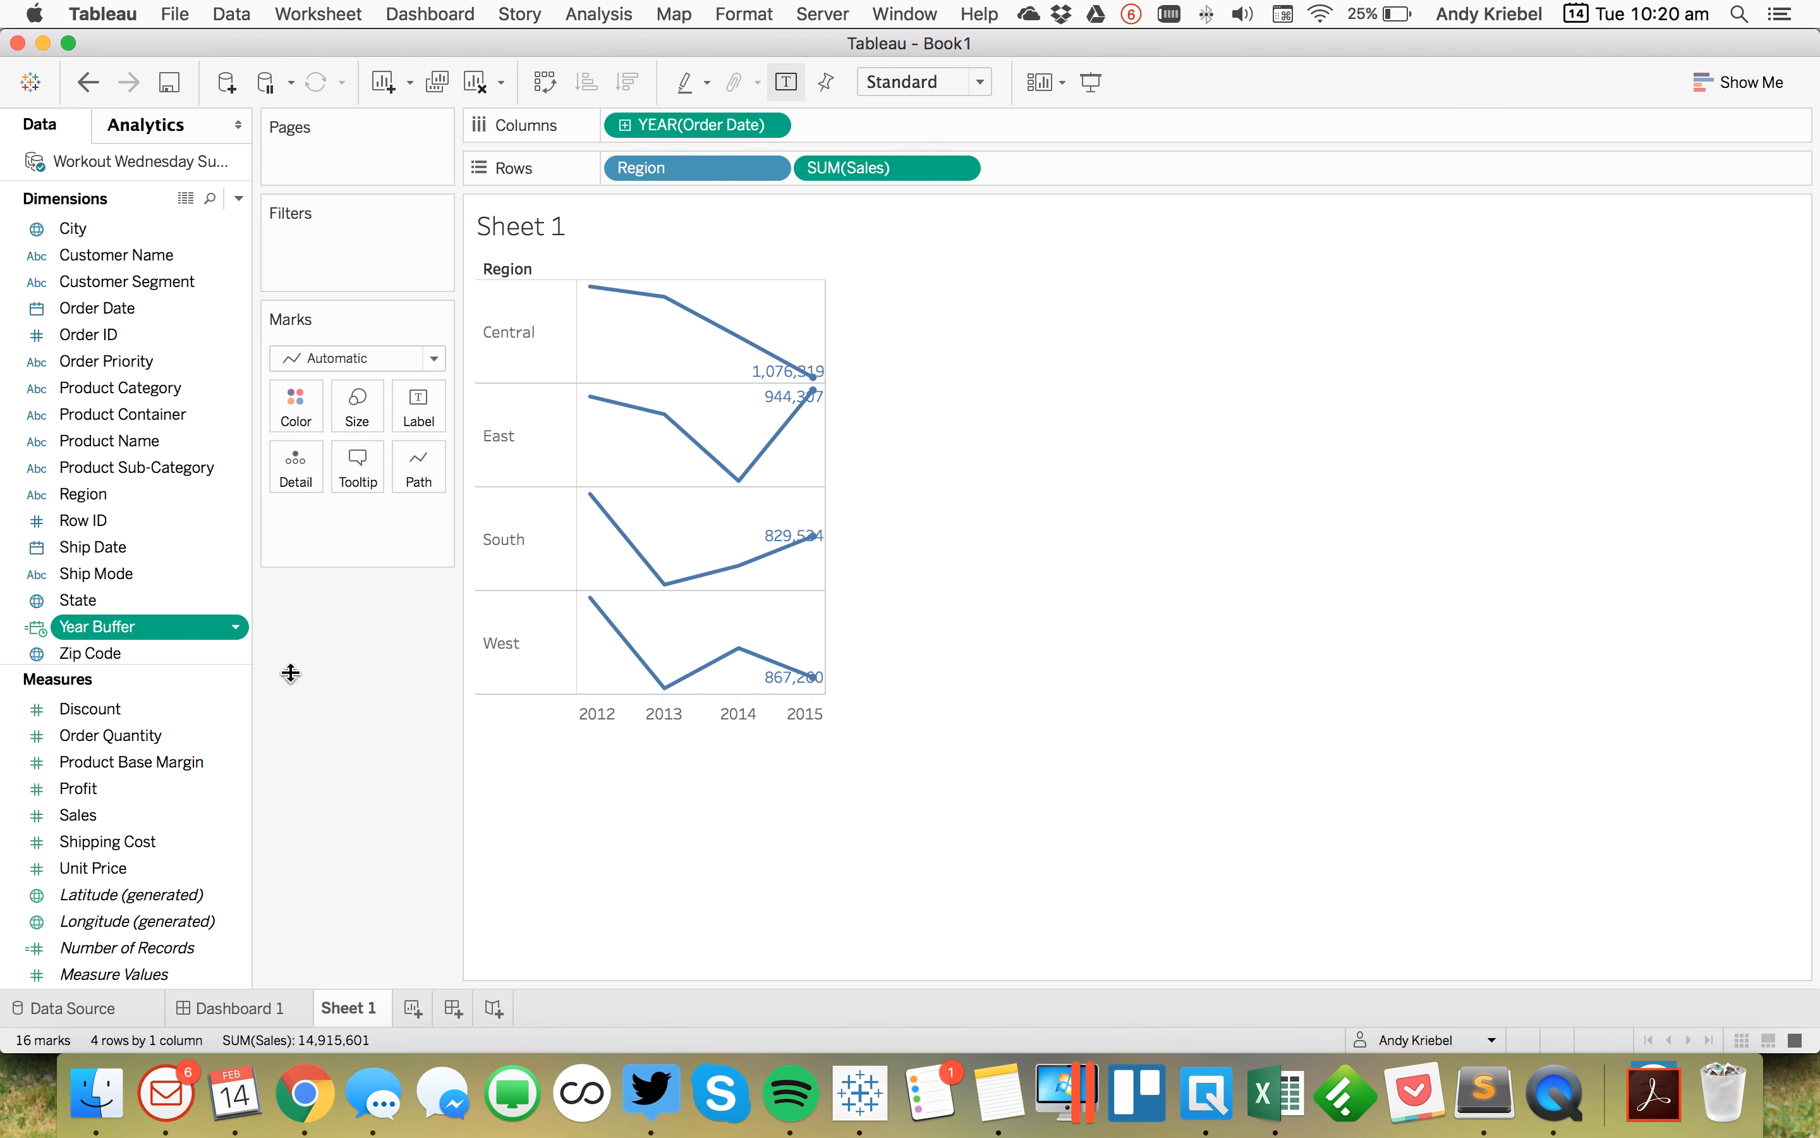
{"action": "left_click_drag", "start_coordinate": [105, 623], "coordinate": [283, 470]}
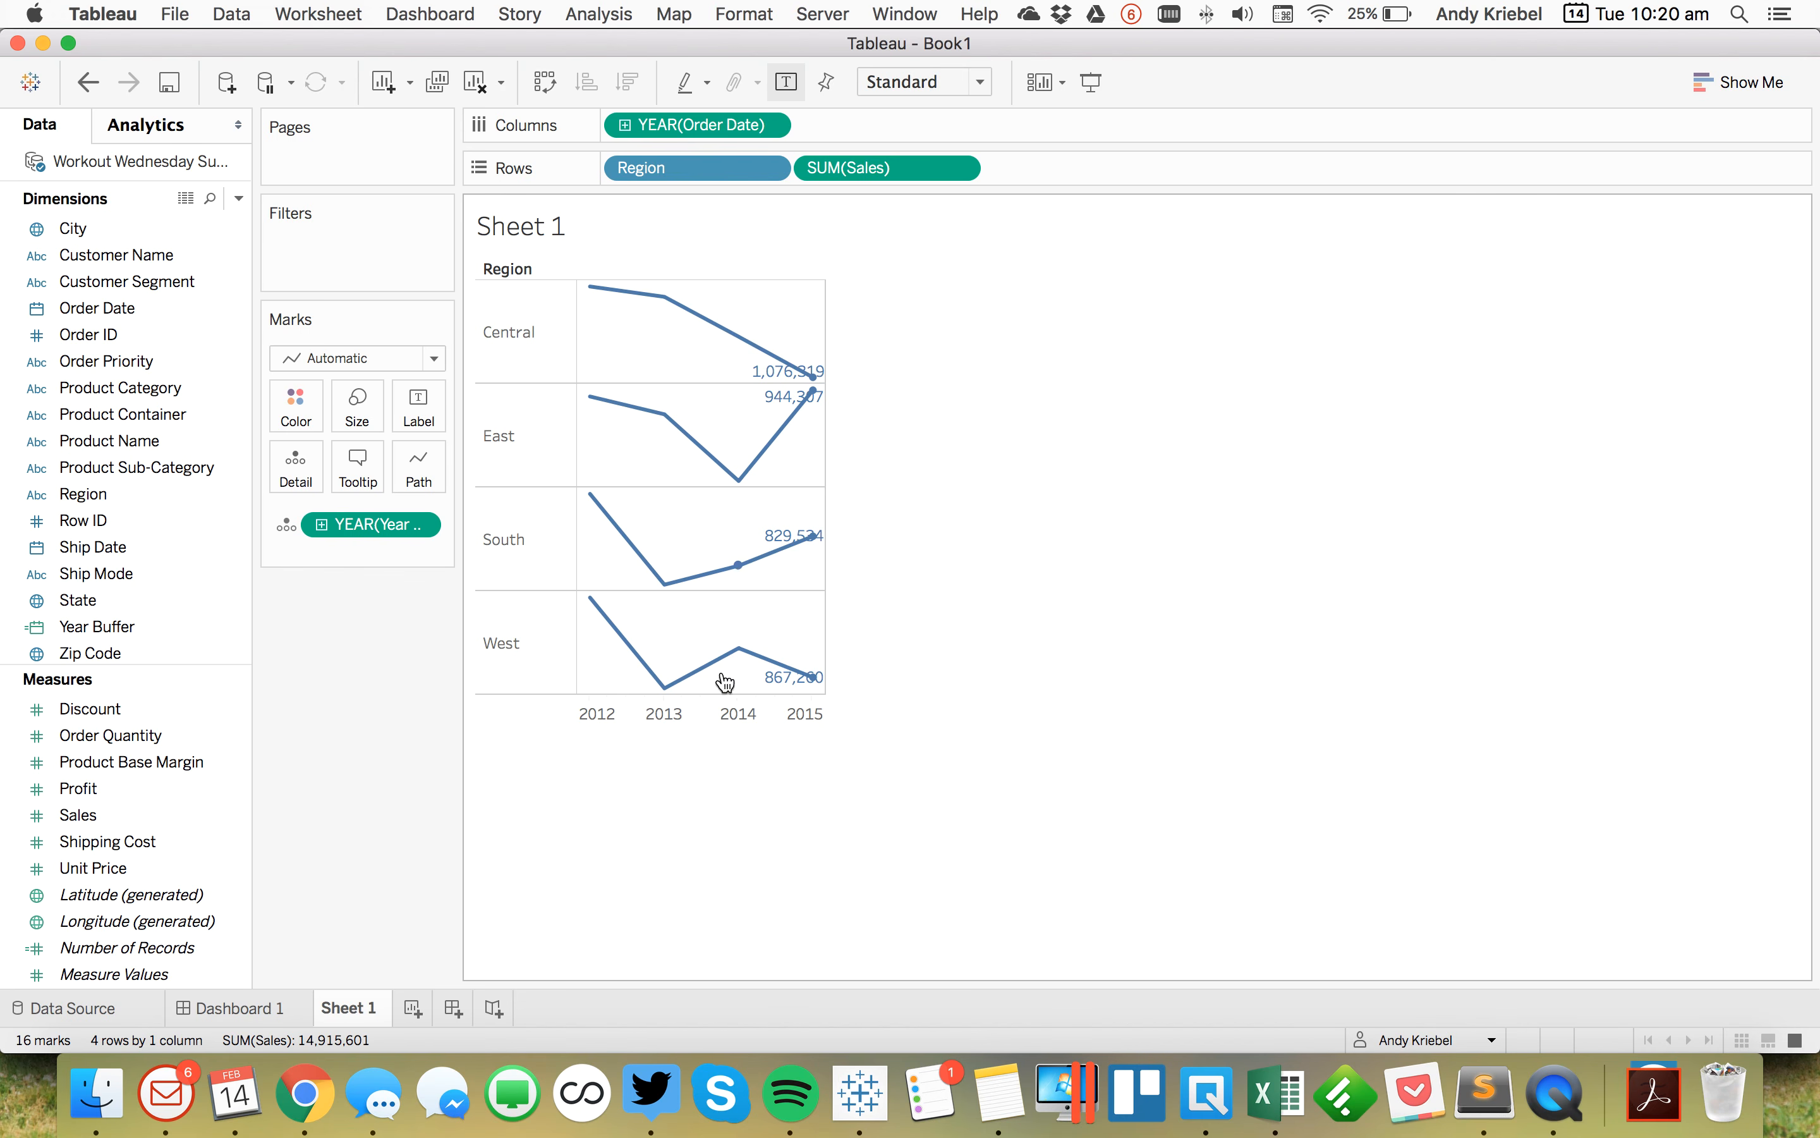
Step: Add a per-pane reference line on the year axis using YEAR(Year Buffer) at Minimum, with no label
{"action": "right_click", "coordinate": [714, 720]}
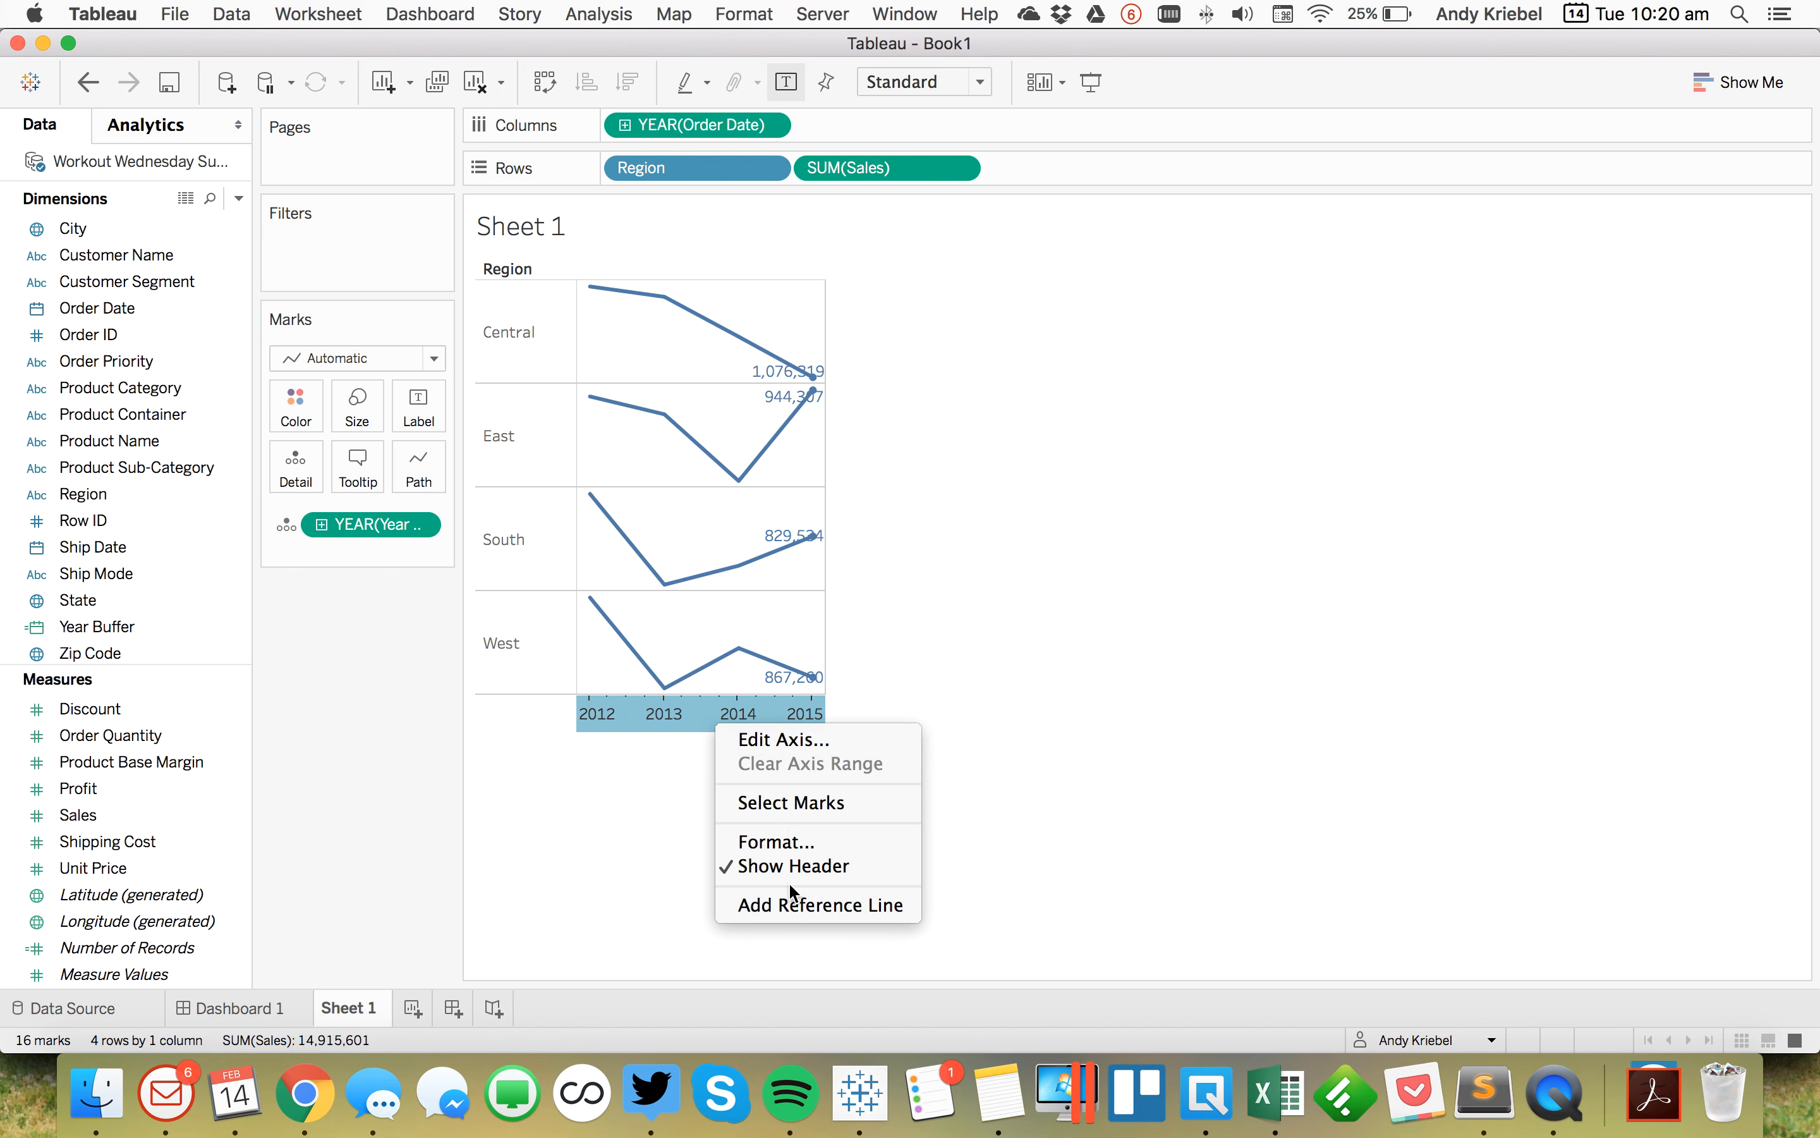
{"action": "left_click", "coordinate": [788, 903]}
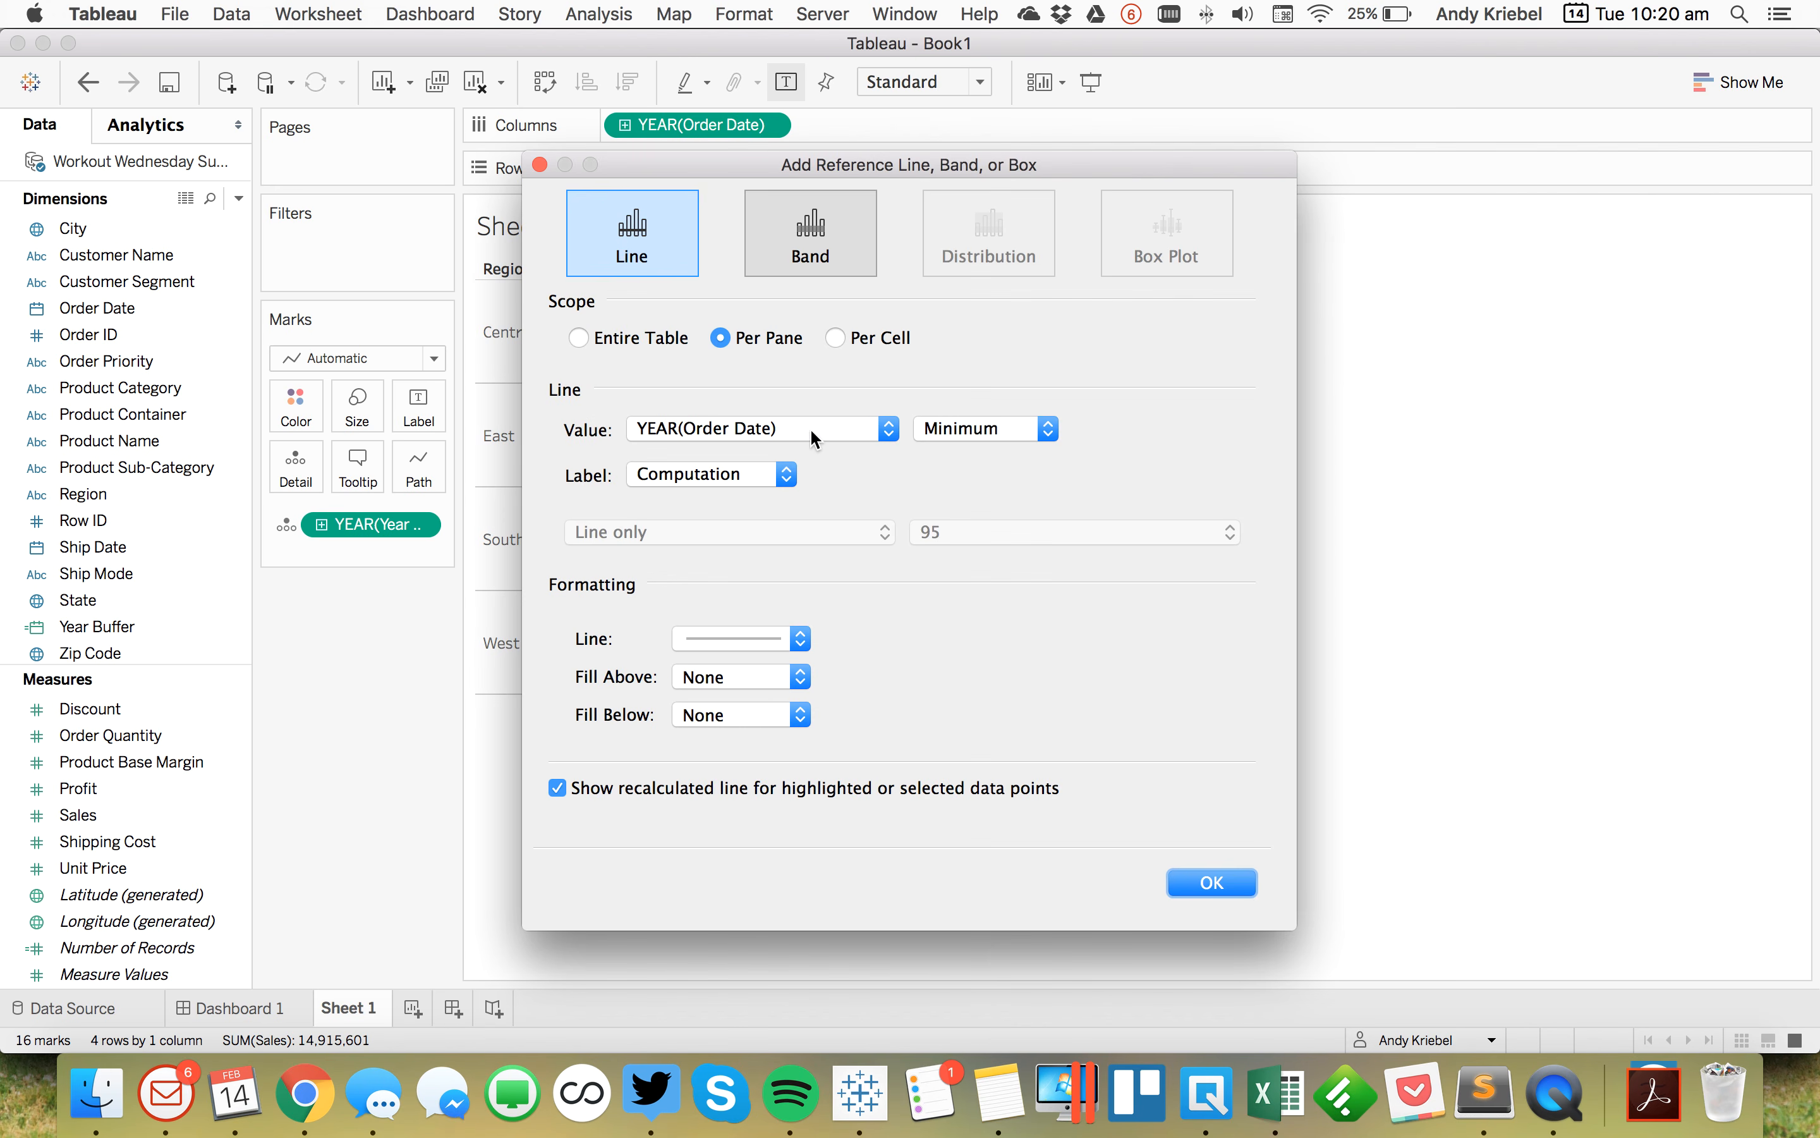
{"action": "left_click", "coordinate": [747, 427]}
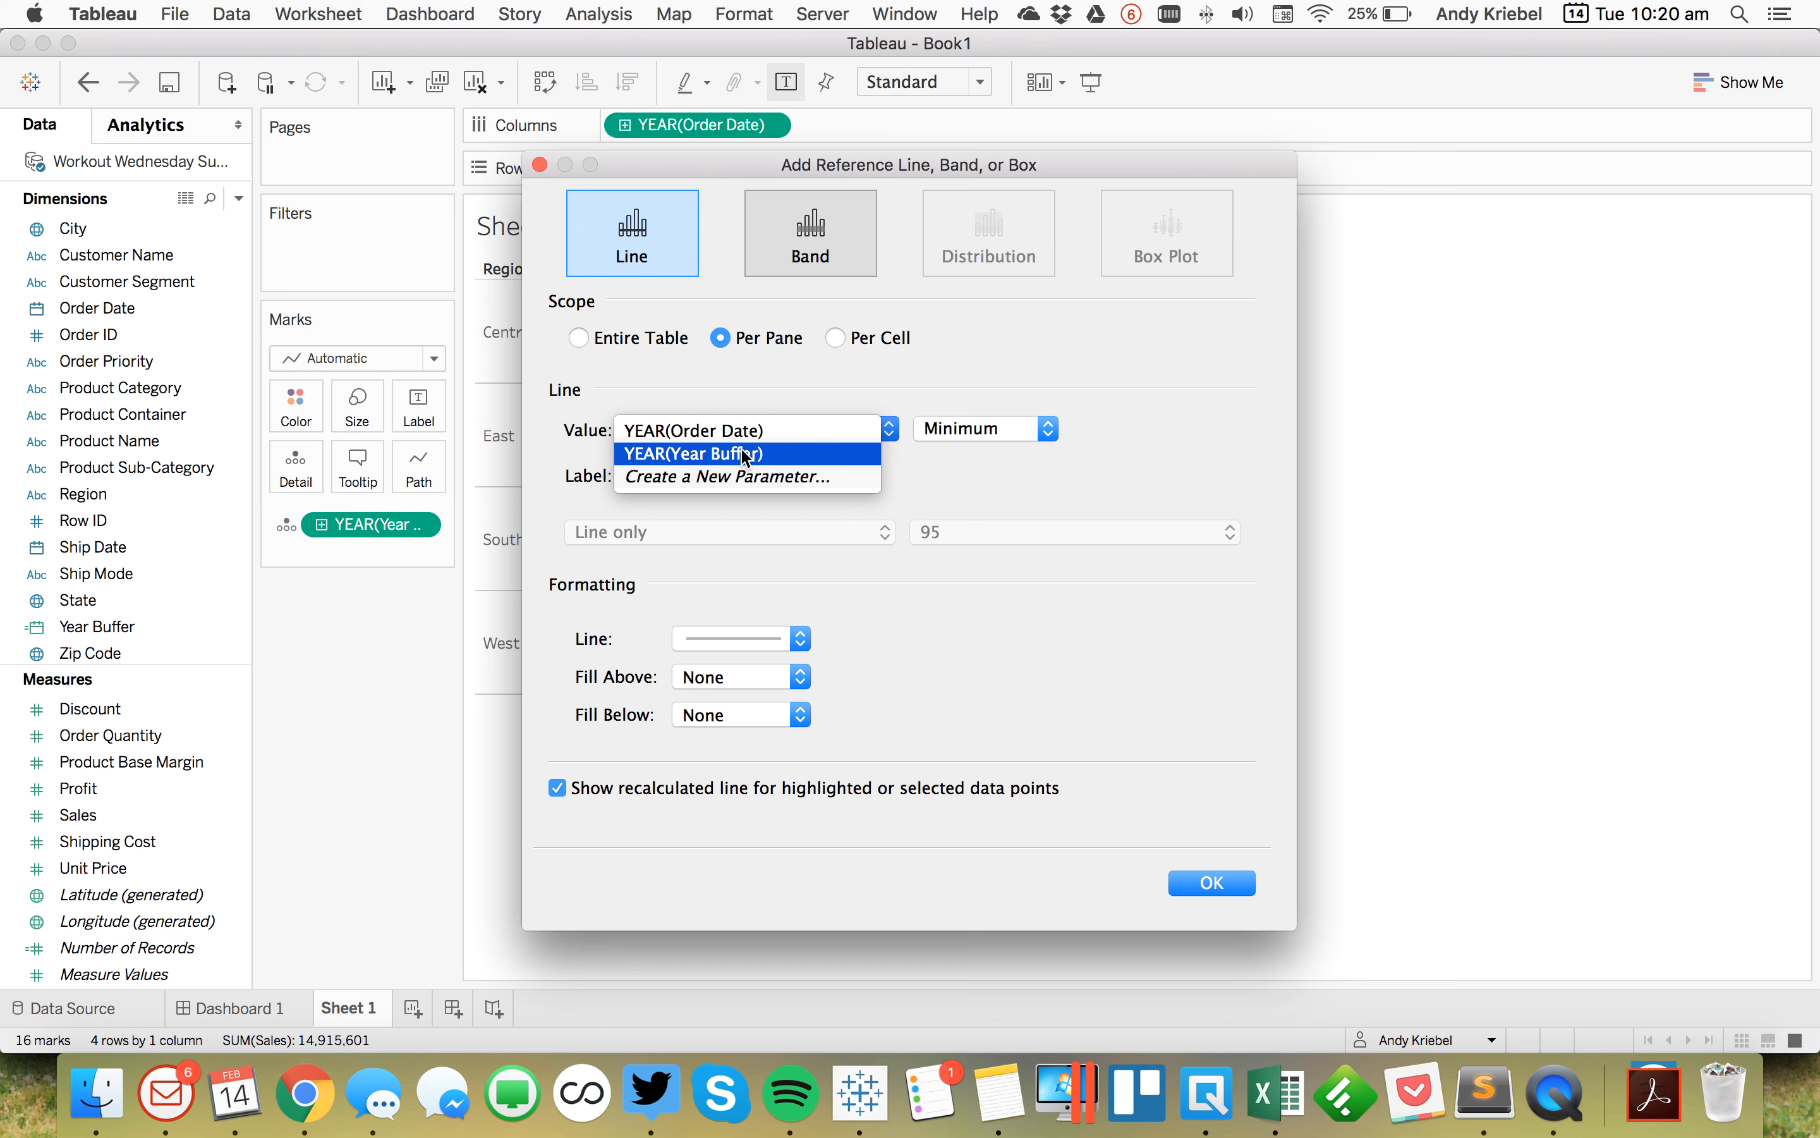
{"action": "left_click", "coordinate": [739, 450]}
{"action": "left_click", "coordinate": [725, 474]}
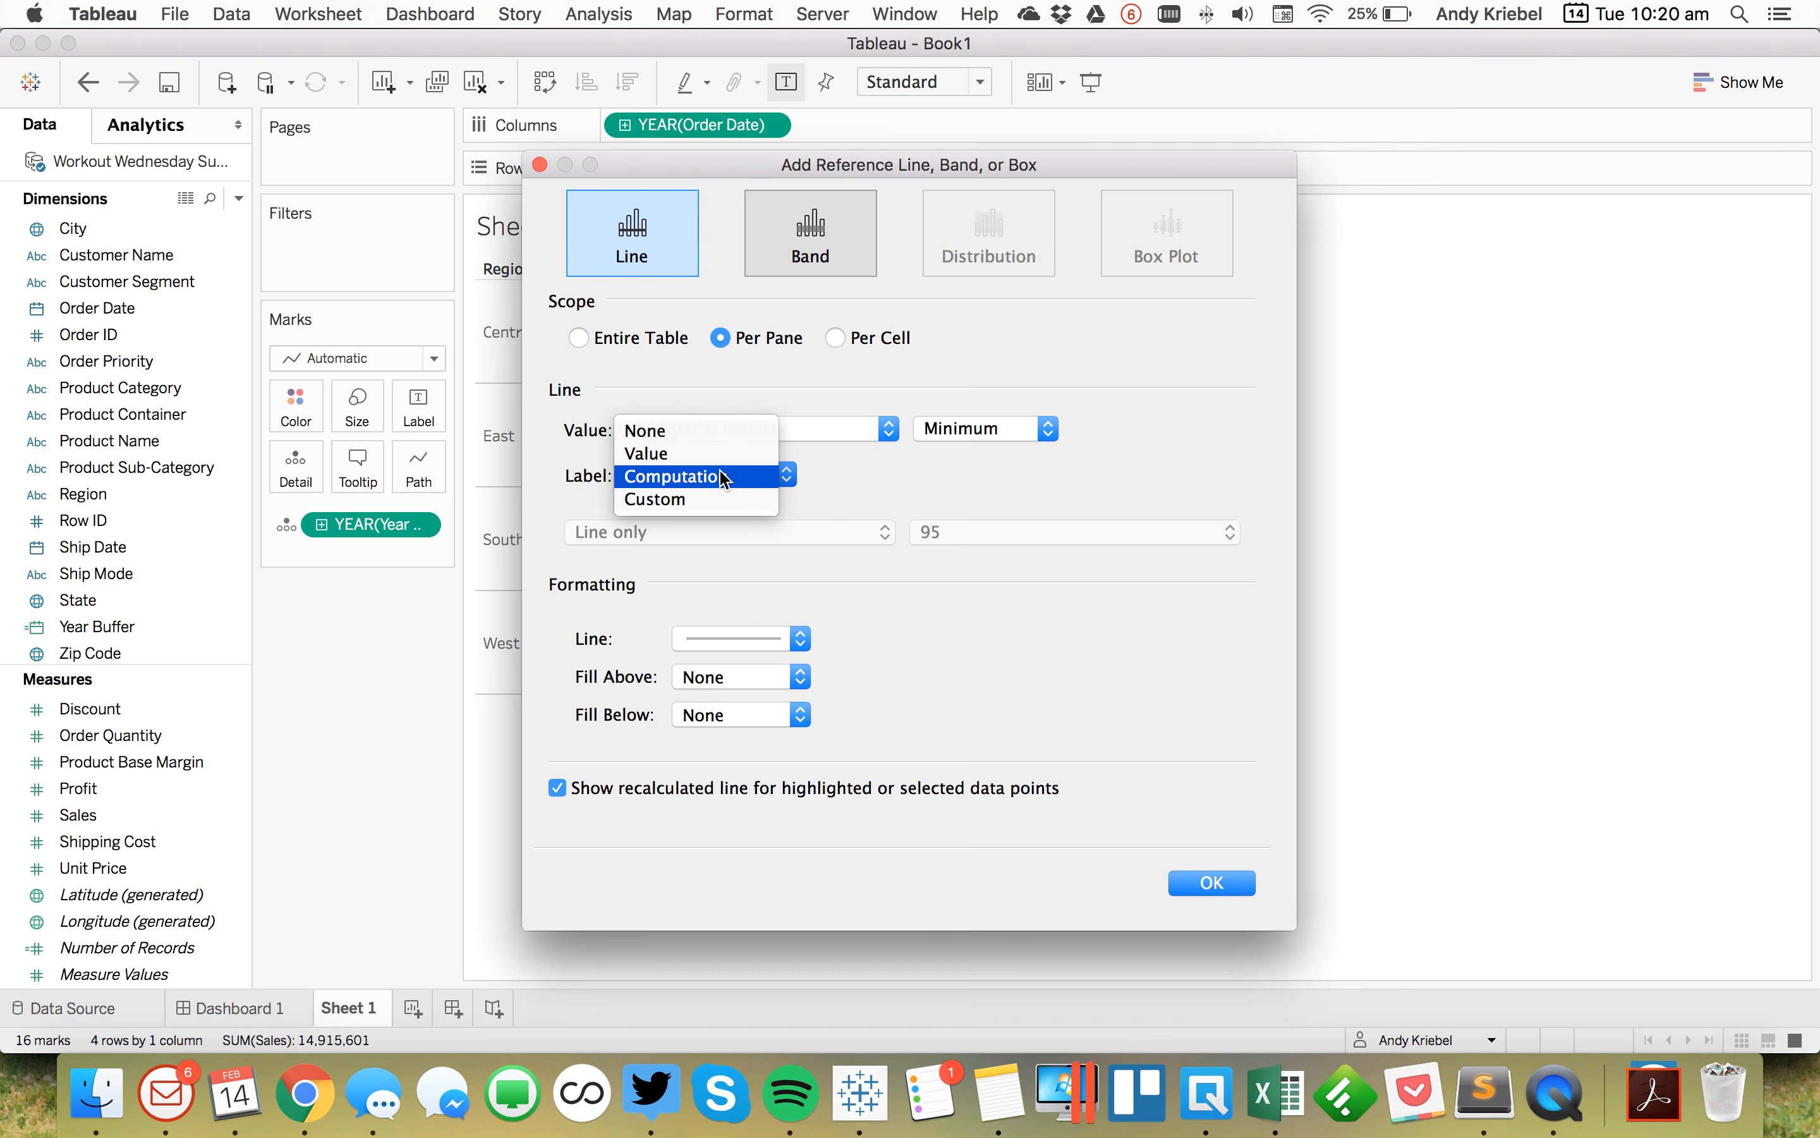
{"action": "left_click", "coordinate": [700, 429]}
Step: Format the reference line as a solid line, turn off the recalculated line for highlighted points, and confirm
{"action": "left_click_drag", "start_coordinate": [1114, 172], "coordinate": [1615, 140]}
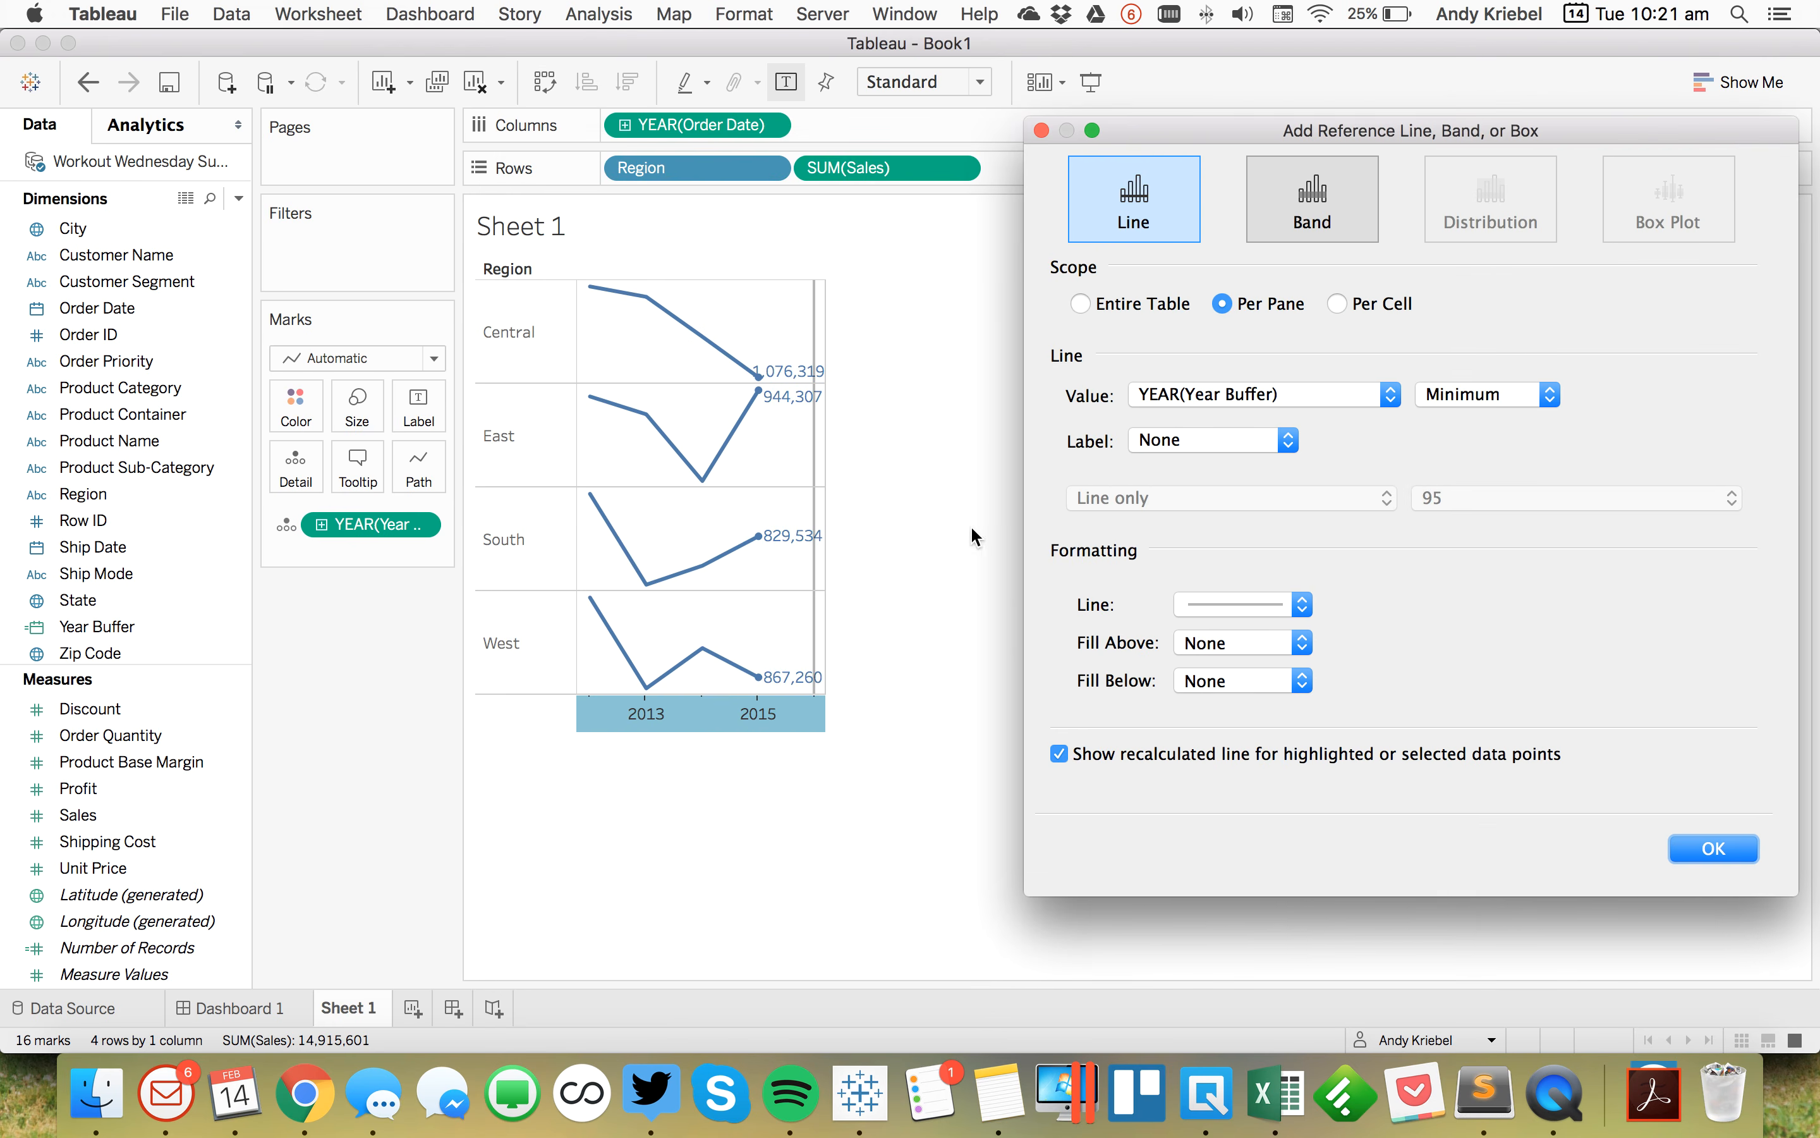
{"action": "left_click", "coordinate": [1236, 607]}
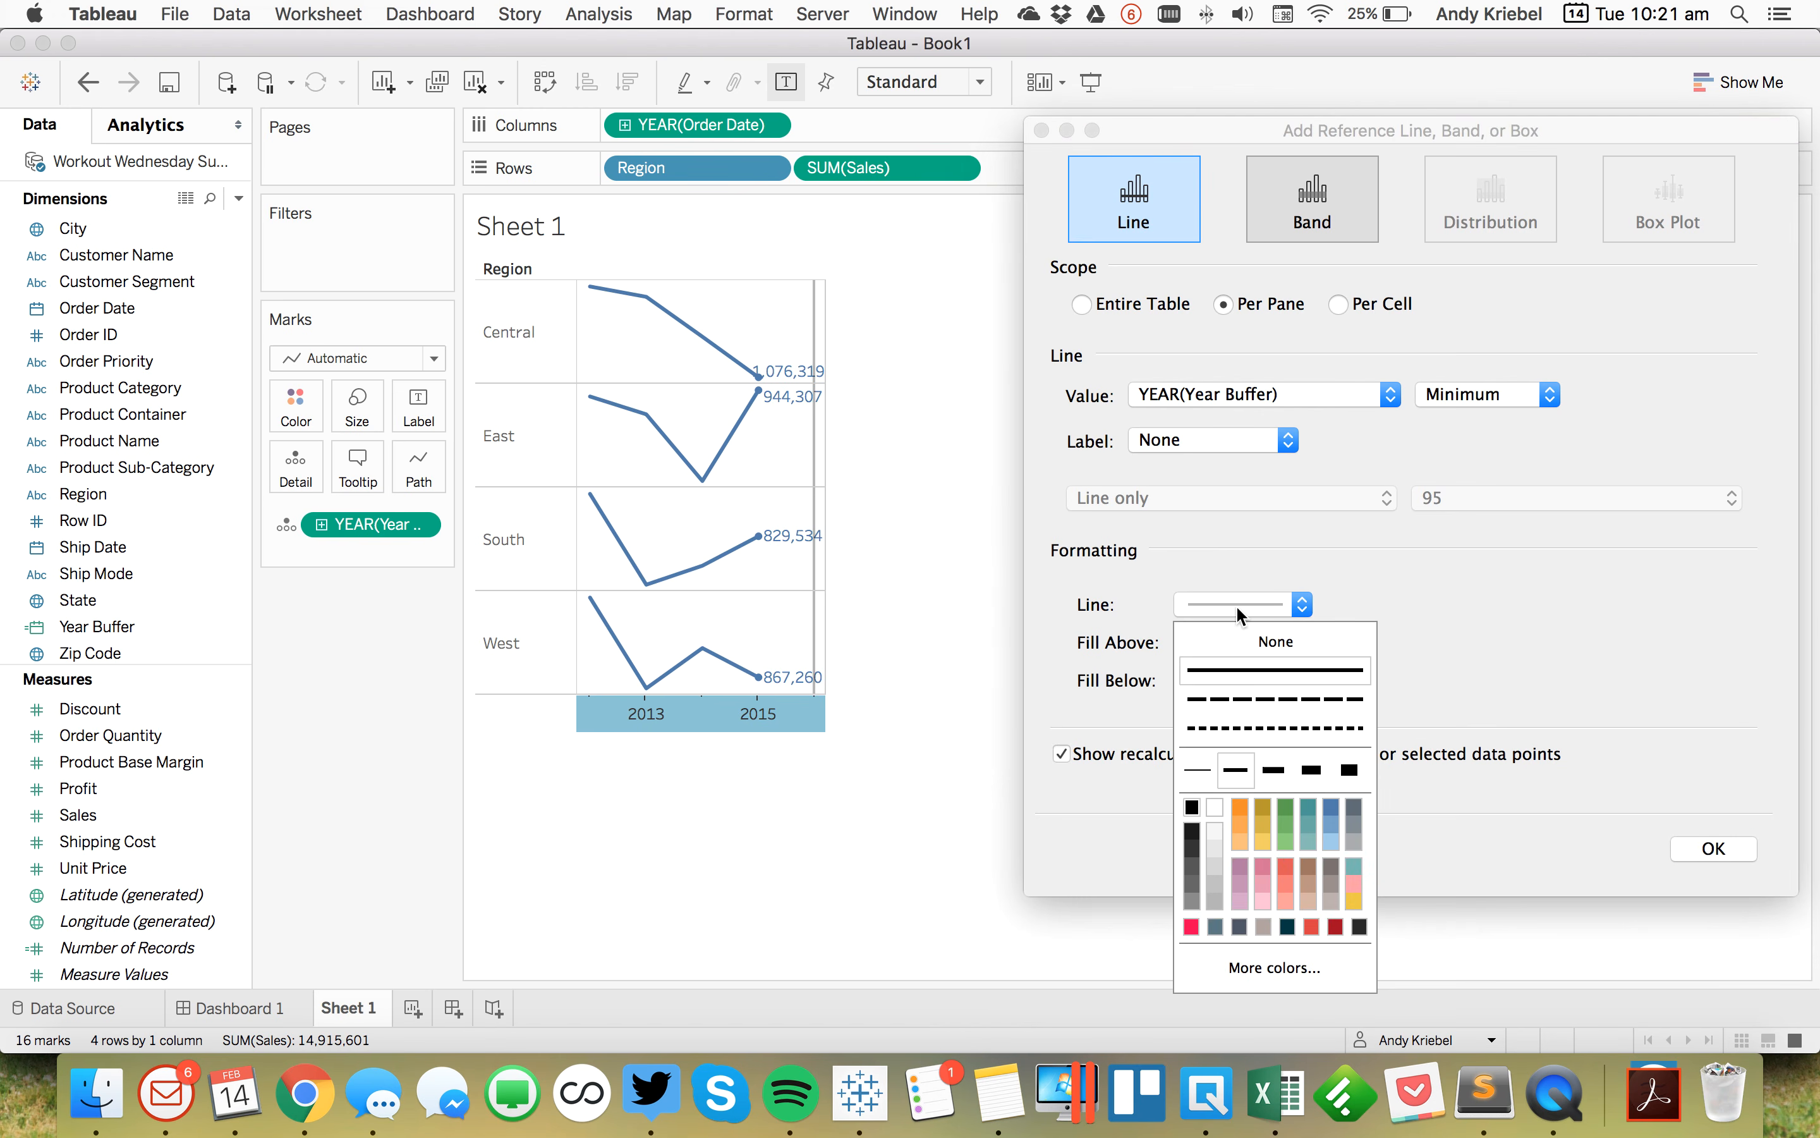
{"action": "left_click", "coordinate": [1234, 641]}
{"action": "left_click", "coordinate": [1098, 755]}
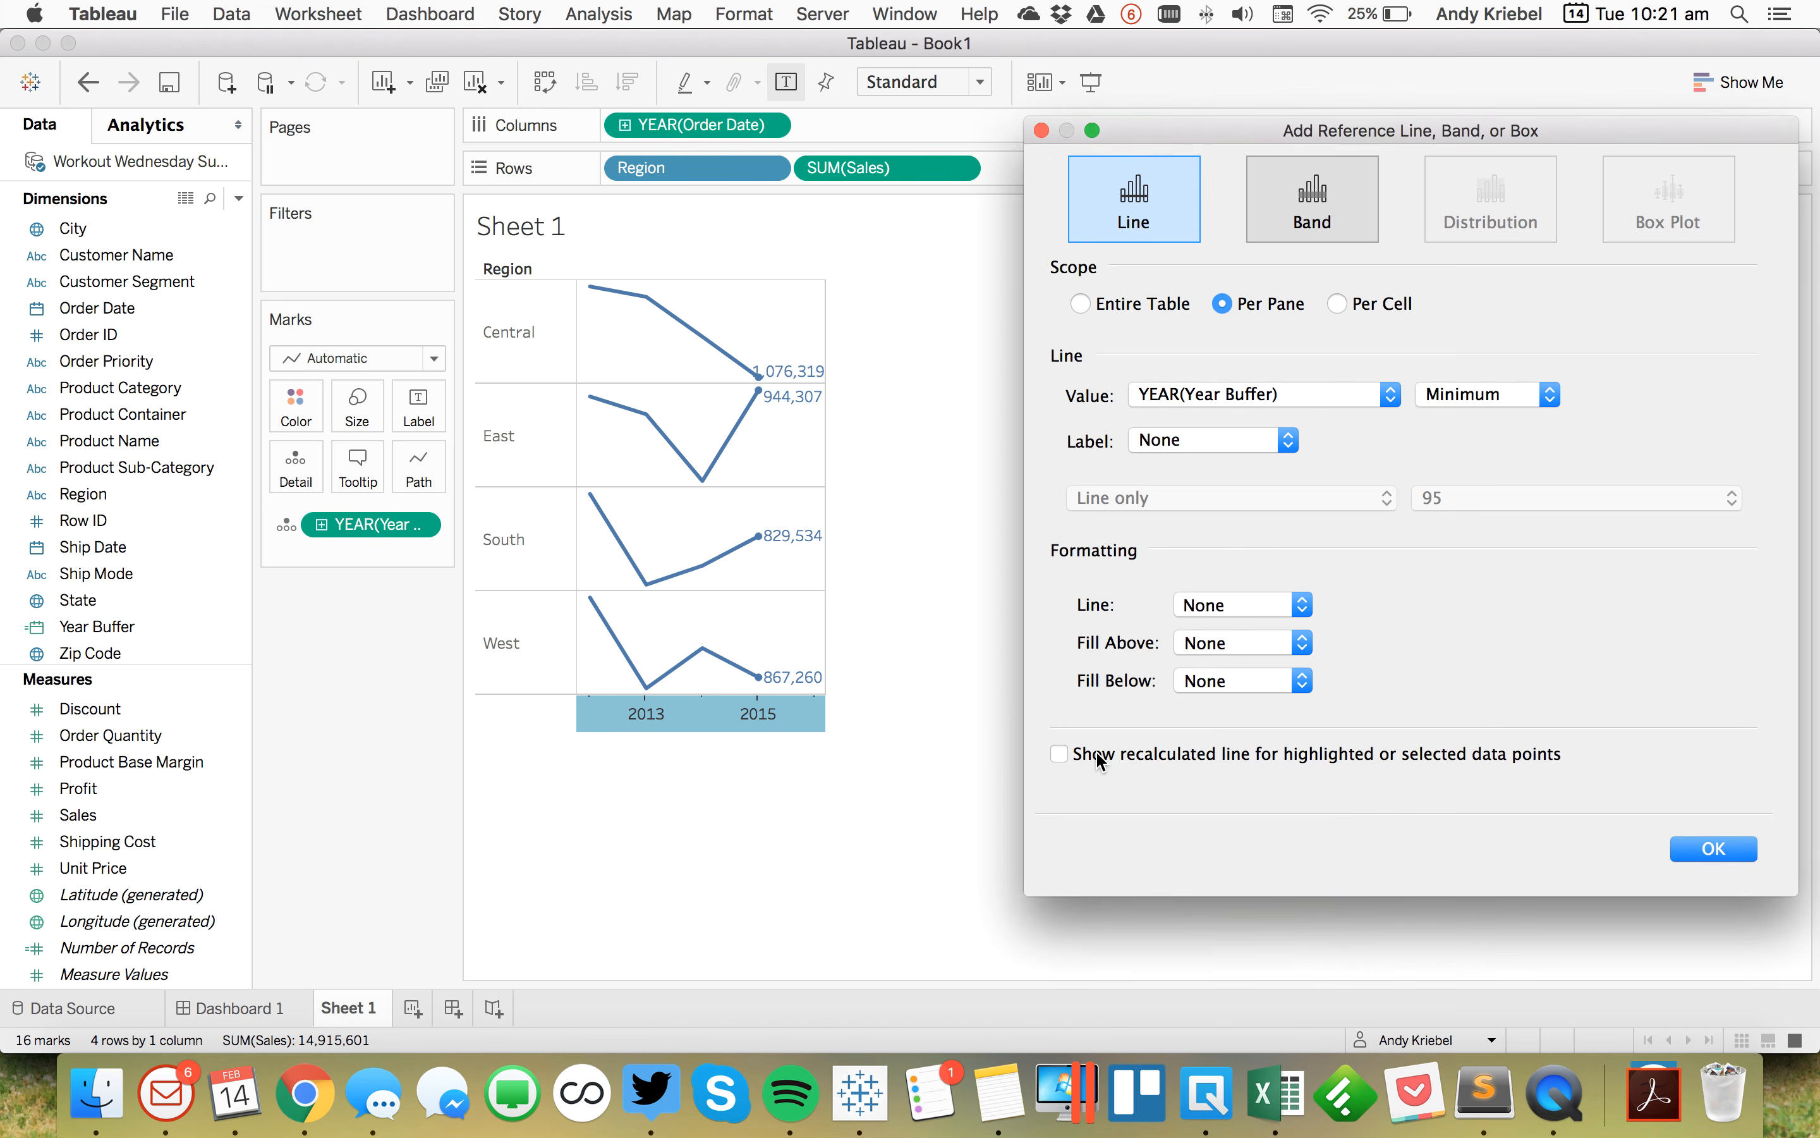
{"action": "left_click", "coordinate": [1219, 607]}
{"action": "left_click", "coordinate": [1218, 666]}
{"action": "left_click", "coordinate": [1584, 617]}
{"action": "left_click", "coordinate": [1698, 847]}
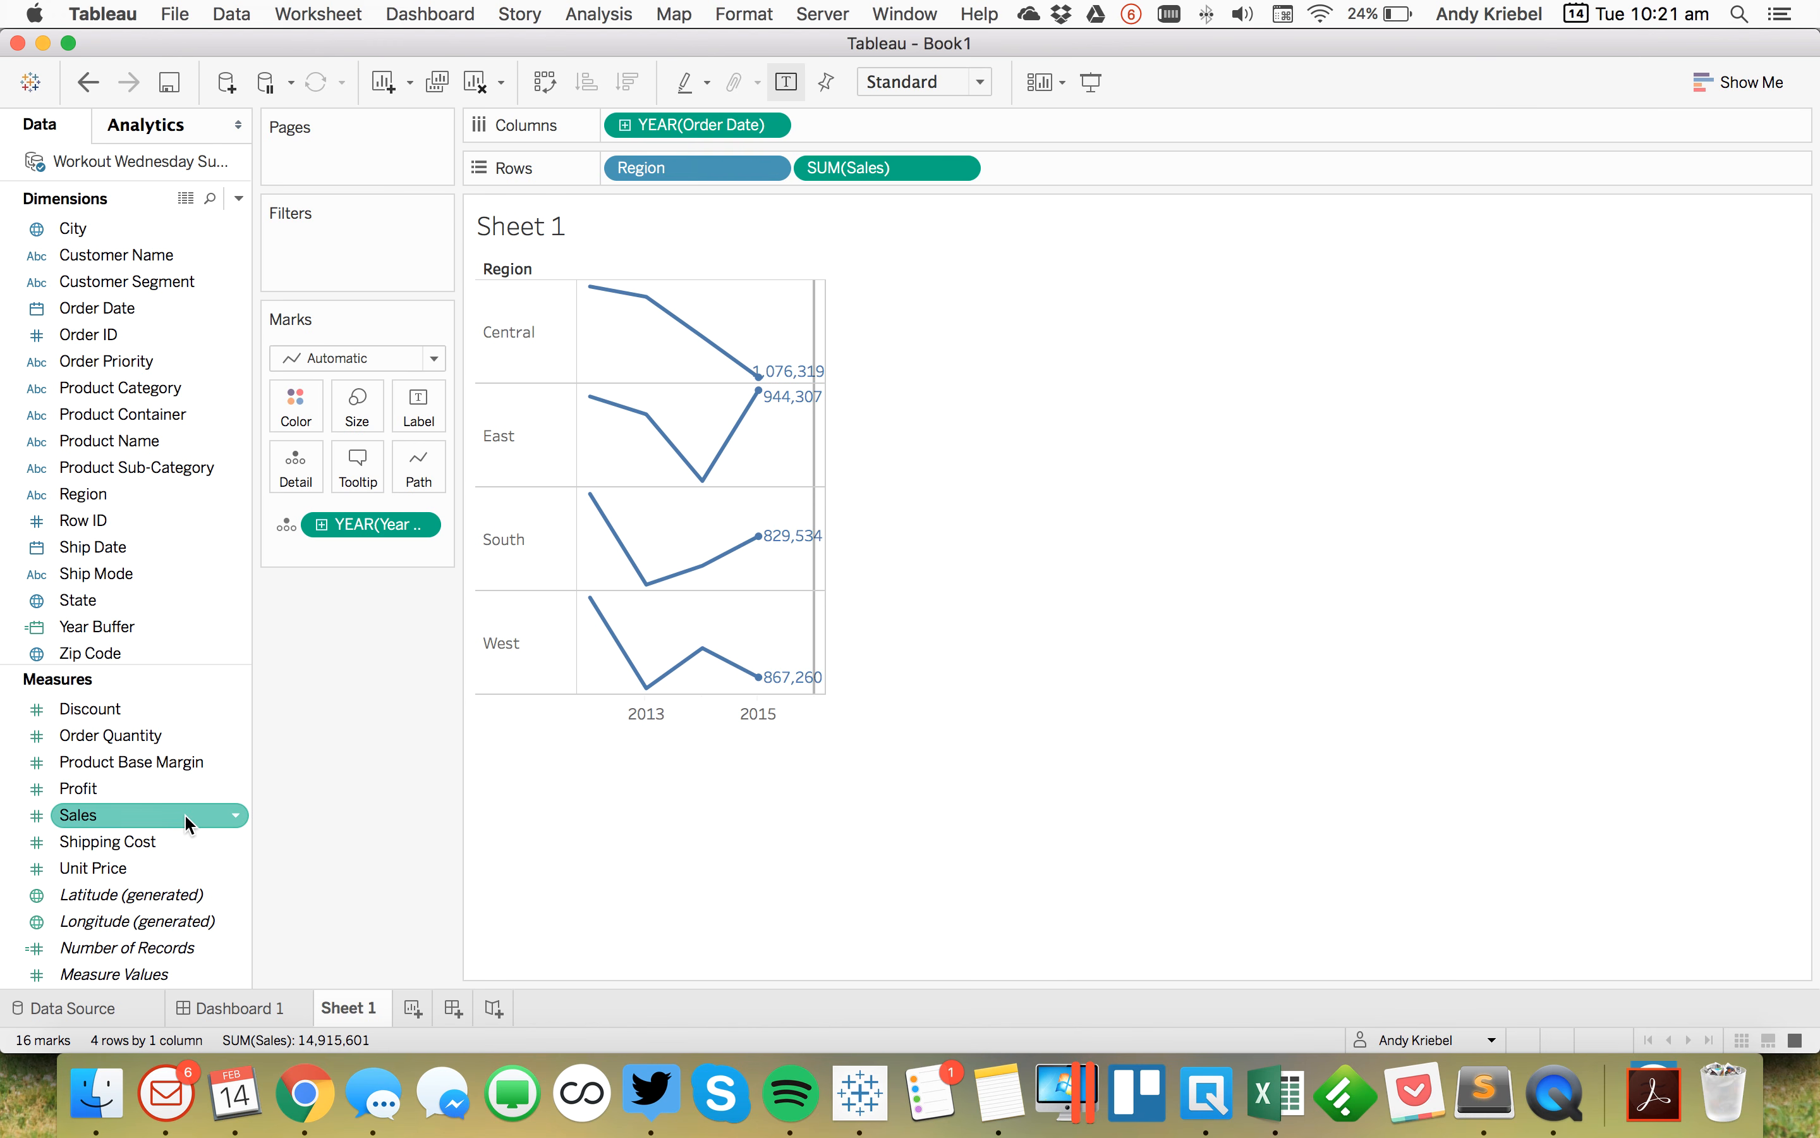
Step: Edit Year Buffer so its formula reads DATE(DATEADD('year',2,{MAX([Order Date])})) and apply it
{"action": "right_click", "coordinate": [147, 623]}
{"action": "left_click", "coordinate": [190, 230]}
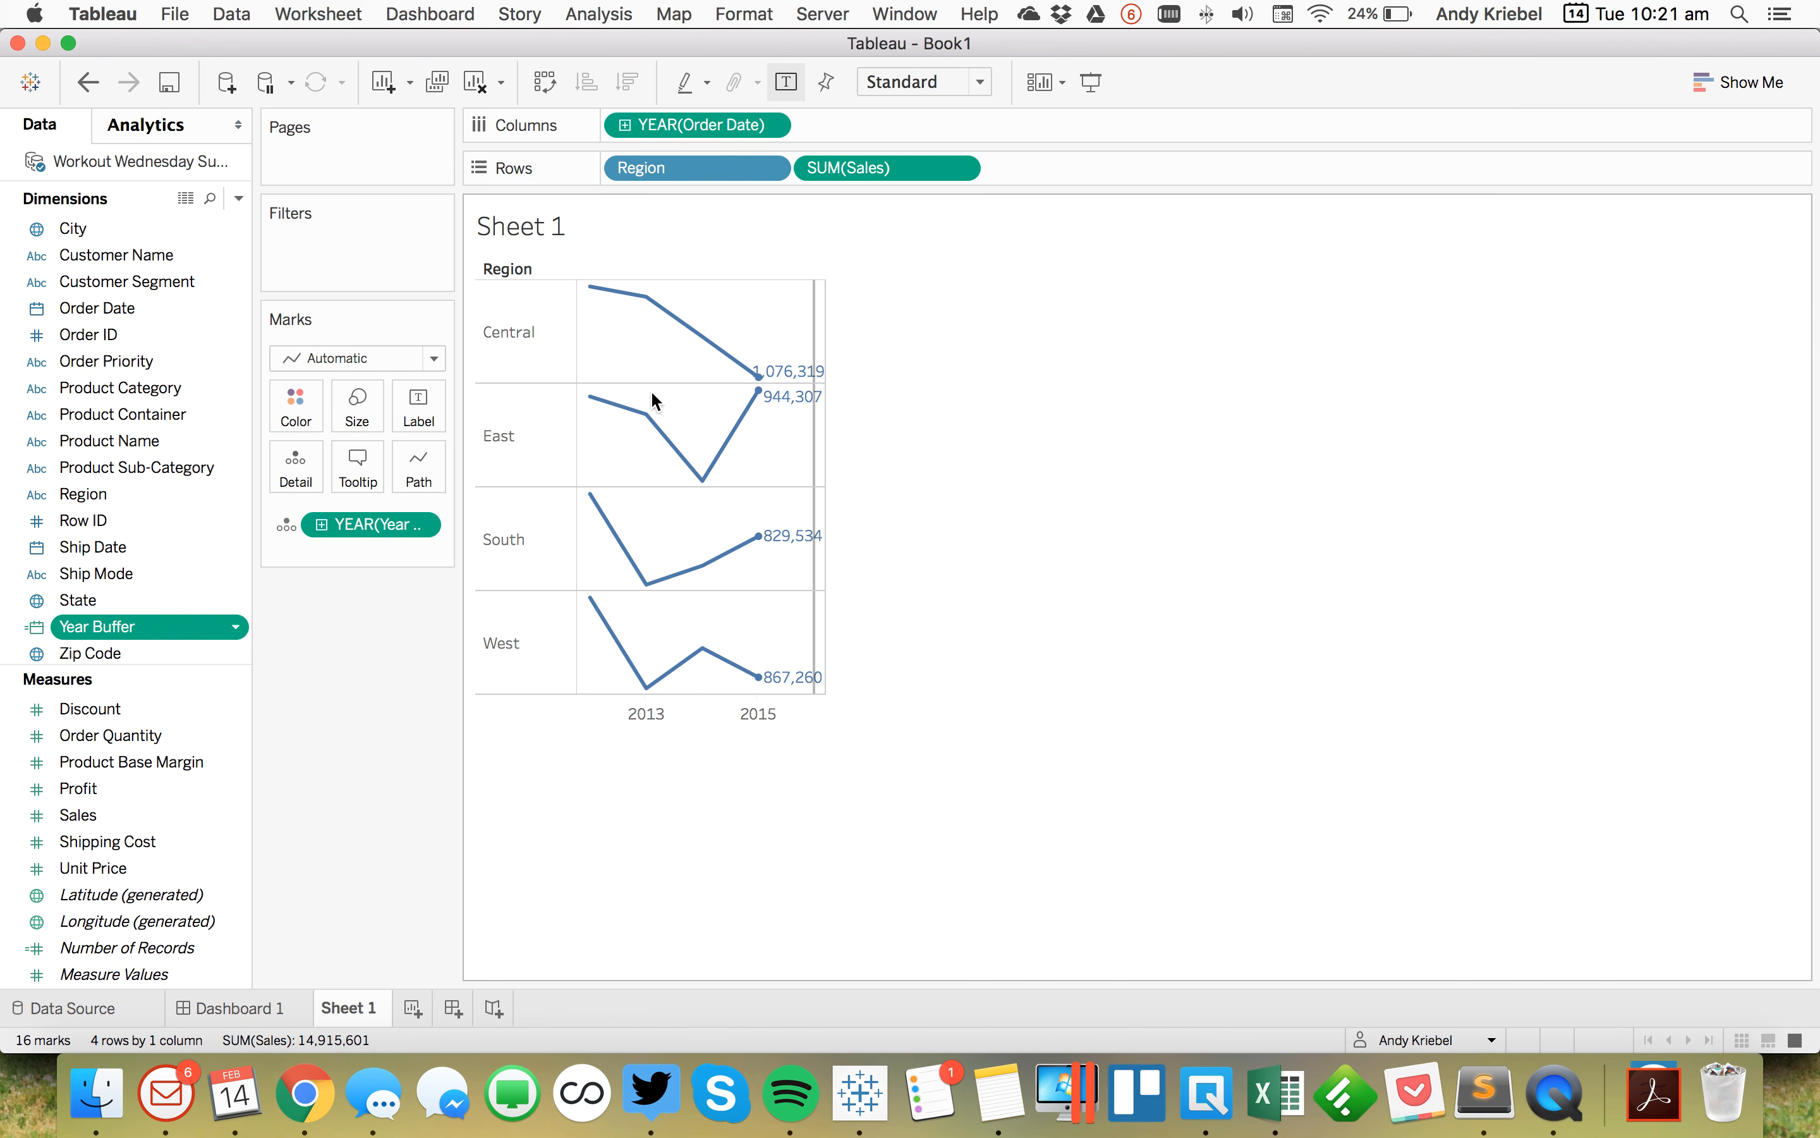
{"action": "double_click", "coordinate": [862, 704]}
{"action": "type", "text": "2"}
{"action": "left_click", "coordinate": [1100, 884]}
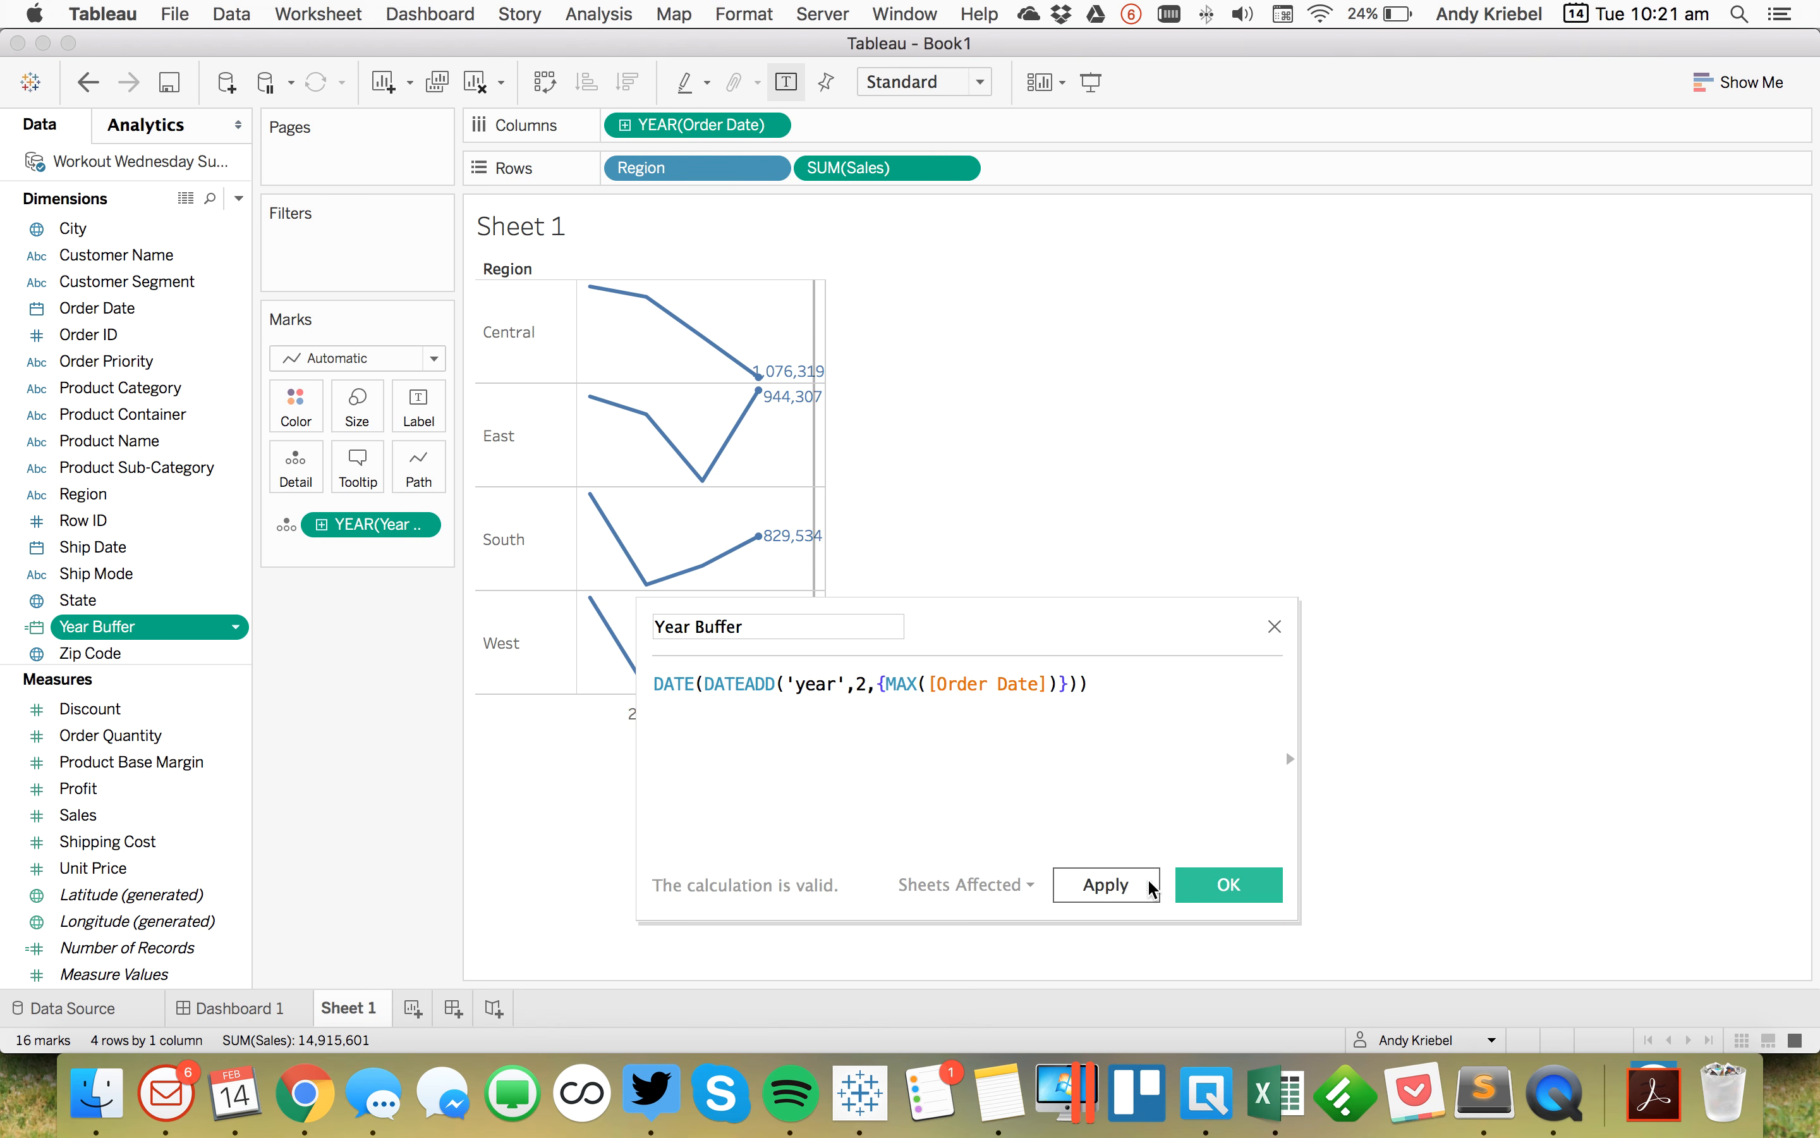
{"action": "left_click", "coordinate": [1219, 888]}
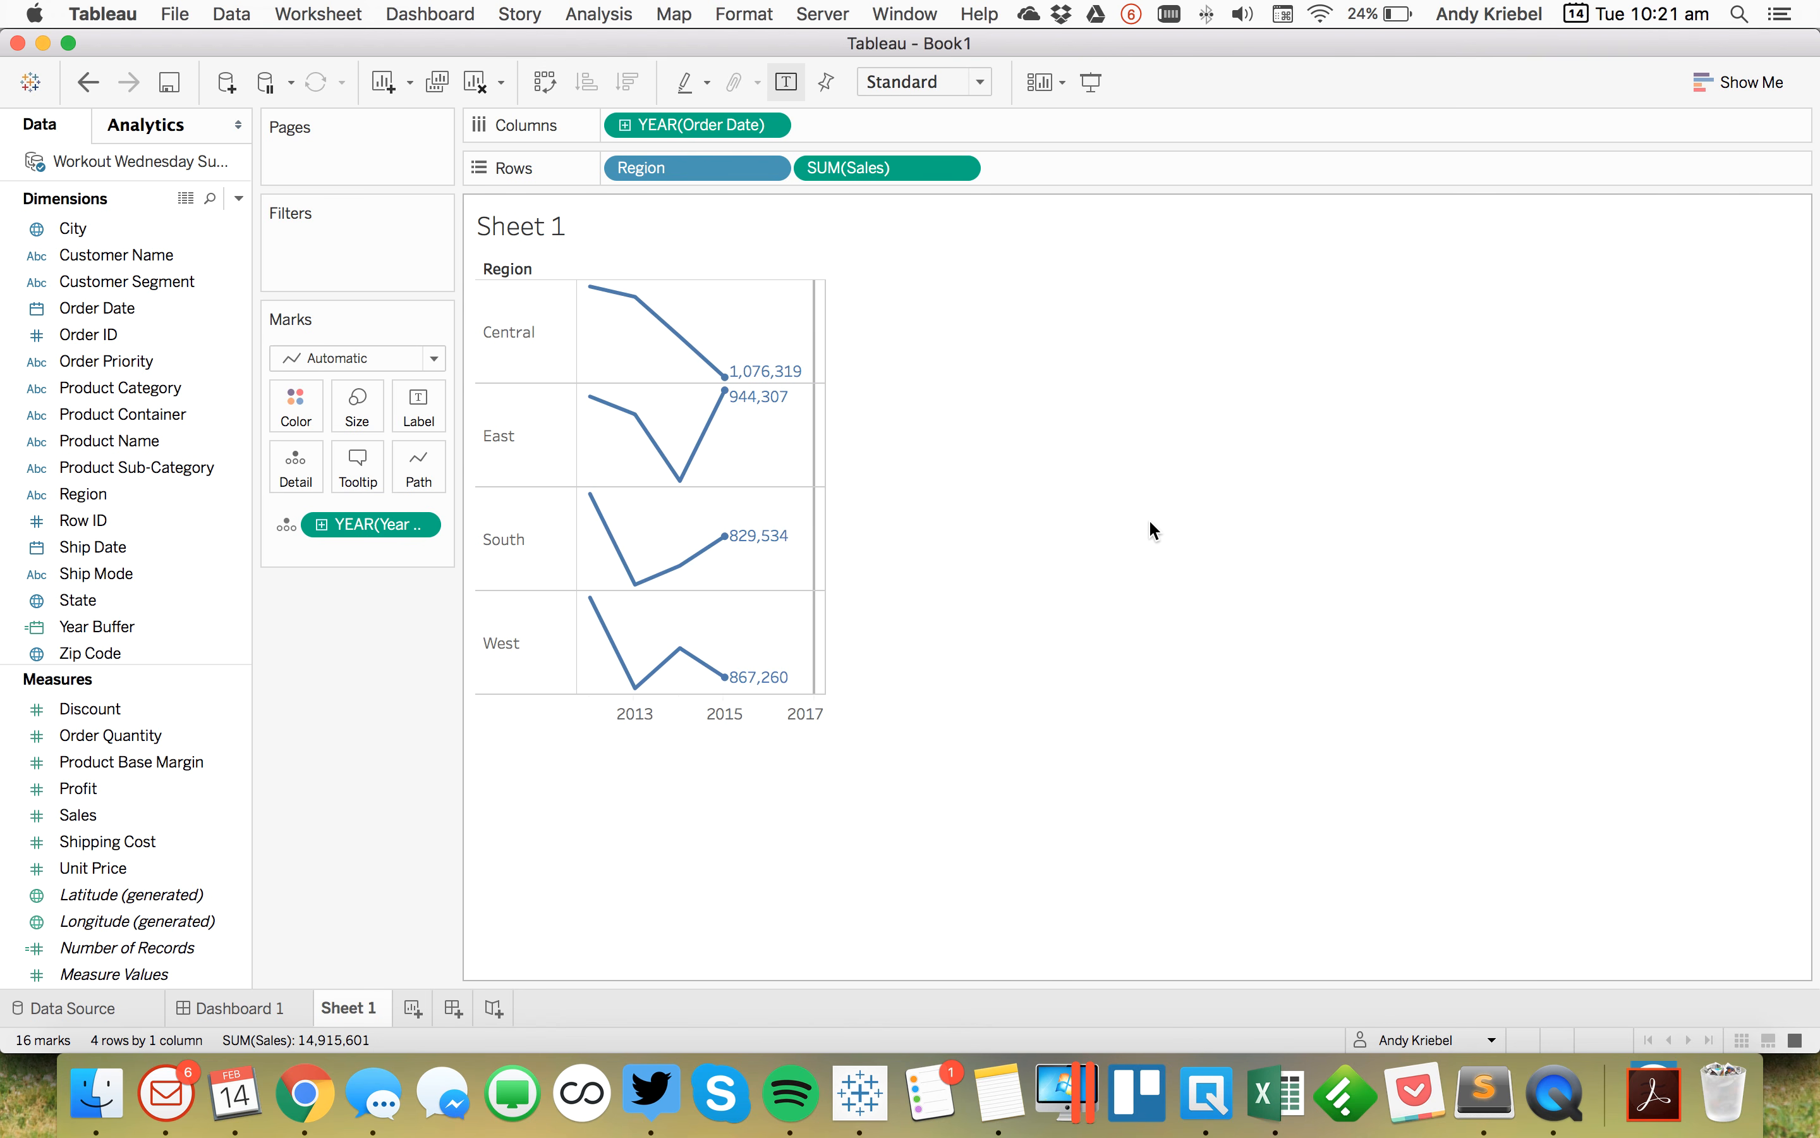
Step: Undo and redo the Year Buffer edit to compare the axis
{"action": "left_click", "coordinate": [90, 81]}
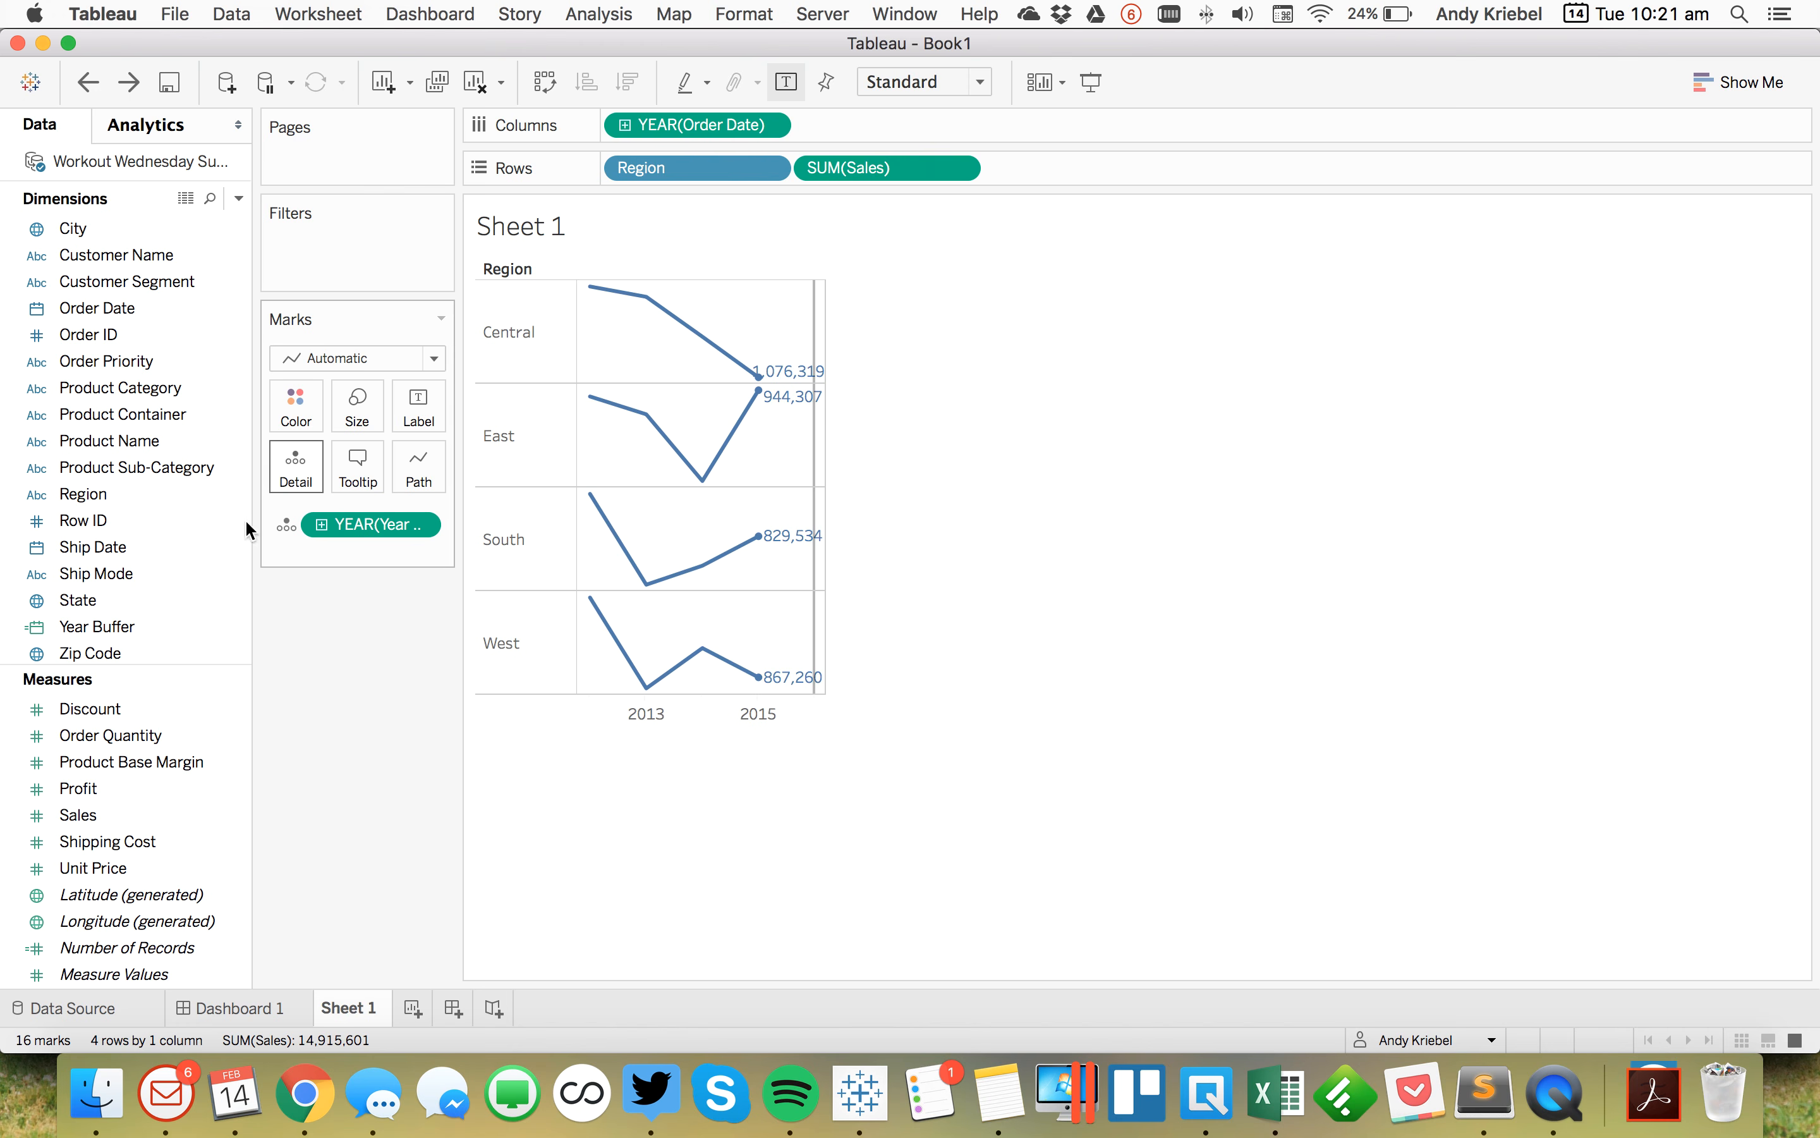
{"action": "left_click", "coordinate": [82, 636]}
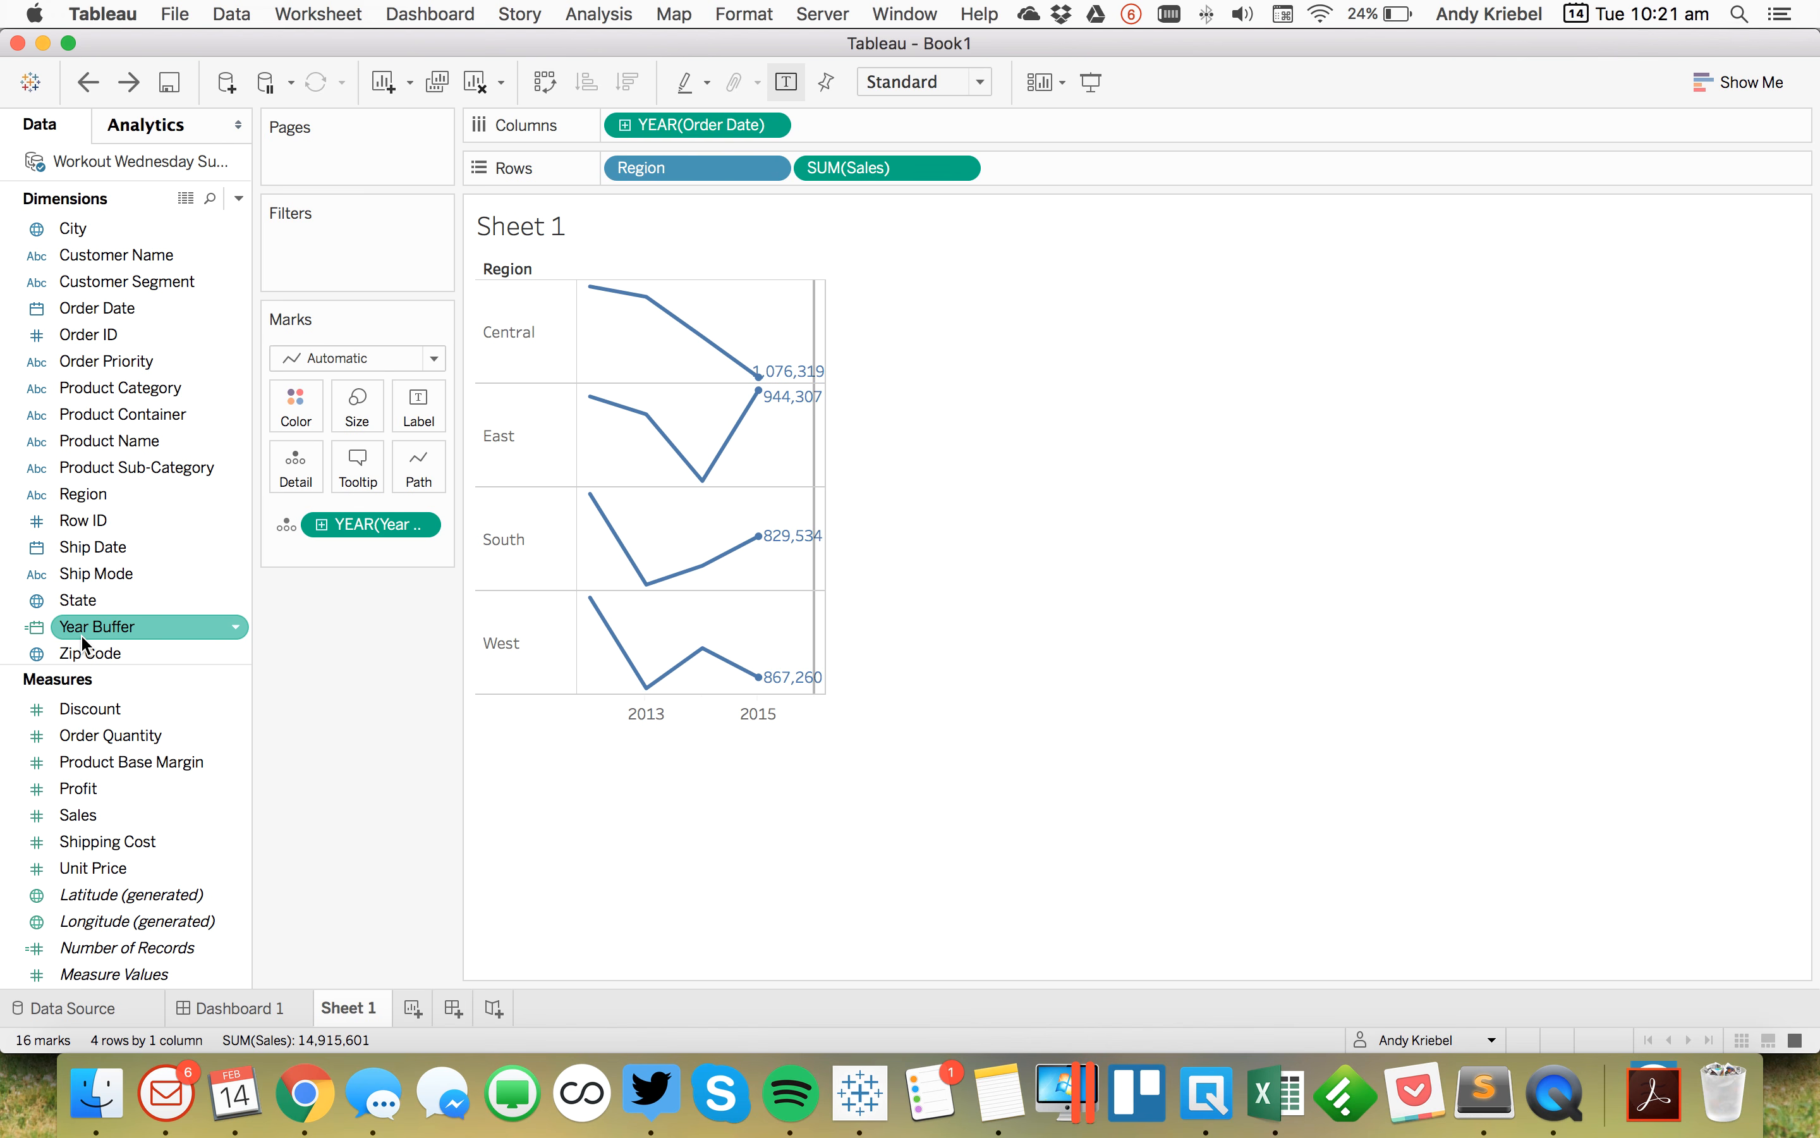
{"action": "left_click", "coordinate": [129, 82]}
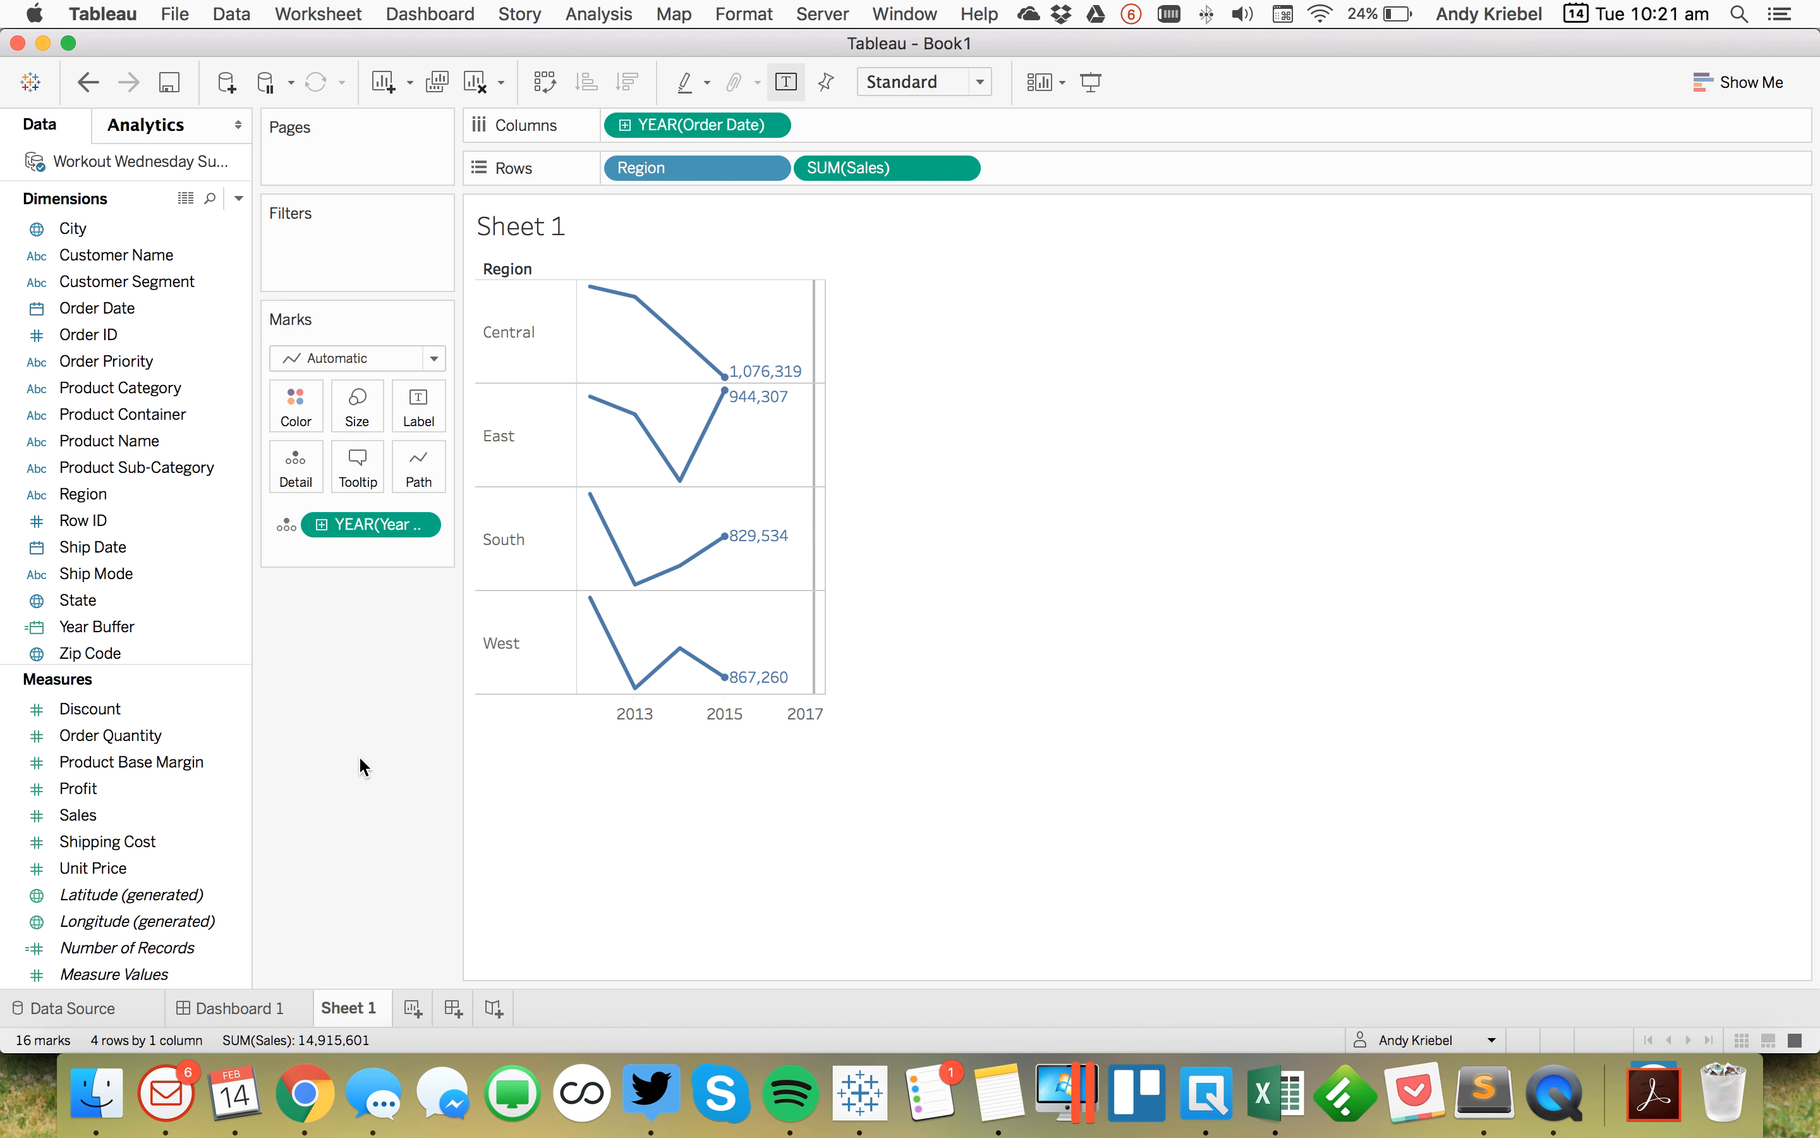
Step: Edit the reference line and set its line format to None to hide it
{"action": "right_click", "coordinate": [816, 542]}
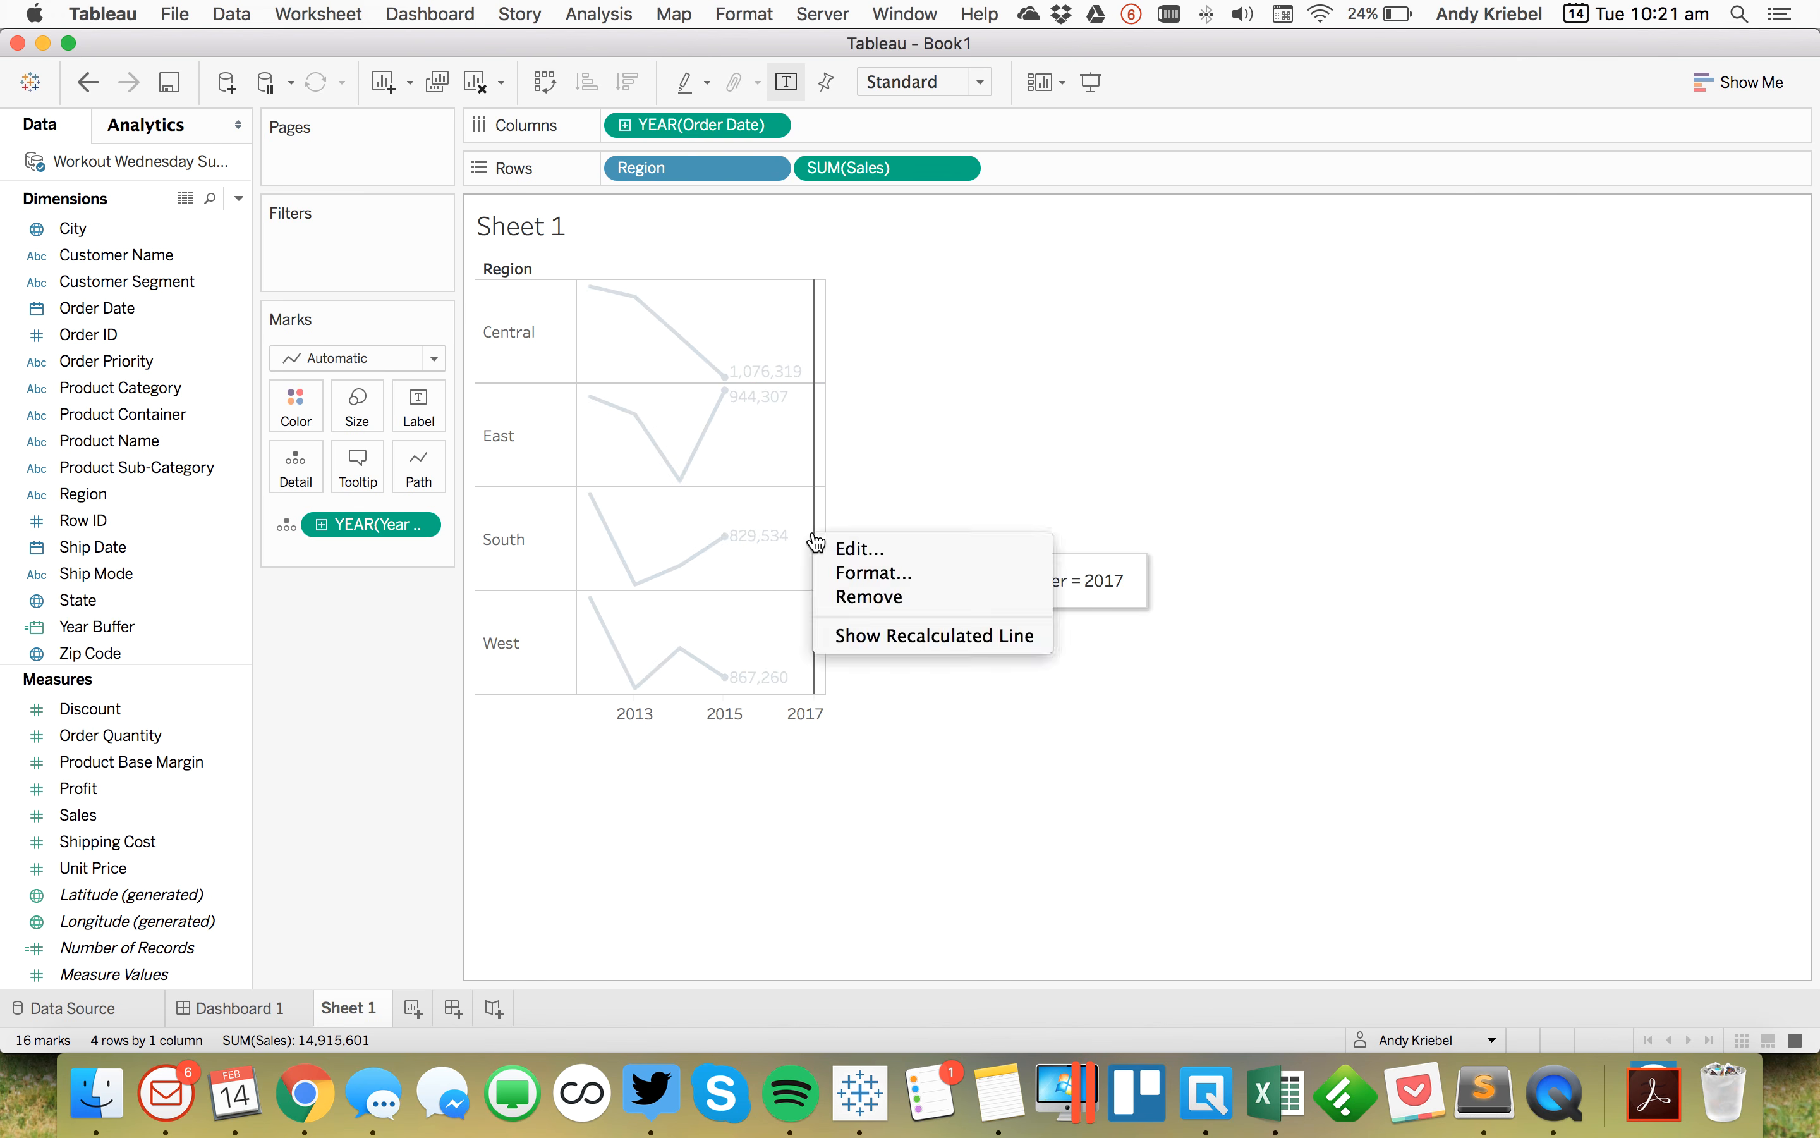
{"action": "left_click", "coordinate": [858, 553]}
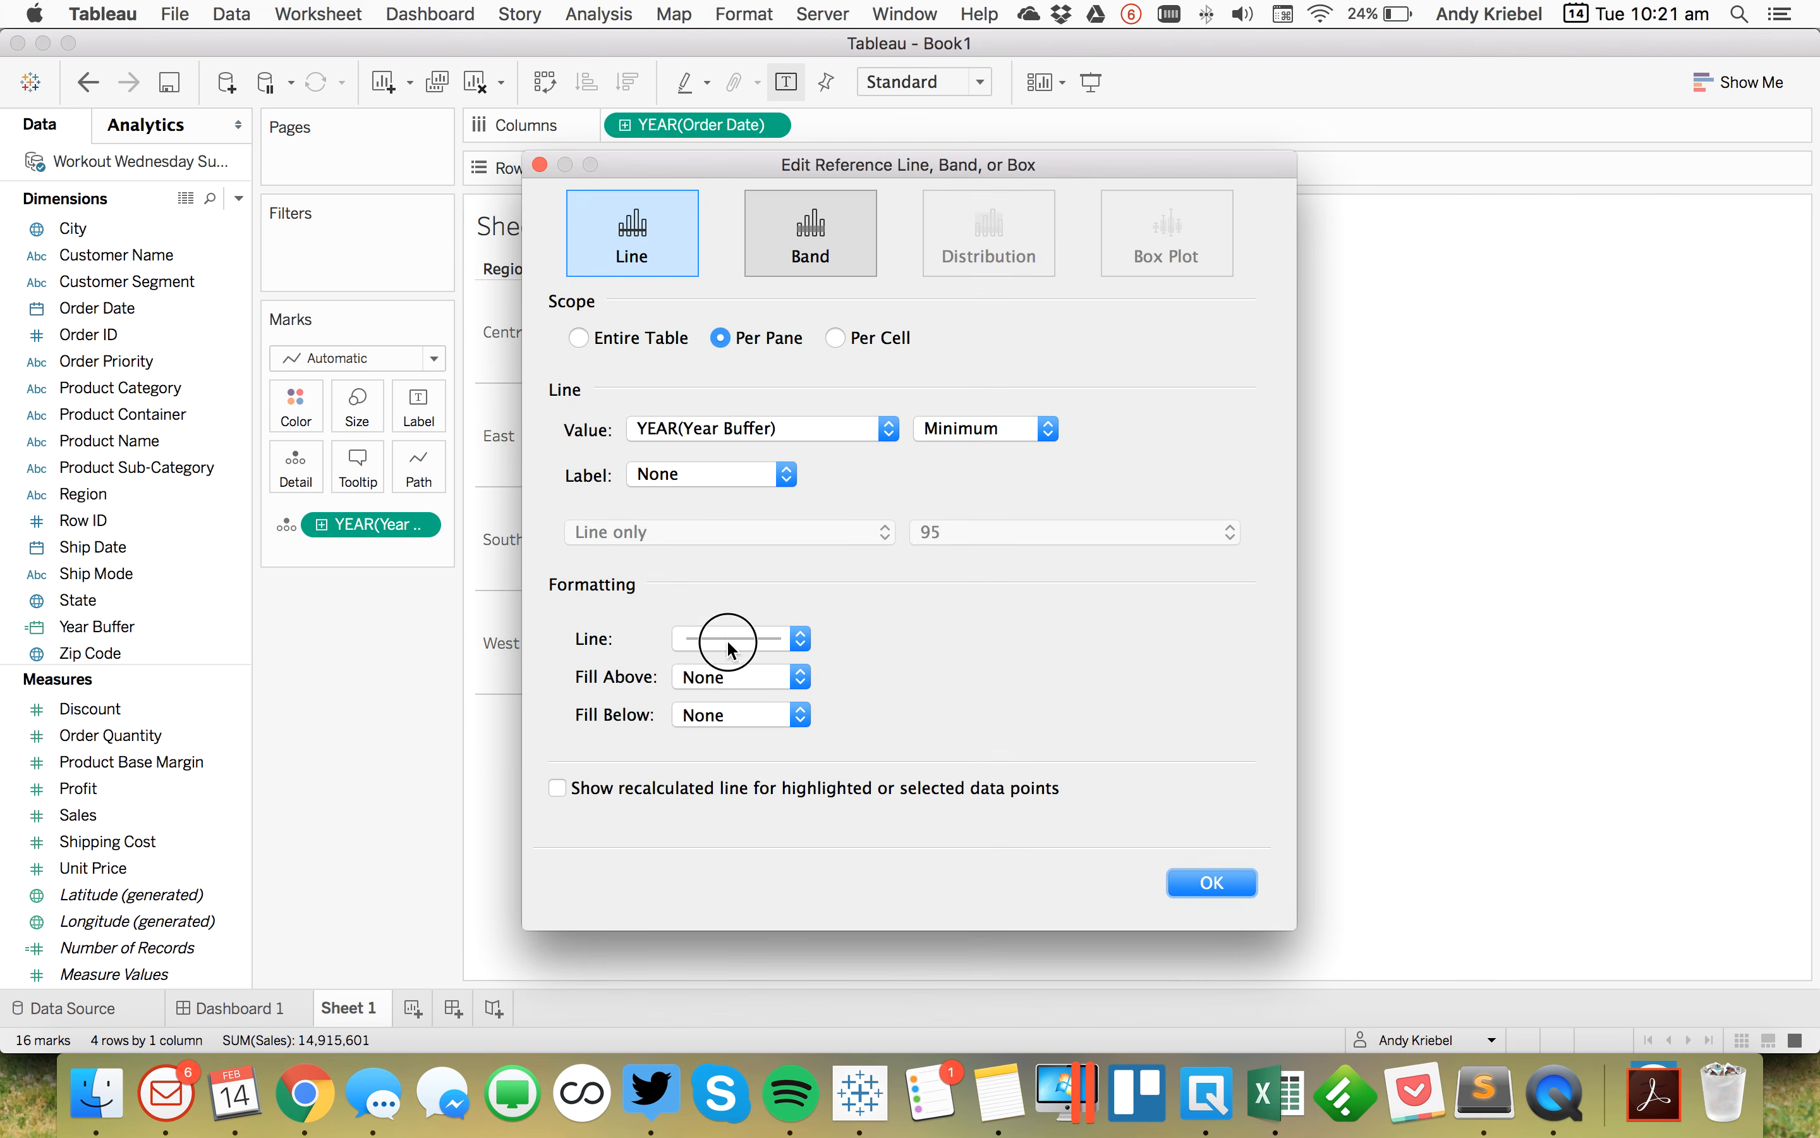
{"action": "left_click", "coordinate": [727, 639]}
{"action": "left_click", "coordinate": [735, 661]}
{"action": "left_click", "coordinate": [1179, 882]}
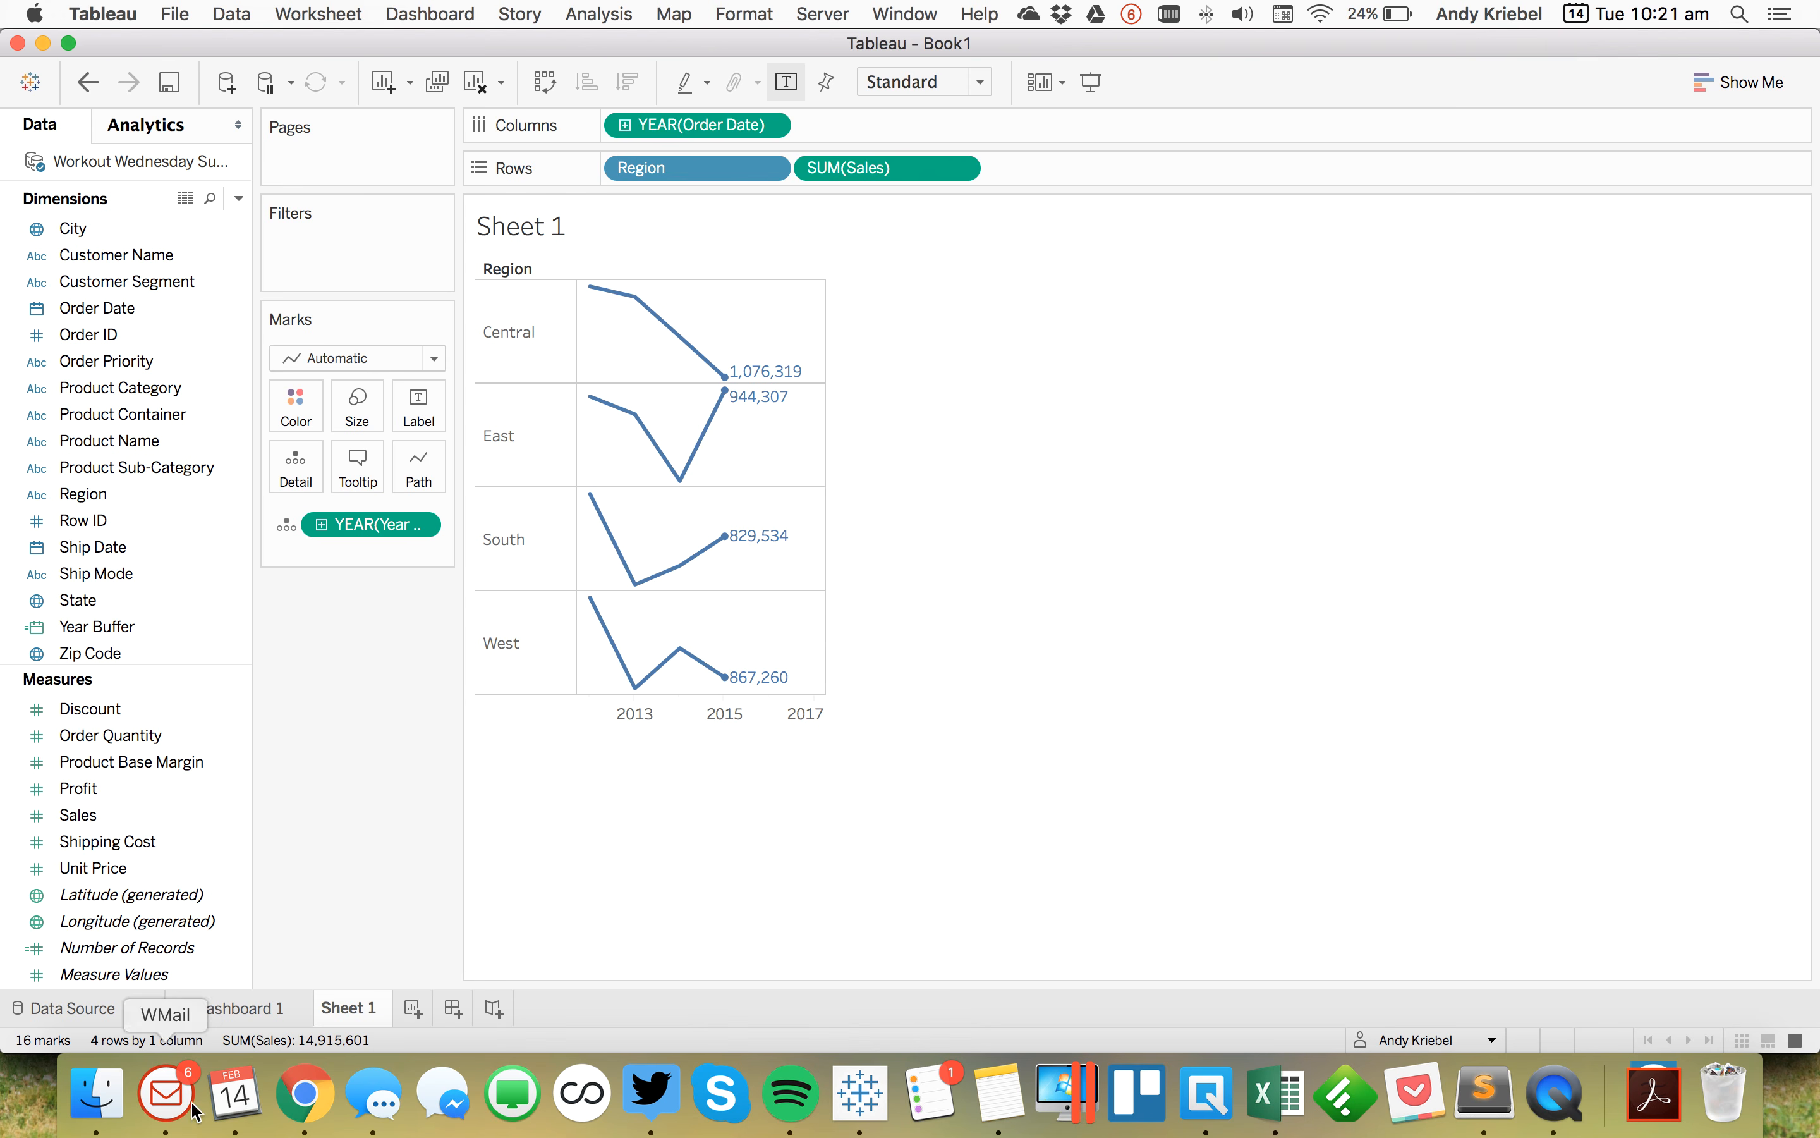
Step: Rename the sheet as Sales by Year
{"action": "type", "text": "Y"}
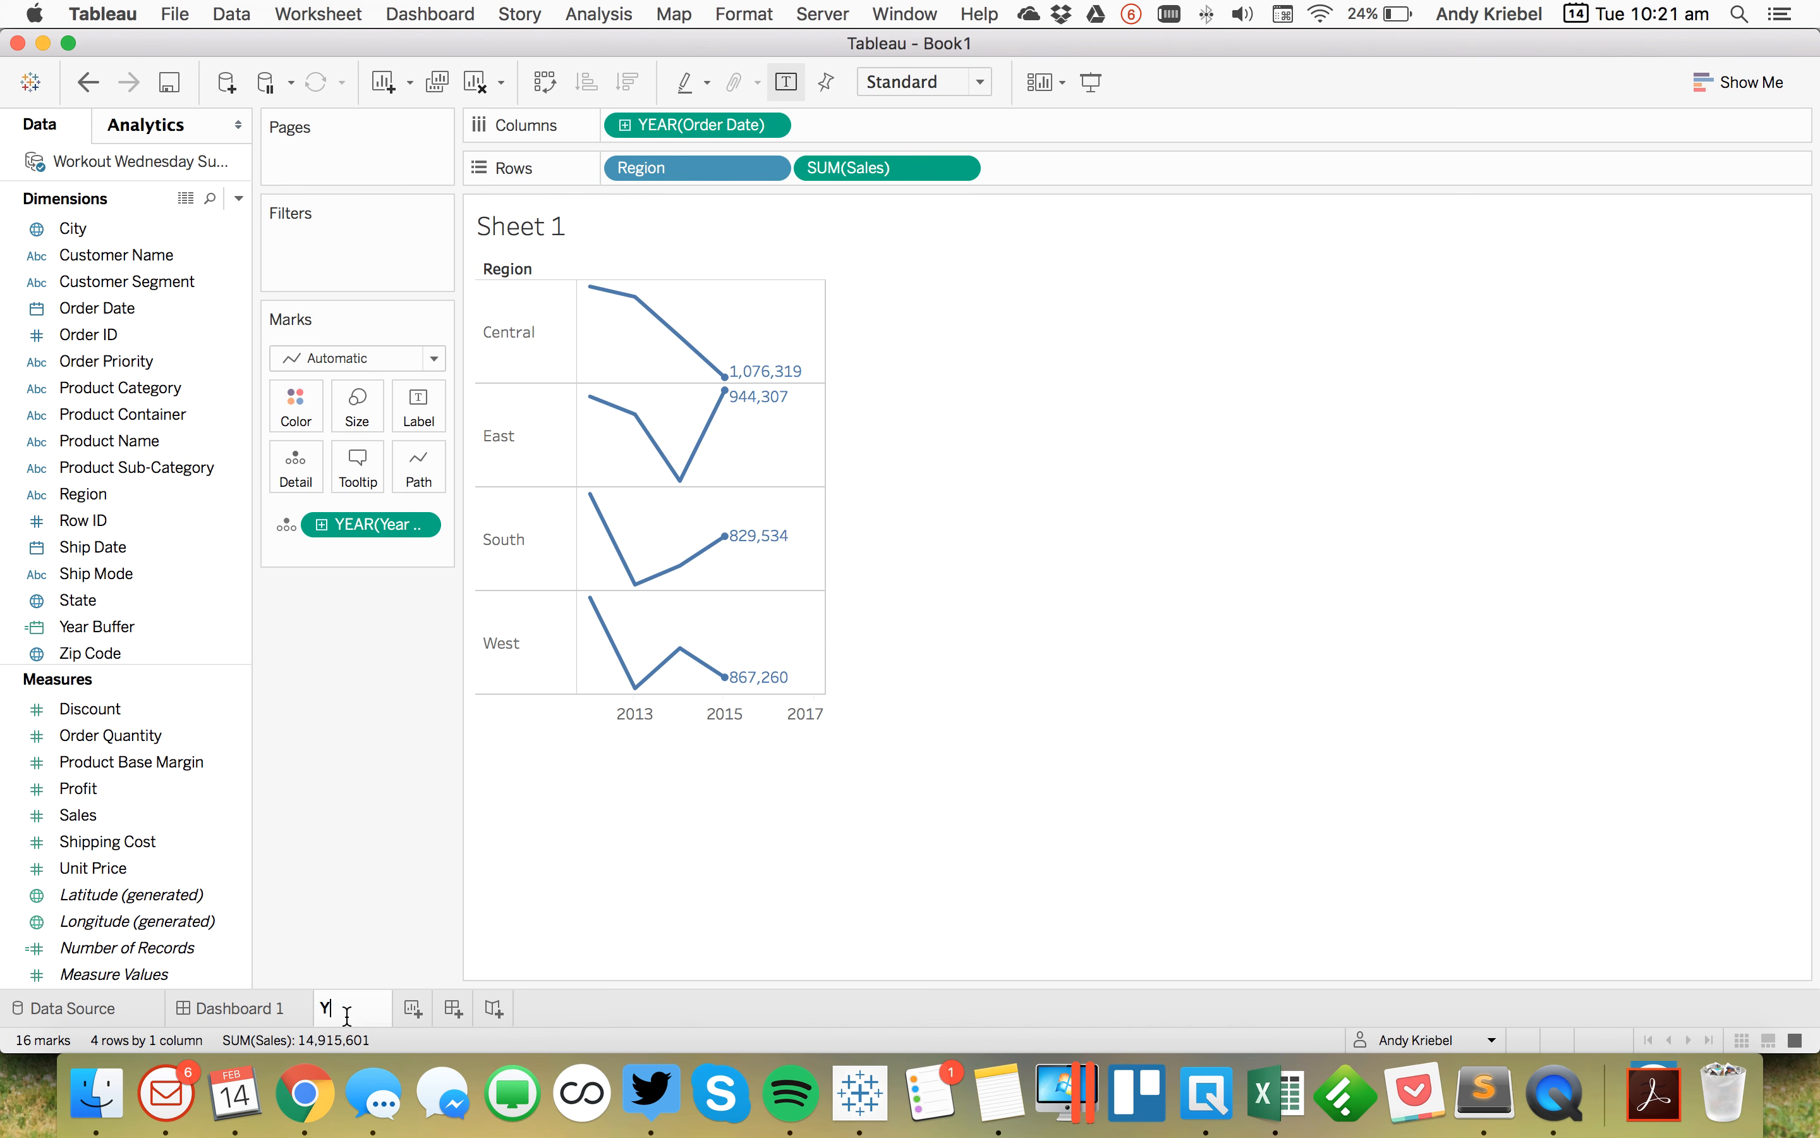
{"action": "type", "text": "ales by Year"}
{"action": "key", "text": "Return"}
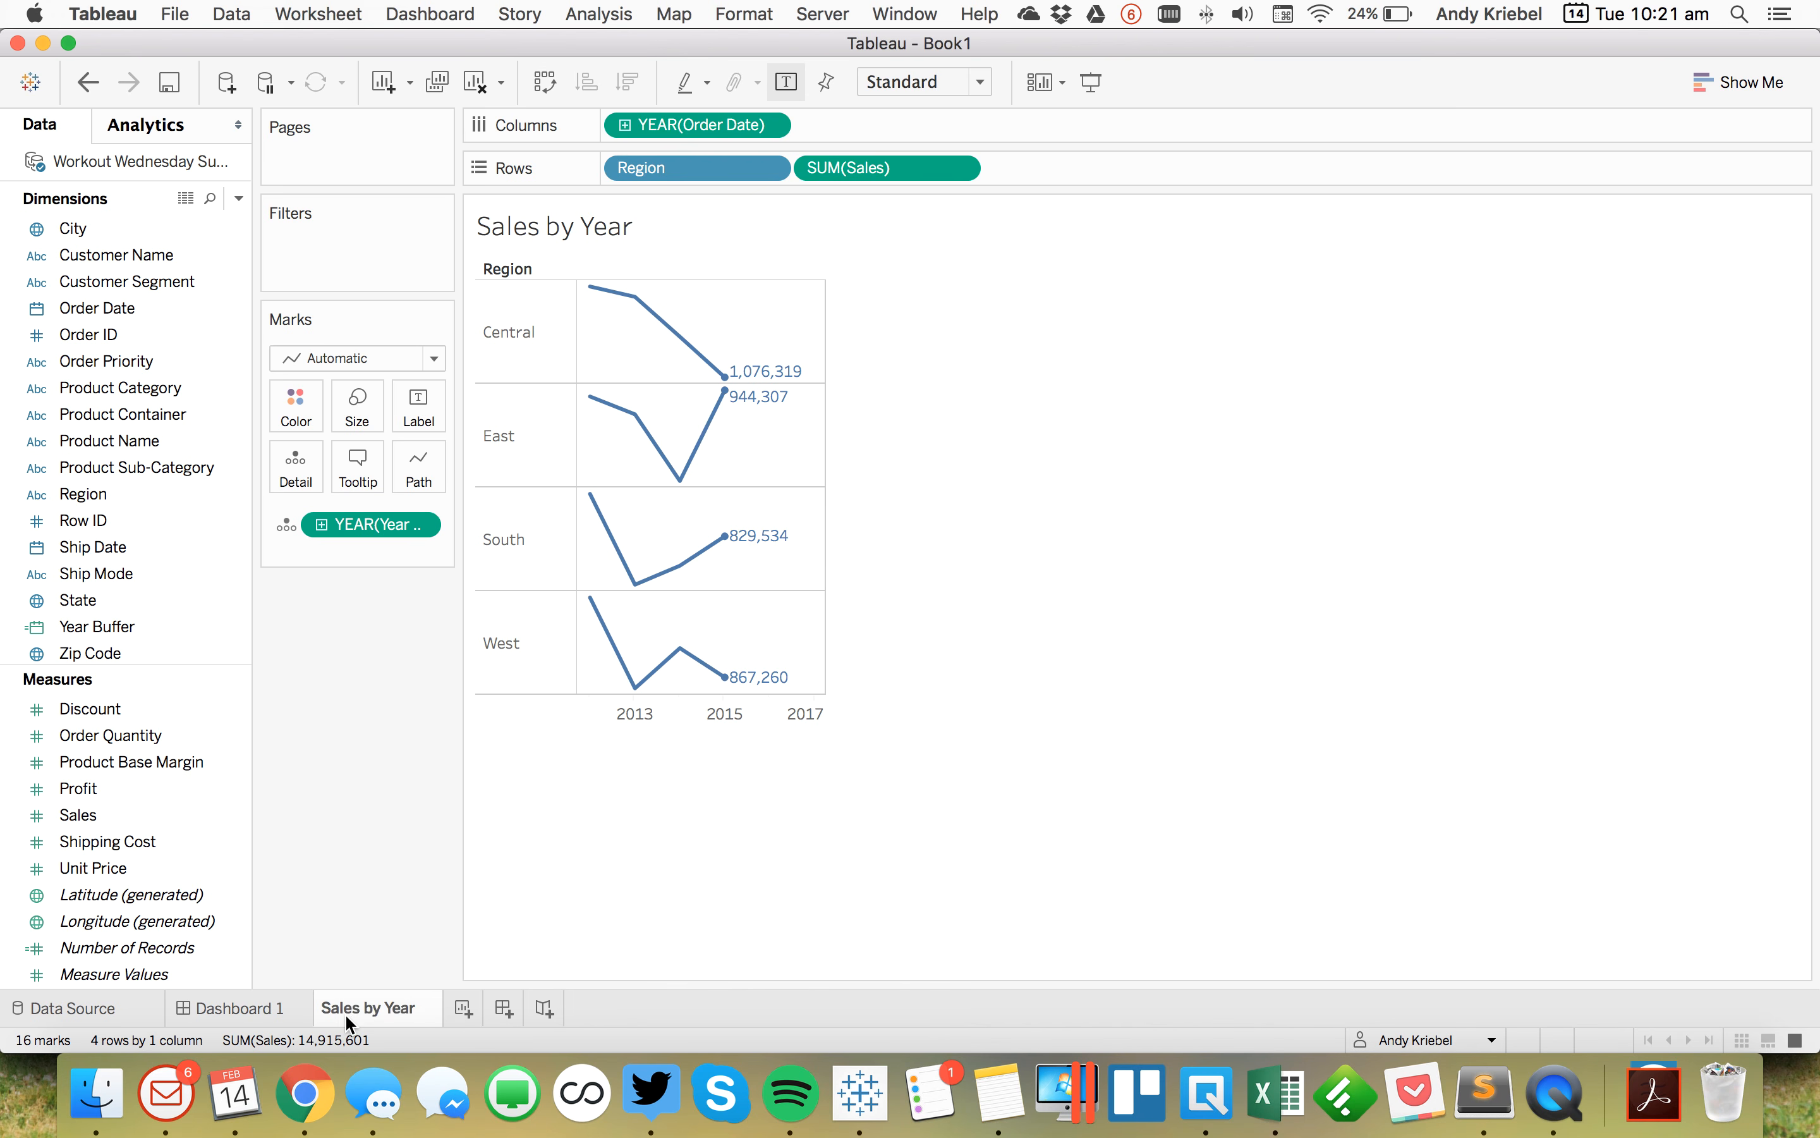
Step: Duplicate the Sales by Year sheet and drill the Order Date column down to quarters
{"action": "right_click", "coordinate": [349, 1013]}
{"action": "left_click", "coordinate": [410, 841]}
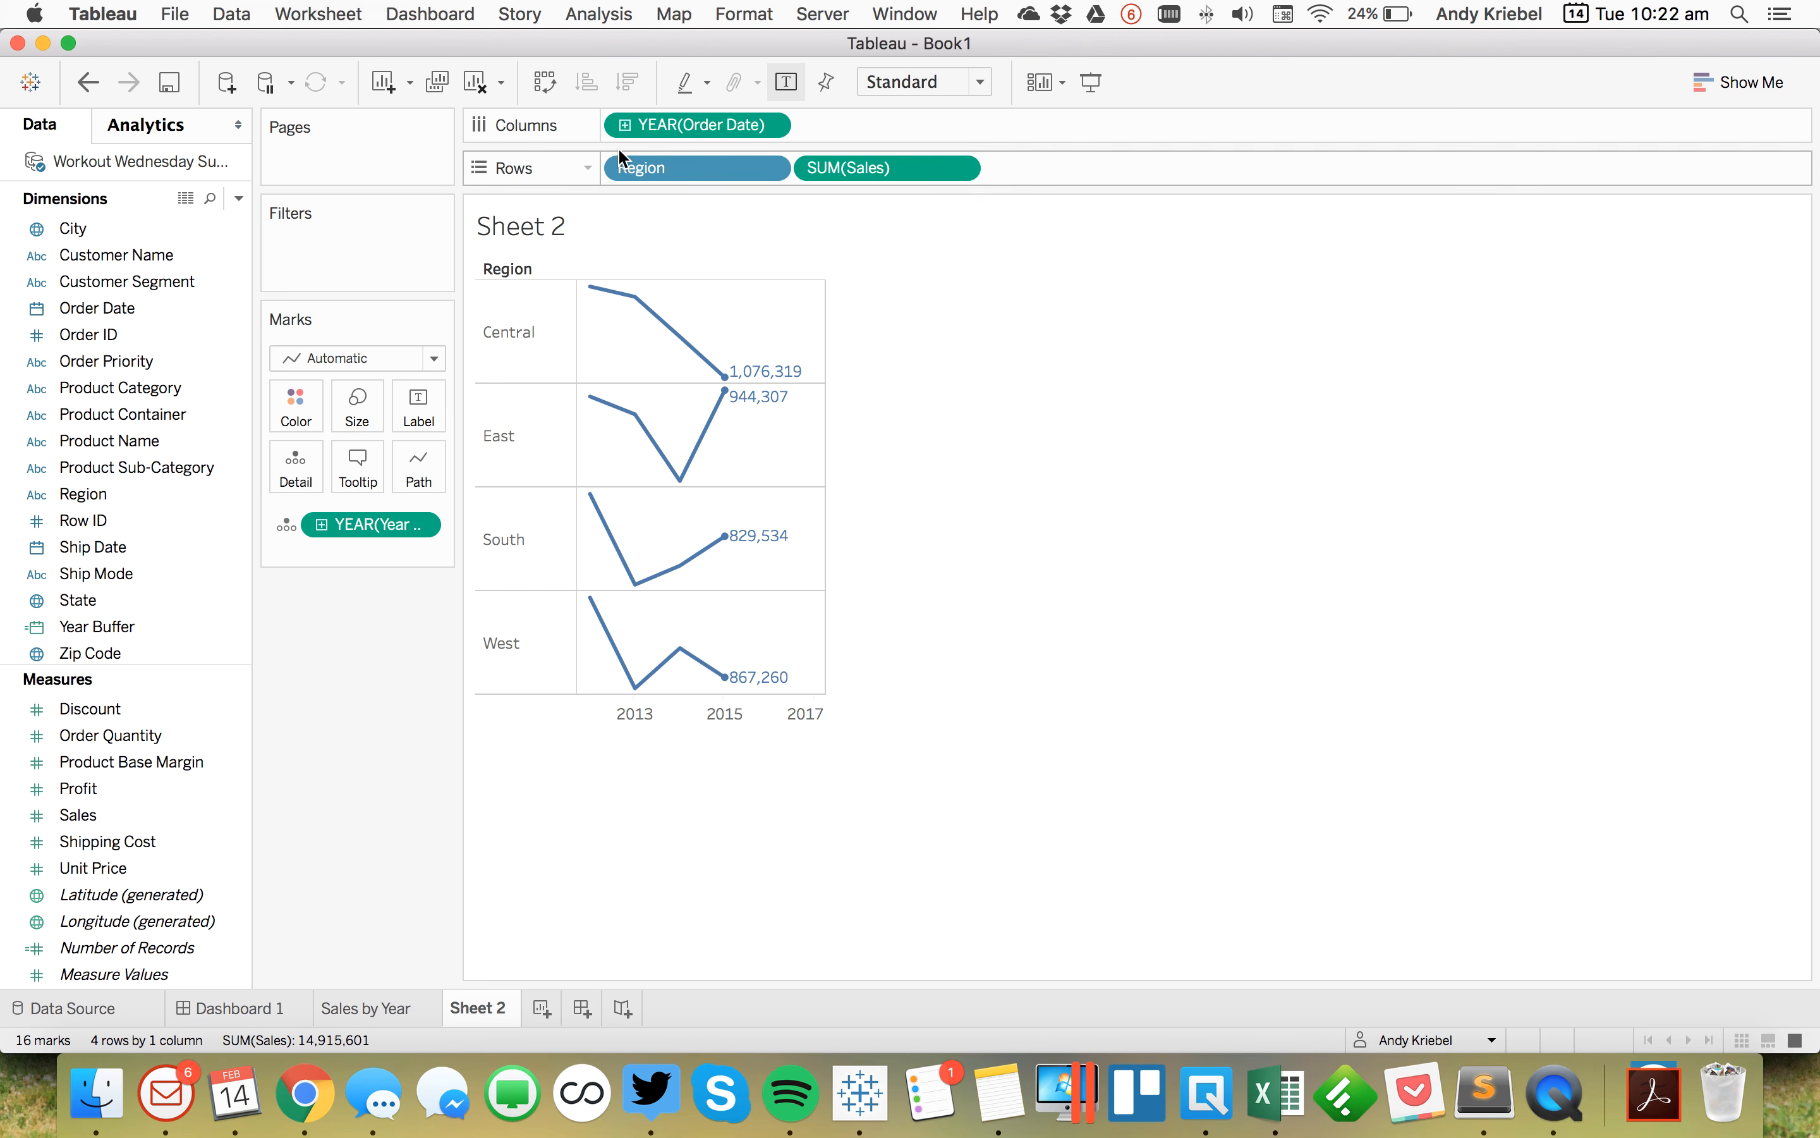
{"action": "left_click", "coordinate": [623, 127]}
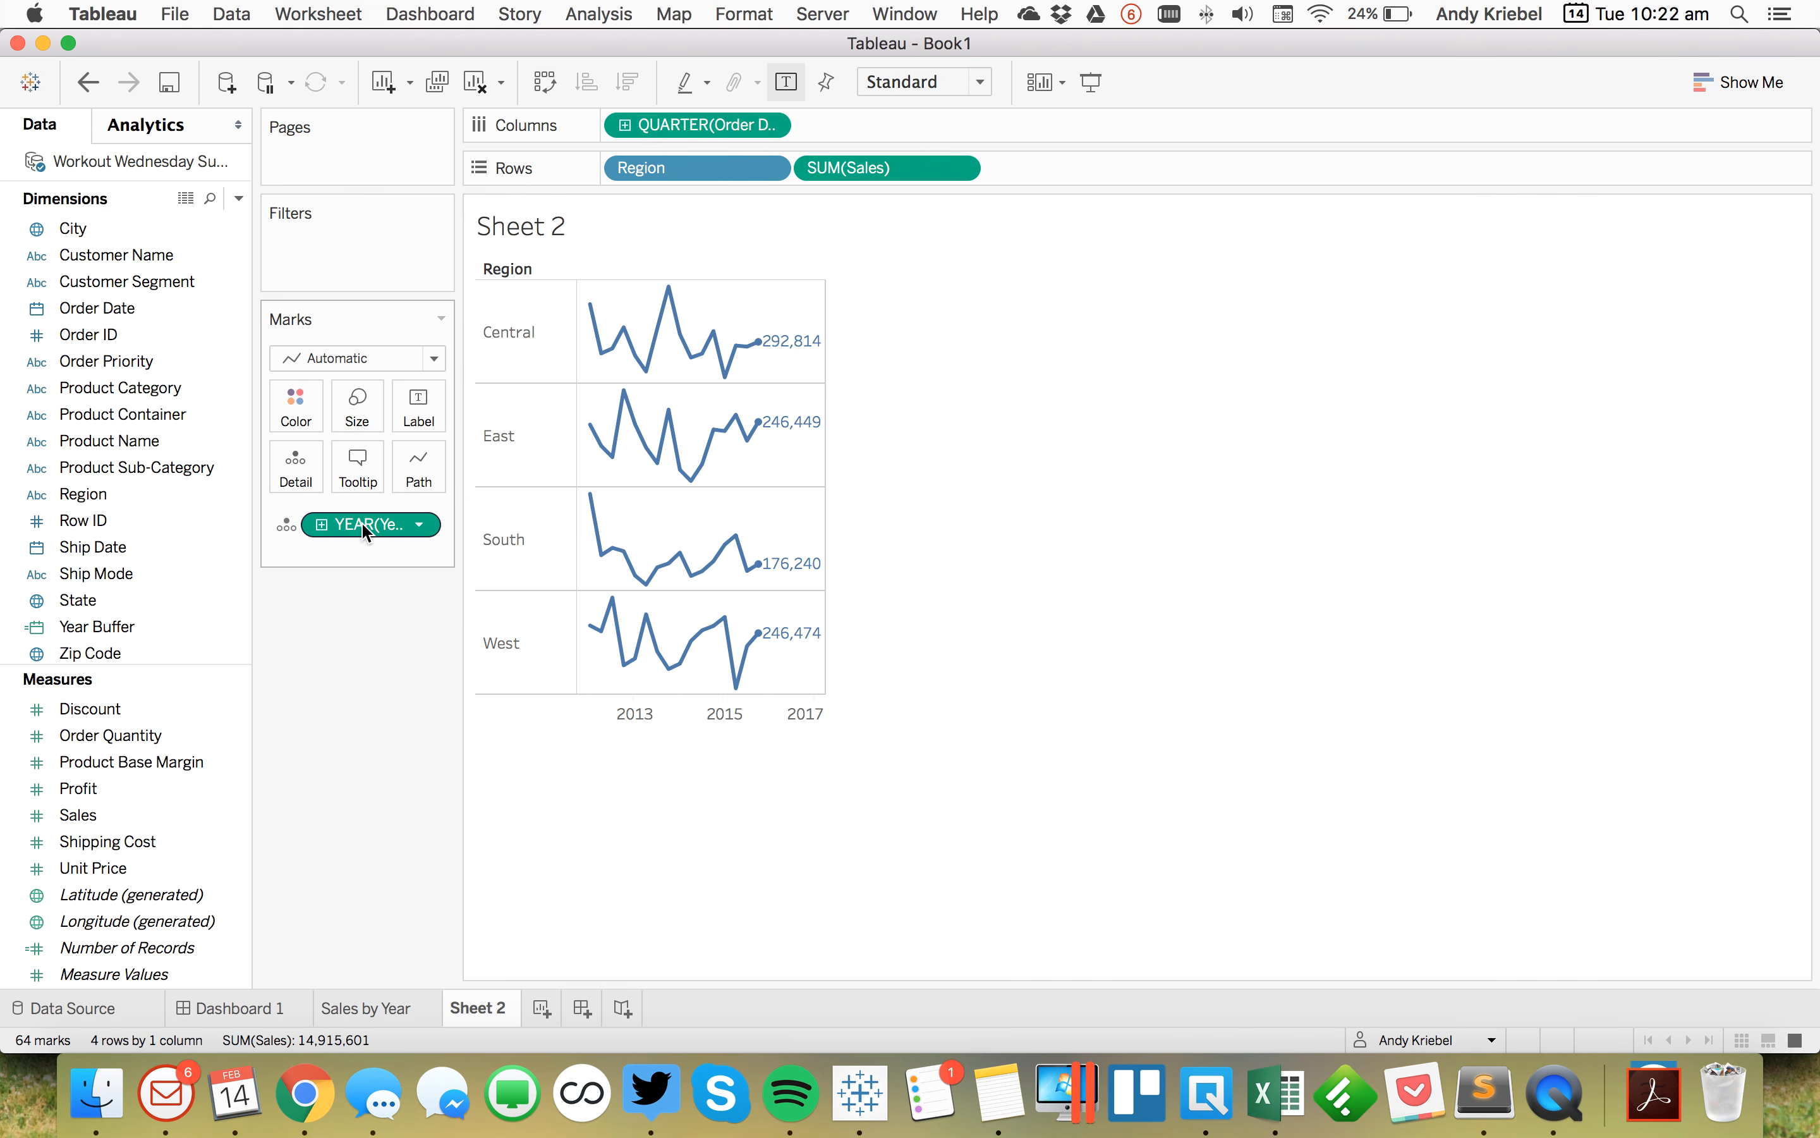
Step: Duplicate Year Buffer as Quarter Buffer with the formula DATE(DATEADD('quarter',2,{MAX([Order Date])}))
{"action": "right_click", "coordinate": [138, 625]}
{"action": "left_click", "coordinate": [214, 260]}
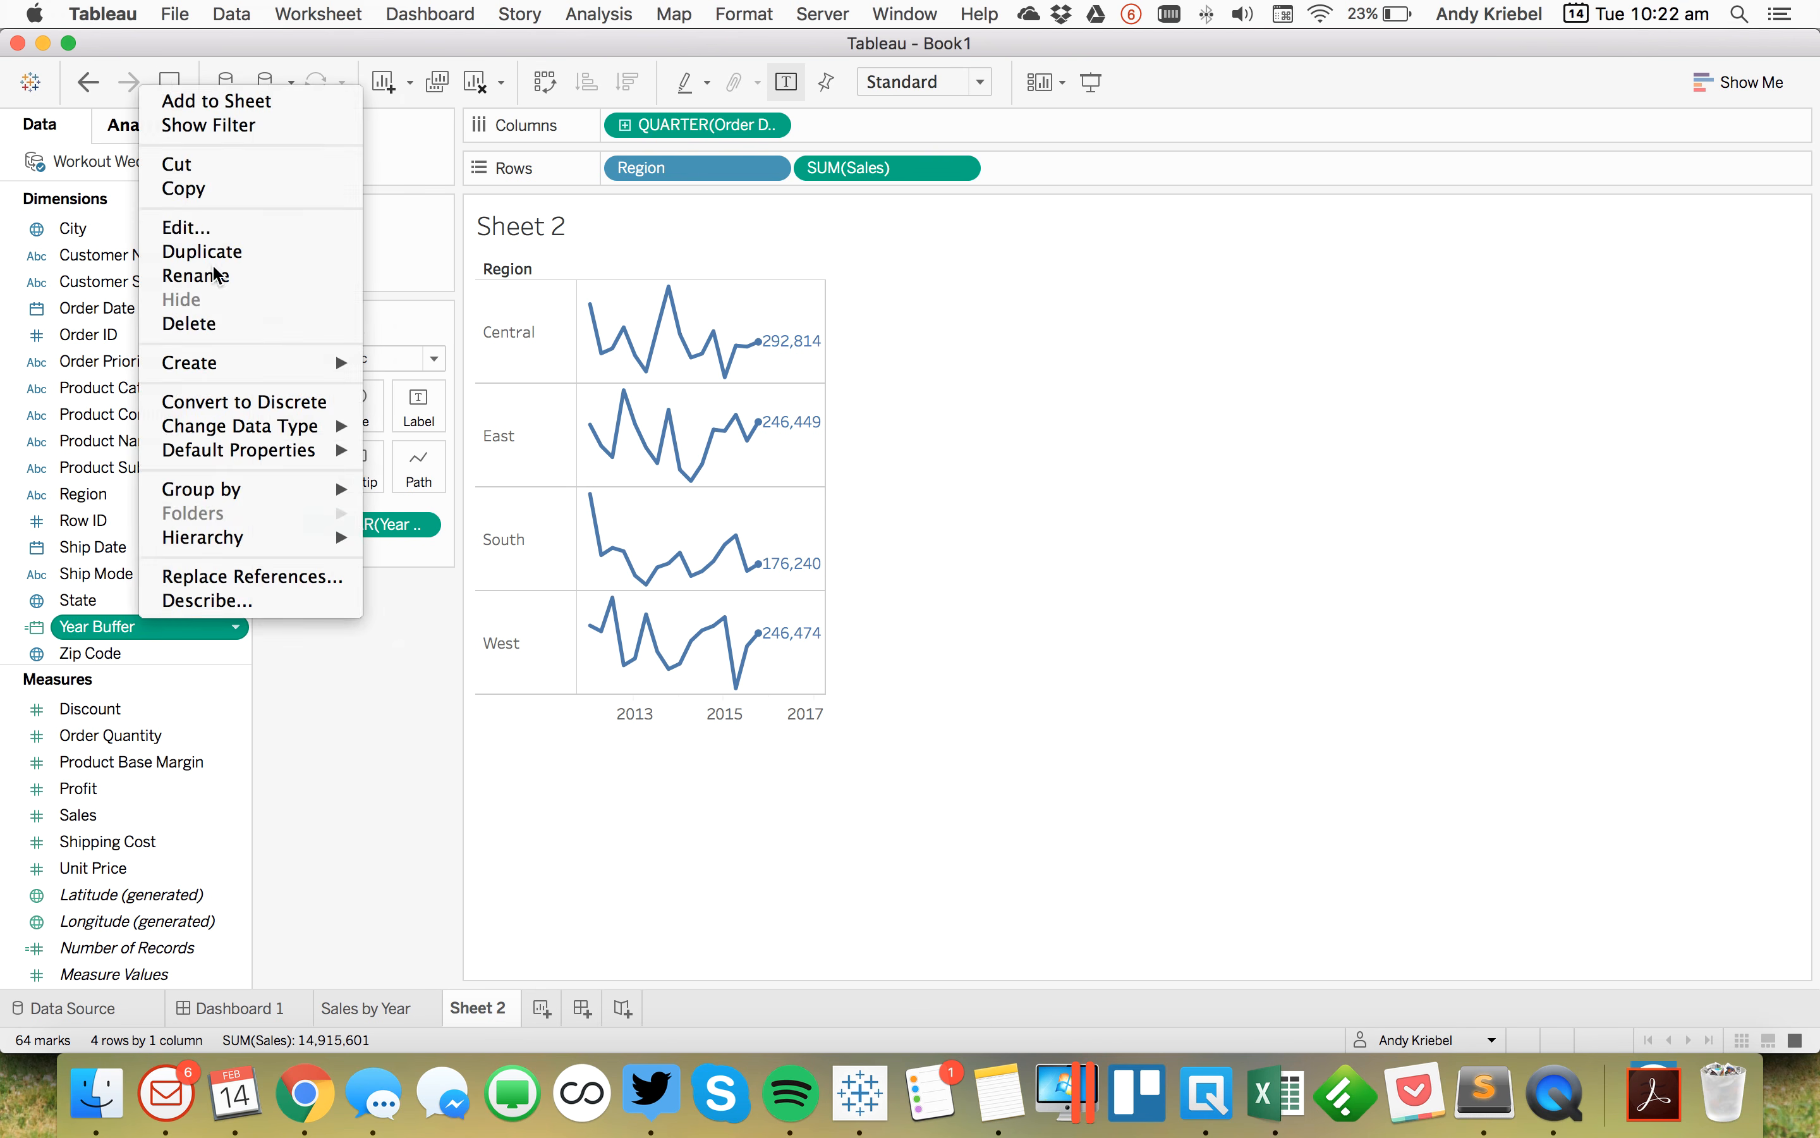
{"action": "right_click", "coordinate": [131, 632]}
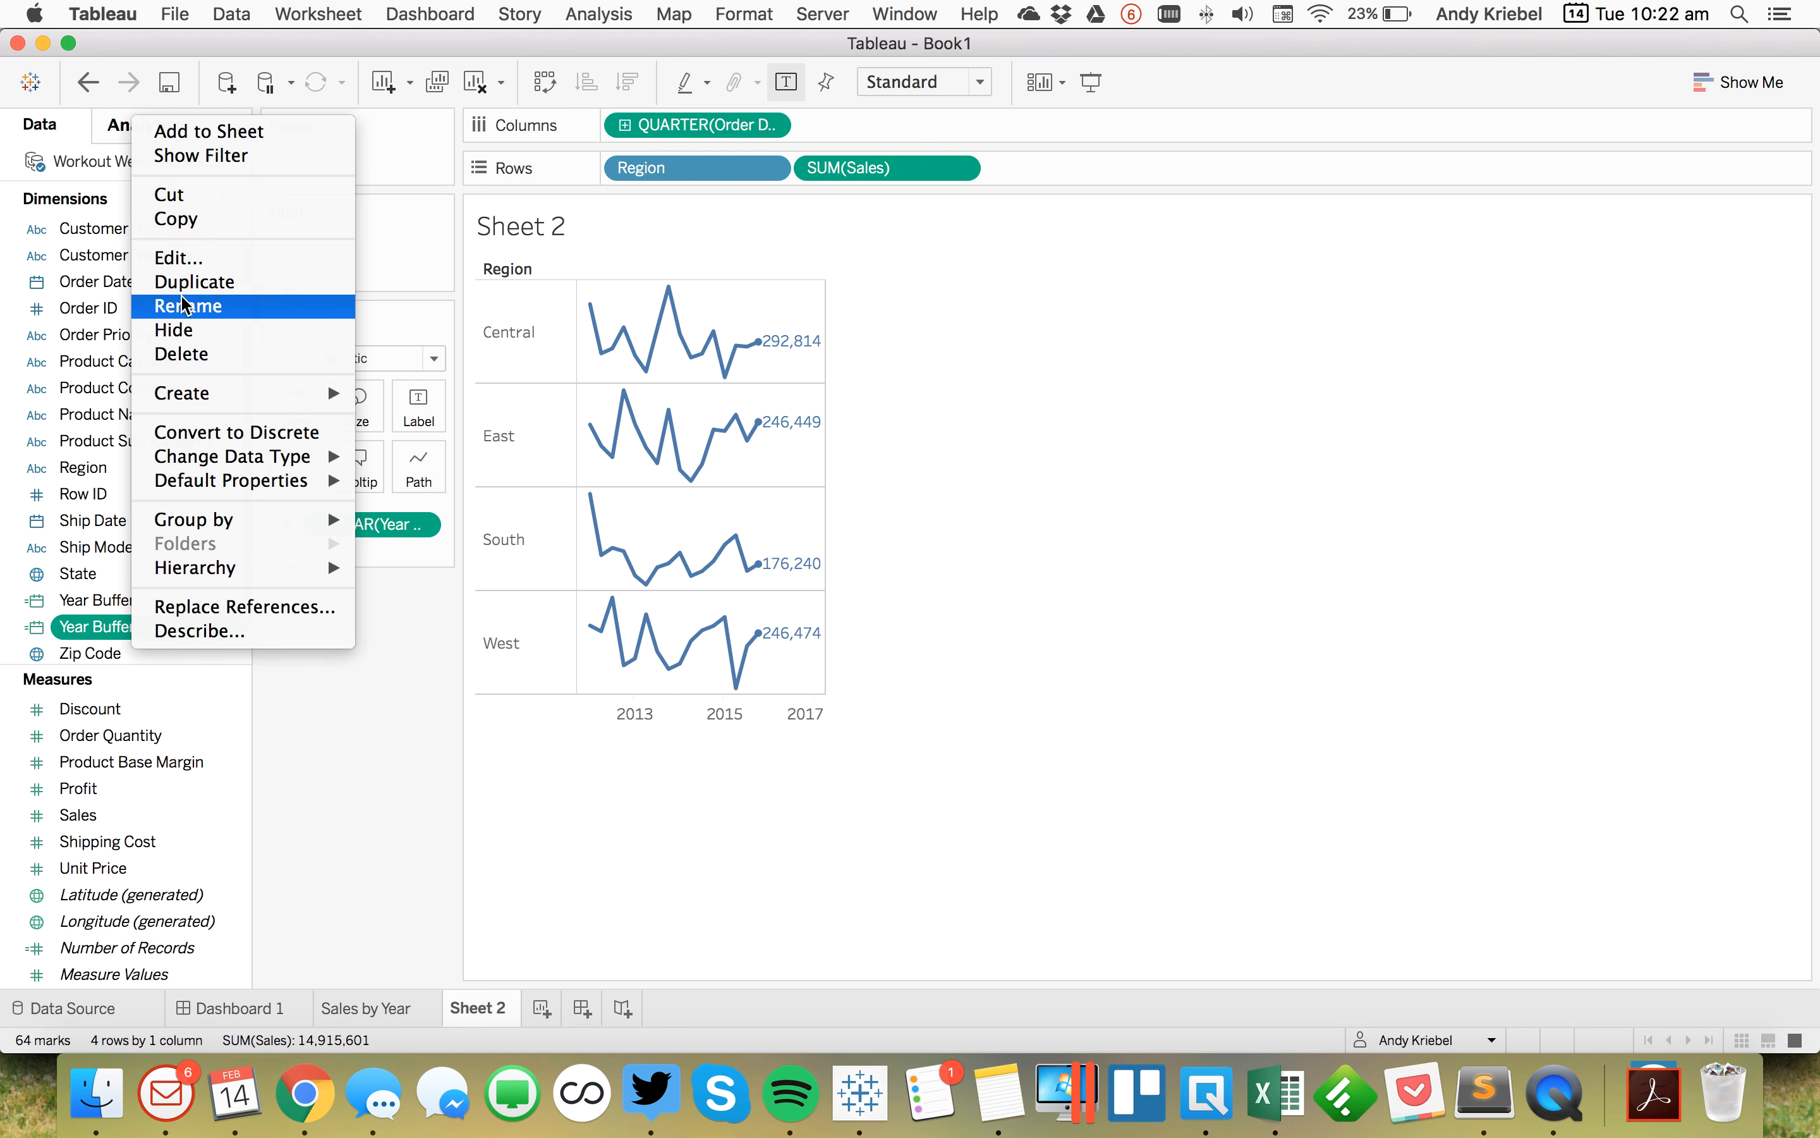
{"action": "left_click", "coordinate": [185, 259]}
{"action": "triple_click", "coordinate": [741, 629]}
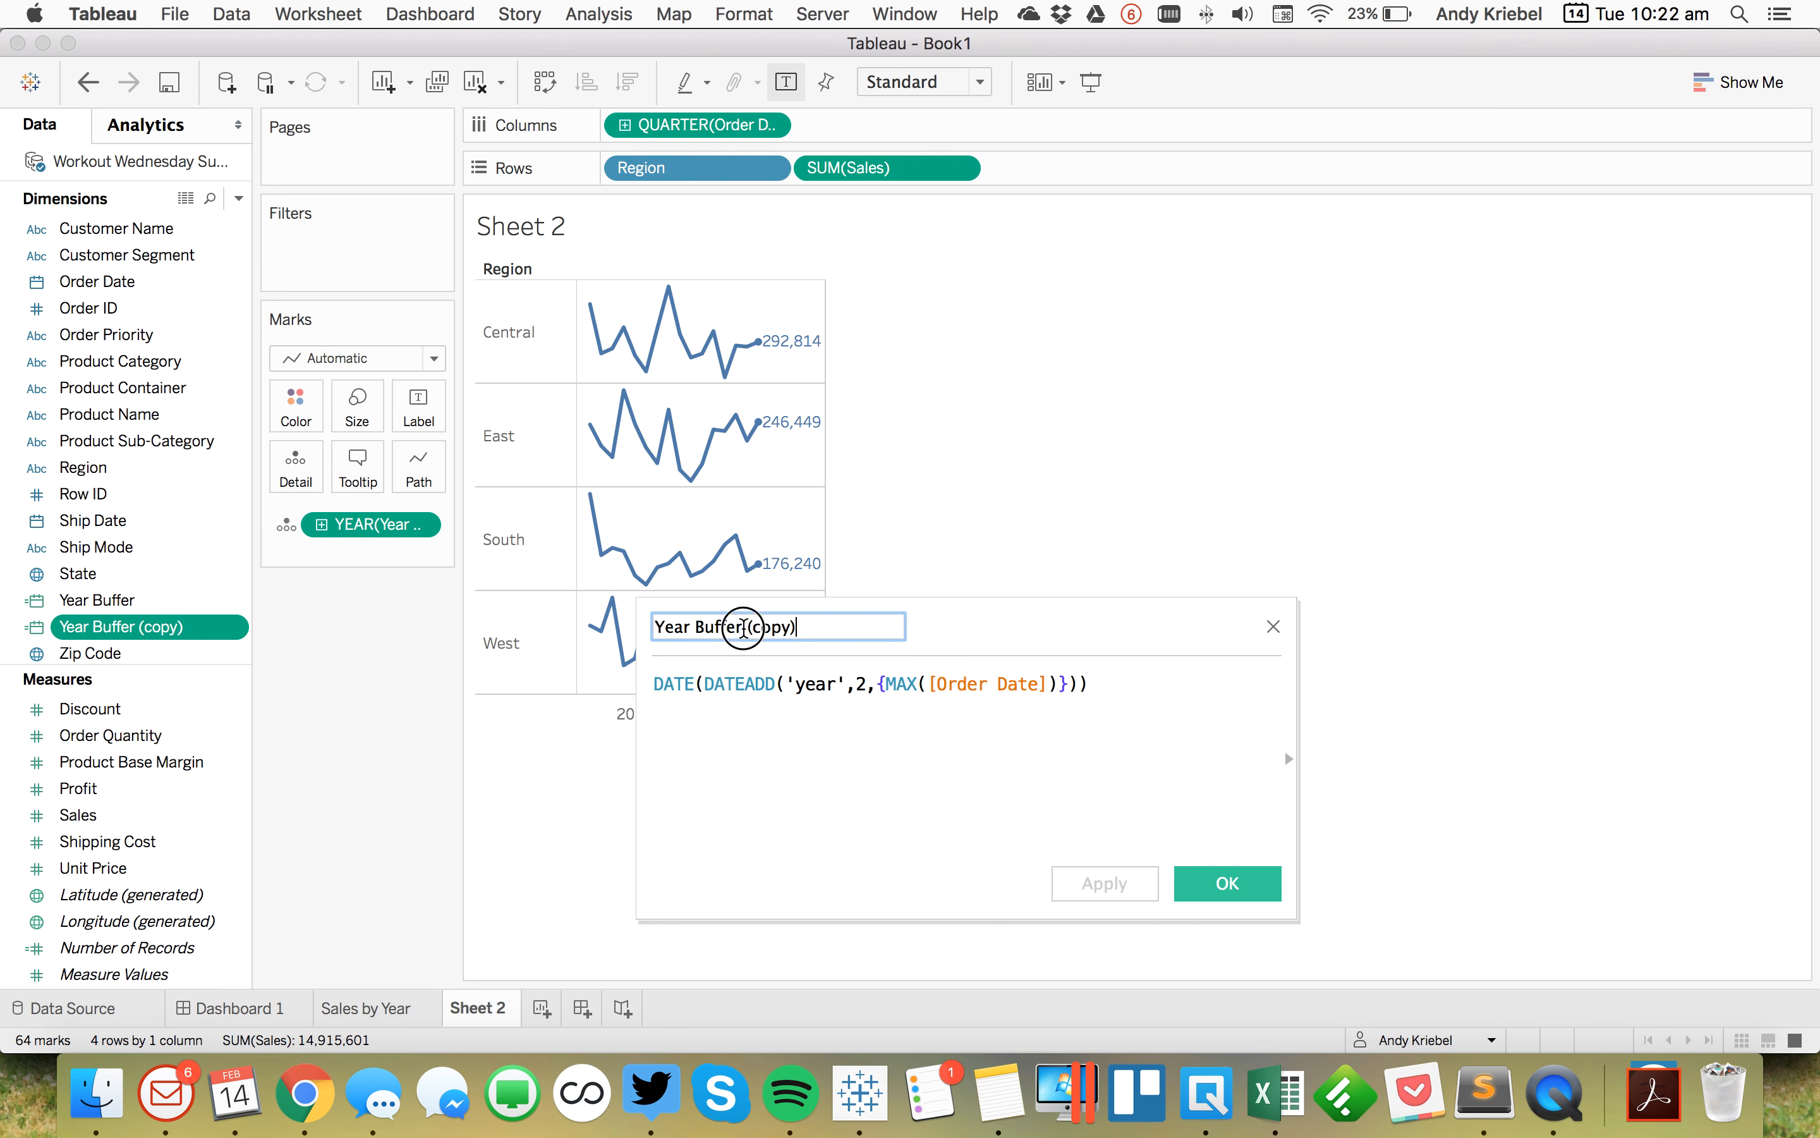
{"action": "type", "text": "Quart"}
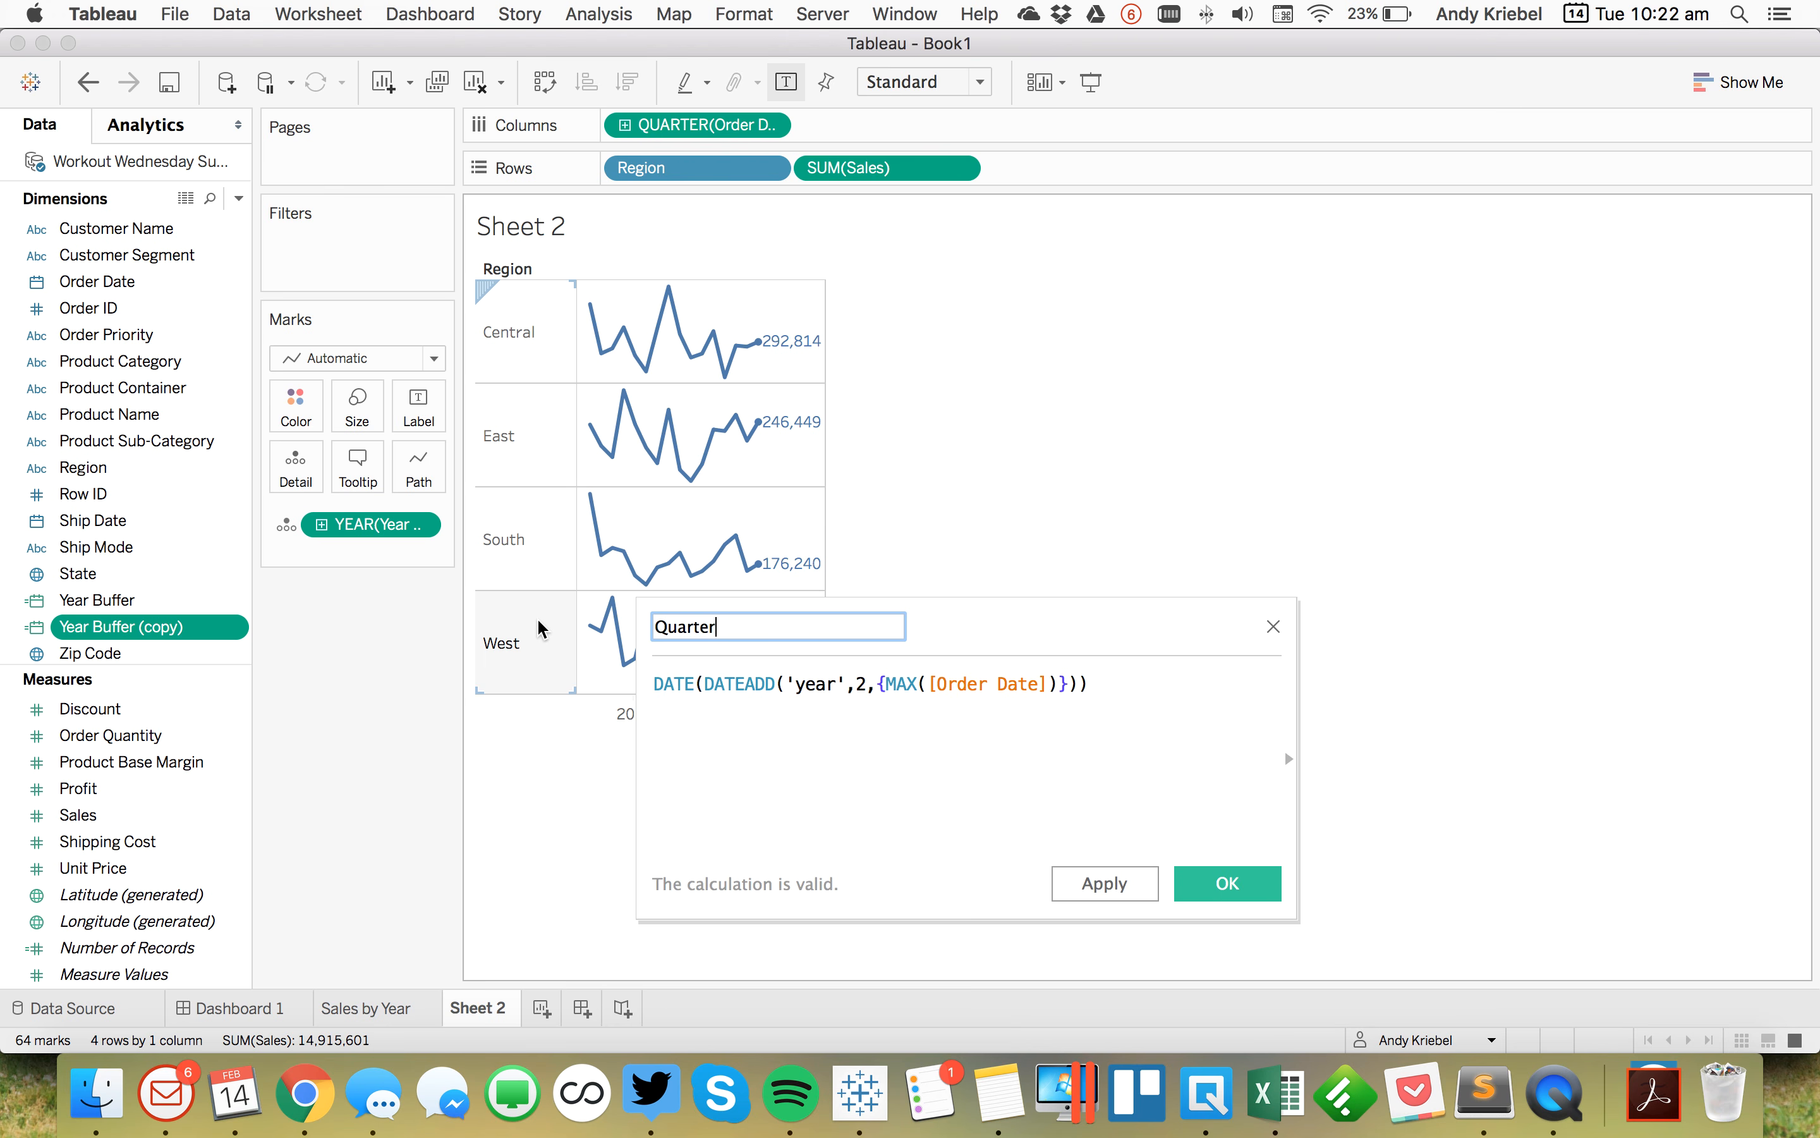
{"action": "key", "text": "Tab"}
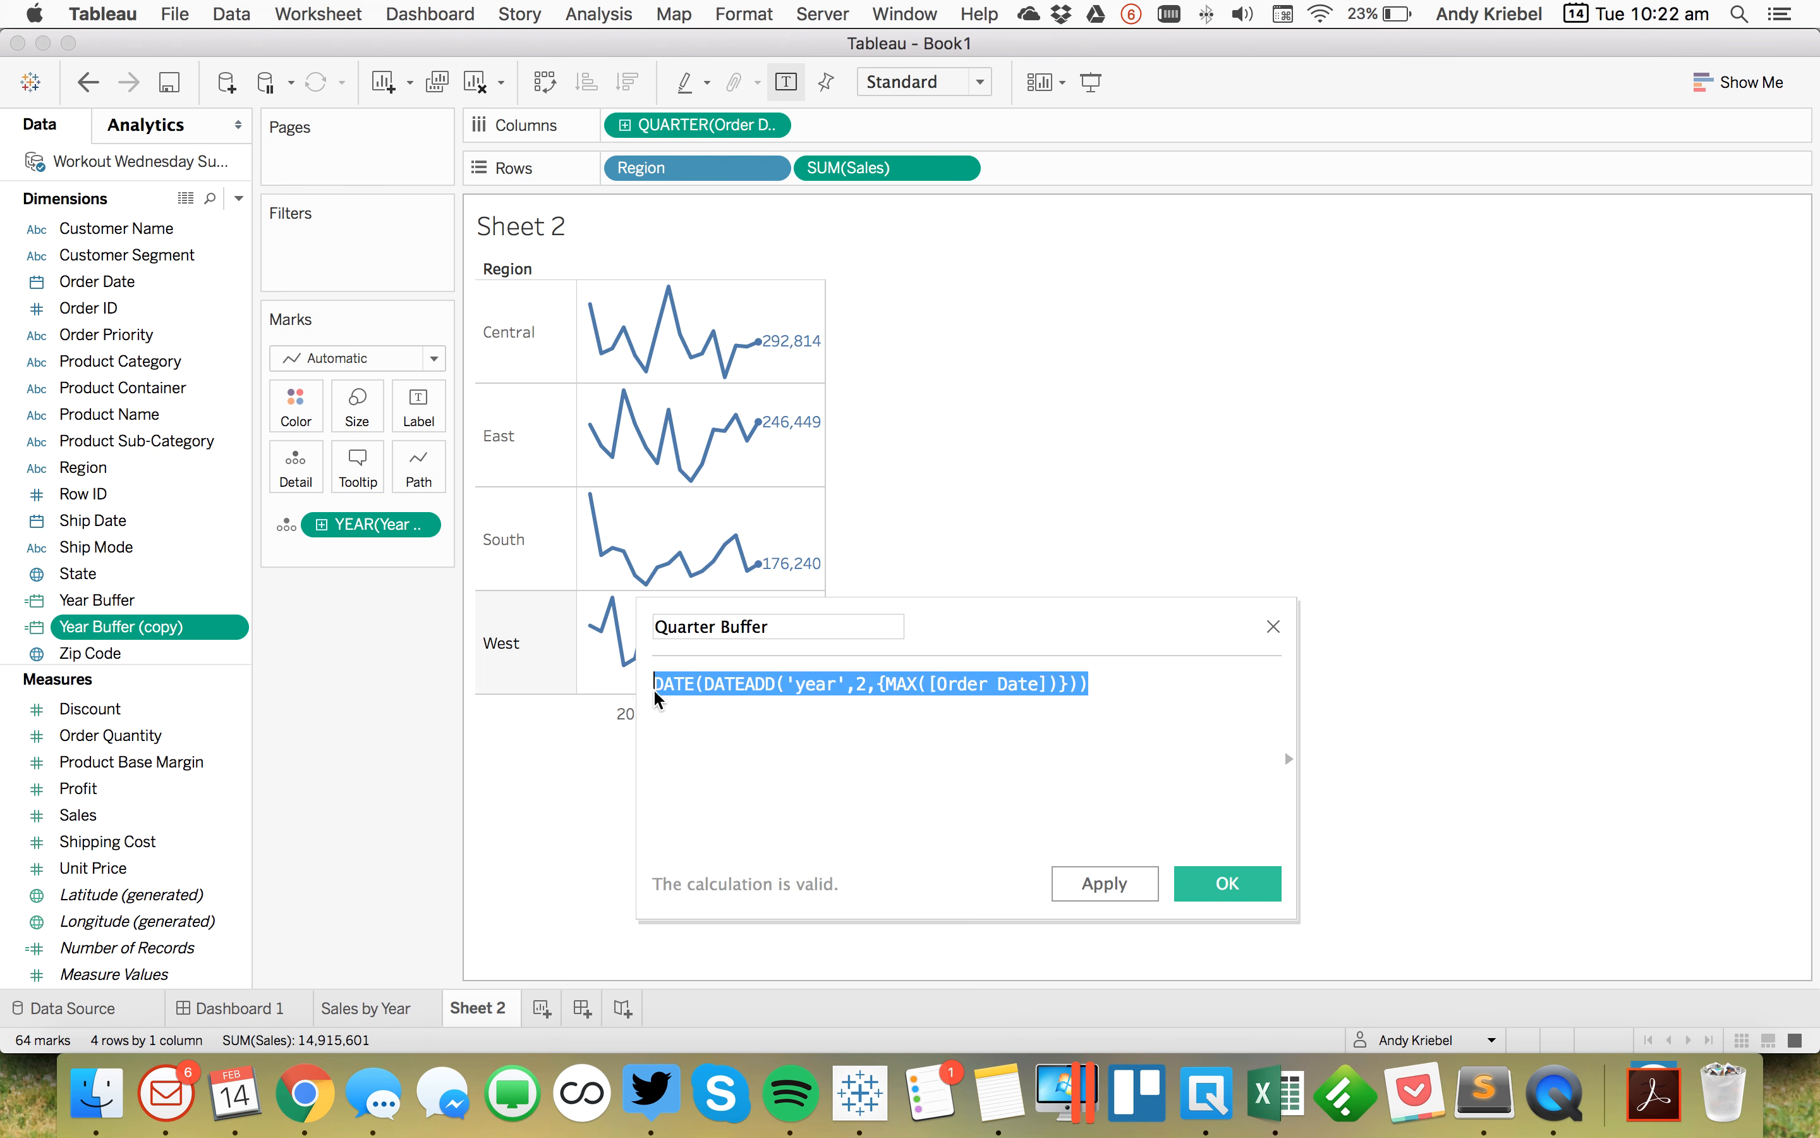
{"action": "double_click", "coordinate": [804, 683]}
{"action": "type", "text": "quart"}
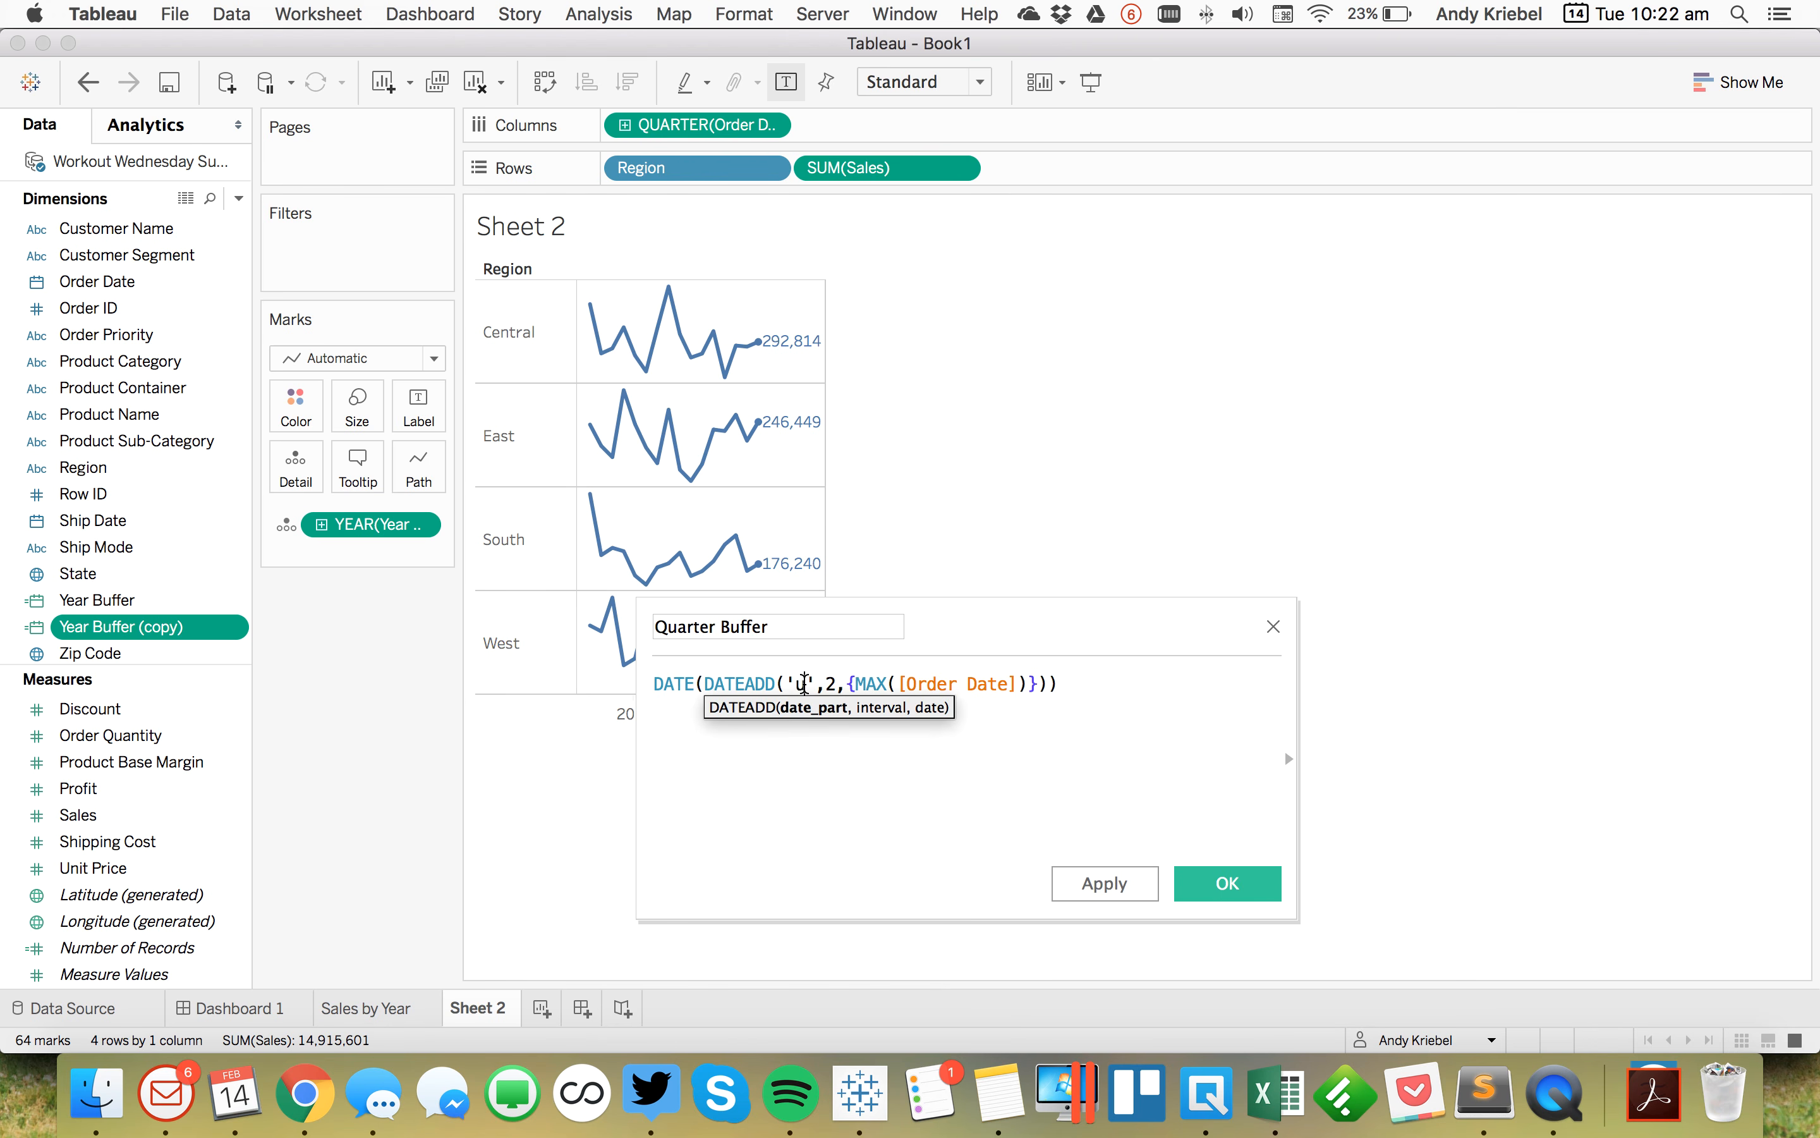
{"action": "type", "text": "er"}
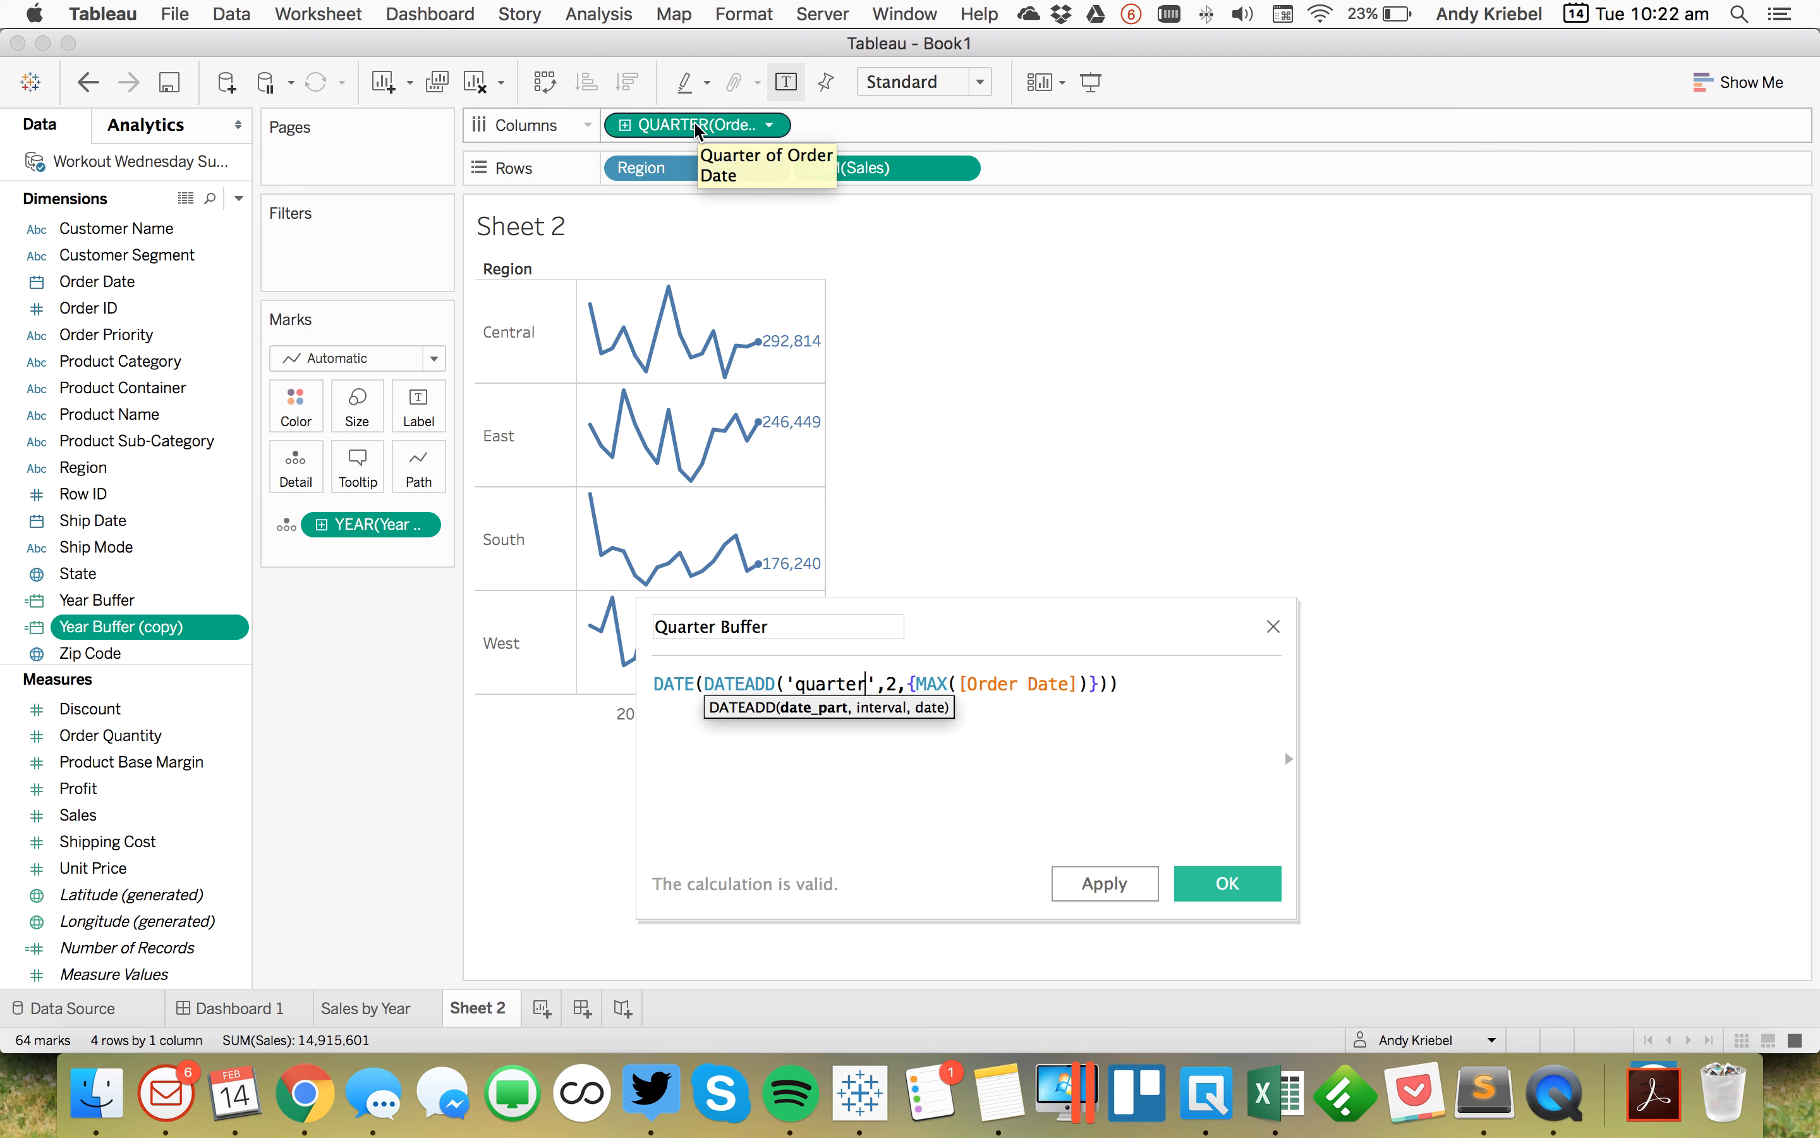
{"action": "left_click", "coordinate": [906, 698]}
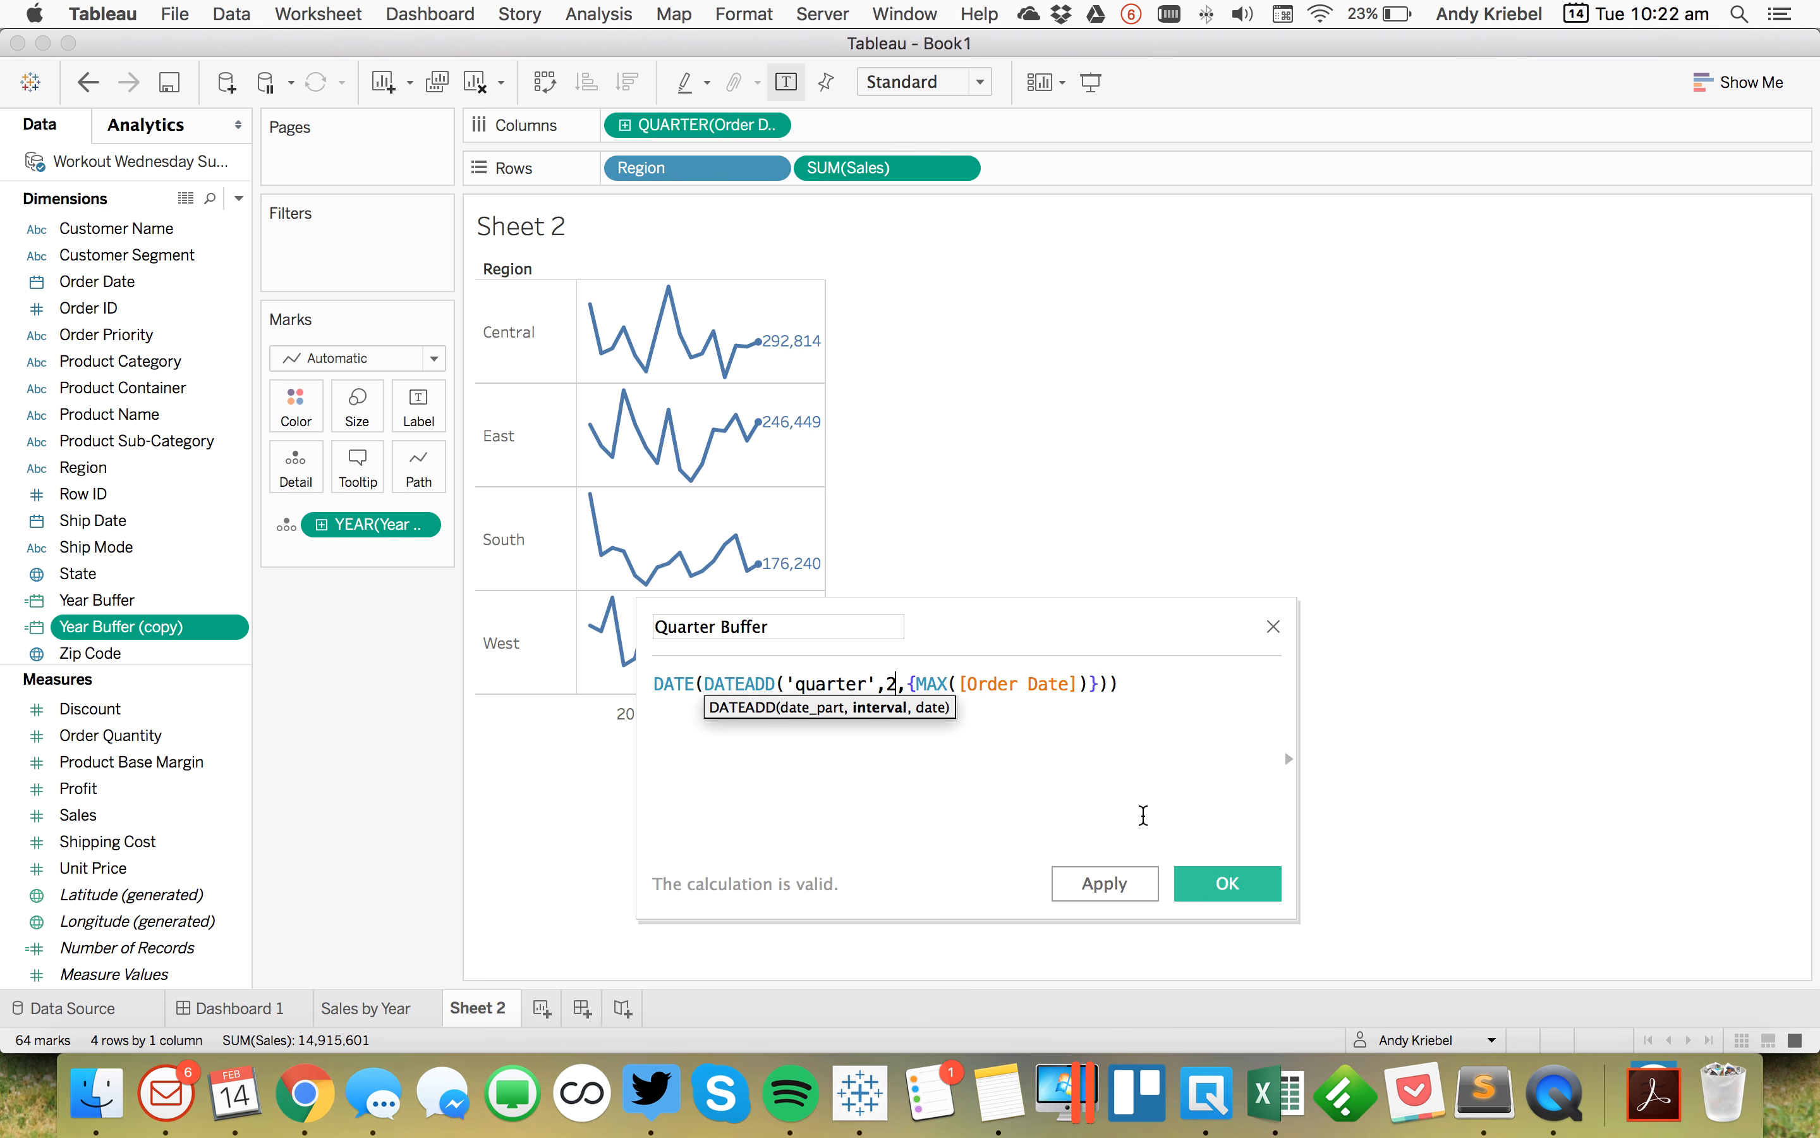
{"action": "left_click", "coordinate": [1225, 881]}
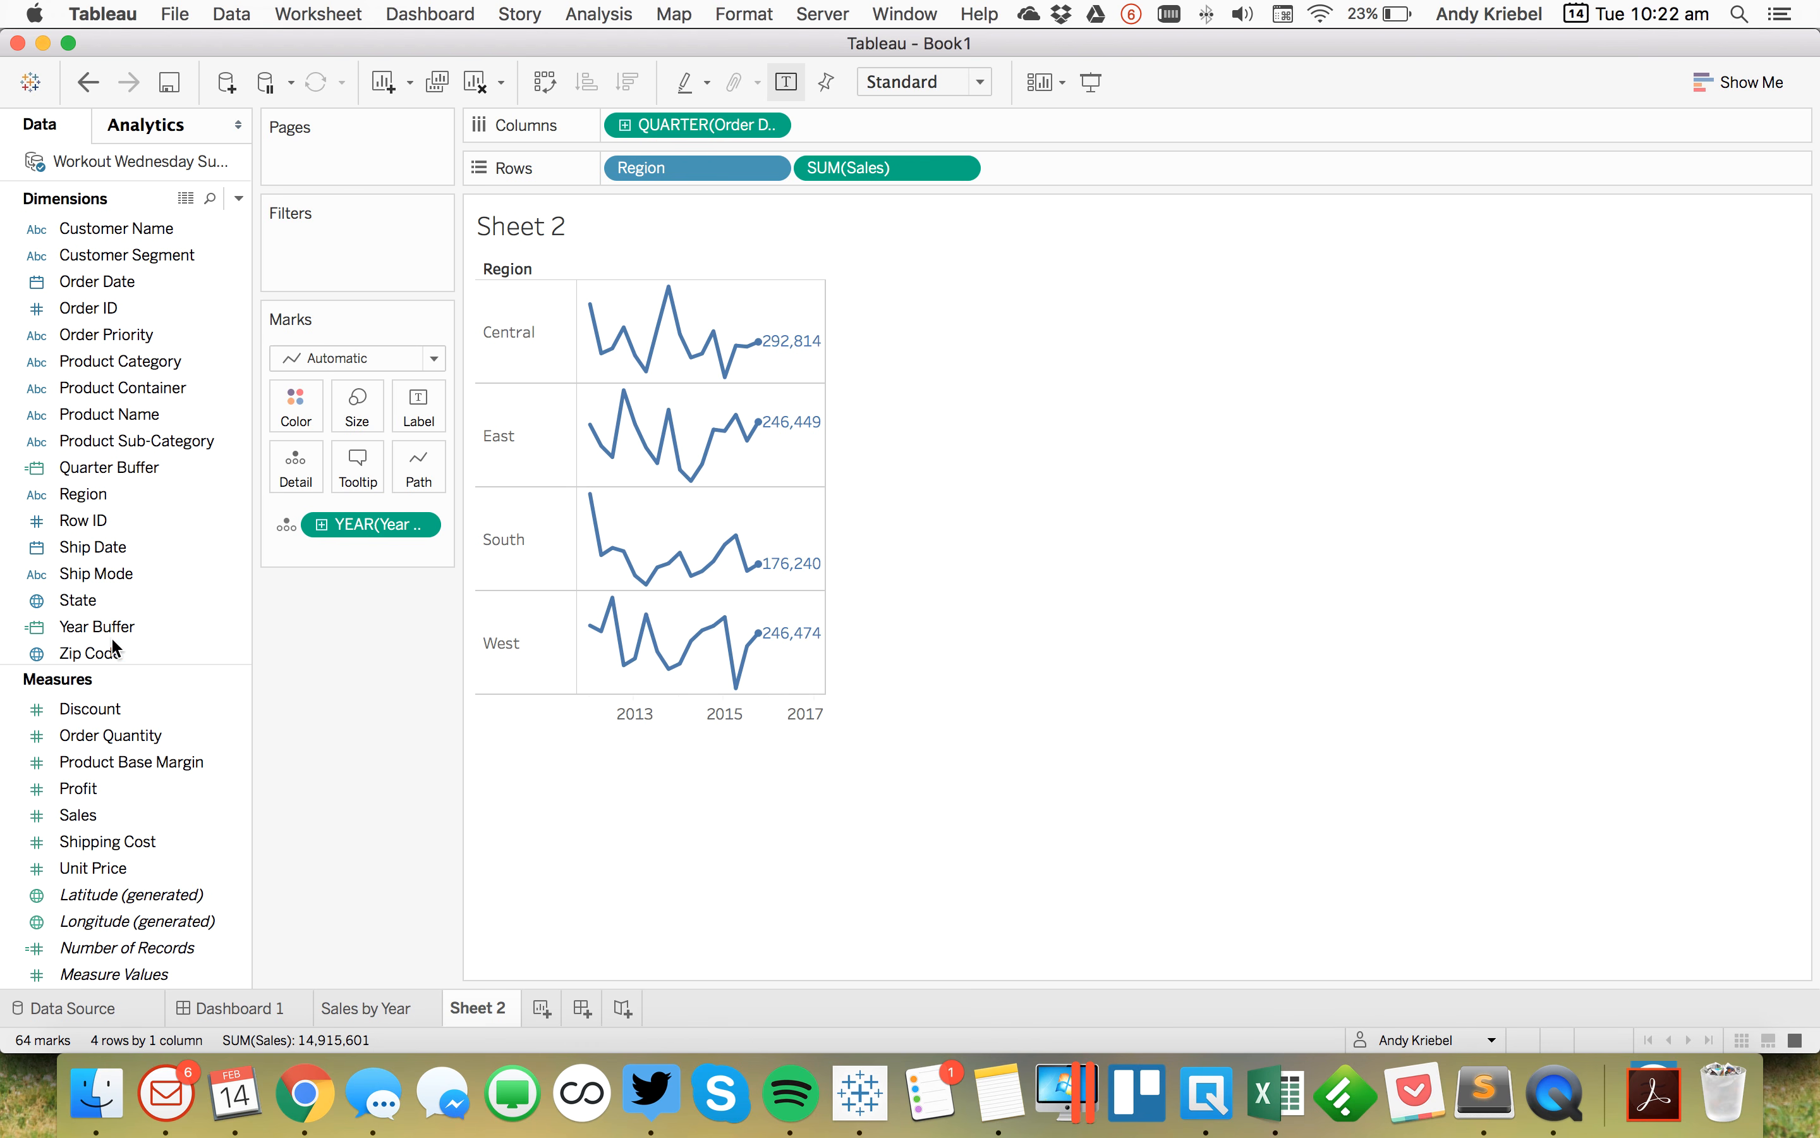
Step: Replace the Year Buffer detail field with Quarter Buffer and set it to continuous quarter
{"action": "scroll", "coordinate": [106, 616], "scroll_direction": "down", "scroll_amount": 2}
{"action": "left_click", "coordinate": [100, 416]}
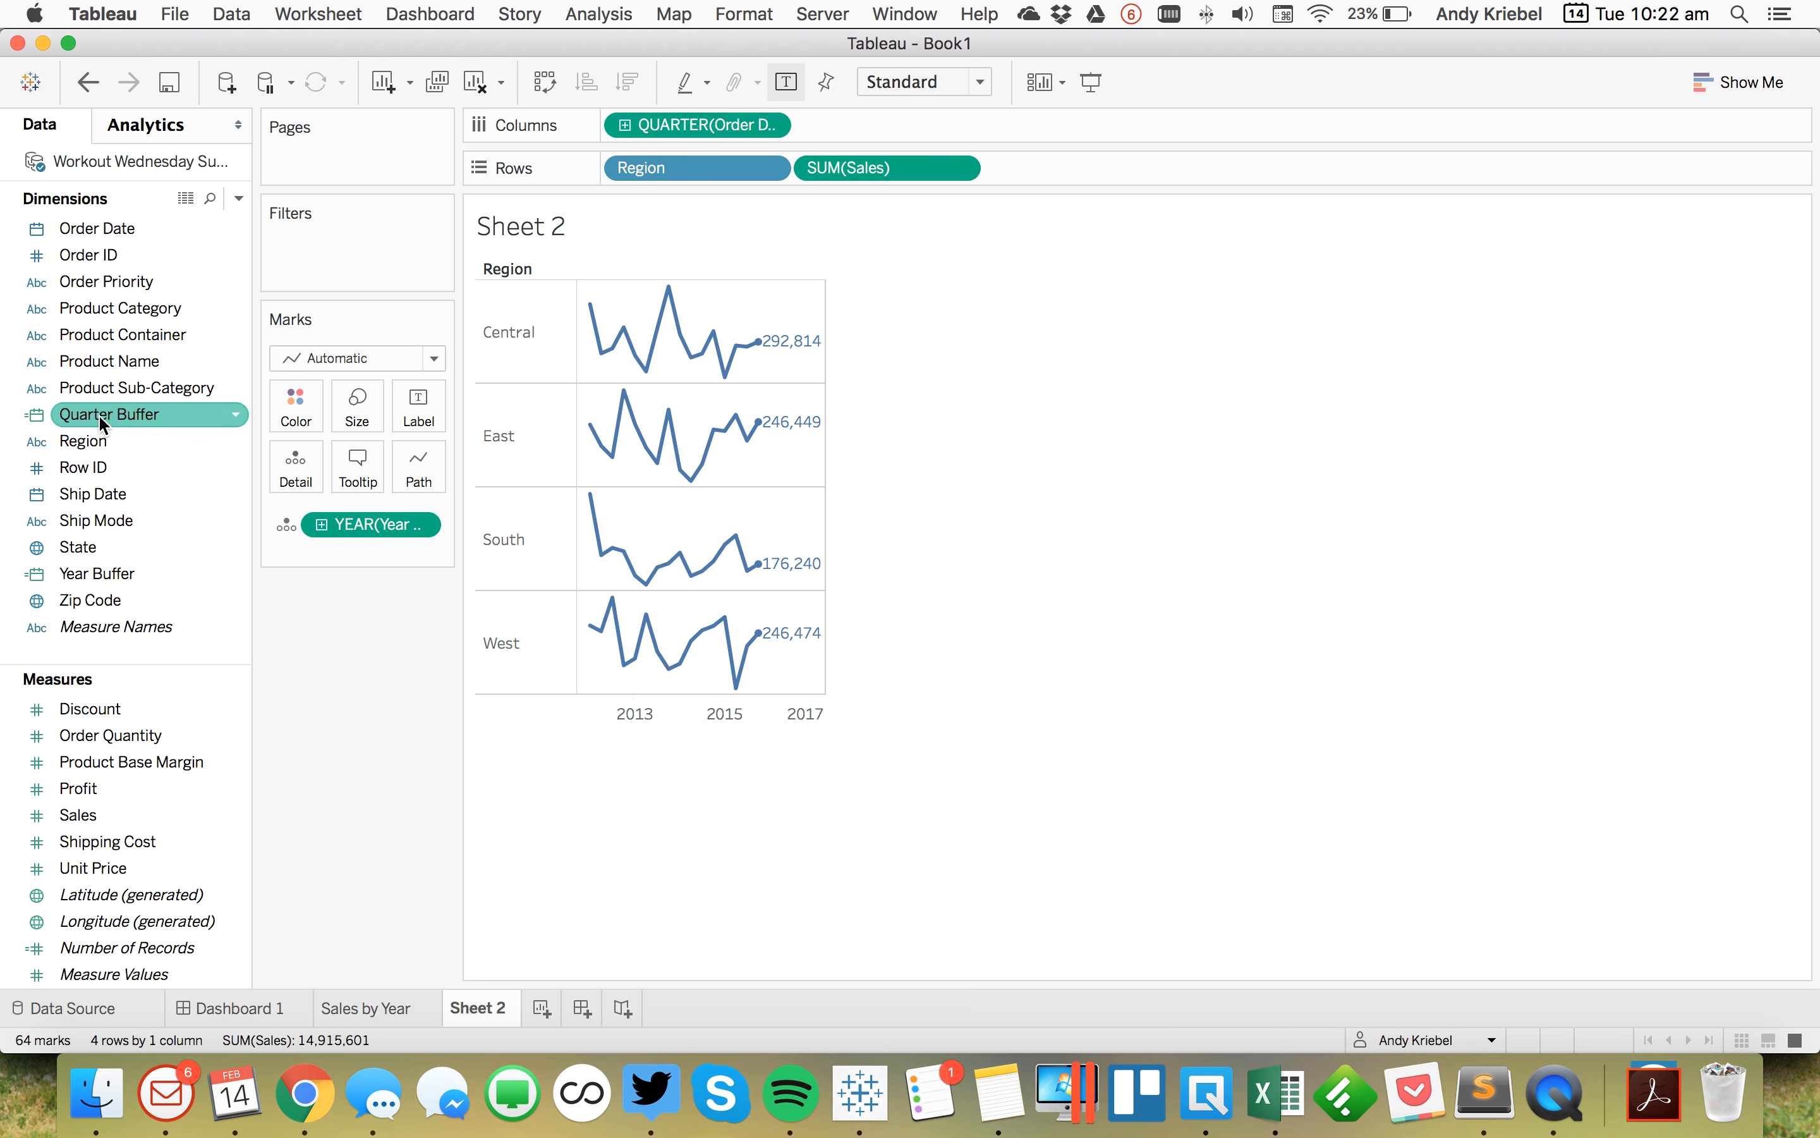
{"action": "left_click_drag", "start_coordinate": [100, 423], "coordinate": [411, 530]}
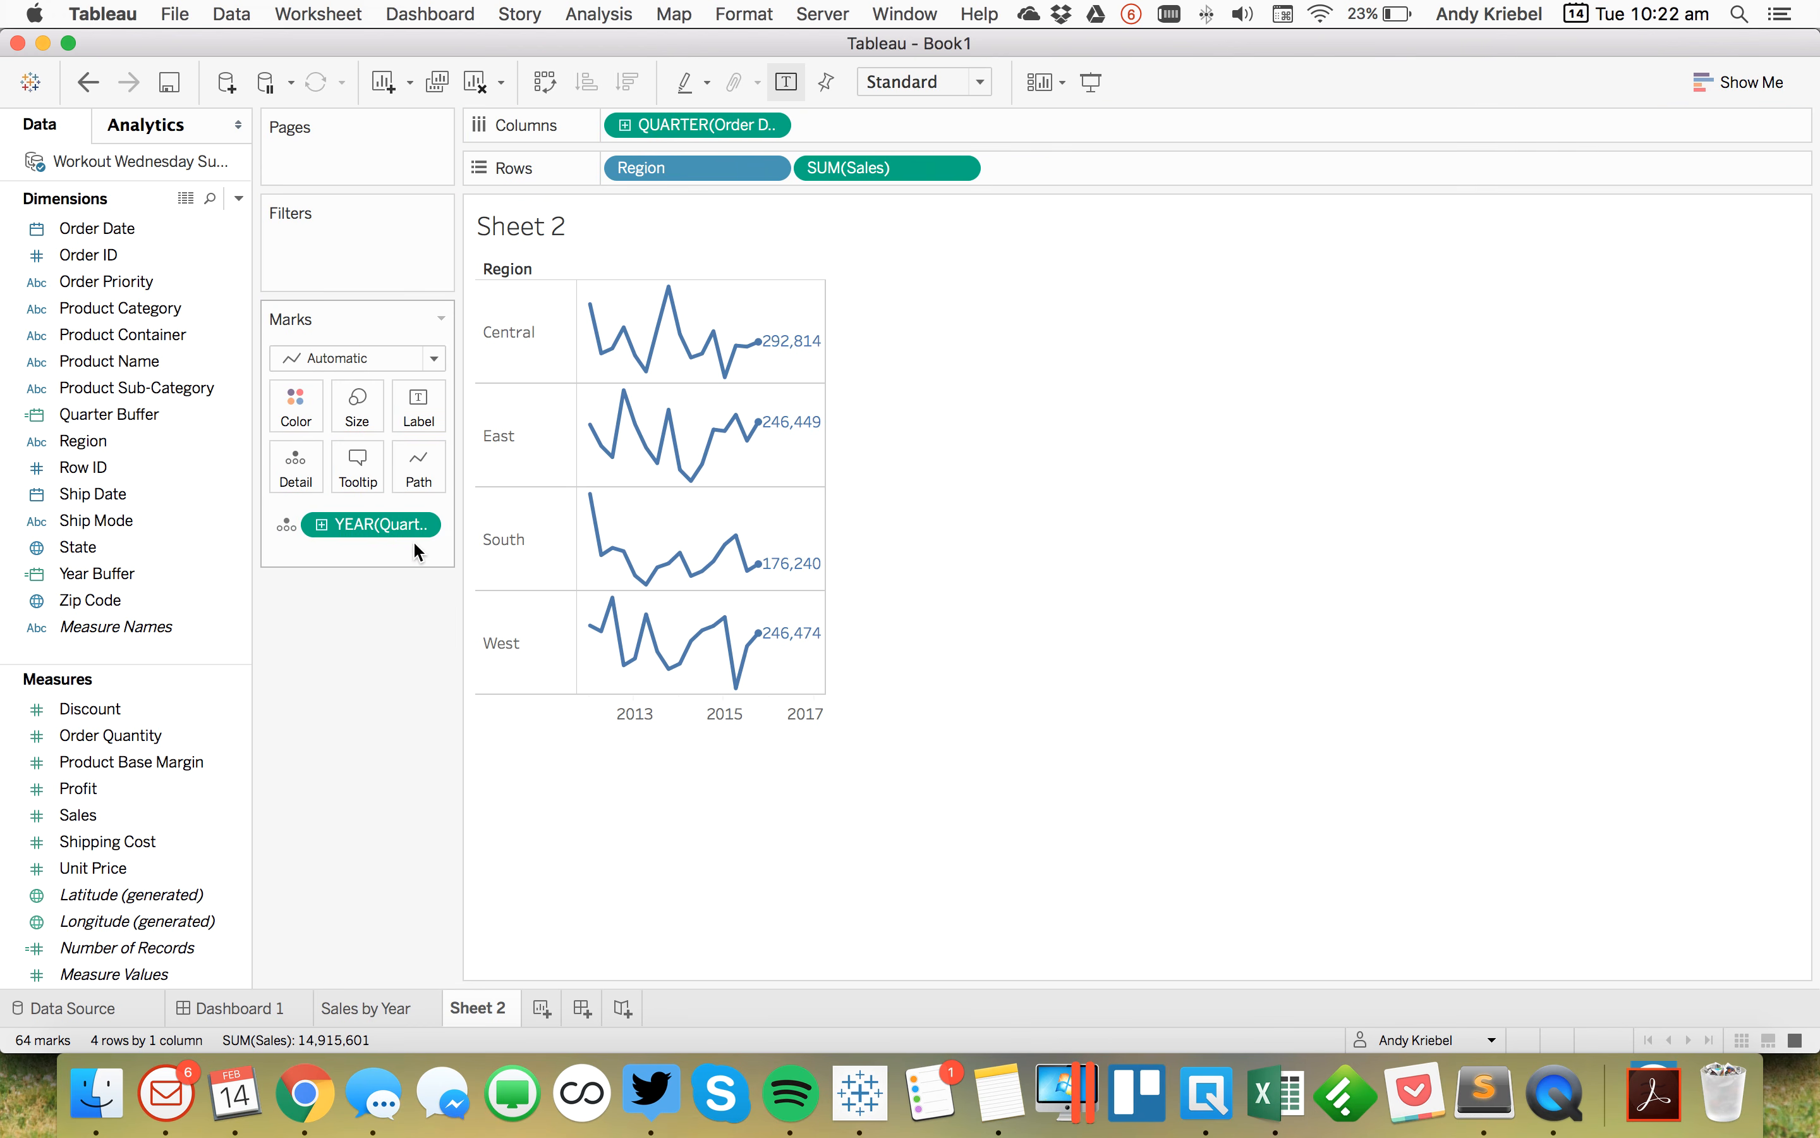
{"action": "left_click", "coordinate": [419, 524]}
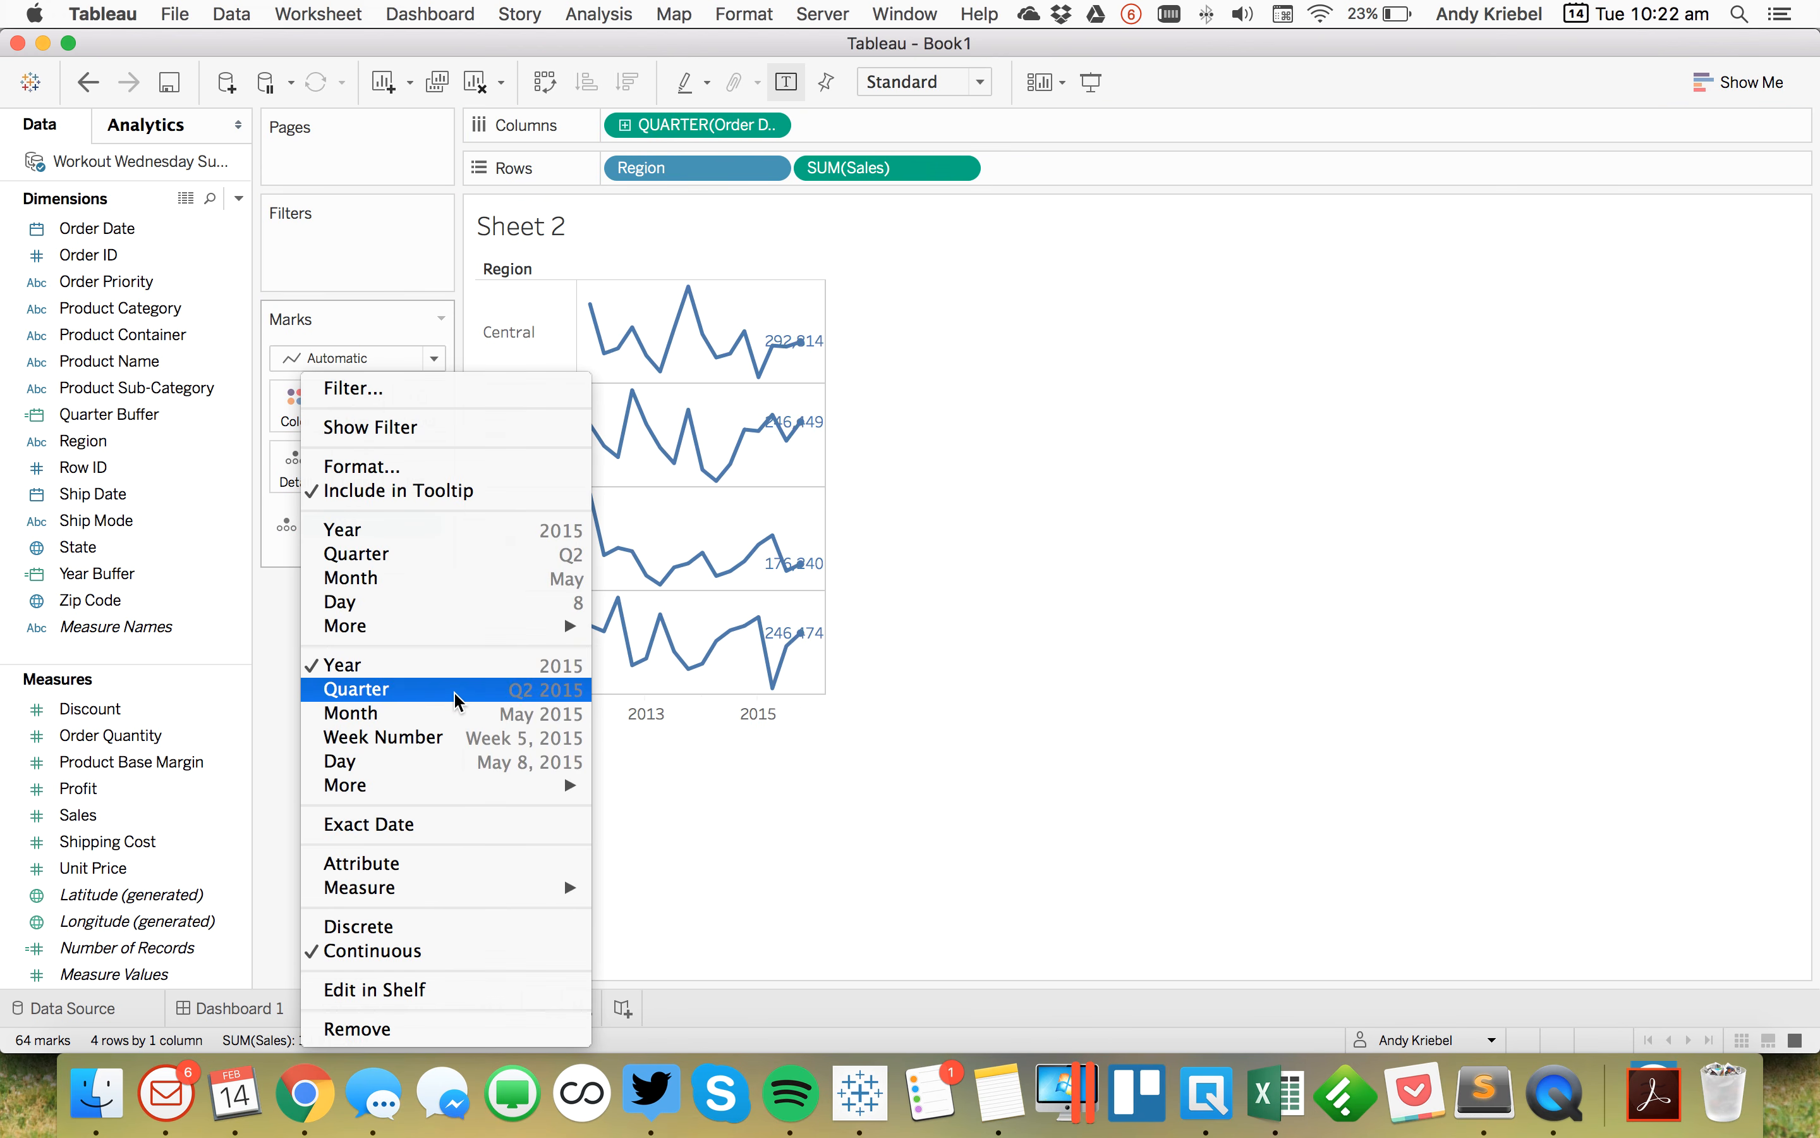
{"action": "left_click", "coordinate": [303, 692]}
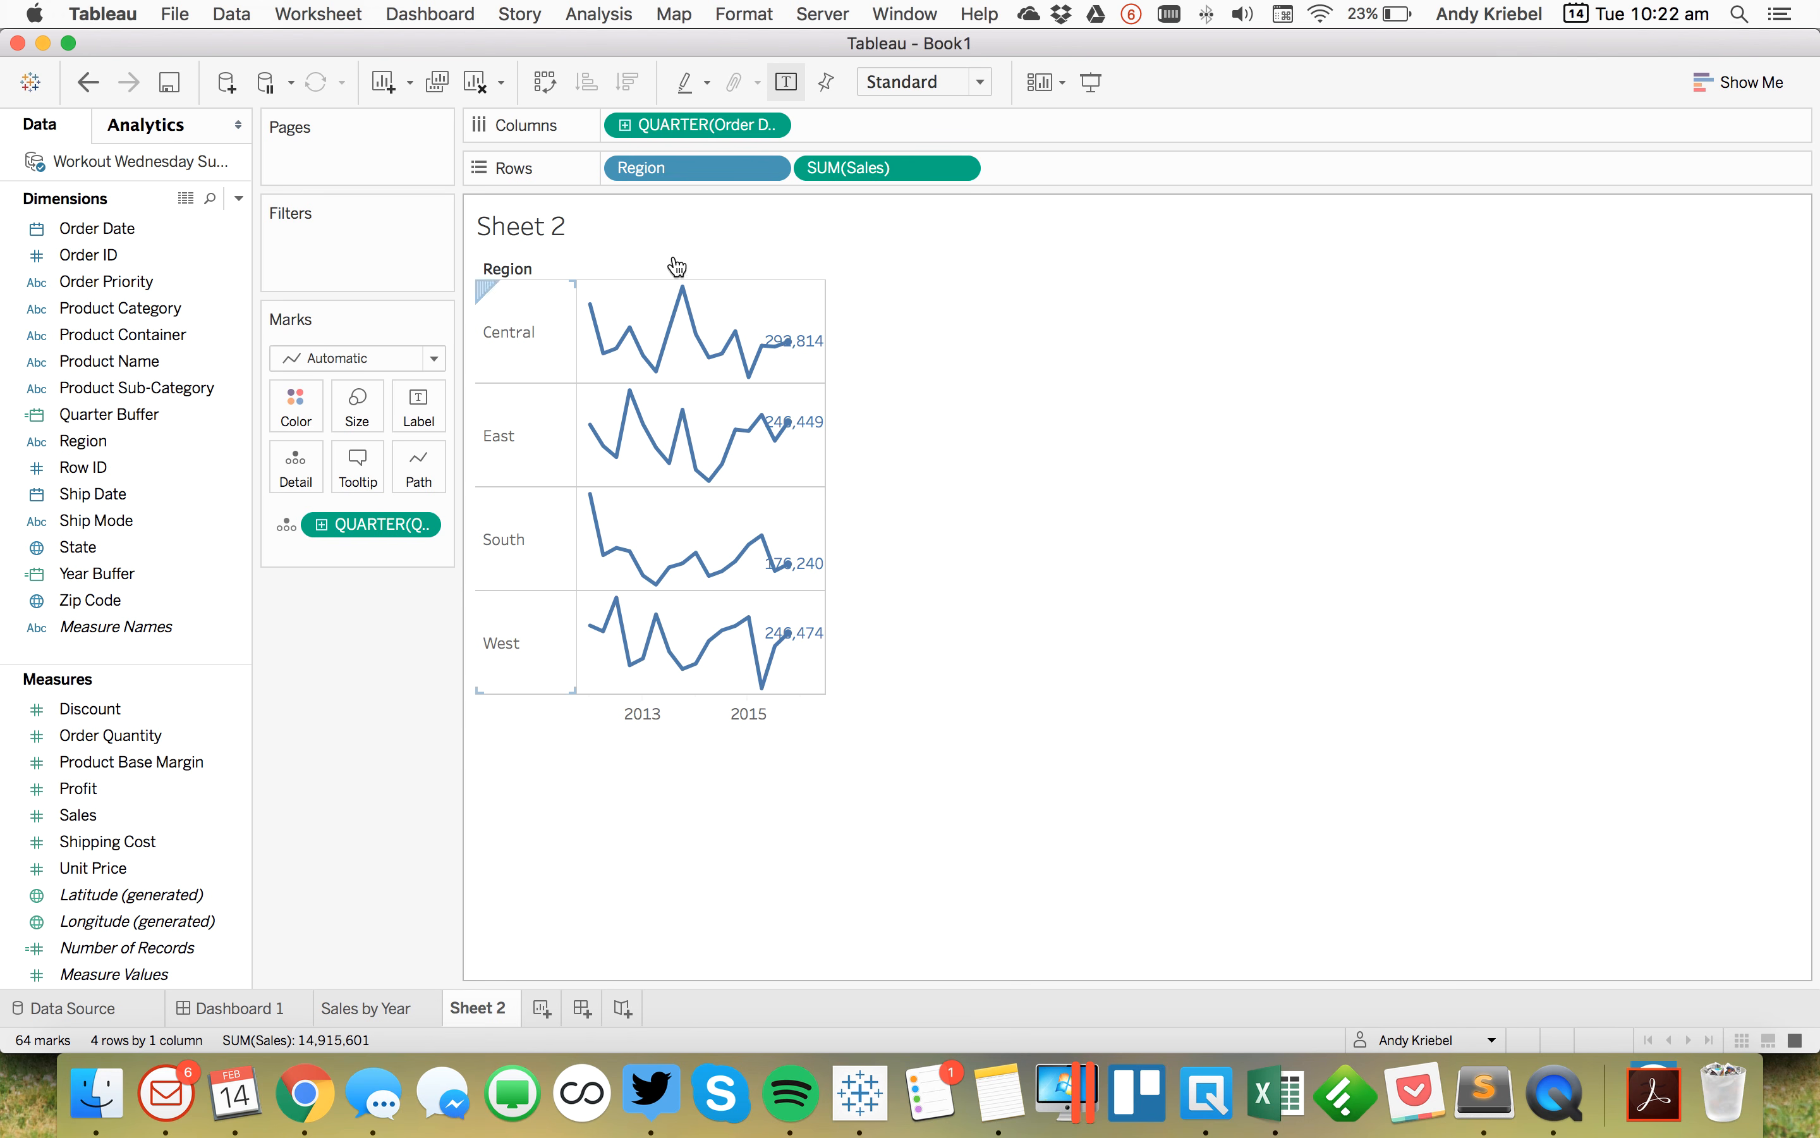
Step: Add a per-pane reference line at the minimum of Quarter Buffer with no label, no line, and no recalculated line
{"action": "mouse_move", "coordinate": [779, 618]}
{"action": "right_click", "coordinate": [680, 715]}
{"action": "left_click", "coordinate": [755, 907]}
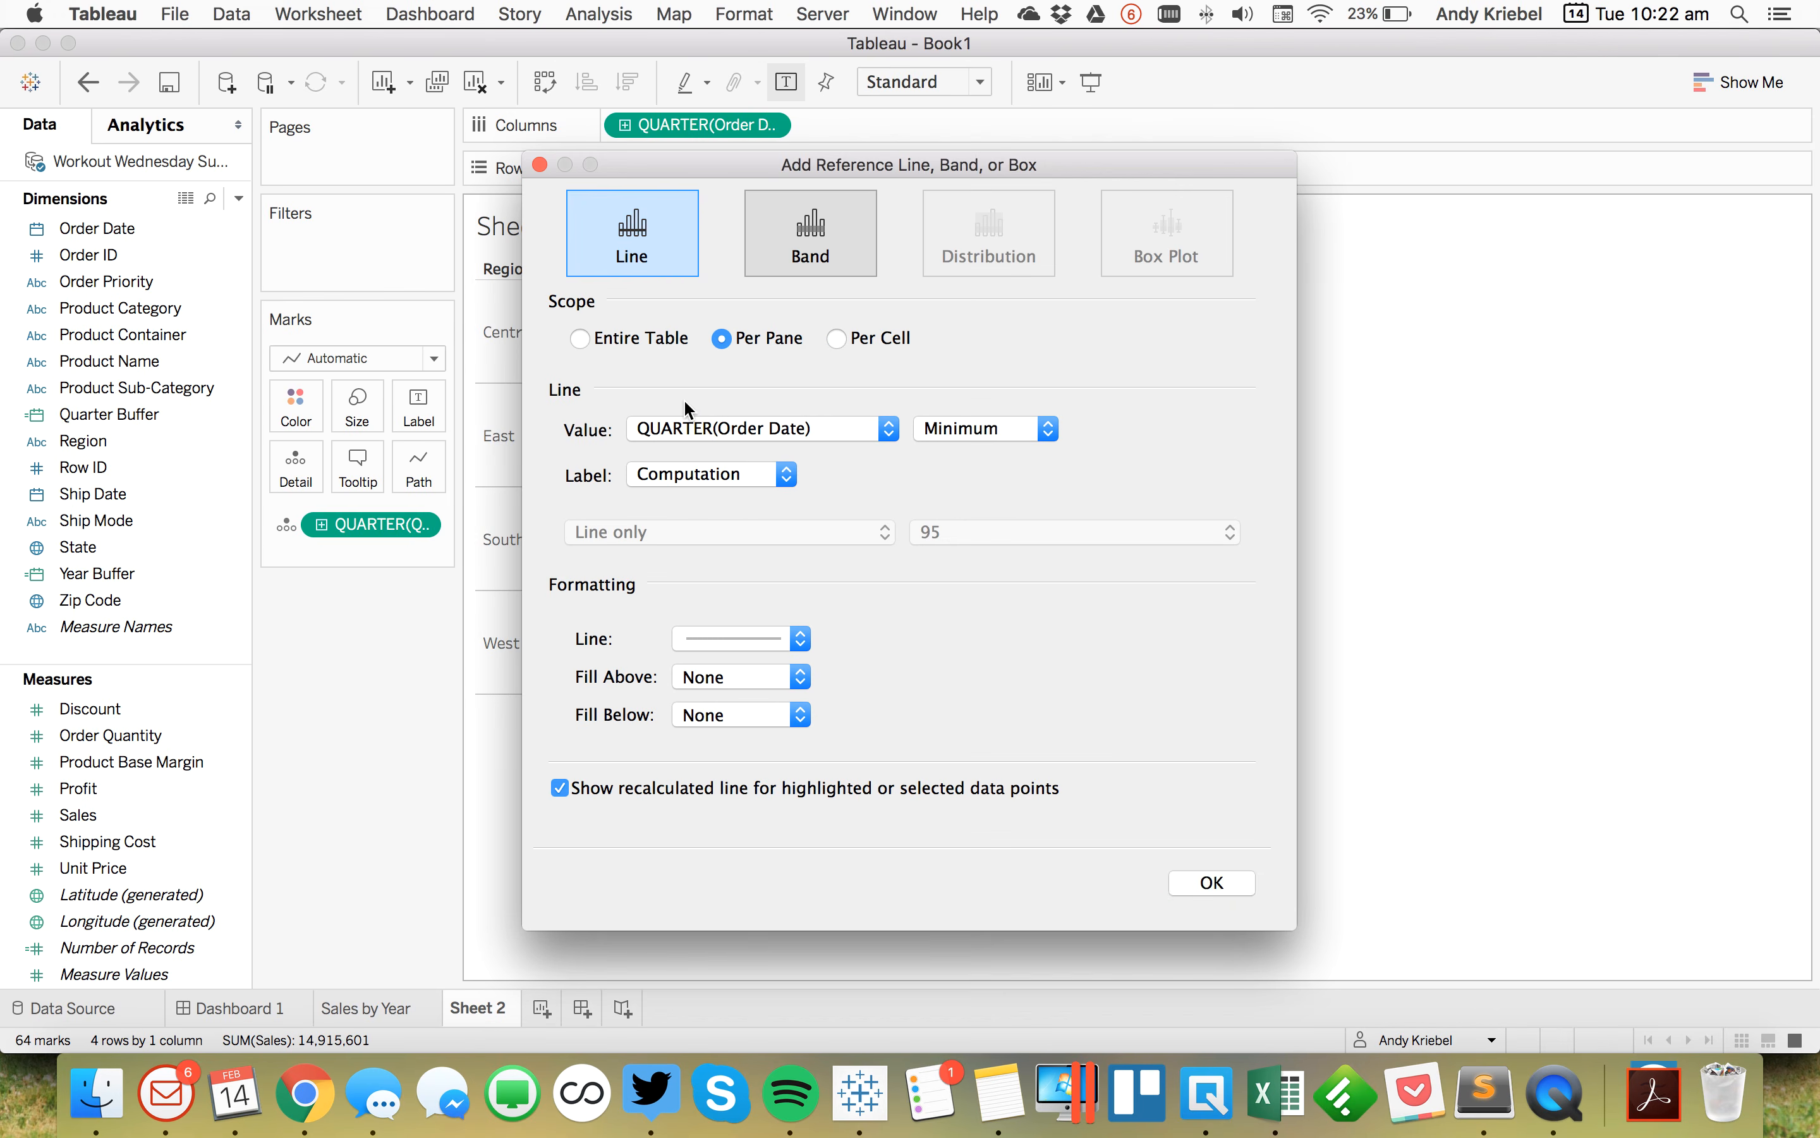
{"action": "left_click", "coordinate": [652, 426]}
{"action": "left_click", "coordinate": [677, 458]}
{"action": "left_click", "coordinate": [681, 474]}
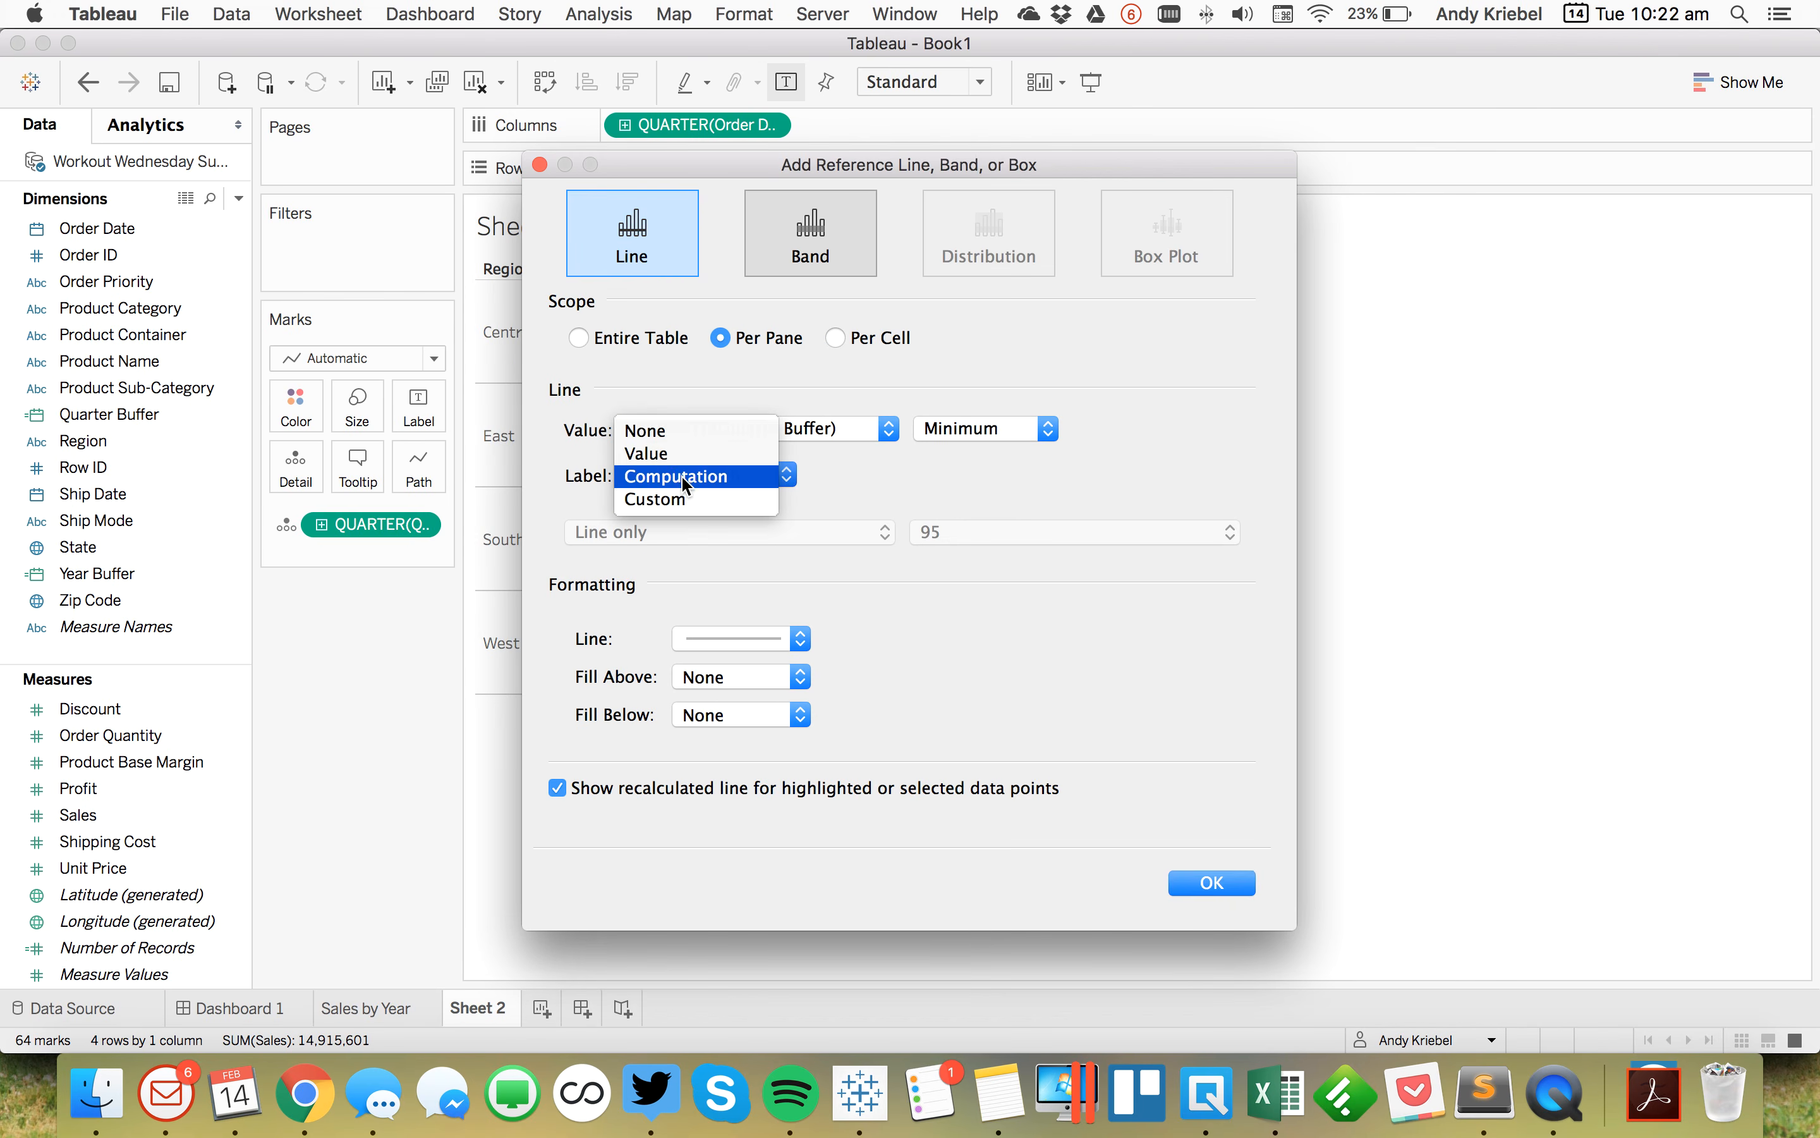
{"action": "left_click", "coordinate": [670, 422]}
{"action": "left_click", "coordinate": [726, 635]}
{"action": "left_click", "coordinate": [728, 661]}
{"action": "left_click", "coordinate": [642, 790]}
{"action": "left_click", "coordinate": [1191, 888]}
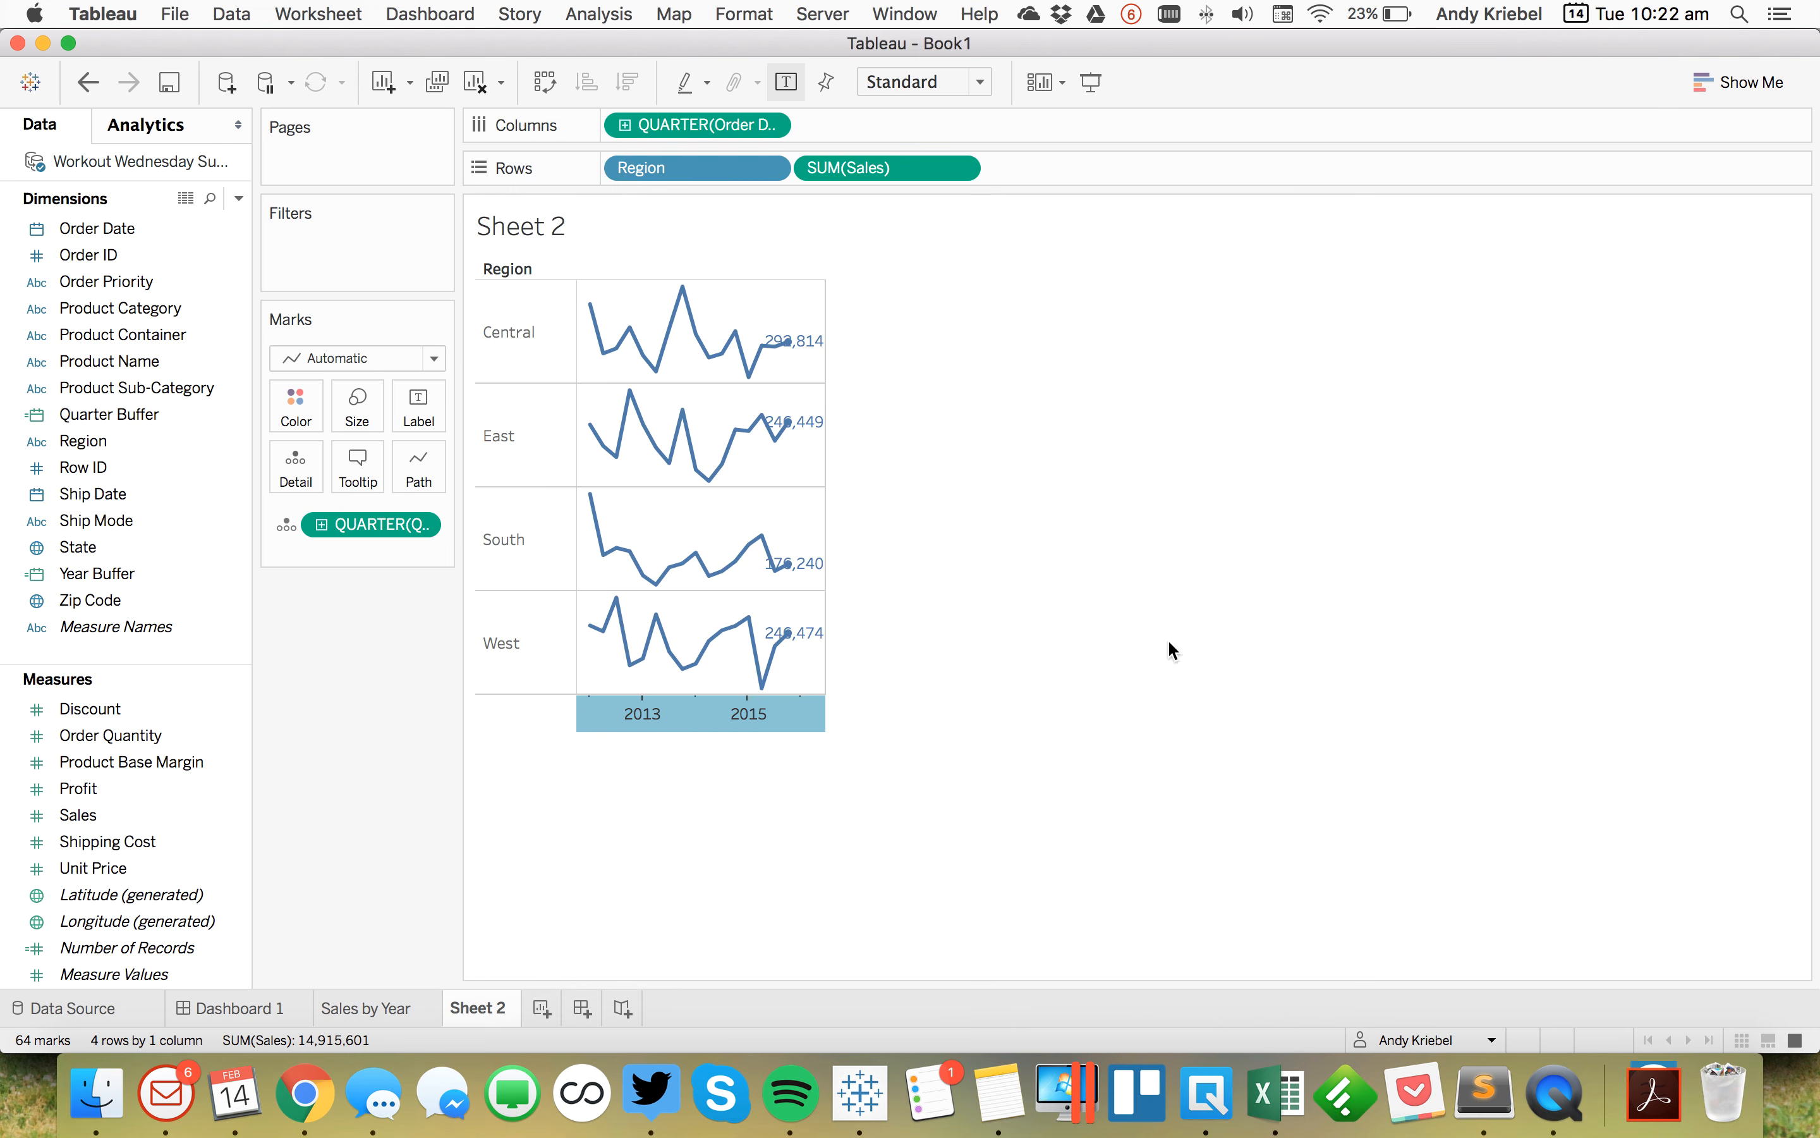
Step: Edit Quarter Buffer so its formula adds 6 quarters instead of 2
{"action": "mouse_move", "coordinate": [804, 685]}
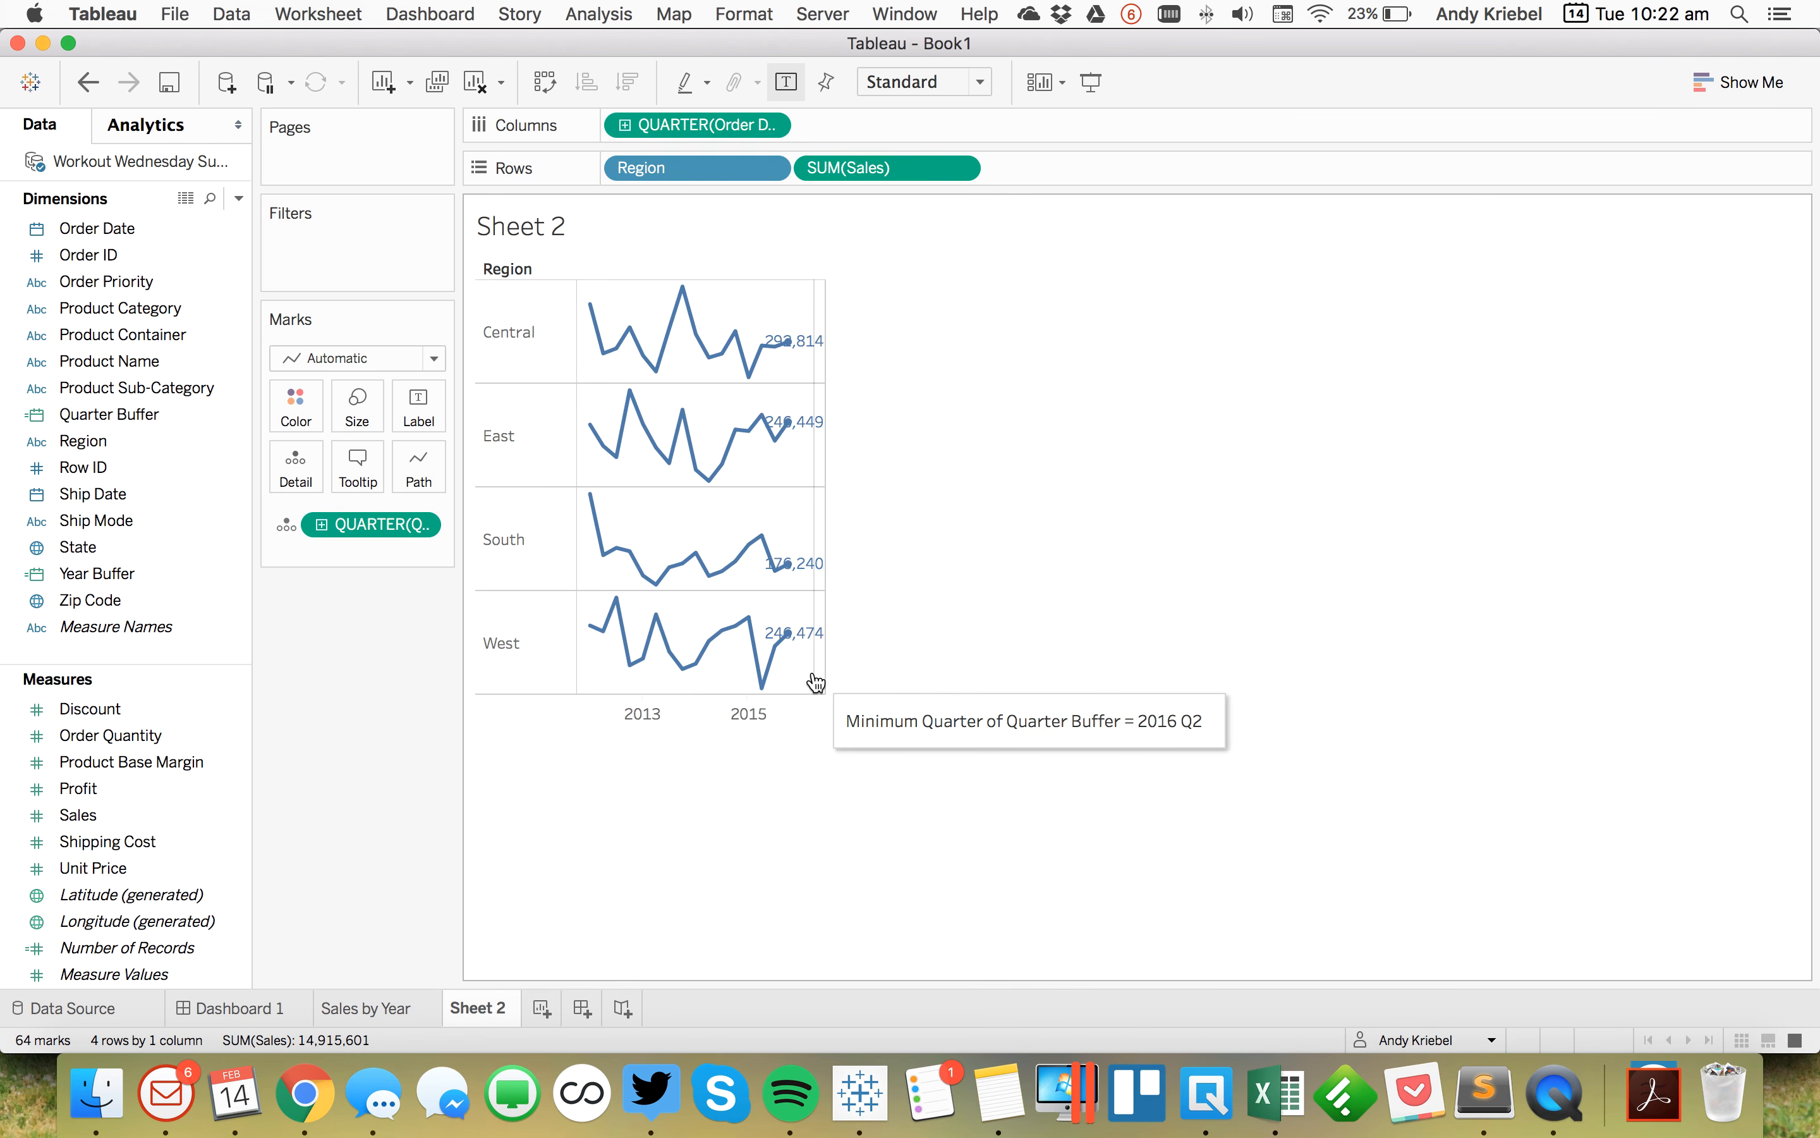
{"action": "left_click", "coordinate": [110, 420]}
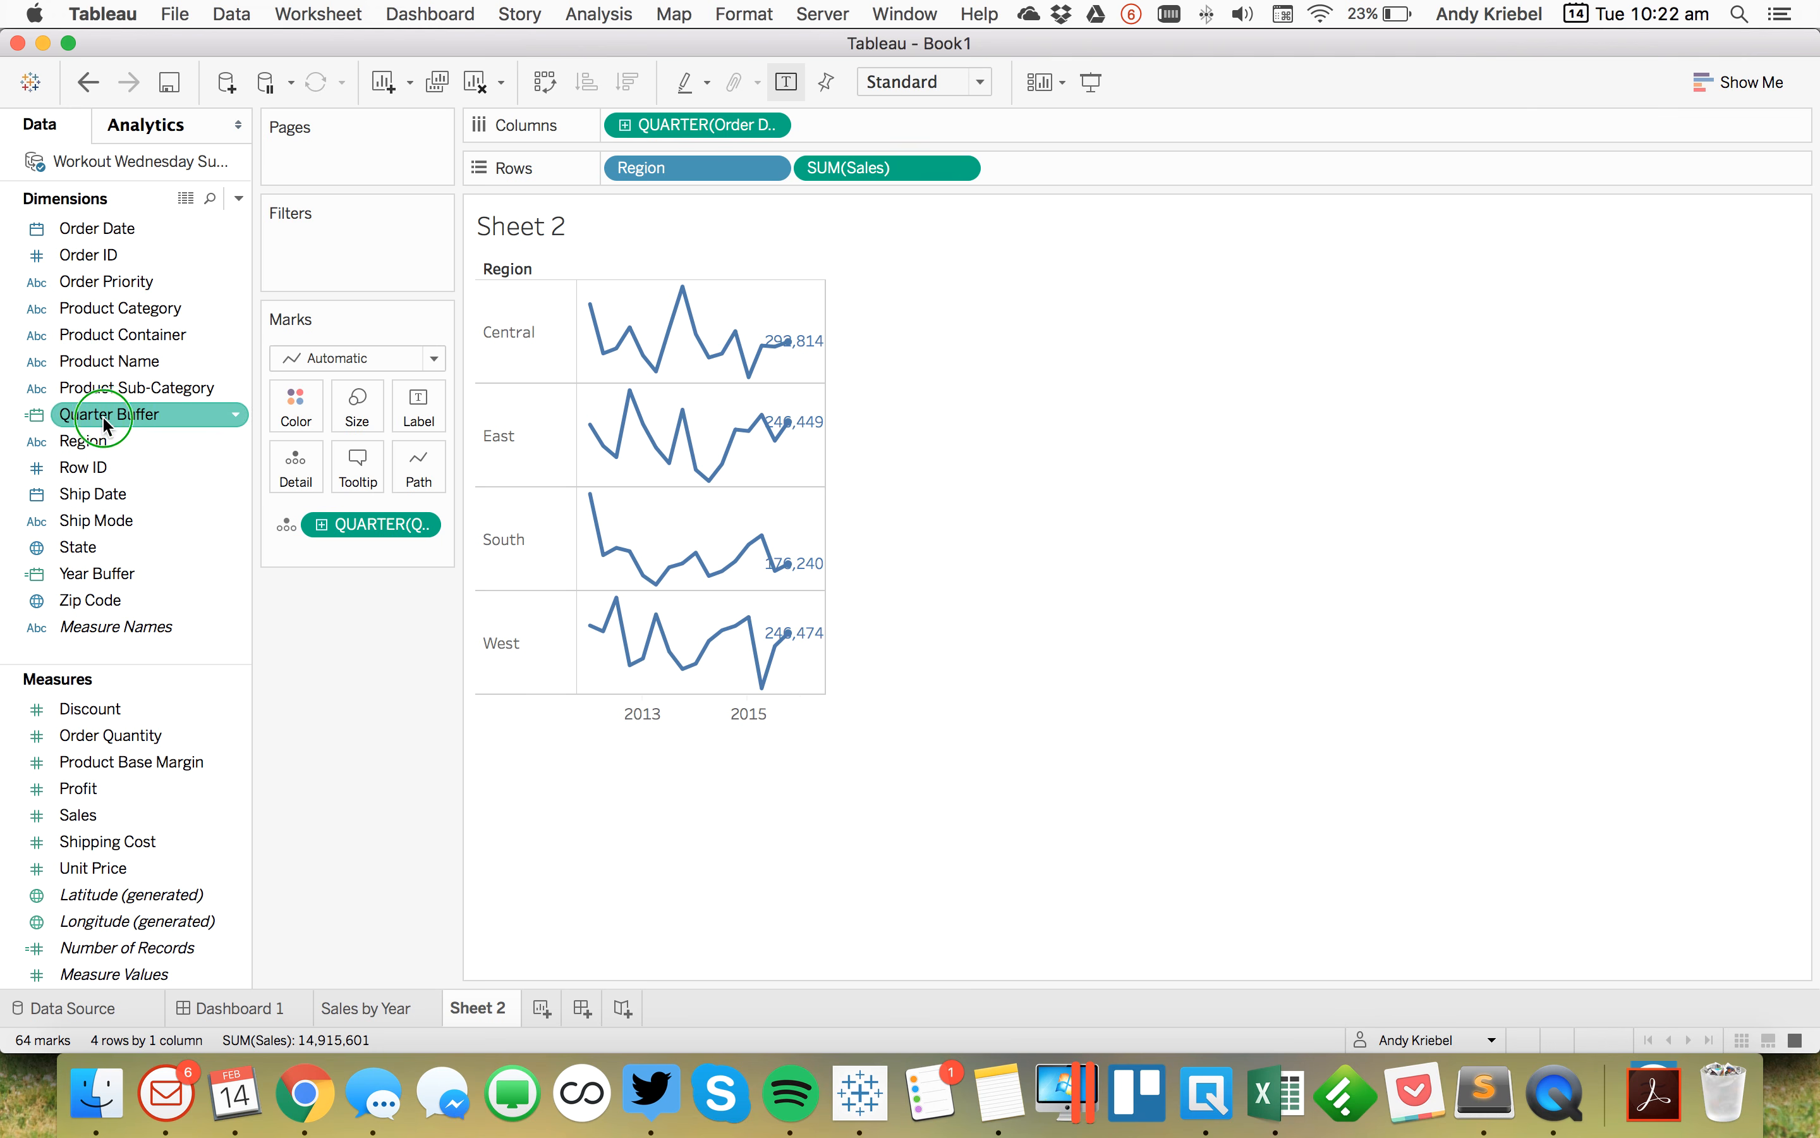
{"action": "right_click", "coordinate": [110, 418]}
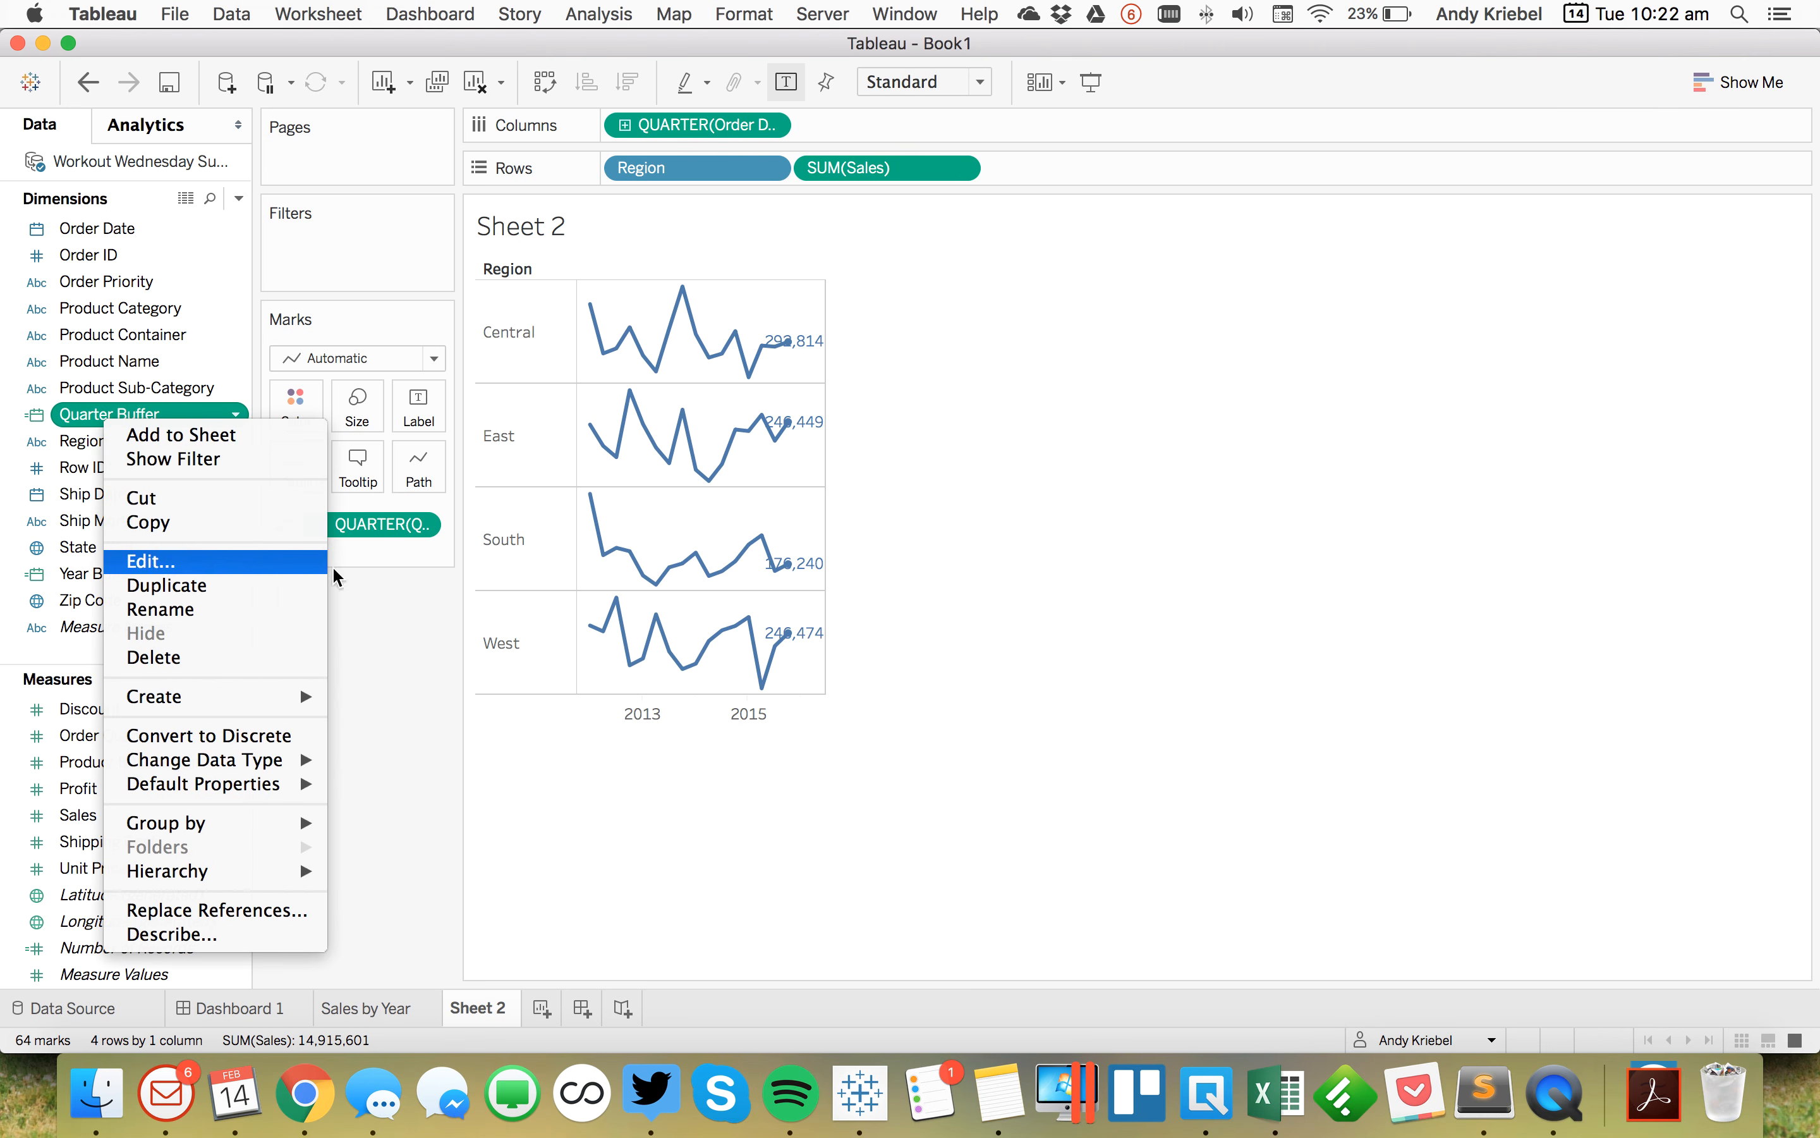
{"action": "left_click", "coordinate": [150, 561]}
{"action": "left_click_drag", "start_coordinate": [959, 621], "coordinate": [1263, 506]}
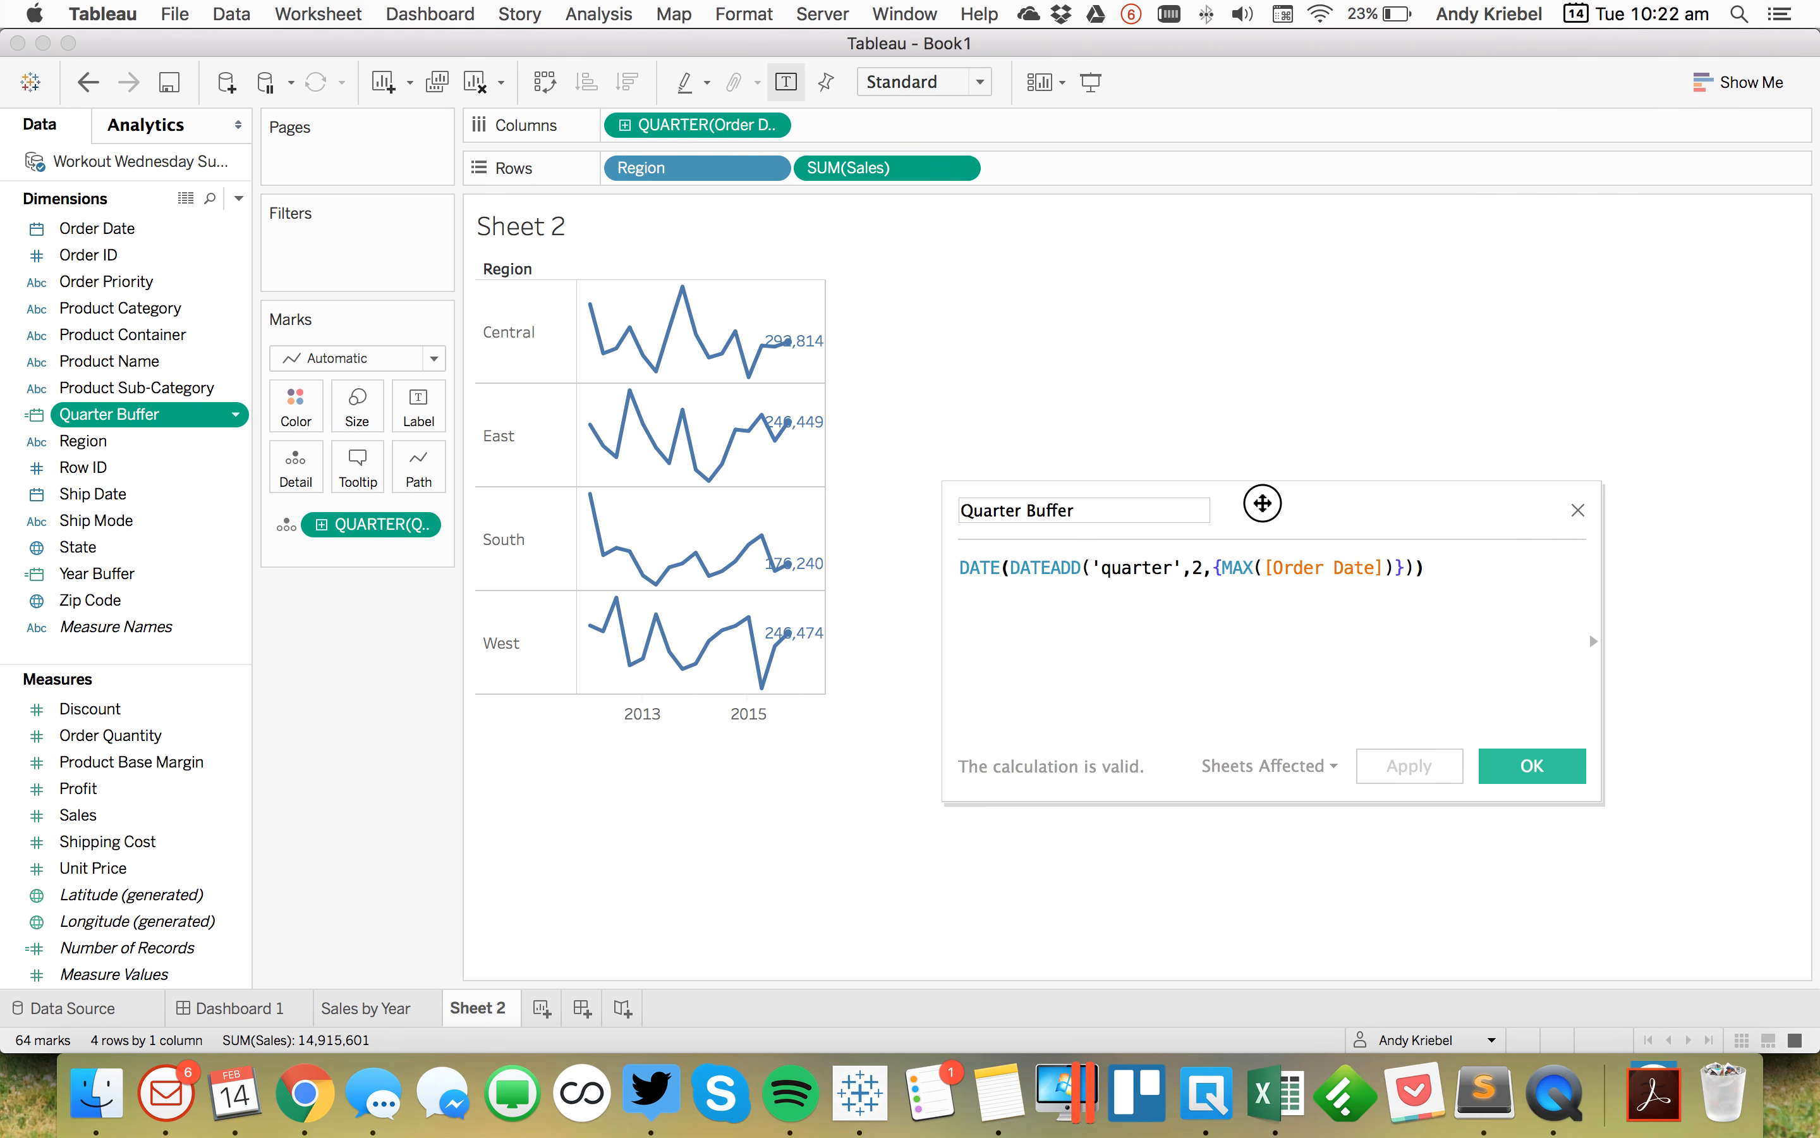
{"action": "left_click", "coordinate": [1200, 570]}
{"action": "key", "text": "BackSpace"}
{"action": "type", "text": "6"}
{"action": "left_click", "coordinate": [1385, 771]}
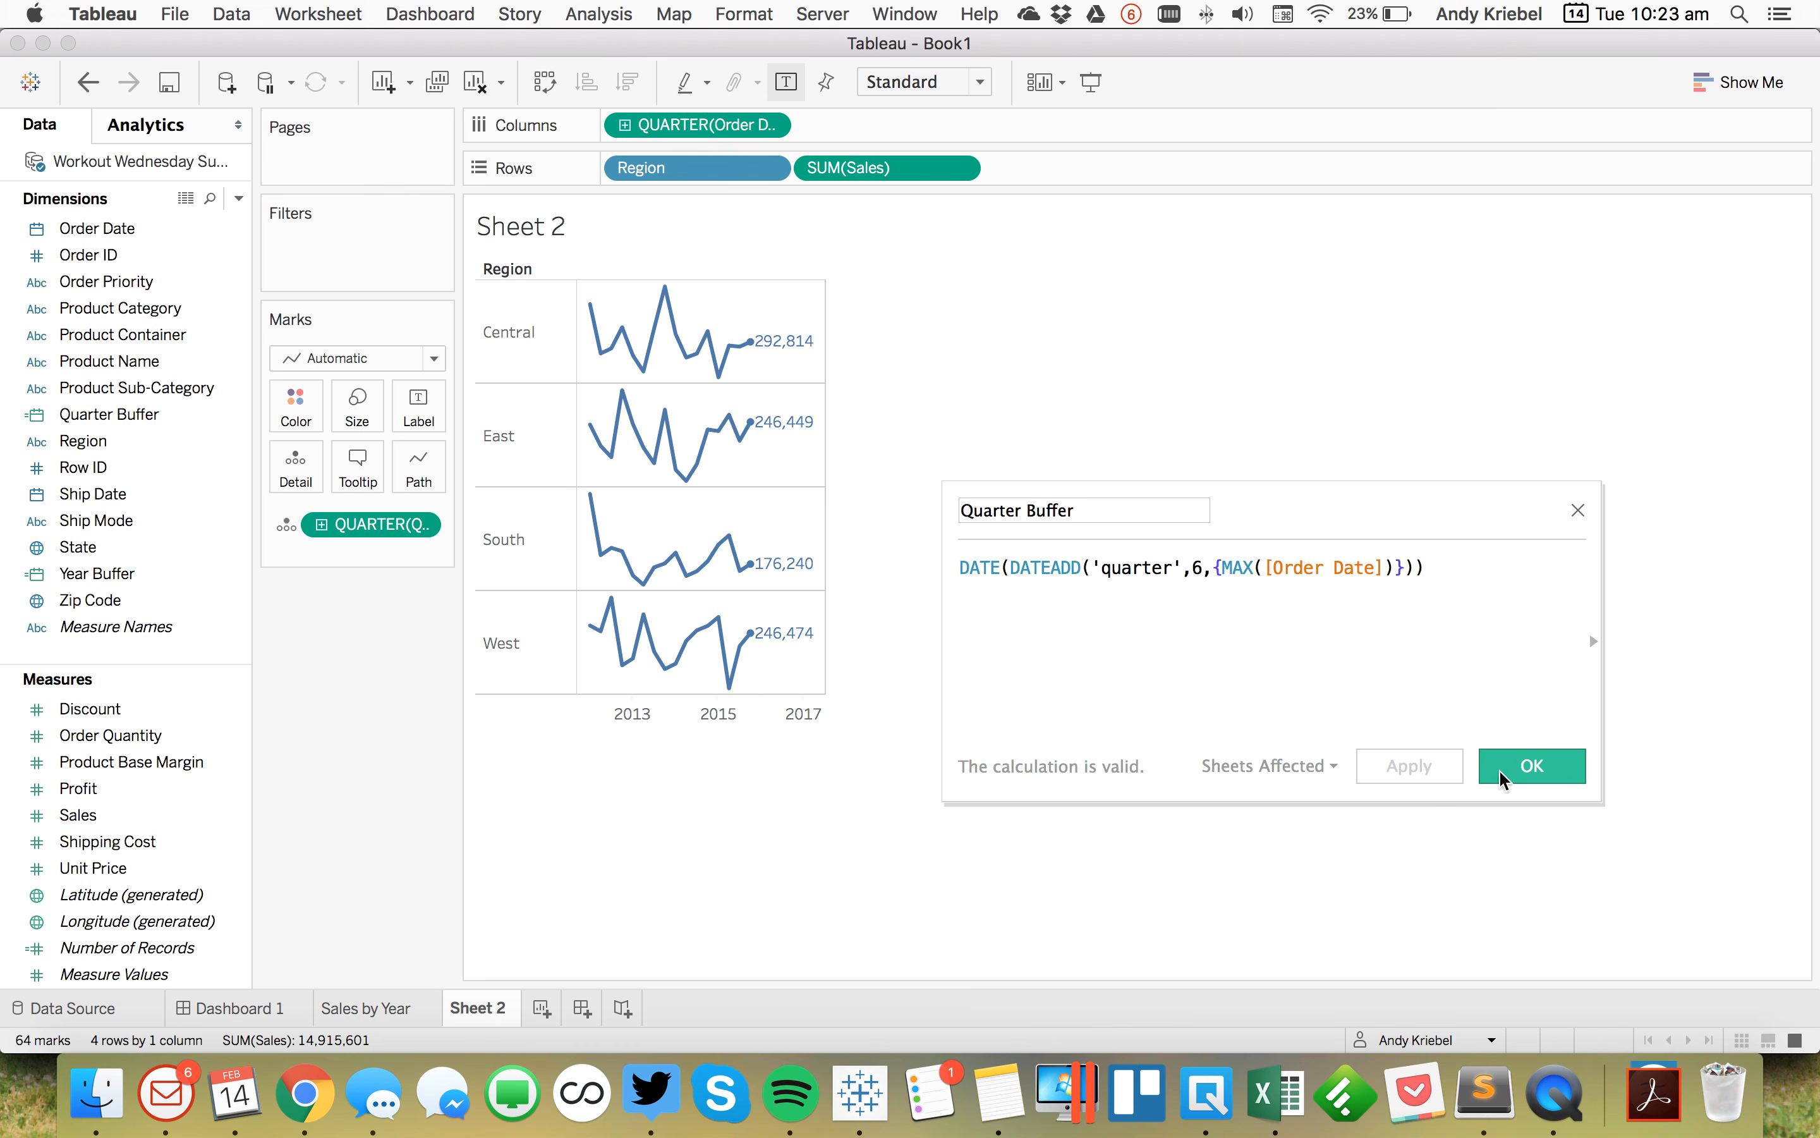
{"action": "left_click", "coordinate": [1526, 771]}
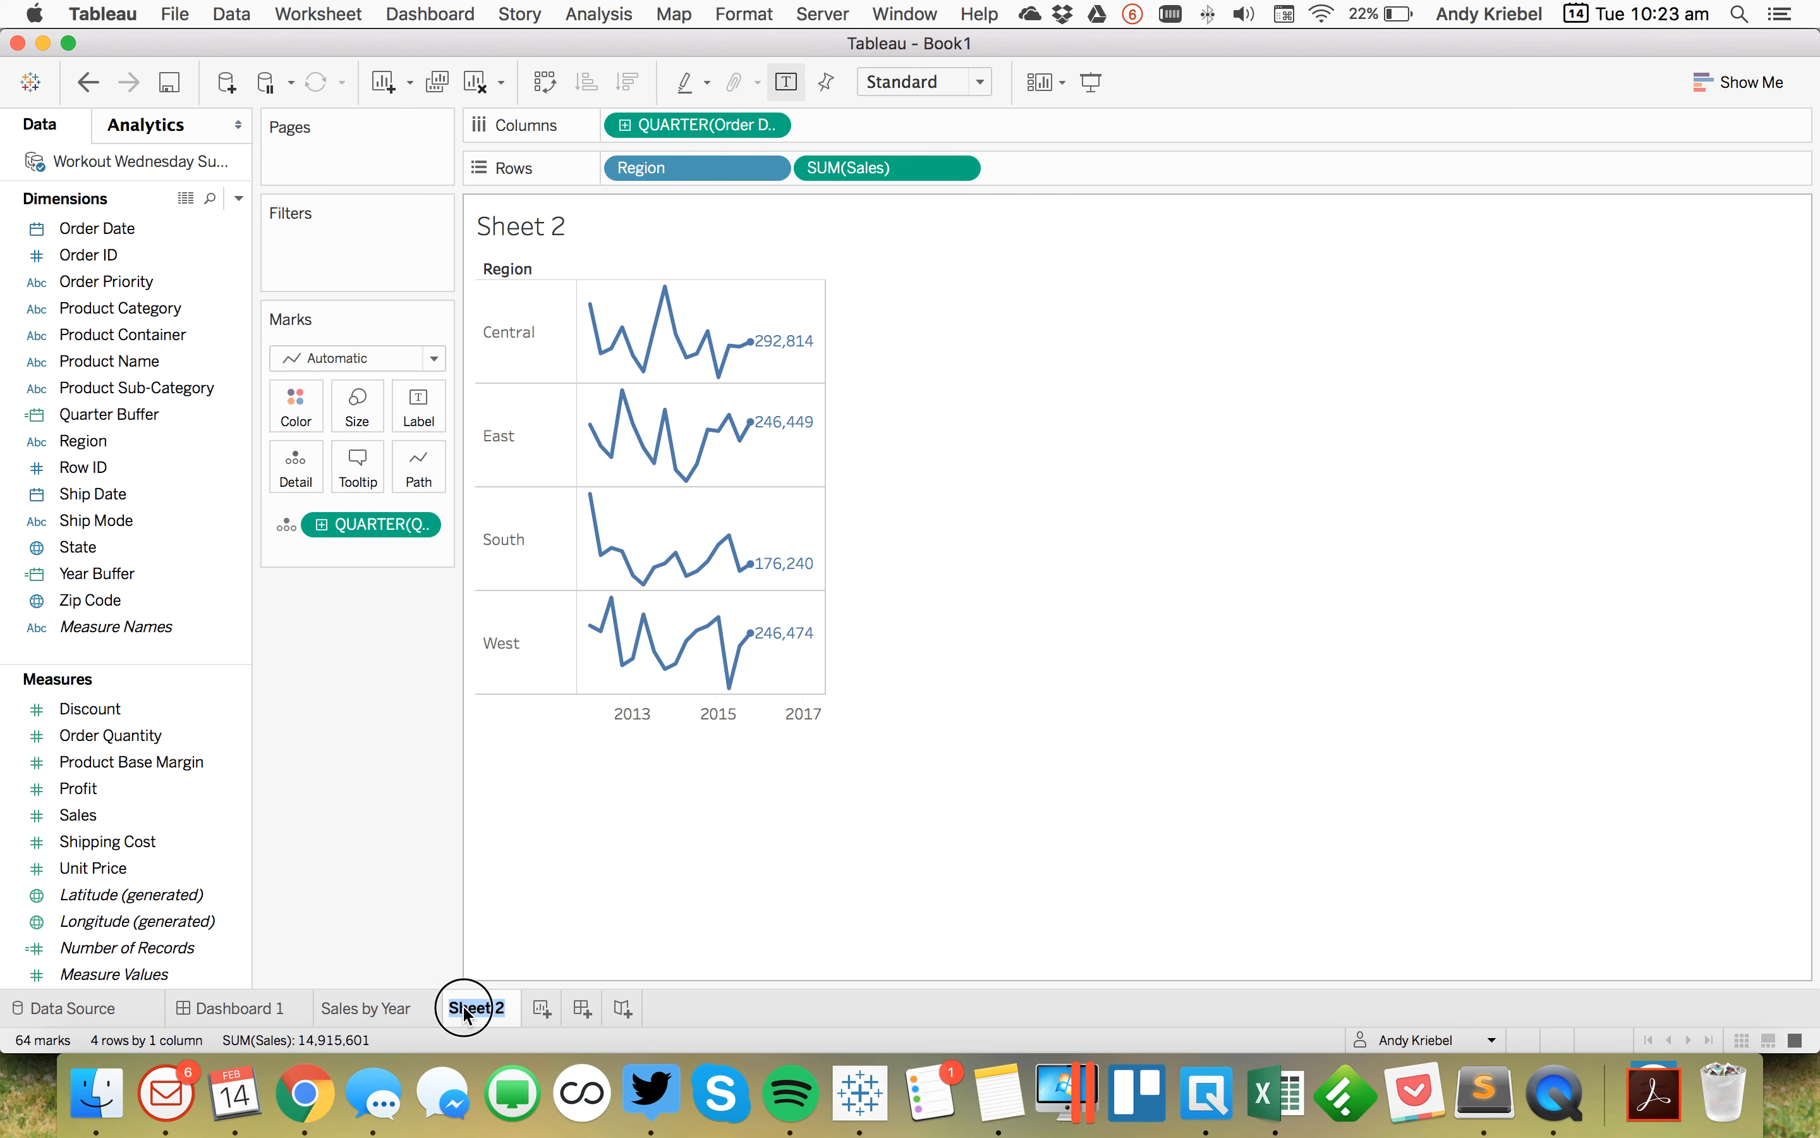
Step: Rename the sheet as Sales by Quarter
{"action": "type", "text": "Sales by Quarter"}
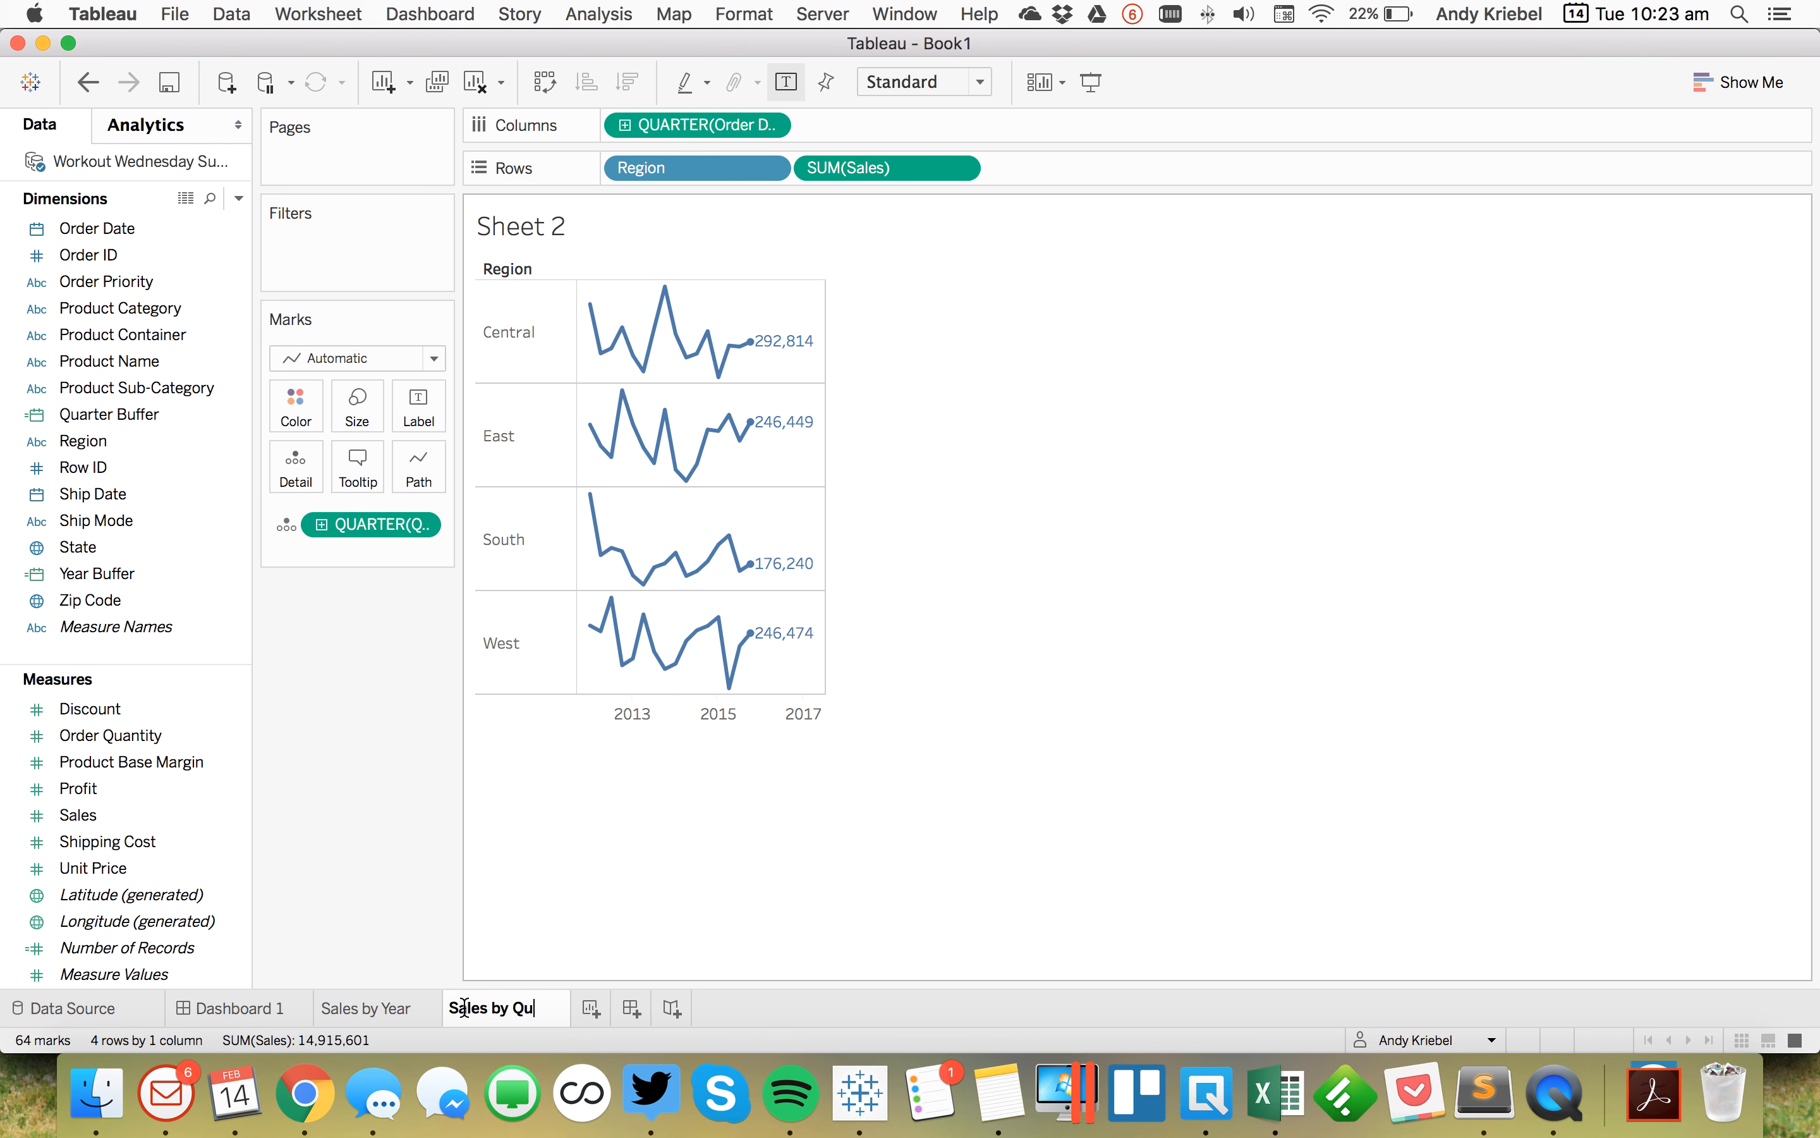
{"action": "key", "text": "Return"}
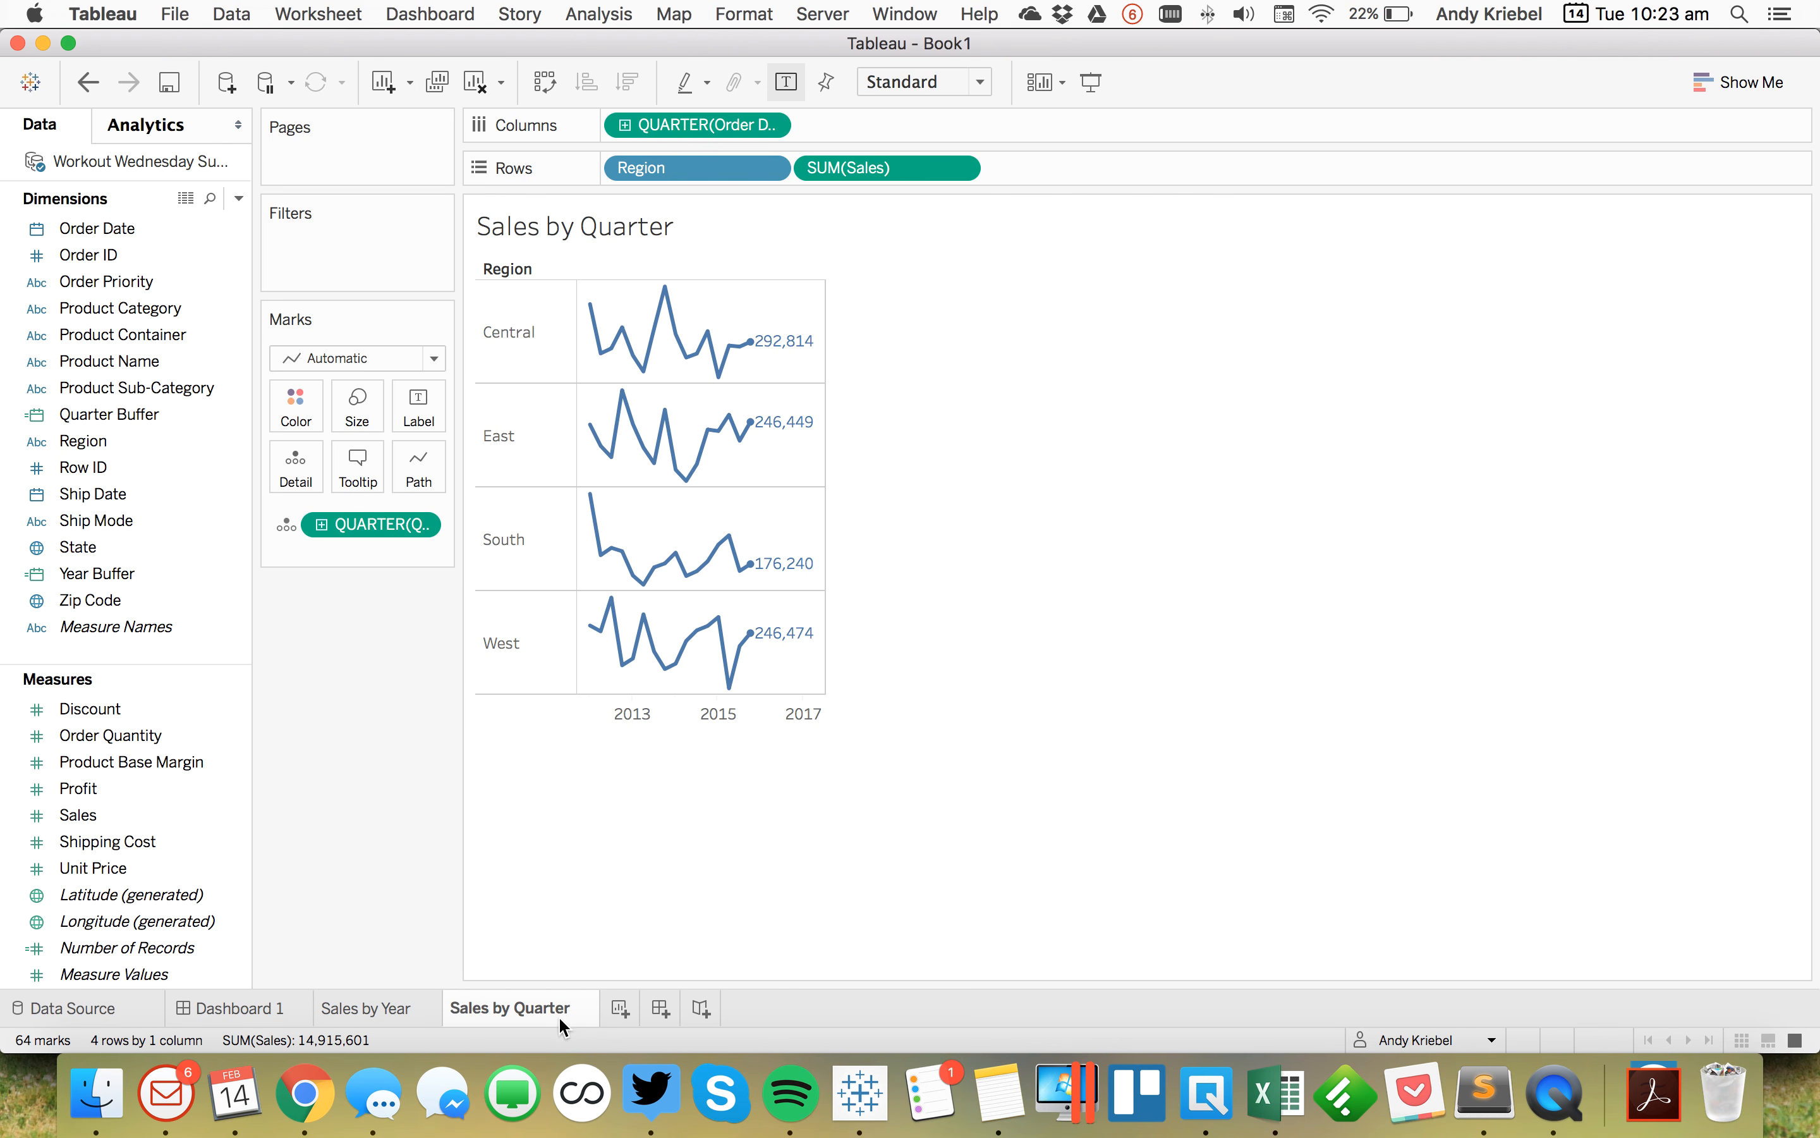
{"action": "right_click", "coordinate": [558, 1017]}
{"action": "left_click", "coordinate": [600, 857]}
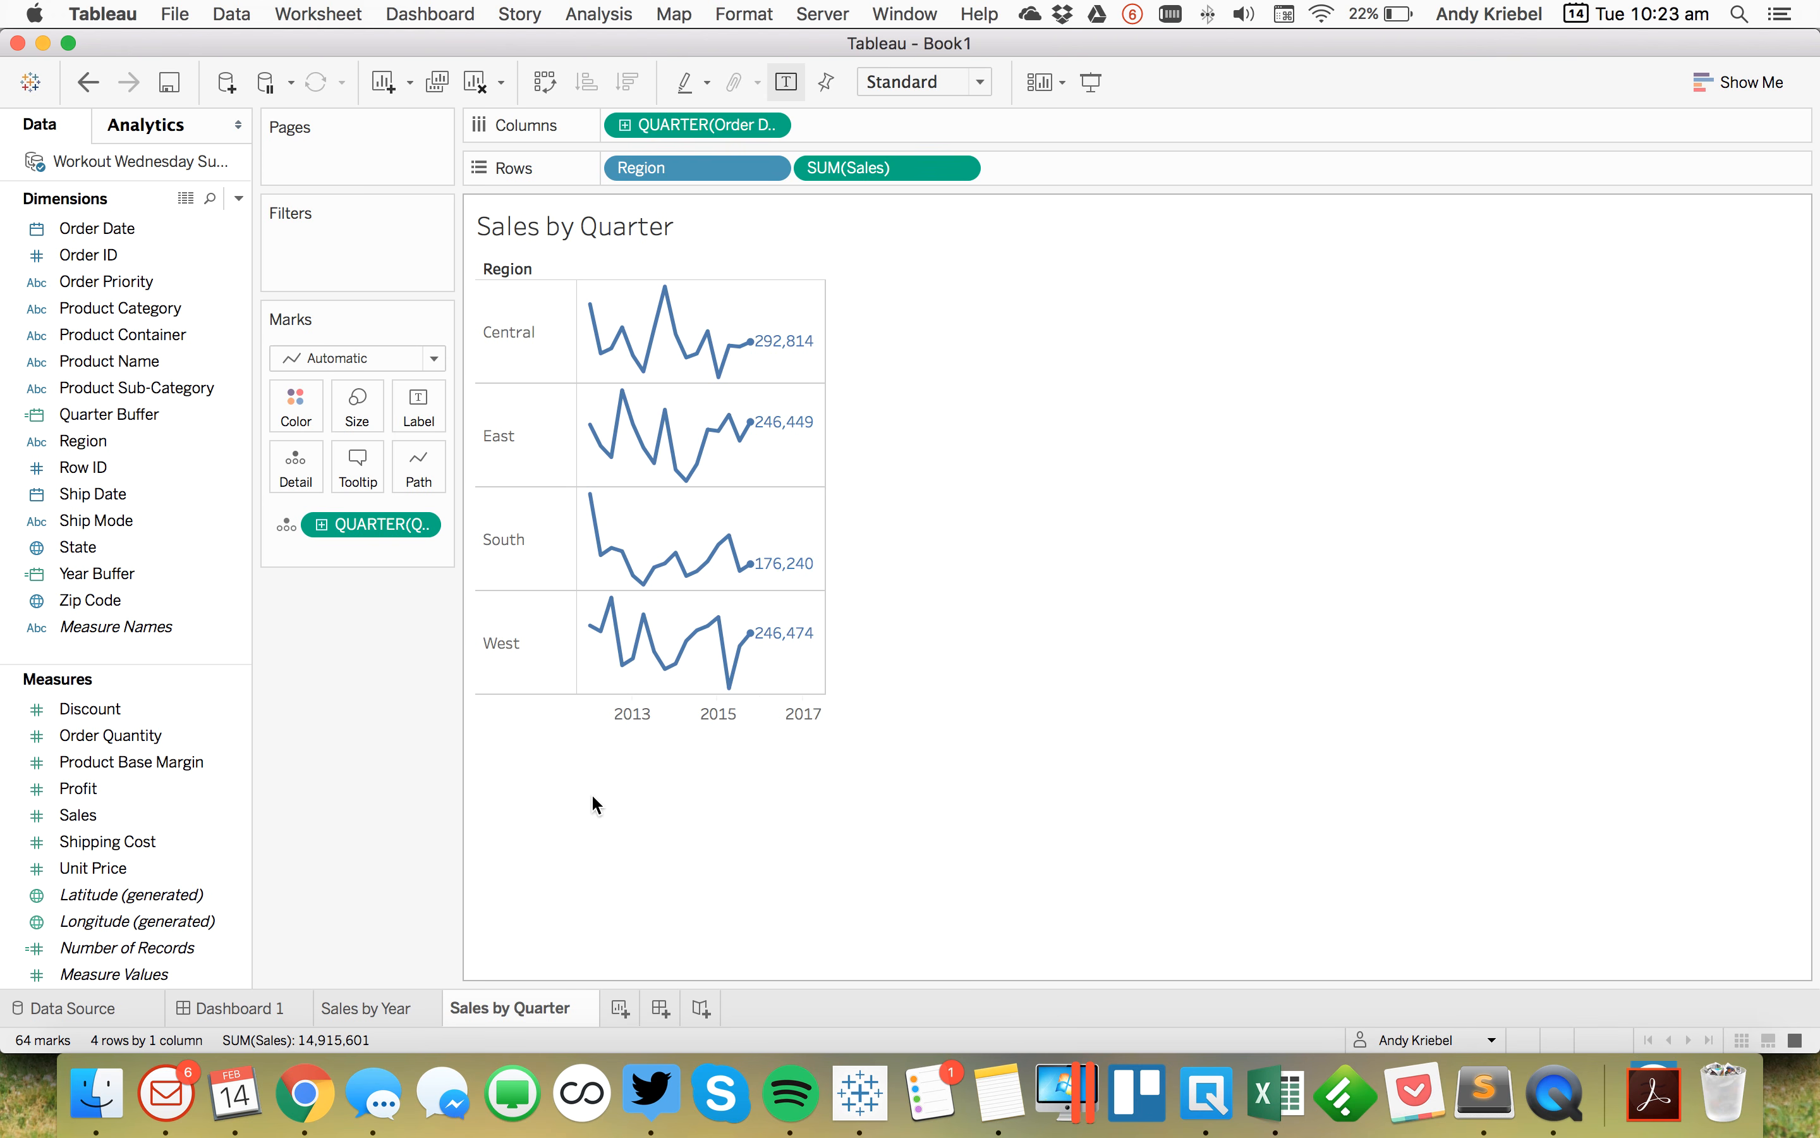
{"action": "left_click", "coordinate": [88, 82]}
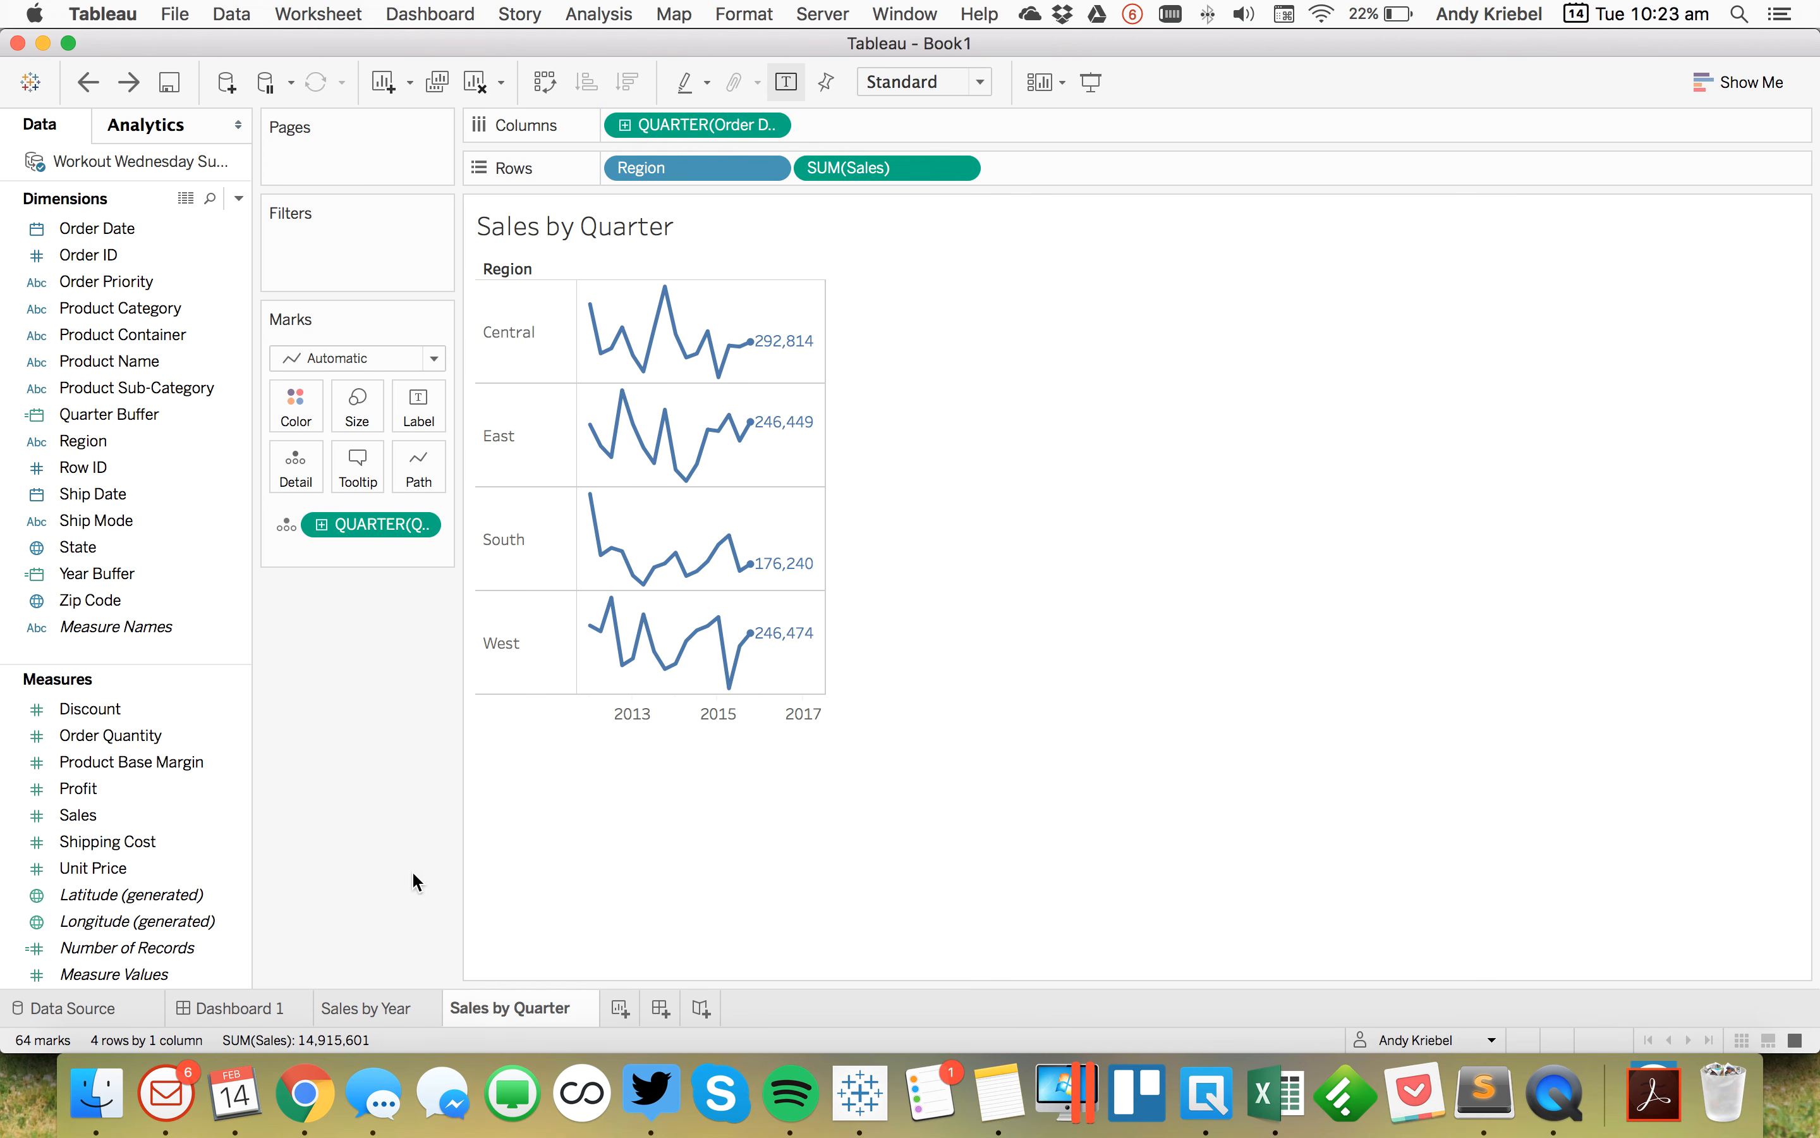
Step: Duplicate the Sales by Quarter sheet and drill the Order Date column down to months
{"action": "right_click", "coordinate": [501, 1000]}
{"action": "left_click", "coordinate": [568, 830]}
{"action": "left_click", "coordinate": [626, 125]}
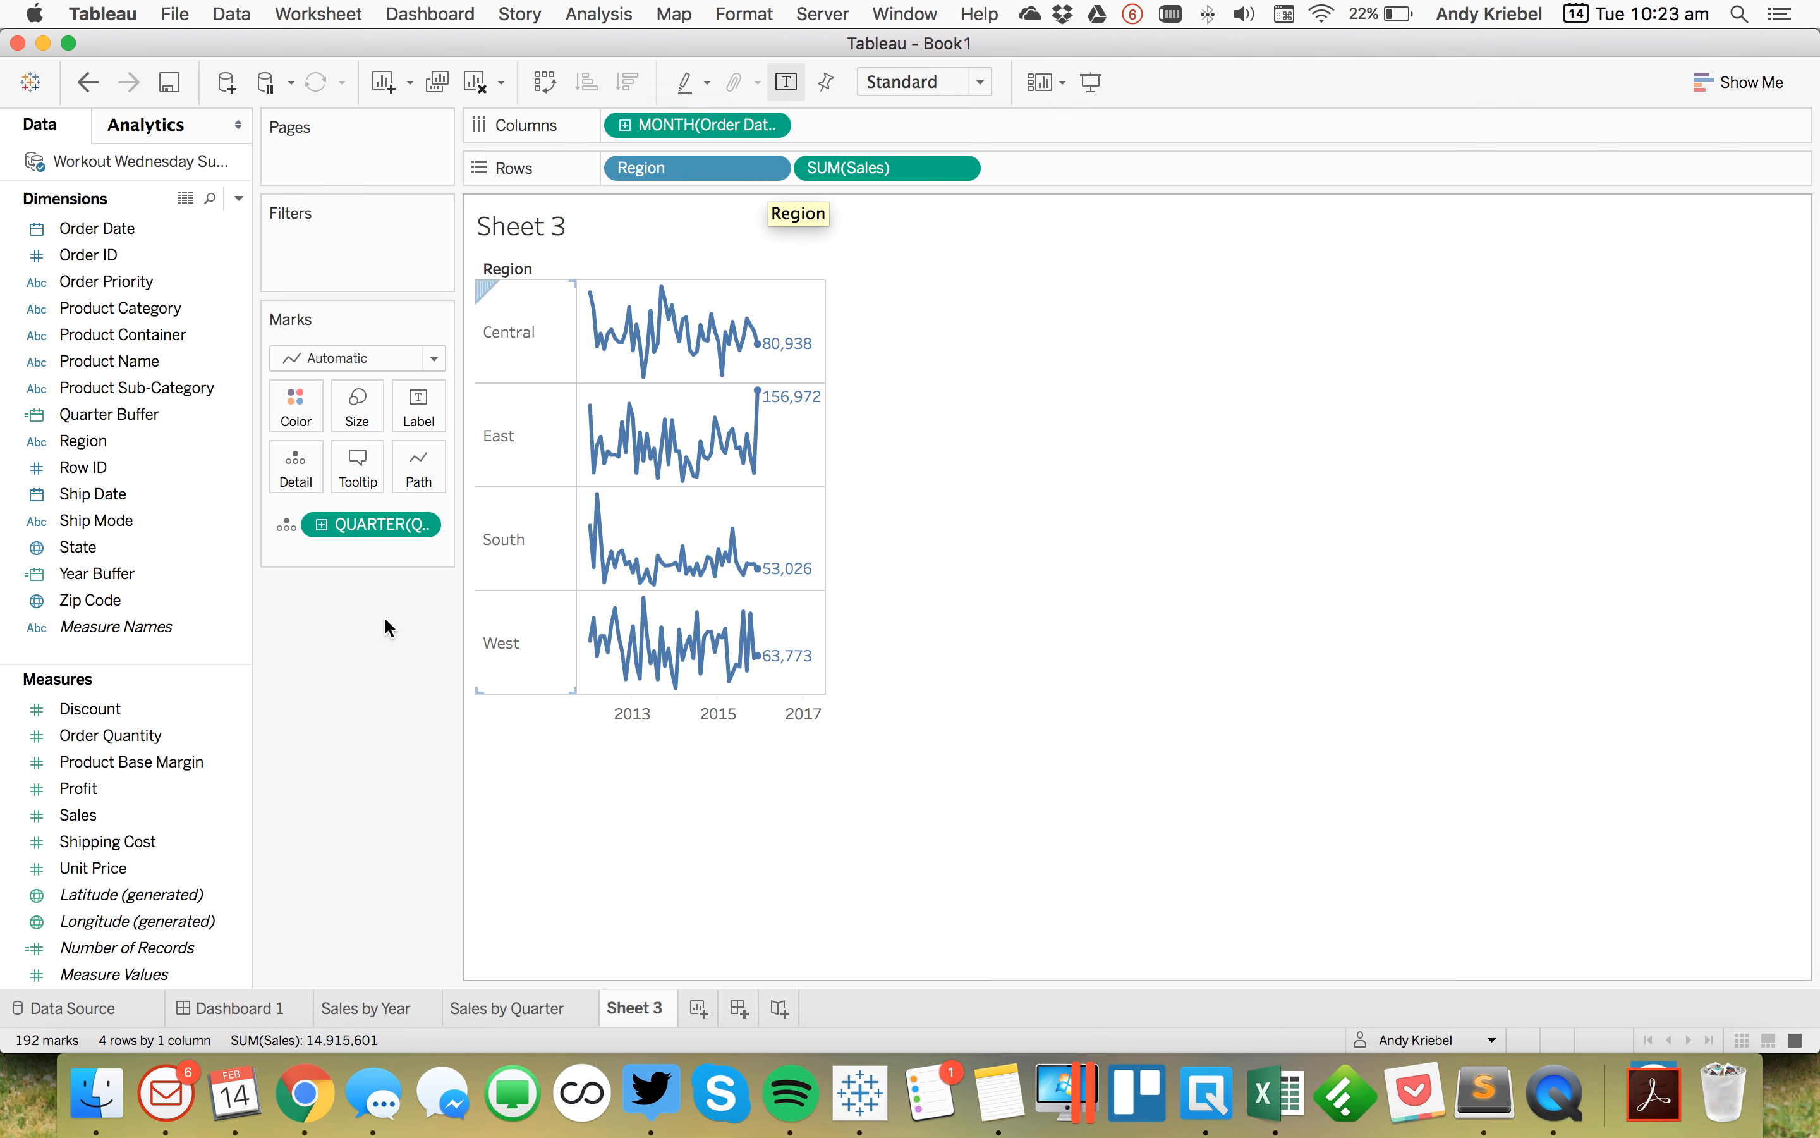
Step: Duplicate Quarter Buffer as Month Buffer with the formula DATE(DATEADD('month',6,{MAX([Order Date])}))
{"action": "right_click", "coordinate": [137, 415]}
{"action": "left_click", "coordinate": [216, 594]}
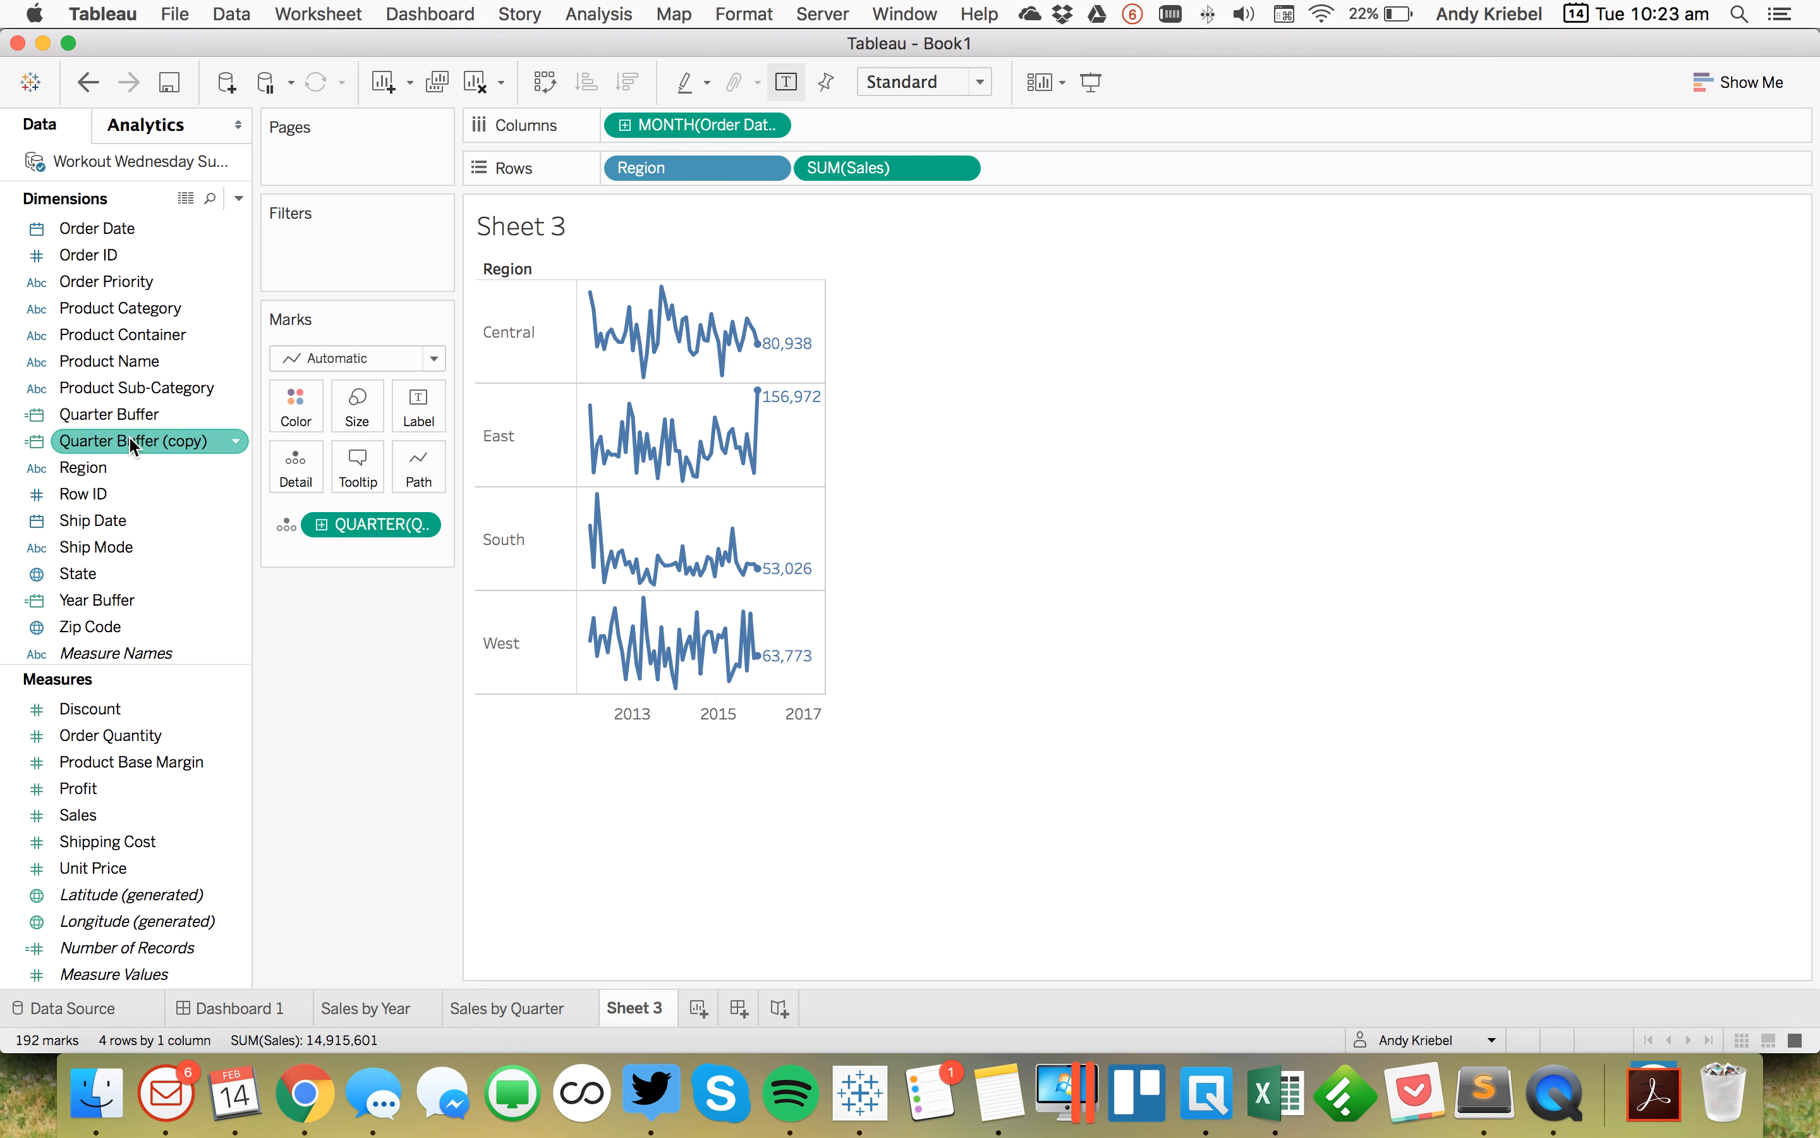
{"action": "right_click", "coordinate": [135, 442]}
{"action": "left_click", "coordinate": [218, 591]}
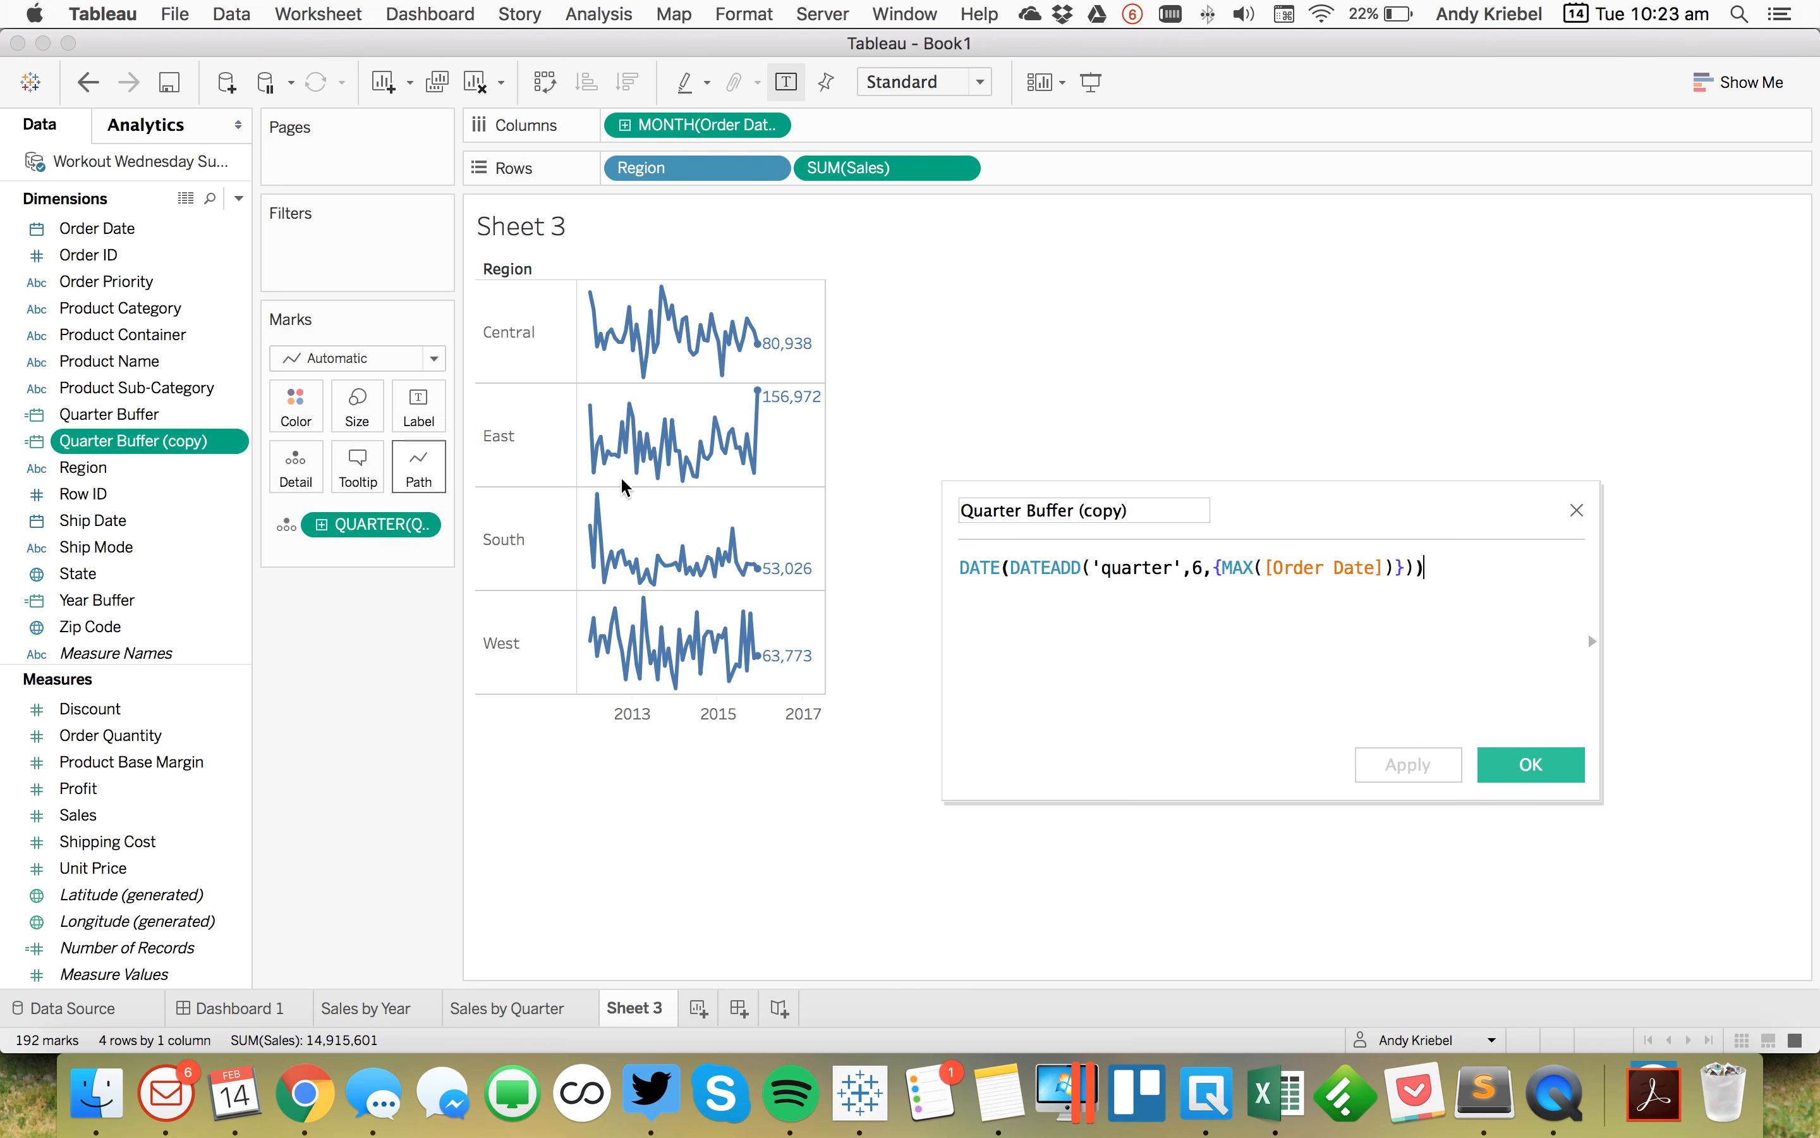
{"action": "left_click", "coordinate": [1128, 504]}
{"action": "type", "text": "Month Buffer"}
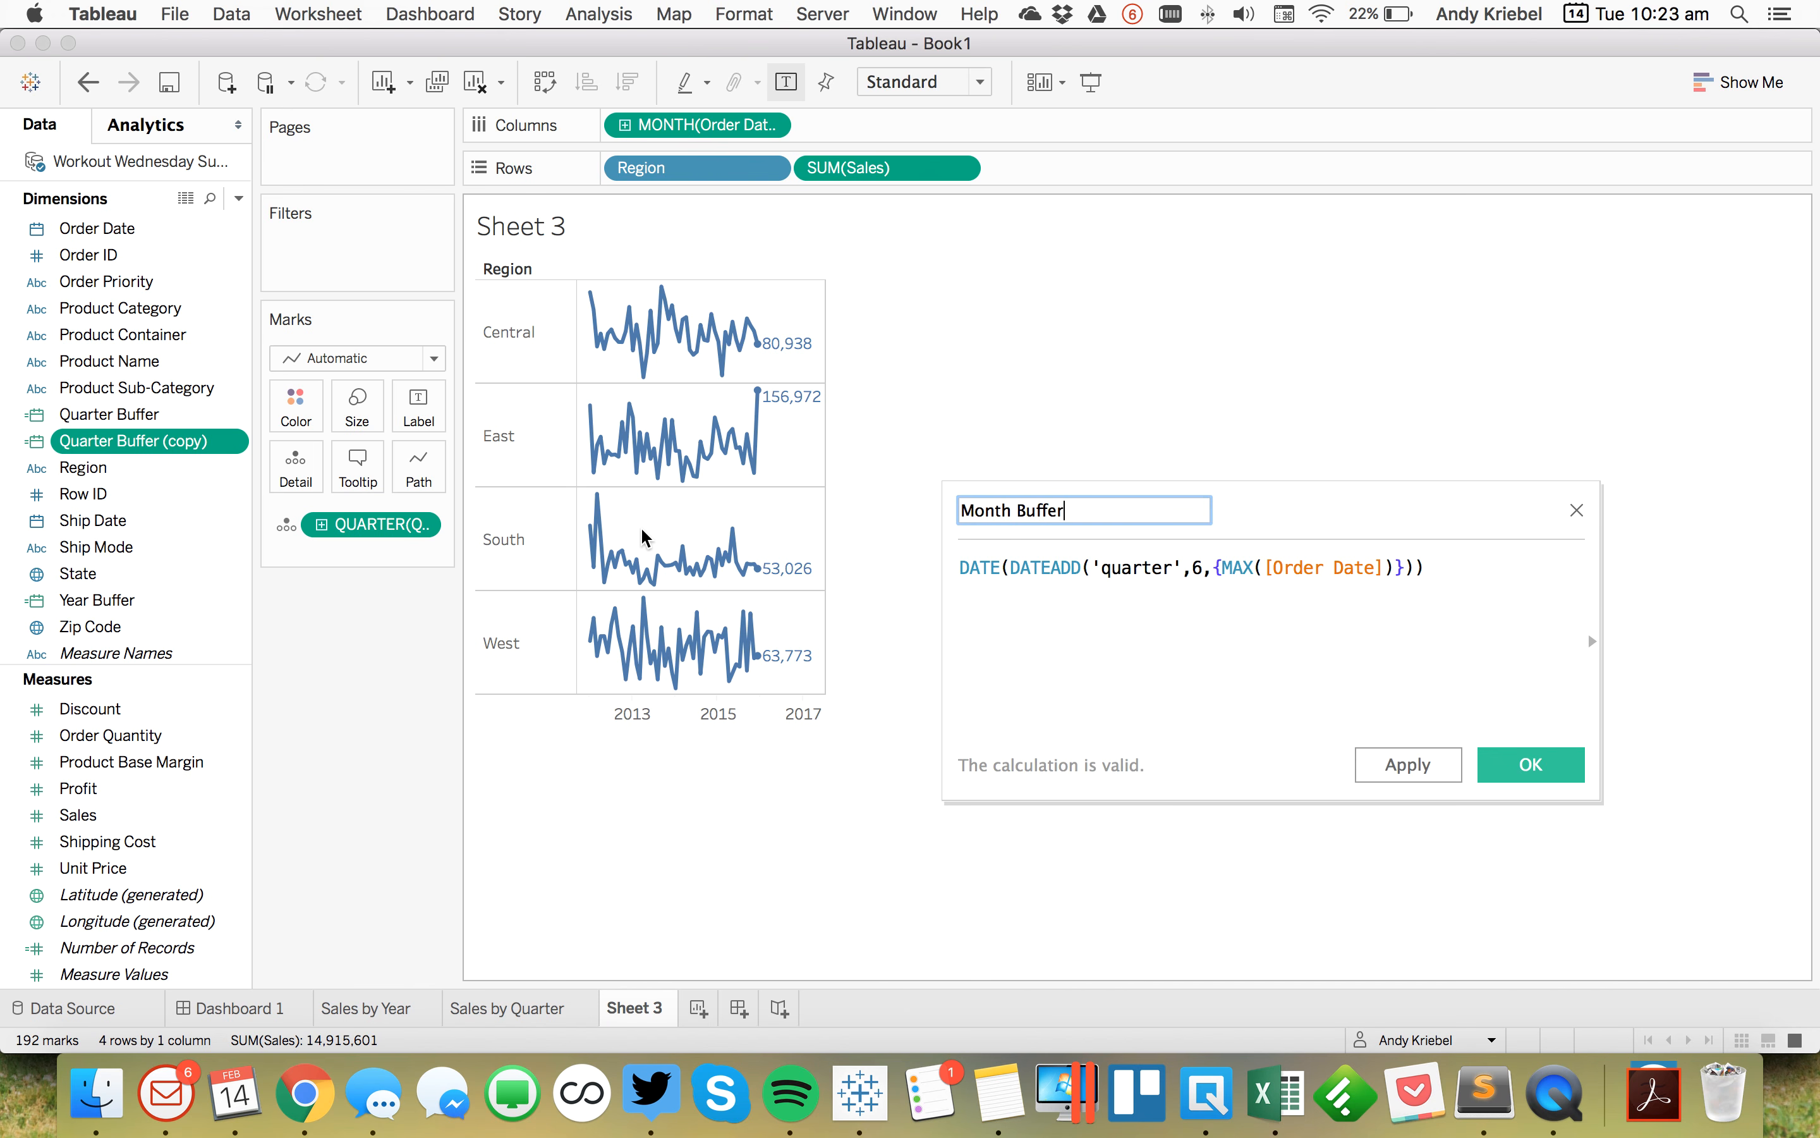
{"action": "double_click", "coordinate": [1128, 567]}
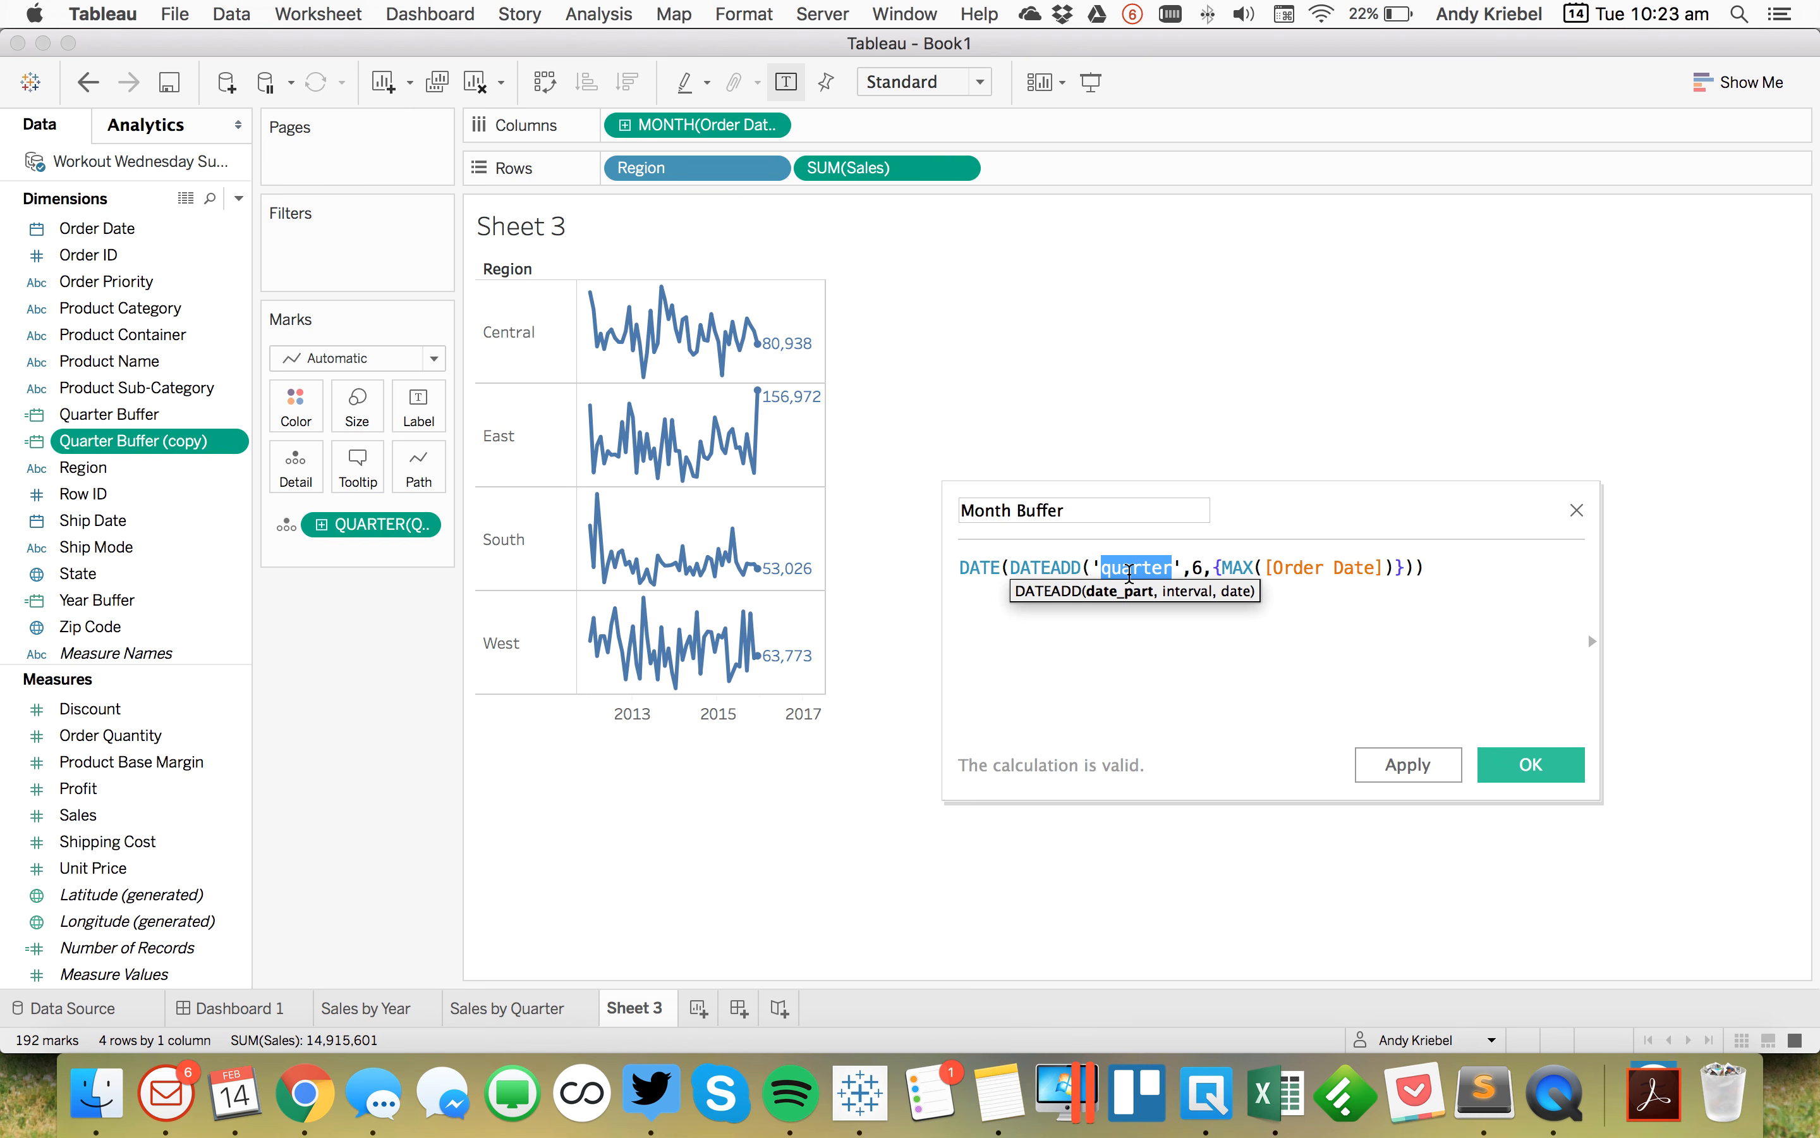
{"action": "type", "text": "month"}
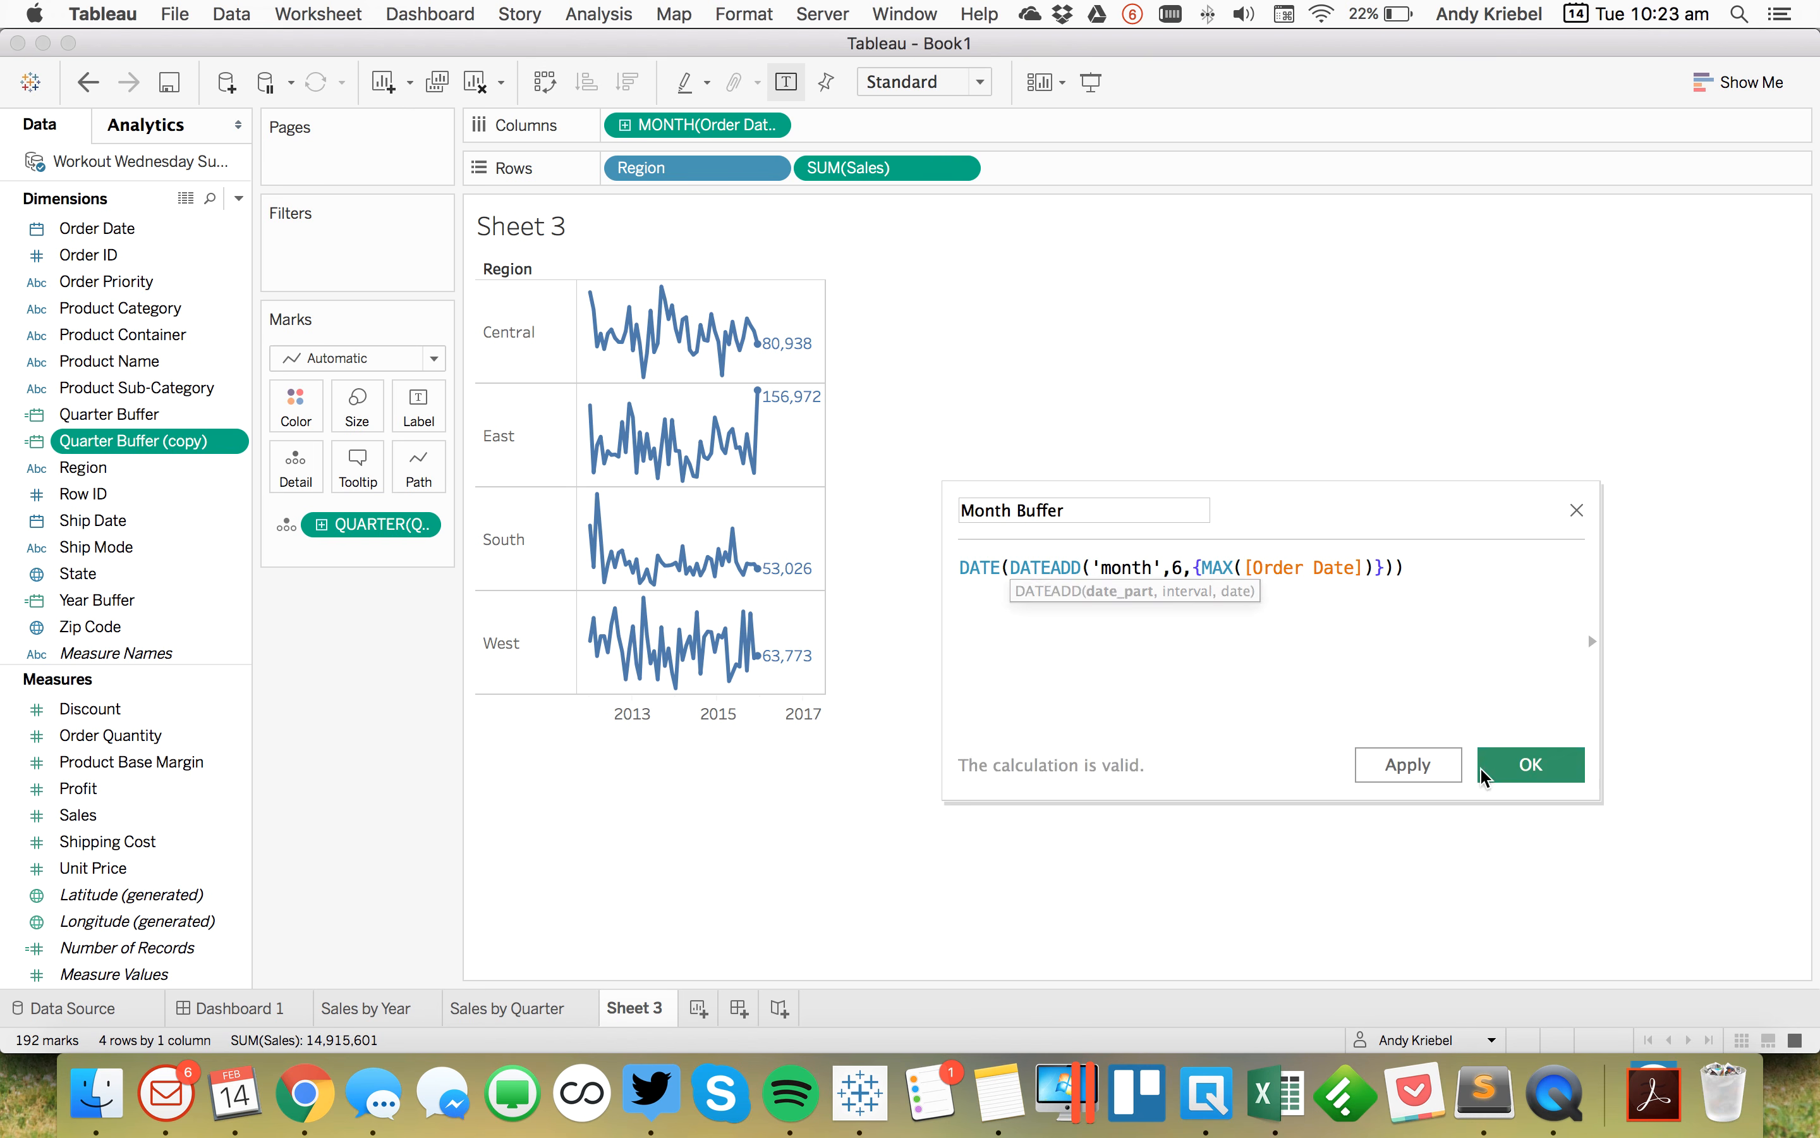
{"action": "left_click", "coordinate": [1504, 764]}
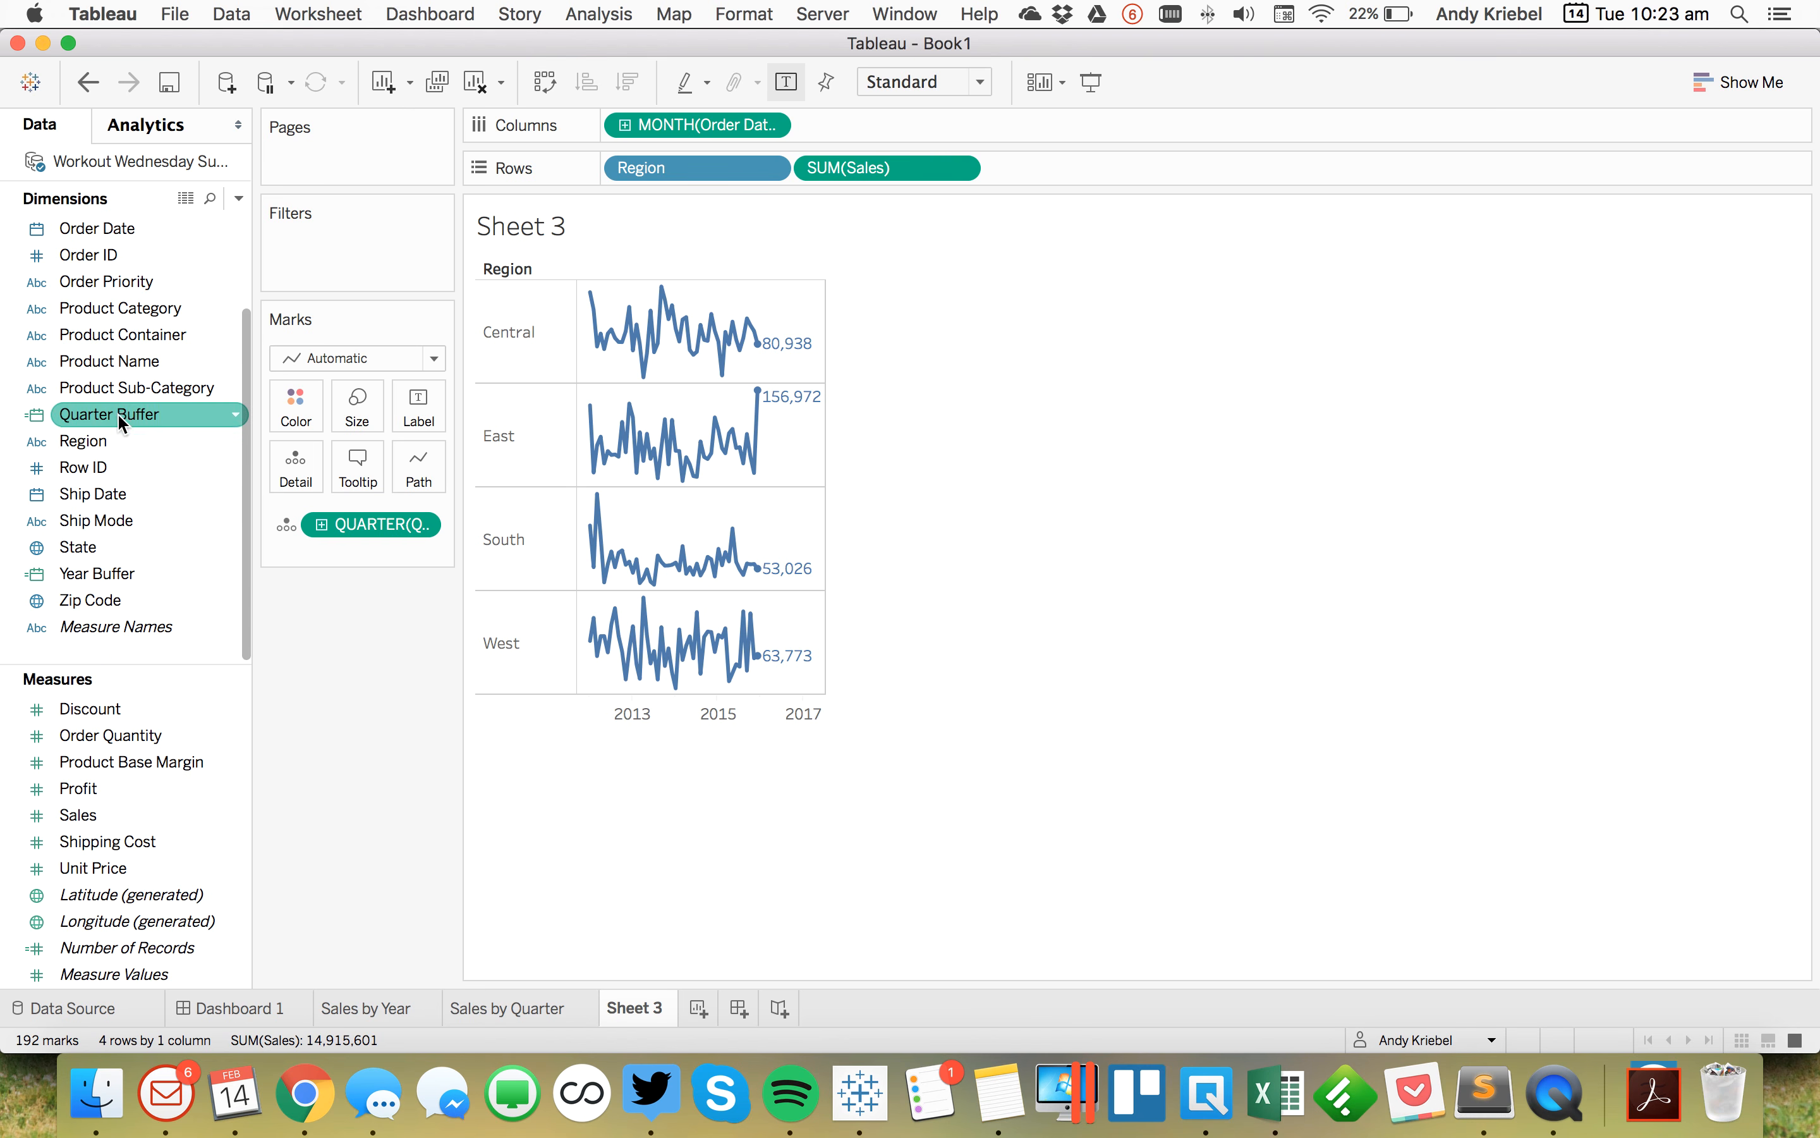
Step: Replace the Quarter Buffer detail field with continuous MONTH(Month Buffer)
{"action": "scroll", "coordinate": [132, 354], "scroll_direction": "up", "scroll_amount": 3}
{"action": "left_click", "coordinate": [117, 310]}
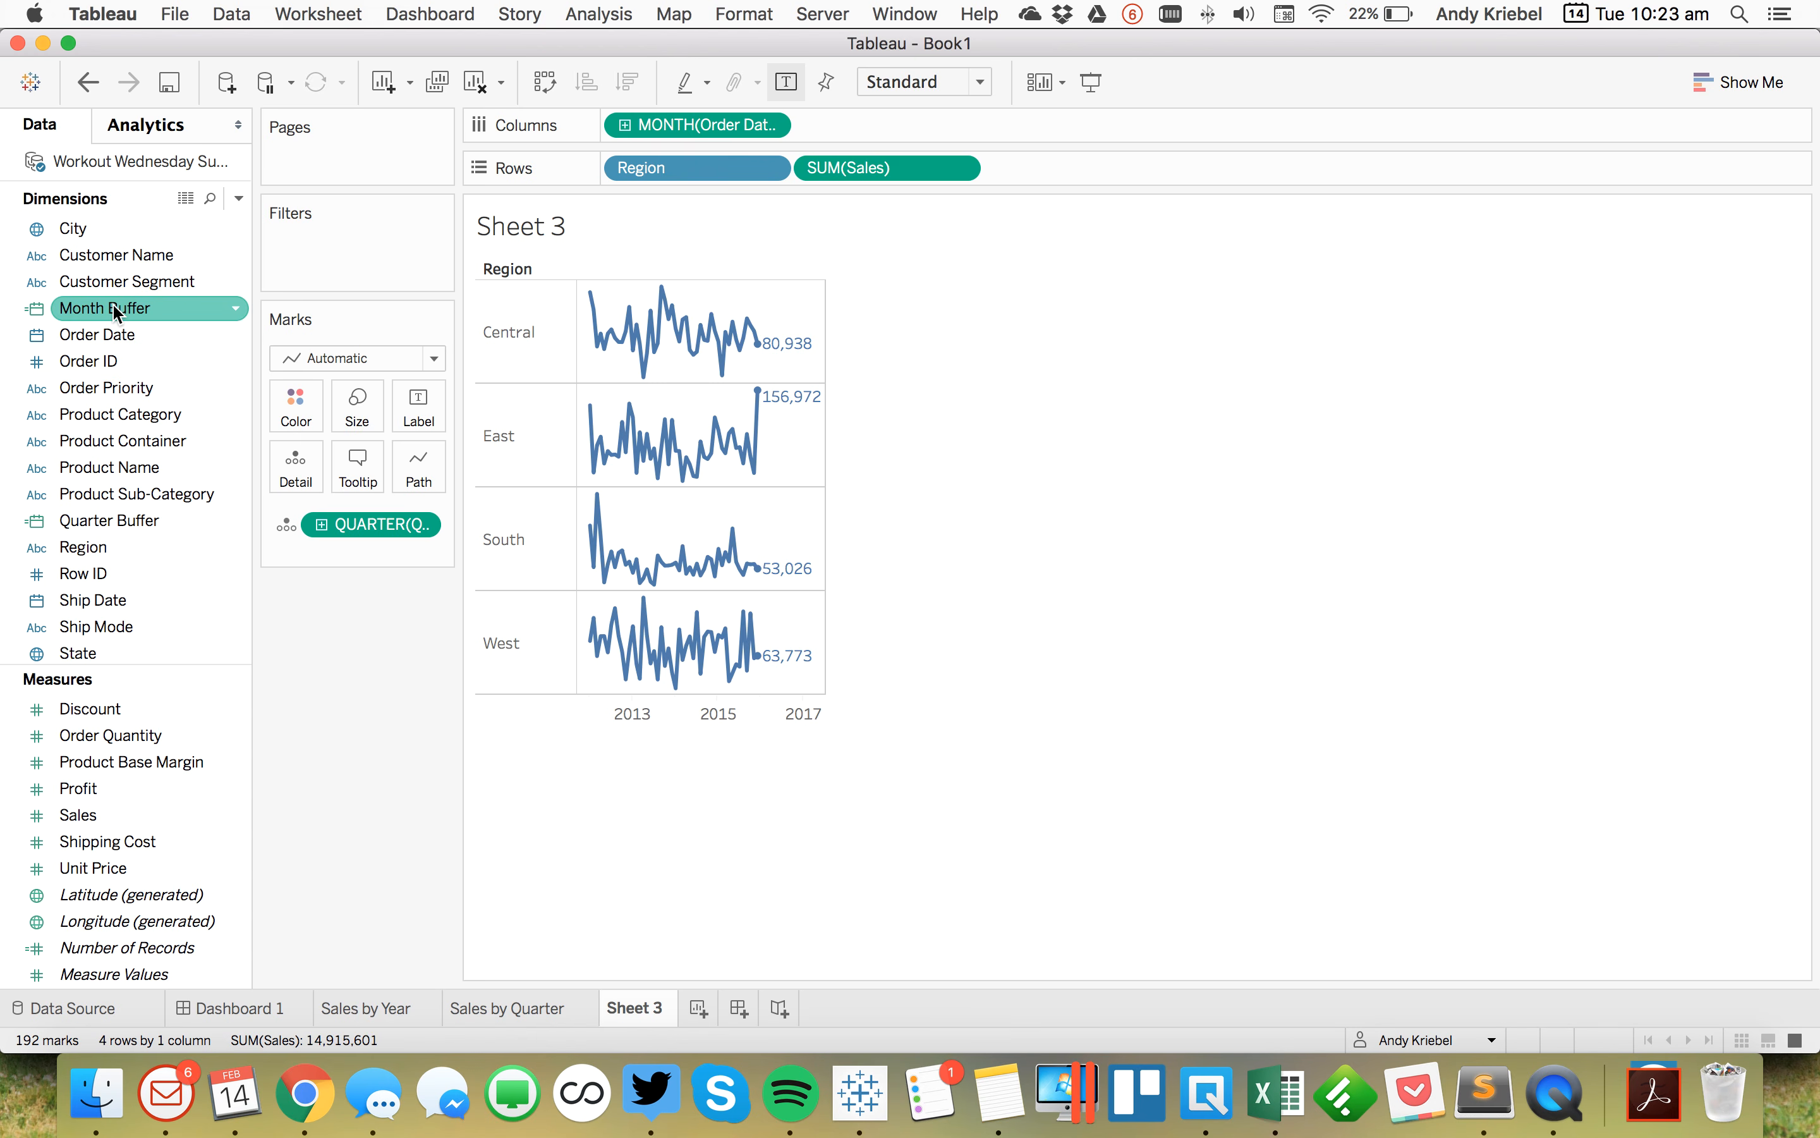
{"action": "left_click_drag", "start_coordinate": [116, 309], "coordinate": [365, 524]}
{"action": "left_click", "coordinate": [833, 695]}
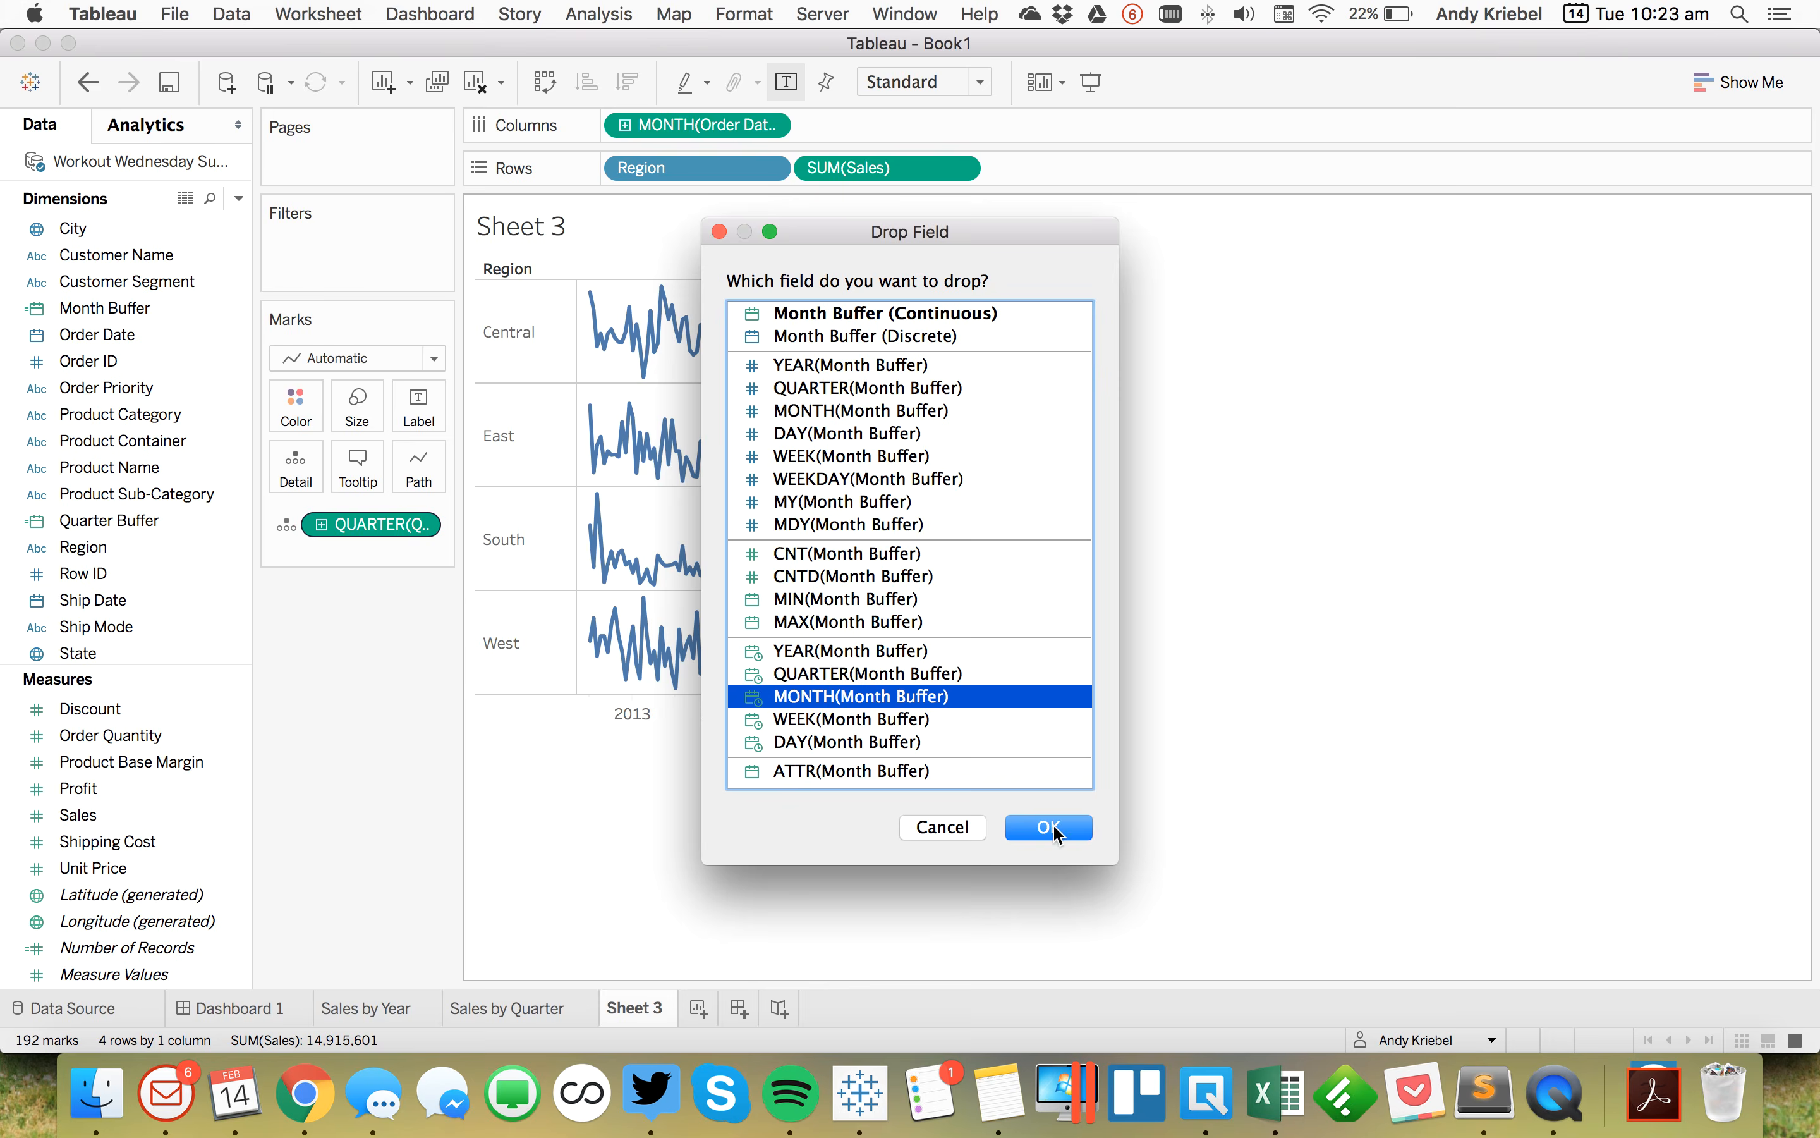
{"action": "left_click", "coordinate": [1049, 826]}
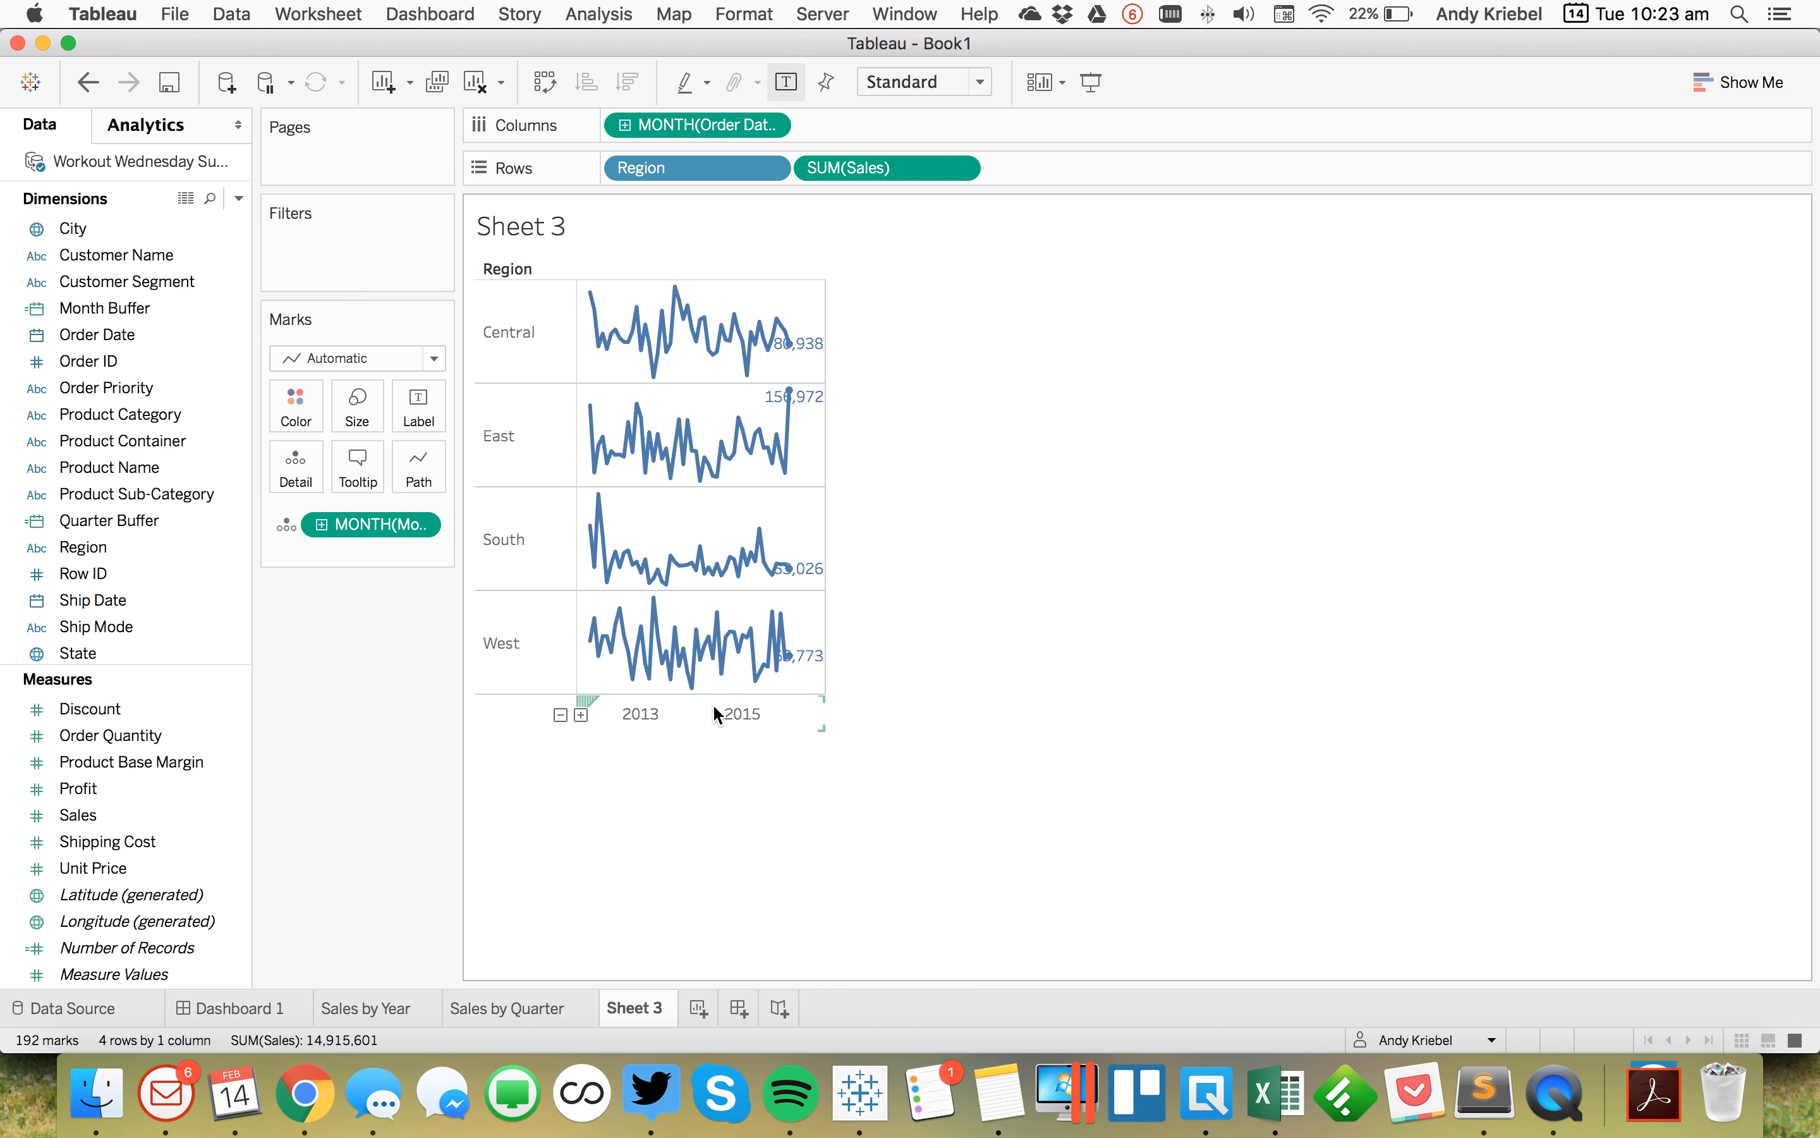
Step: Replace the axis reference lines with one at the minimum of MONTH(Month Buffer), with no label, line or recalculated line
{"action": "right_click", "coordinate": [724, 720]}
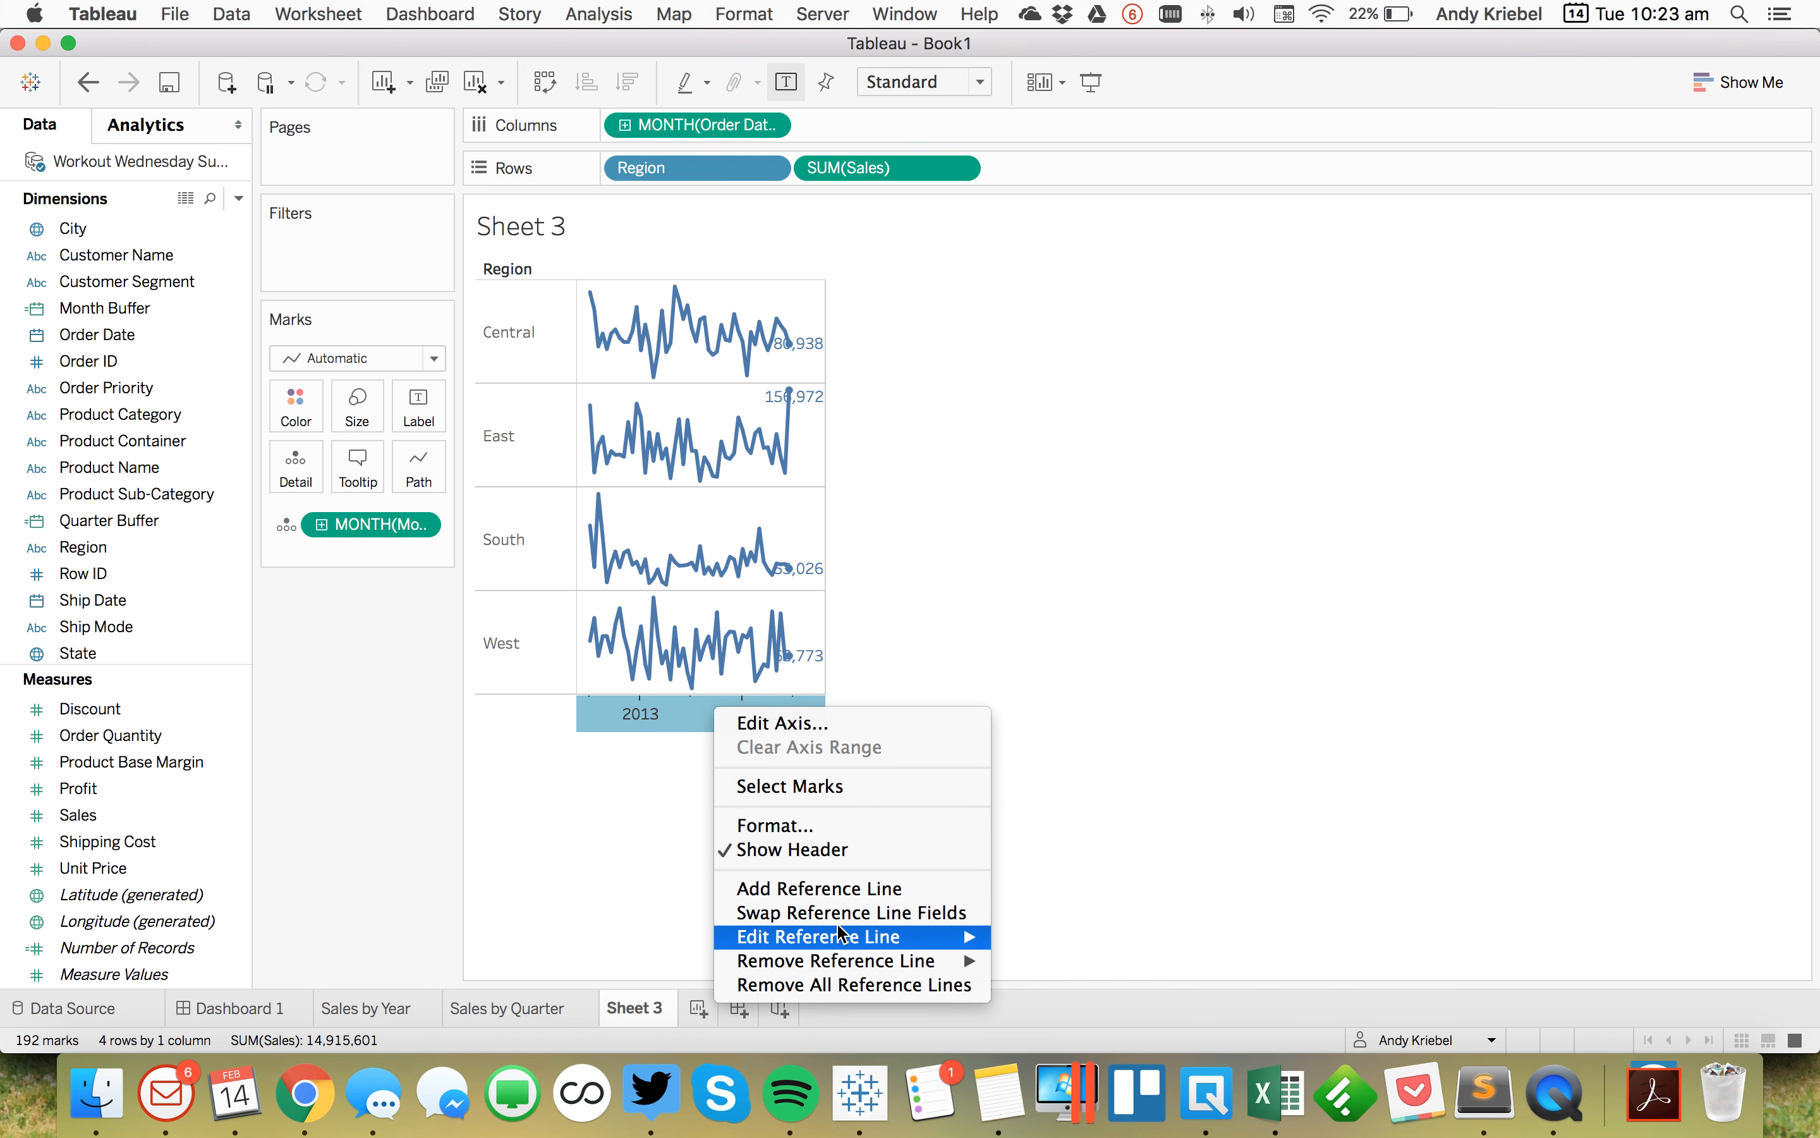
{"action": "left_click", "coordinate": [853, 982]}
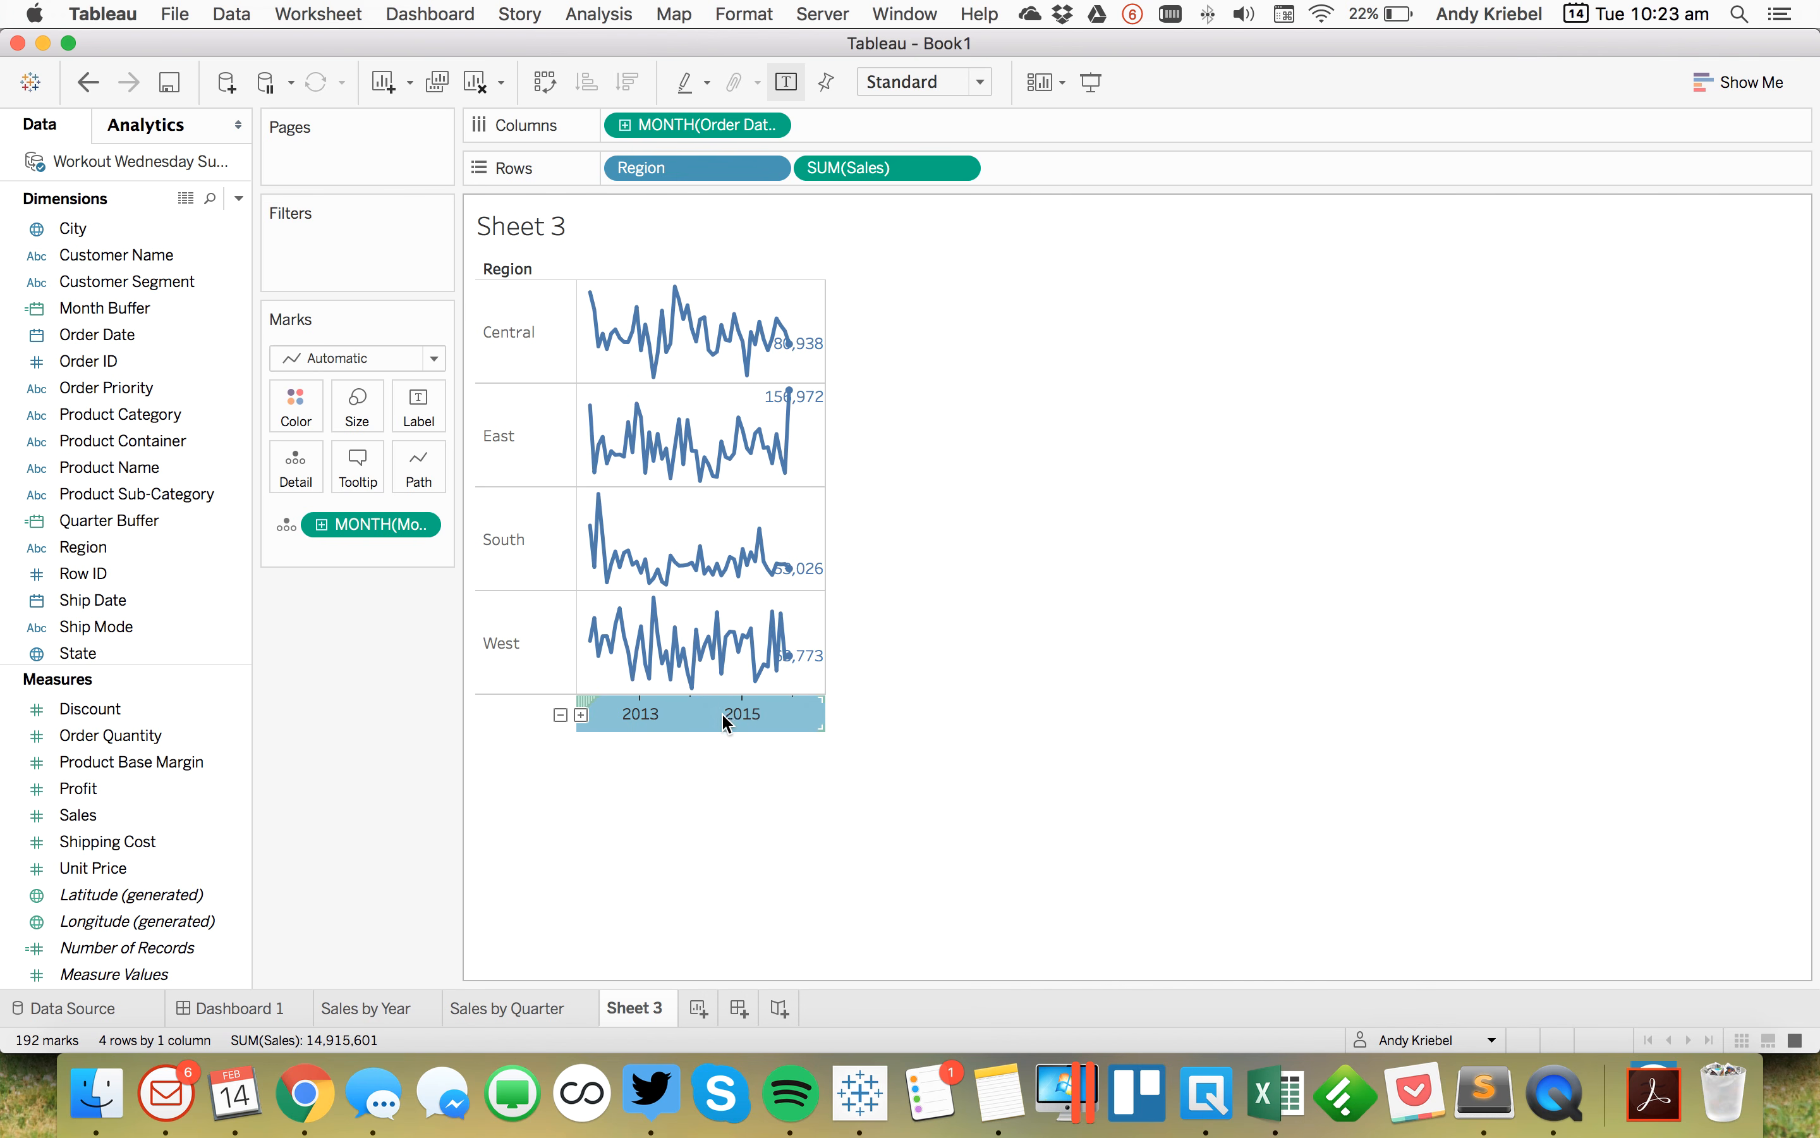
{"action": "left_click", "coordinate": [720, 714]}
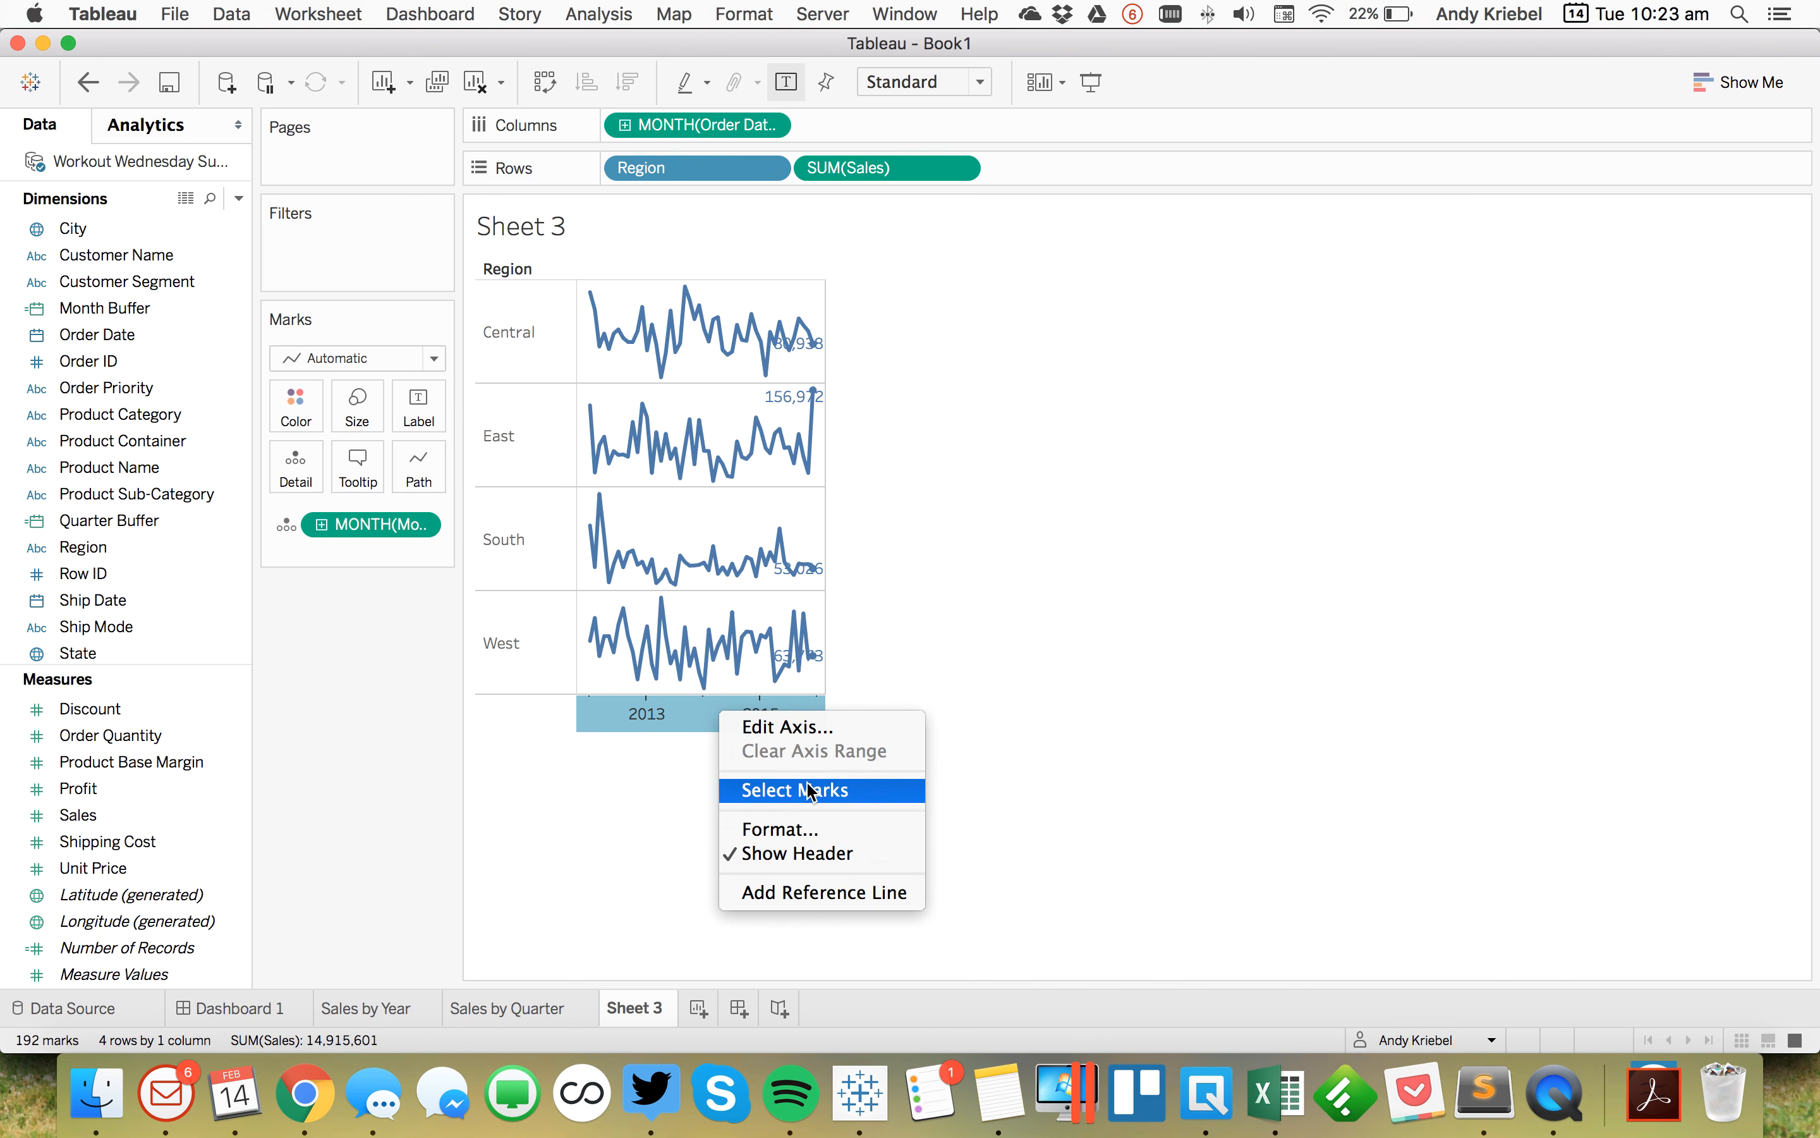
{"action": "left_click", "coordinate": [811, 893]}
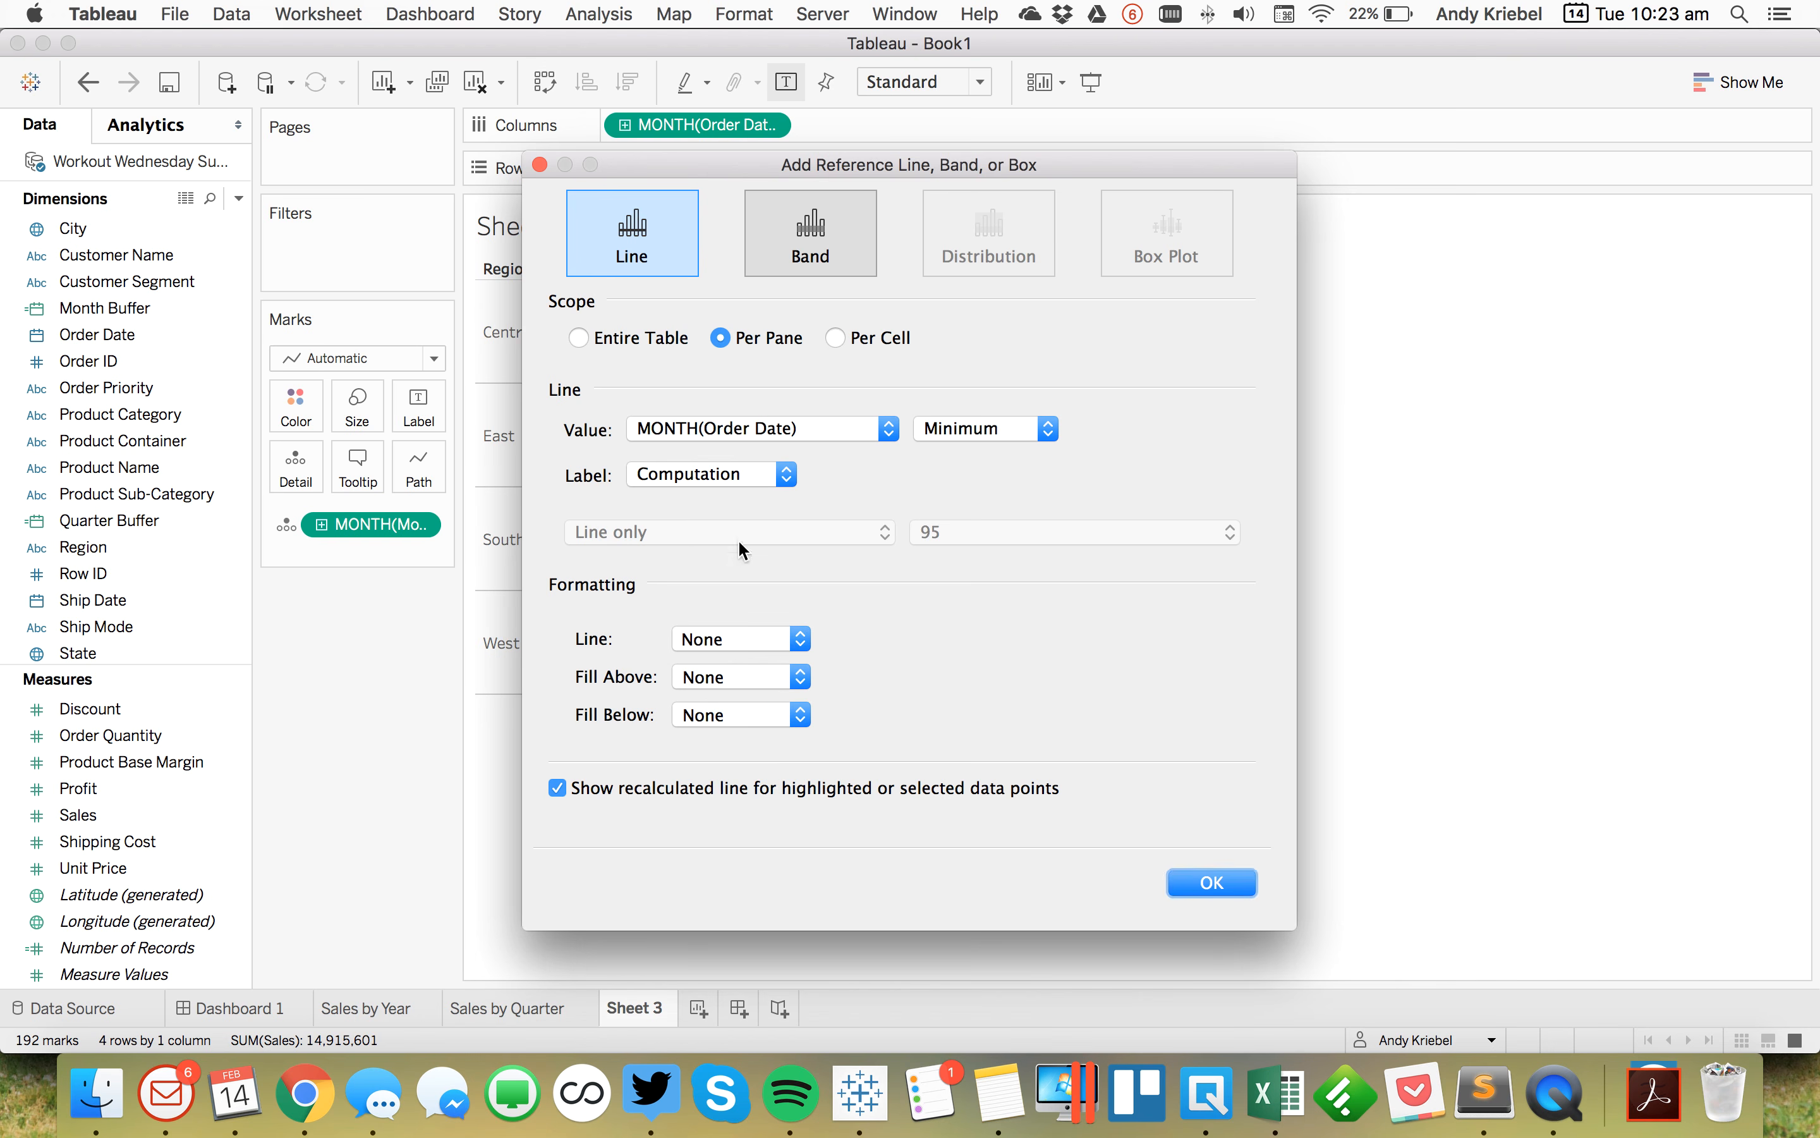
{"action": "left_click", "coordinate": [695, 431]}
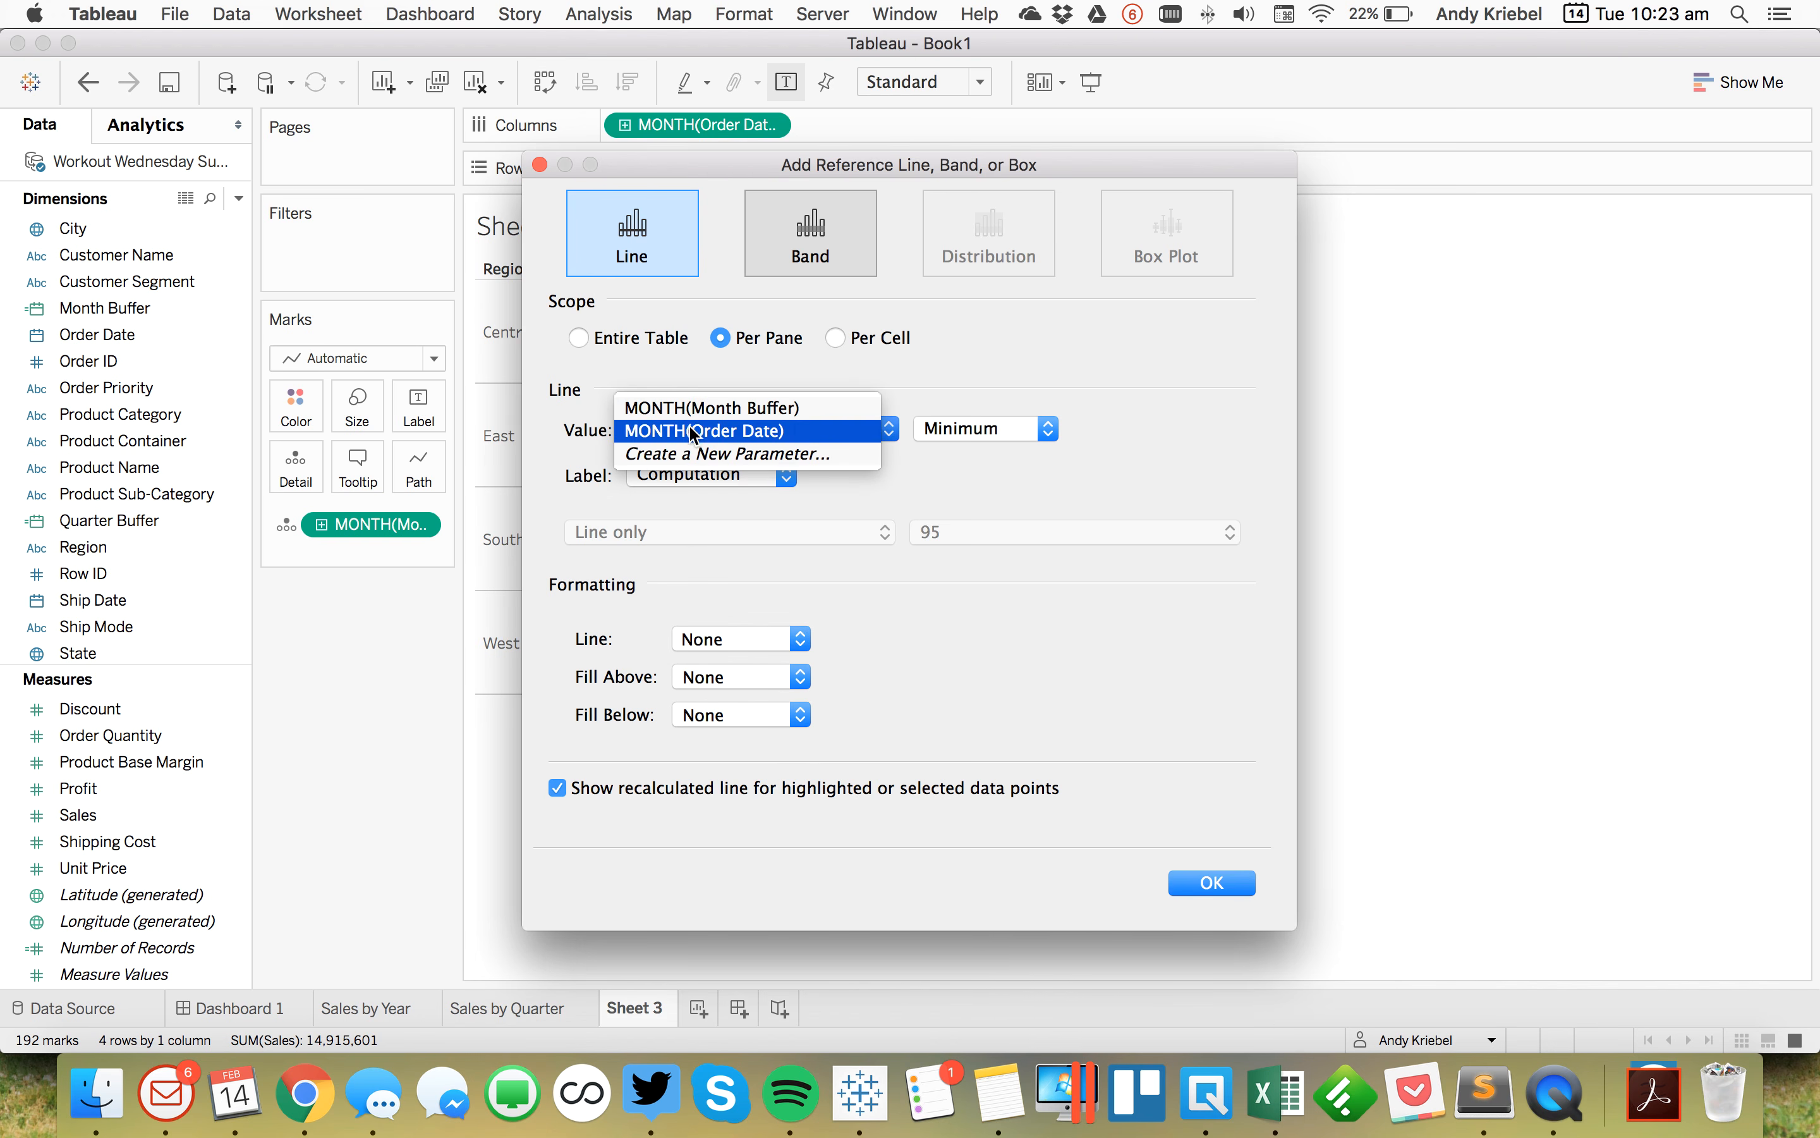
{"action": "left_click", "coordinate": [686, 407]}
{"action": "left_click", "coordinate": [688, 475]}
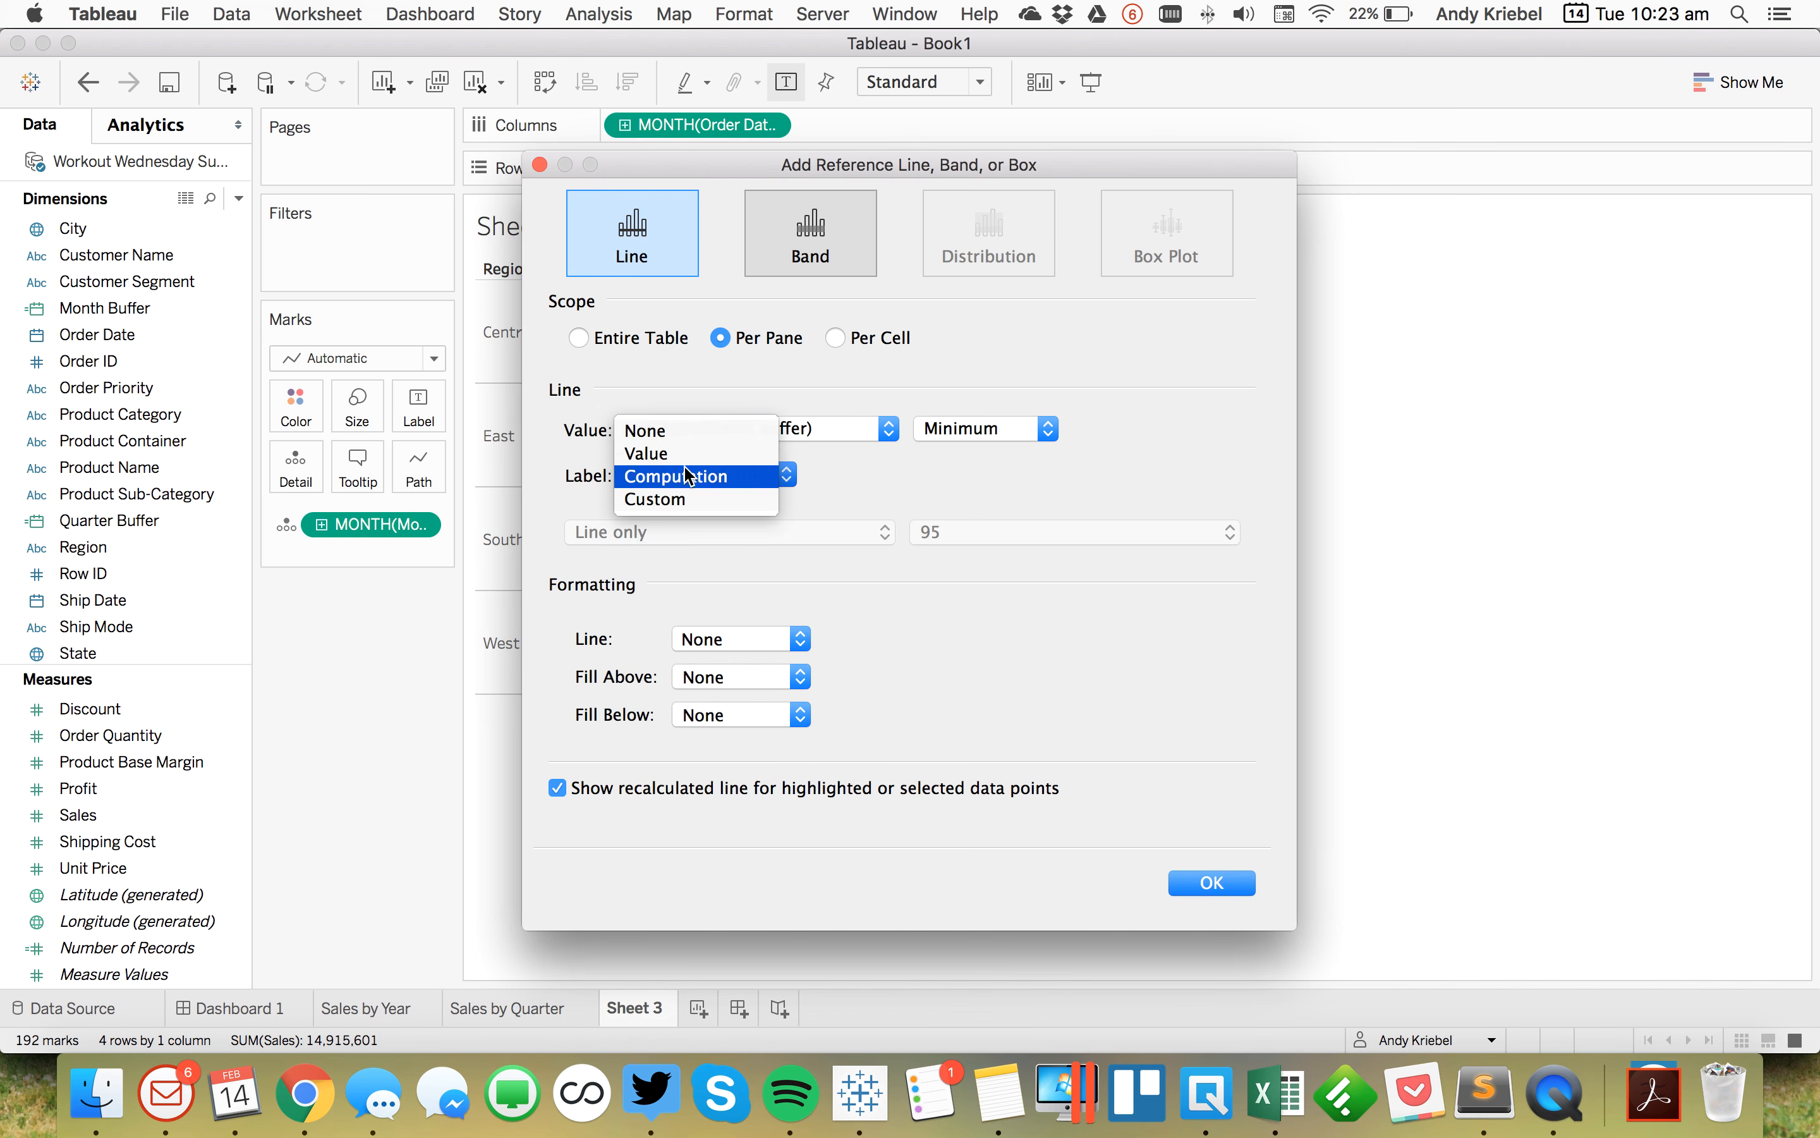
{"action": "left_click", "coordinate": [671, 431]}
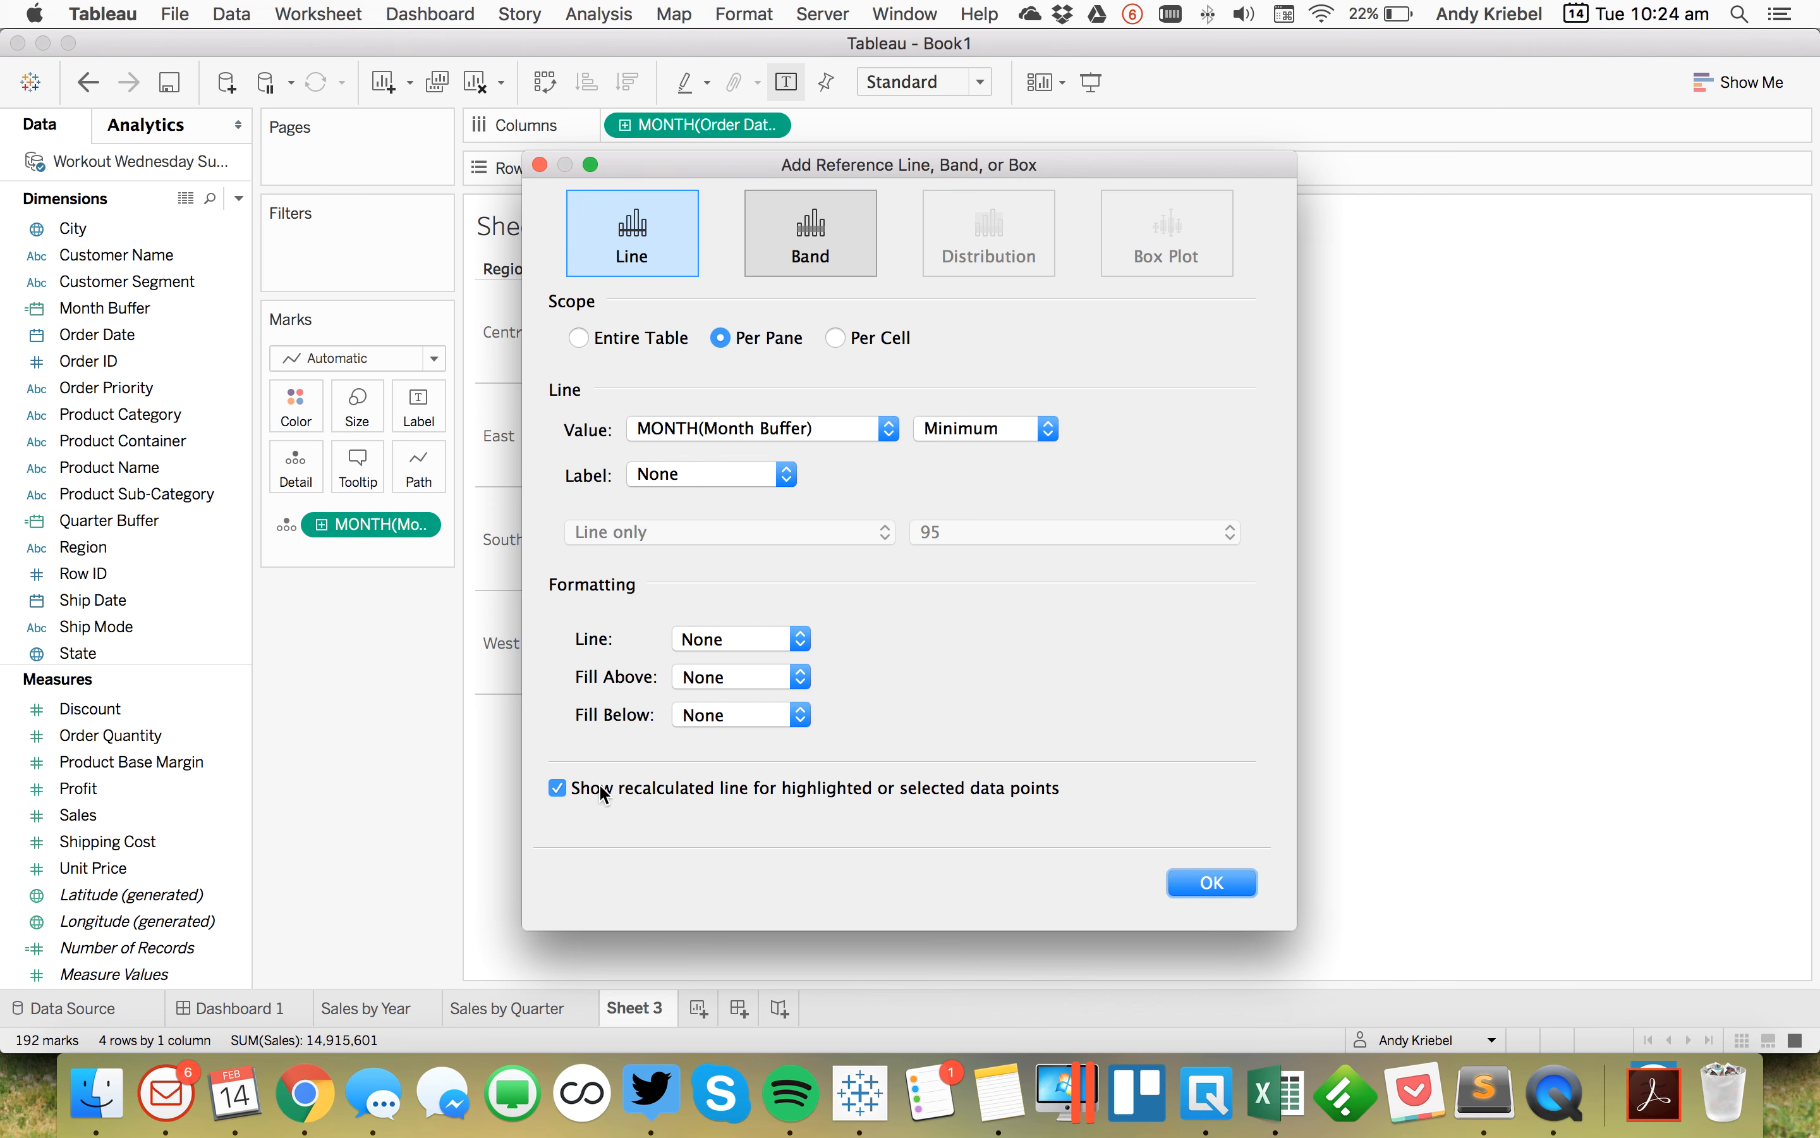
{"action": "left_click", "coordinate": [1206, 890]}
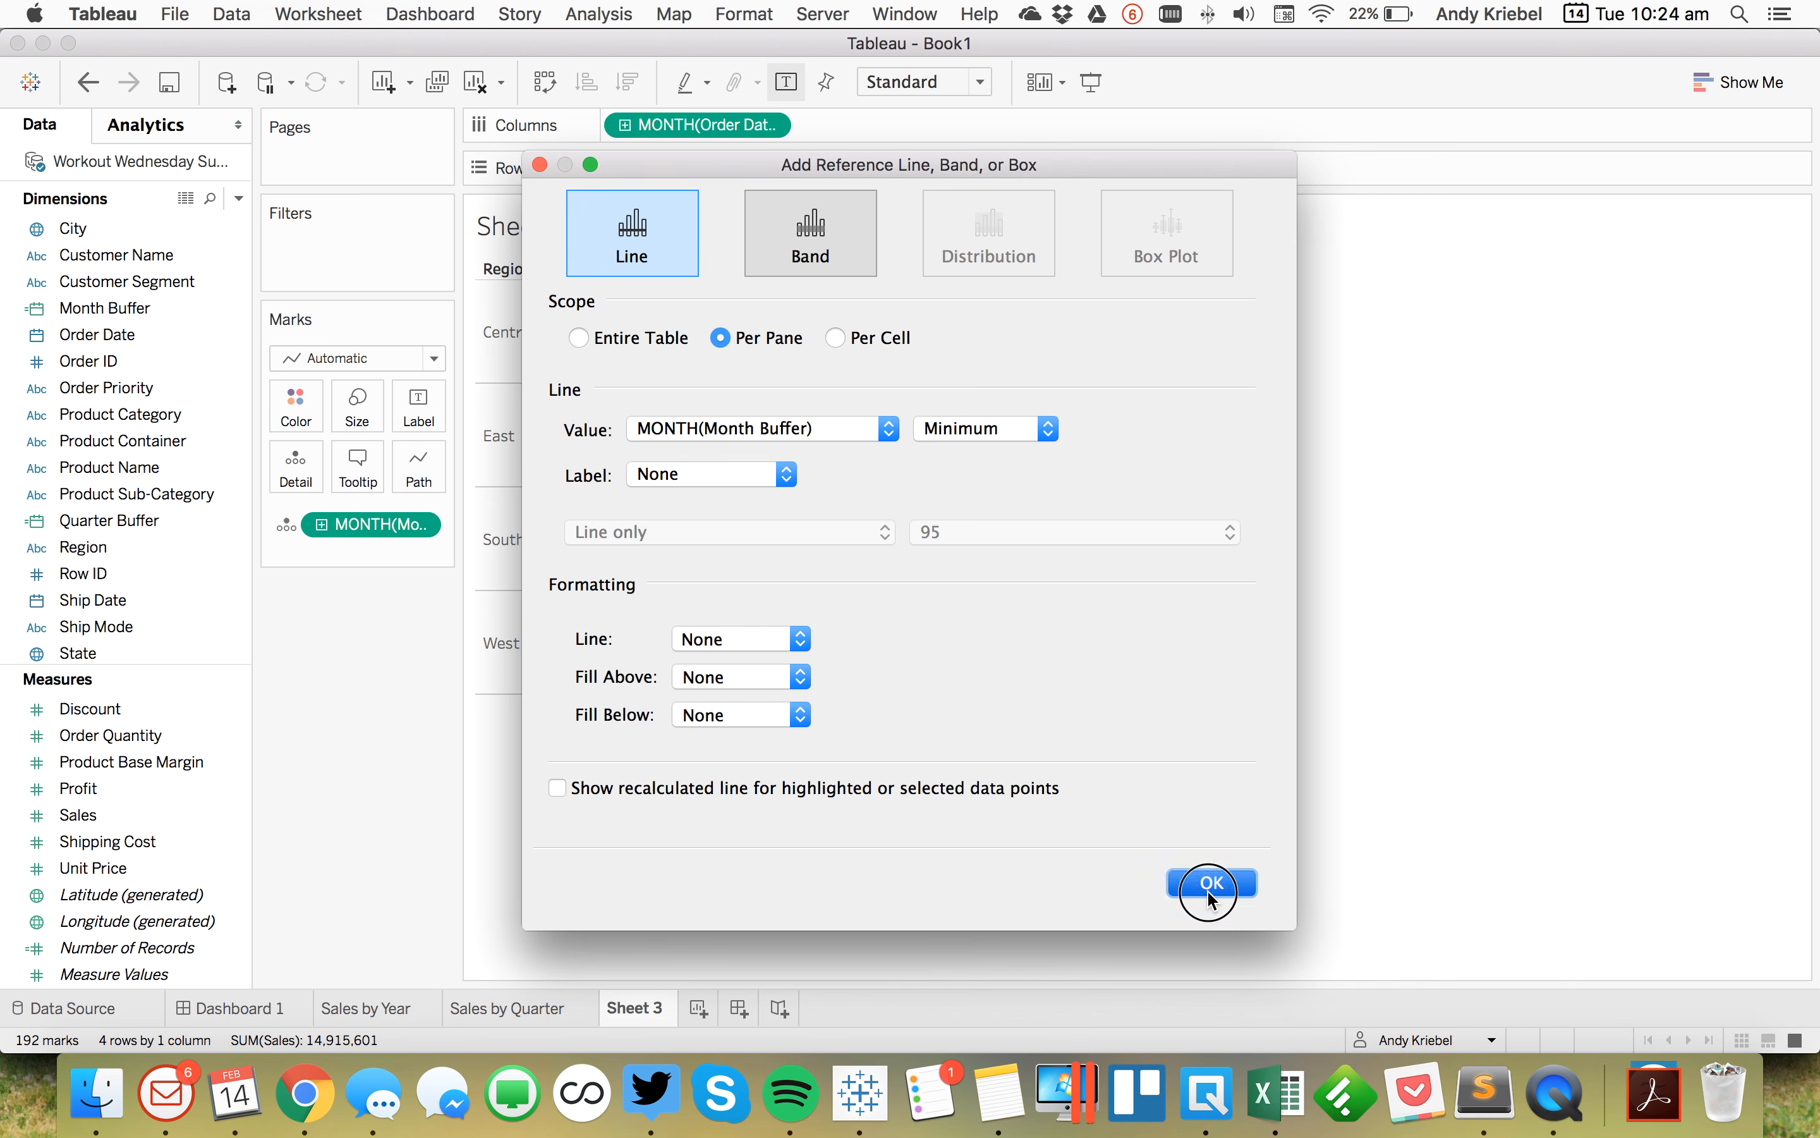
Step: On the Sales by Quarter sheet, remove one of the two duplicate Minimum Quarter of Quarter Buffer reference lines
{"action": "mouse_move", "coordinate": [808, 630]}
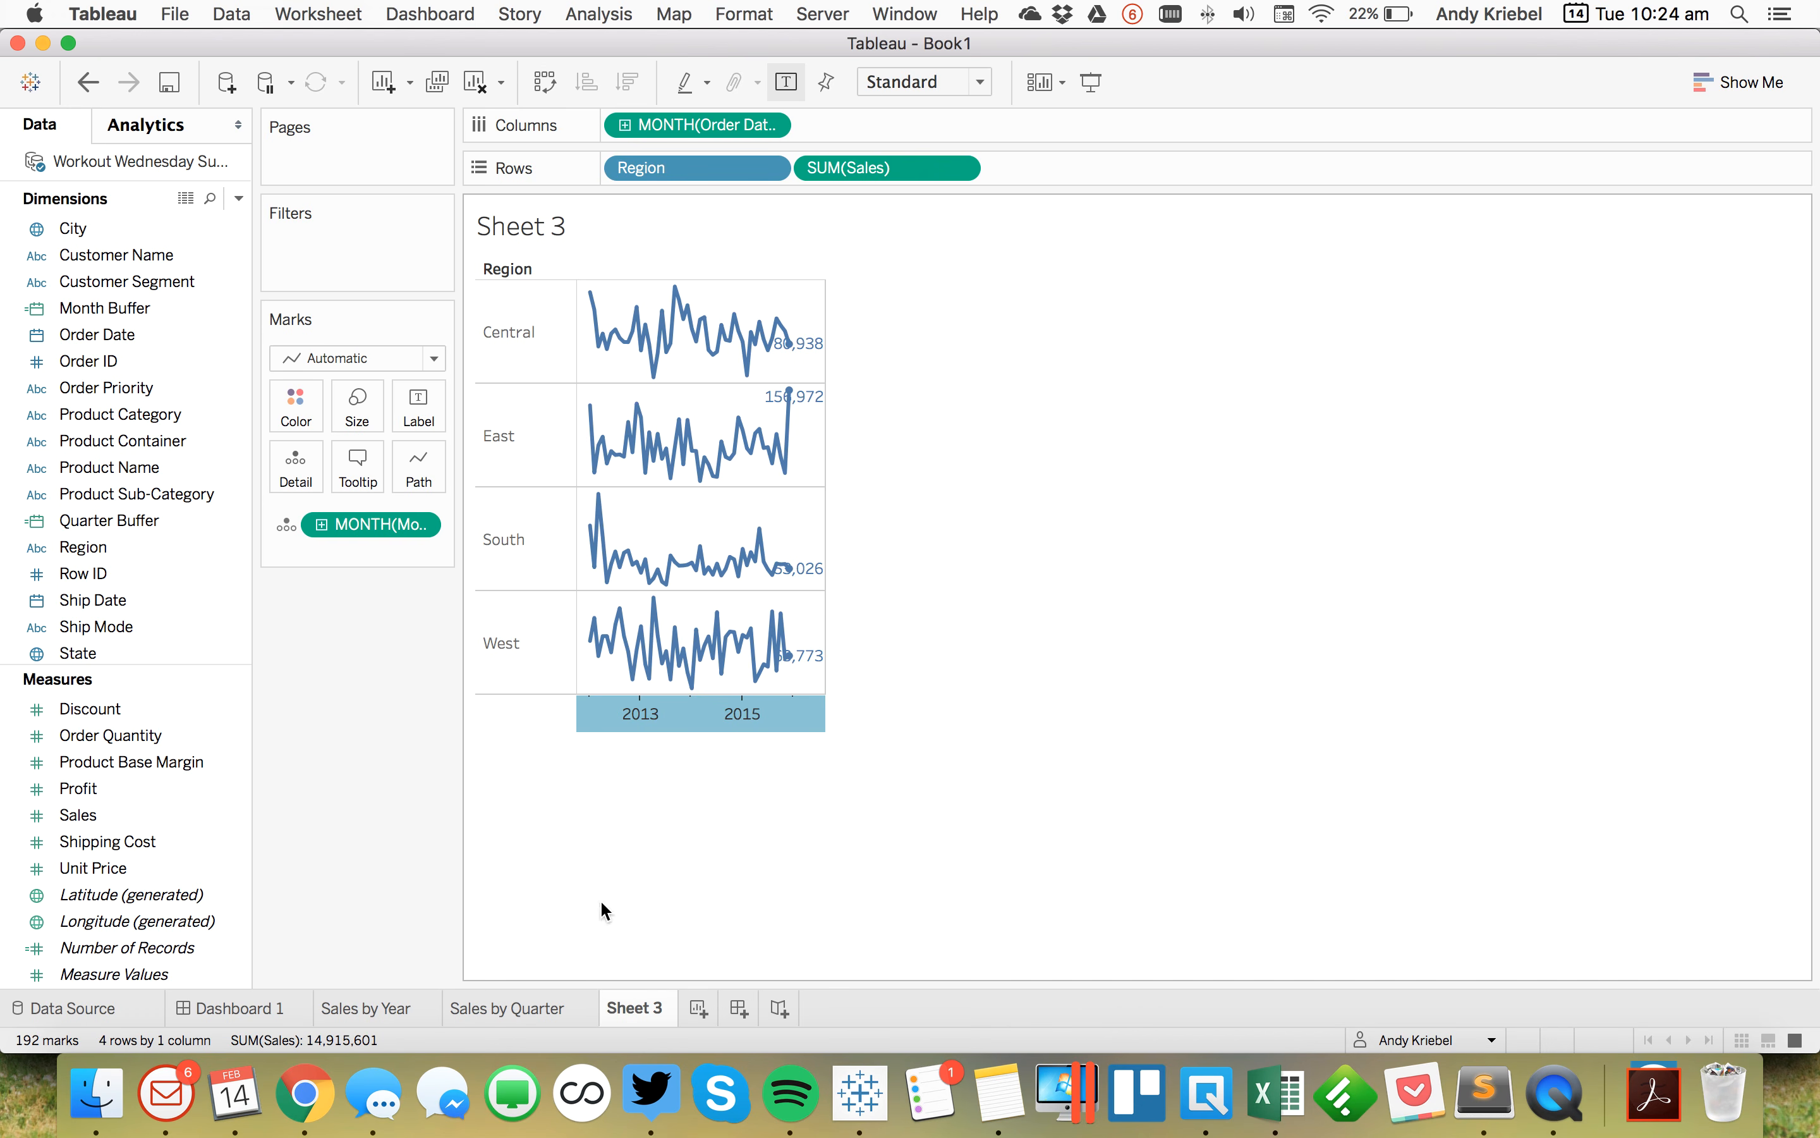
{"action": "left_click", "coordinate": [498, 1012]}
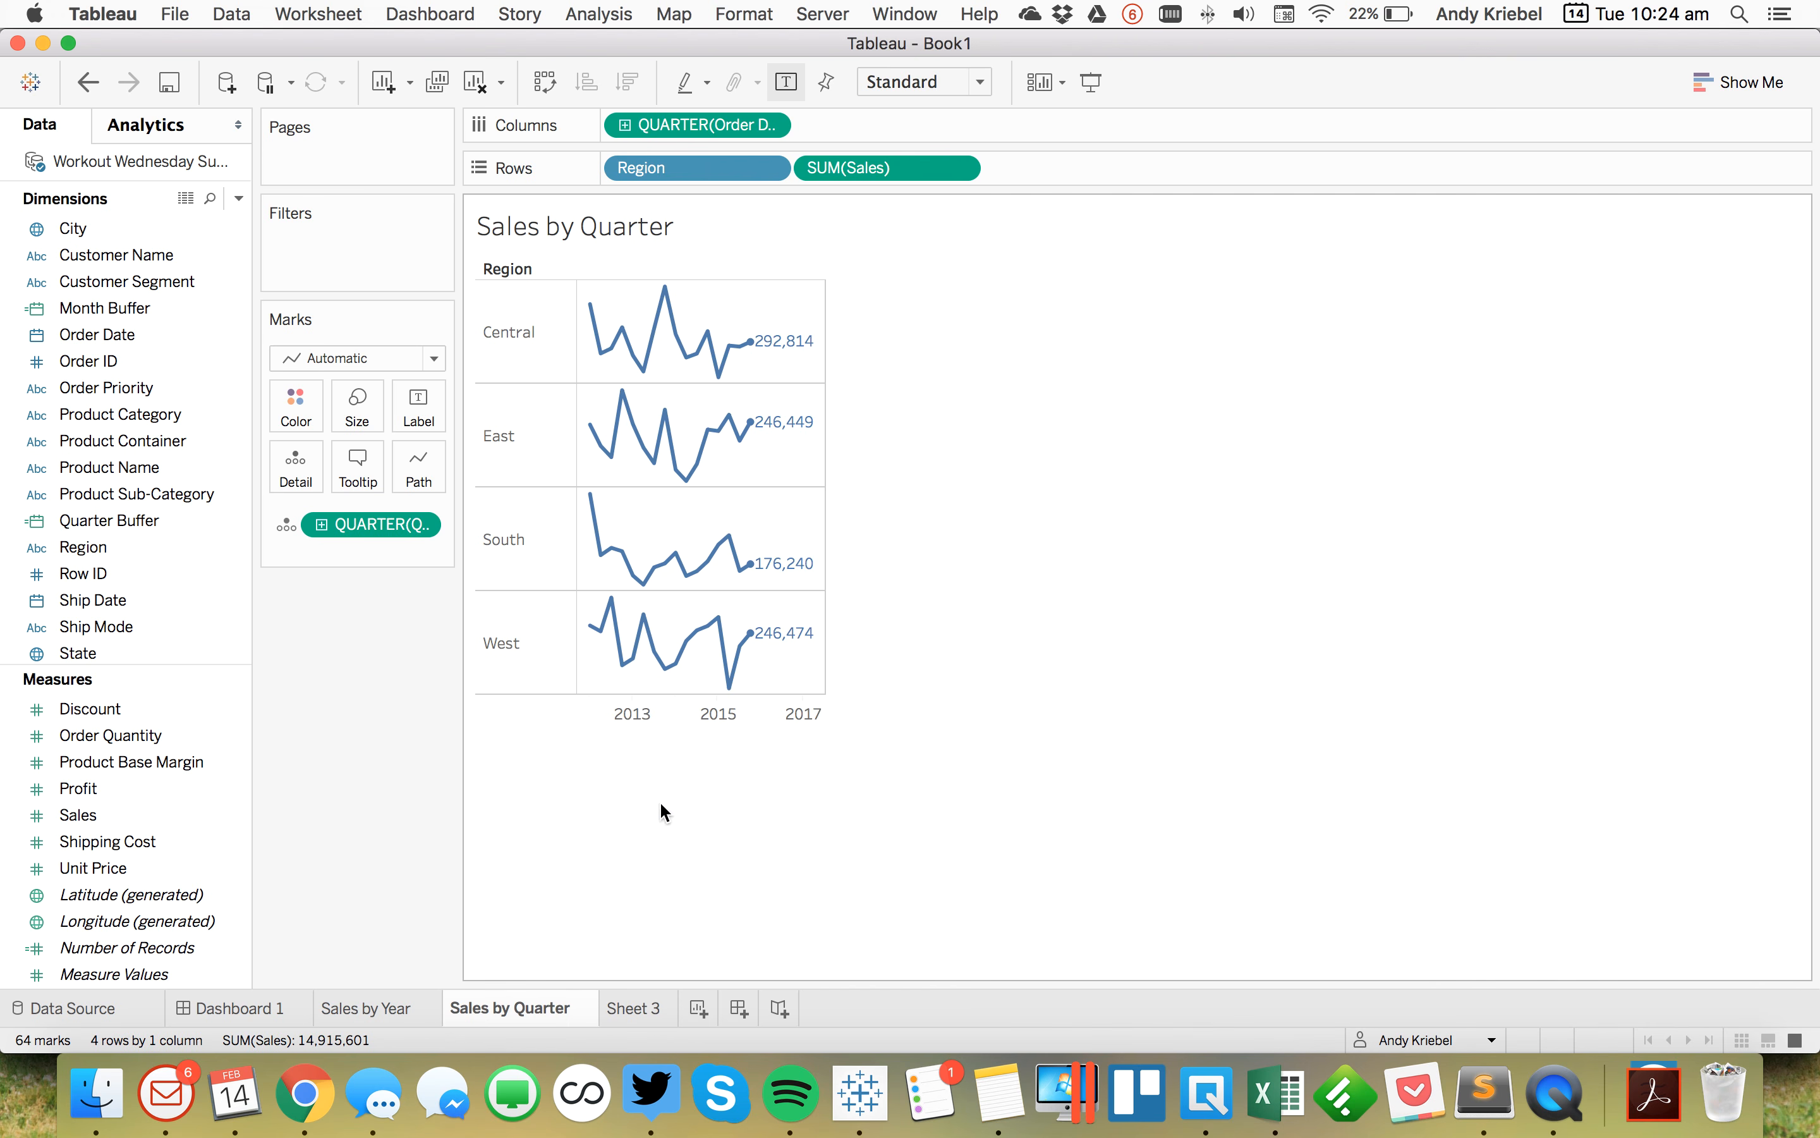
{"action": "right_click", "coordinate": [668, 704]}
{"action": "mouse_move", "coordinate": [858, 938]}
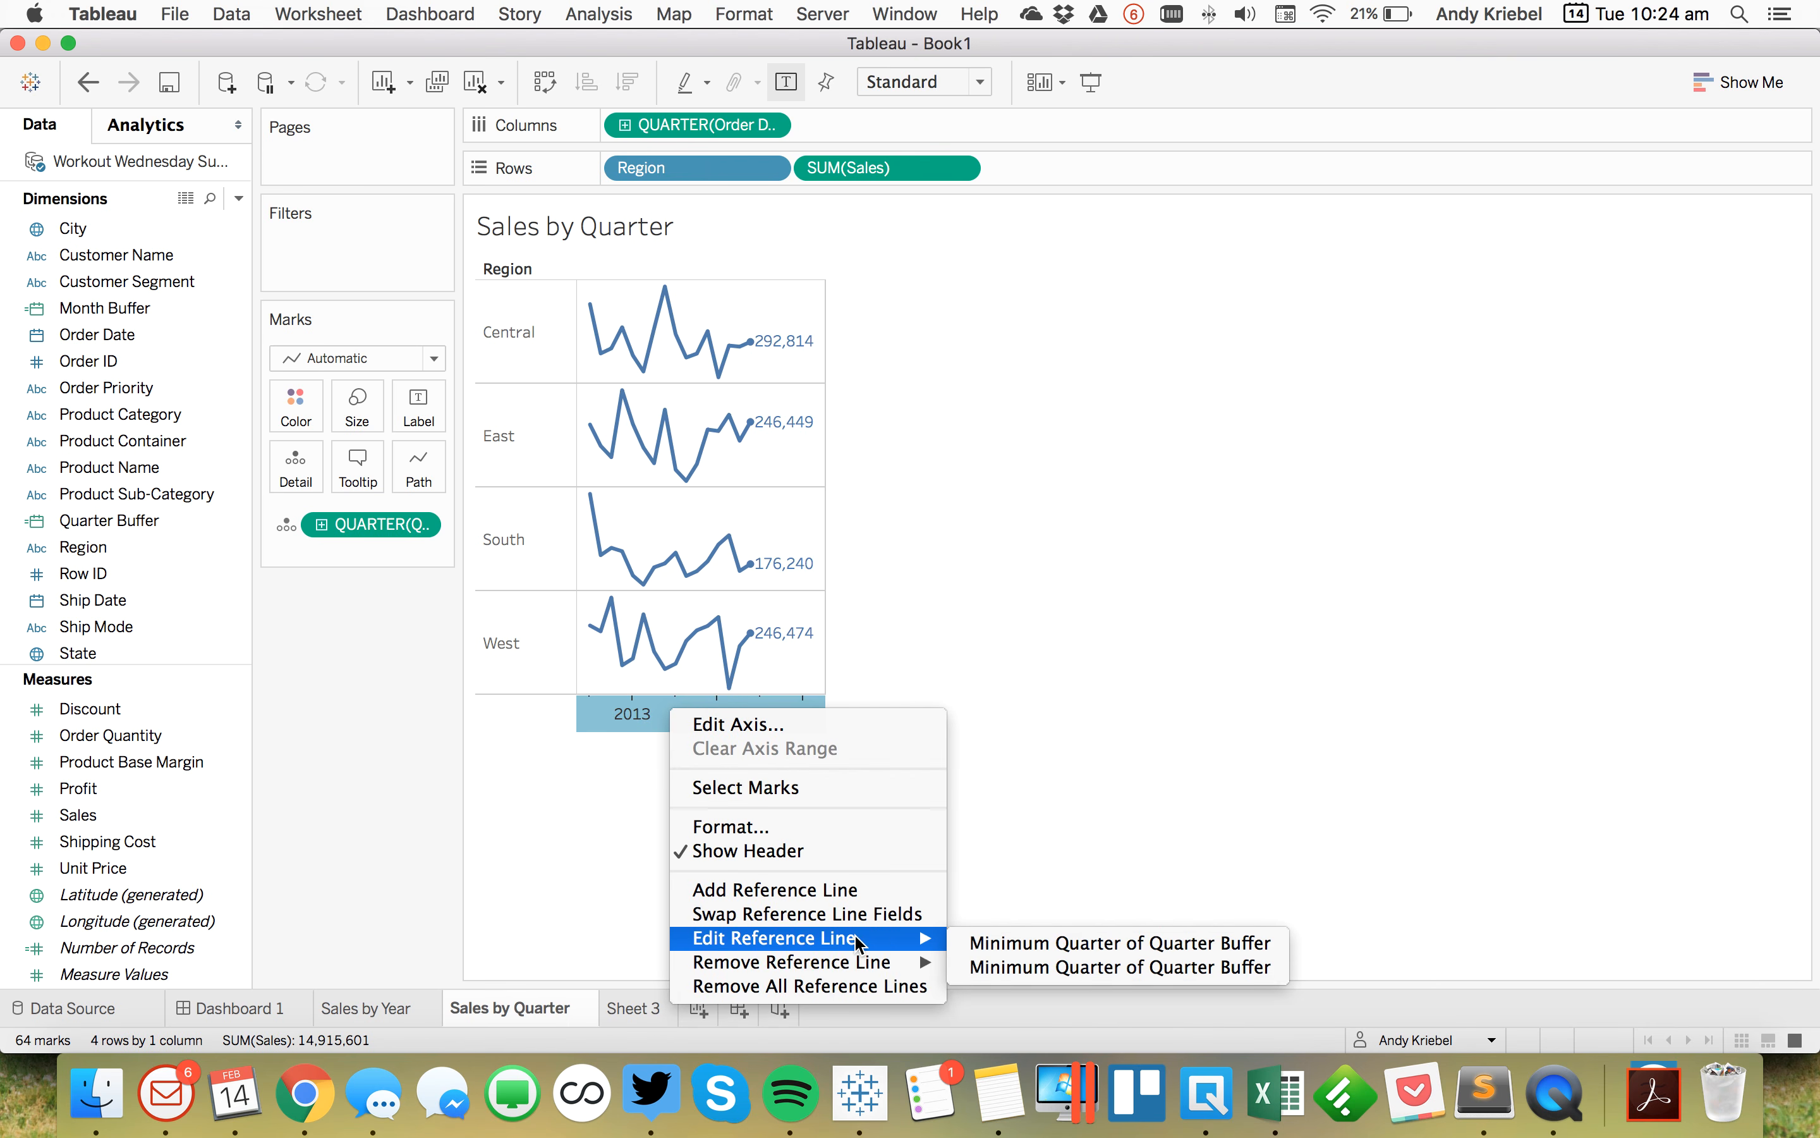
{"action": "mouse_move", "coordinate": [925, 964]}
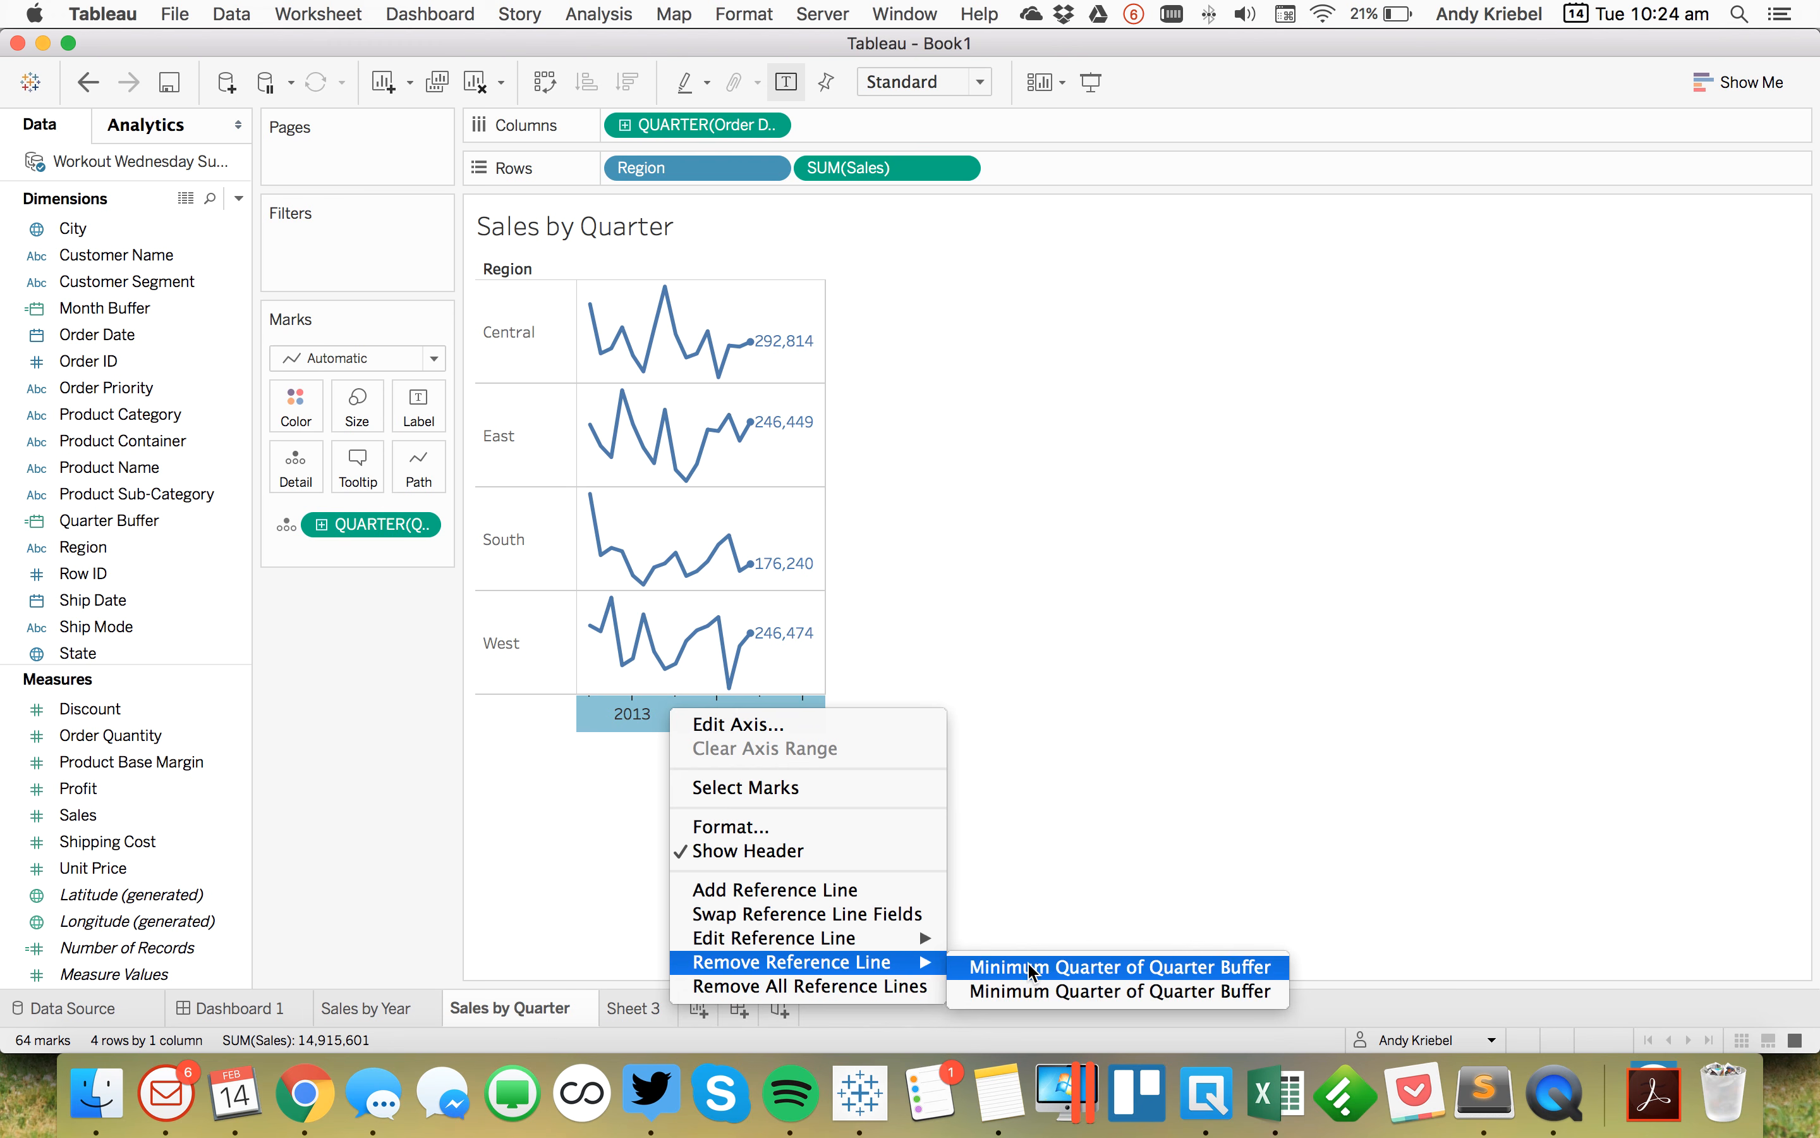
{"action": "left_click", "coordinate": [1008, 969]}
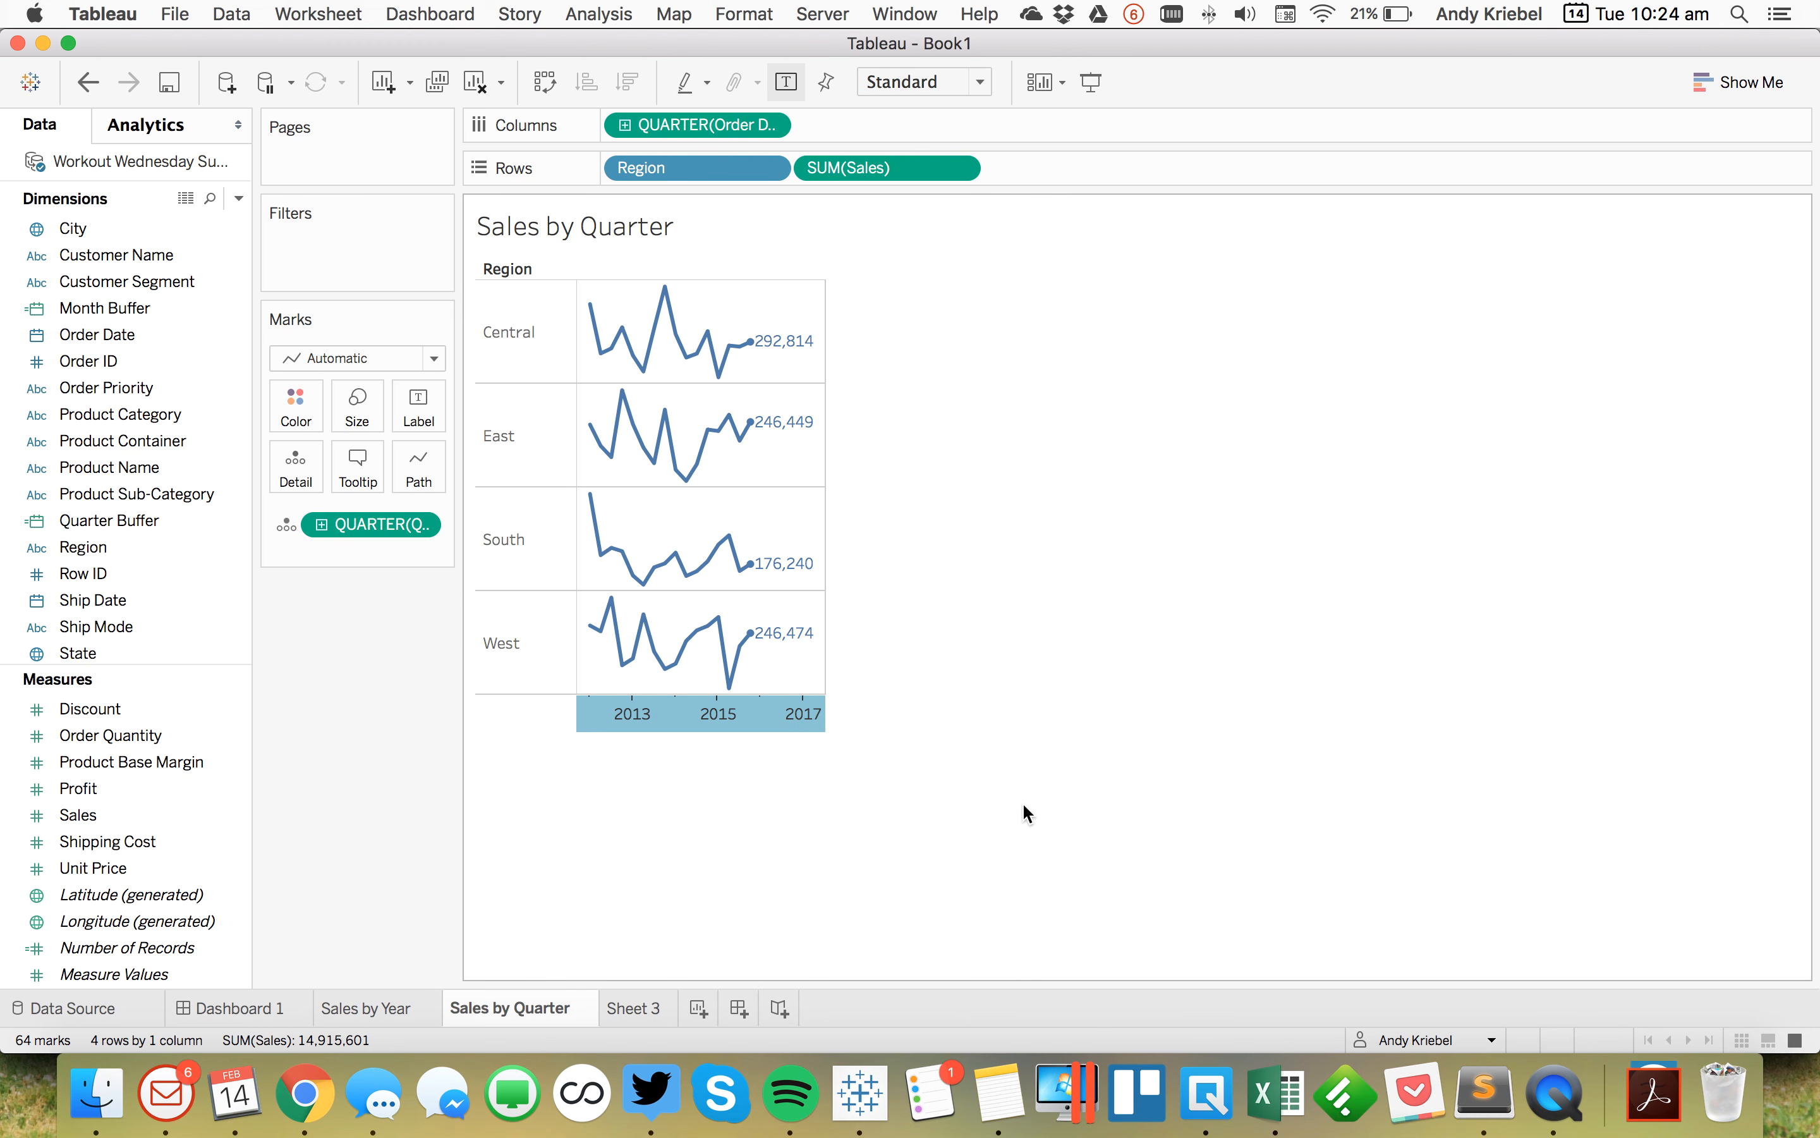
Step: Edit the Month Buffer calculation so DATEADD adds 18 months instead of 6, applying and confirming
{"action": "mouse_move", "coordinate": [799, 676]}
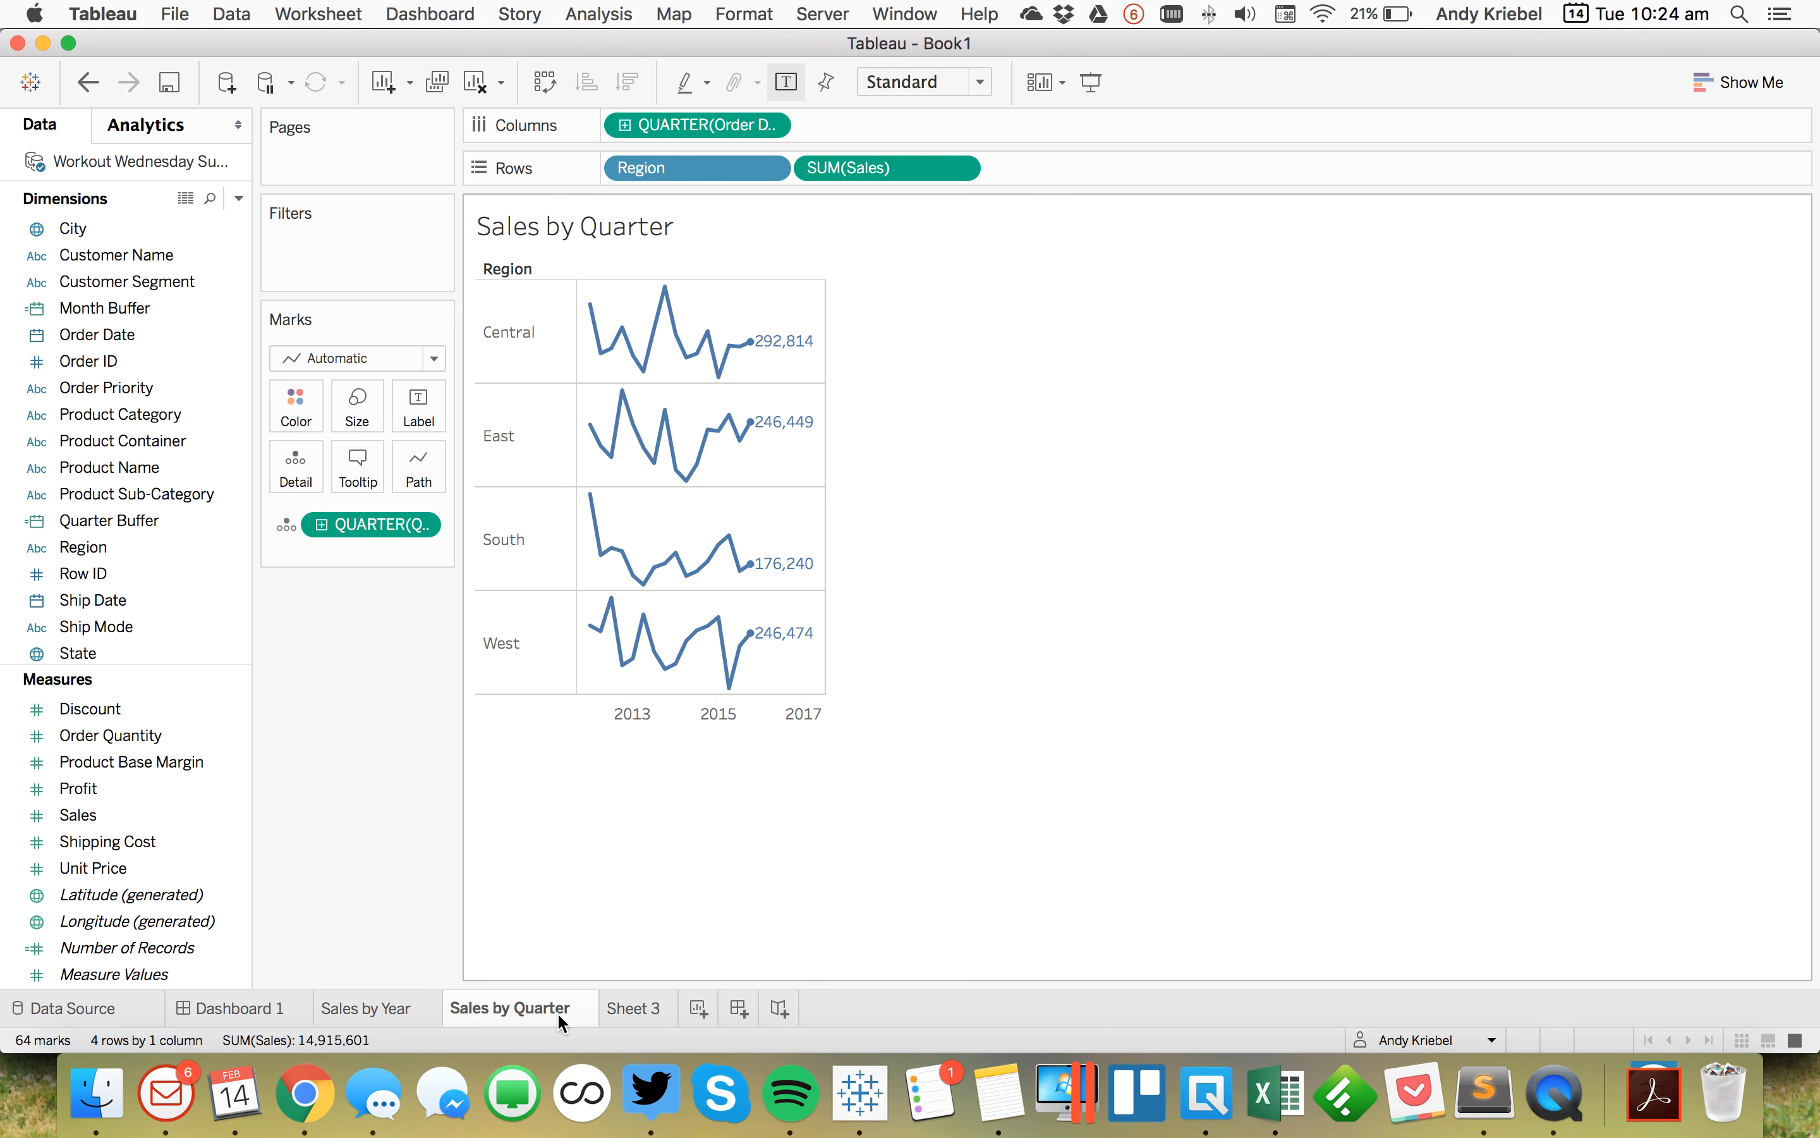
{"action": "left_click", "coordinate": [628, 1008]}
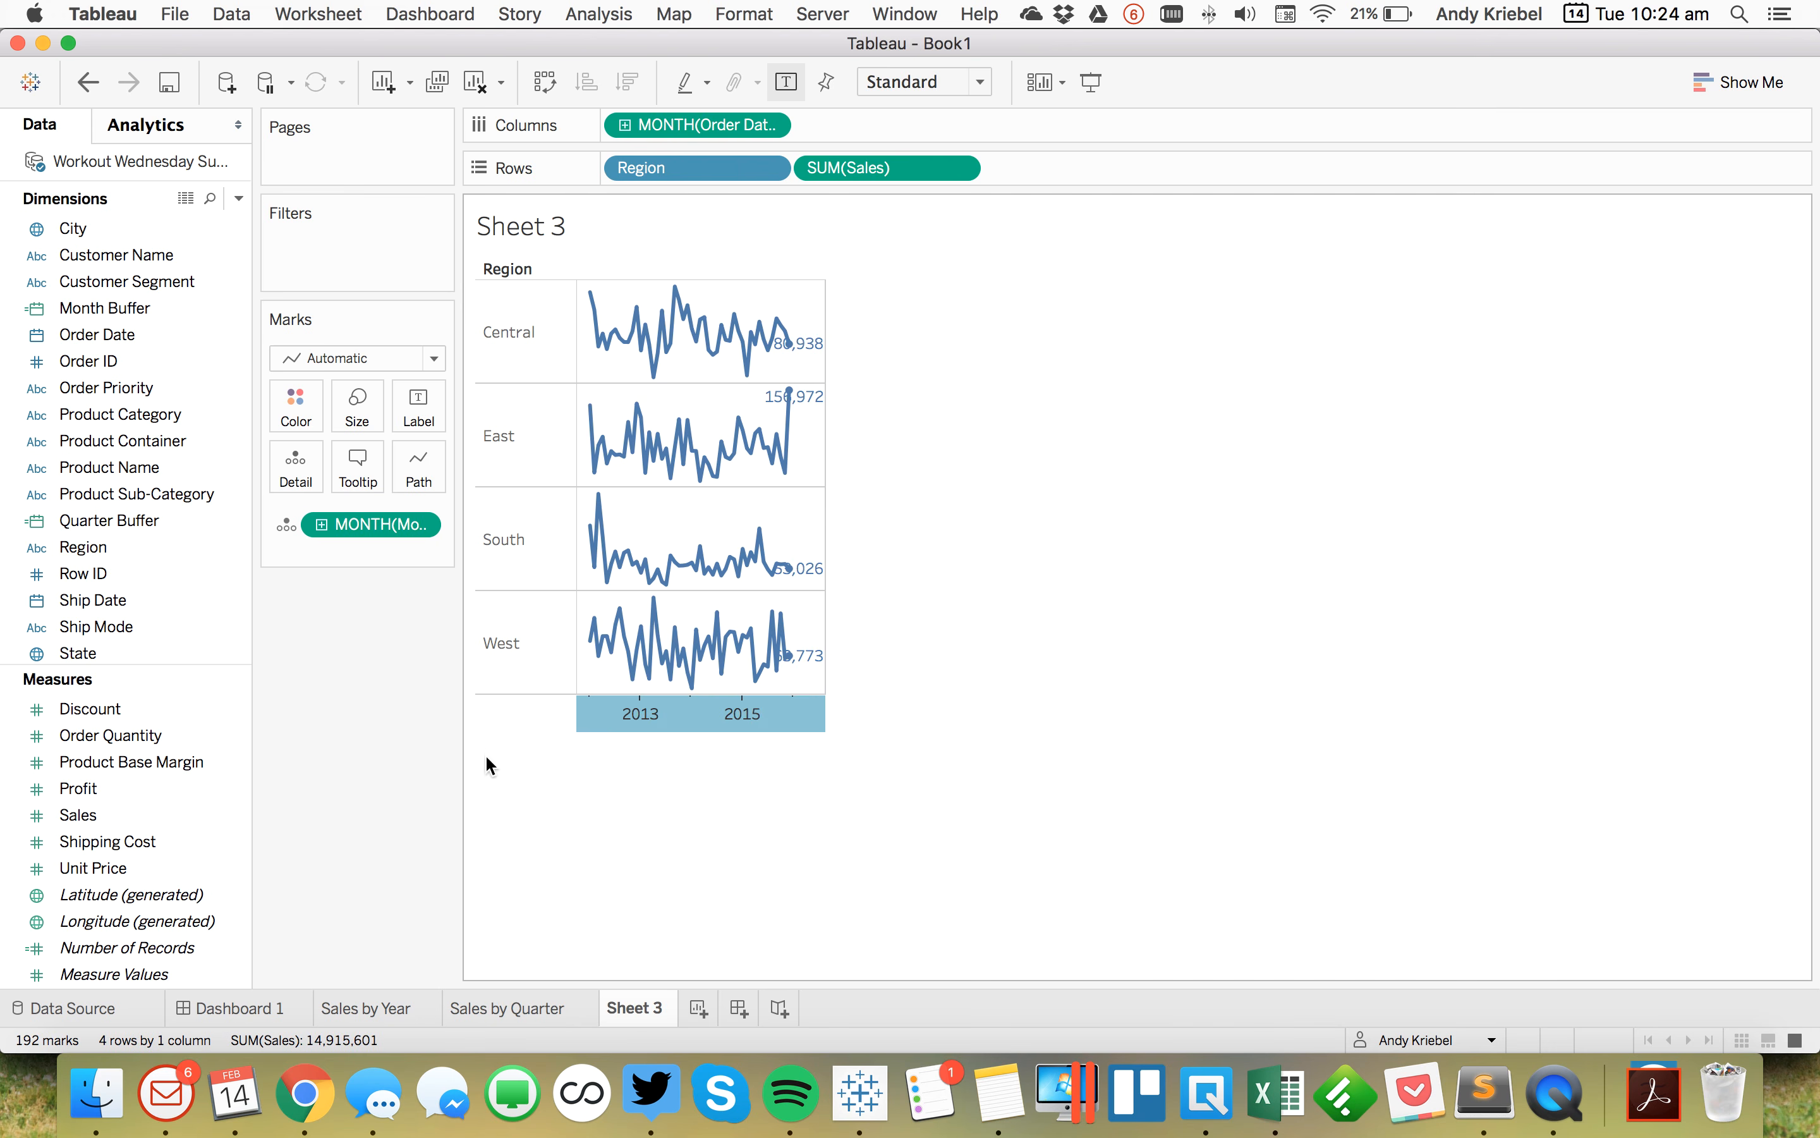
{"action": "right_click", "coordinate": [140, 308]}
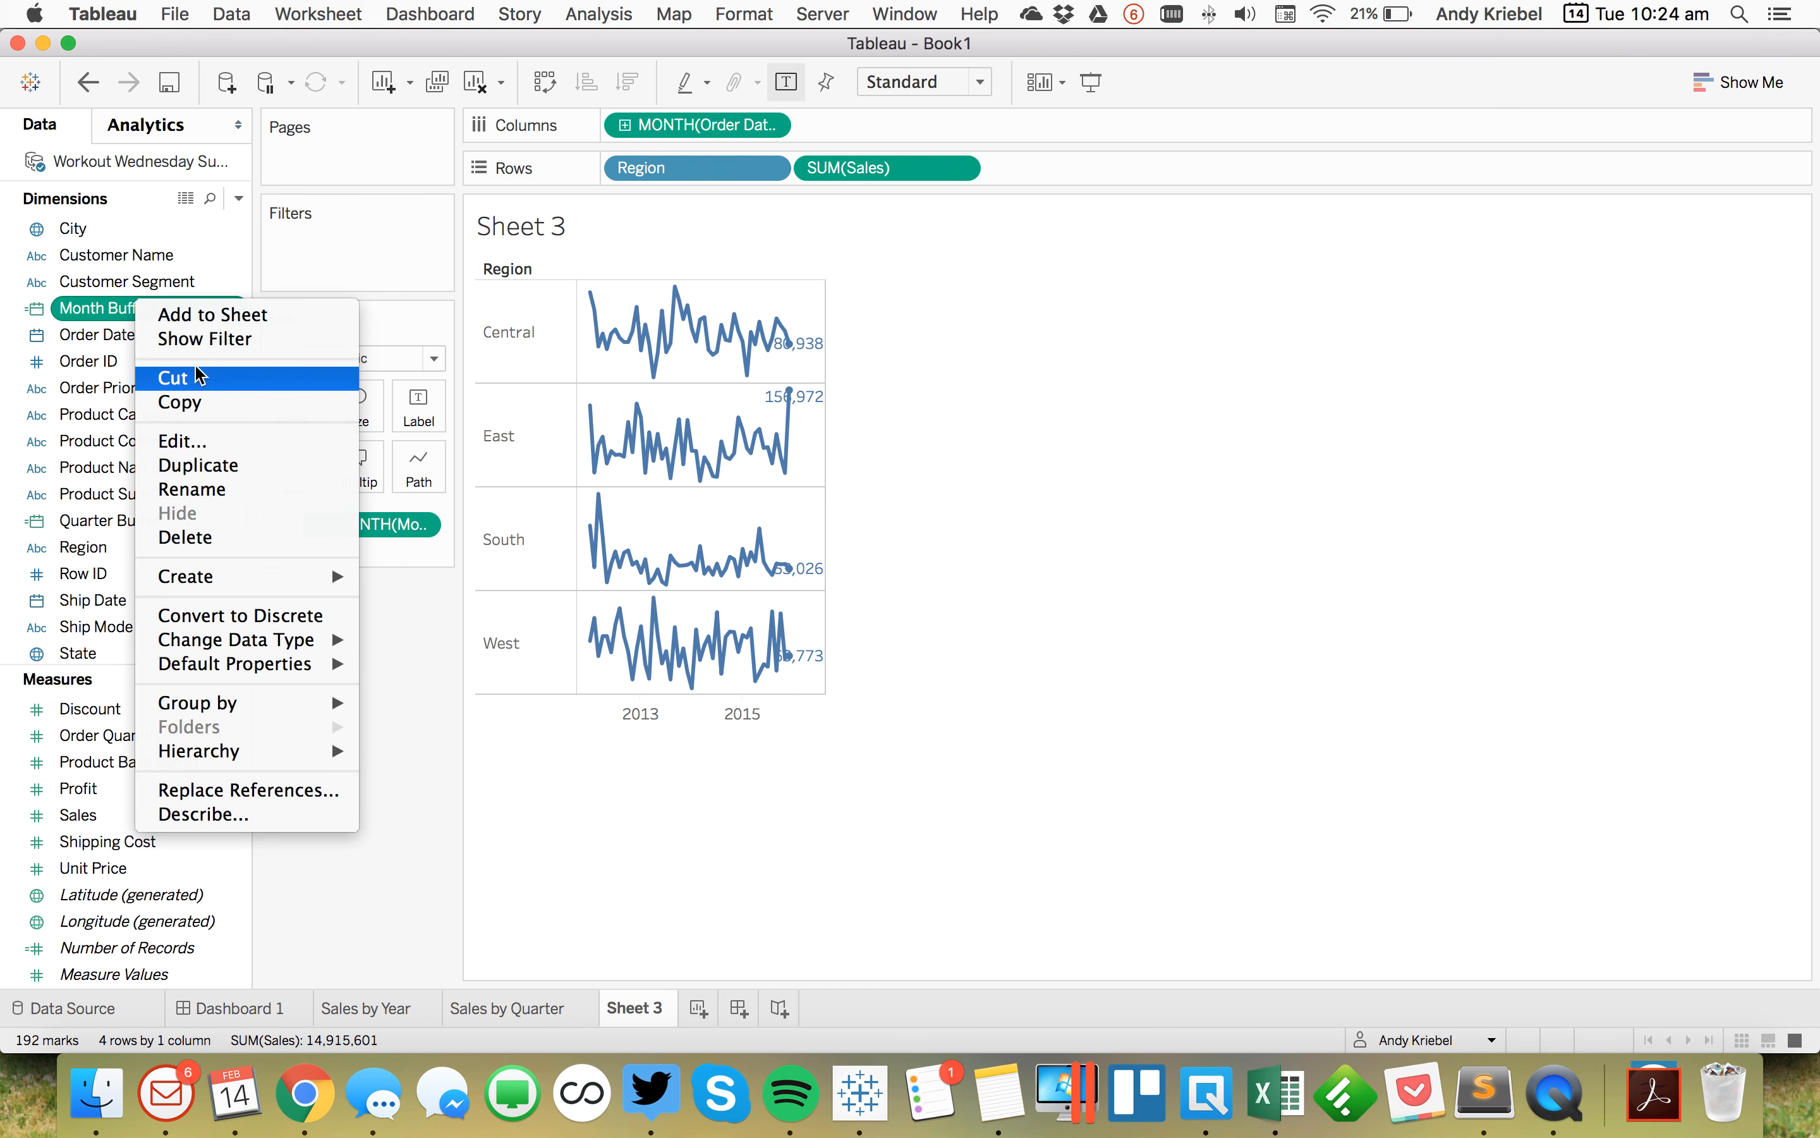
{"action": "left_click", "coordinate": [181, 447]}
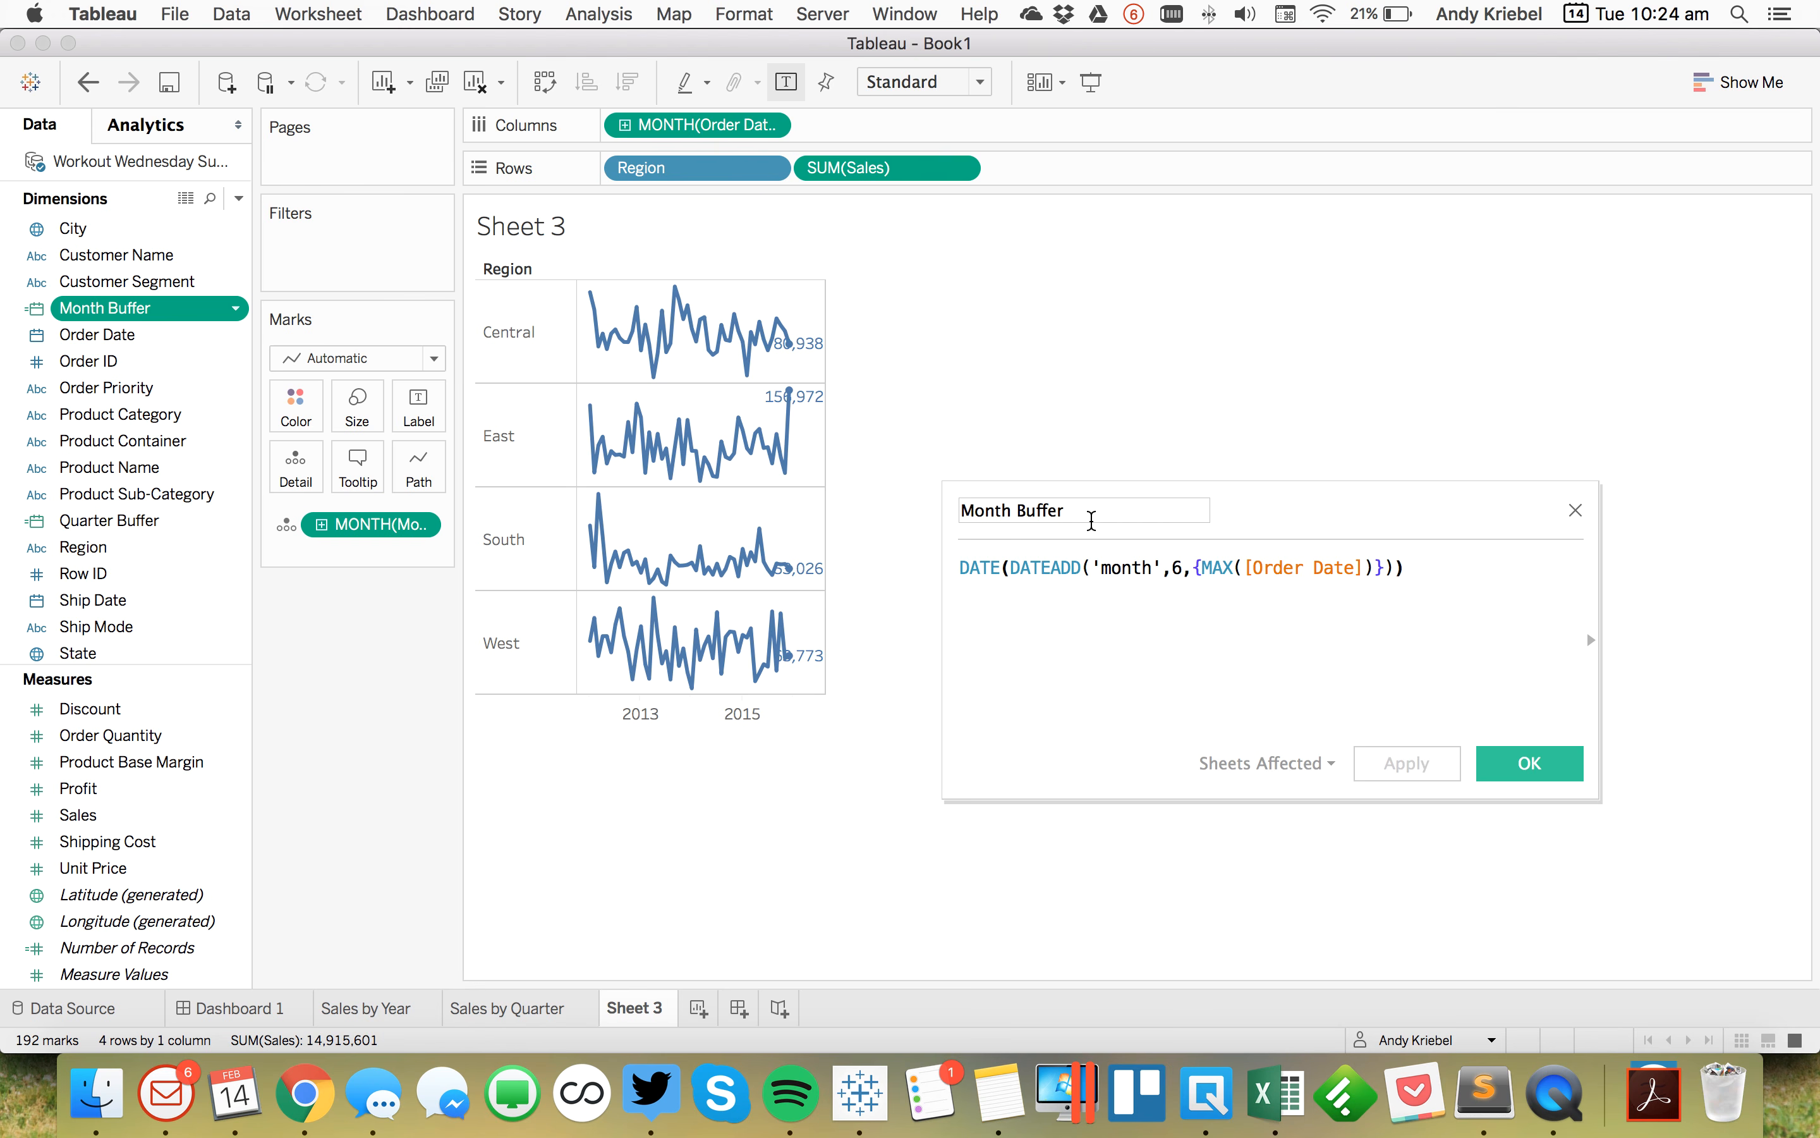
{"action": "left_click", "coordinate": [1171, 565]}
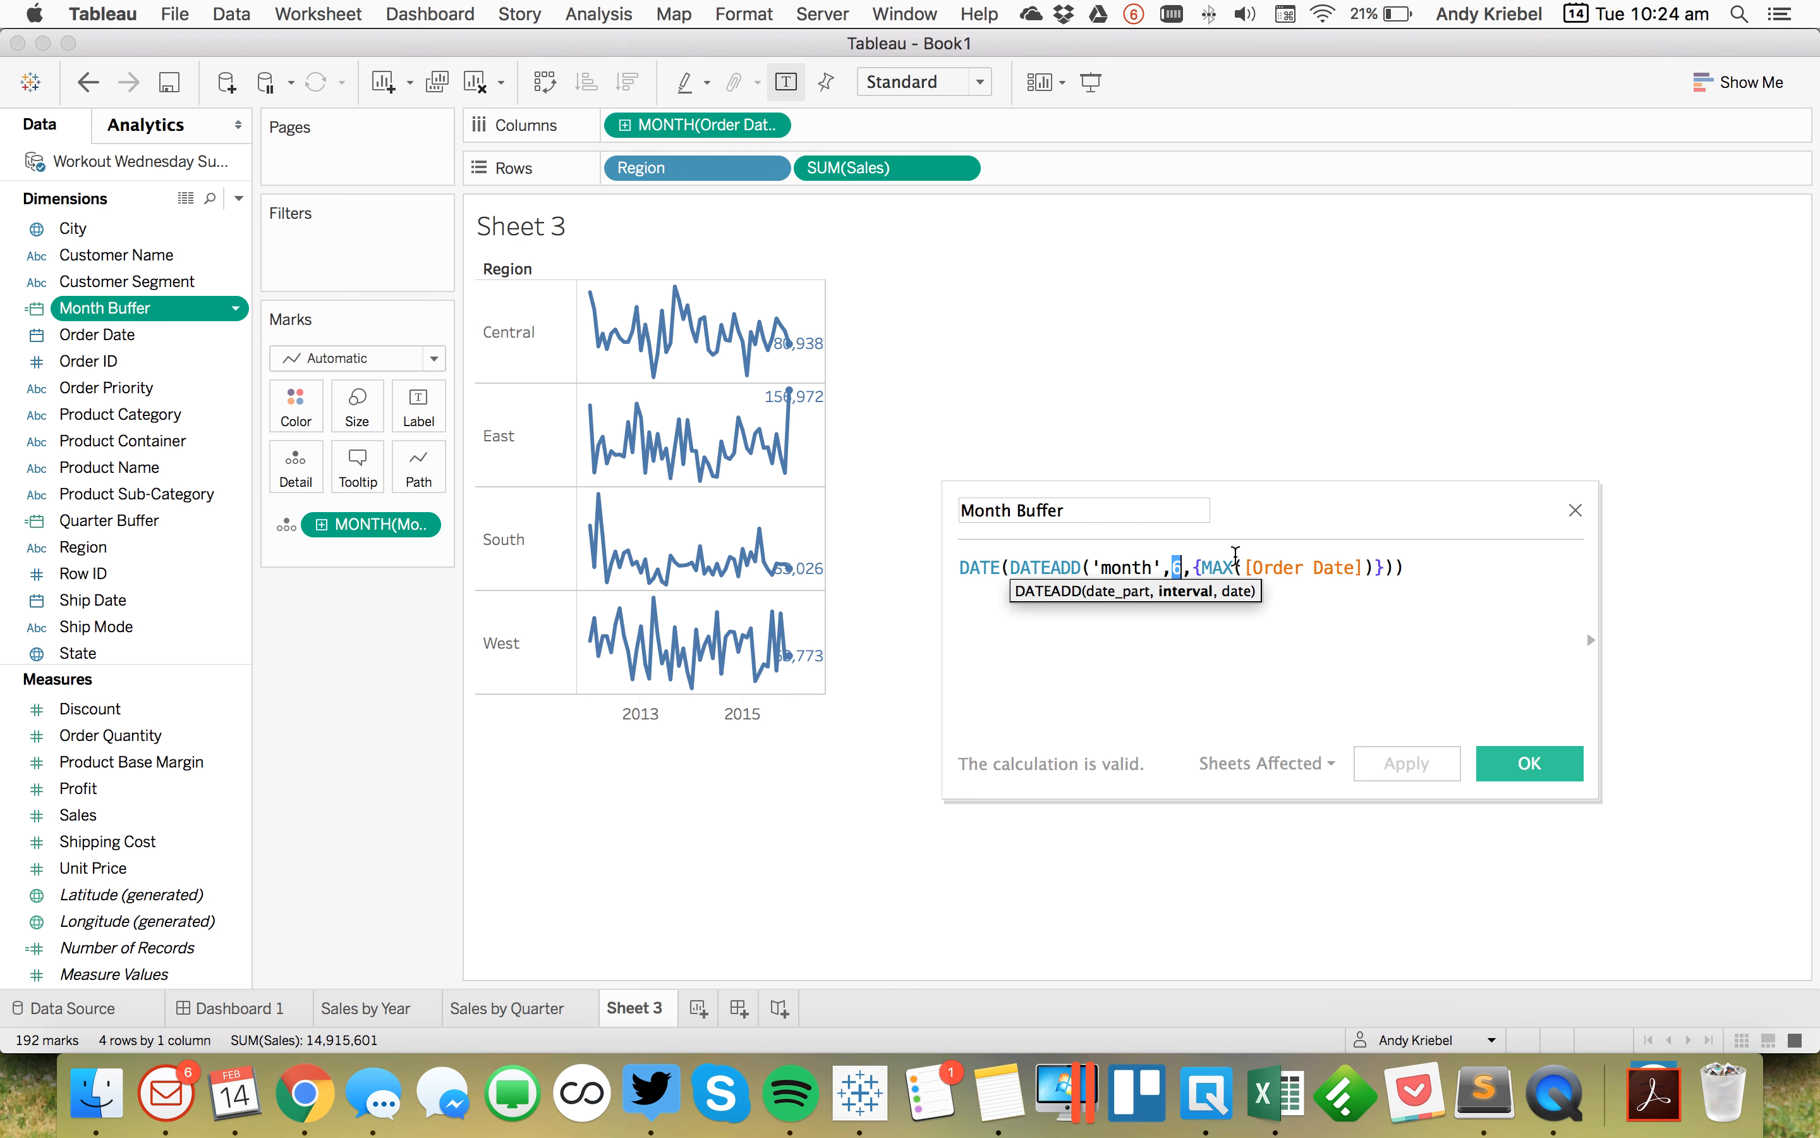
{"action": "type", "text": "18"}
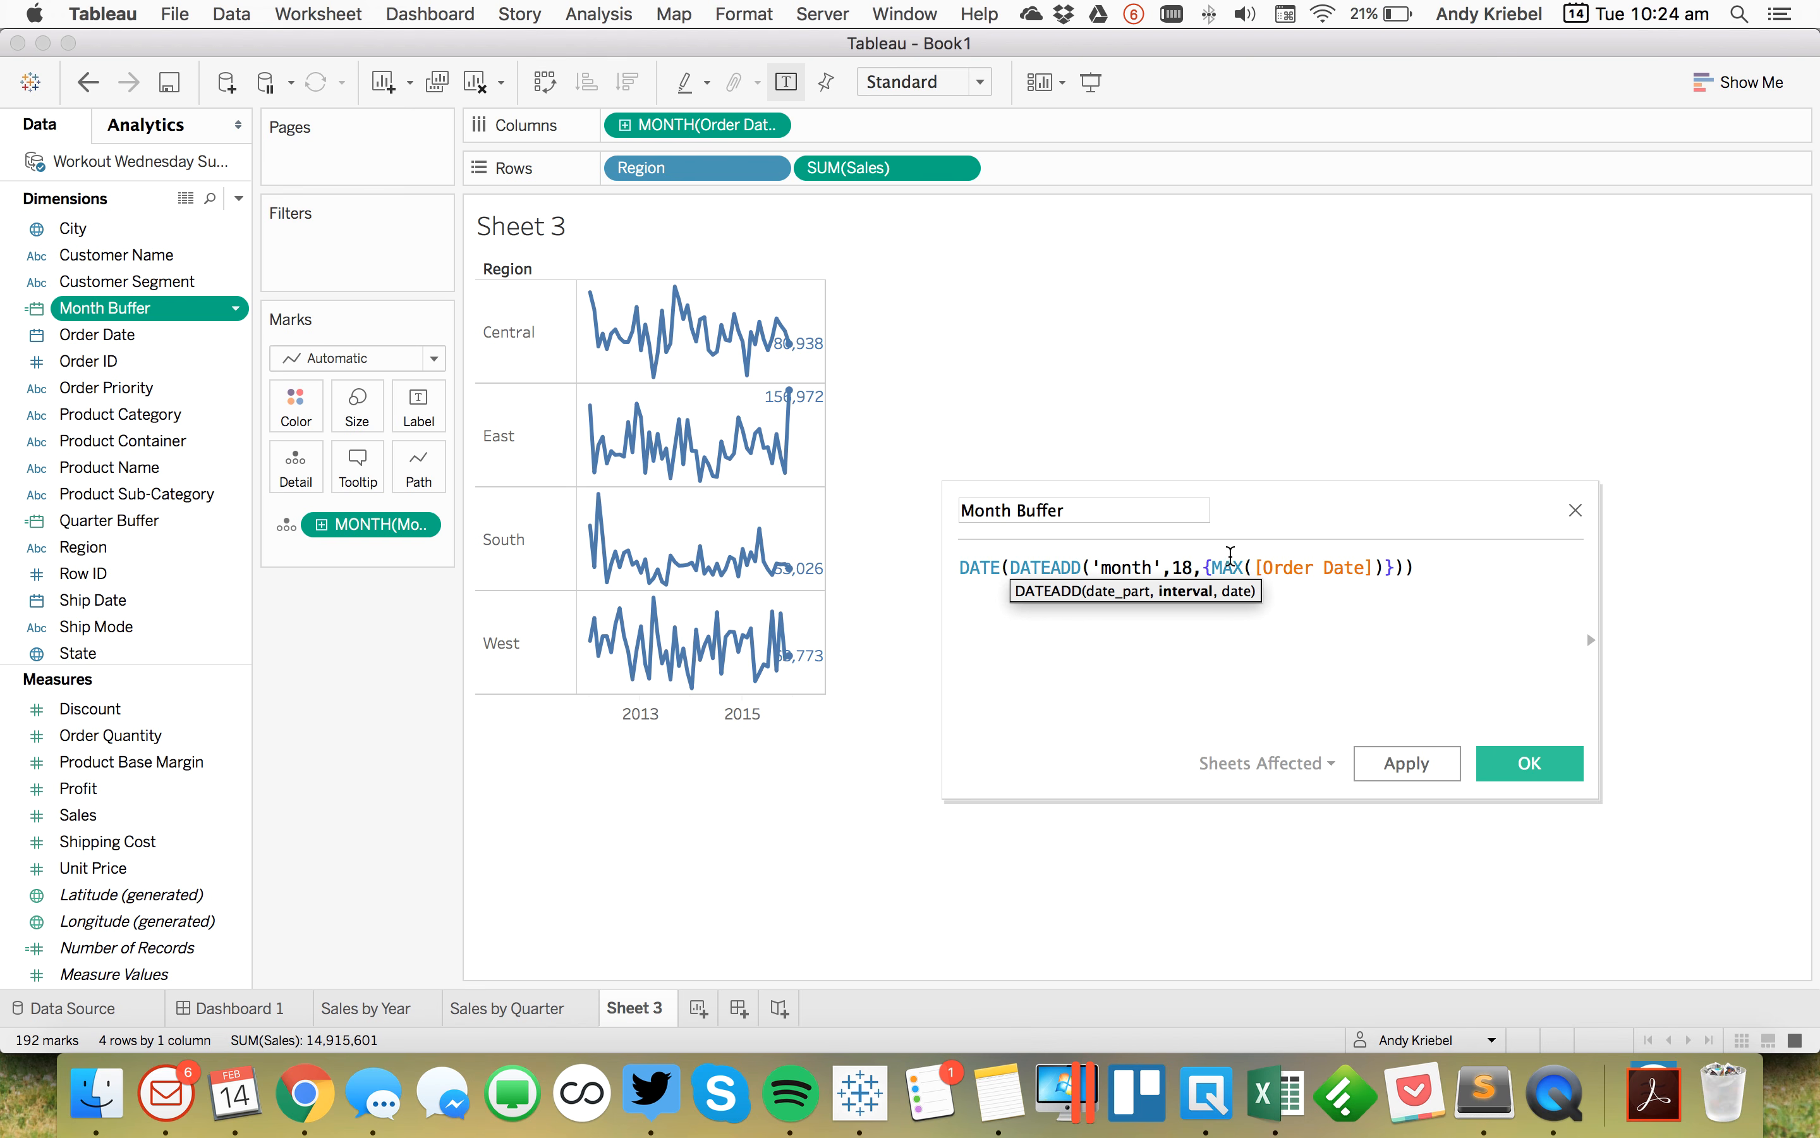
{"action": "left_click", "coordinate": [1398, 763]}
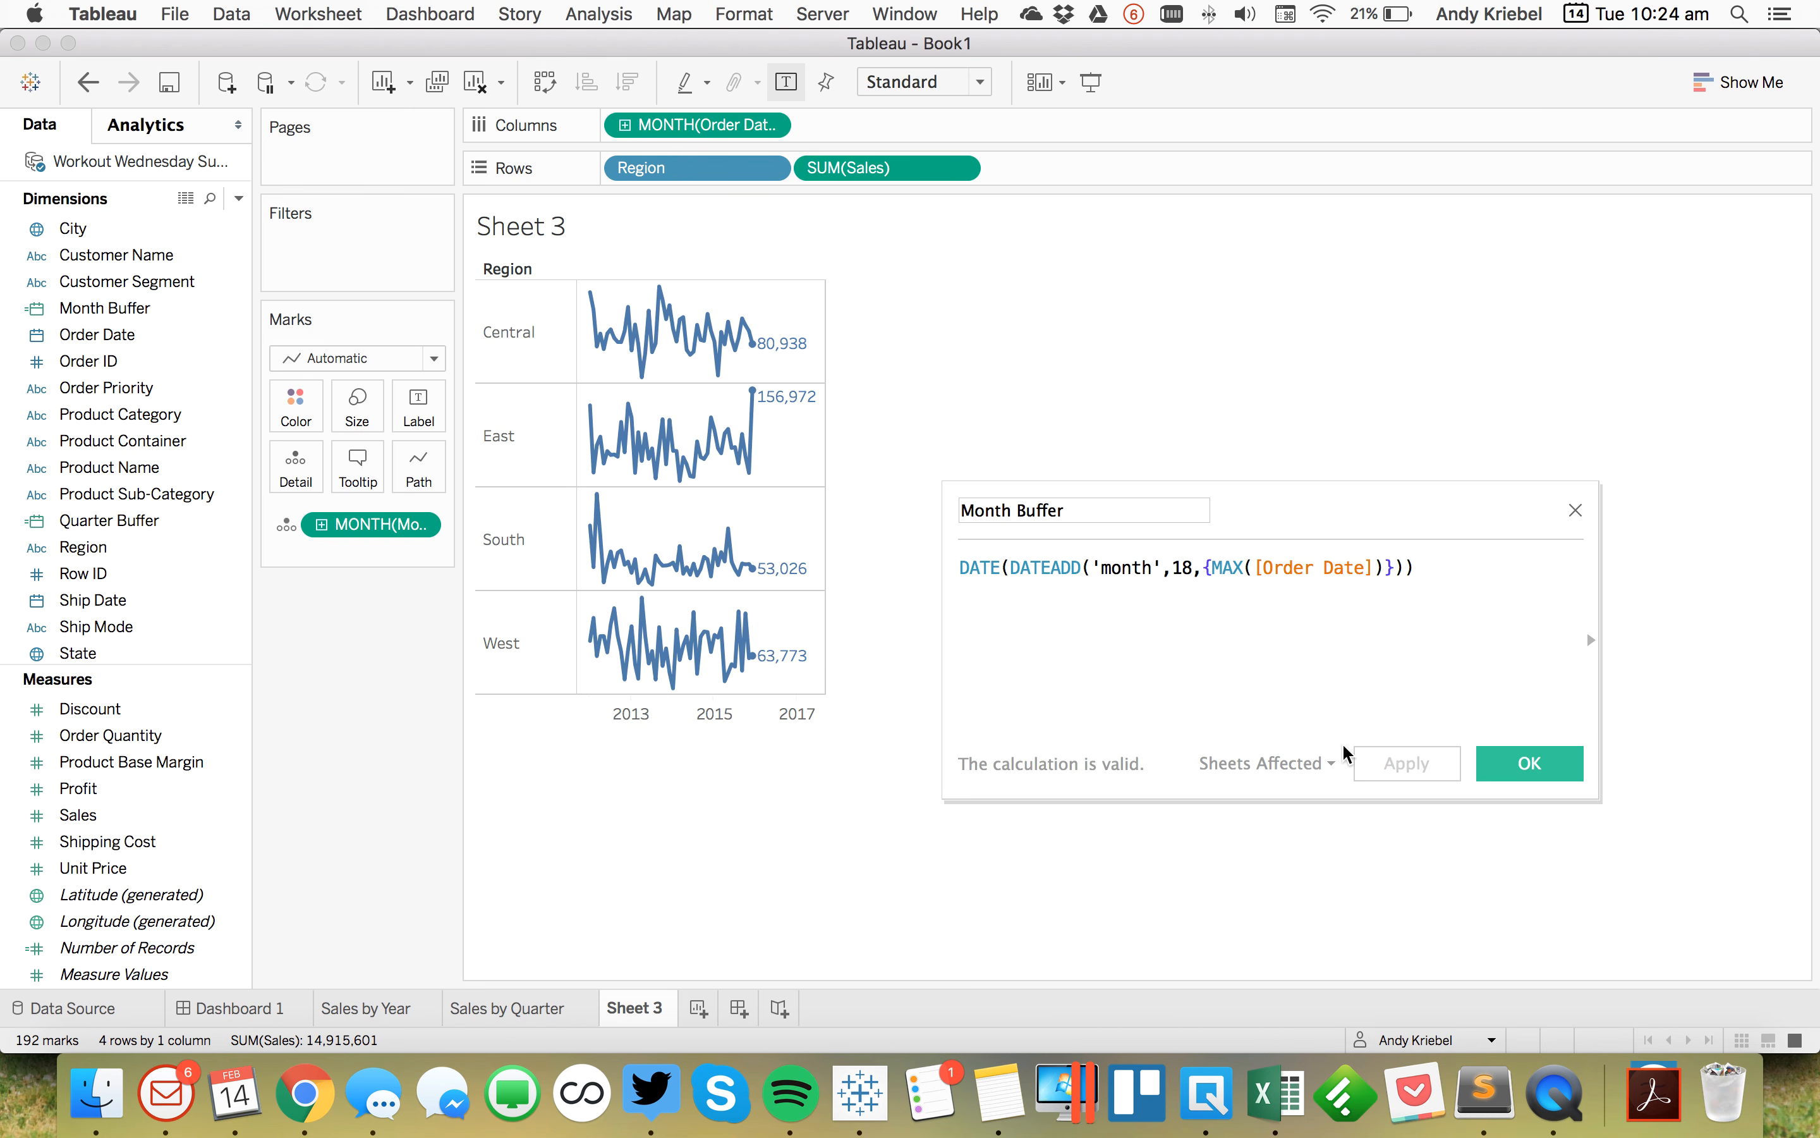
{"action": "left_click", "coordinate": [1512, 763]}
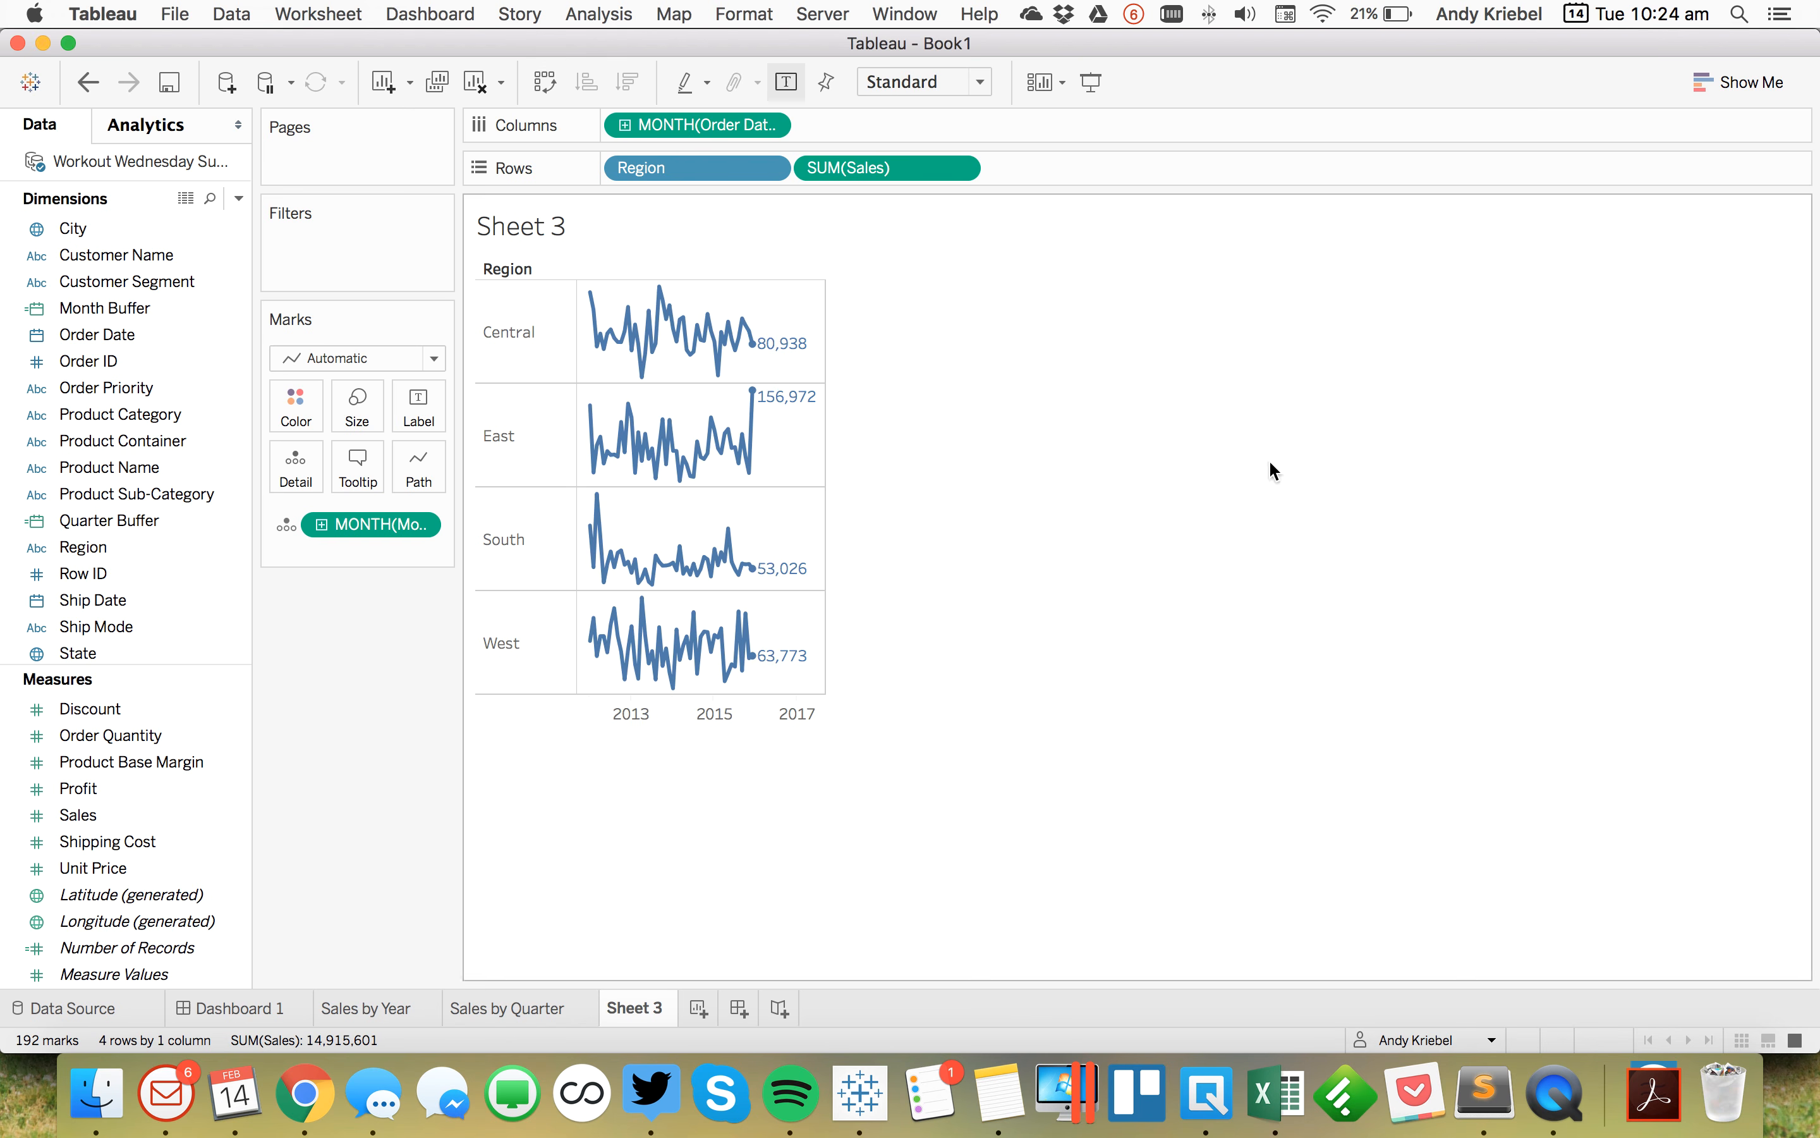
Step: Rename the monthly sheet to Sales by Month
{"action": "double_click", "coordinate": [637, 1006]}
{"action": "type", "text": "Sales by Month"}
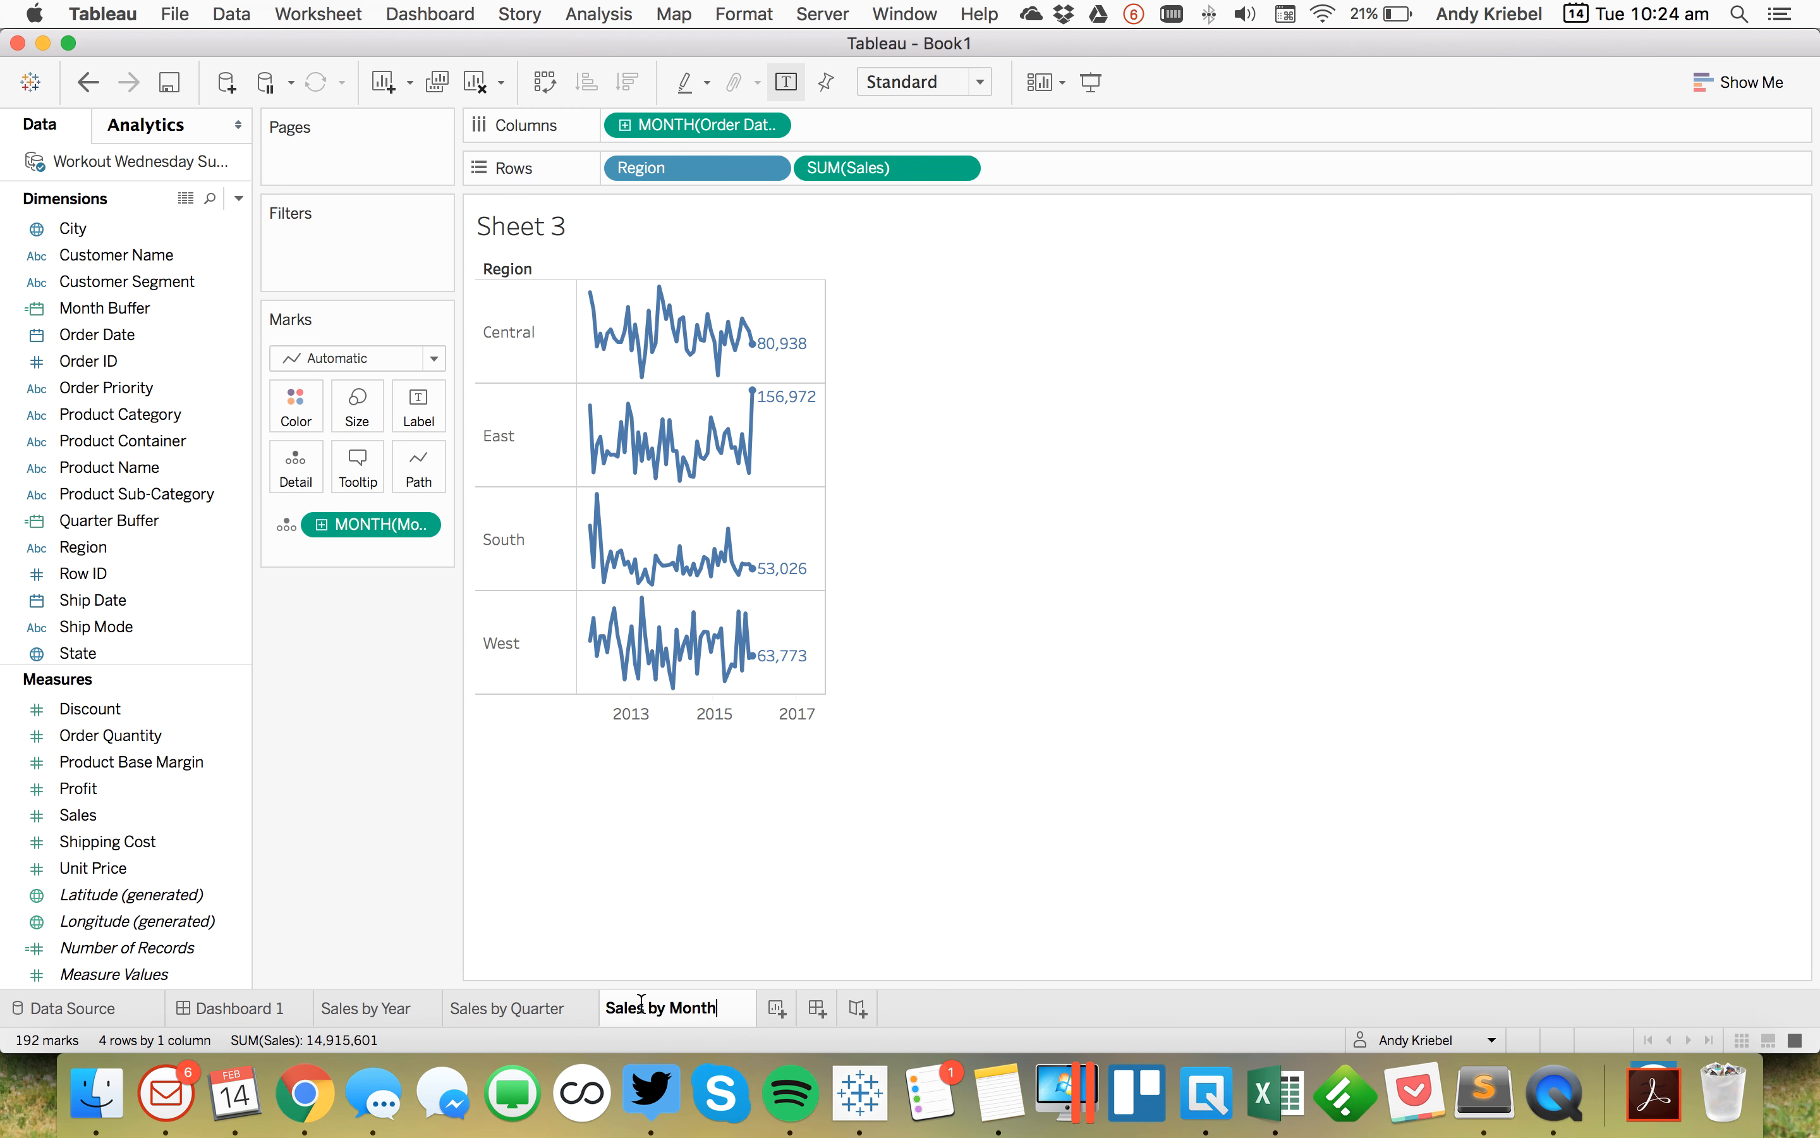
{"action": "key", "text": "Return"}
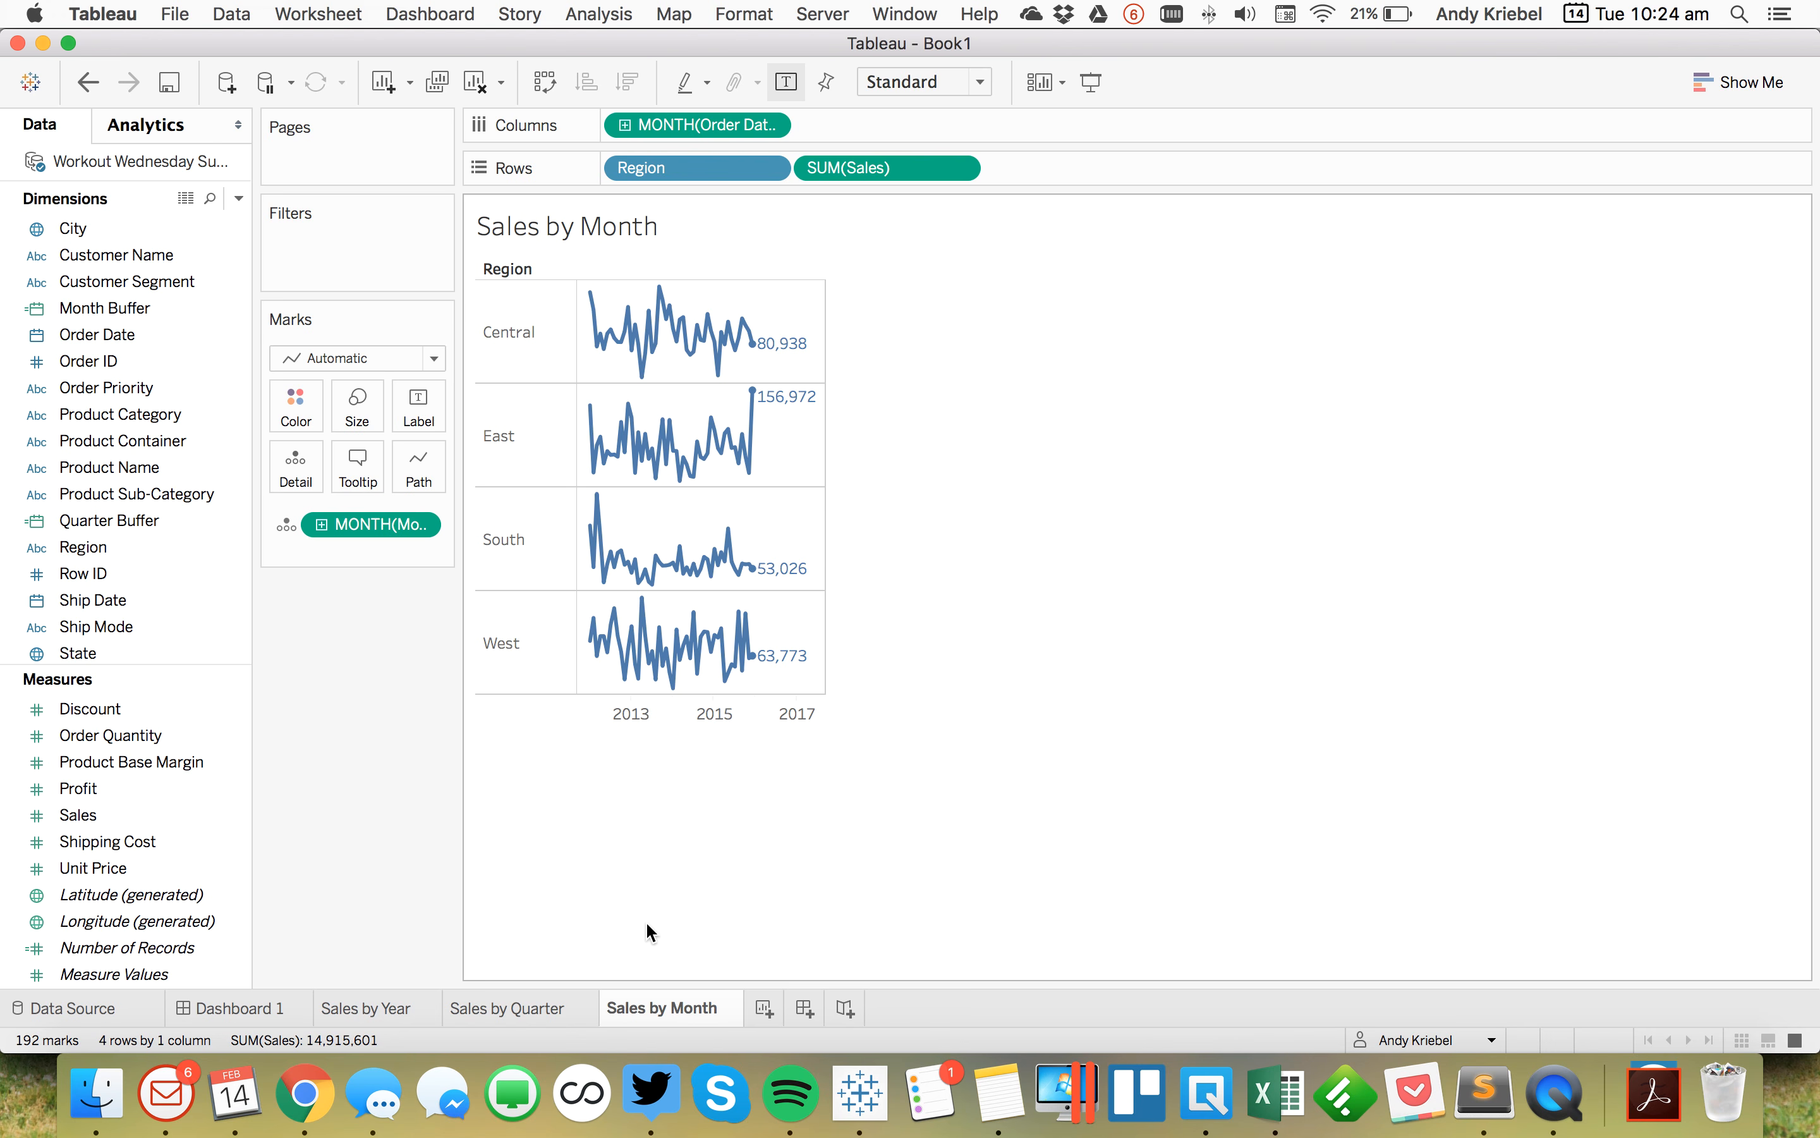
Step: Duplicate the Sales by Month sheet
{"action": "left_click", "coordinate": [283, 1005]}
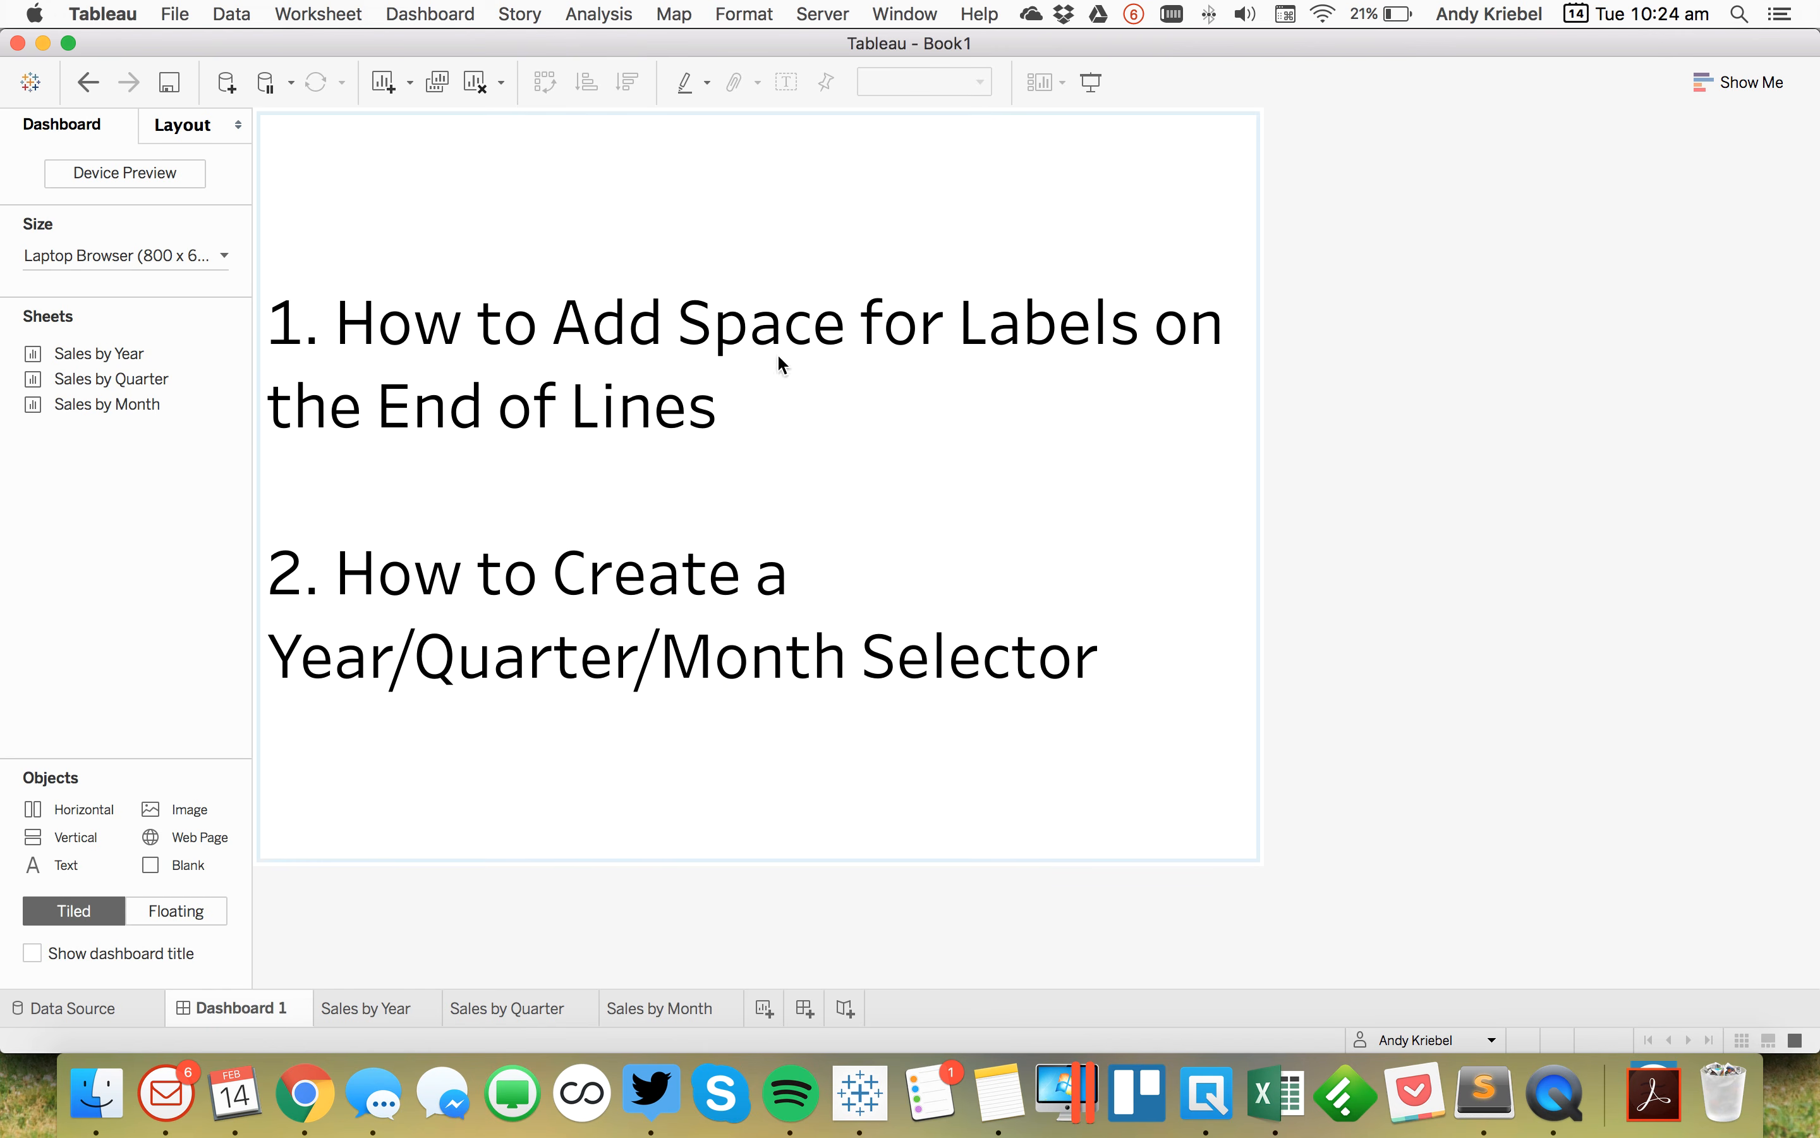
{"action": "left_click", "coordinate": [655, 1004]}
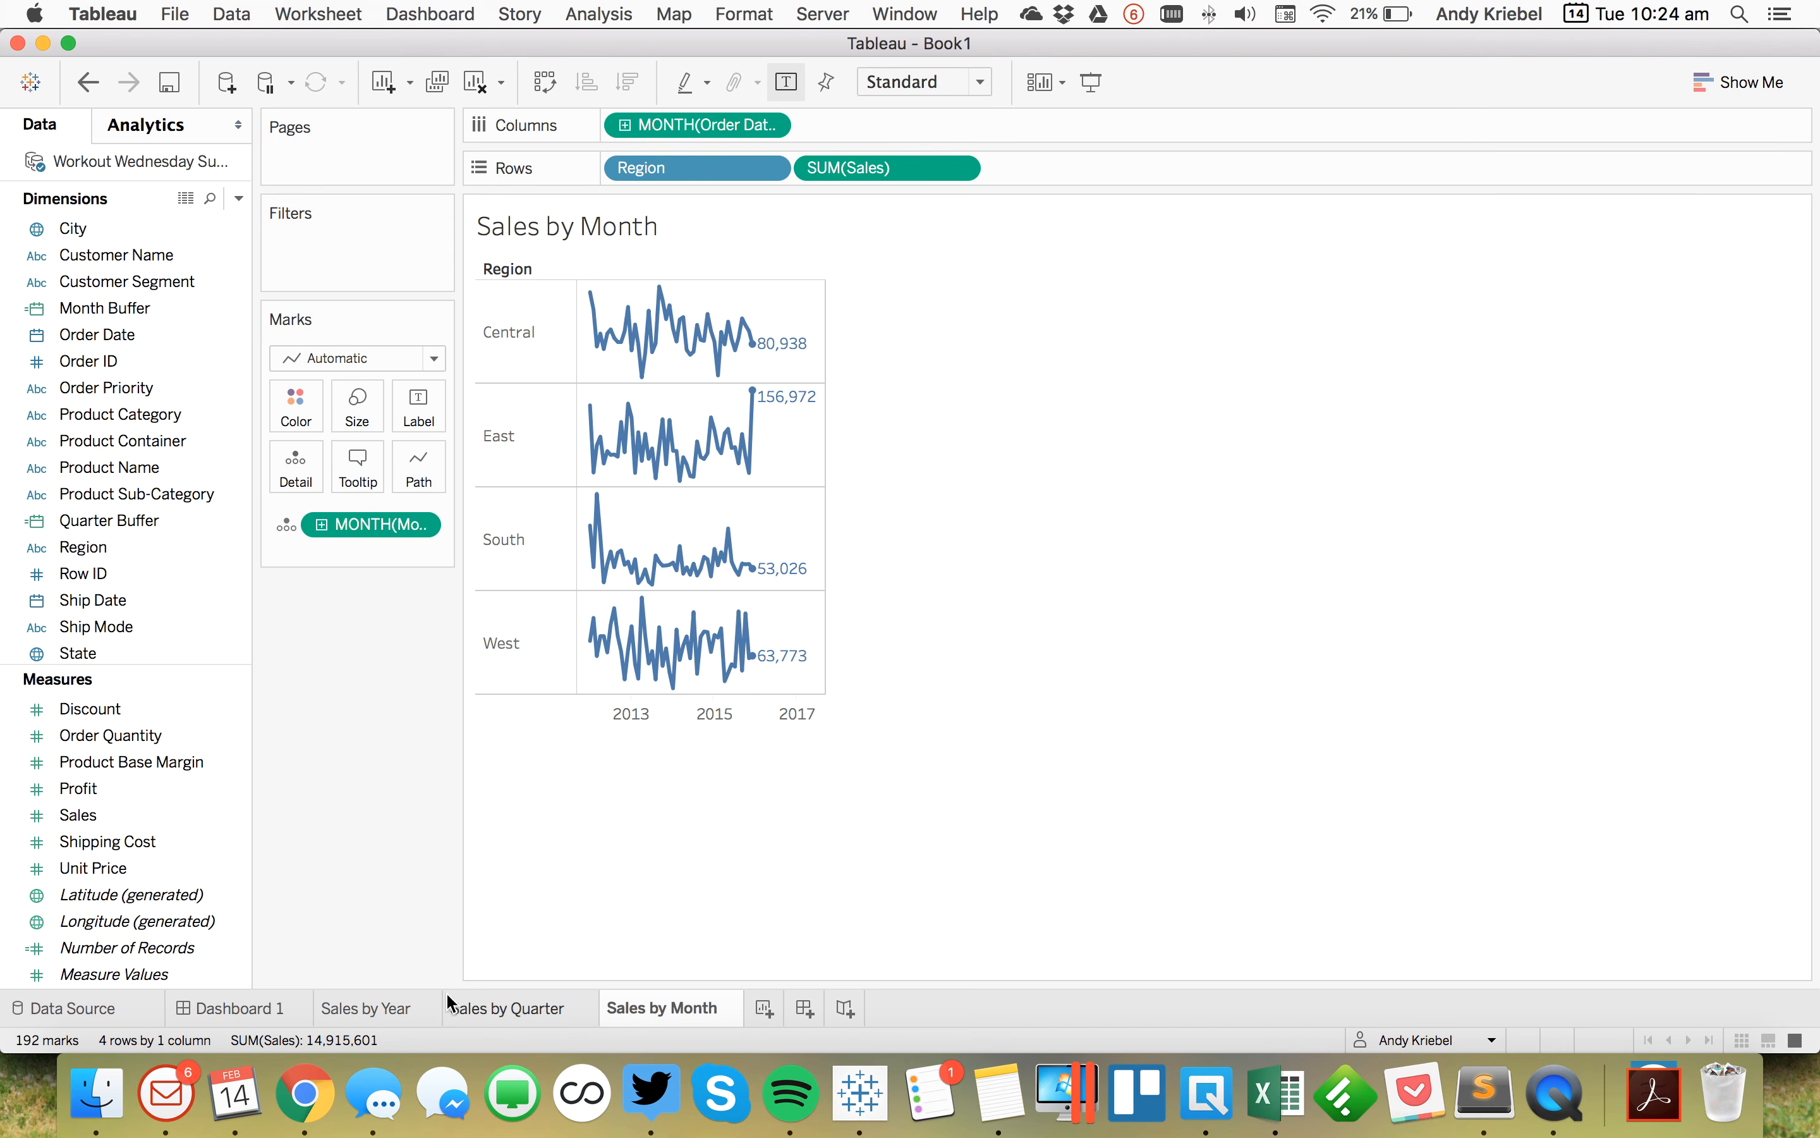
{"action": "left_click", "coordinate": [282, 1006]}
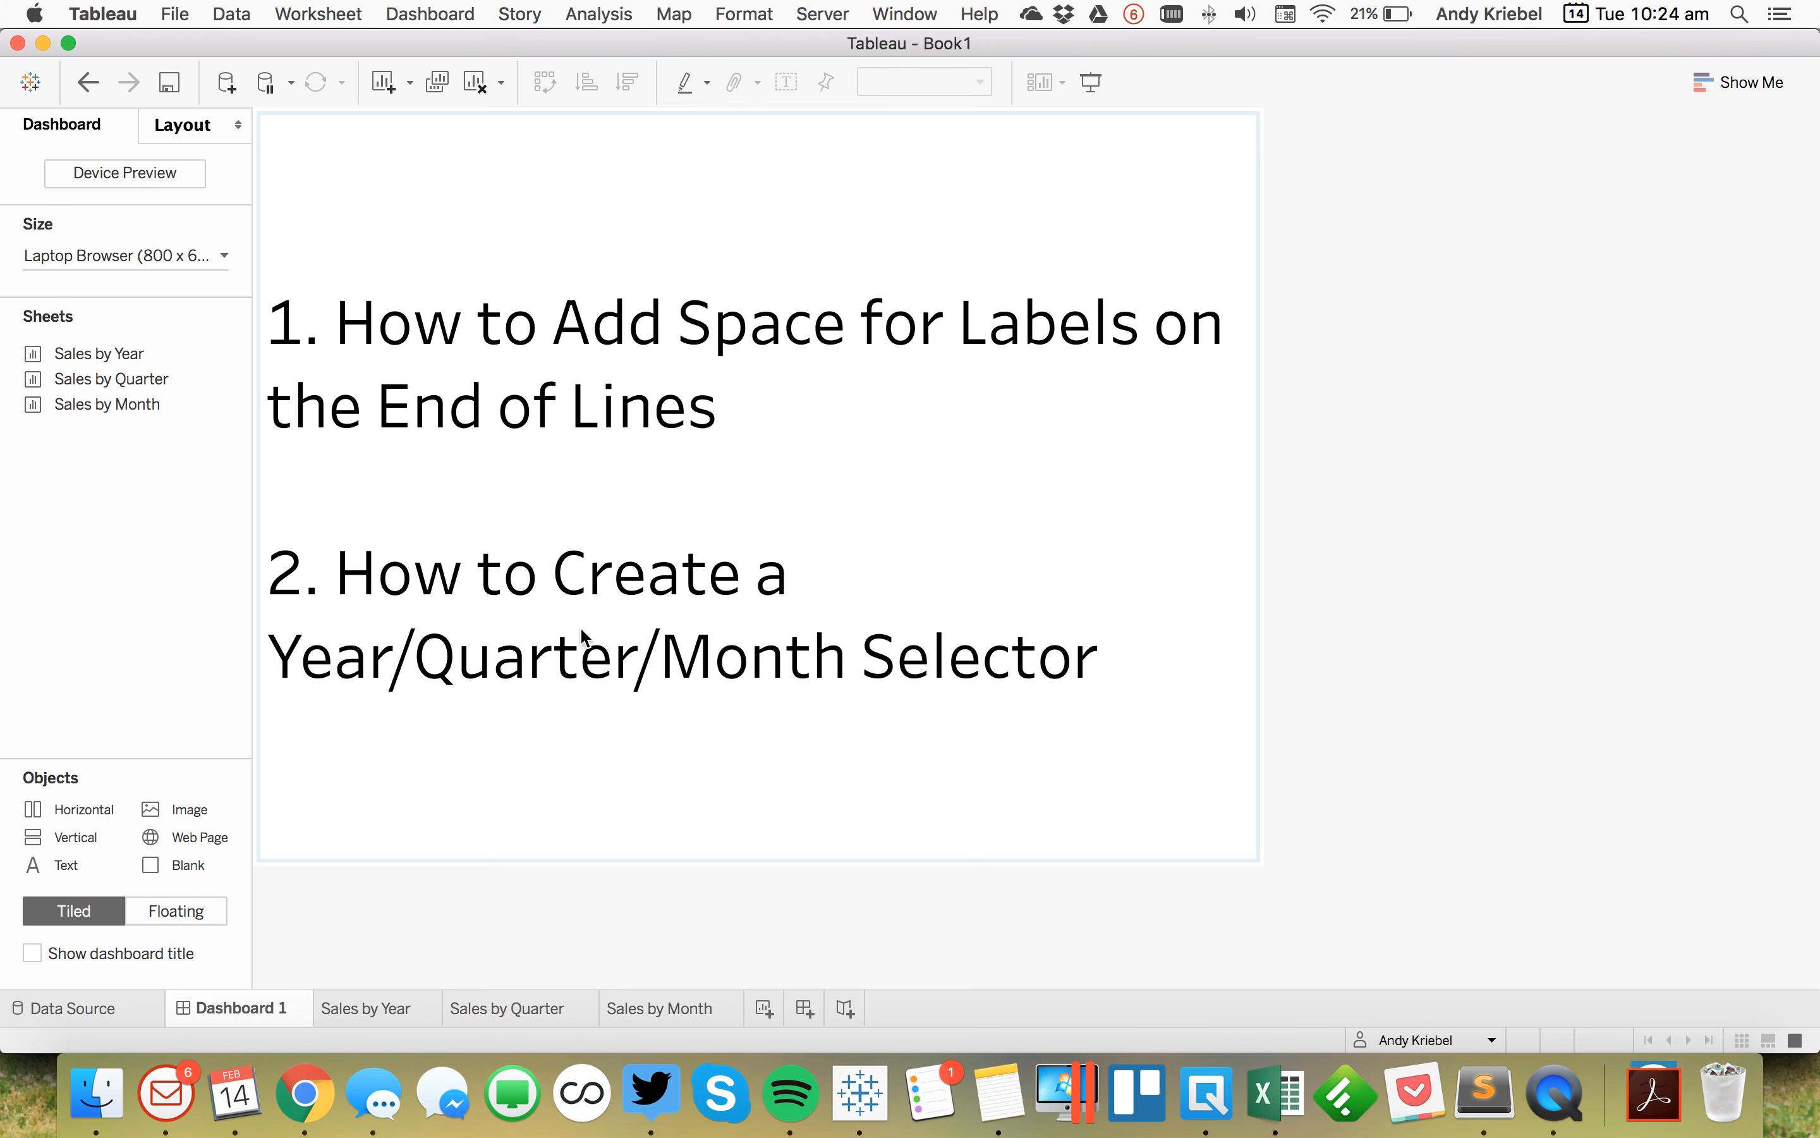
{"action": "left_click", "coordinate": [654, 1008]}
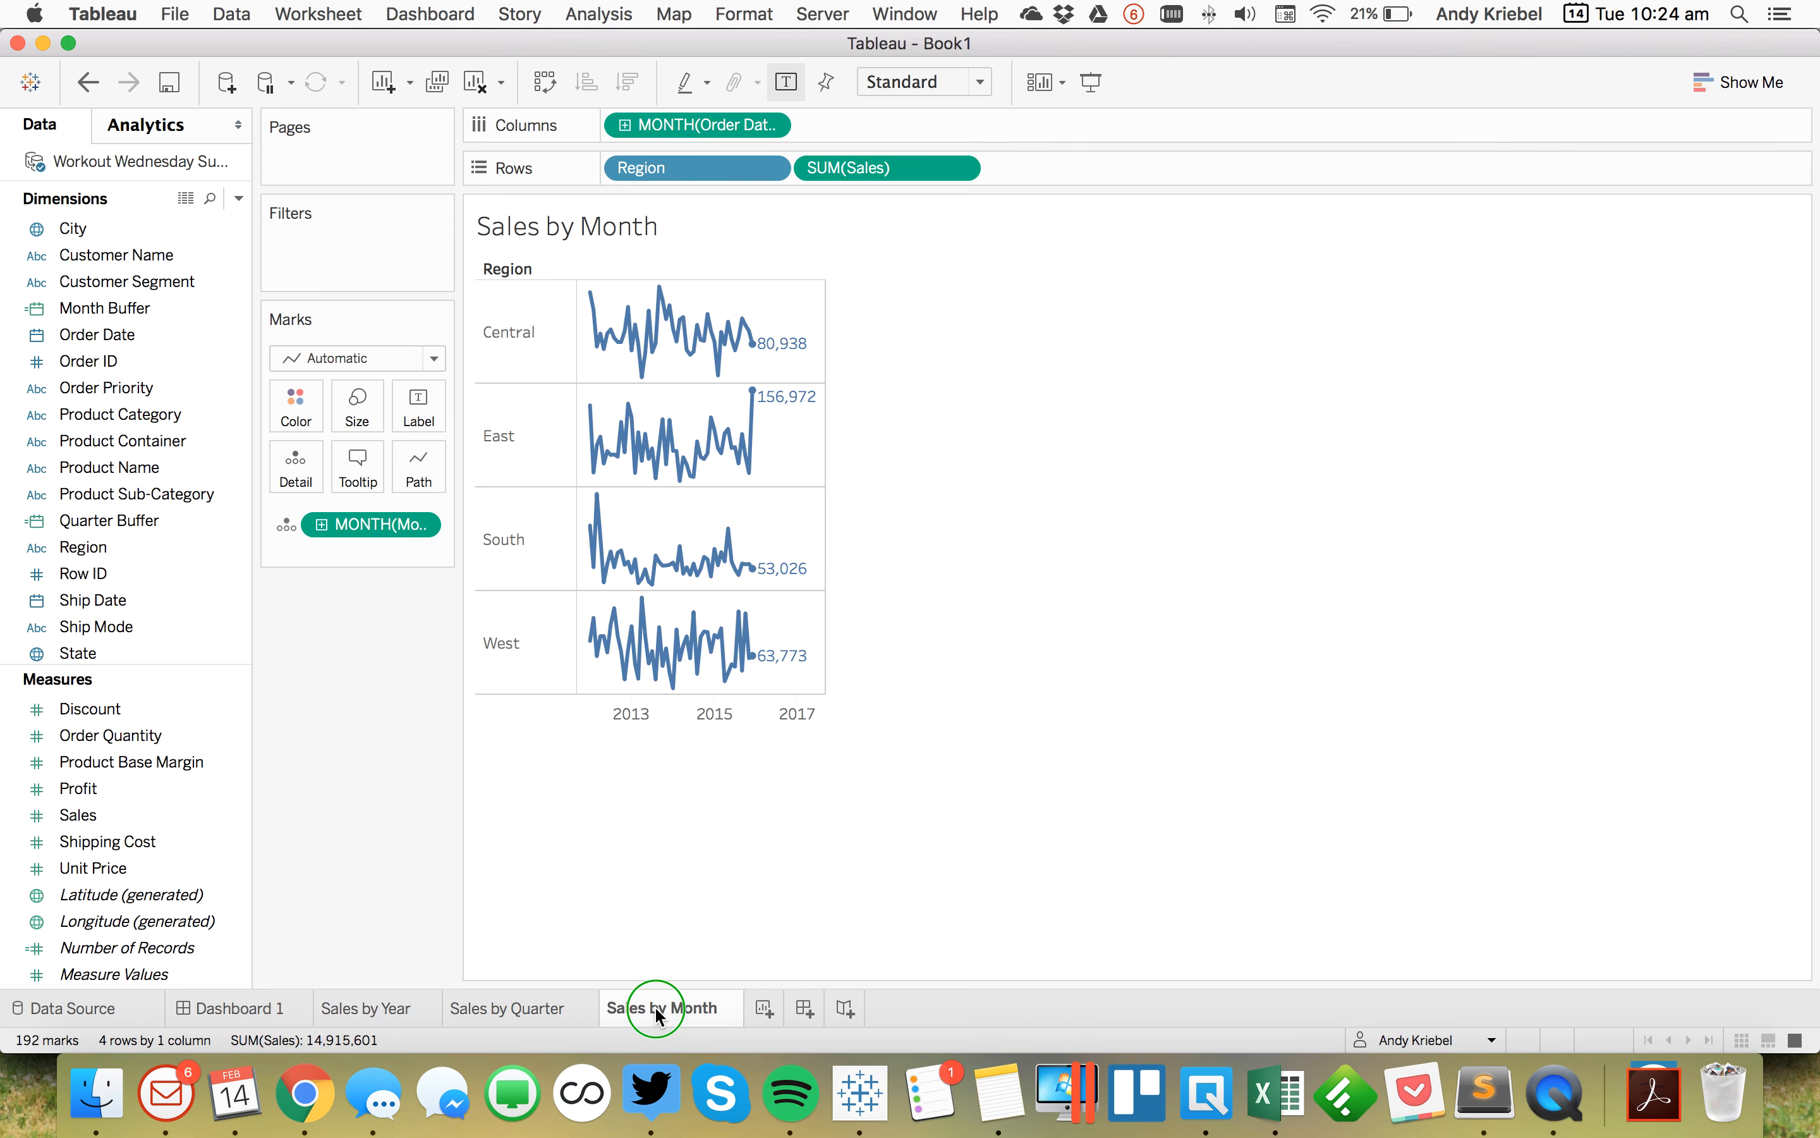
{"action": "right_click", "coordinate": [655, 1006]}
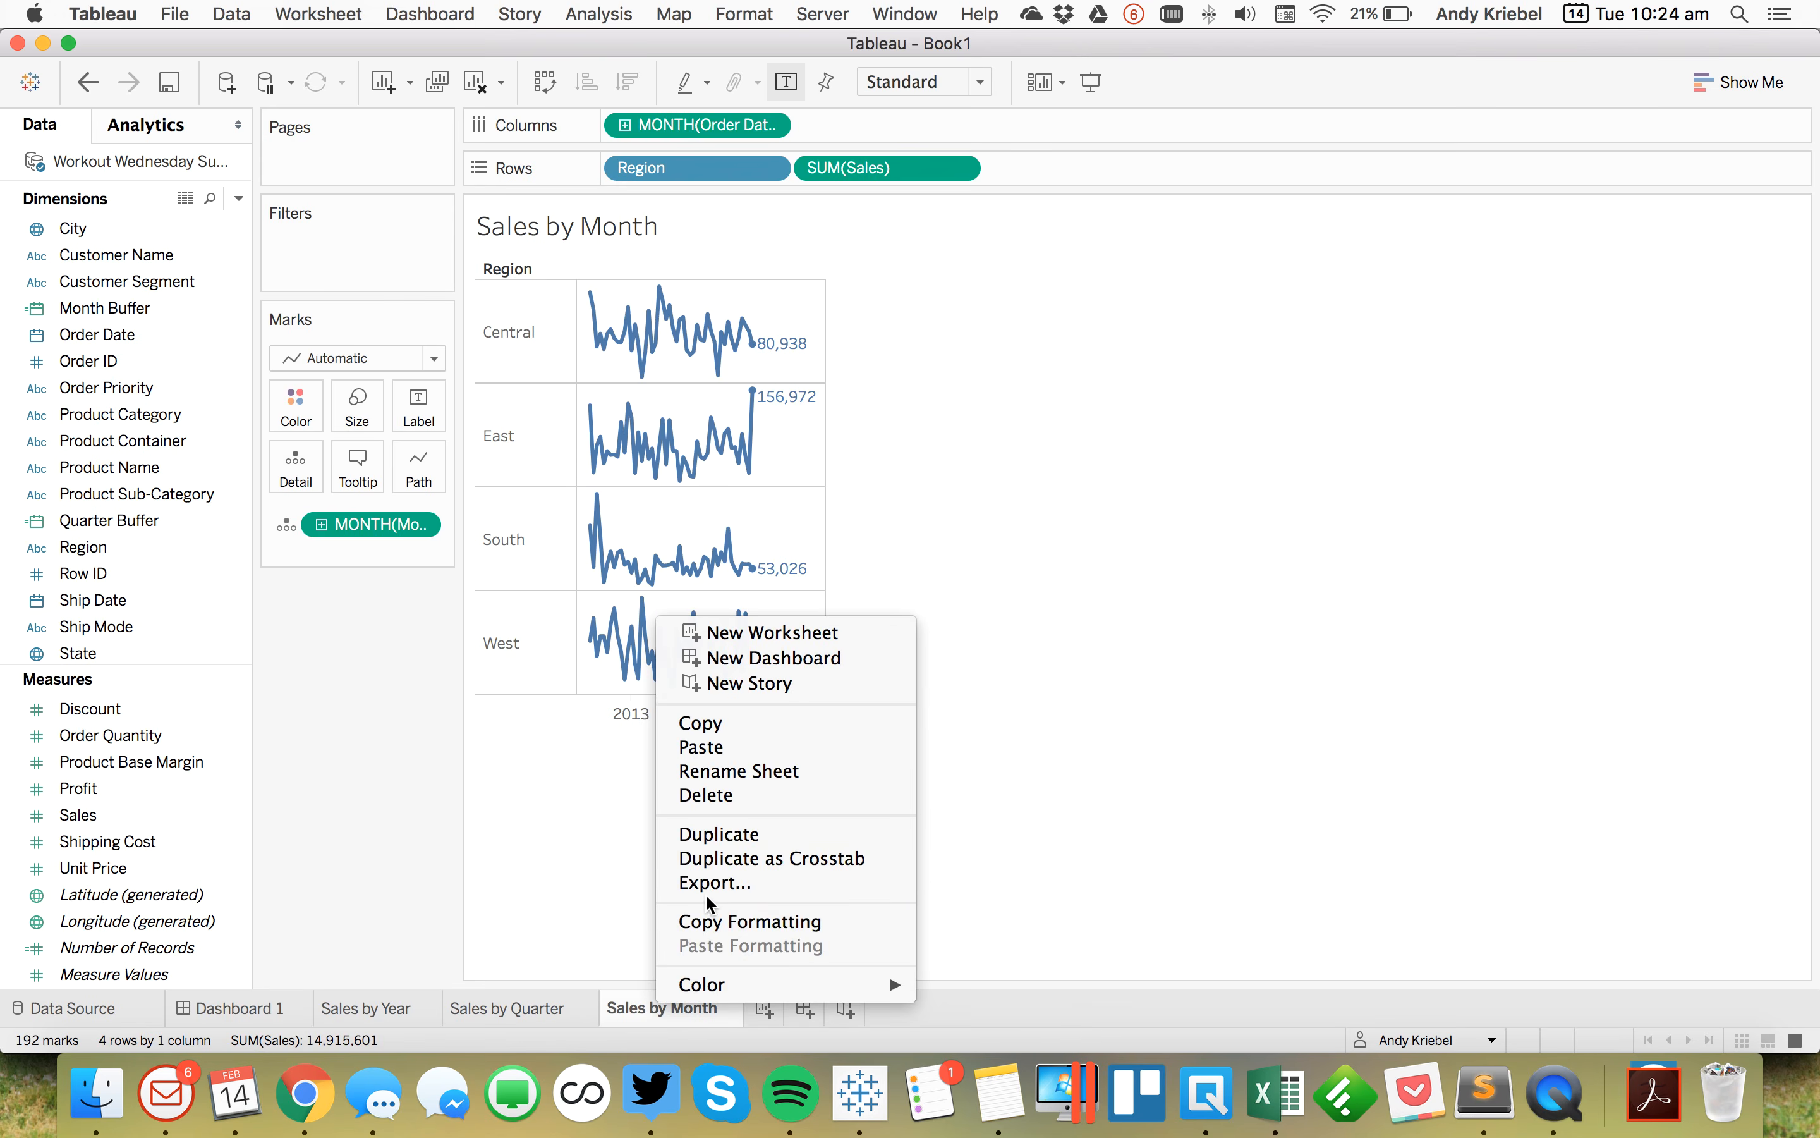
{"action": "left_click", "coordinate": [731, 841]}
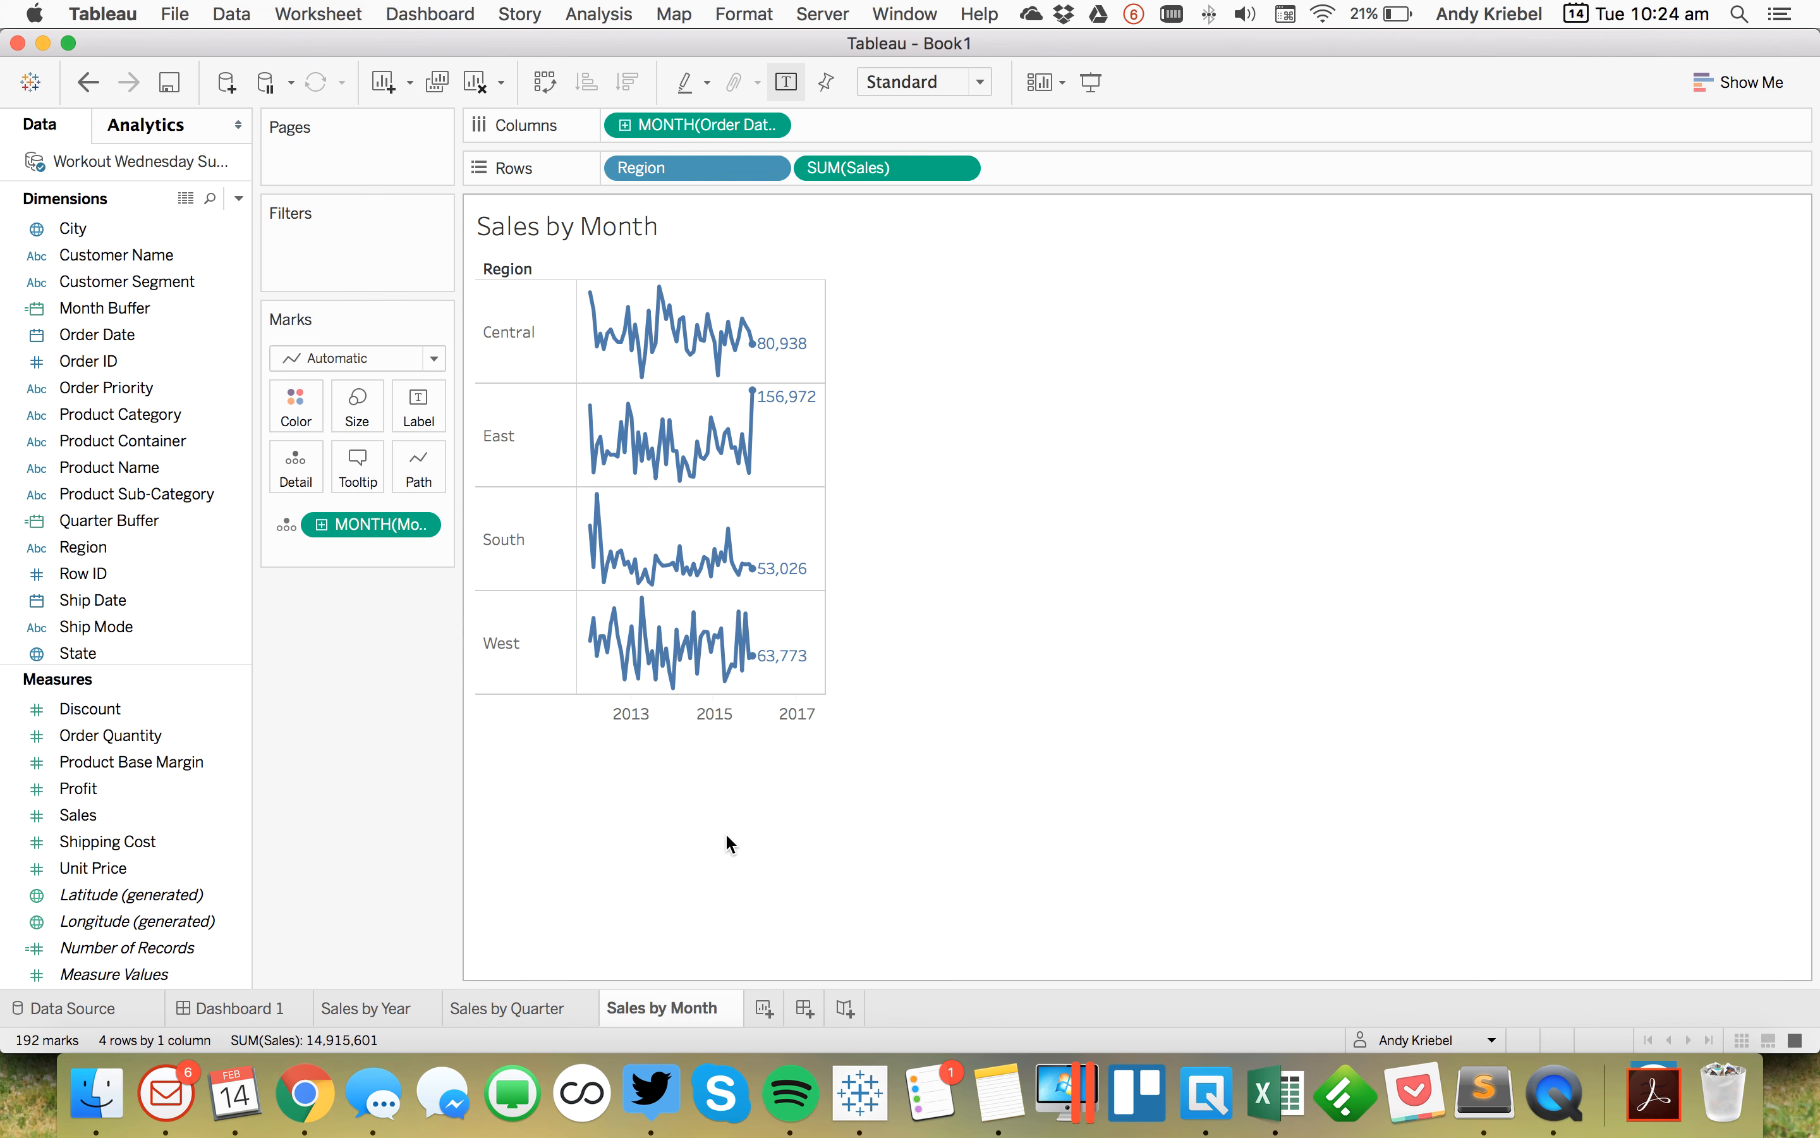
Step: Create a string parameter named Choose a Date Level with the list values Year, Quarter and Month
{"action": "left_click", "coordinate": [239, 198]}
{"action": "left_click", "coordinate": [209, 245]}
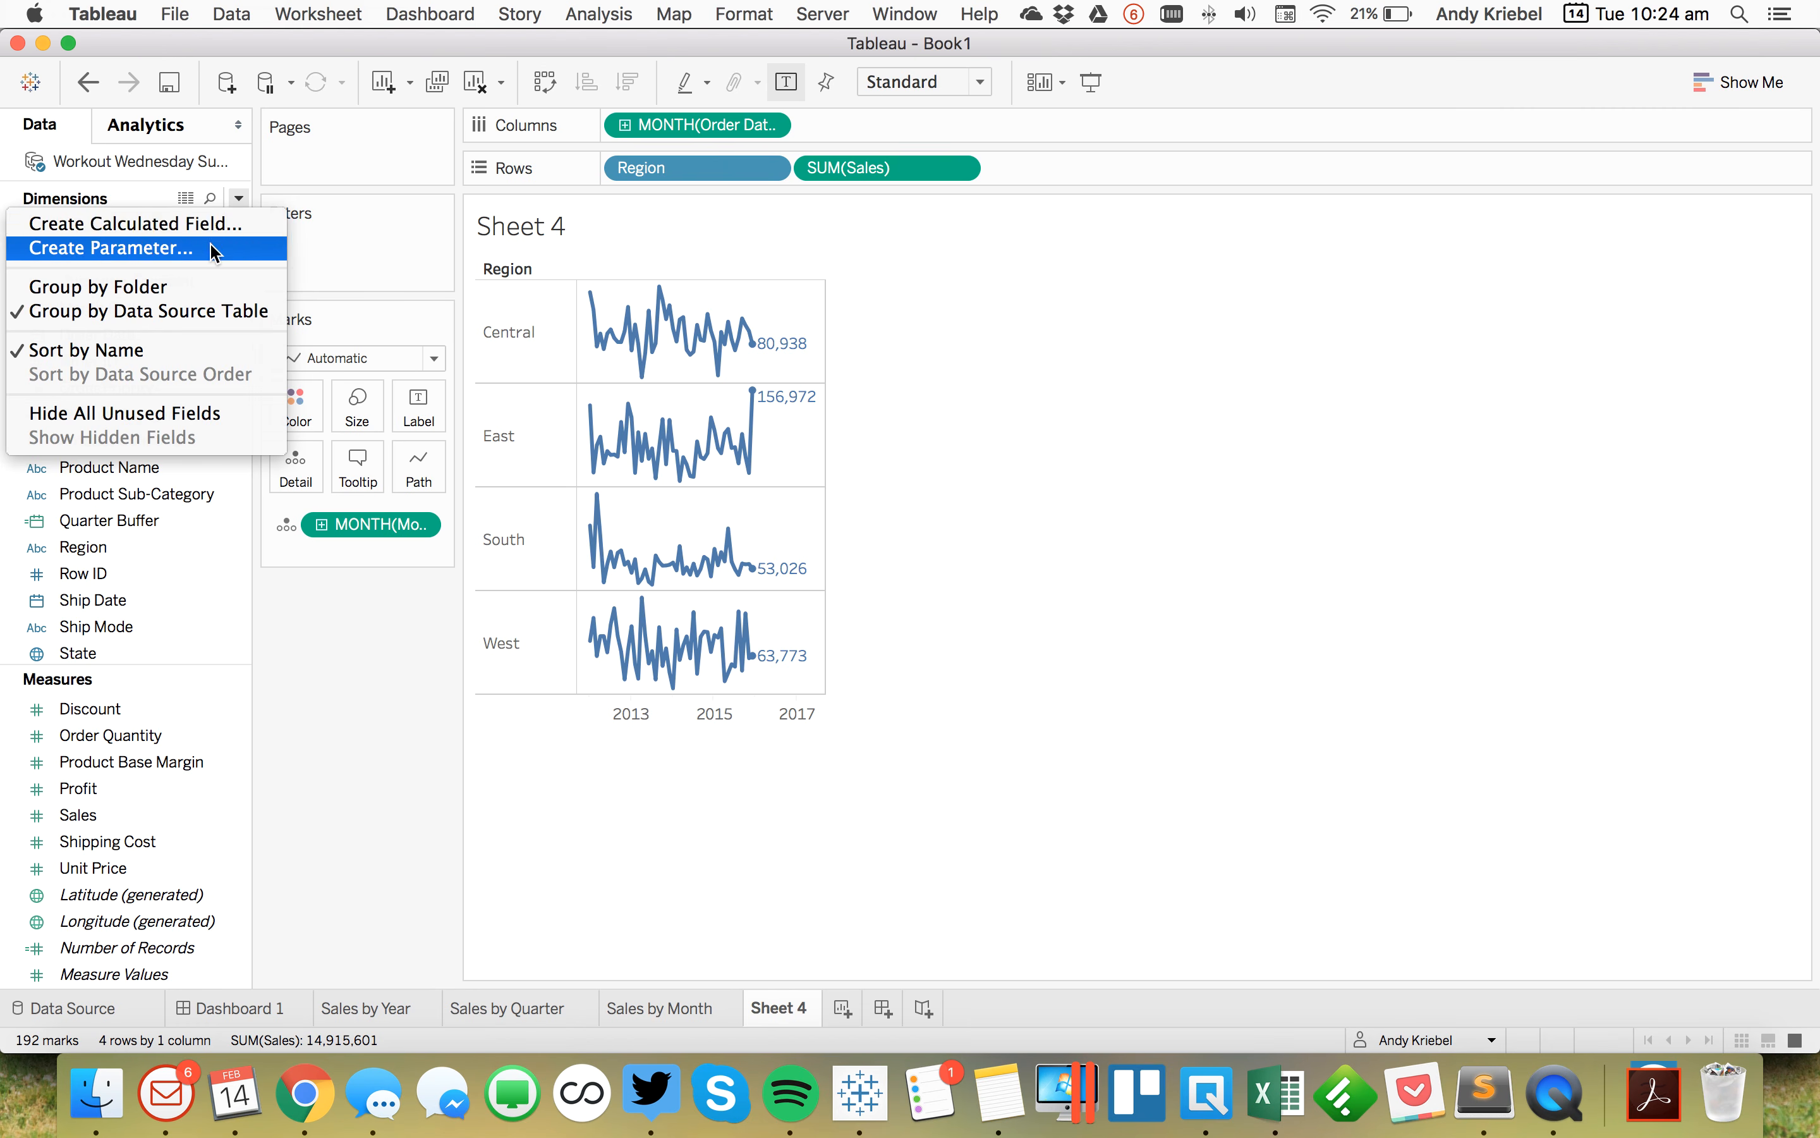
{"action": "type", "text": "Choose a Date Level"}
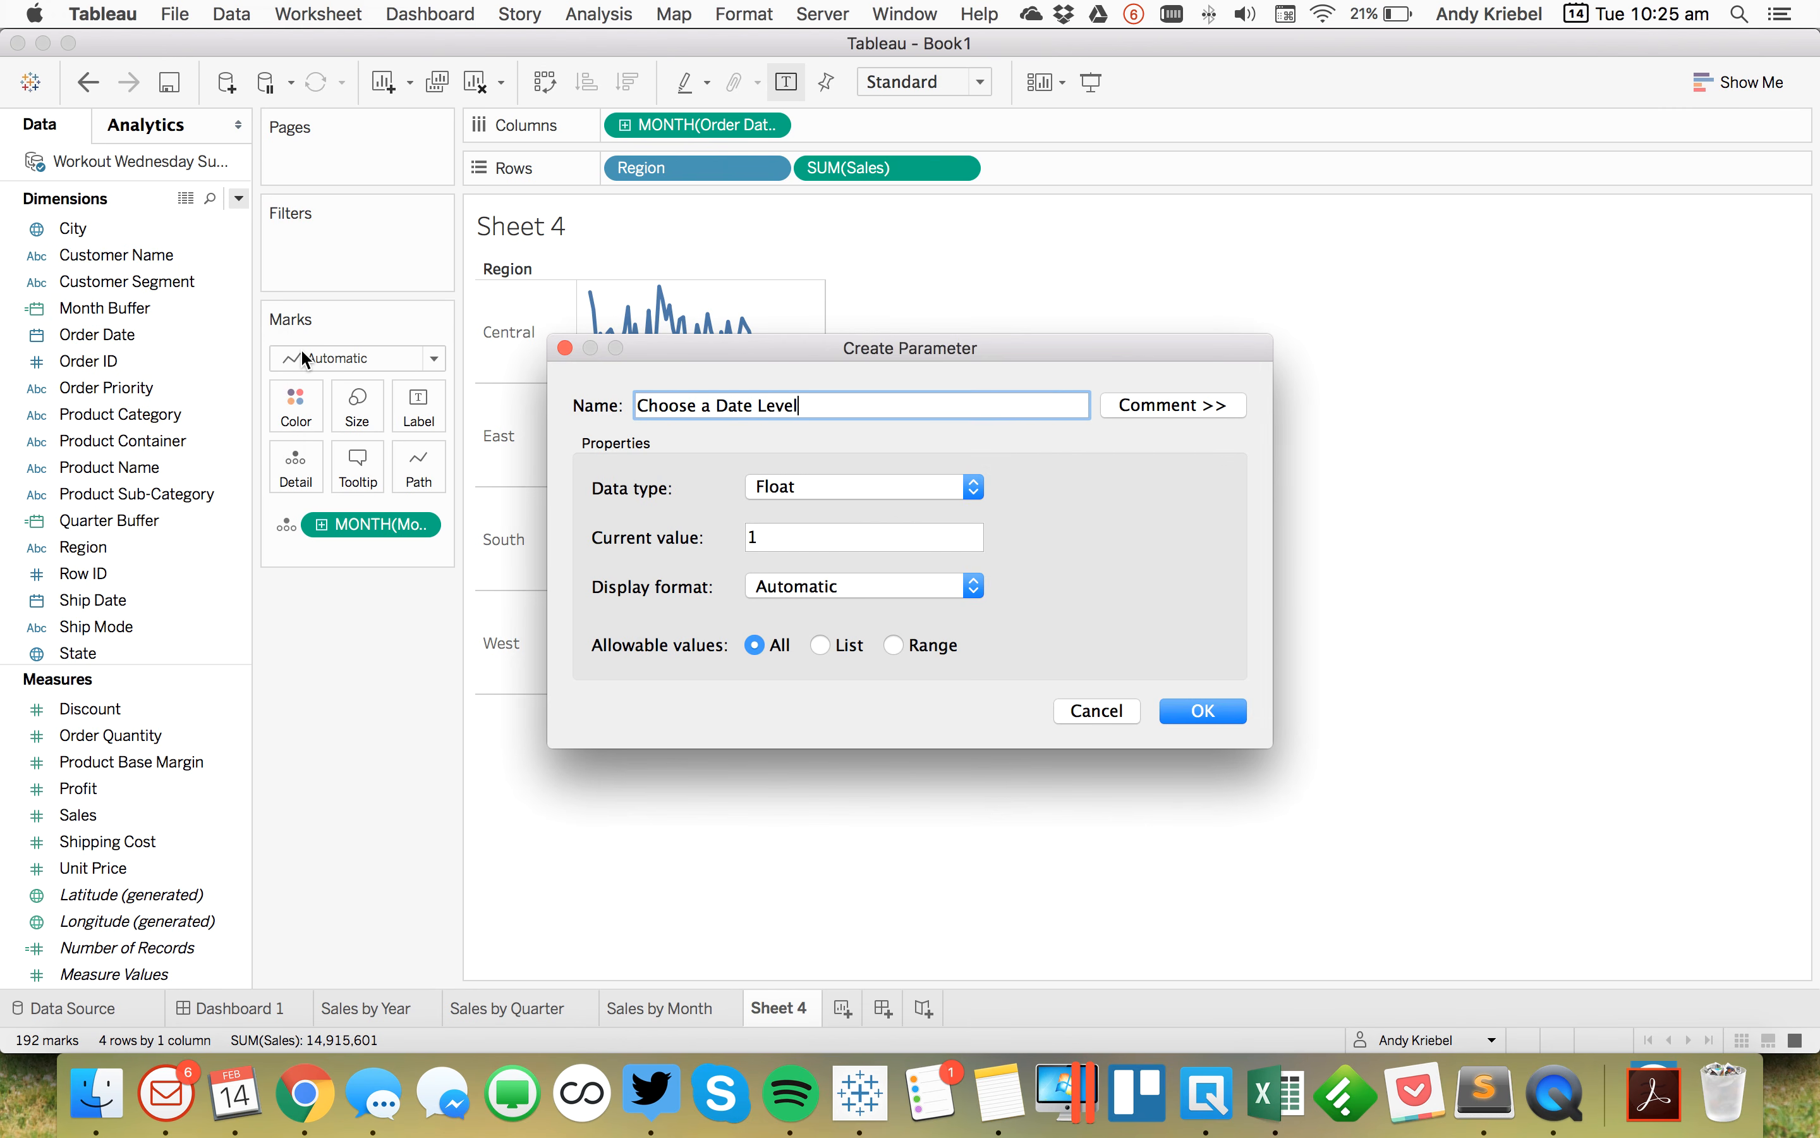
{"action": "key", "text": "Tab"}
{"action": "left_click", "coordinate": [783, 486]}
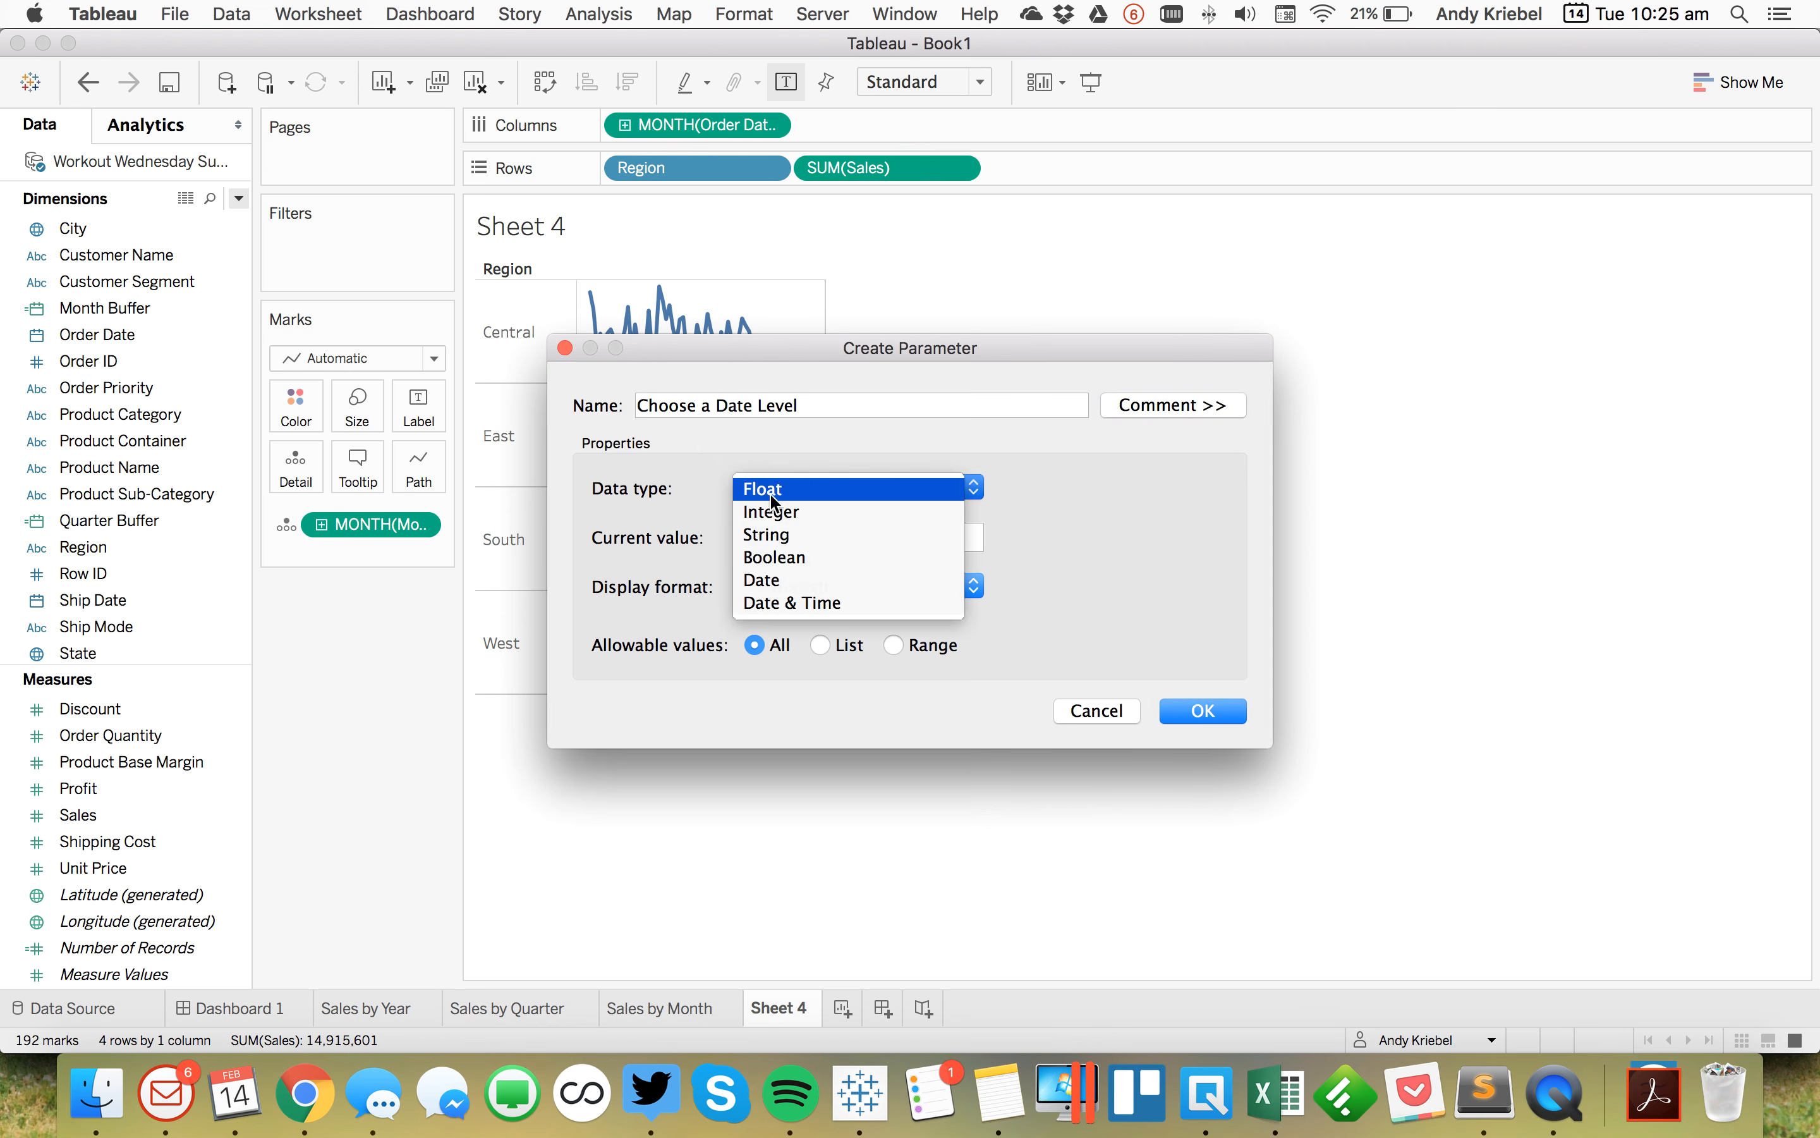
{"action": "left_click", "coordinate": [797, 528]}
{"action": "left_click", "coordinate": [821, 644]}
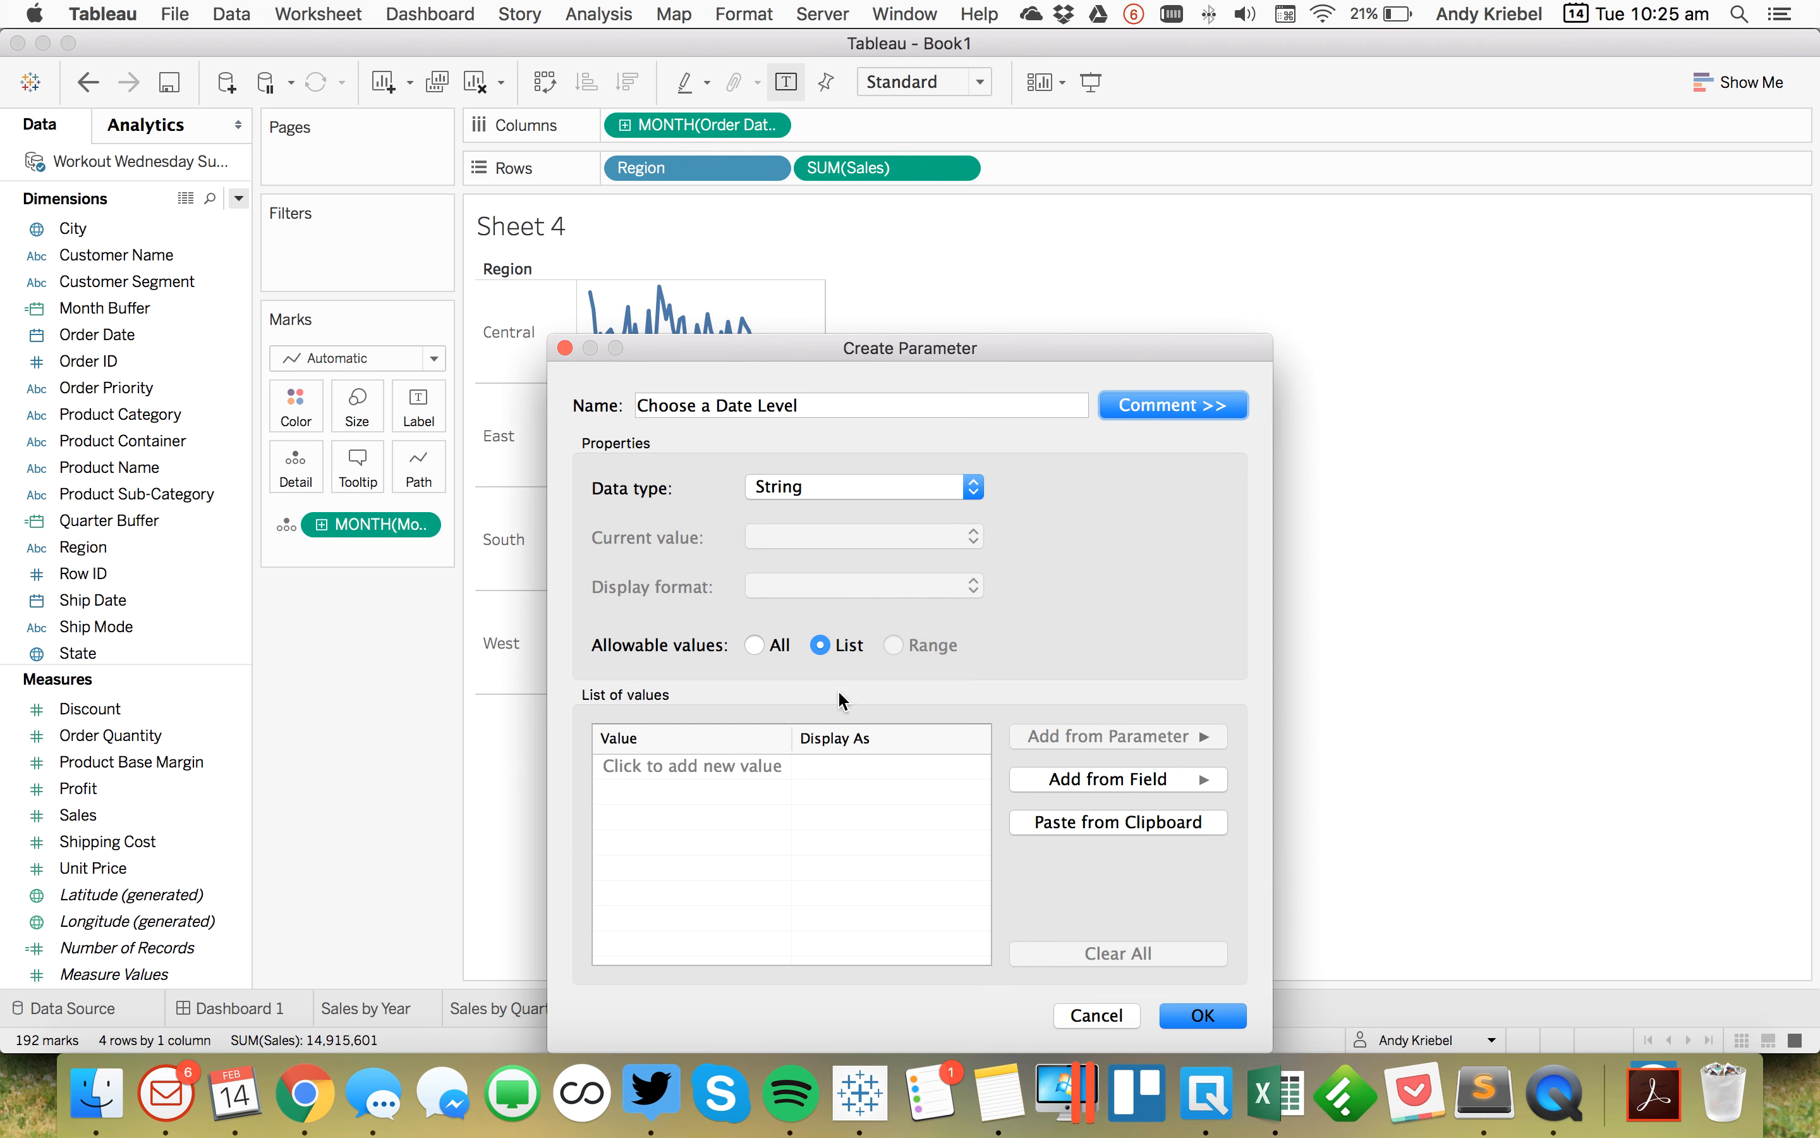
{"action": "left_click", "coordinate": [783, 766]}
{"action": "type", "text": "Year"}
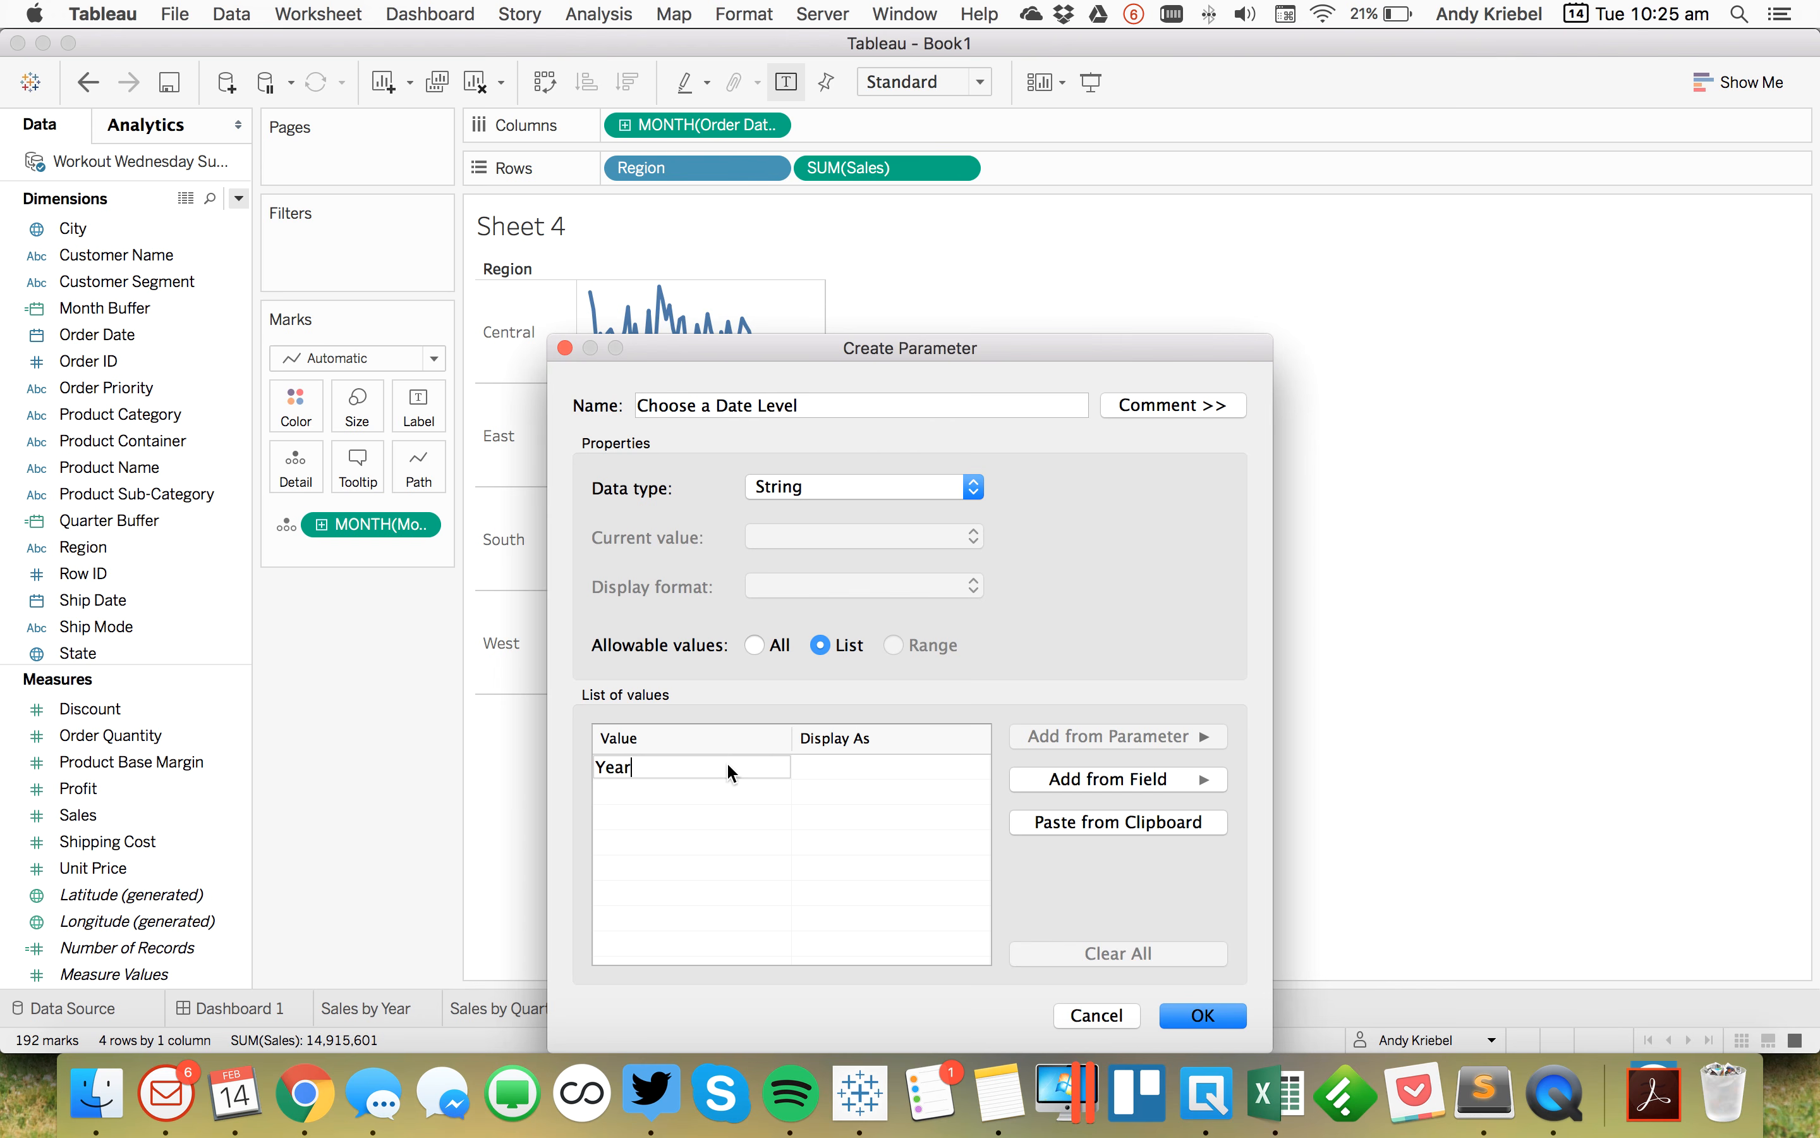
{"action": "key", "text": "Return"}
{"action": "type", "text": "Quarter"}
{"action": "key", "text": "Return"}
{"action": "type", "text": "Month"}
{"action": "key", "text": "Return"}
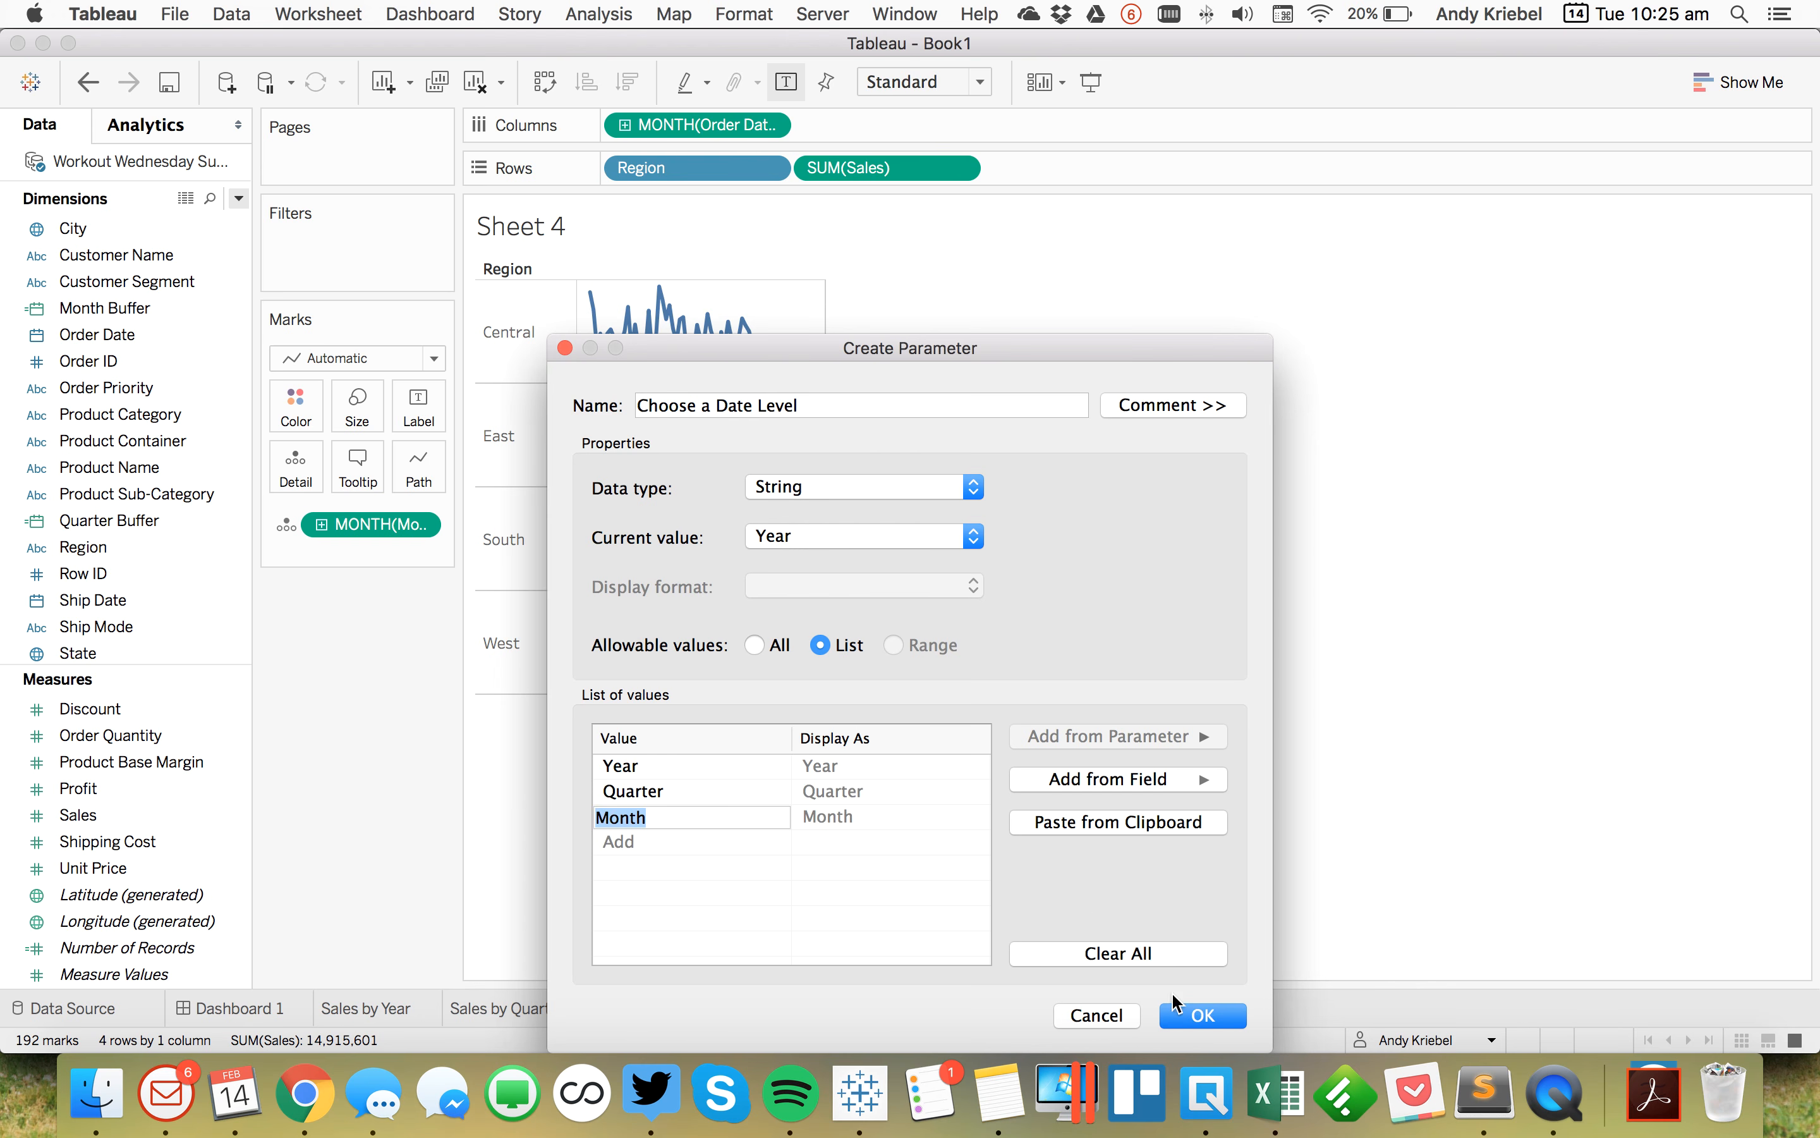
{"action": "left_click", "coordinate": [1177, 1015]}
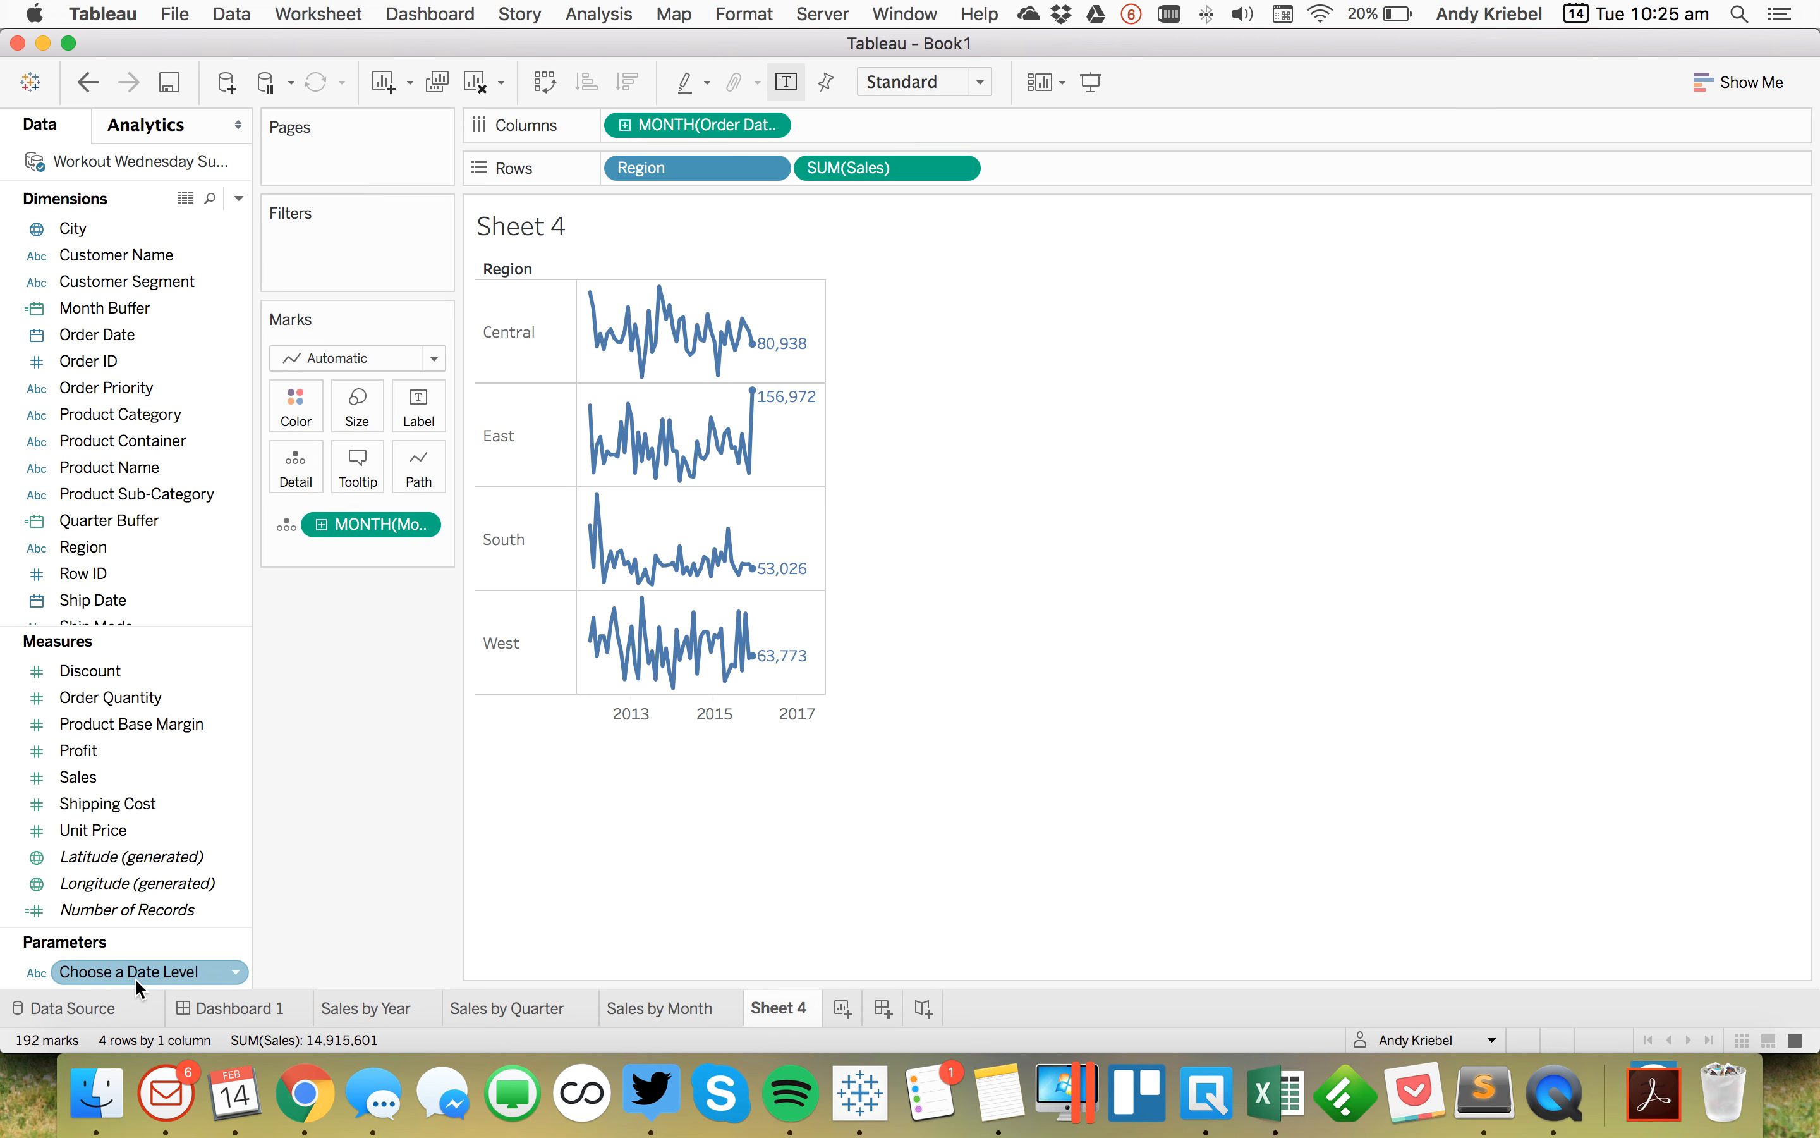
Step: Show the Choose a Date Level parameter control and display it as a single value list
{"action": "right_click", "coordinate": [135, 979]}
{"action": "left_click", "coordinate": [244, 580]}
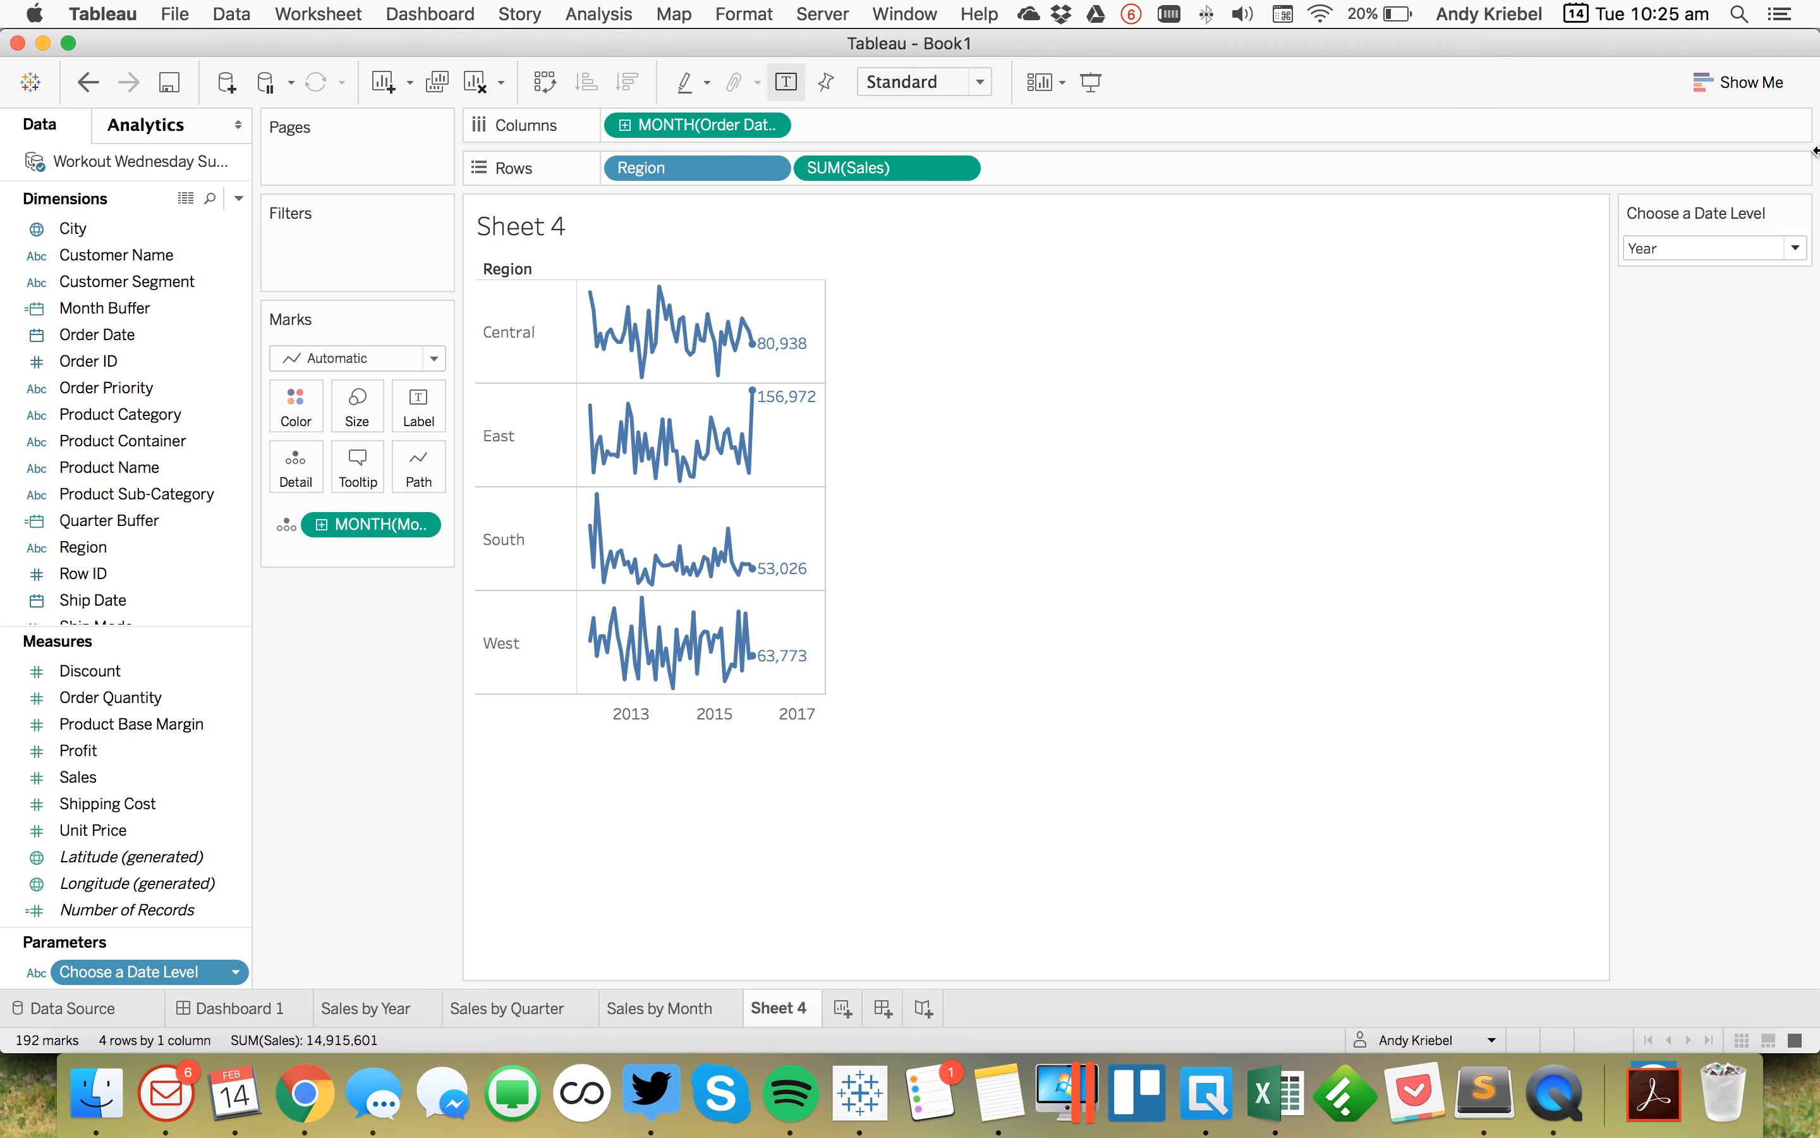
{"action": "left_click", "coordinate": [1798, 212]}
{"action": "left_click", "coordinate": [1694, 349]}
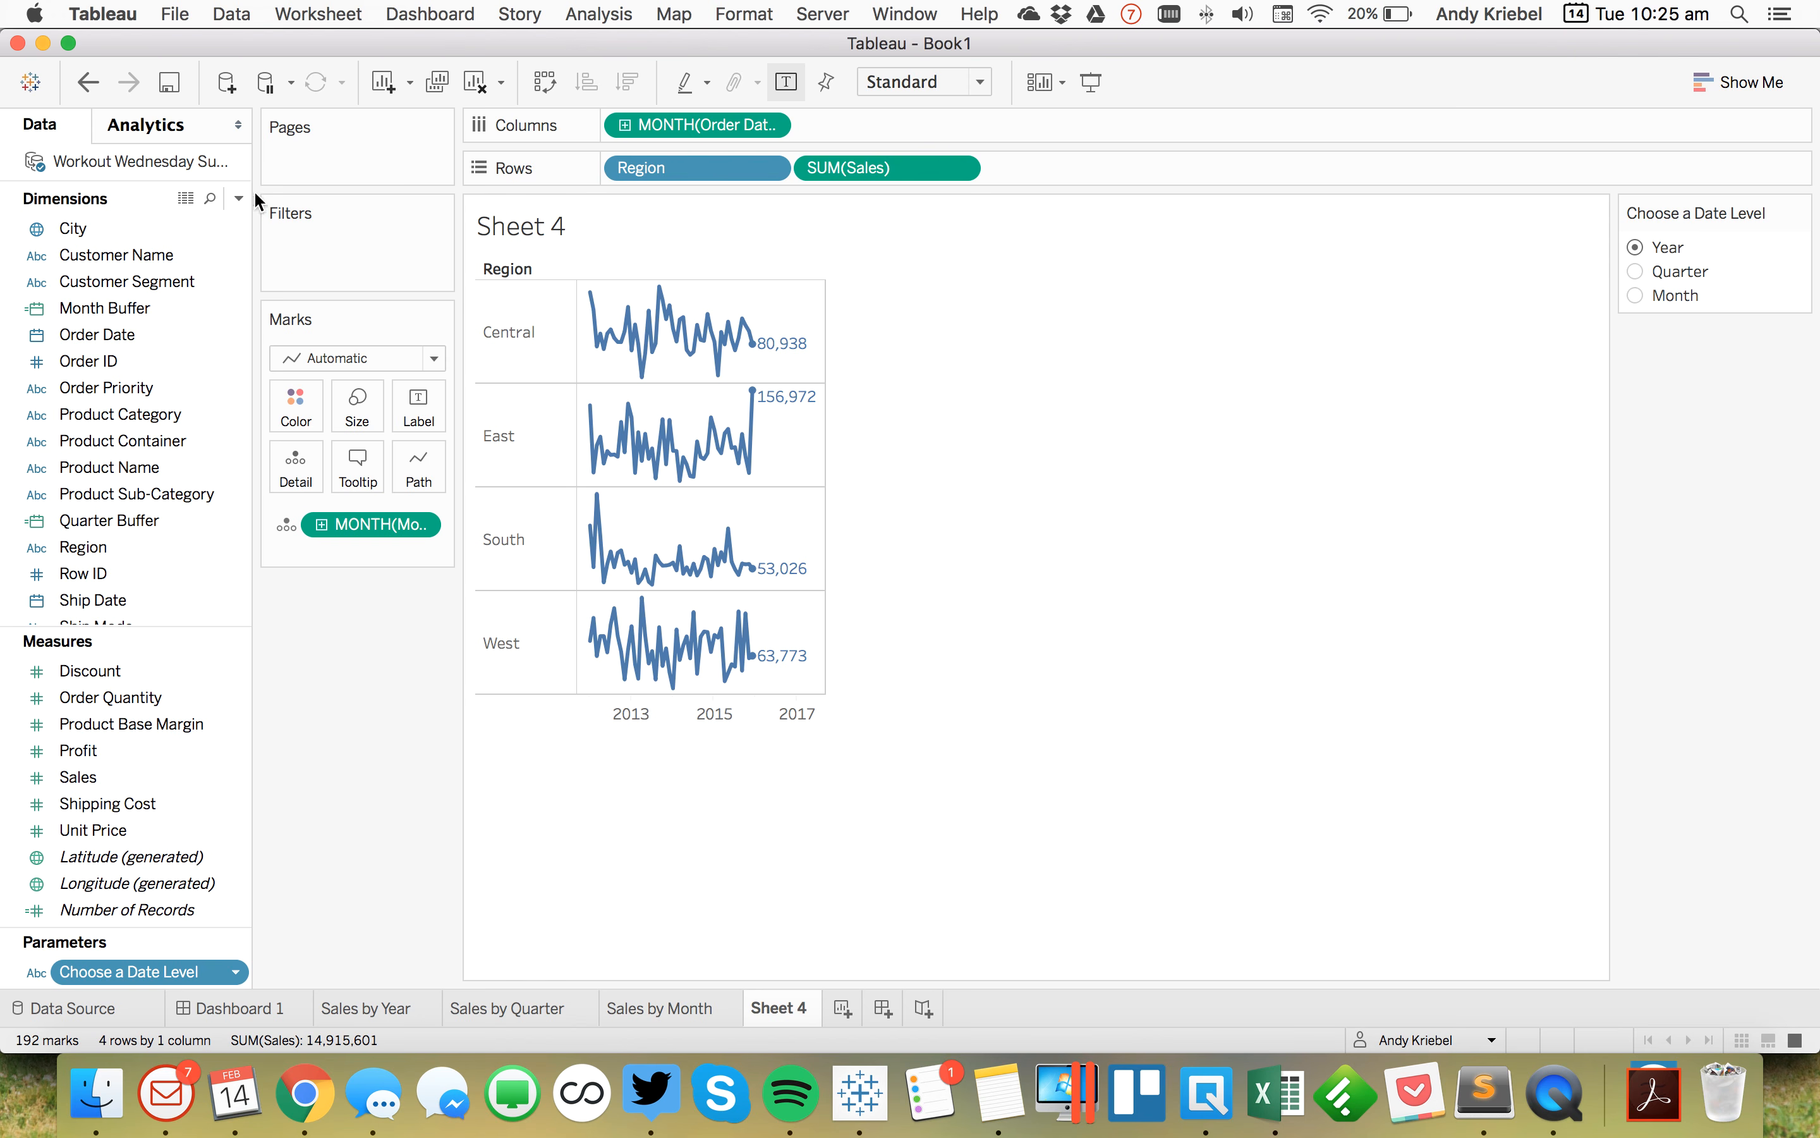
Step: Create a calculated field named Date beginning CASE [Choose a Date Level] WHEN 'Year' THEN DATETRUNC('year',[Order Date])
{"action": "left_click", "coordinate": [238, 198]}
{"action": "left_click", "coordinate": [227, 226]}
{"action": "type", "text": "Date"}
{"action": "key", "text": "Tab"}
{"action": "left_click", "coordinate": [1229, 456]}
{"action": "left_click_drag", "start_coordinate": [1230, 455], "coordinate": [1218, 429]}
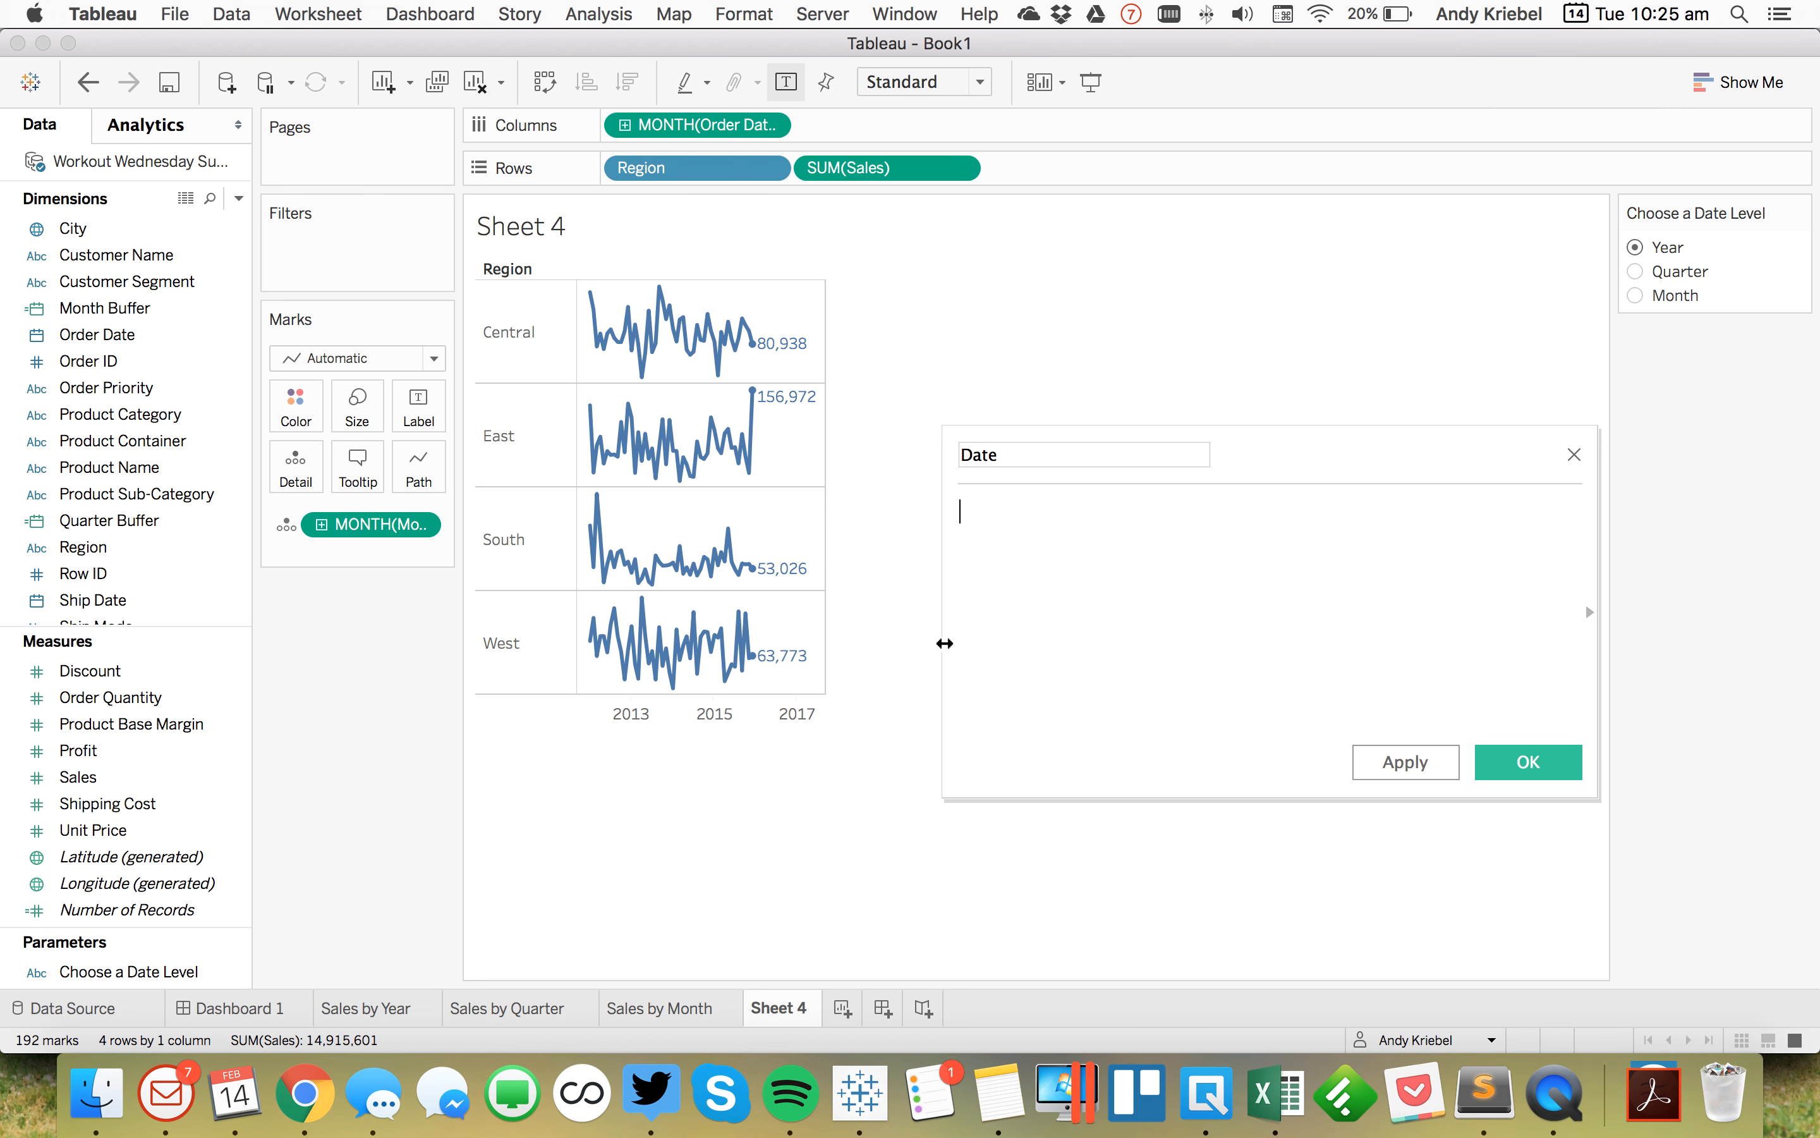
{"action": "left_click_drag", "start_coordinate": [943, 642], "coordinate": [865, 639]}
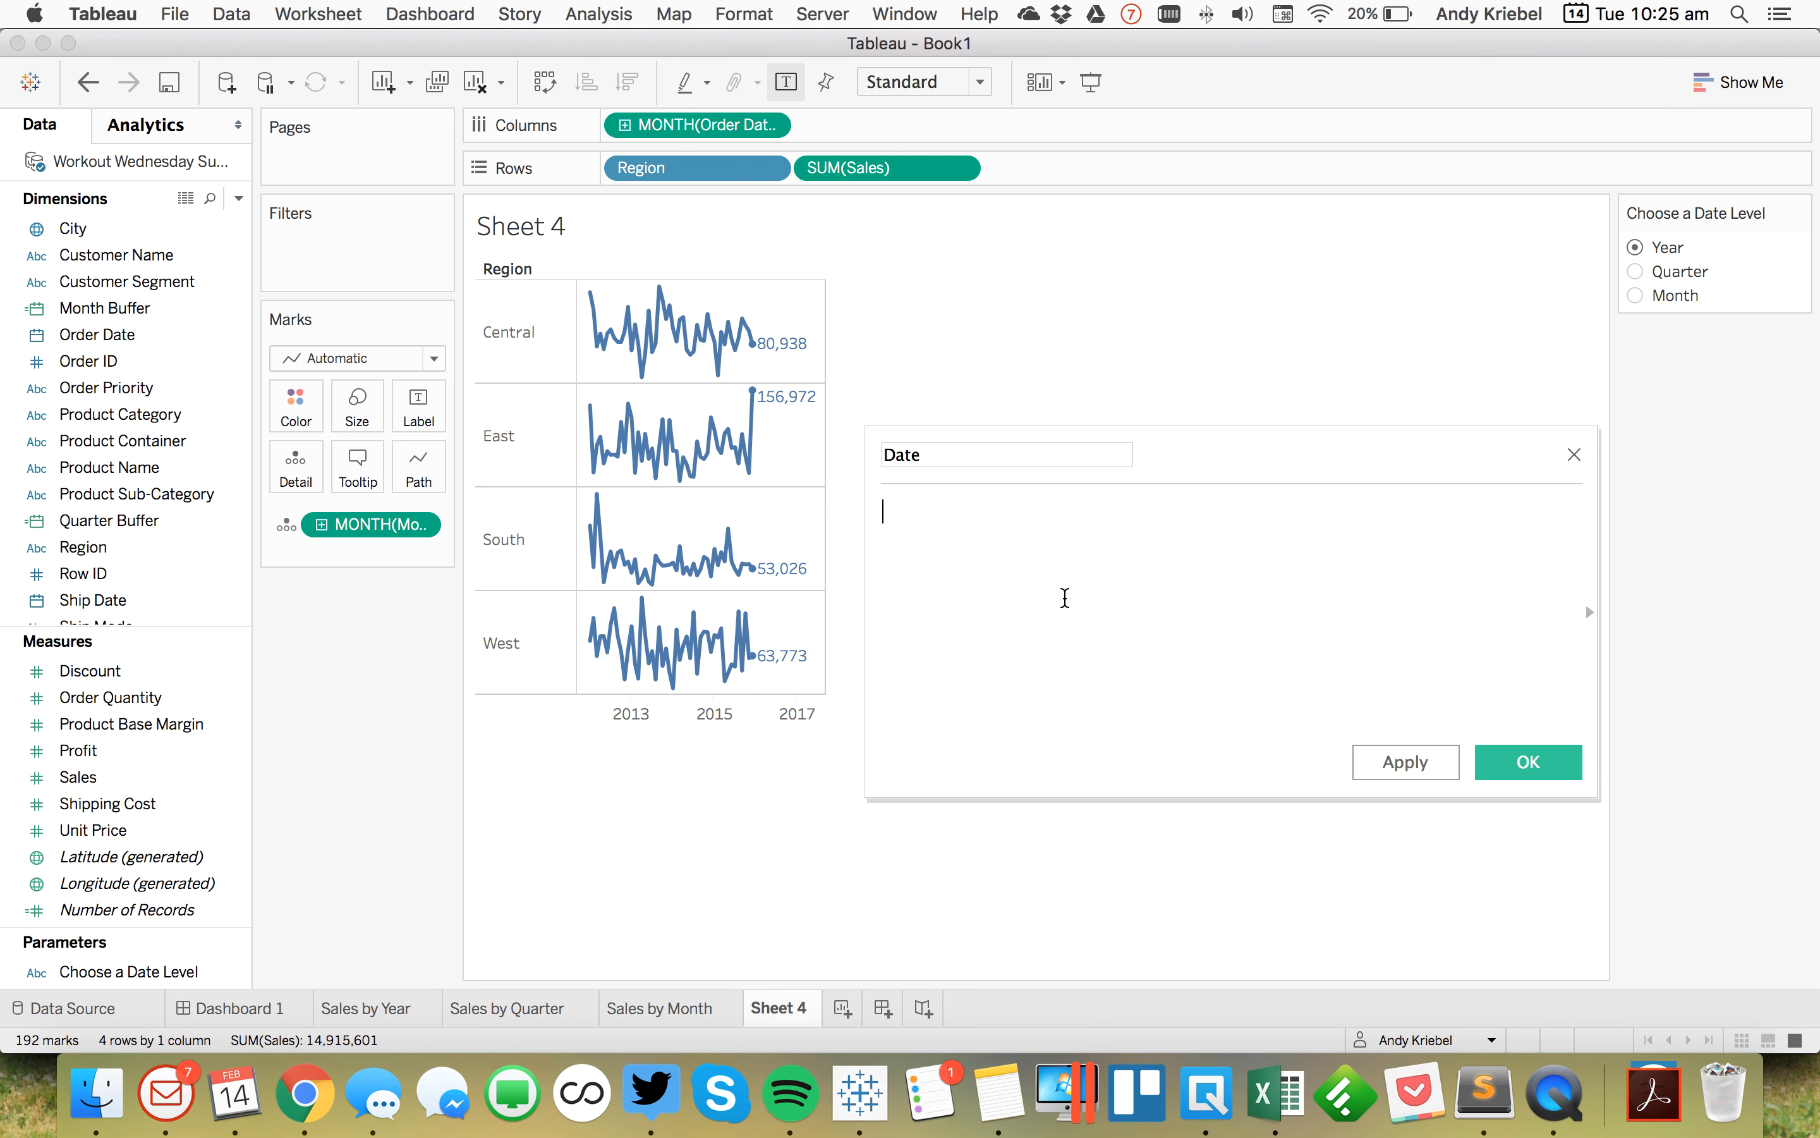
{"action": "type", "text": "CASE cho"}
{"action": "key", "text": "Return"}
{"action": "key", "text": "Return"}
{"action": "type", "text": "WHEN"}
{"action": "key", "text": "BackSpace"}
{"action": "key", "text": "Return"}
{"action": "type", "text": "'Year' THE"}
{"action": "key", "text": "Return"}
{"action": "type", "text": "Date"}
{"action": "key", "text": "Down"}
{"action": "key", "text": "Down"}
{"action": "key", "text": "Down"}
{"action": "key", "text": "Down"}
{"action": "key", "text": "Down"}
{"action": "key", "text": "Down"}
{"action": "key", "text": "Down"}
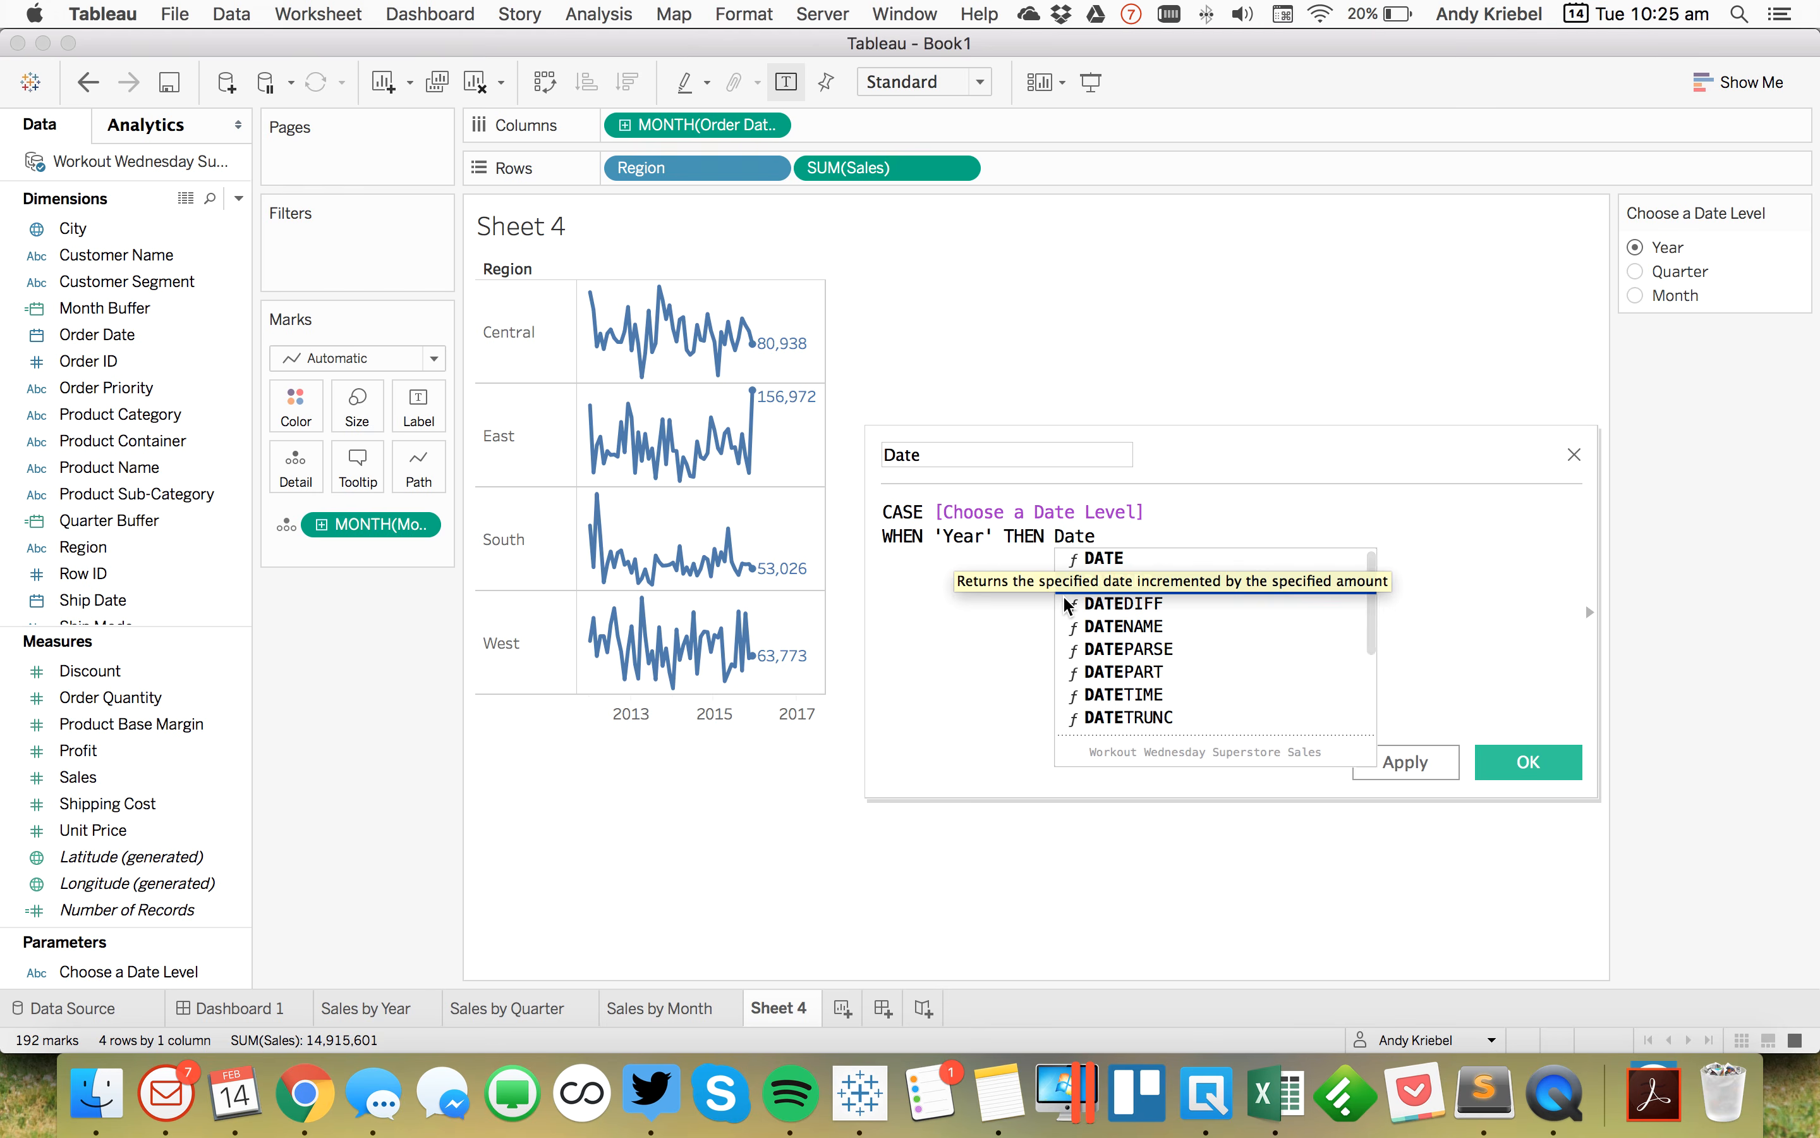
{"action": "key", "text": "Return"}
{"action": "type", "text": "'year',"}
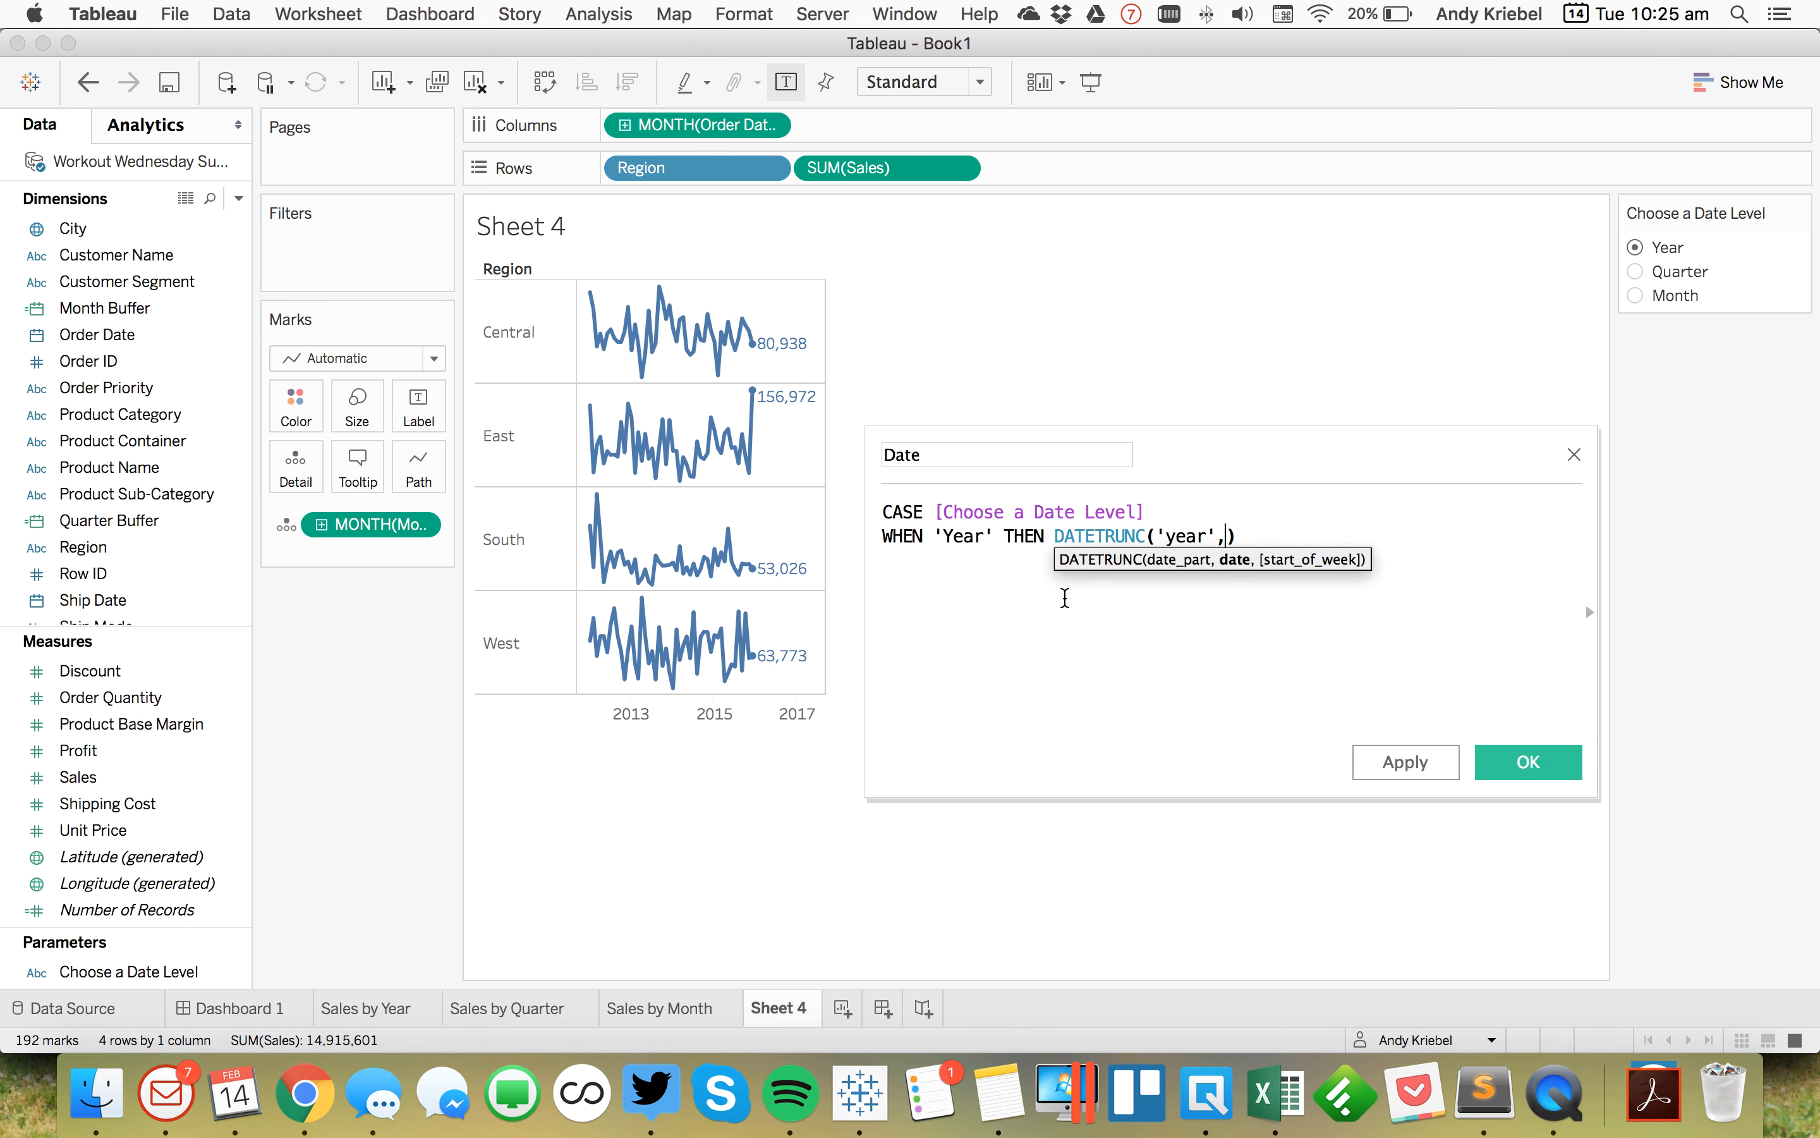
{"action": "type", "text": "order"}
{"action": "key", "text": "Return"}
Step: Complete the Year line with [Order Date] in DATETRUNC and duplicate that WHEN line twice below it
{"action": "key", "text": "Right"}
{"action": "key", "text": "shift+super+Left"}
{"action": "key", "text": "super+c"}
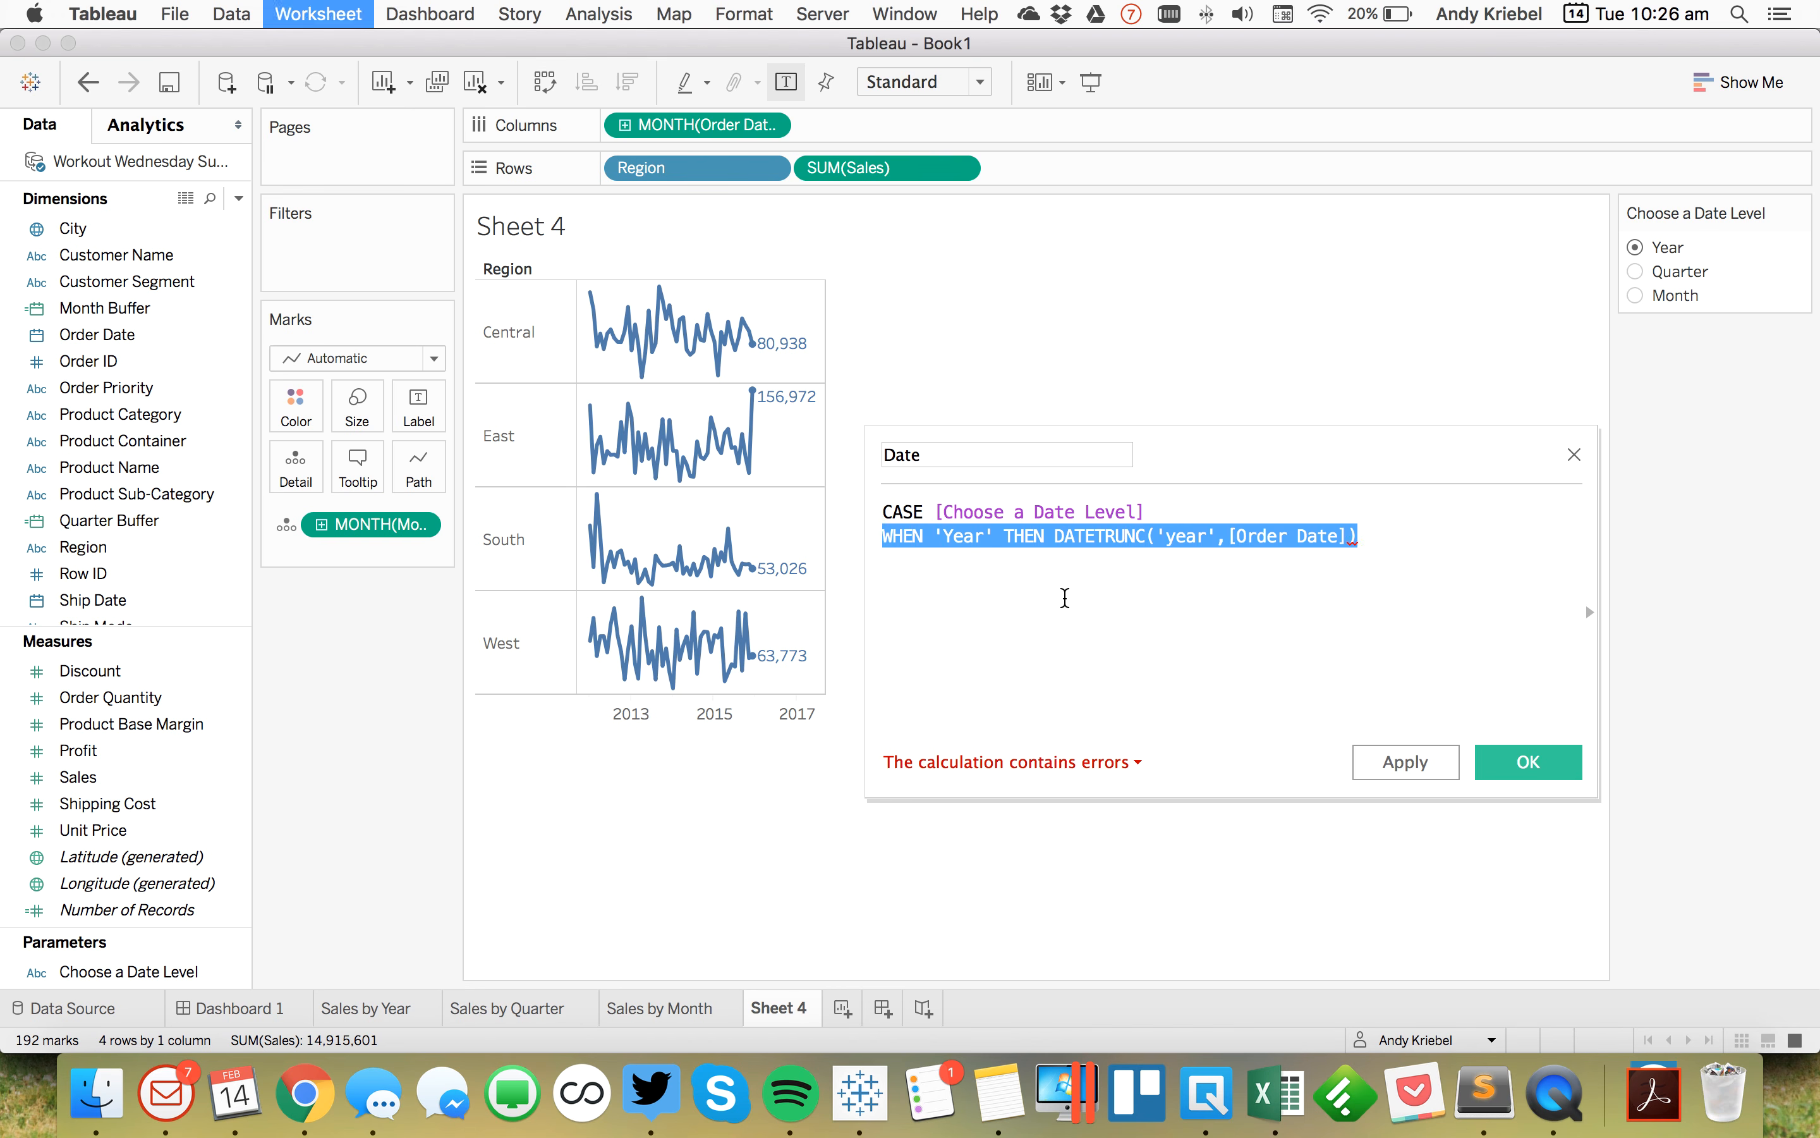
{"action": "key", "text": "Right"}
{"action": "key", "text": "Return"}
{"action": "key", "text": "super+v"}
{"action": "key", "text": "Return"}
{"action": "key", "text": "super+v"}
{"action": "key", "text": "Return"}
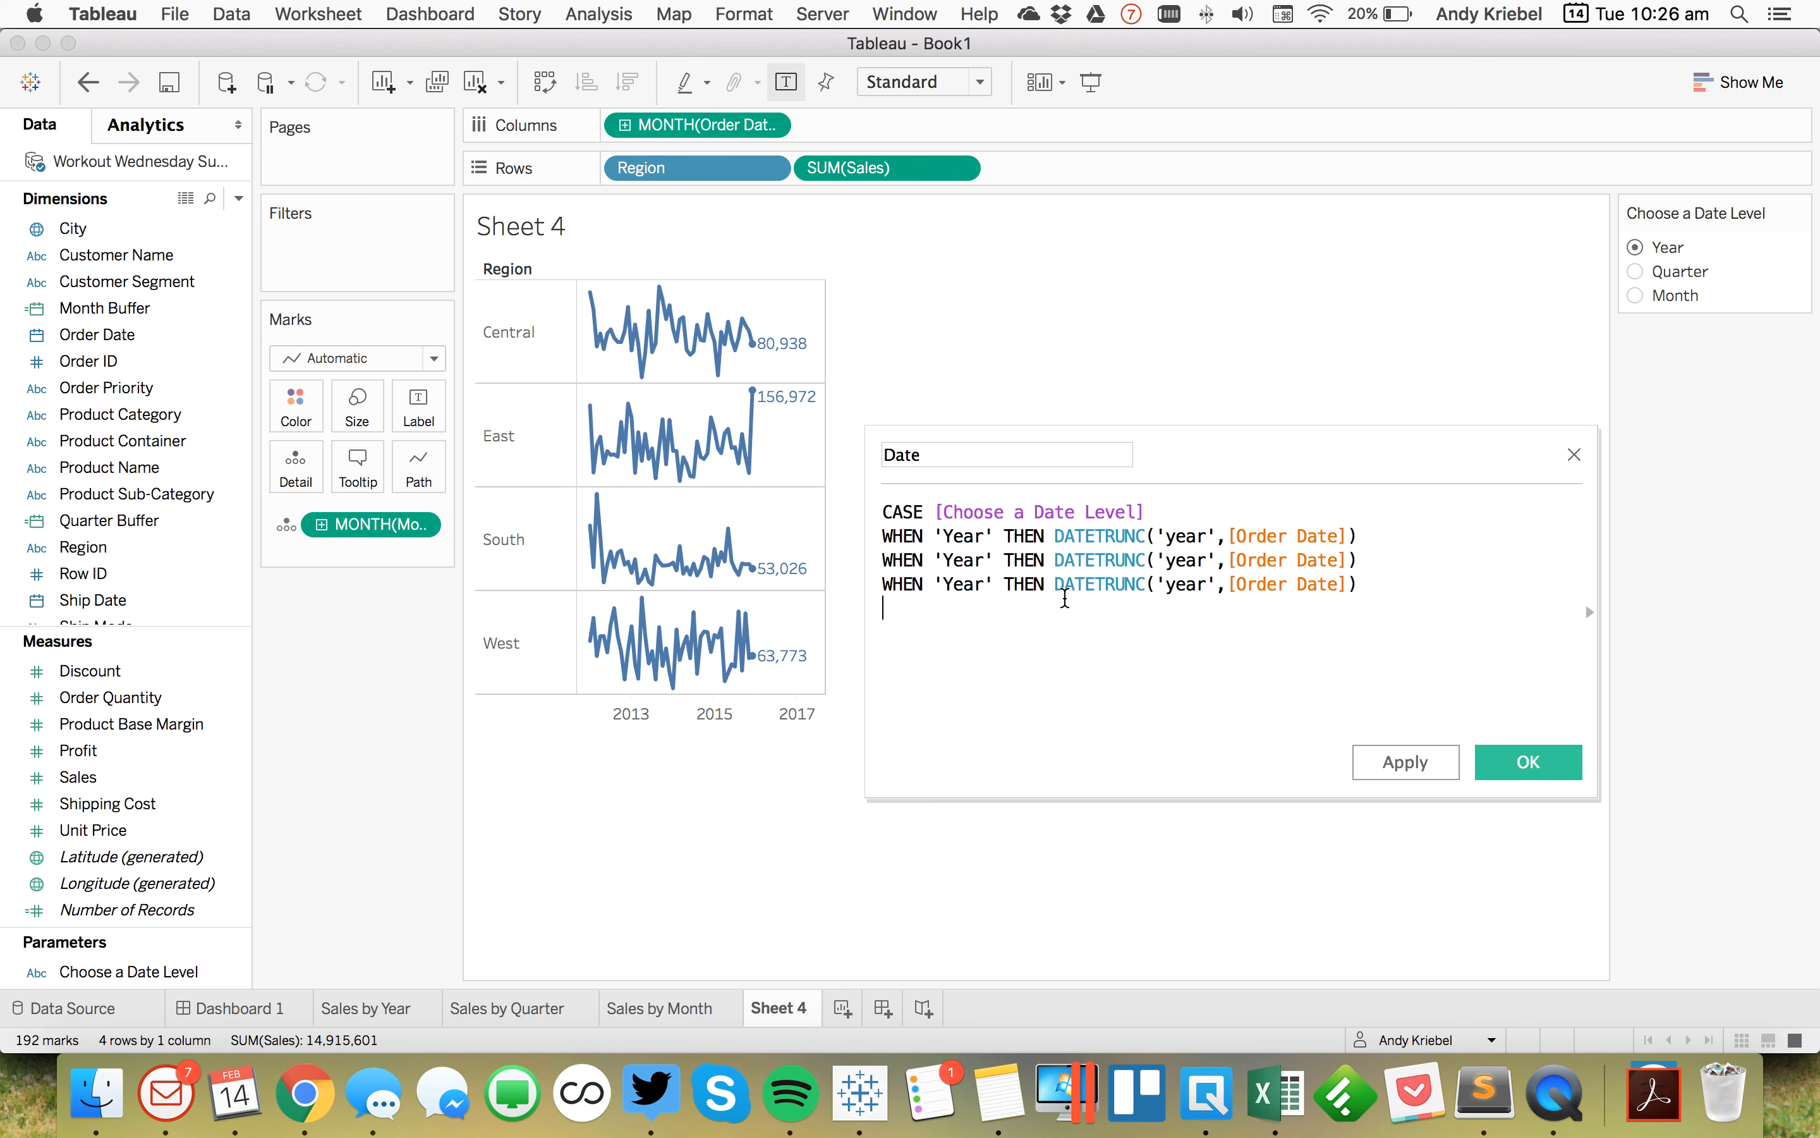
Step: Change the copied lines to WHEN 'Quarter' using DATETRUNC('quarter') and WHEN 'Month' using DATETRUNC('month') on [Order Date]
{"action": "double_click", "coordinate": [963, 557]}
{"action": "type", "text": "Quarter"}
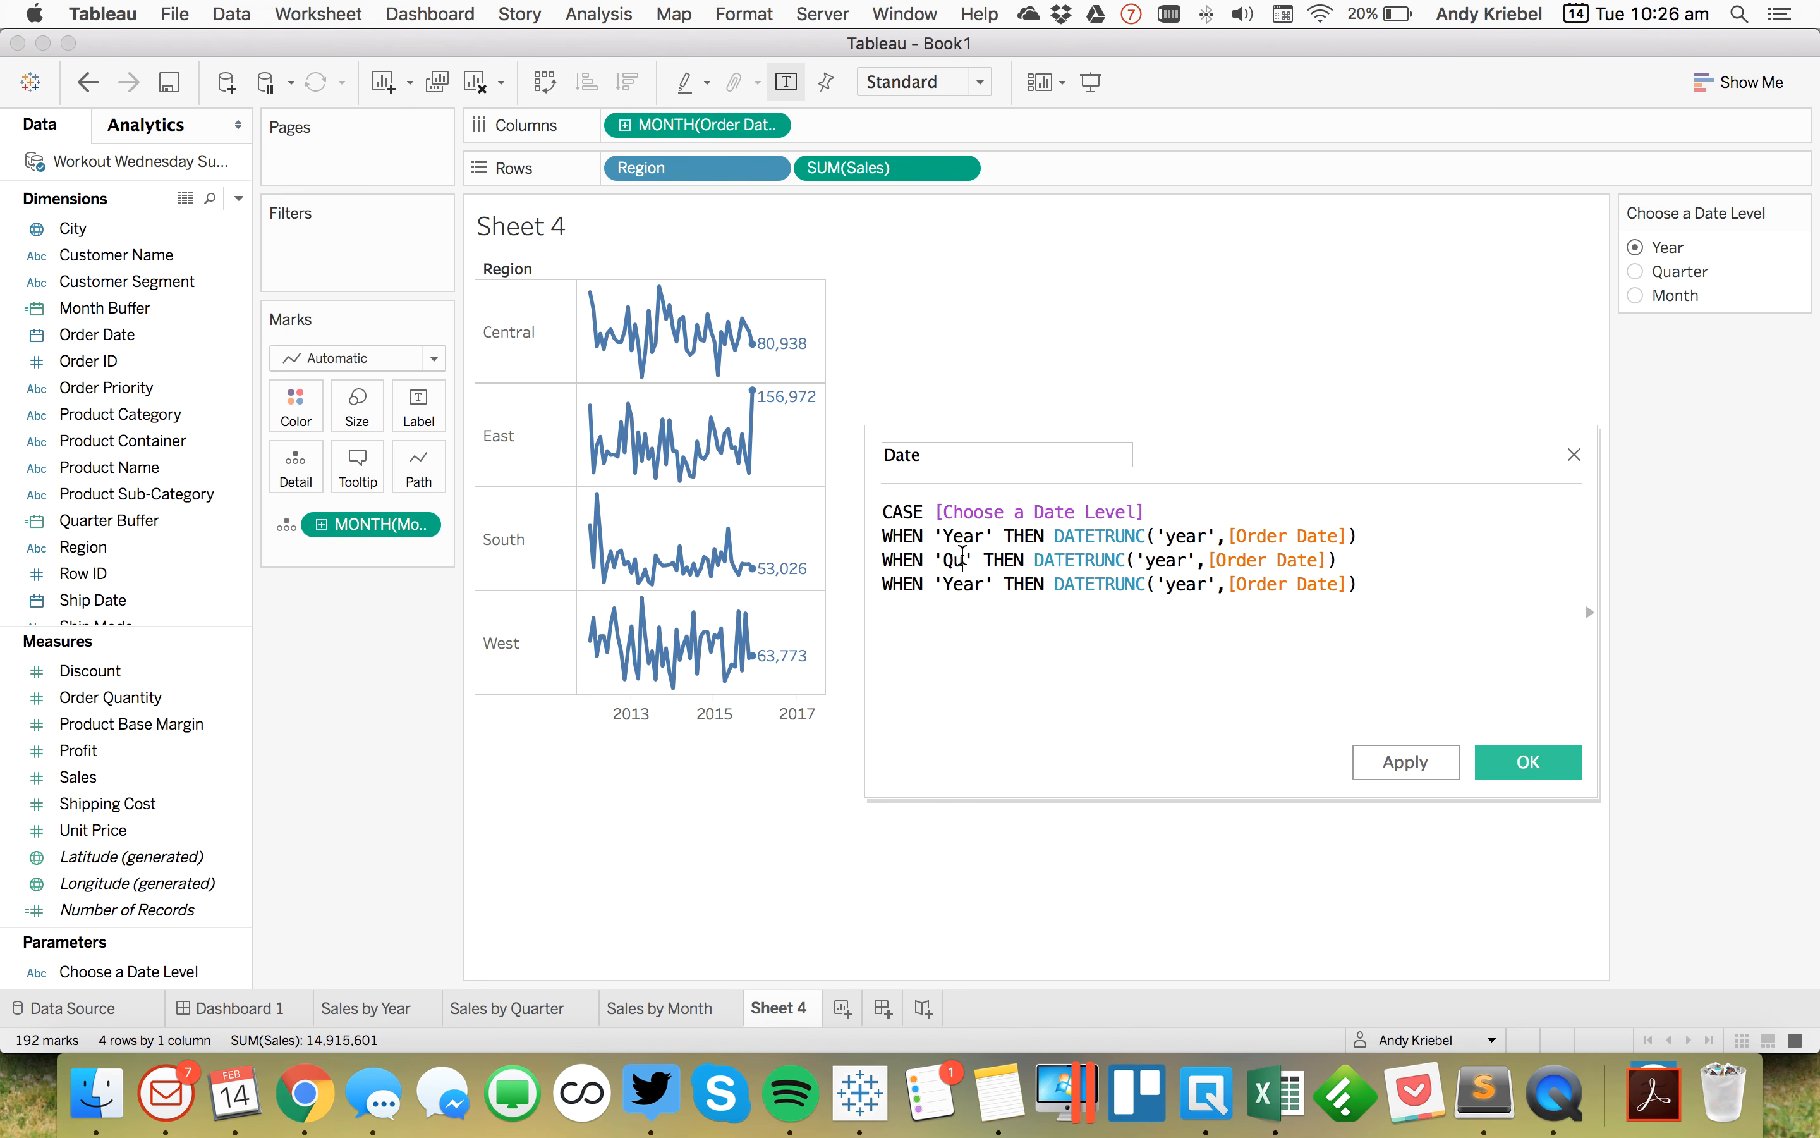
{"action": "double_click", "coordinate": [1216, 561]}
{"action": "type", "text": "quart"}
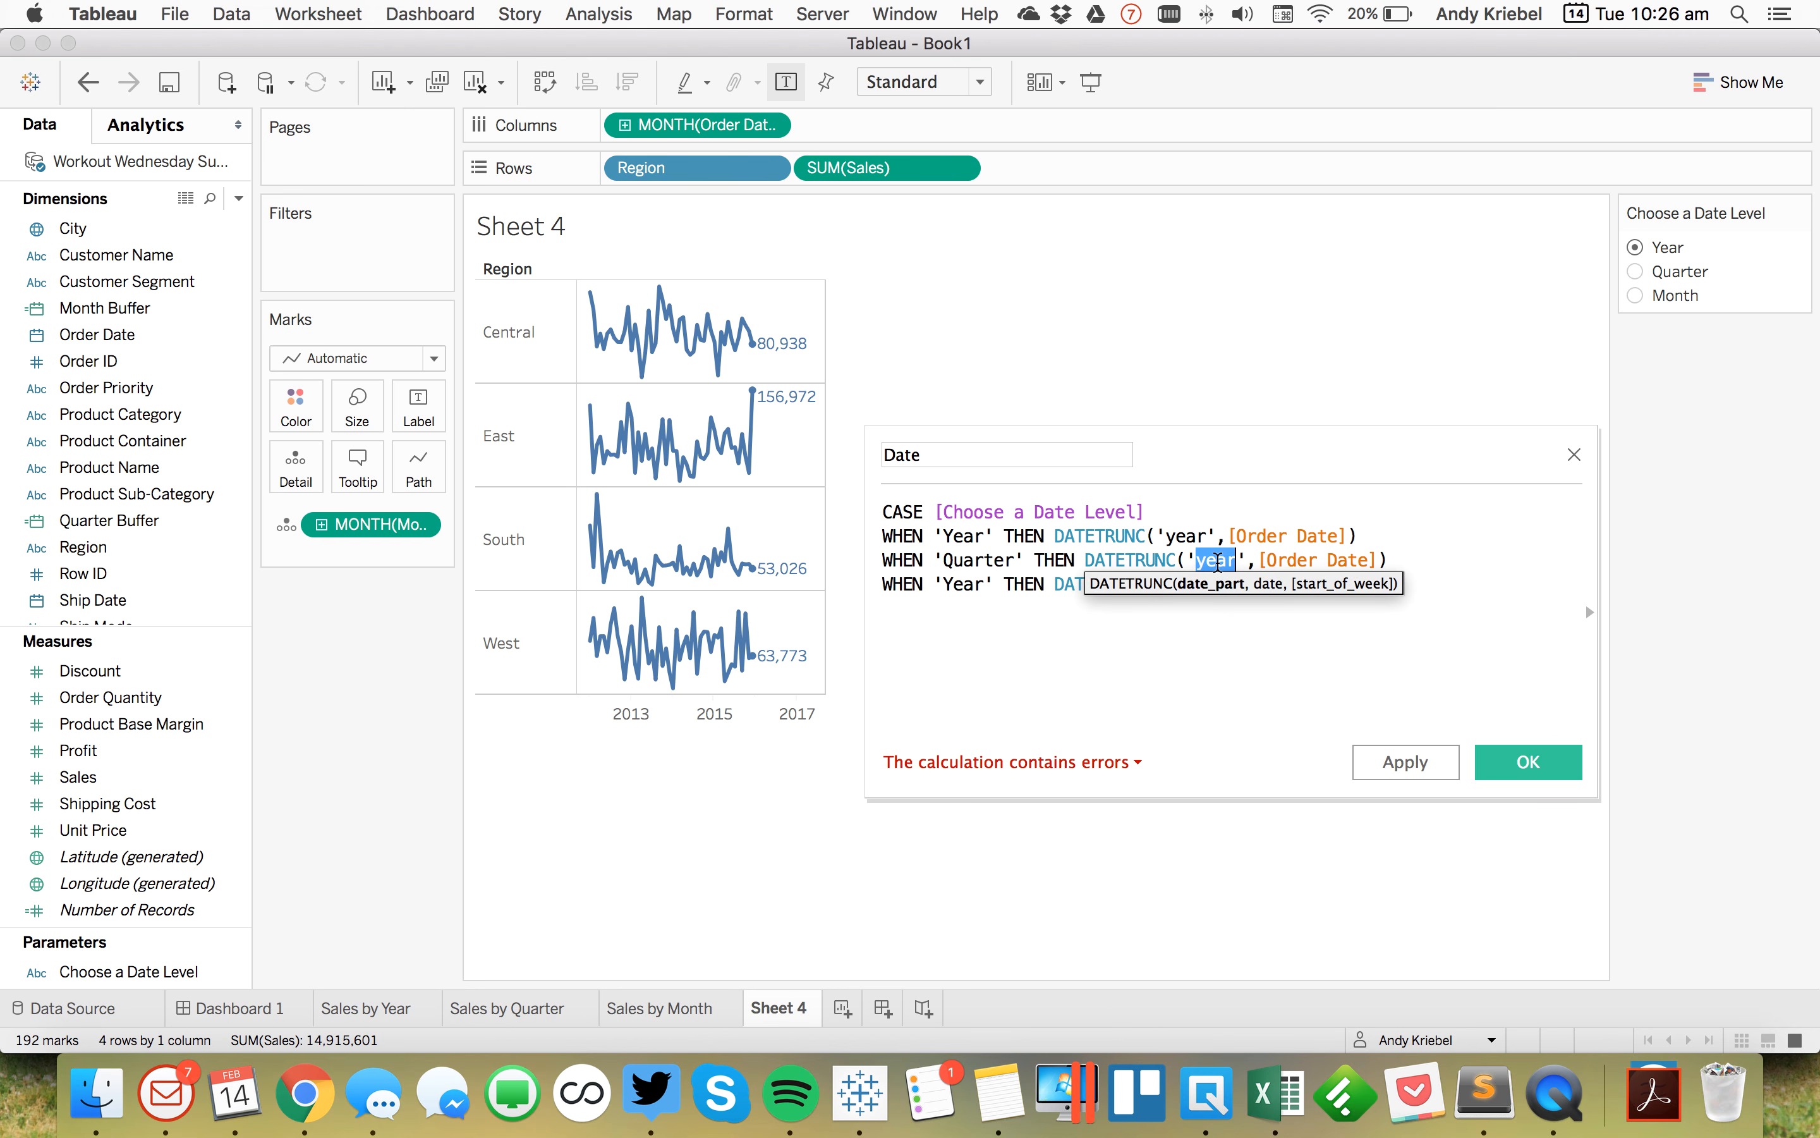
{"action": "type", "text": "er"}
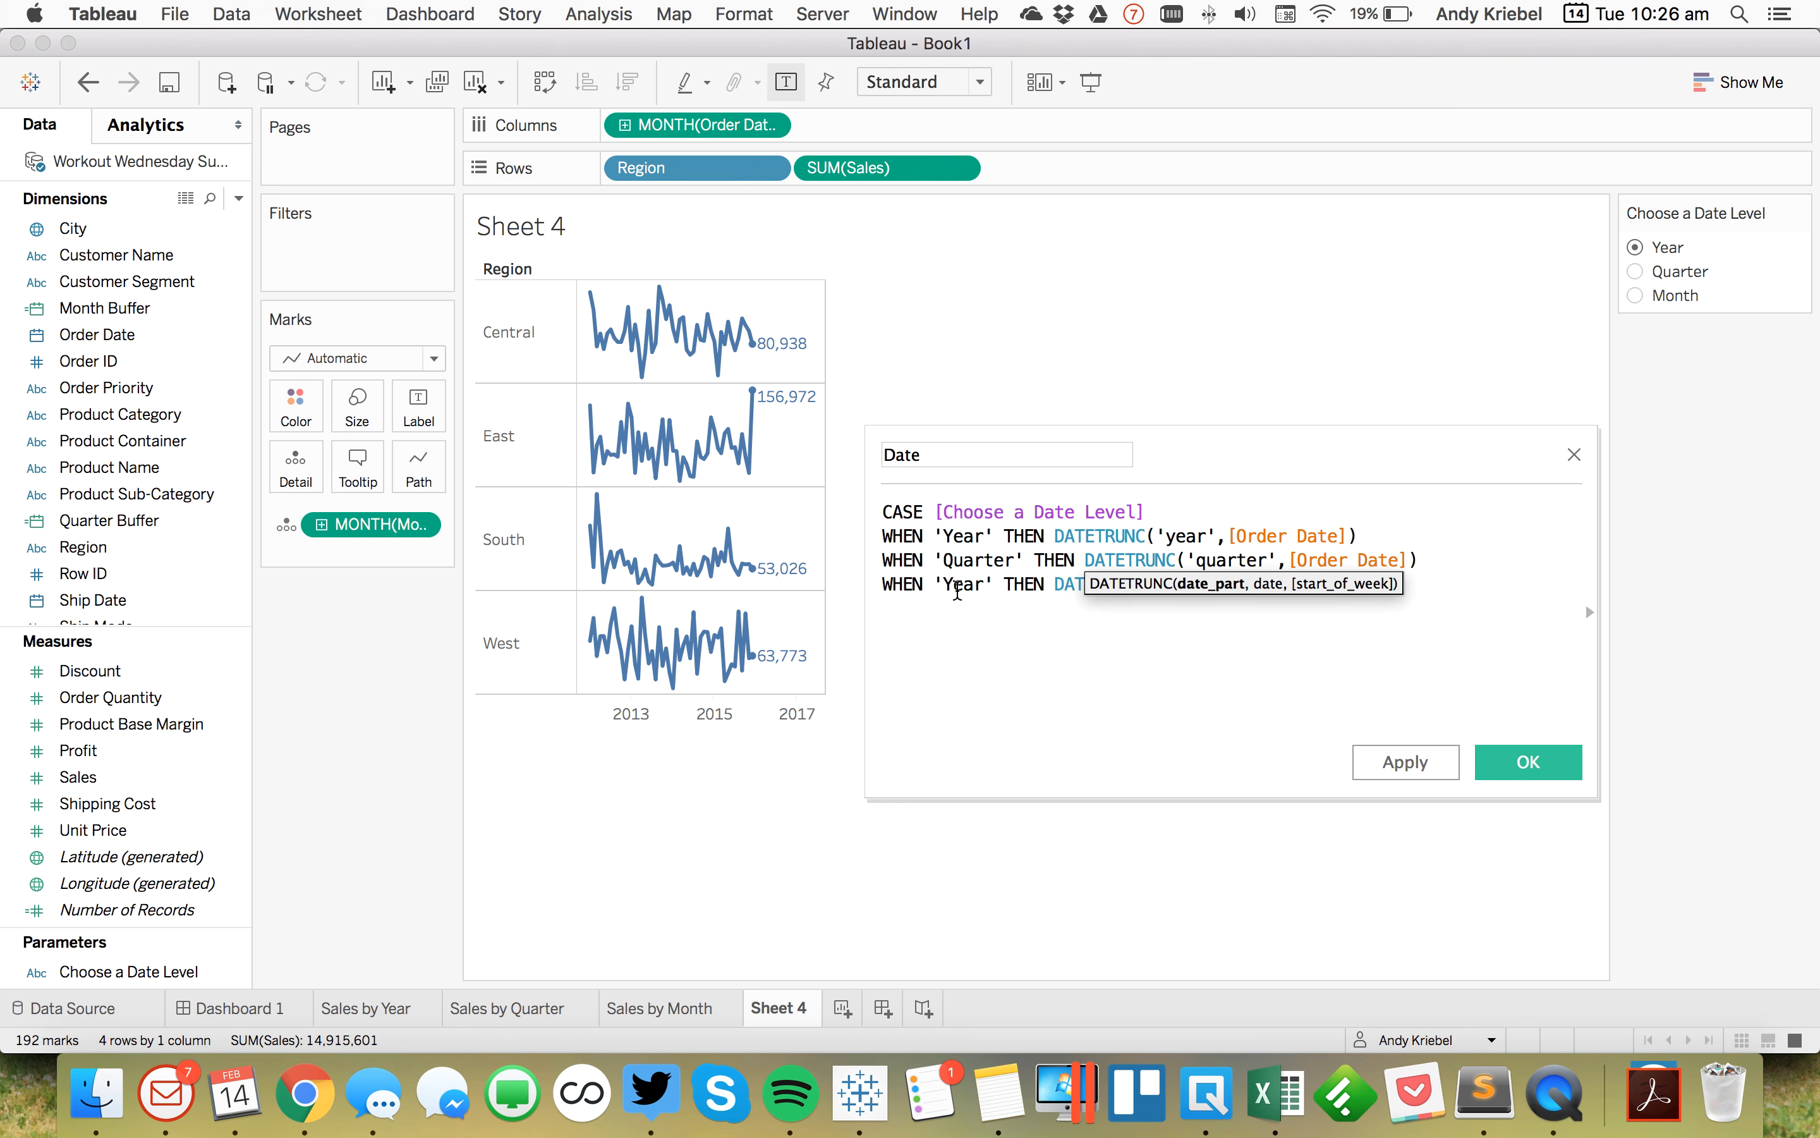
{"action": "double_click", "coordinate": [960, 585]}
{"action": "type", "text": "Month"}
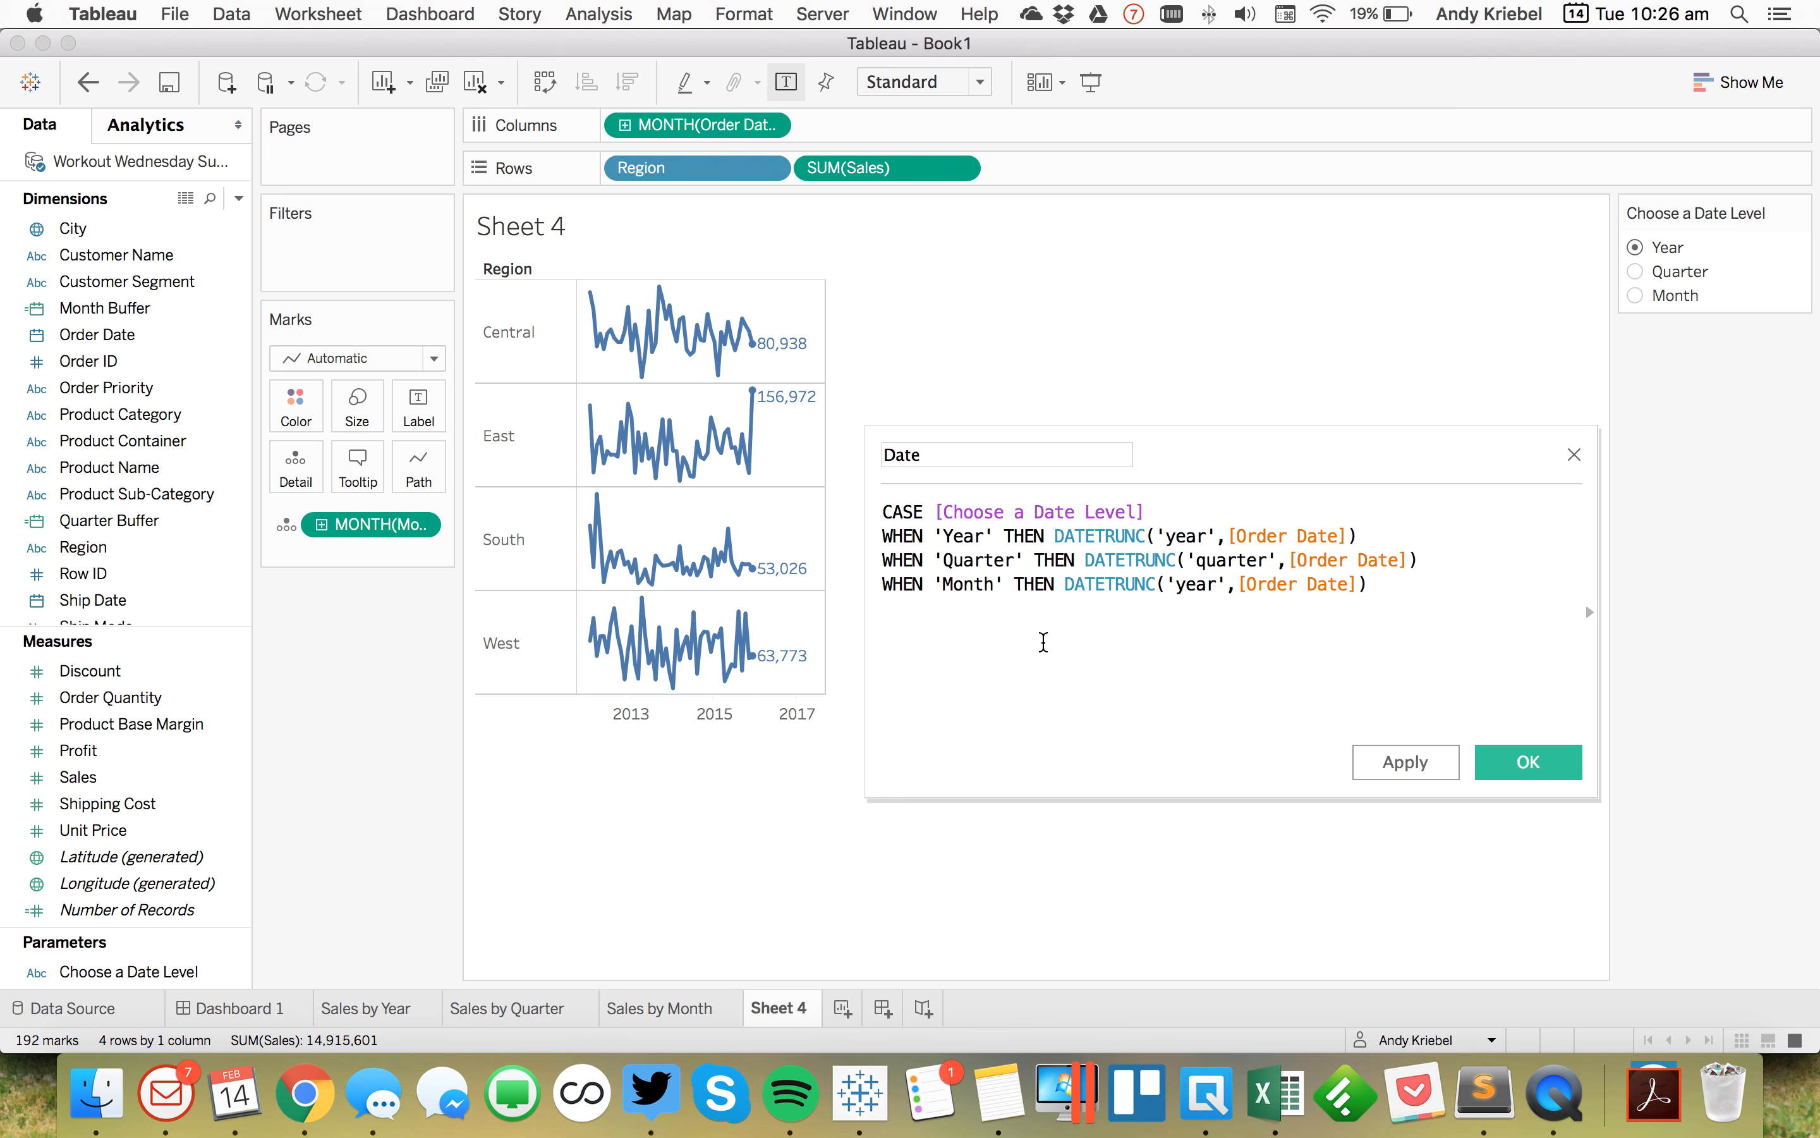
{"action": "double_click", "coordinate": [1196, 583]}
{"action": "type", "text": "month"}
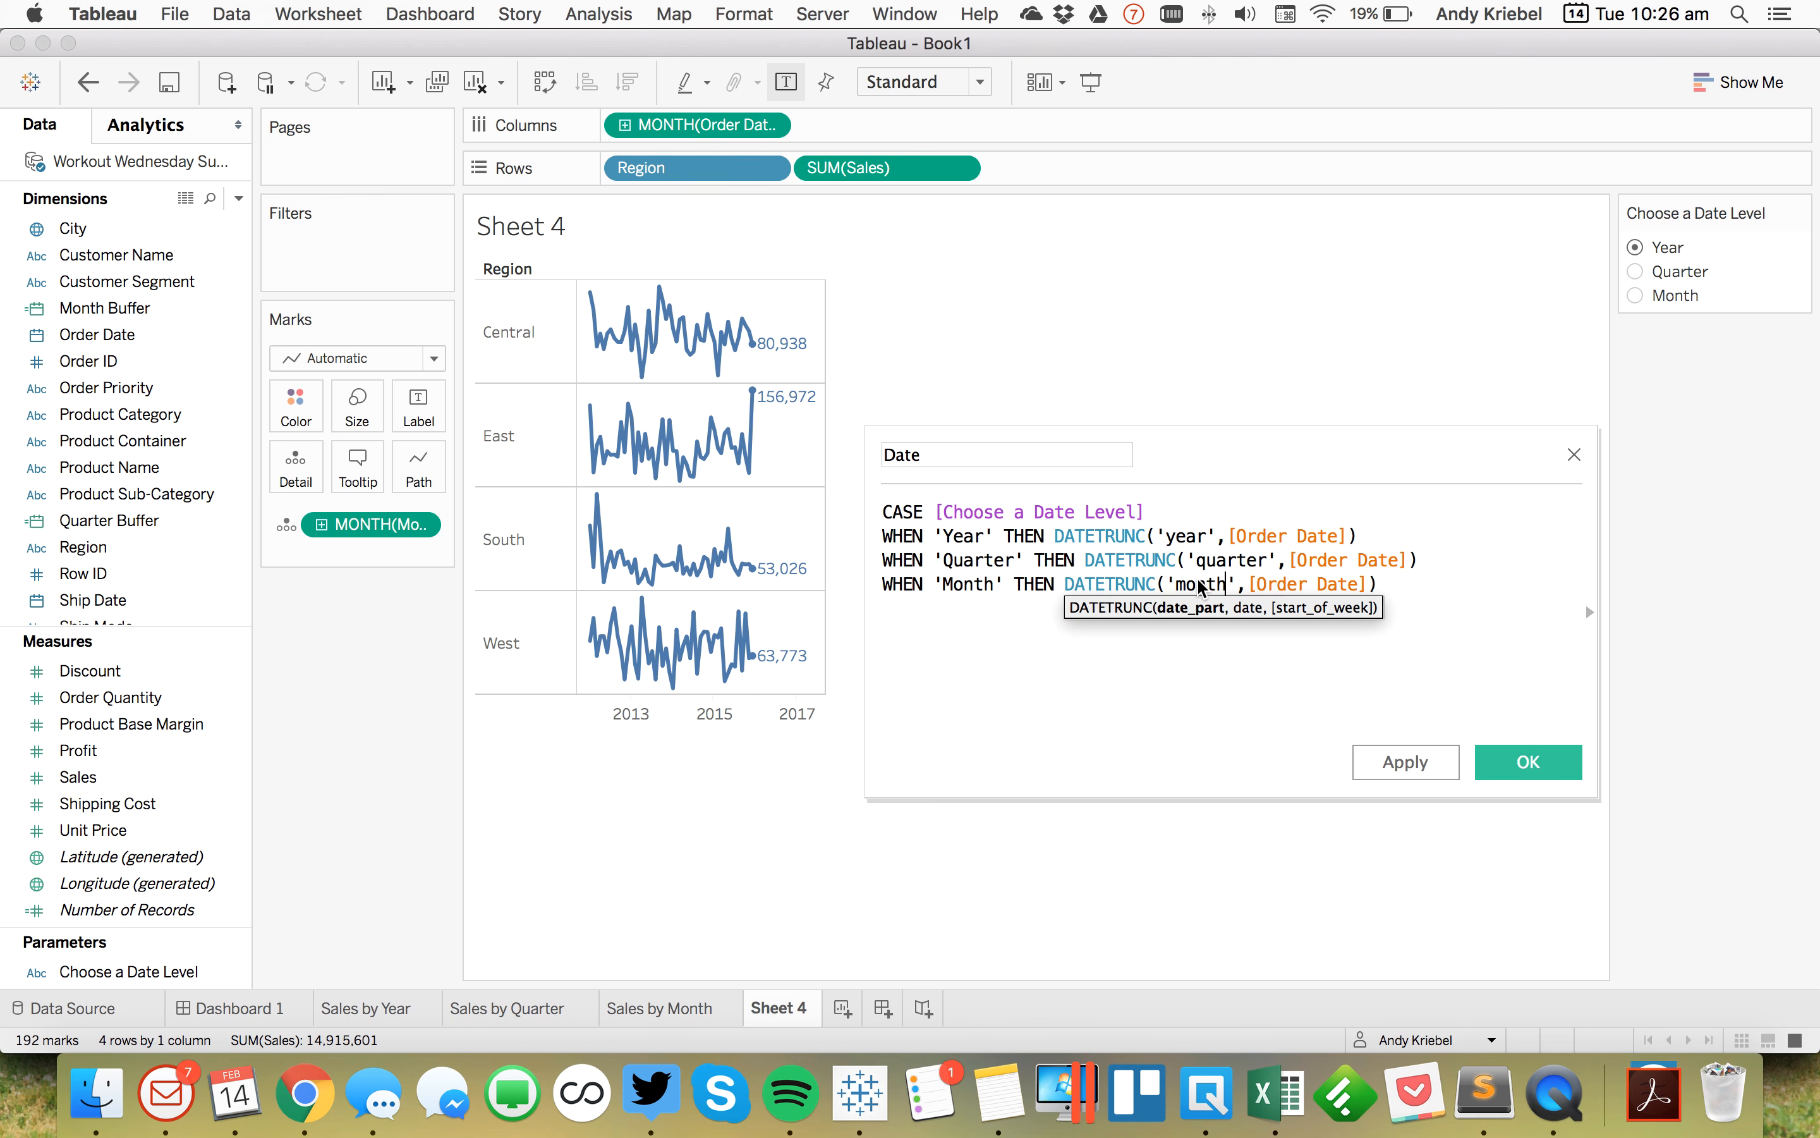
Step: Close the CASE statement in the Date calculation with END
{"action": "key", "text": "Return"}
{"action": "type", "text": "END"}
{"action": "key", "text": "BackSpace"}
{"action": "key", "text": "BackSpace"}
{"action": "type", "text": "ND"}
{"action": "key", "text": "super+Up"}
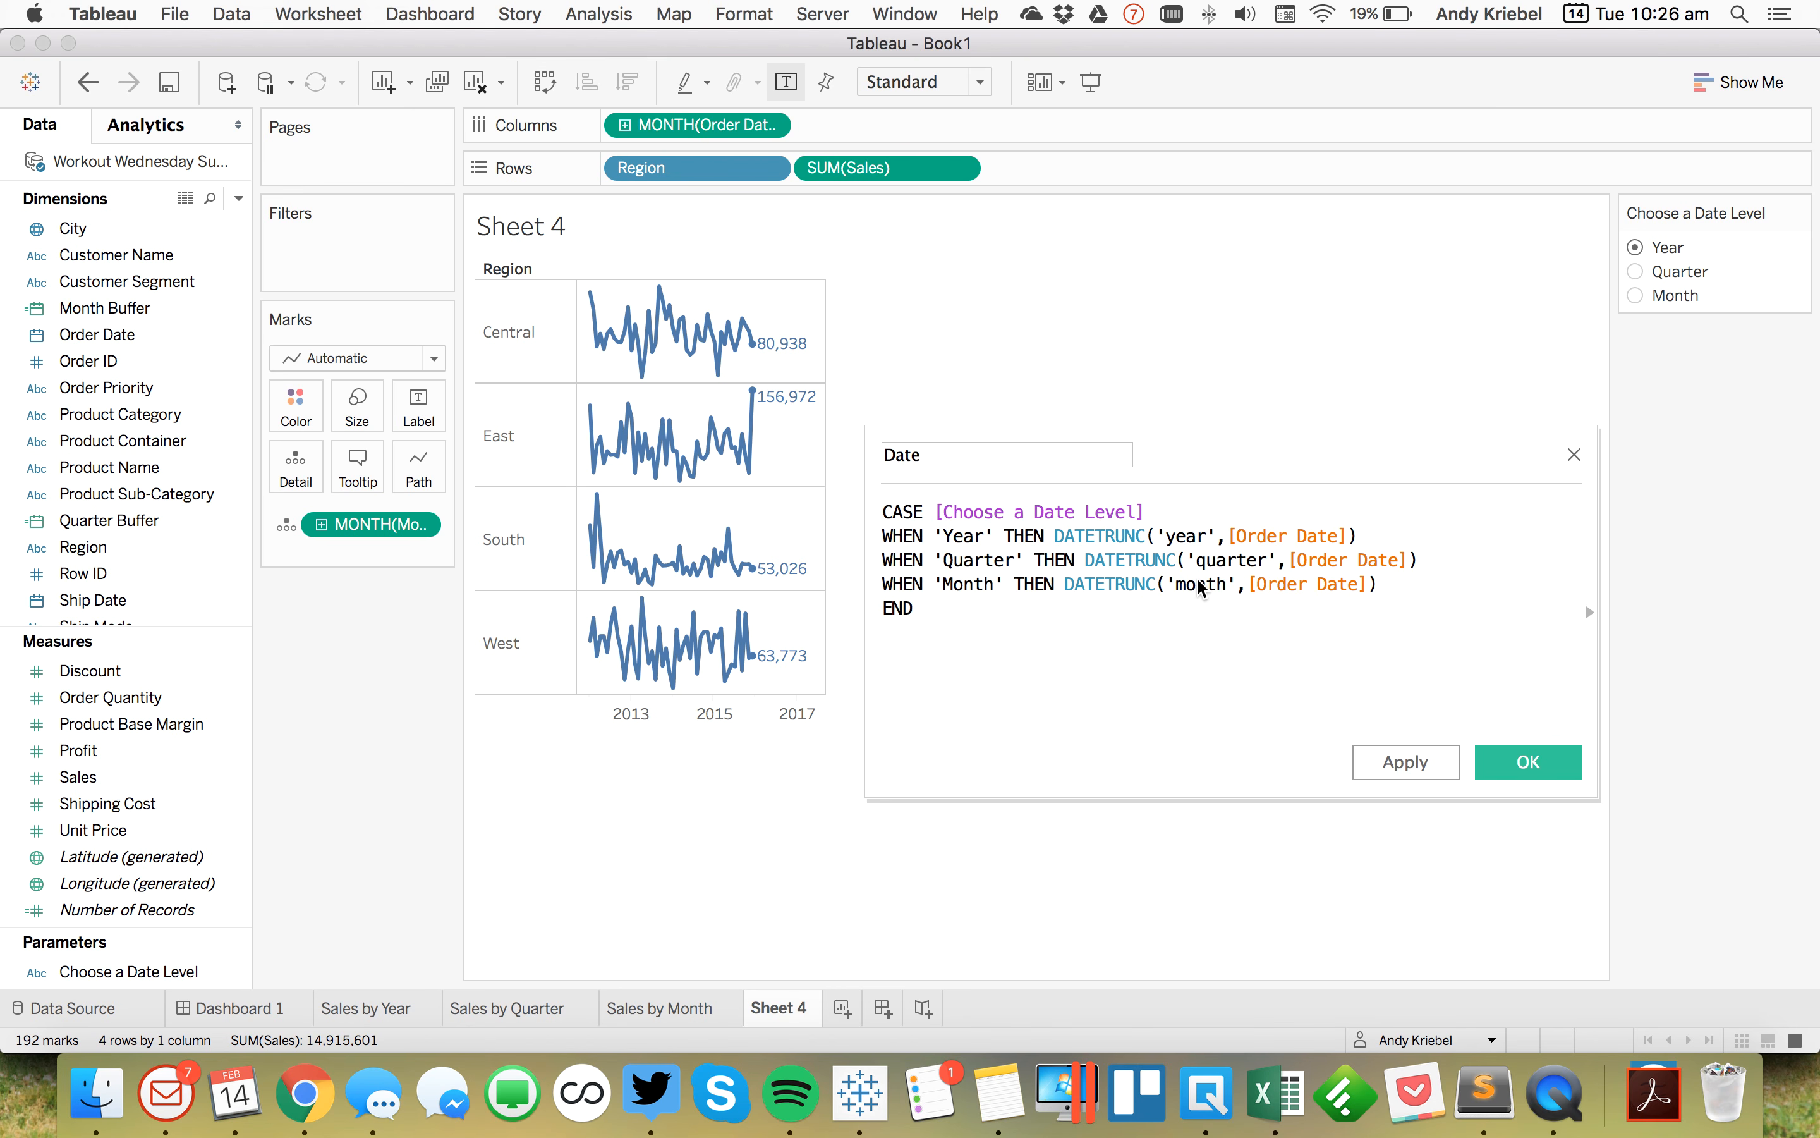
Step: Wrap the whole CASE expression in DATE( ) and save the Date calculated field
{"action": "key", "text": "Return"}
{"action": "key", "text": "Up"}
{"action": "type", "text": "DAET("}
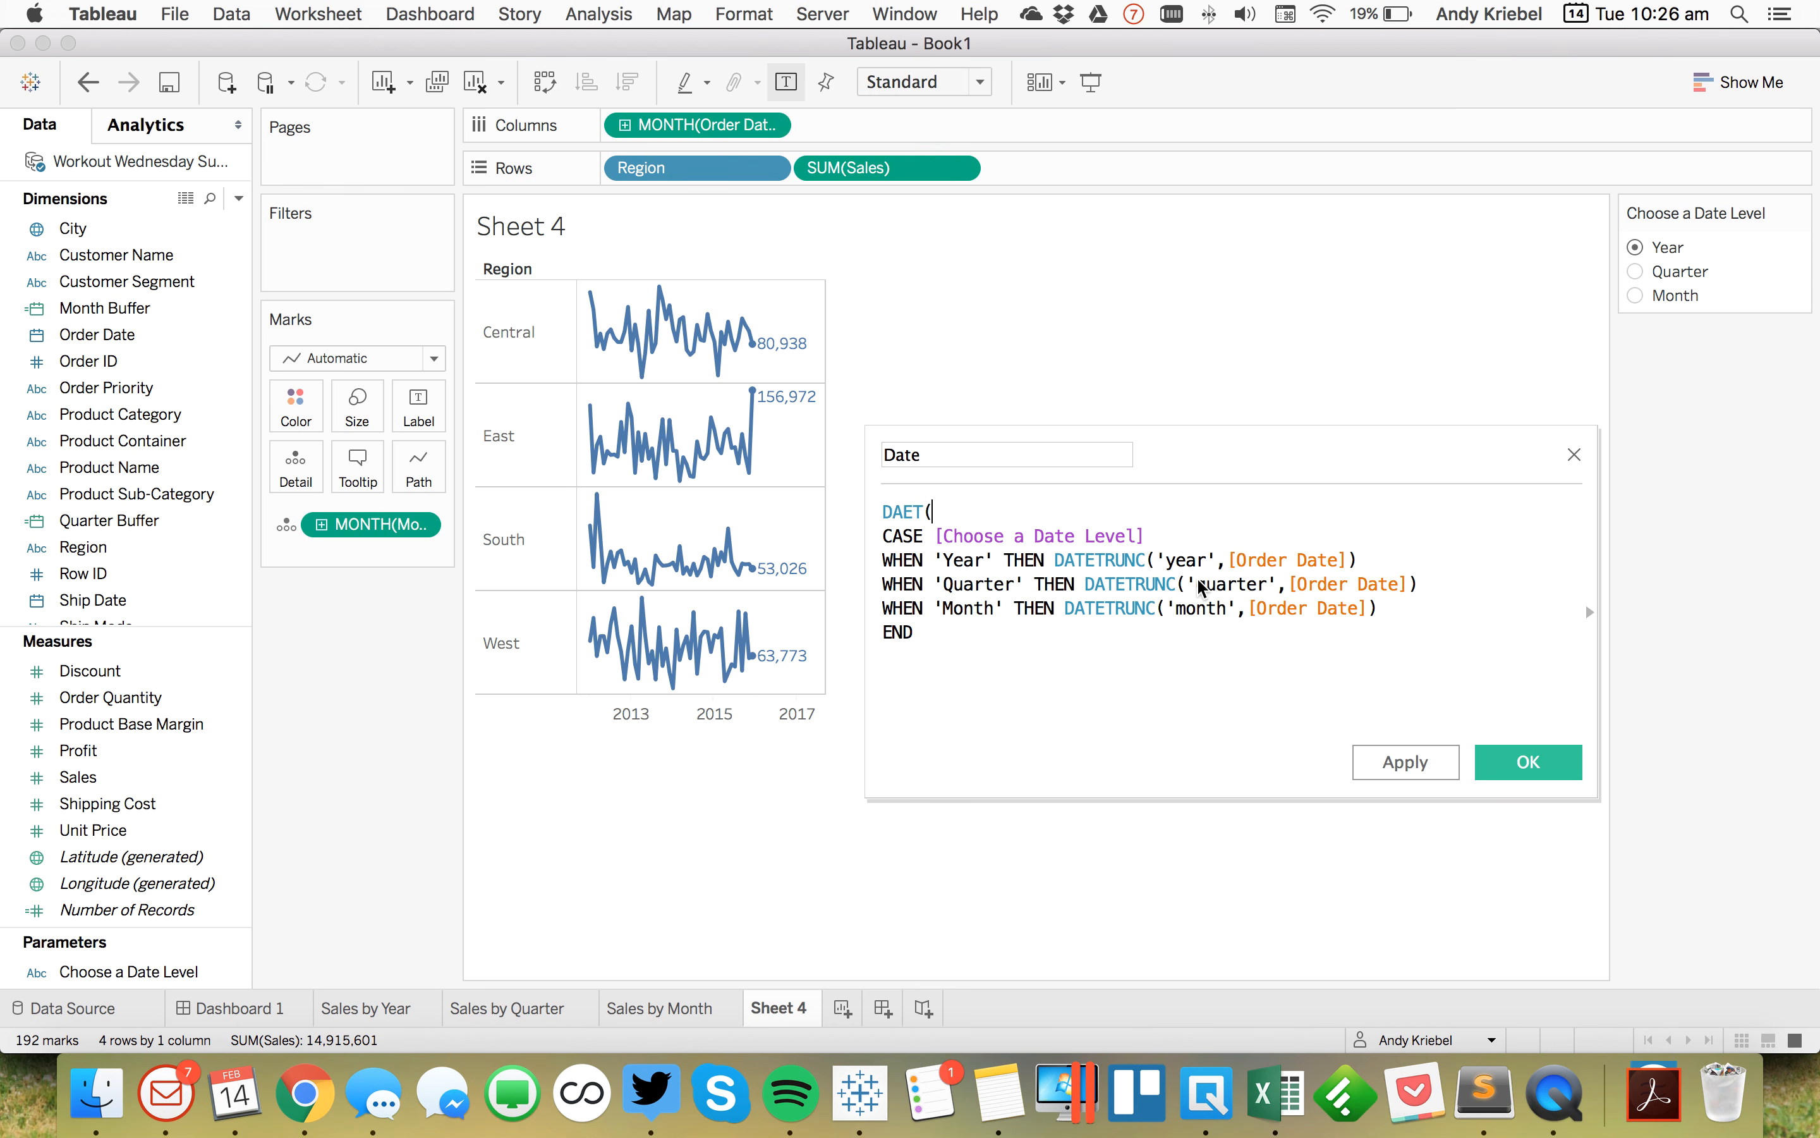
{"action": "key", "text": "BackSpace"}
{"action": "key", "text": "BackSpace"}
{"action": "key", "text": "BackSpace"}
{"action": "type", "text": "TE("}
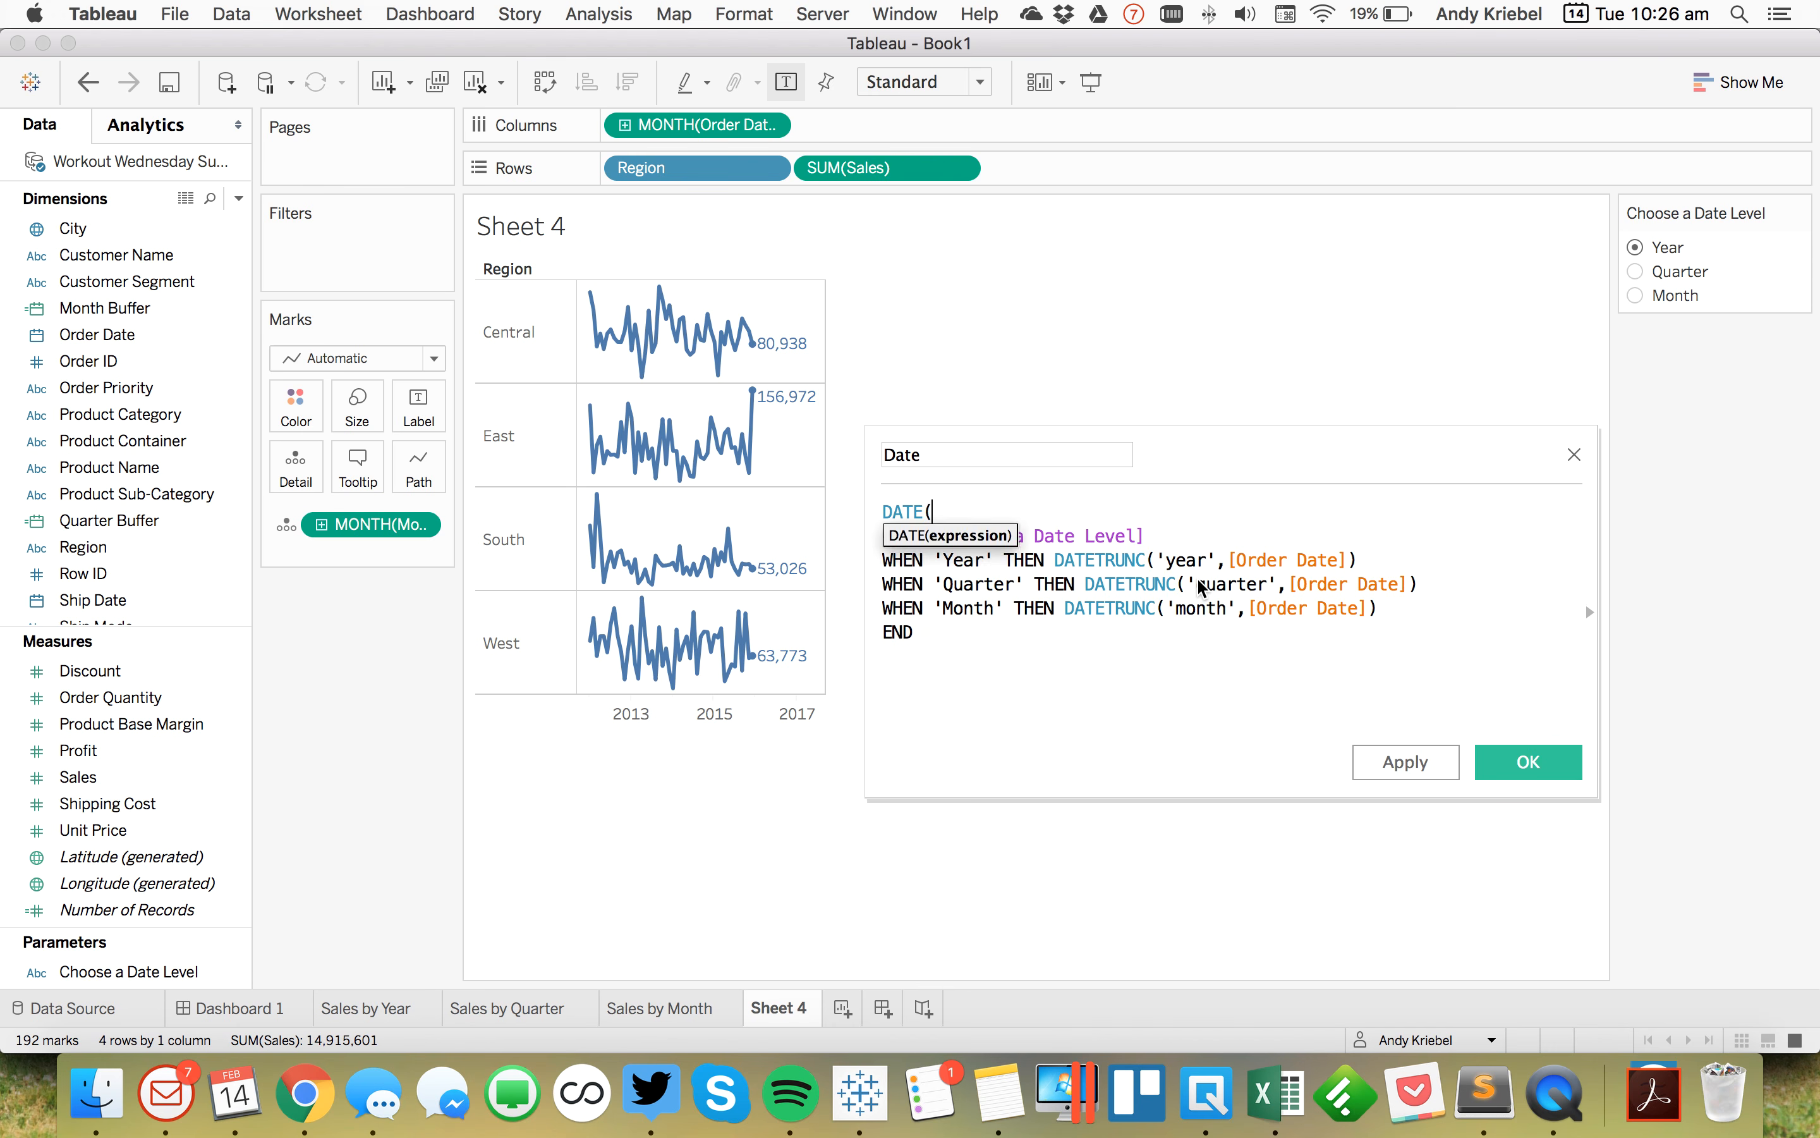
{"action": "key", "text": "super+Down"}
{"action": "type", "text": ")"}
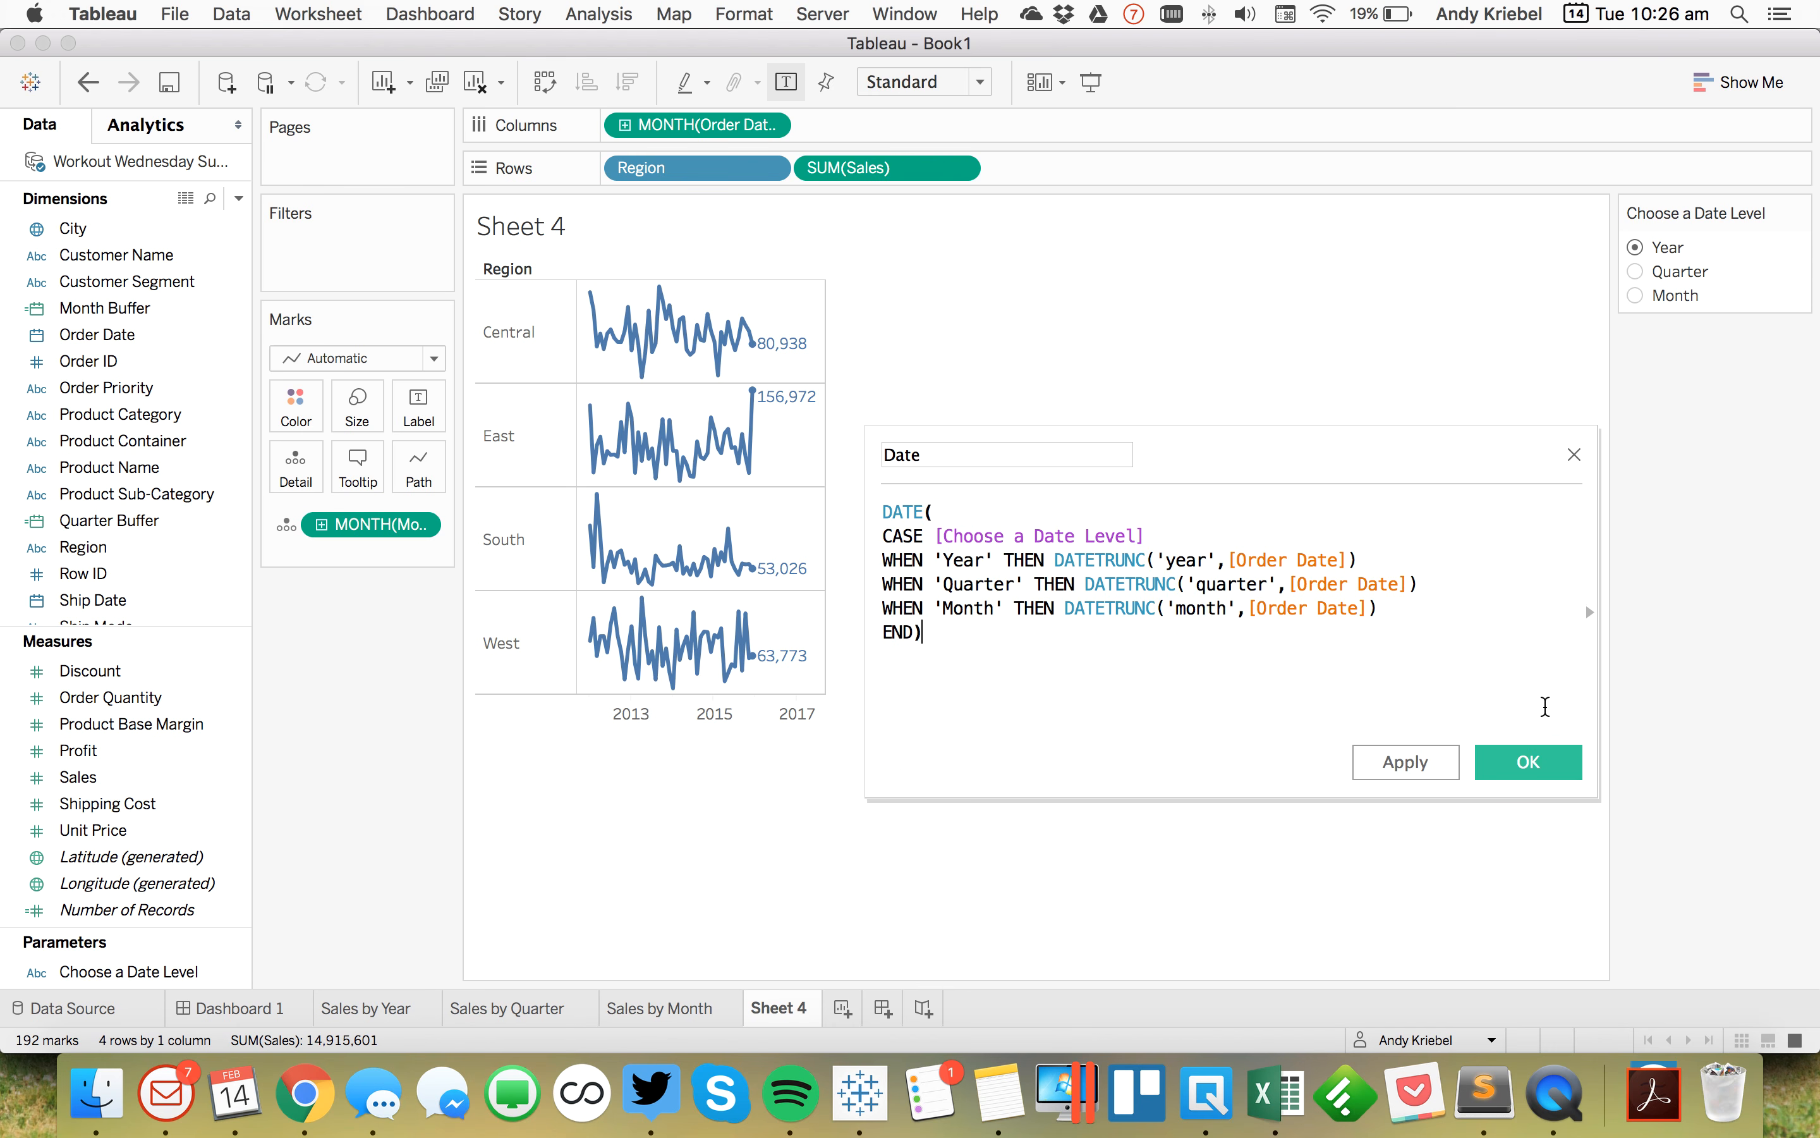
{"action": "left_click", "coordinate": [1528, 763]}
Step: Replace the month of Order Date on Columns with the Date field as a continuous date
{"action": "left_click", "coordinate": [95, 308]}
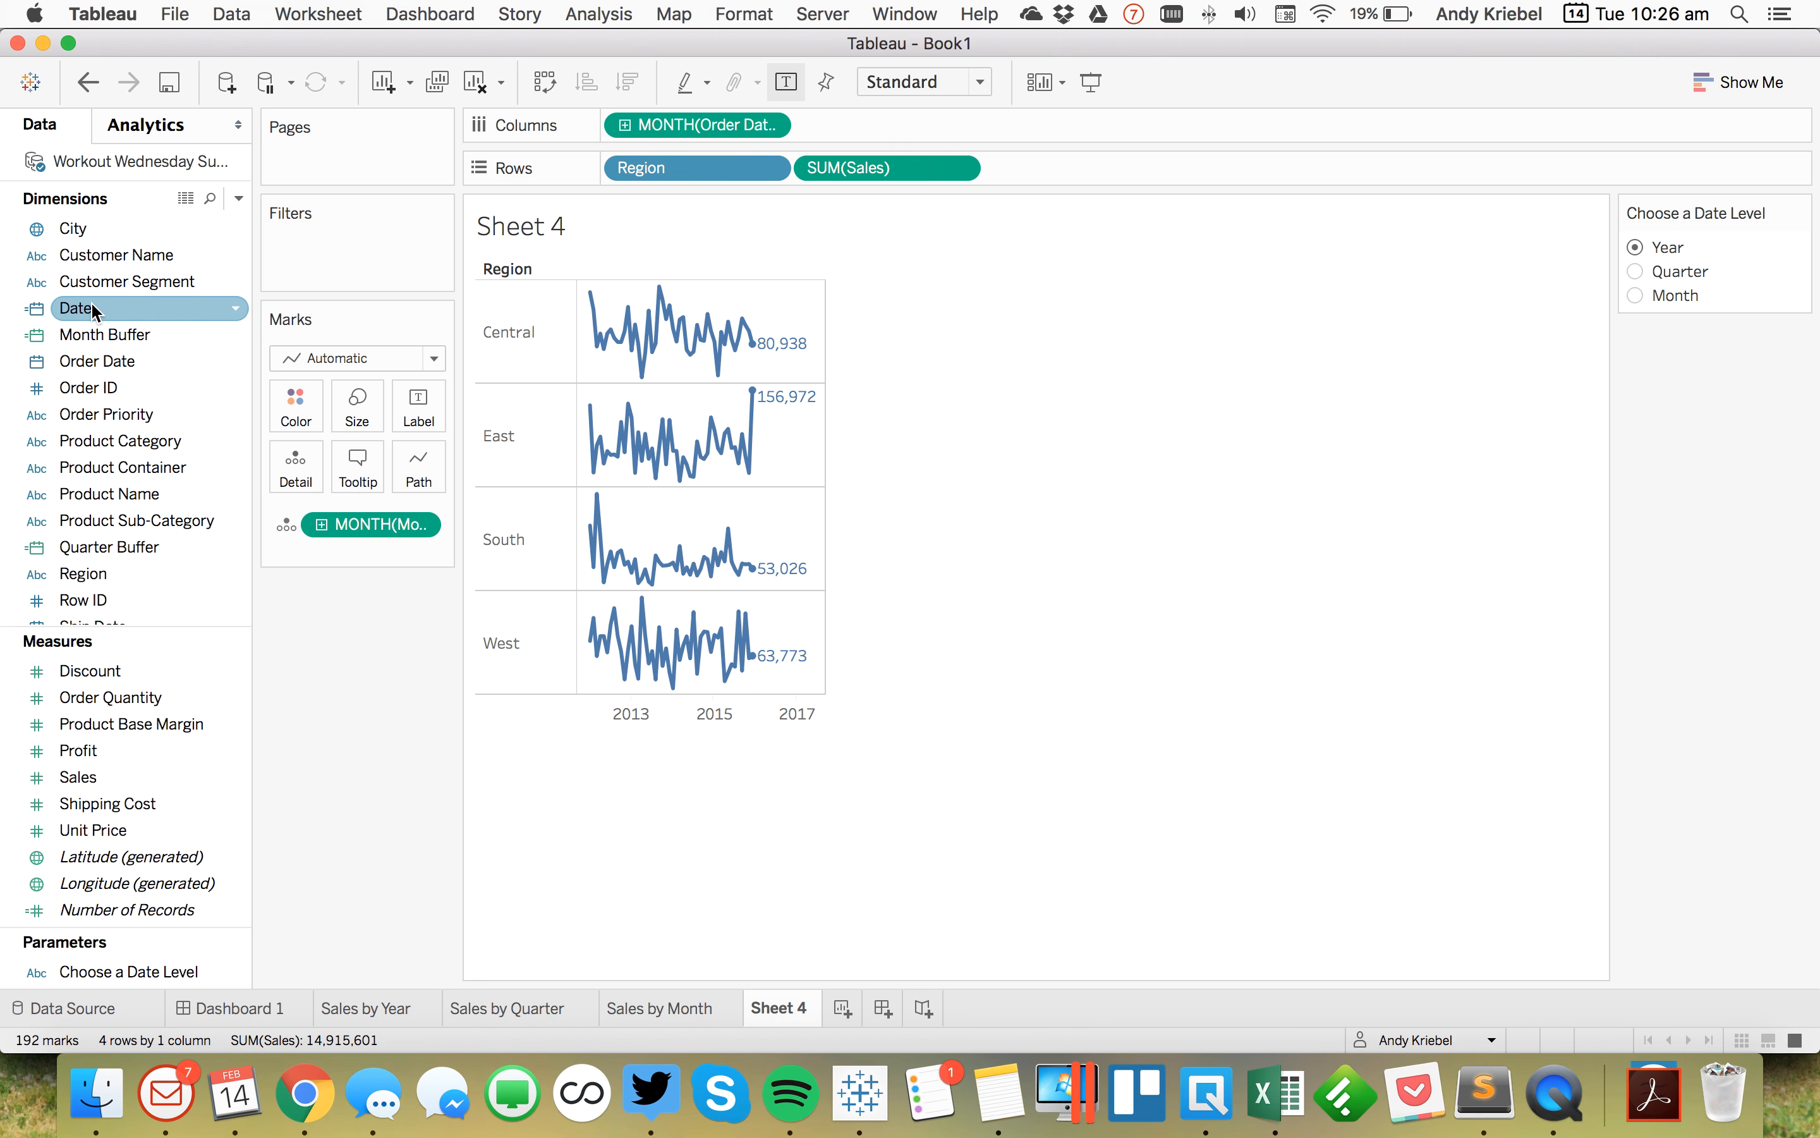
{"action": "left_click_drag", "start_coordinate": [94, 309], "coordinate": [668, 121]}
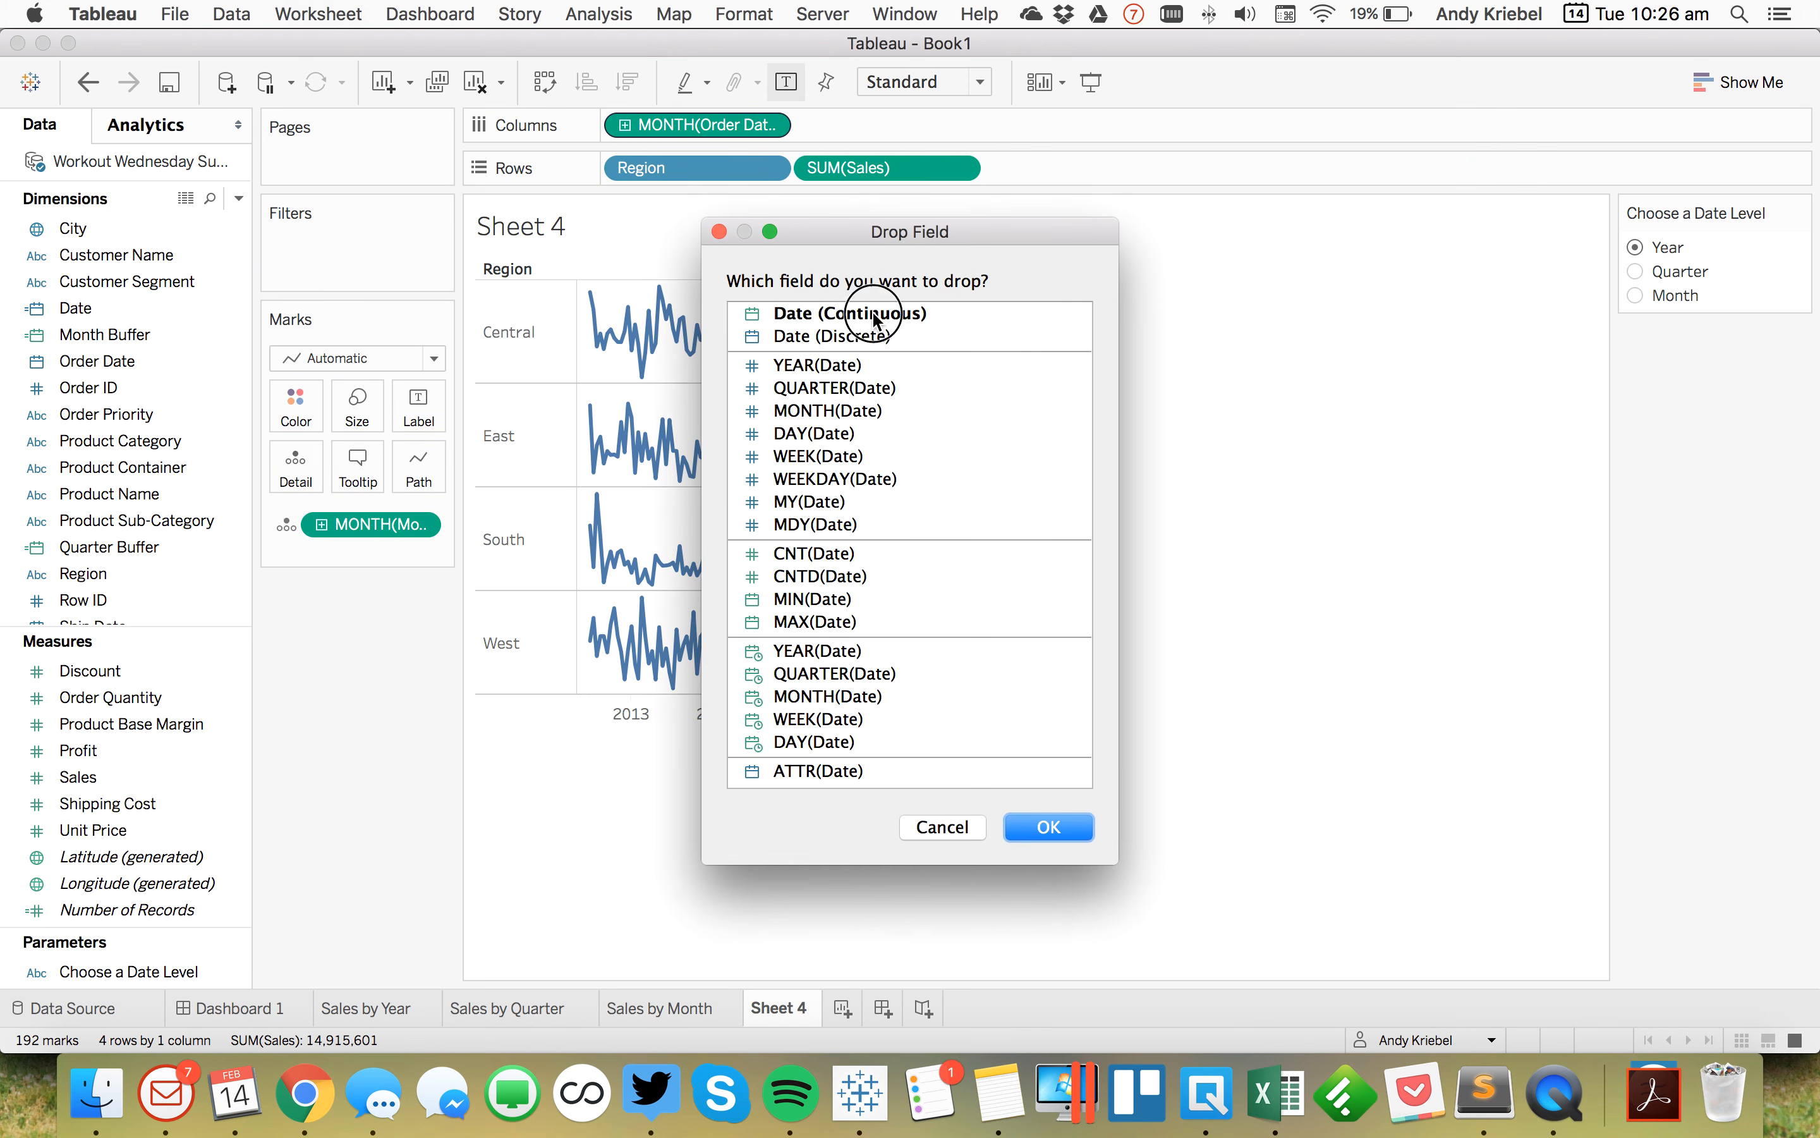
{"action": "left_click", "coordinate": [1068, 835]}
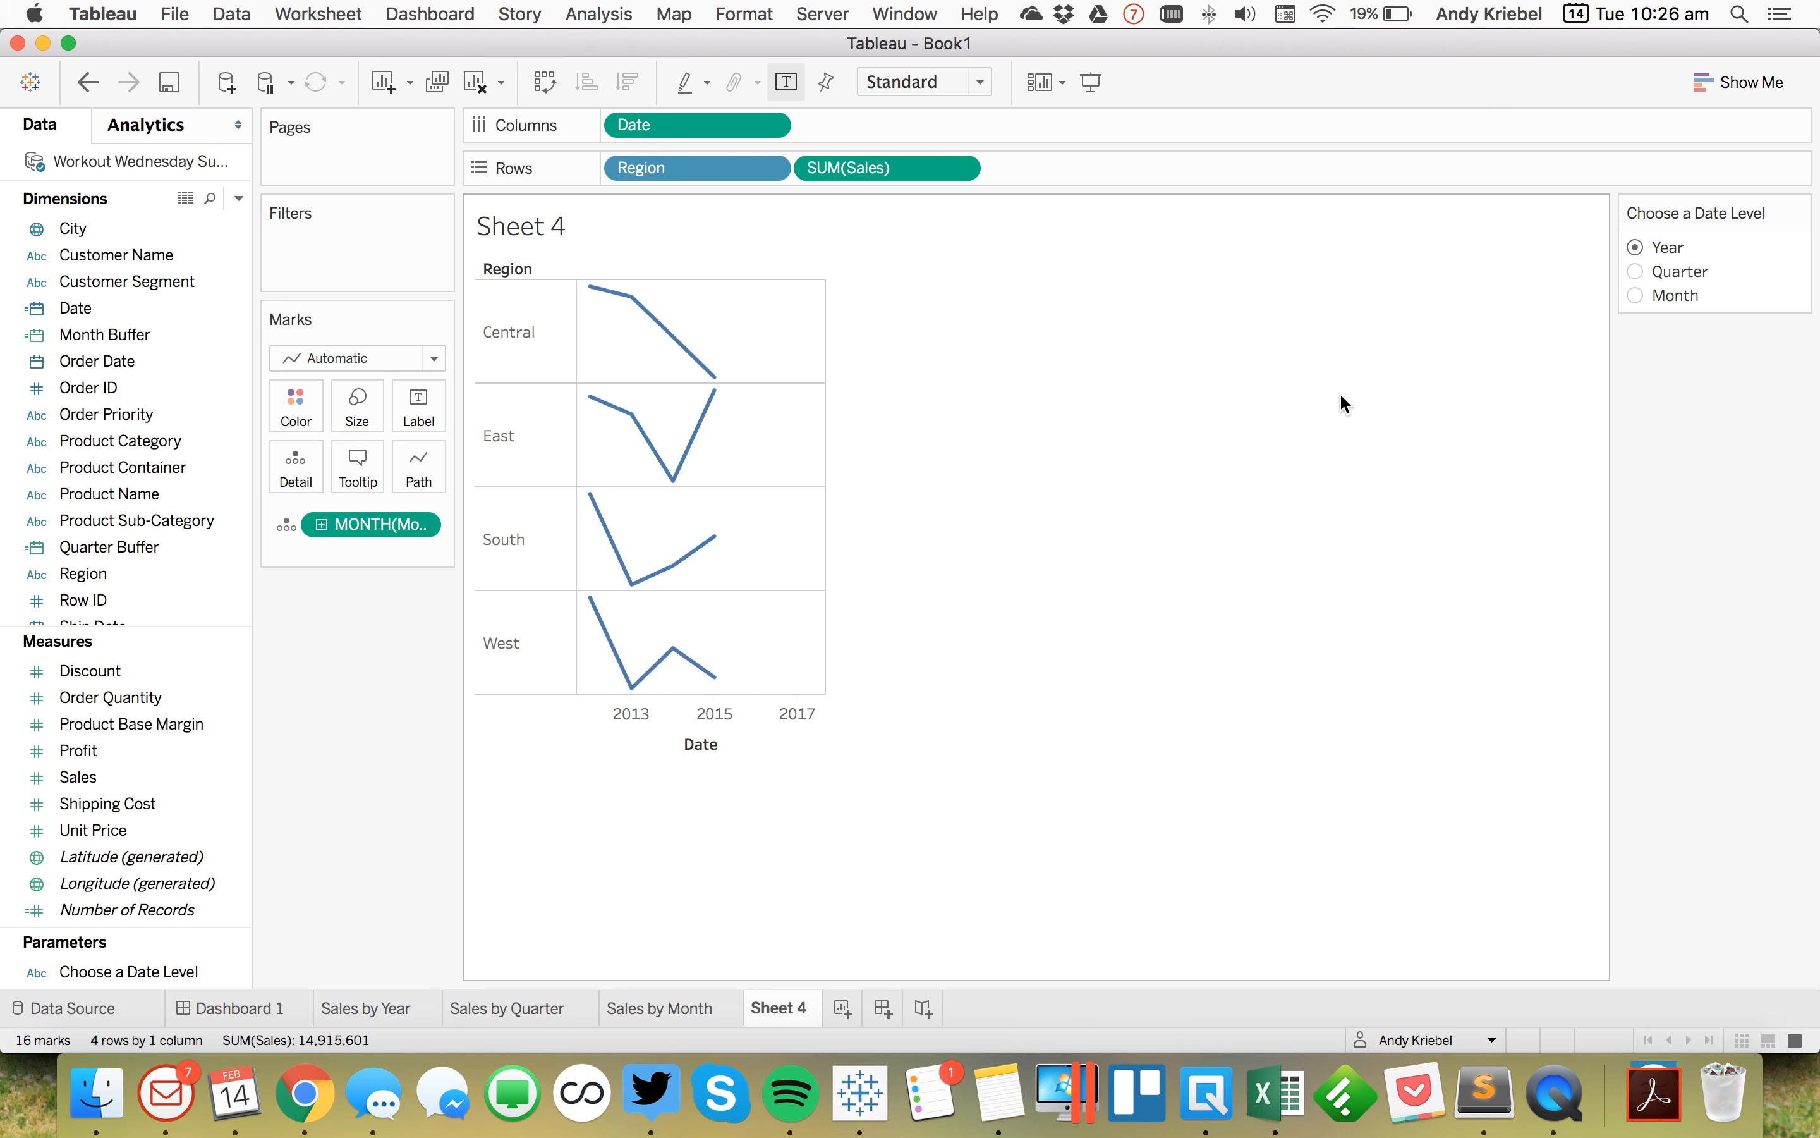
Step: Preview the chart at the Month date level, return to Year, and review the label options
{"action": "left_click", "coordinate": [1634, 296]}
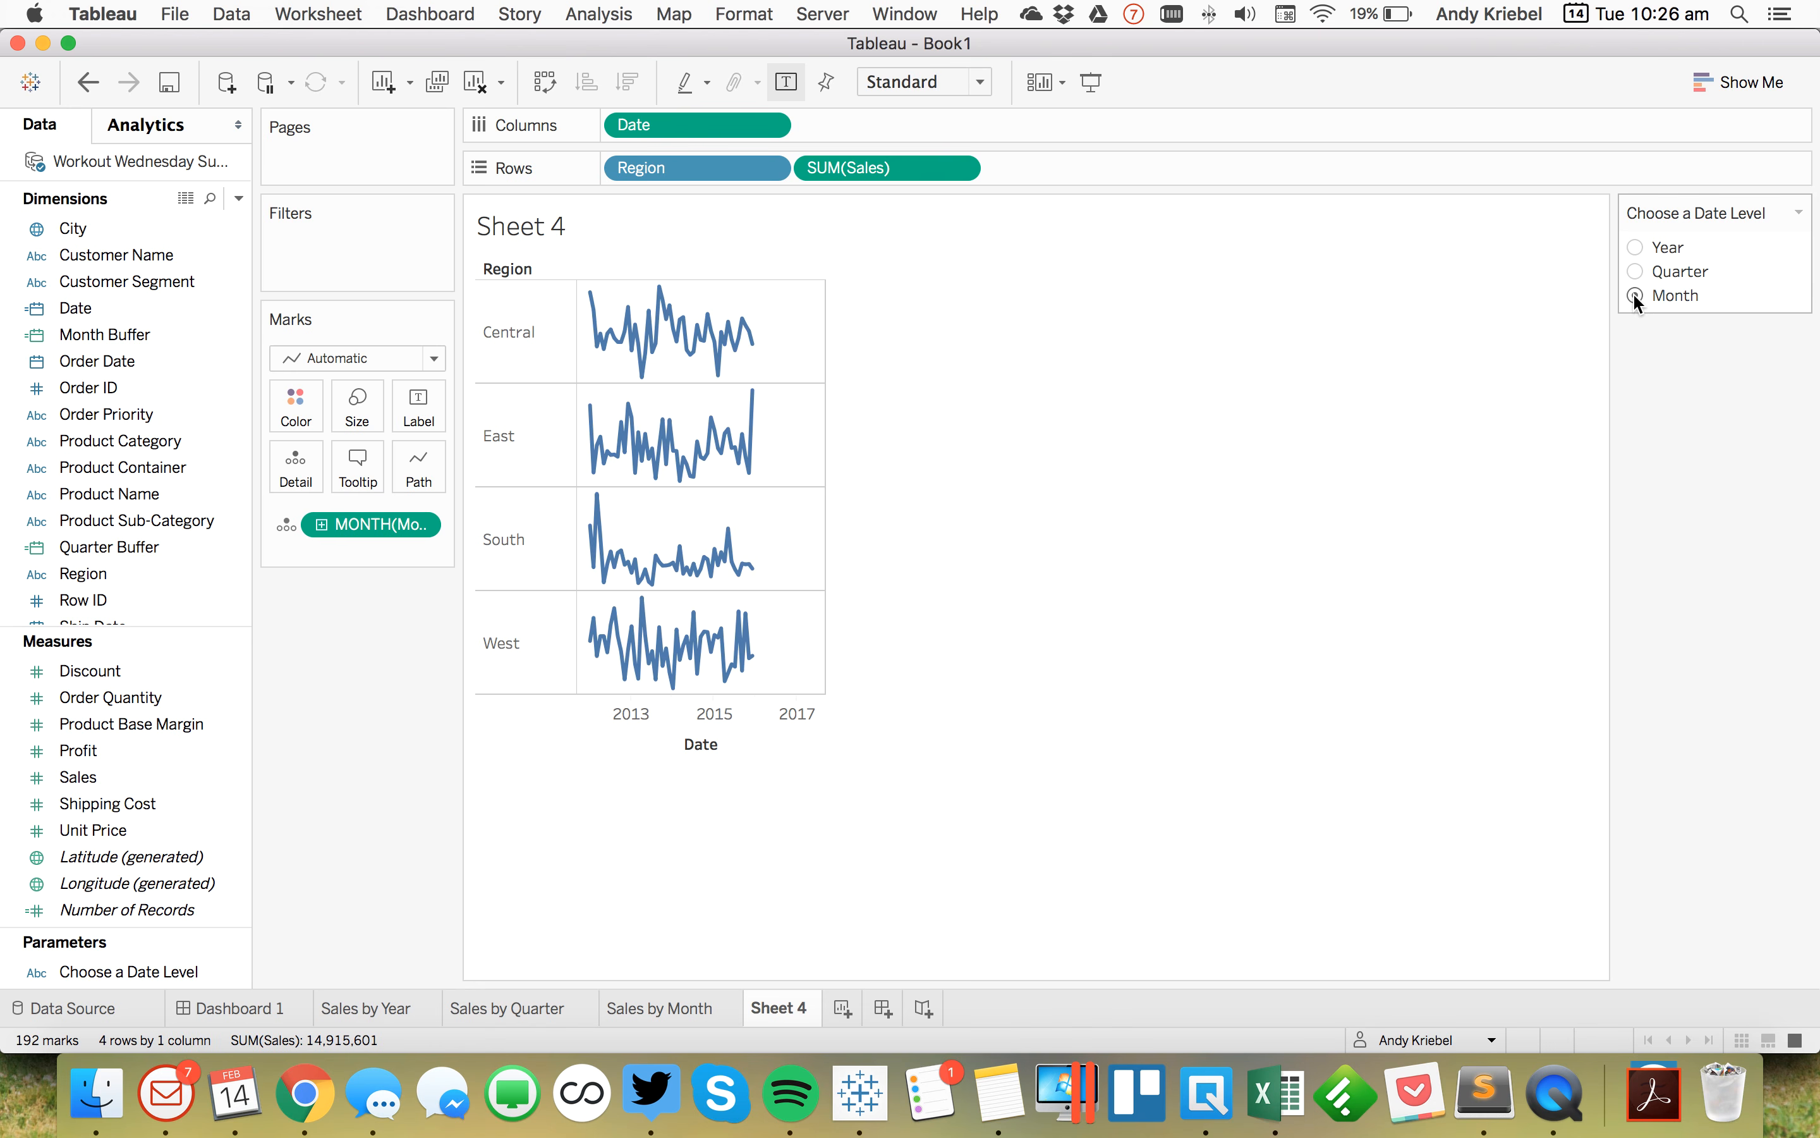
{"action": "left_click", "coordinate": [1634, 247]}
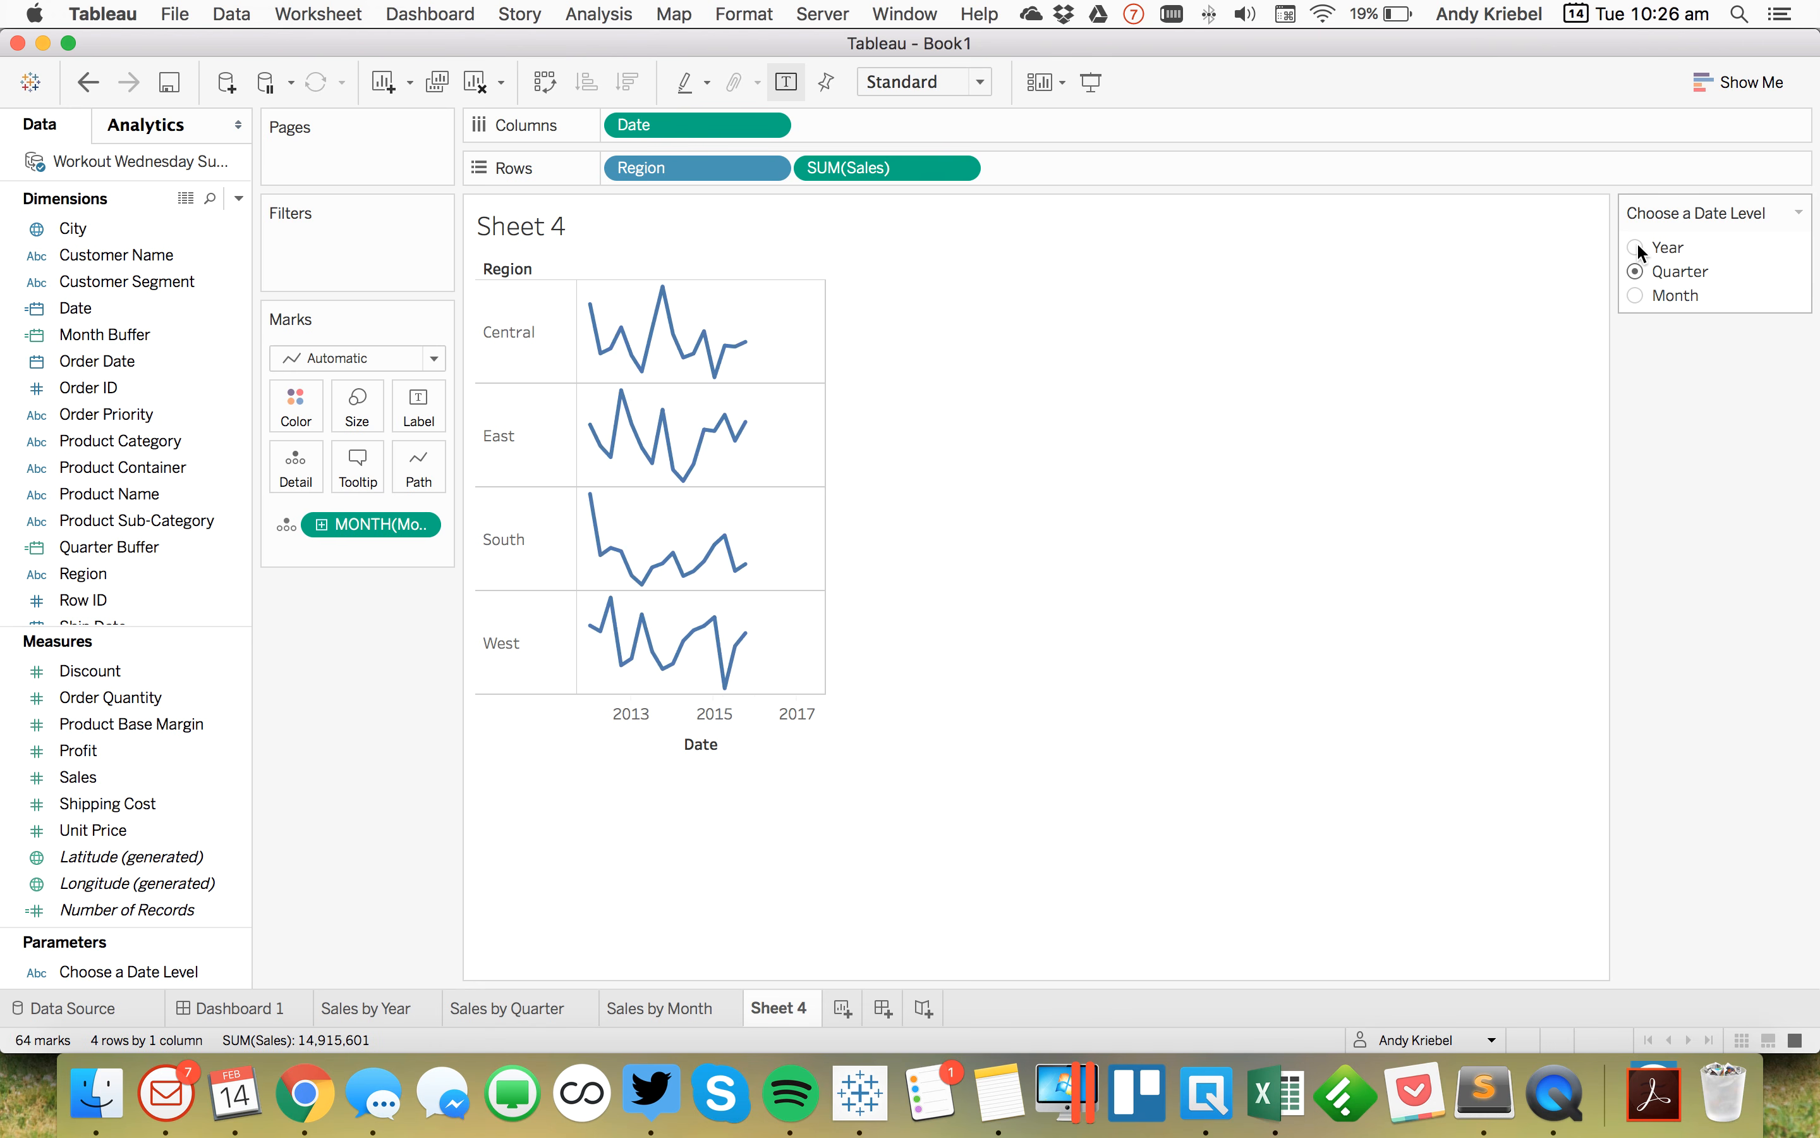
{"action": "left_click", "coordinate": [409, 399]}
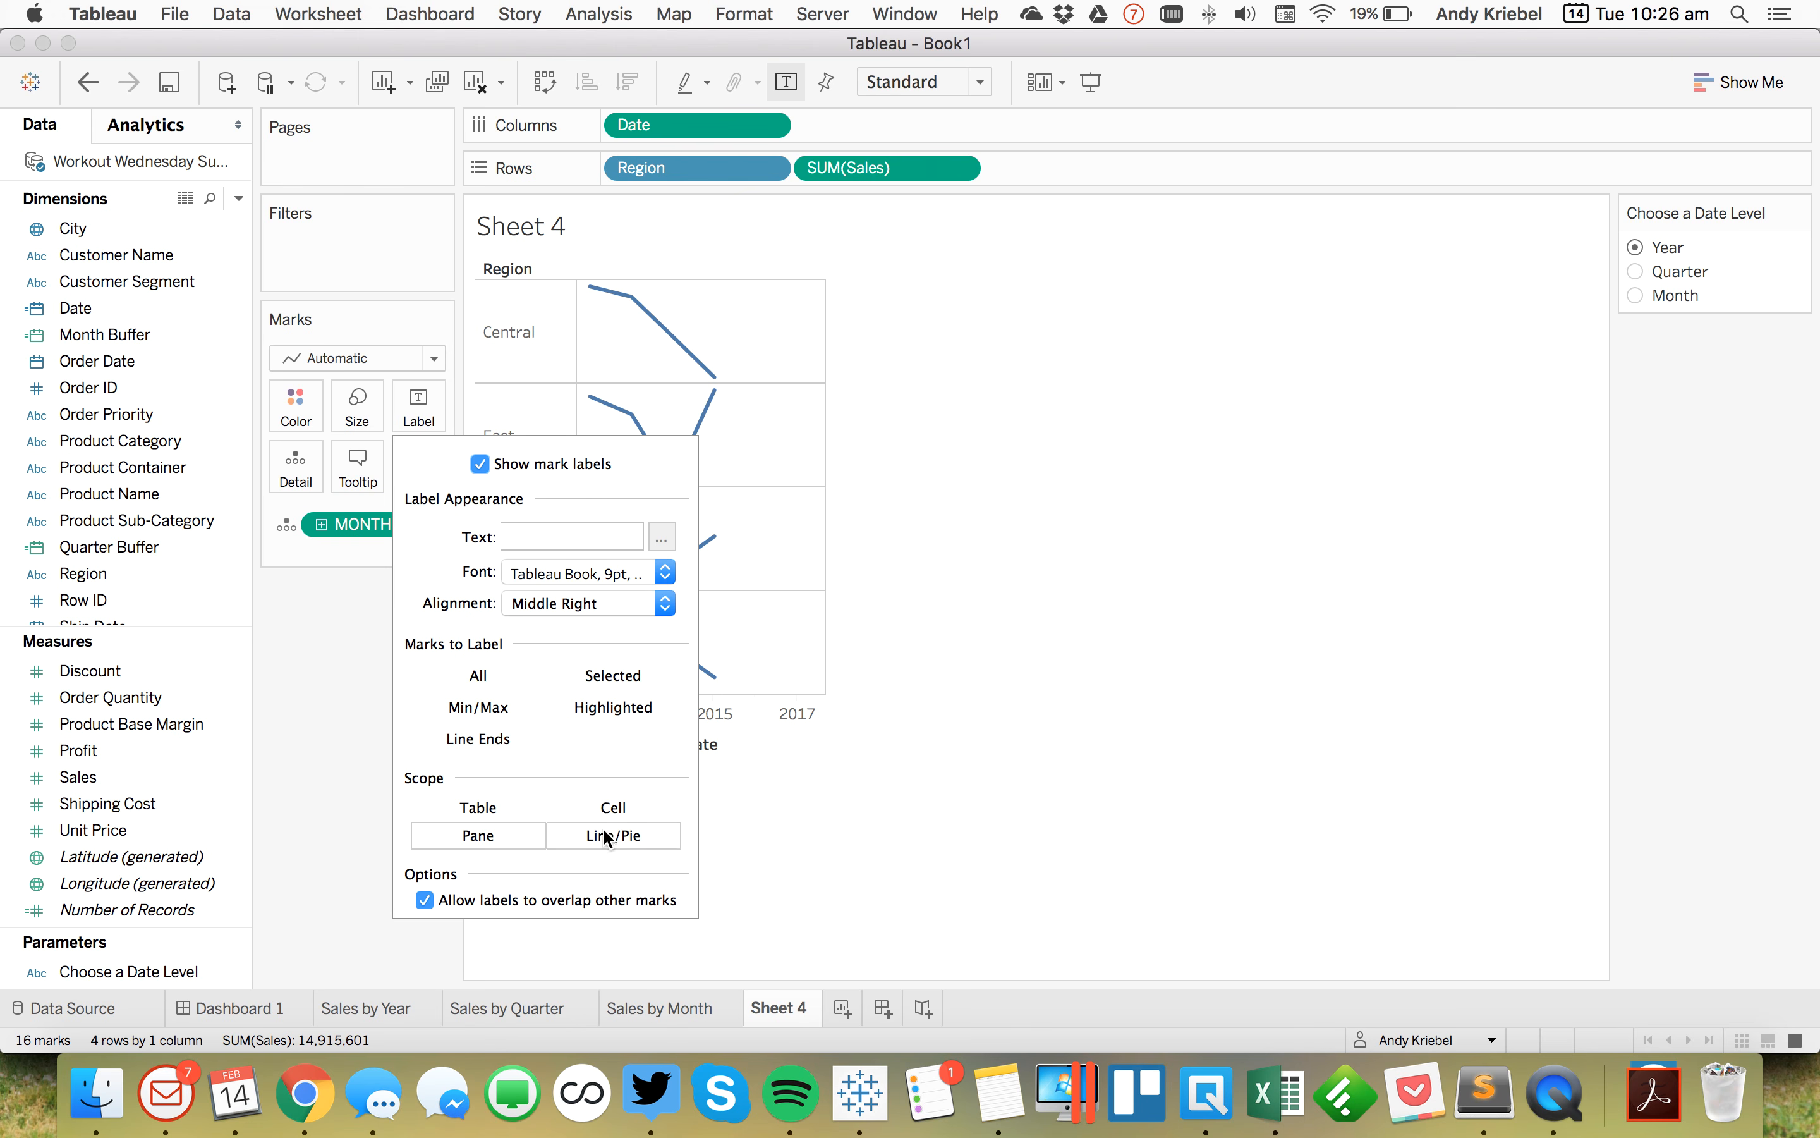
{"action": "left_click", "coordinate": [324, 743]}
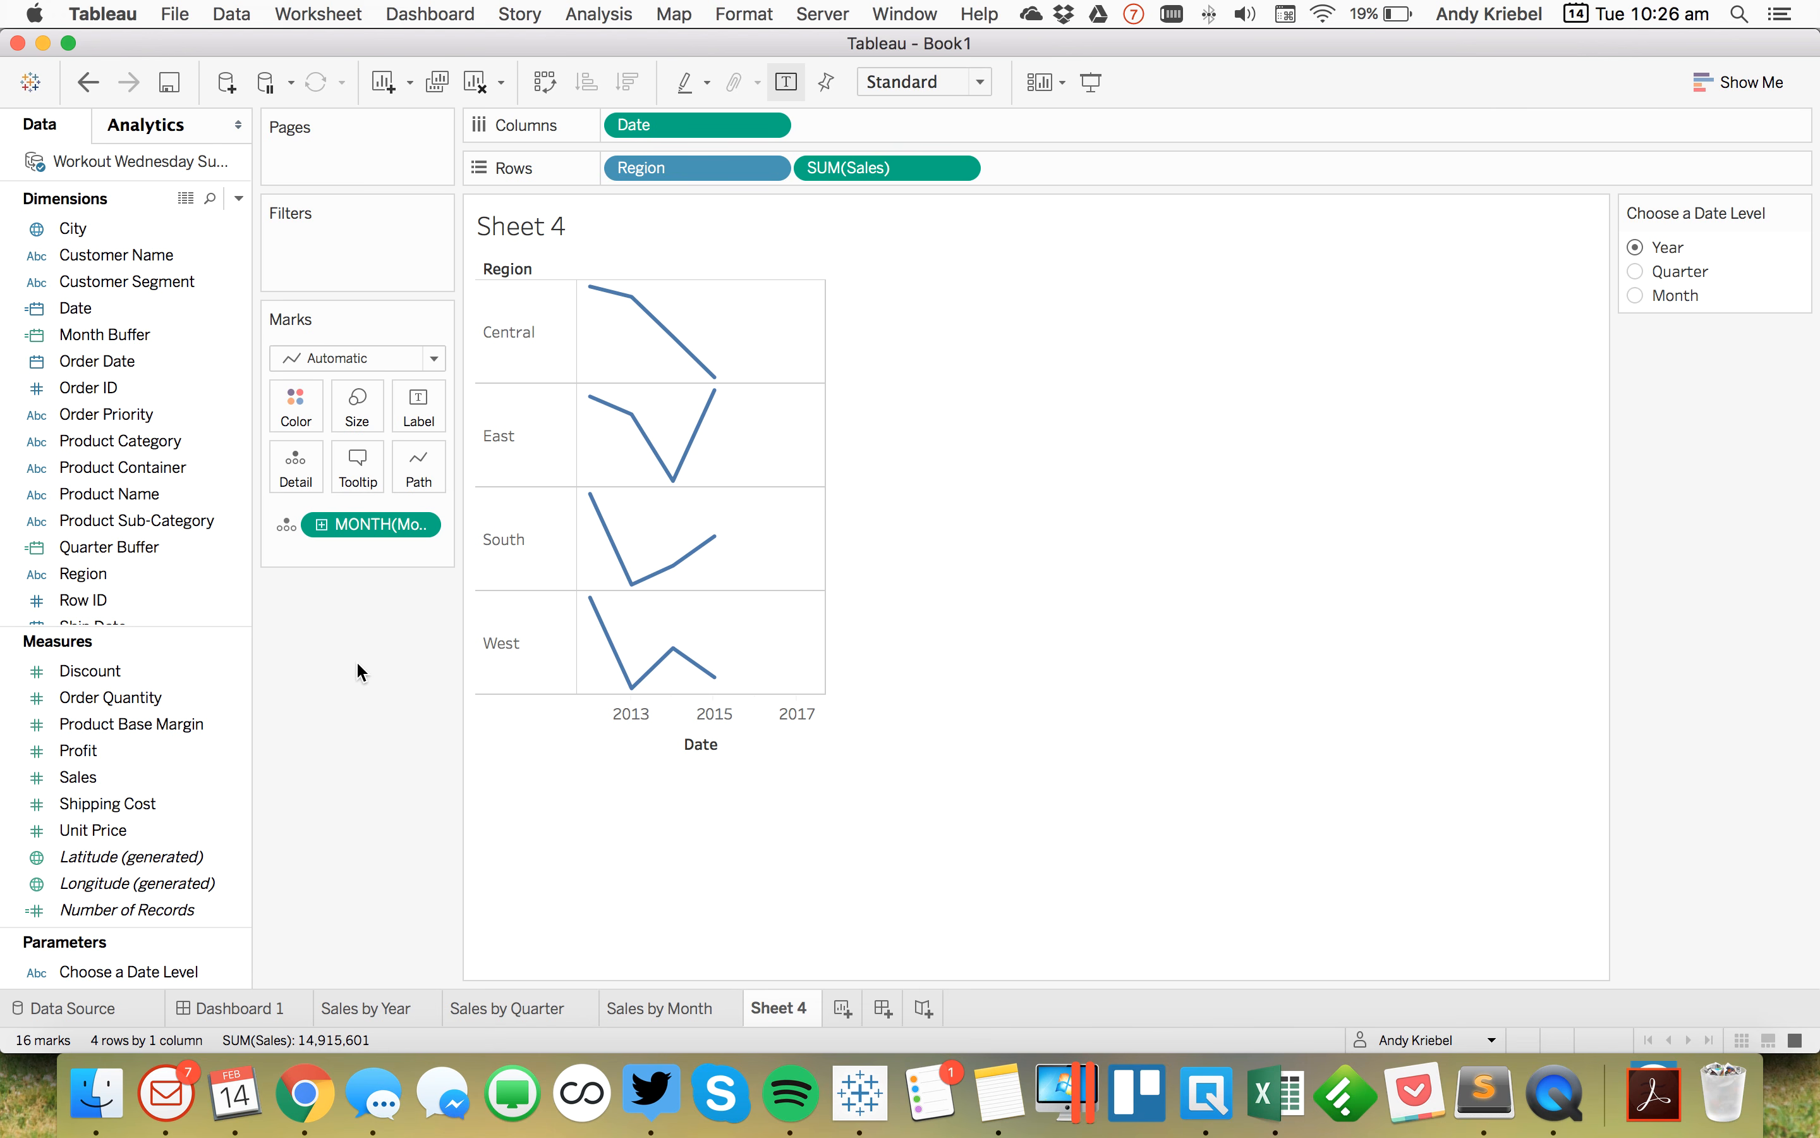
Step: Create a calculated field named Date Ref Line starting CASE [Choose a Date Level] WHEN 'Year' THEN
{"action": "mouse_move", "coordinate": [792, 569]}
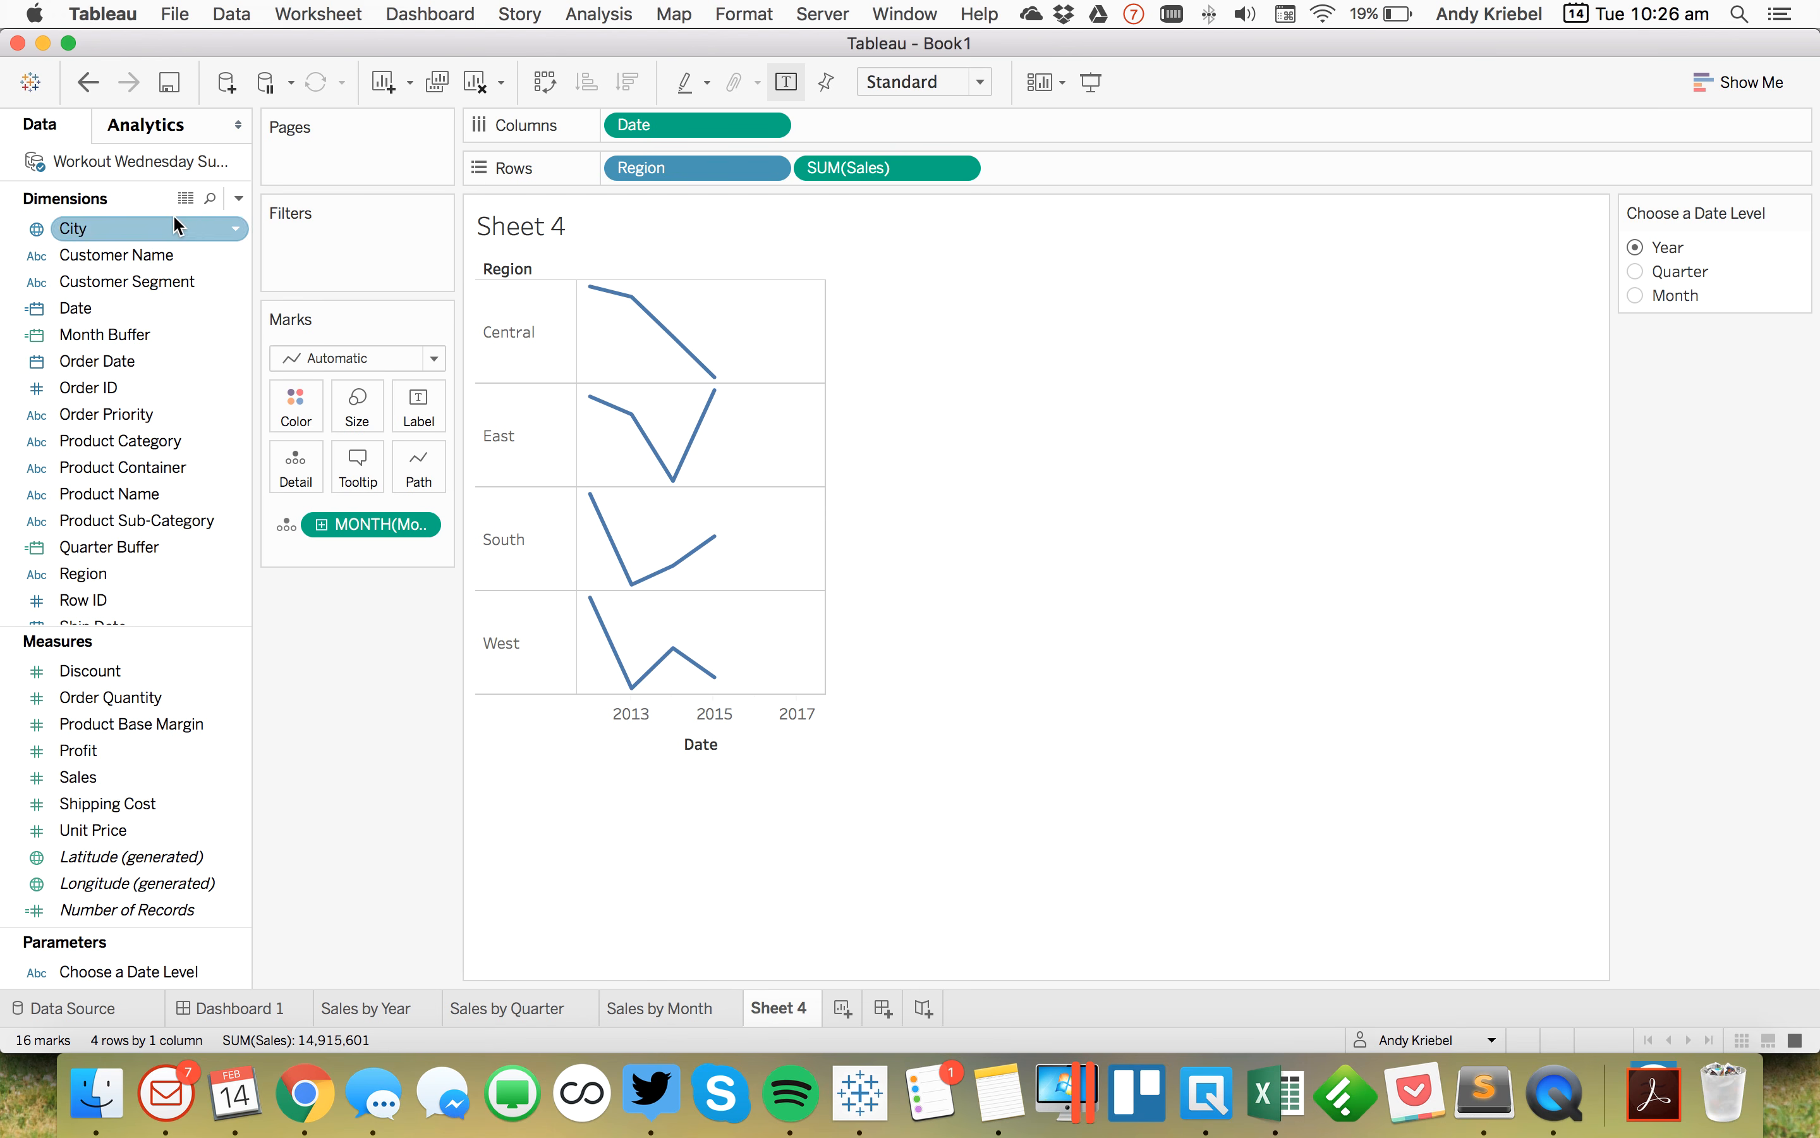
{"action": "left_click", "coordinate": [239, 198]}
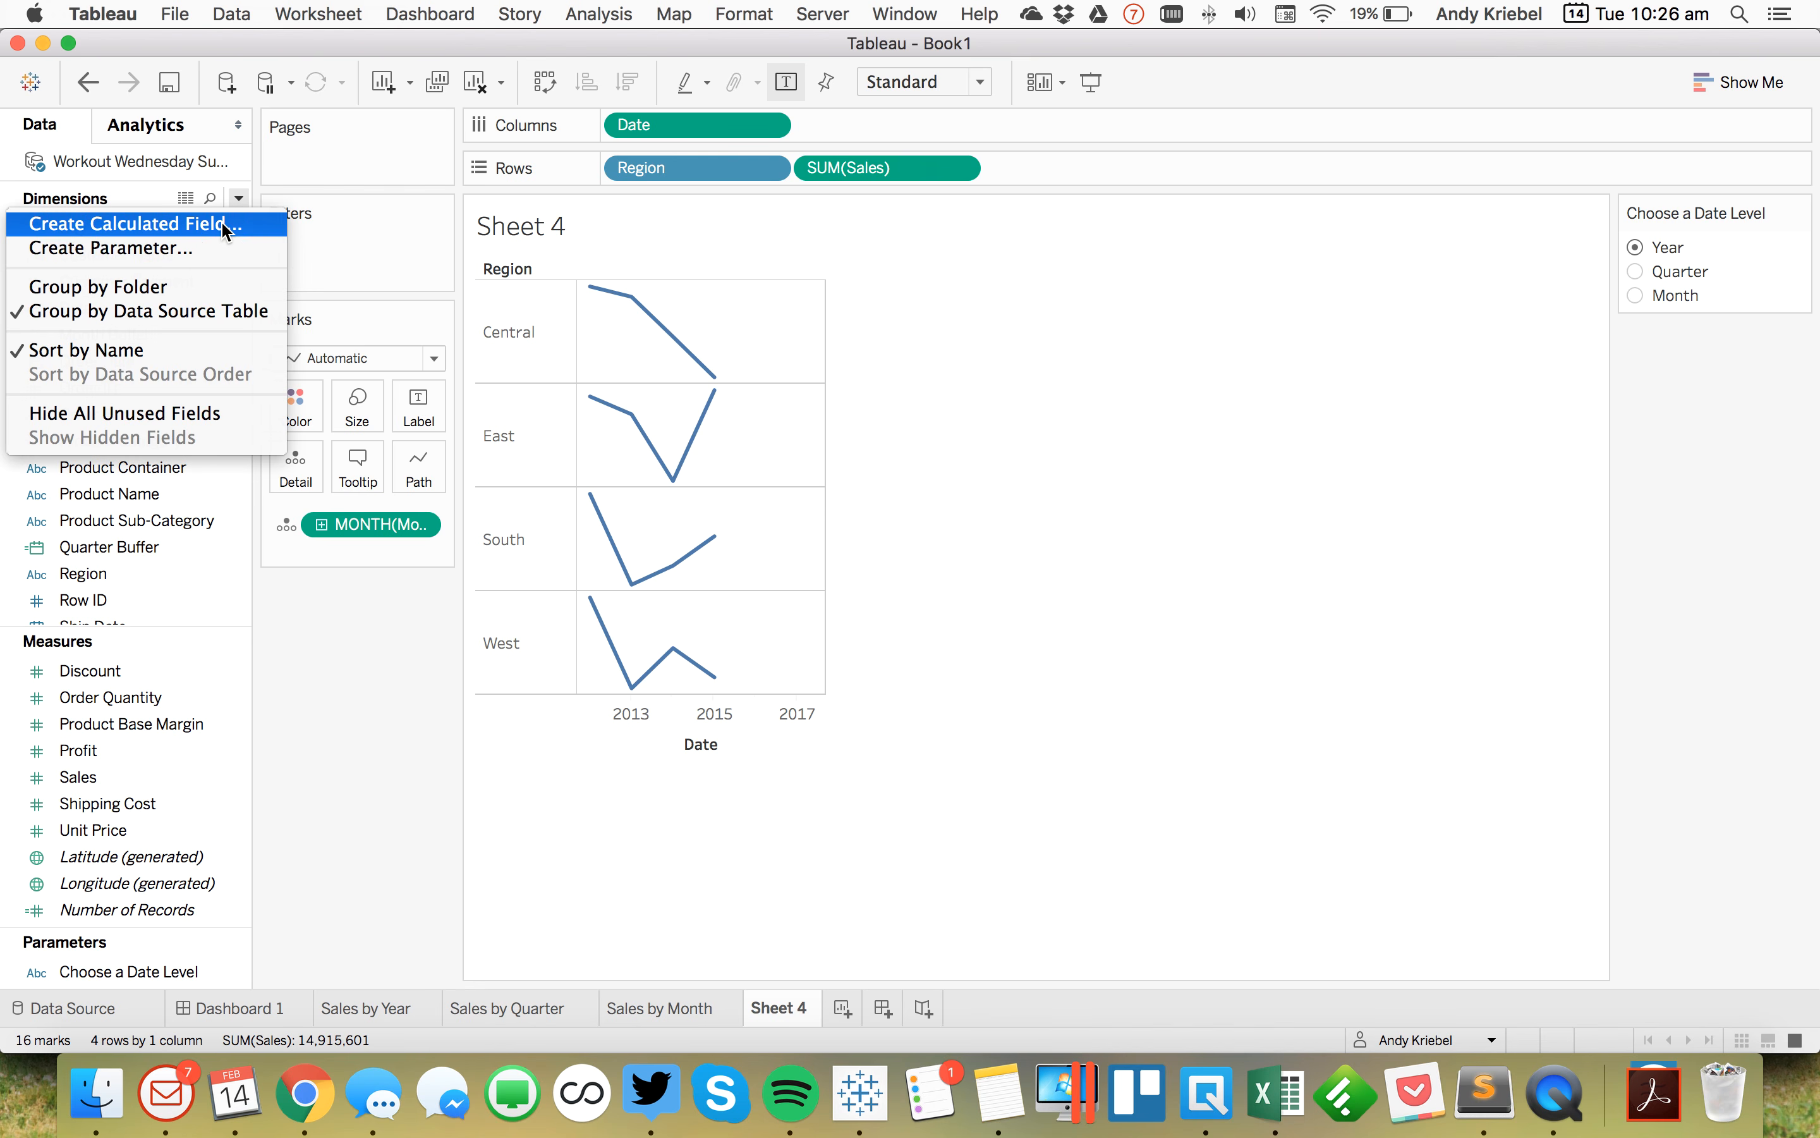
{"action": "left_click", "coordinate": [226, 224]}
{"action": "type", "text": "Date Re"}
{"action": "key", "text": "Tab"}
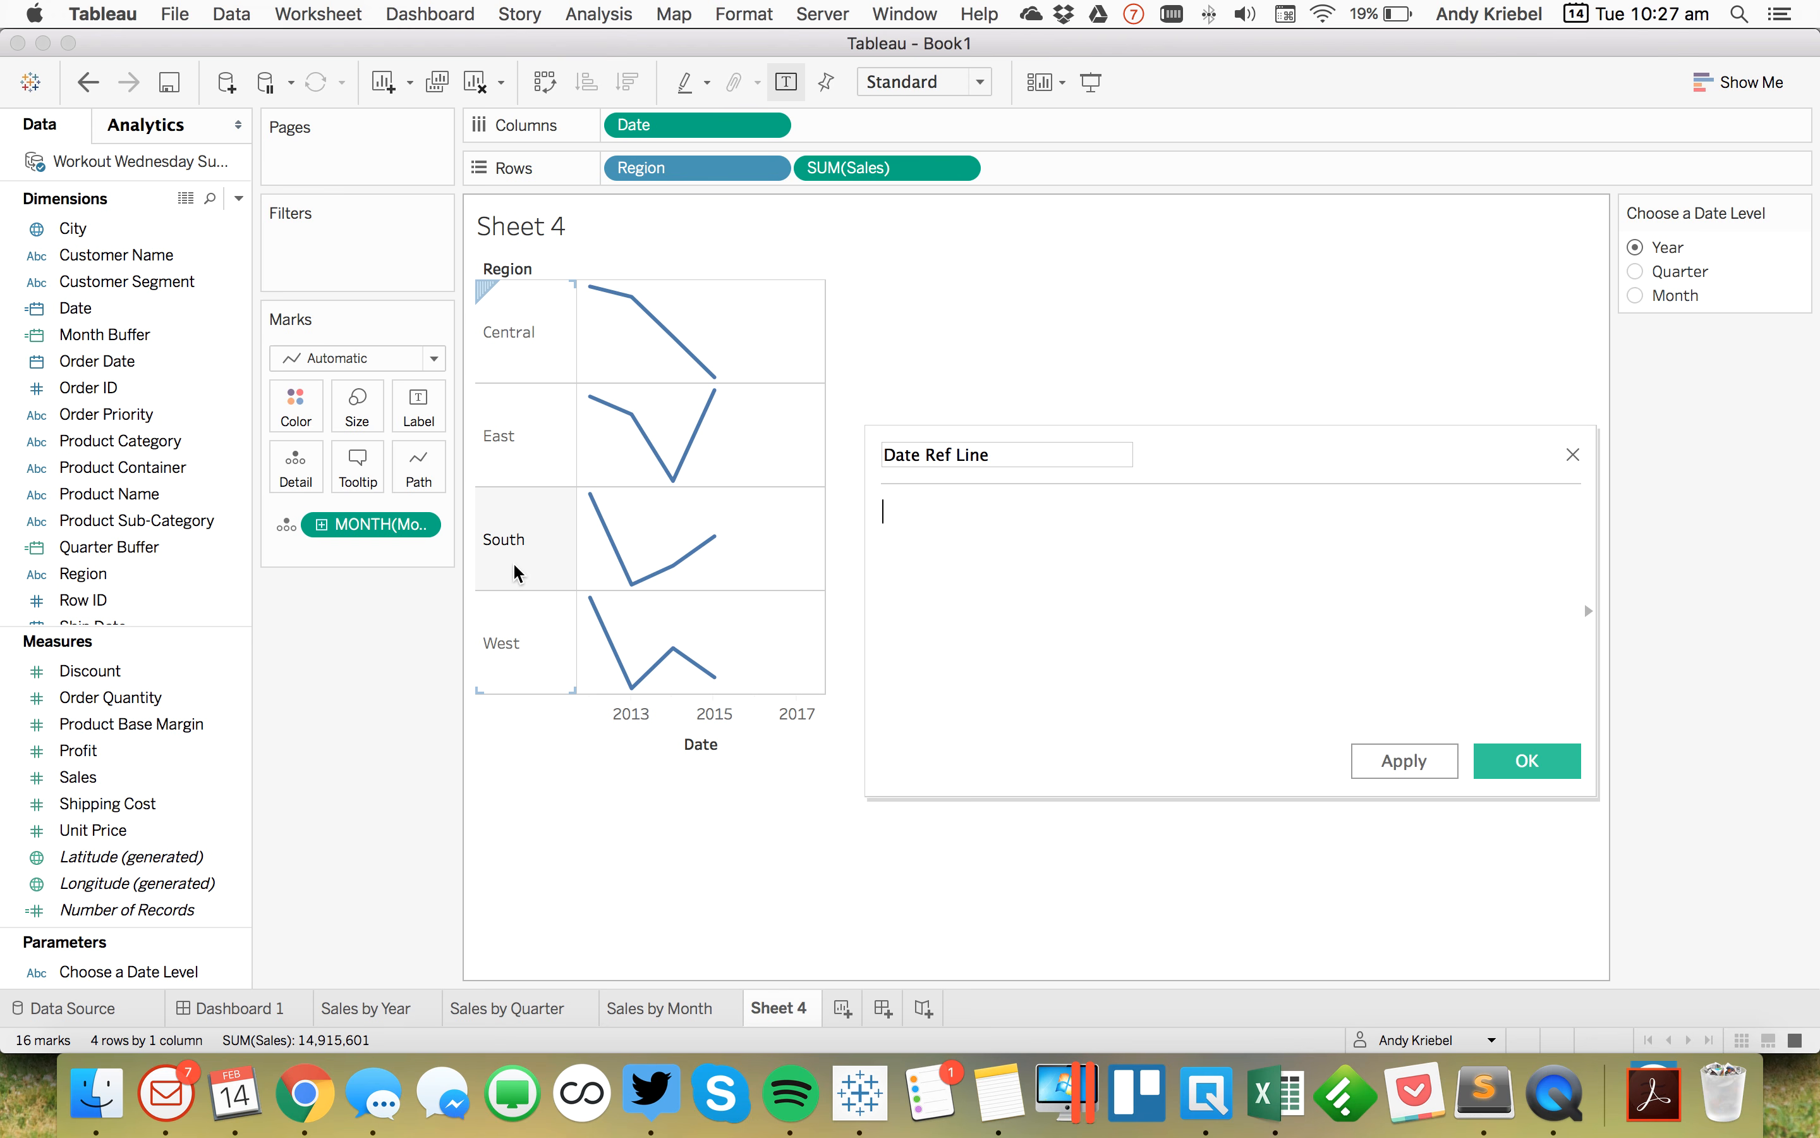
{"action": "type", "text": "CASE choo"}
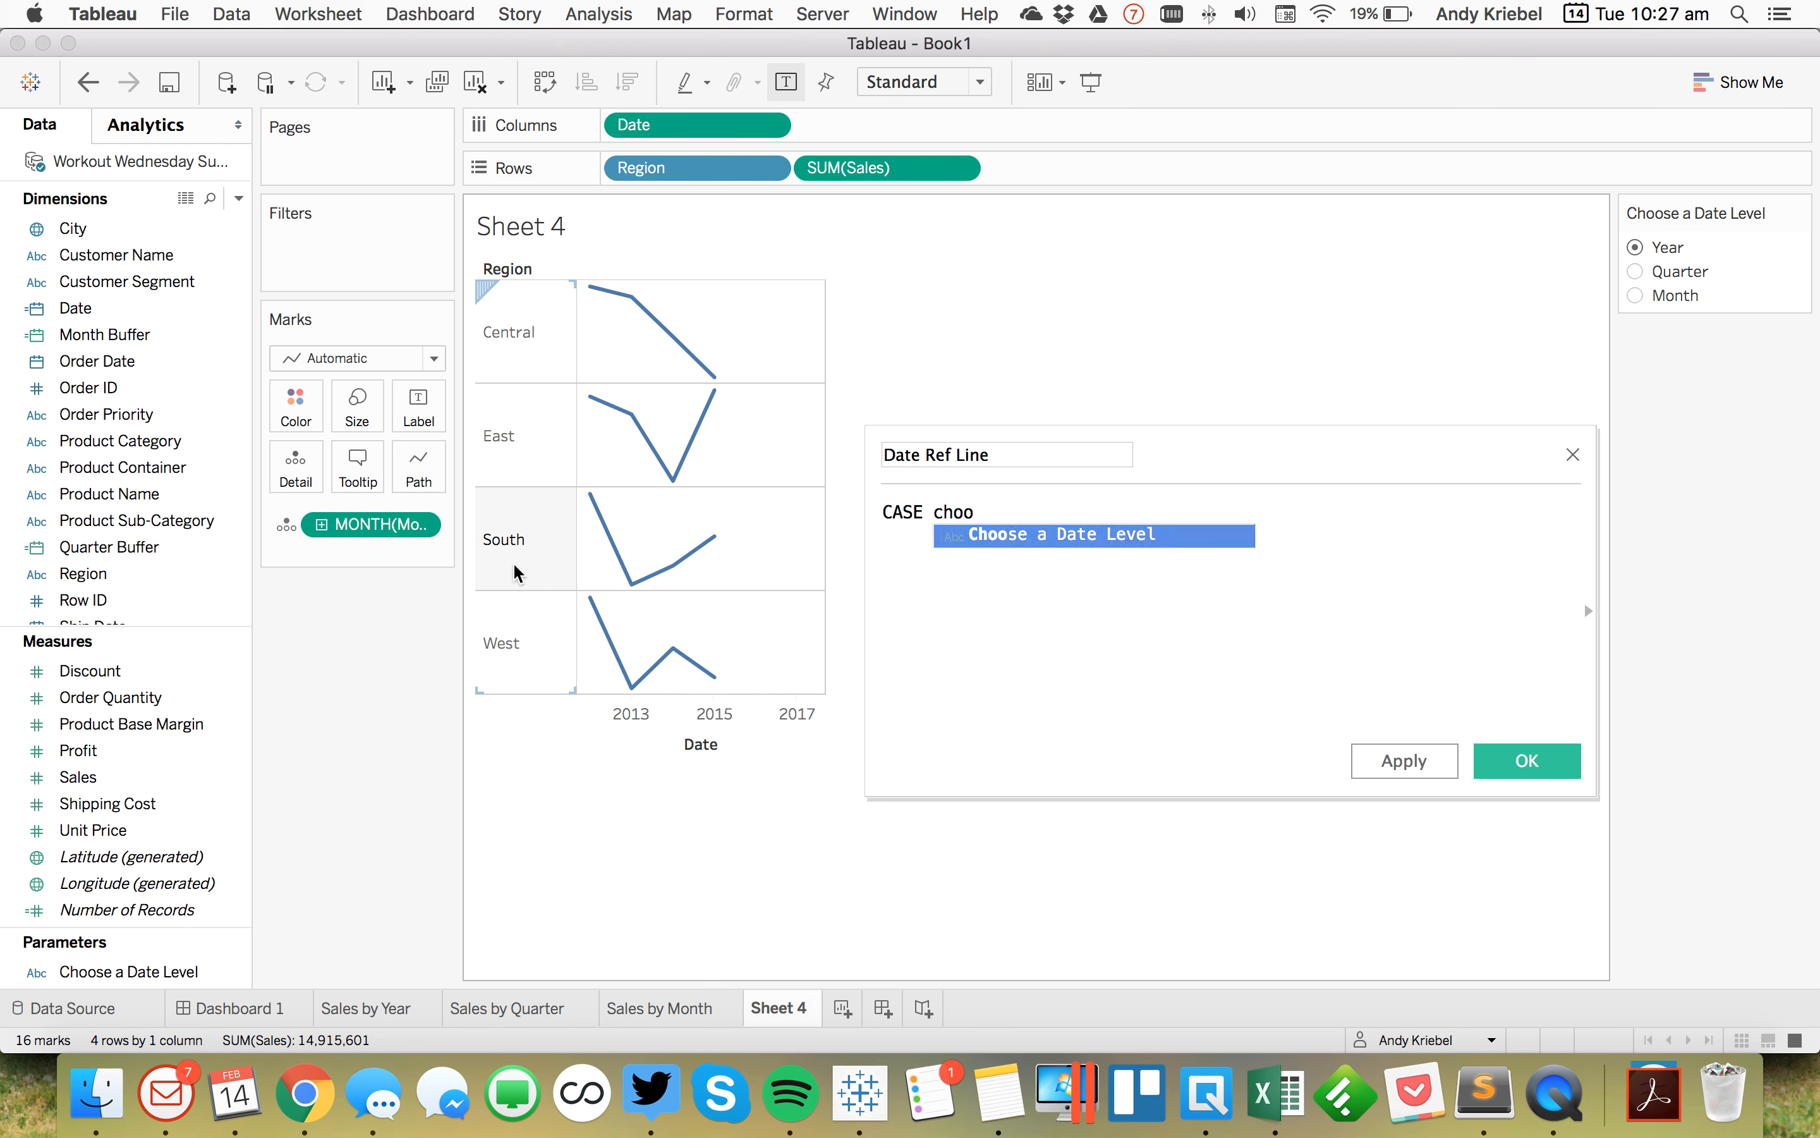
{"action": "key", "text": "Return"}
{"action": "key", "text": "Return"}
{"action": "type", "text": "WHEN "}
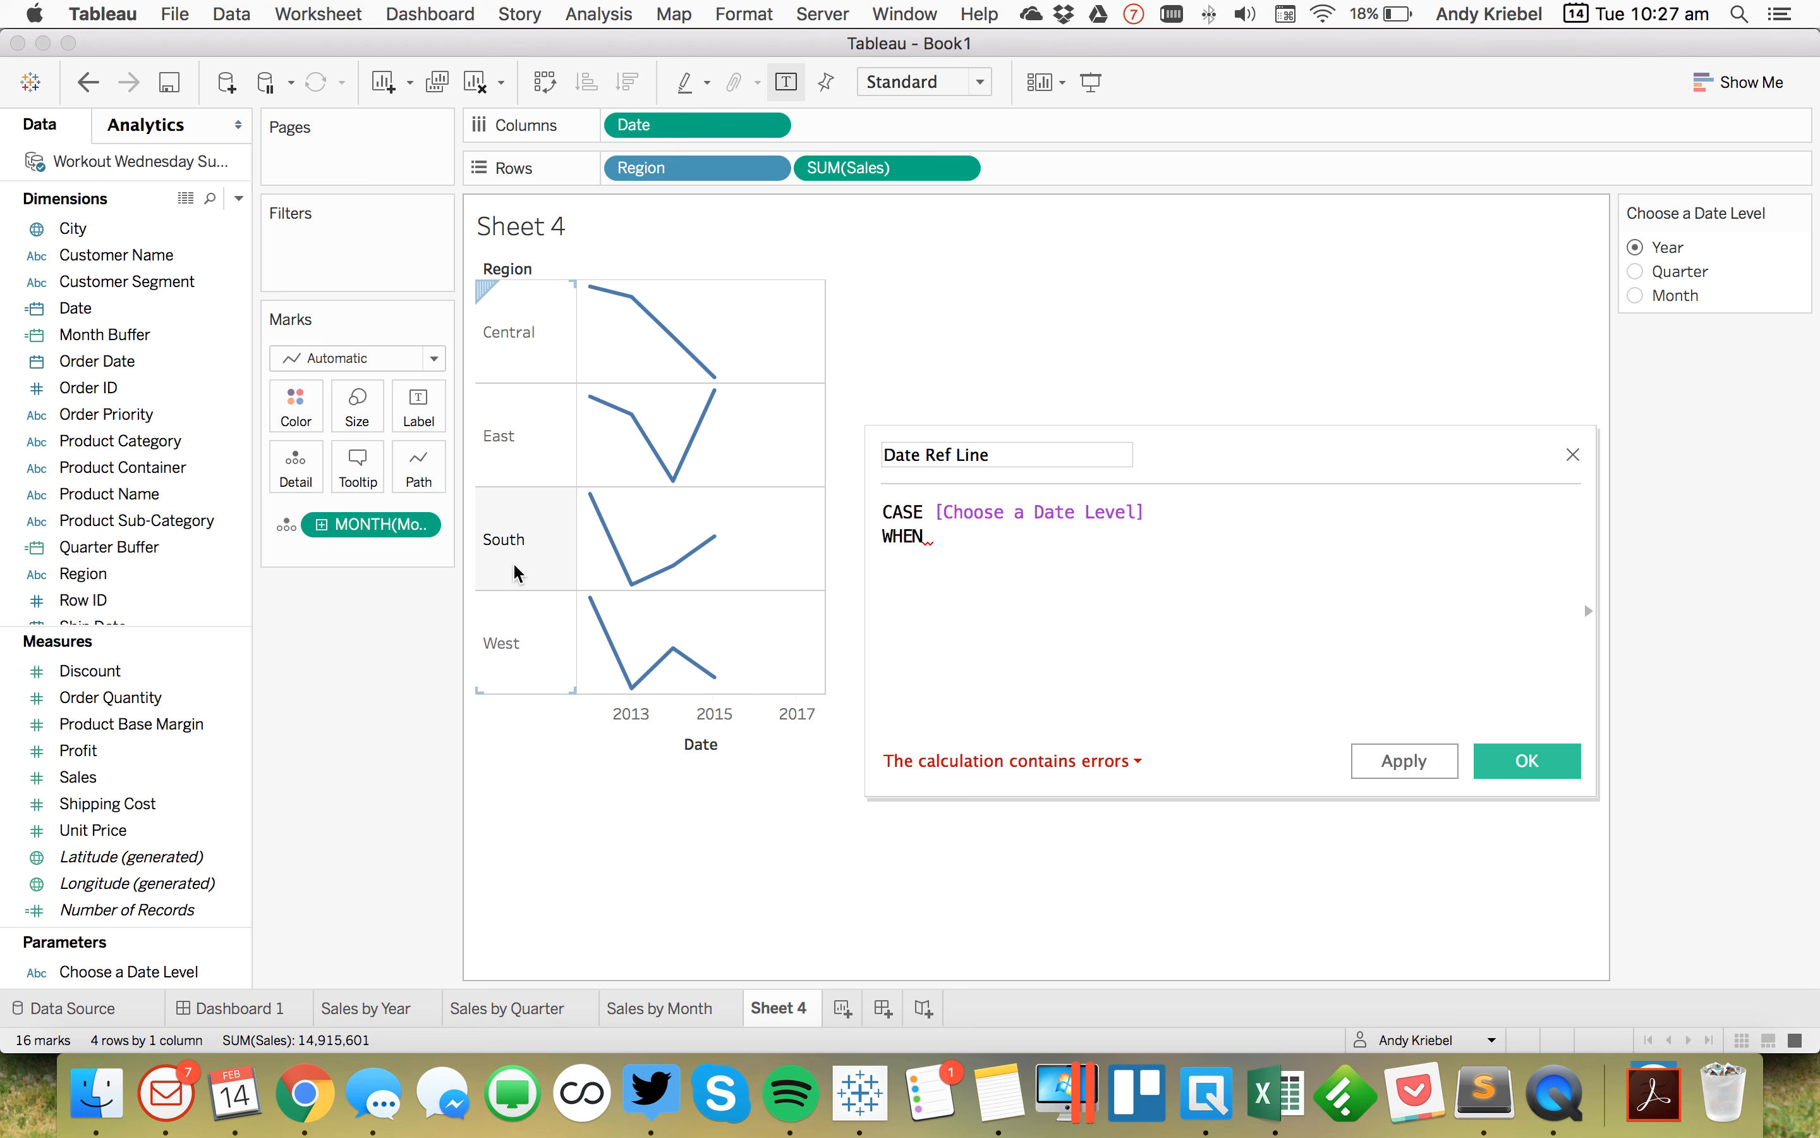
{"action": "type", "text": "'Year' THEN"}
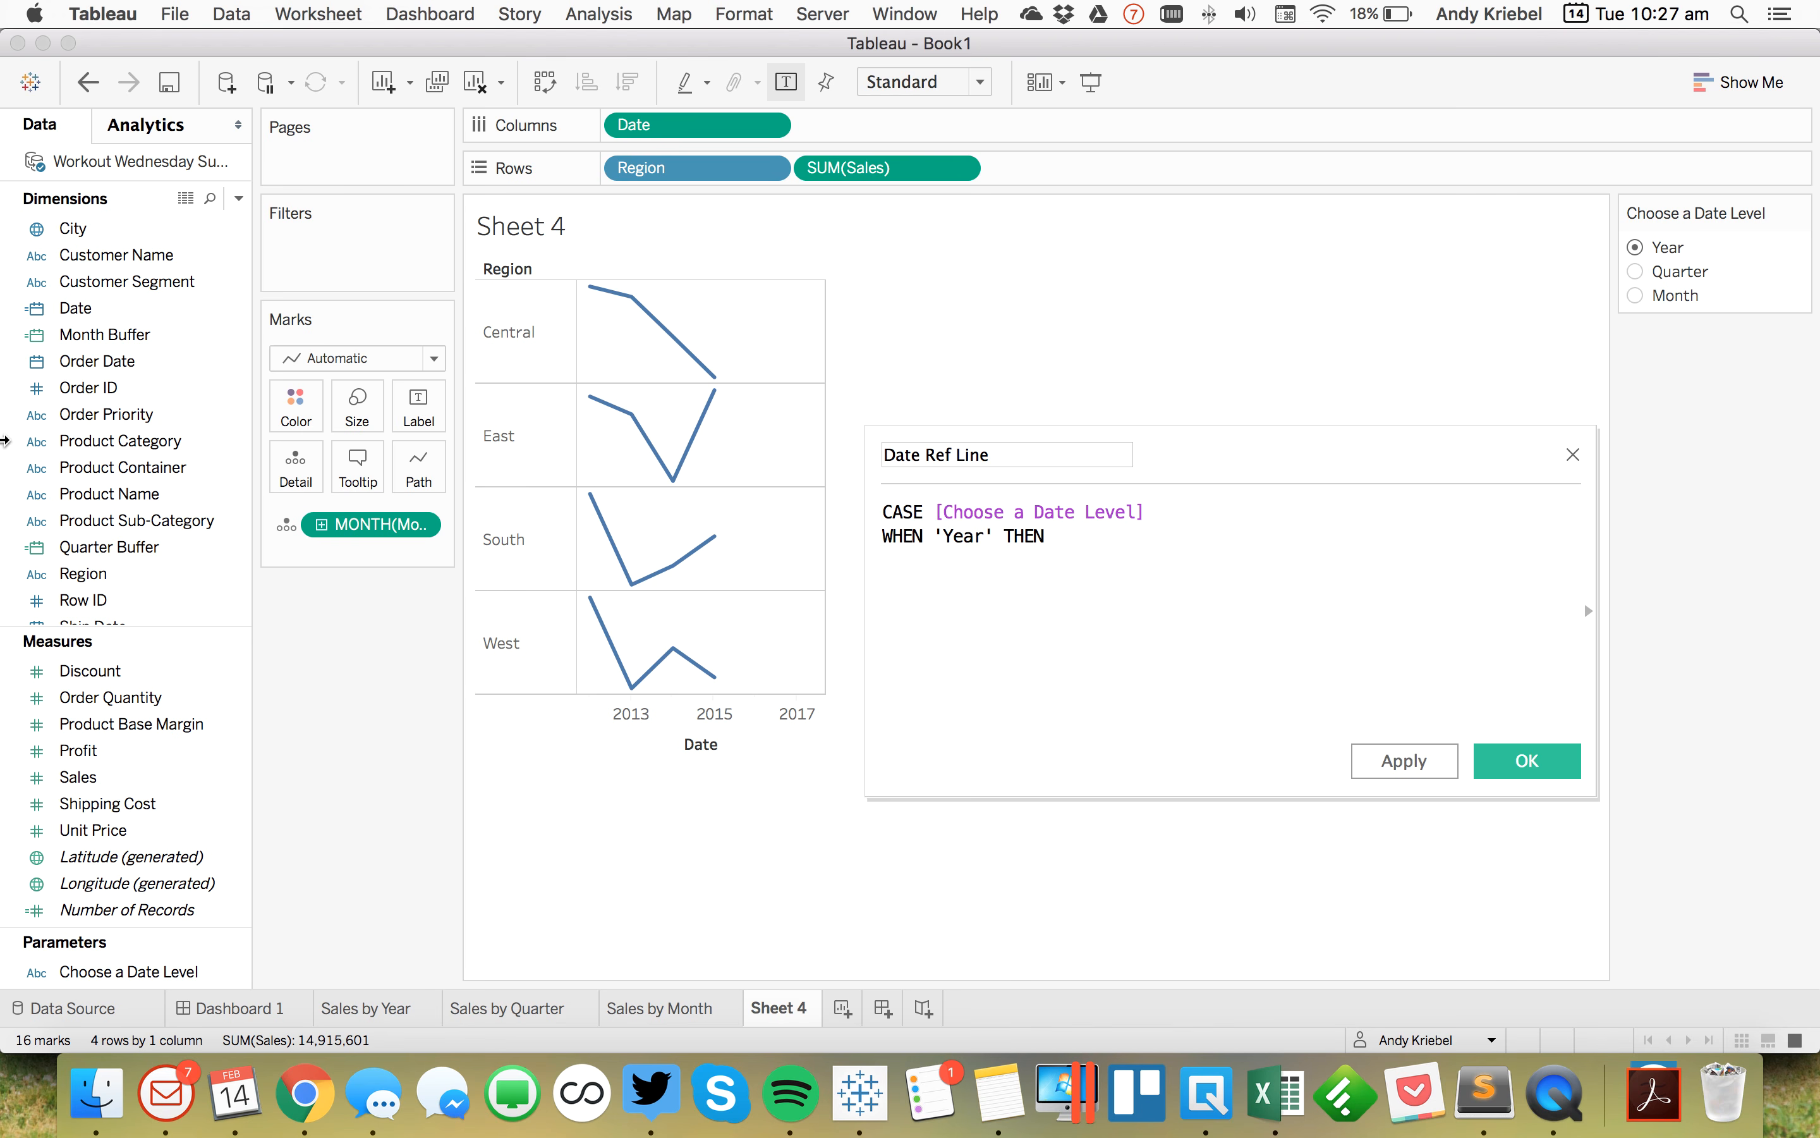
Step: Add the Year Buffer field to the Year line and duplicate that WHEN line twice
{"action": "scroll", "coordinate": [111, 527], "scroll_direction": "down", "scroll_amount": 5}
{"action": "left_click_drag", "start_coordinate": [111, 546], "coordinate": [1101, 561]}
{"action": "key", "text": "shift+super+Left"}
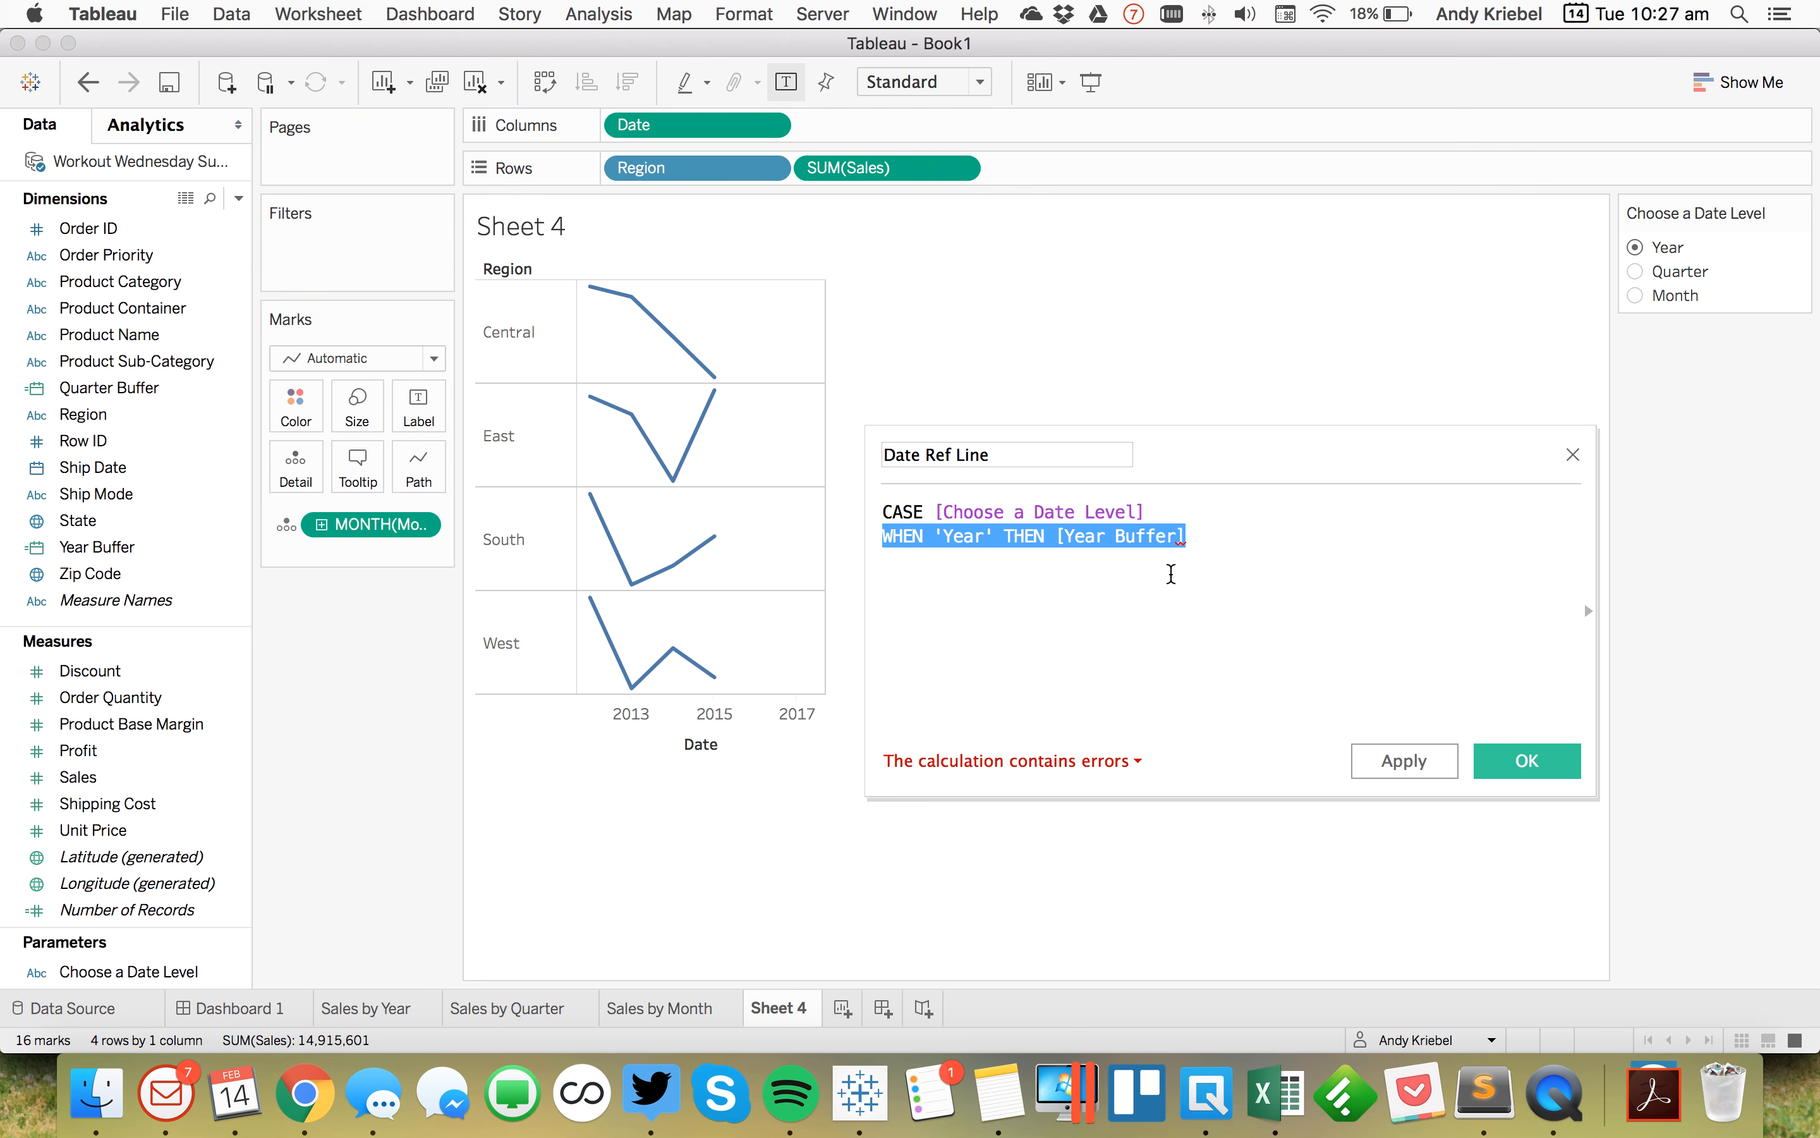
{"action": "key", "text": "super+c"}
{"action": "key", "text": "Right"}
{"action": "key", "text": "Return"}
{"action": "key", "text": "super+v"}
{"action": "key", "text": "super+v"}
{"action": "key", "text": "Return"}
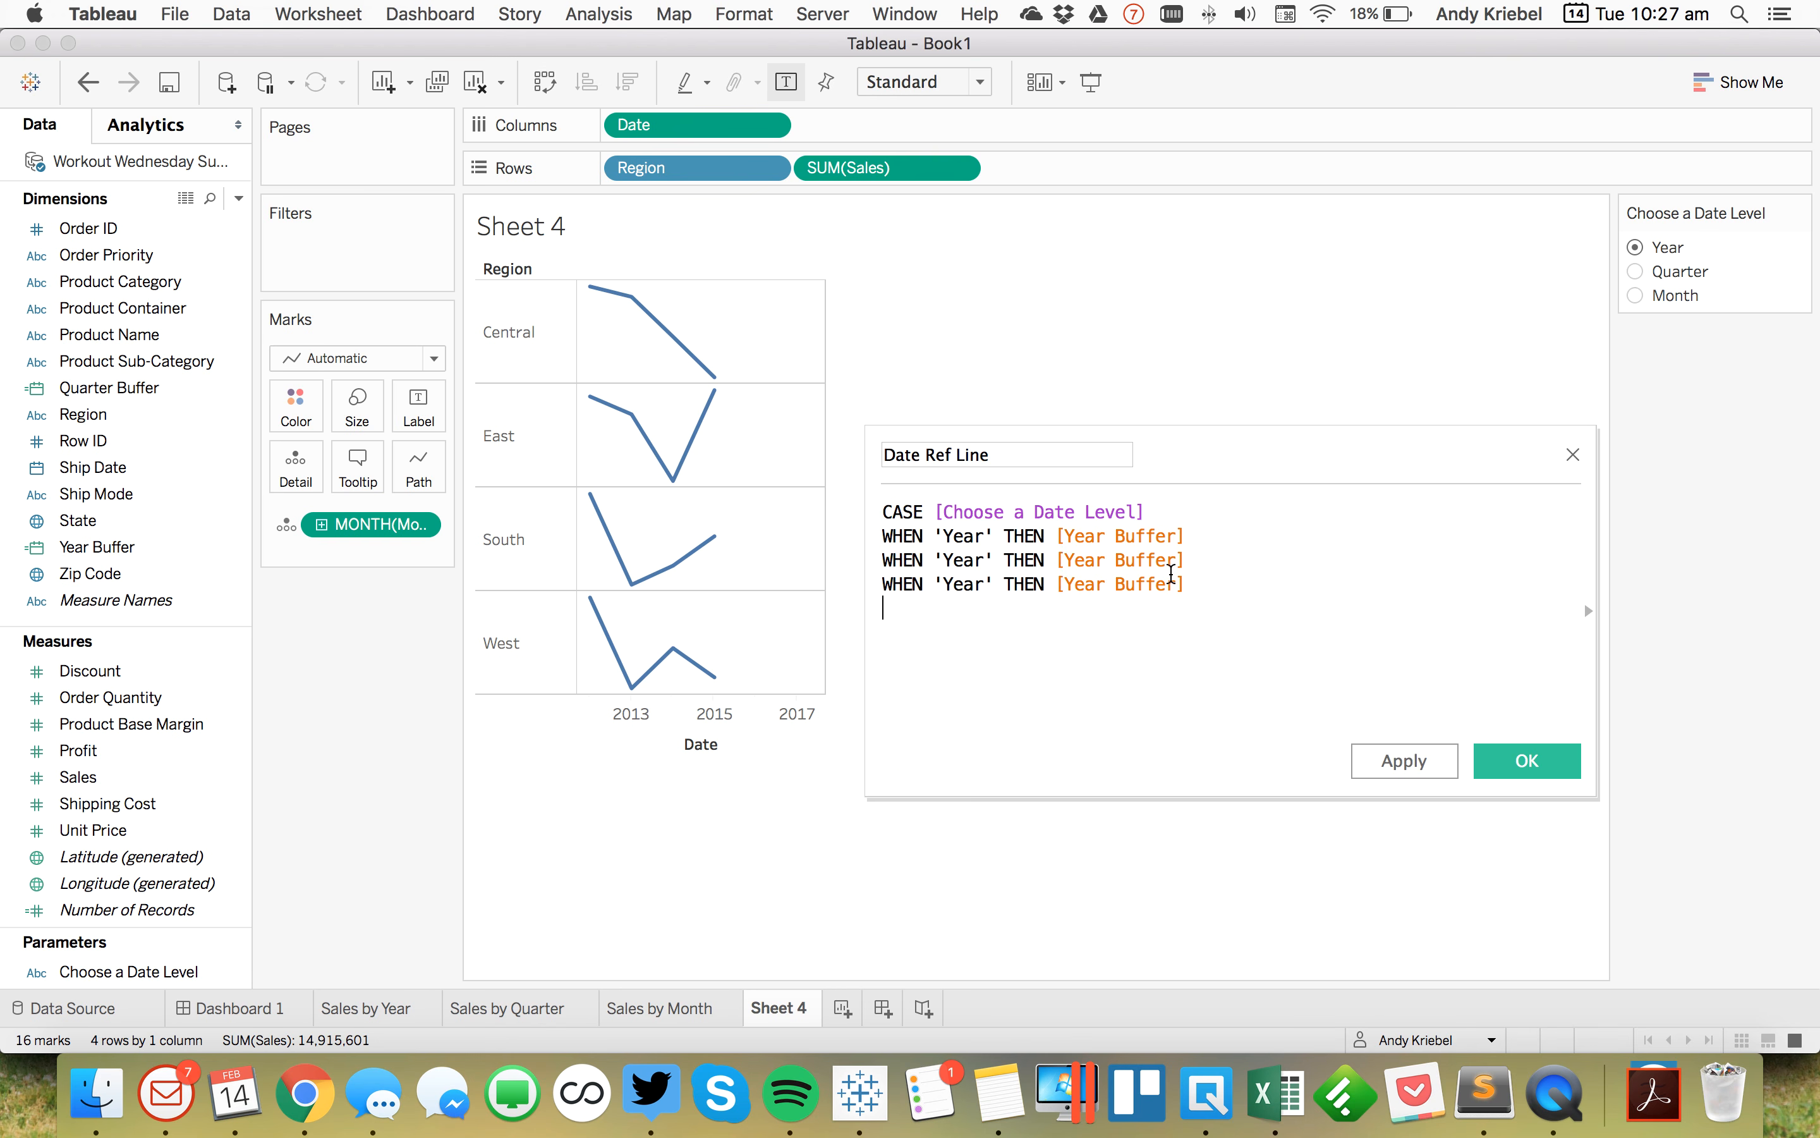
Step: Change the second line to WHEN 'Quarter' THEN [Quarter Buffer] and relabel the third line as 'Month'
{"action": "double_click", "coordinate": [959, 559]}
{"action": "type", "text": "Quar"}
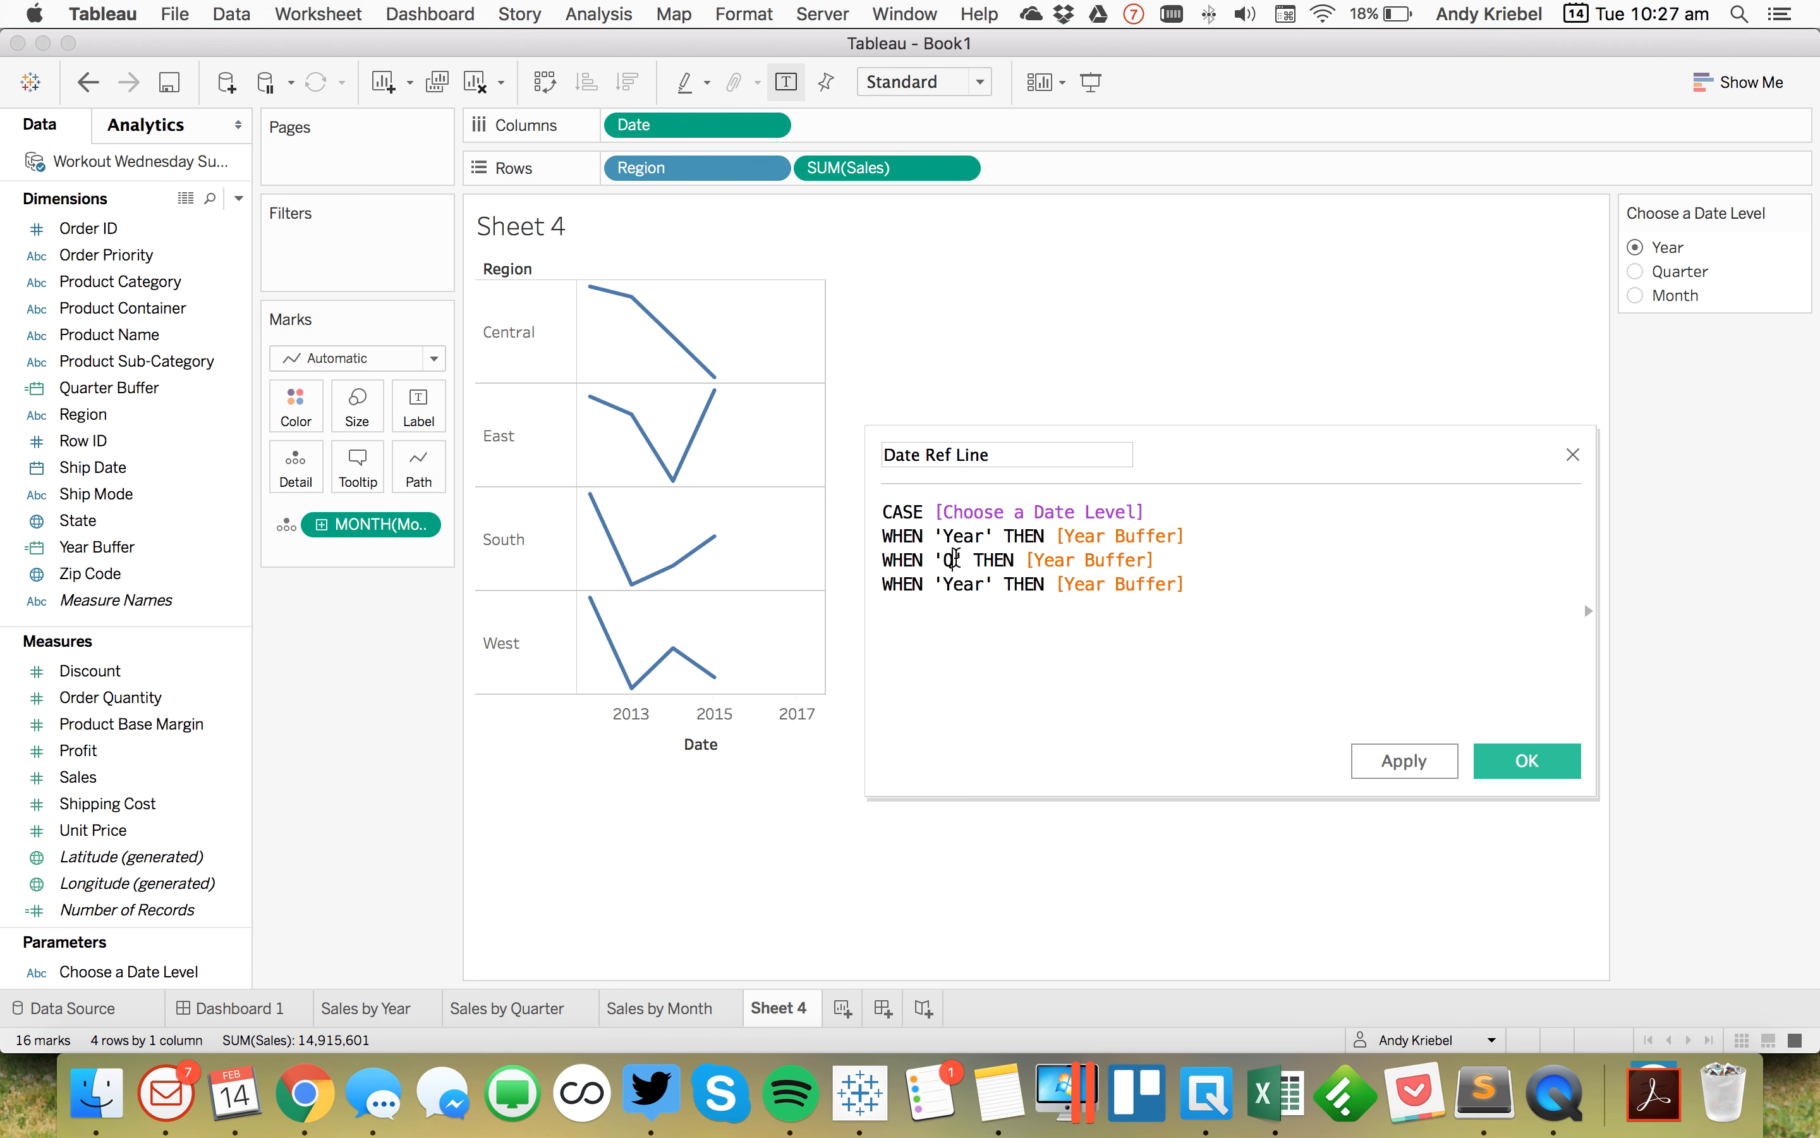
{"action": "type", "text": "ter"}
{"action": "double_click", "coordinate": [955, 584]}
{"action": "type", "text": "Month"}
{"action": "double_click", "coordinate": [1116, 559]}
{"action": "type", "text": "qua"}
{"action": "key", "text": "Return"}
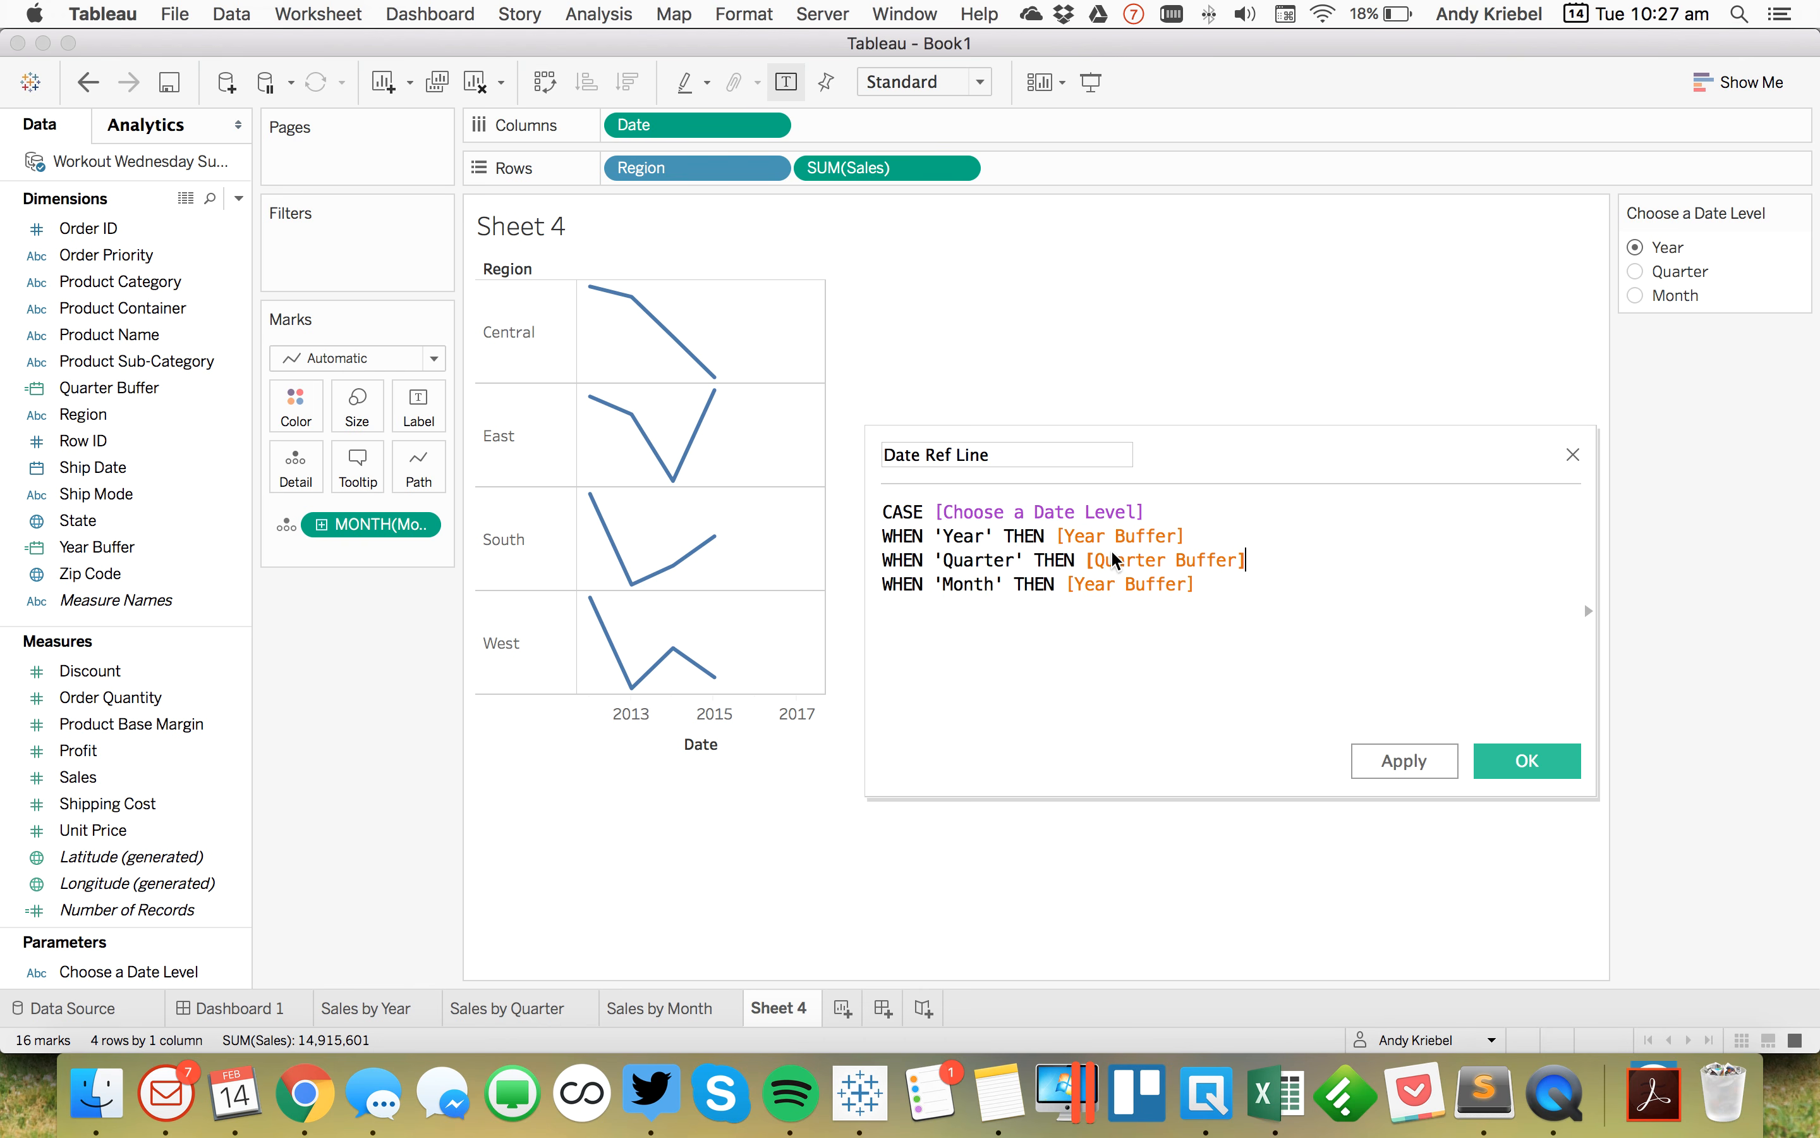
Step: Set the Month line's result to [Month Buffer] and close the CASE statement with END
{"action": "double_click", "coordinate": [1104, 580]}
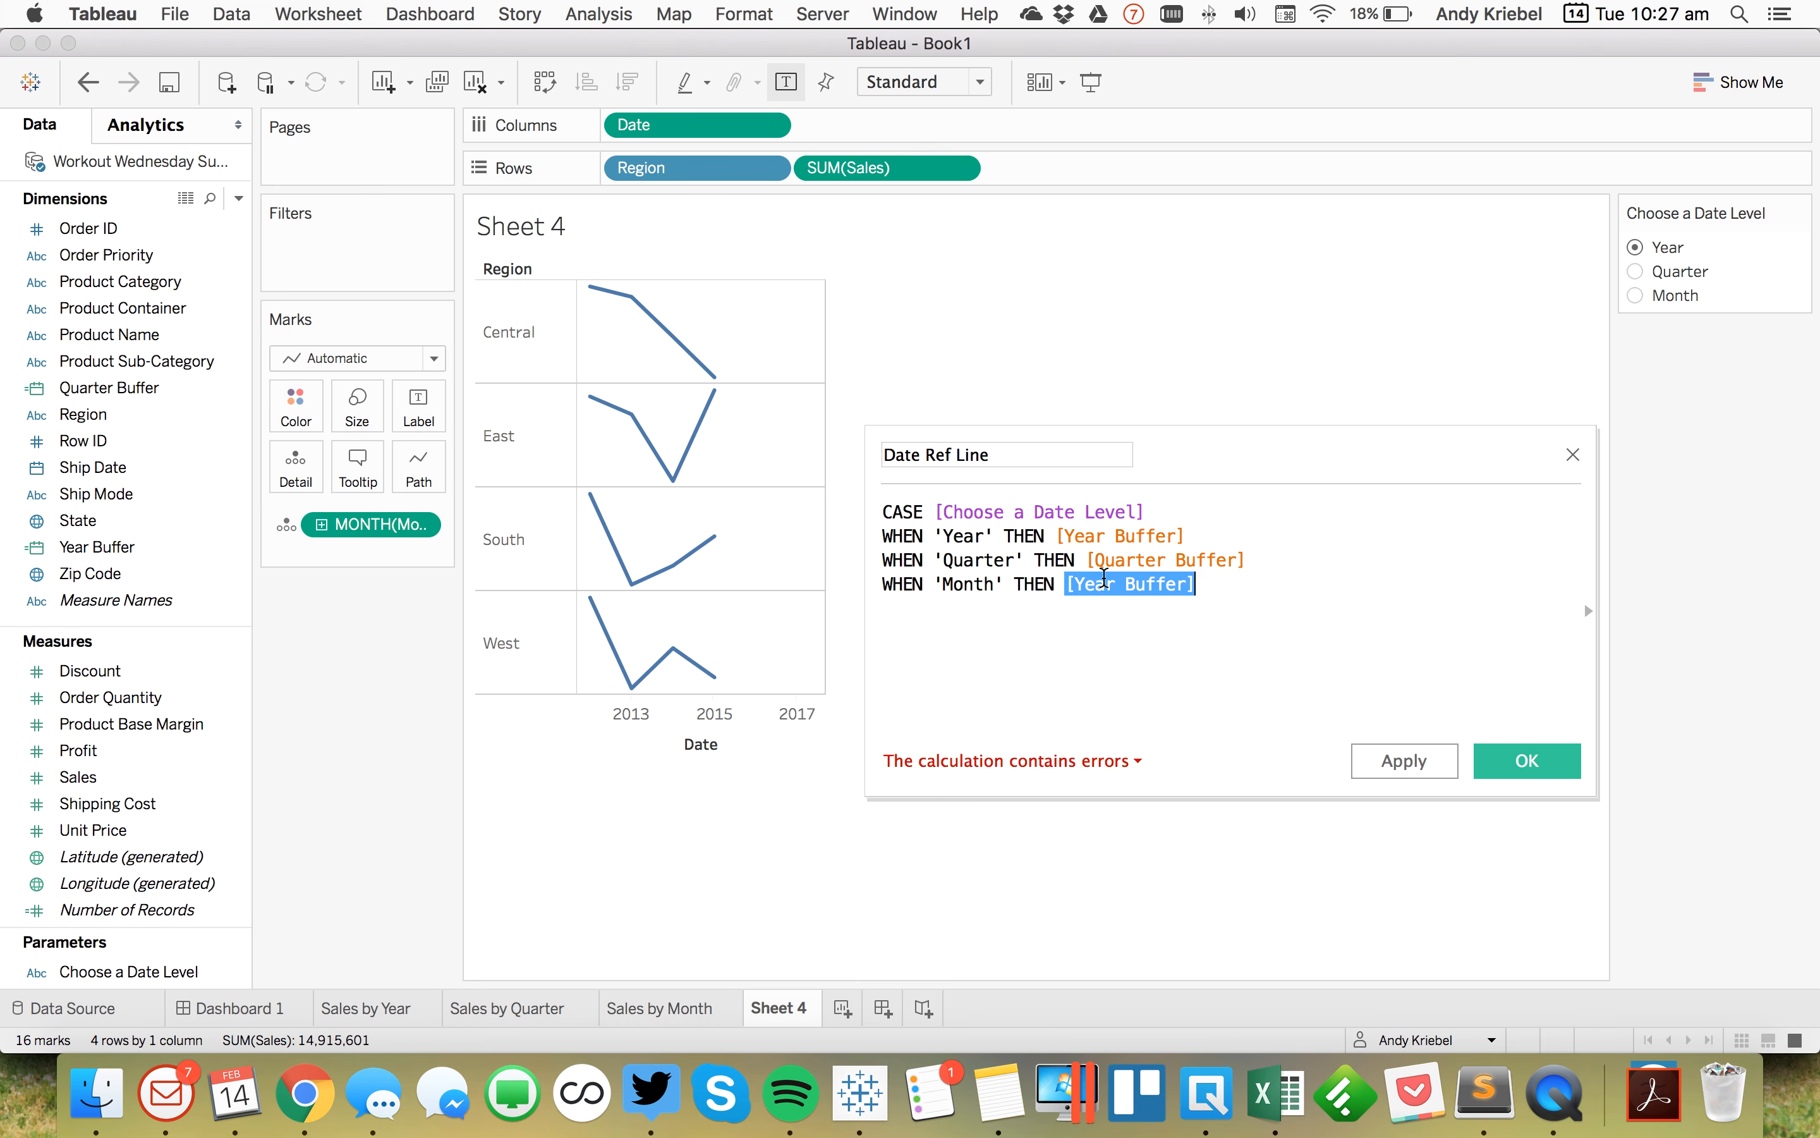
{"action": "type", "text": "mon"}
{"action": "key", "text": "Return"}
{"action": "key", "text": "BackSpace"}
{"action": "key", "text": "BackSpace"}
{"action": "key", "text": "BackSpace"}
{"action": "key", "text": "BackSpace"}
{"action": "key", "text": "BackSpace"}
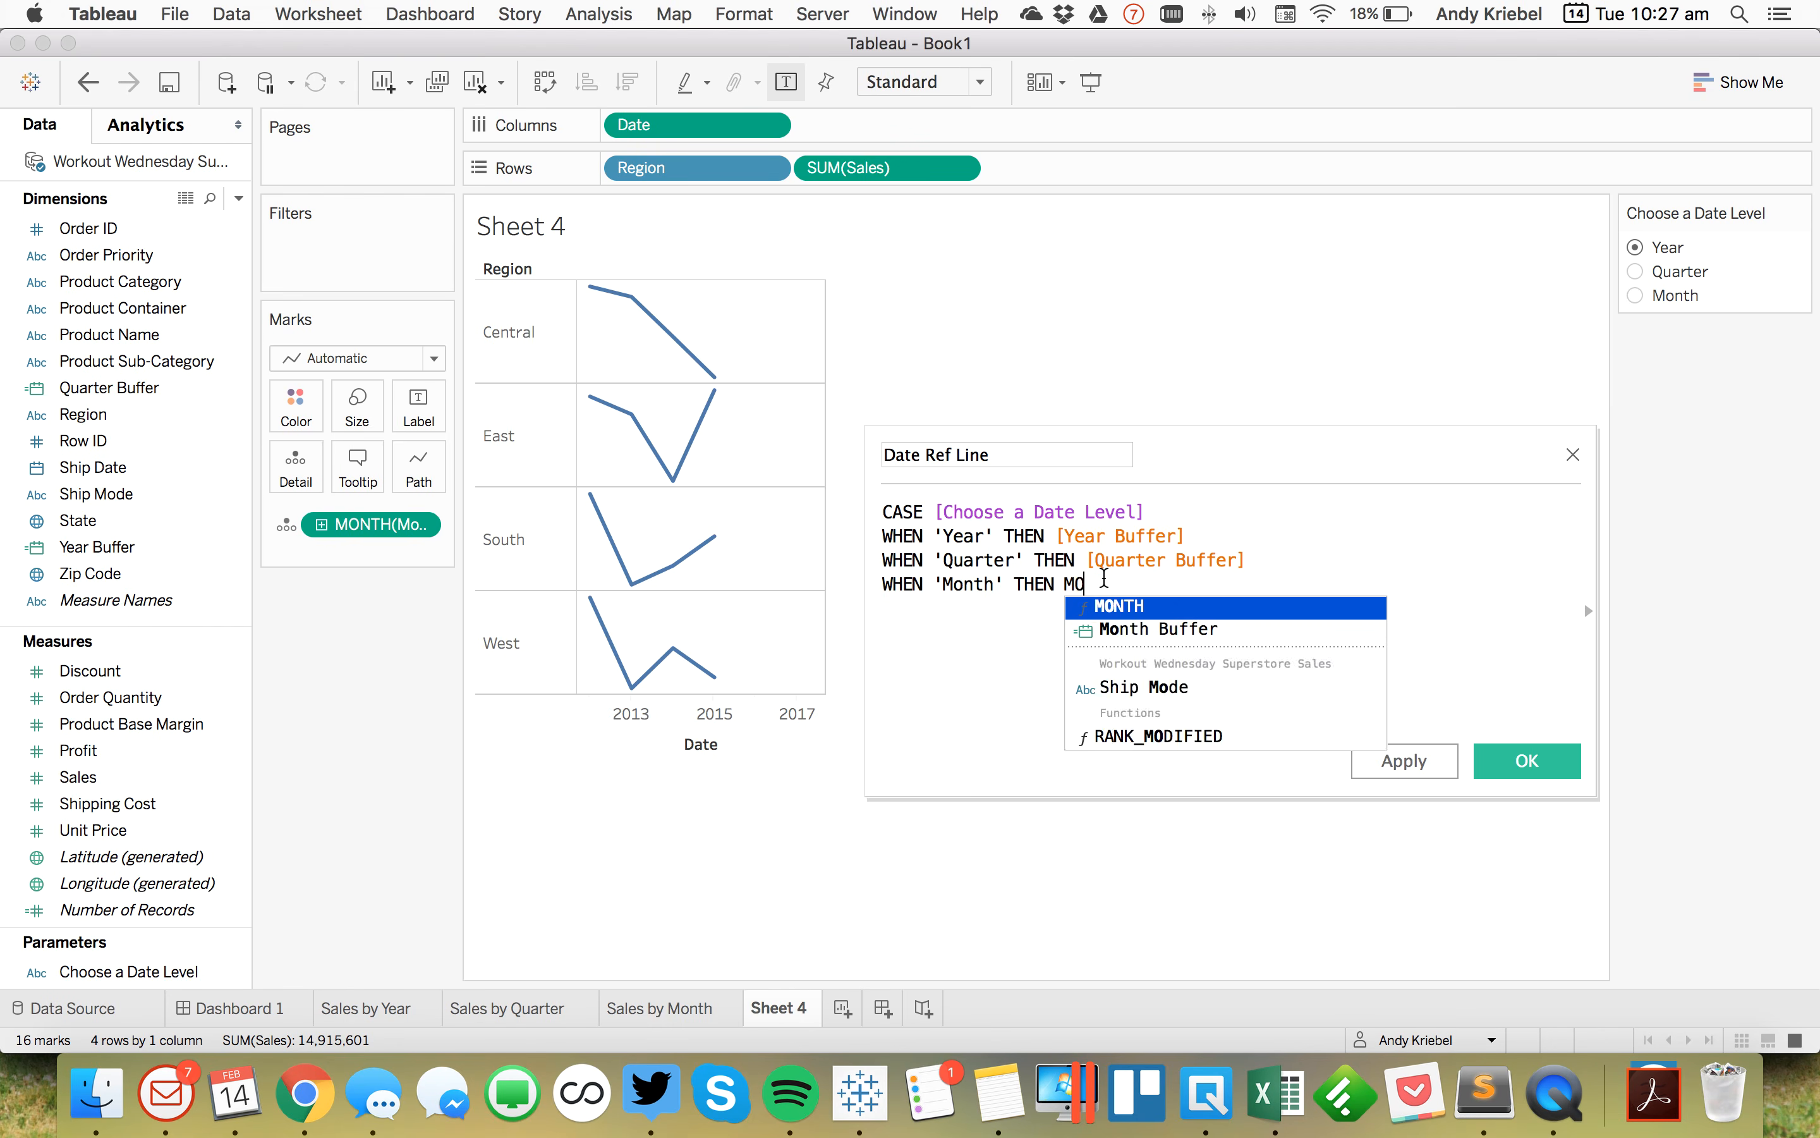
{"action": "key", "text": "BackSpace"}
{"action": "type", "text": "on"}
{"action": "key", "text": "Down"}
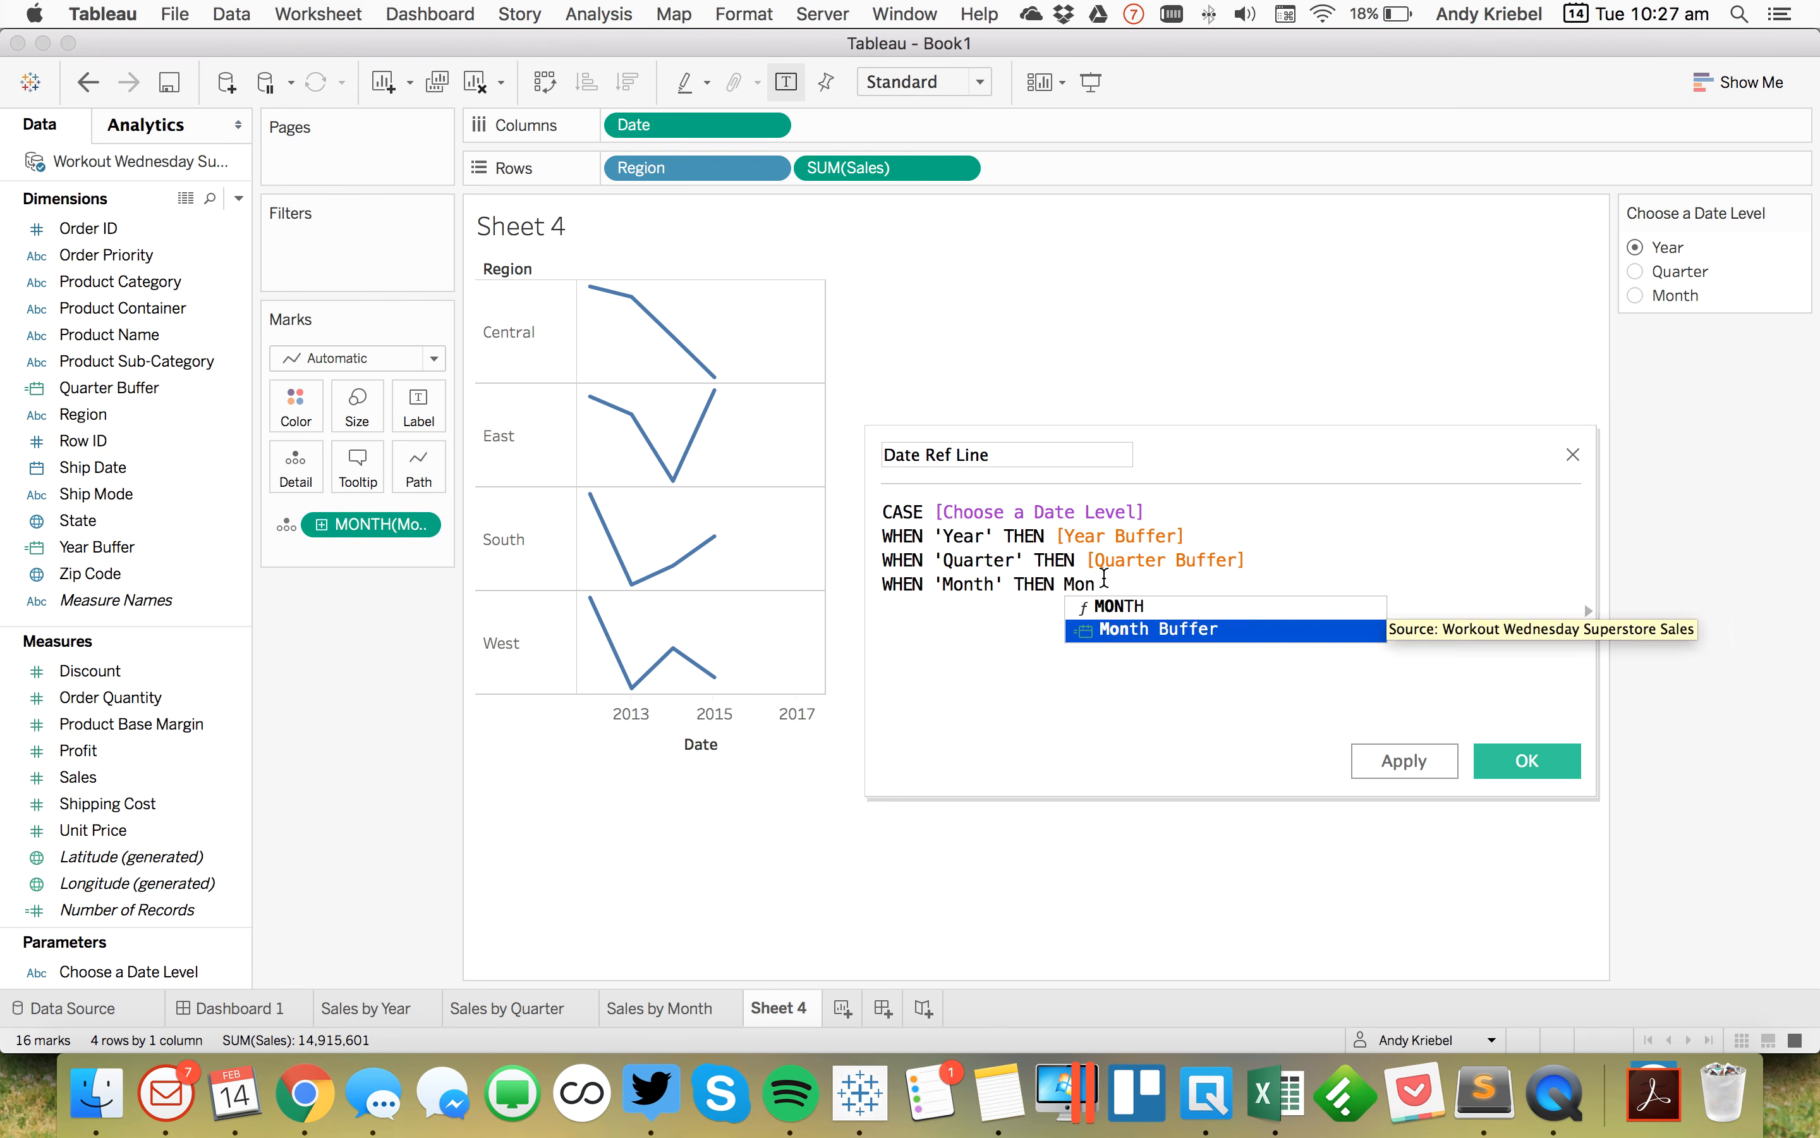
{"action": "key", "text": "Return"}
{"action": "type", "text": "END"}
{"action": "key", "text": "Escape"}
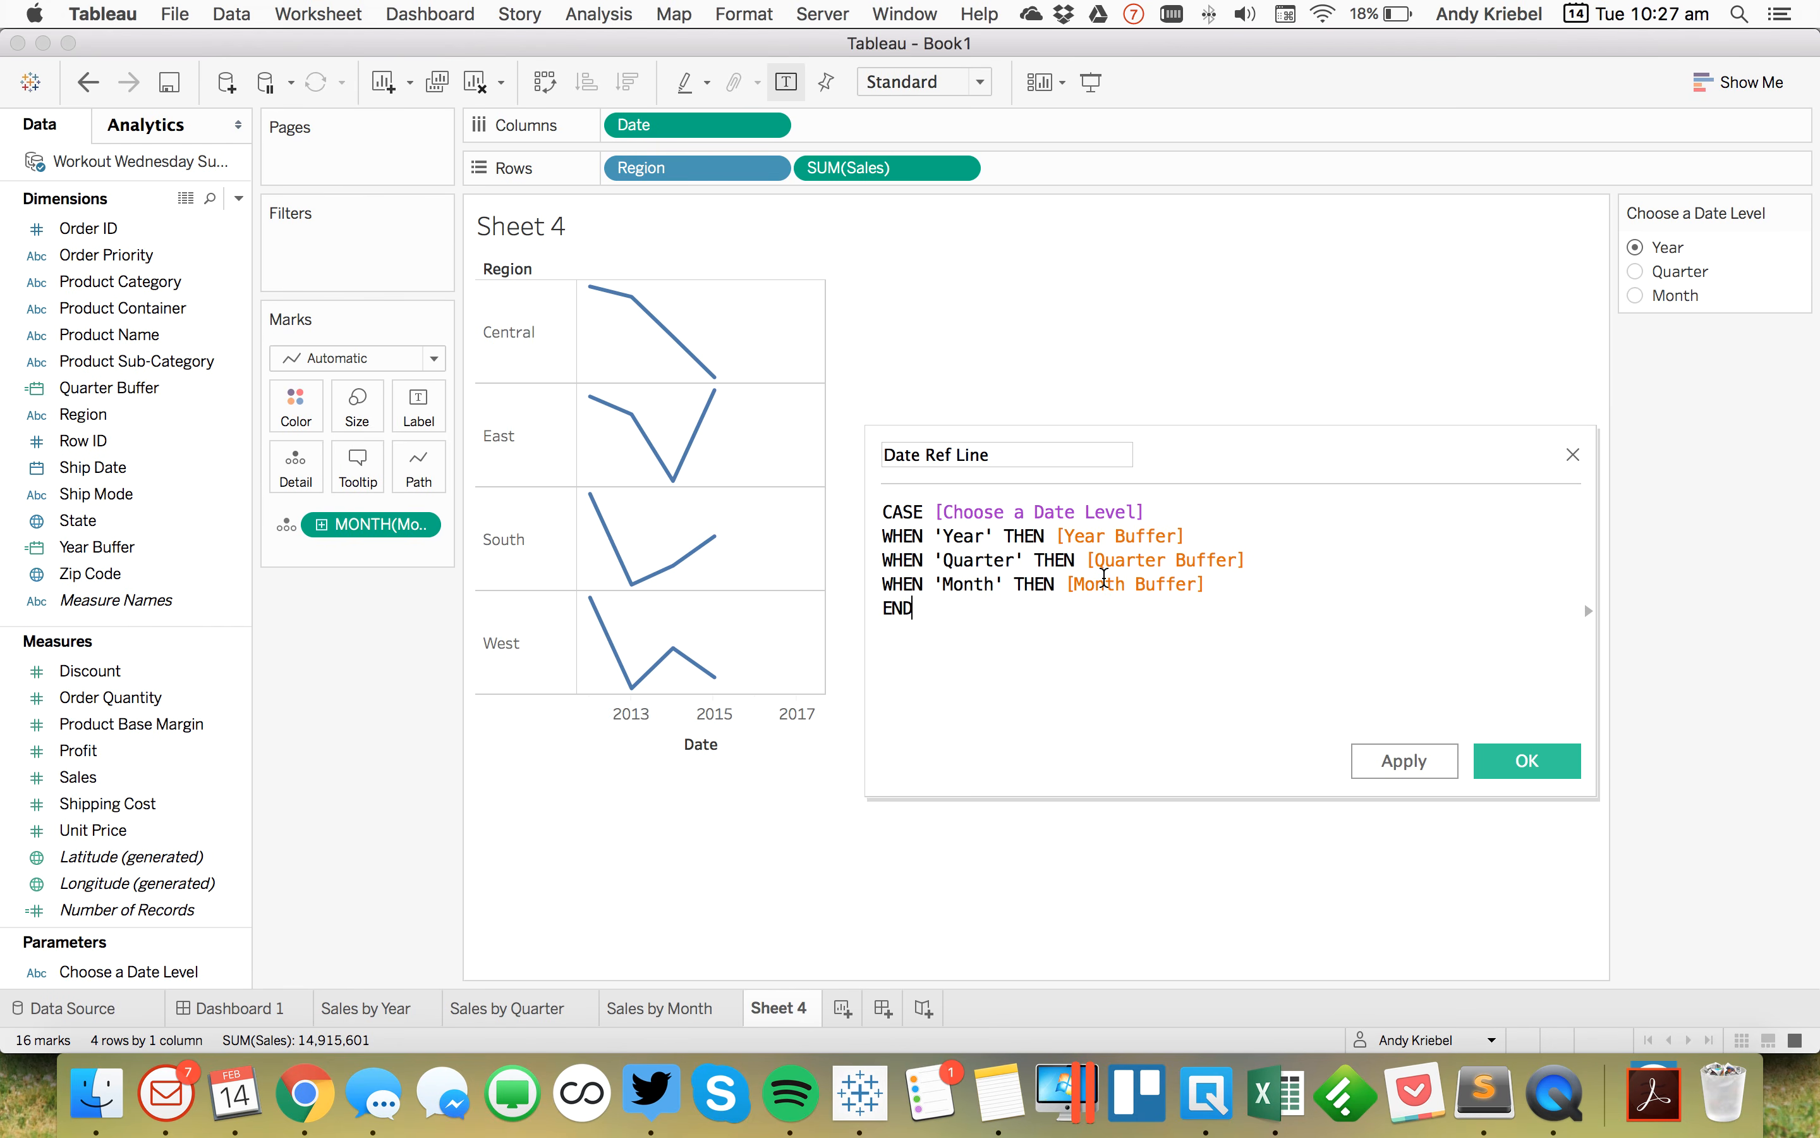
Step: Wrap the Date Ref Line expression in DATE( ) and save the calculated field
{"action": "key", "text": "super+Up"}
{"action": "key", "text": "Return"}
{"action": "type", "text": "DATE("}
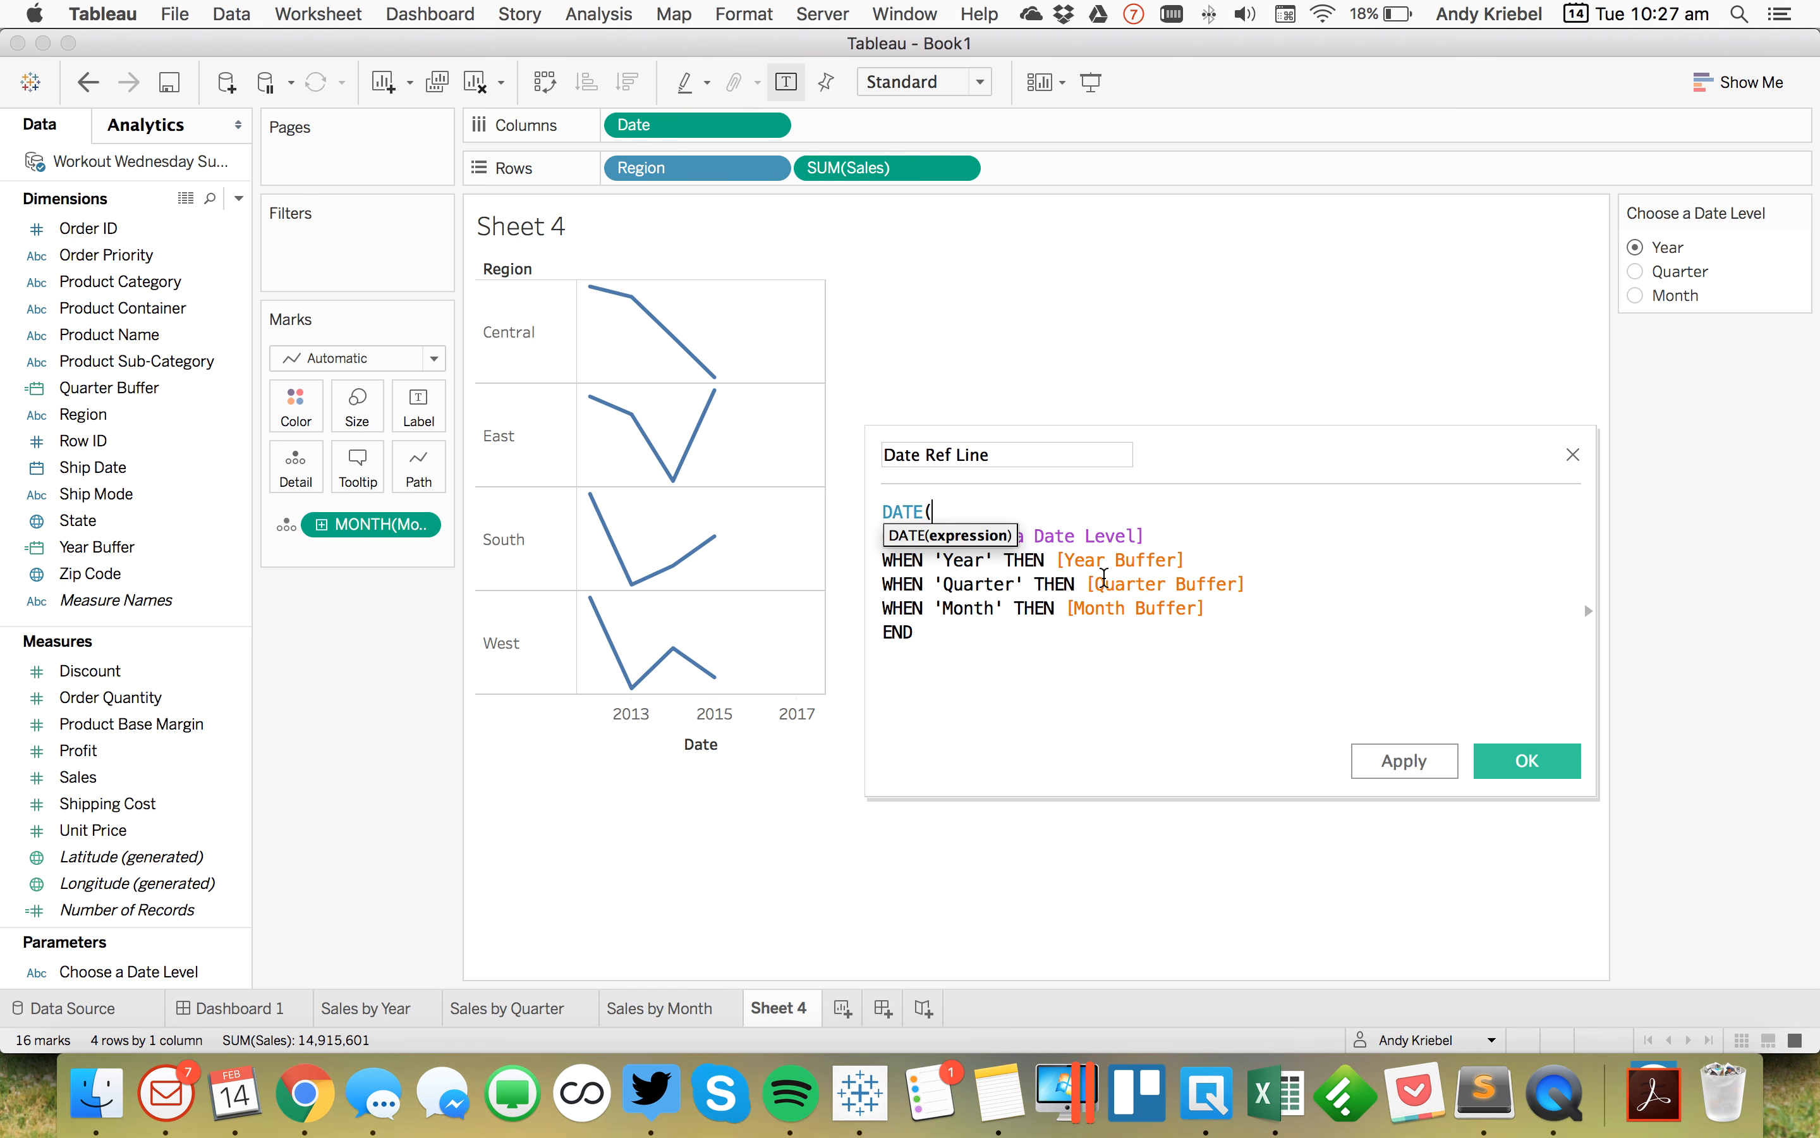
{"action": "key", "text": "super+Down"}
{"action": "key", "text": "Return"}
{"action": "type", "text": ")"}
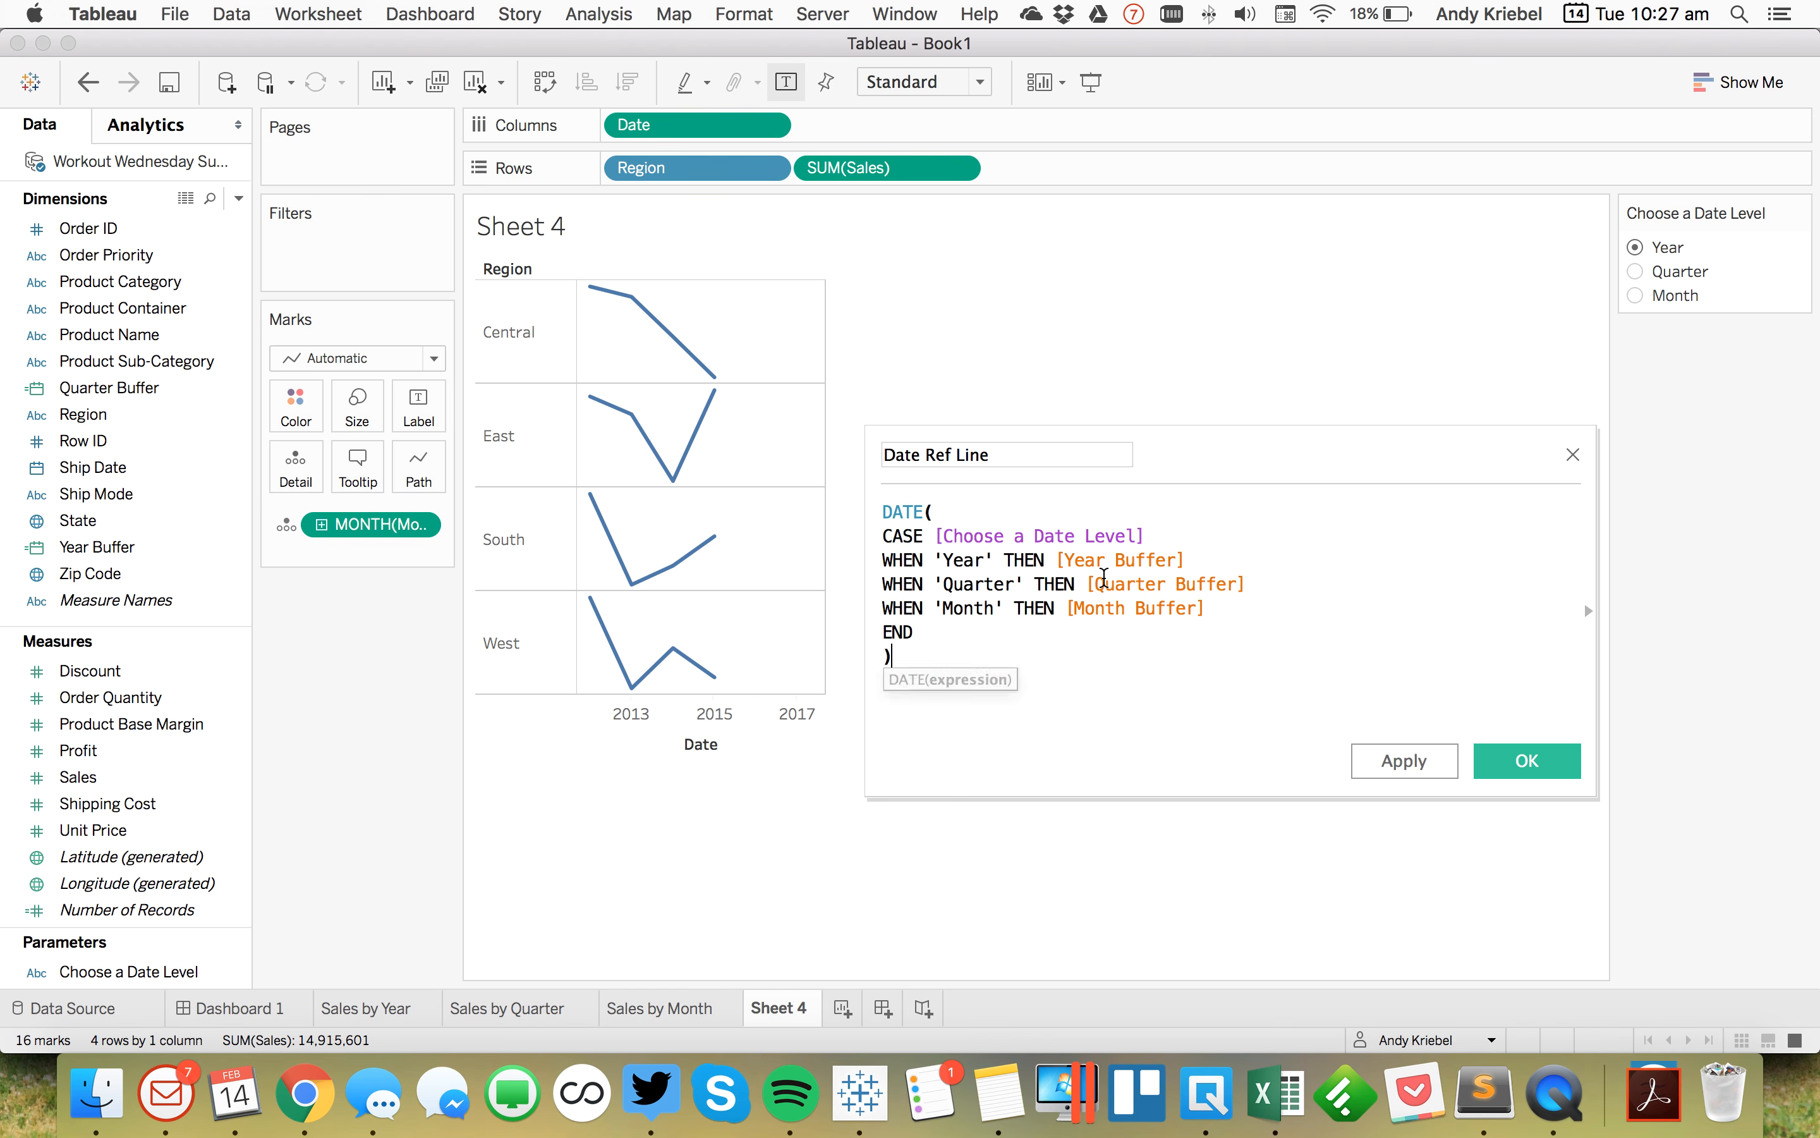
{"action": "key", "text": "Return"}
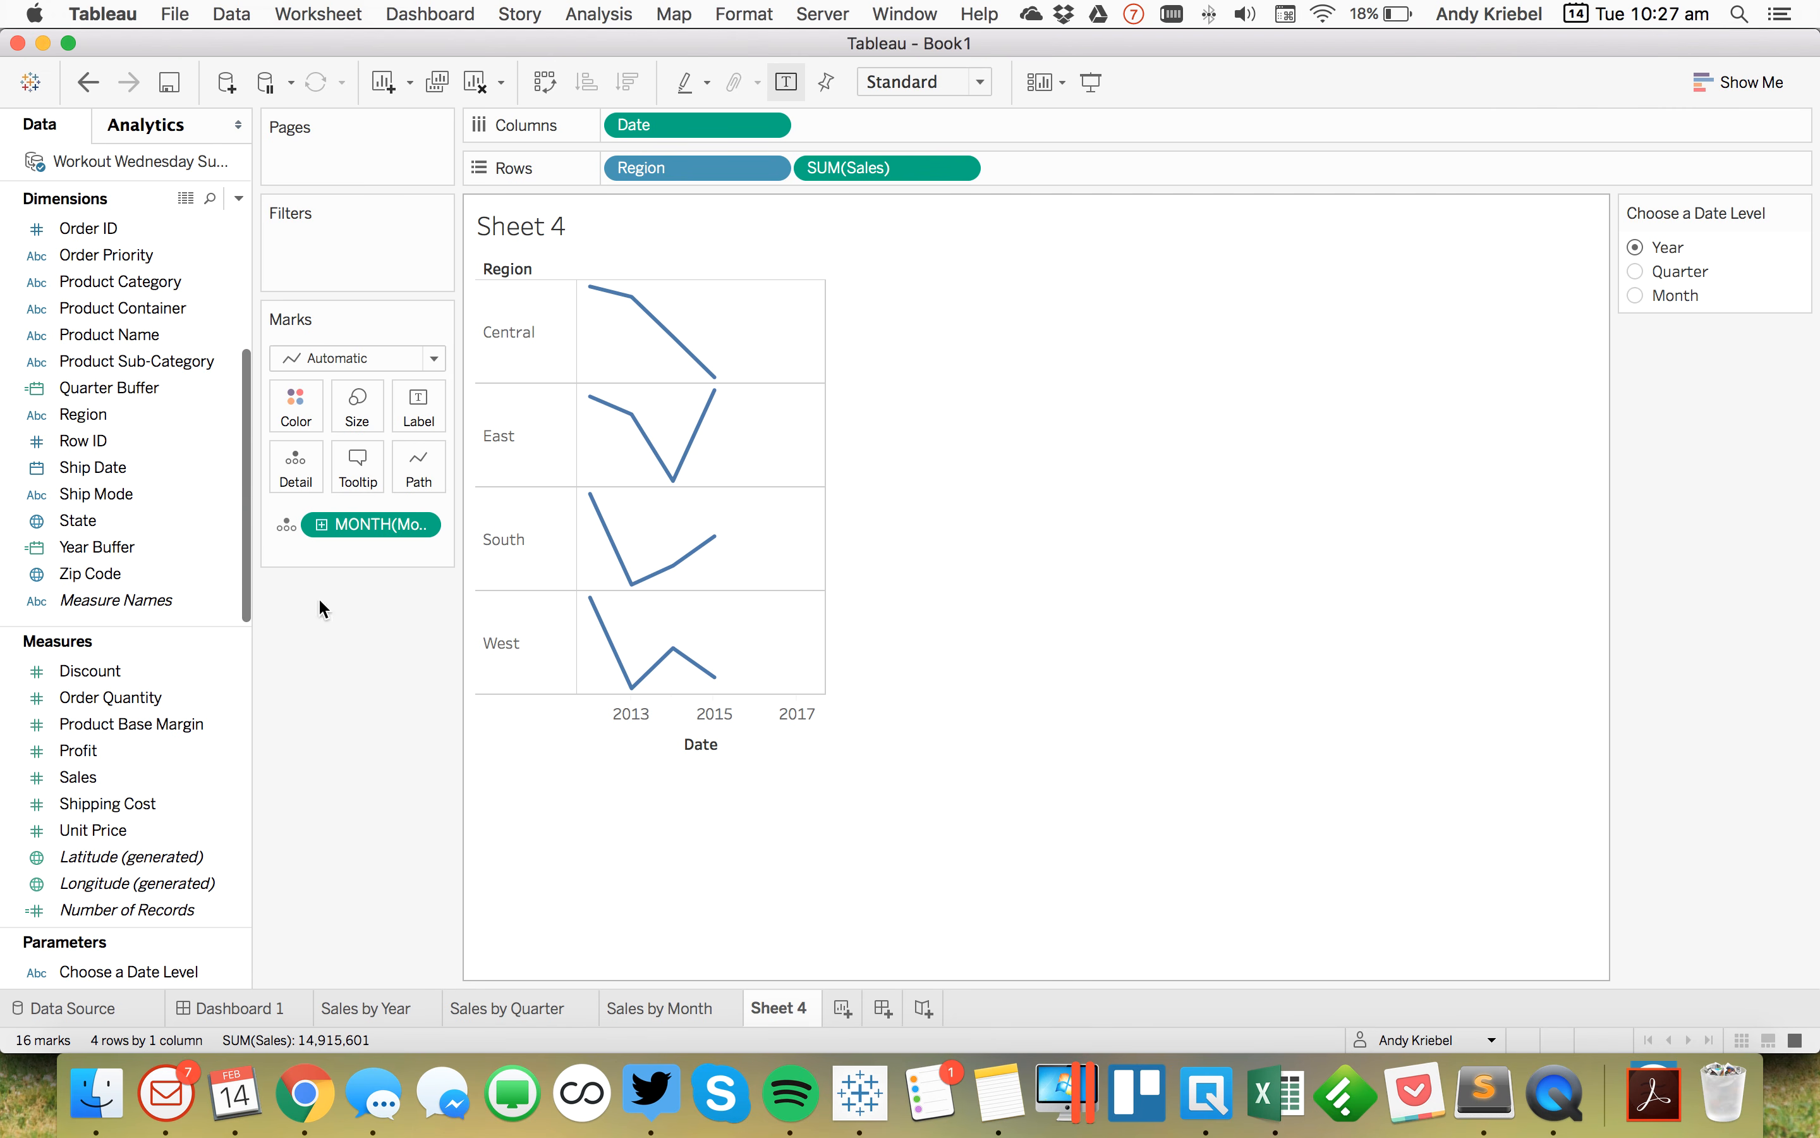
Step: Replace the month field on the Marks card's detail with the continuous Date Ref Line field
{"action": "scroll", "coordinate": [108, 340], "scroll_direction": "up", "scroll_amount": 5}
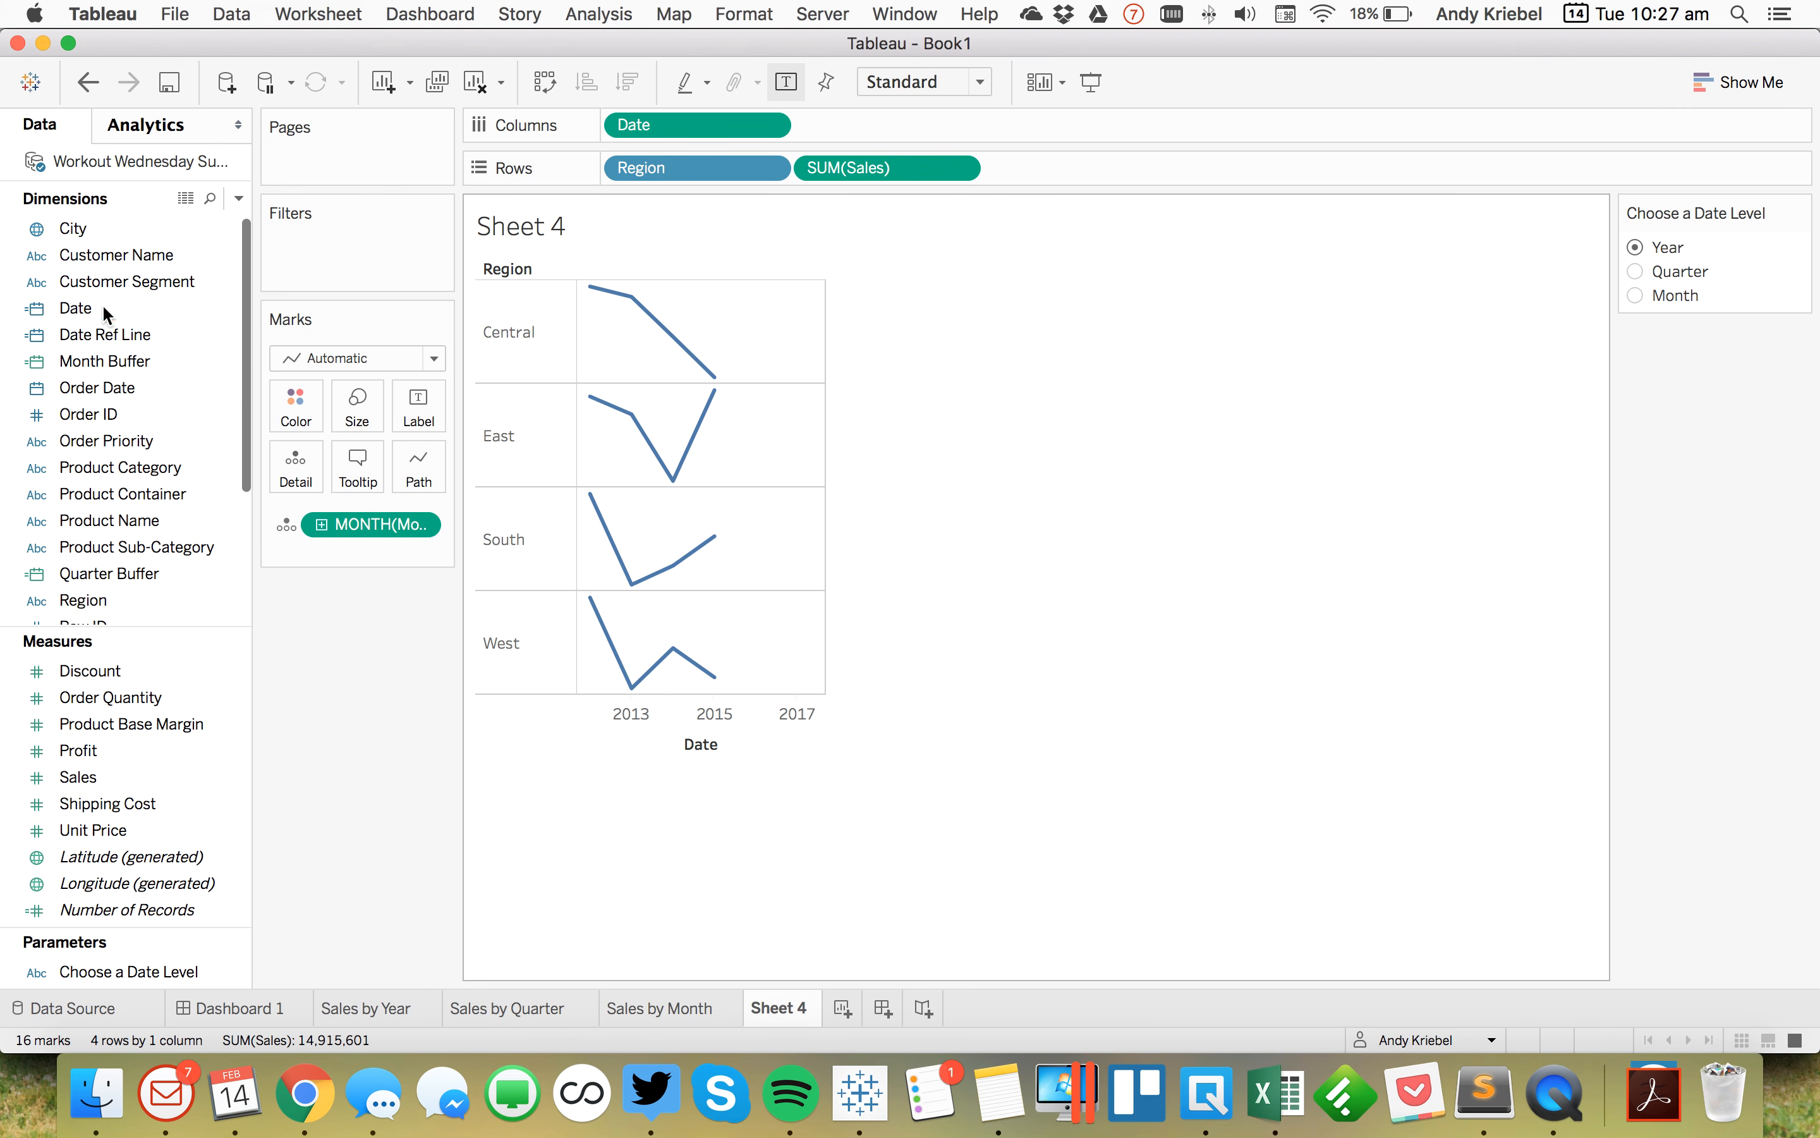
{"action": "right_click", "coordinate": [104, 340]}
{"action": "left_click", "coordinate": [151, 651]}
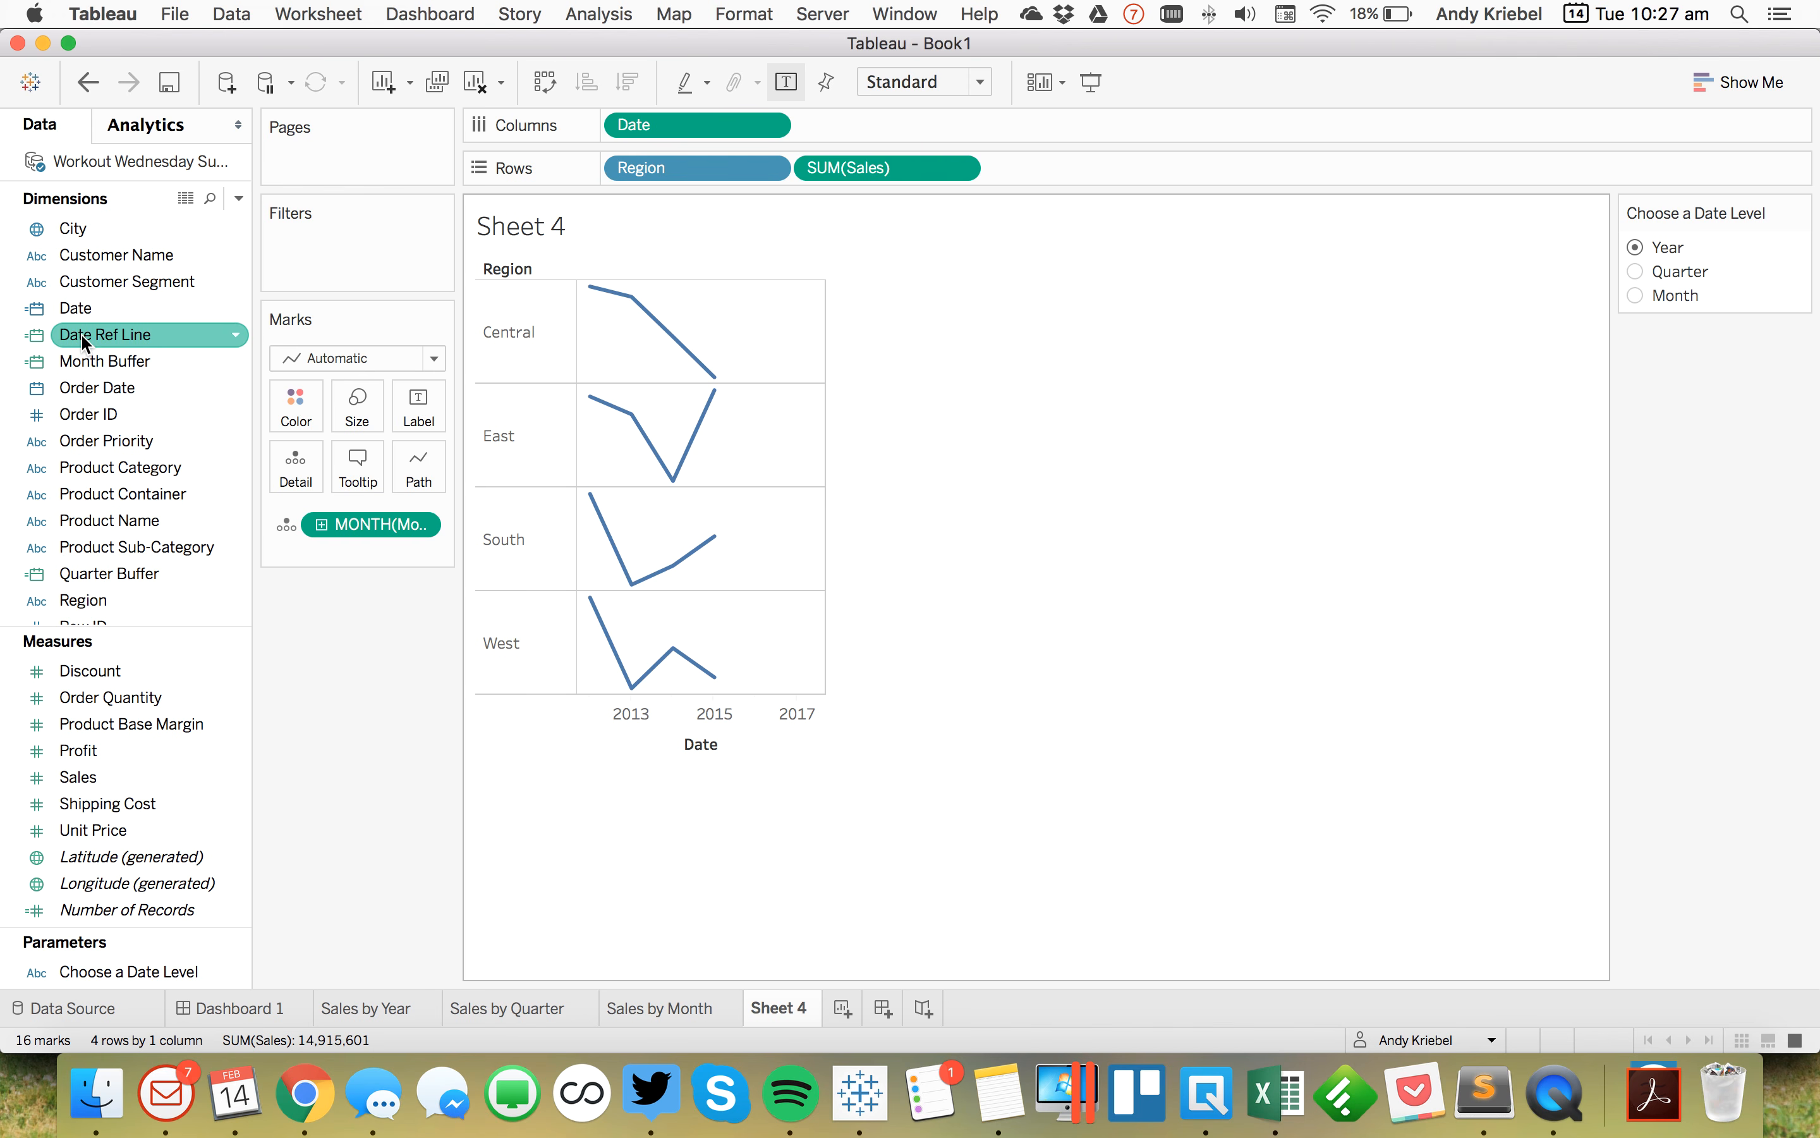
{"action": "left_click_drag", "start_coordinate": [85, 342], "coordinate": [358, 532]}
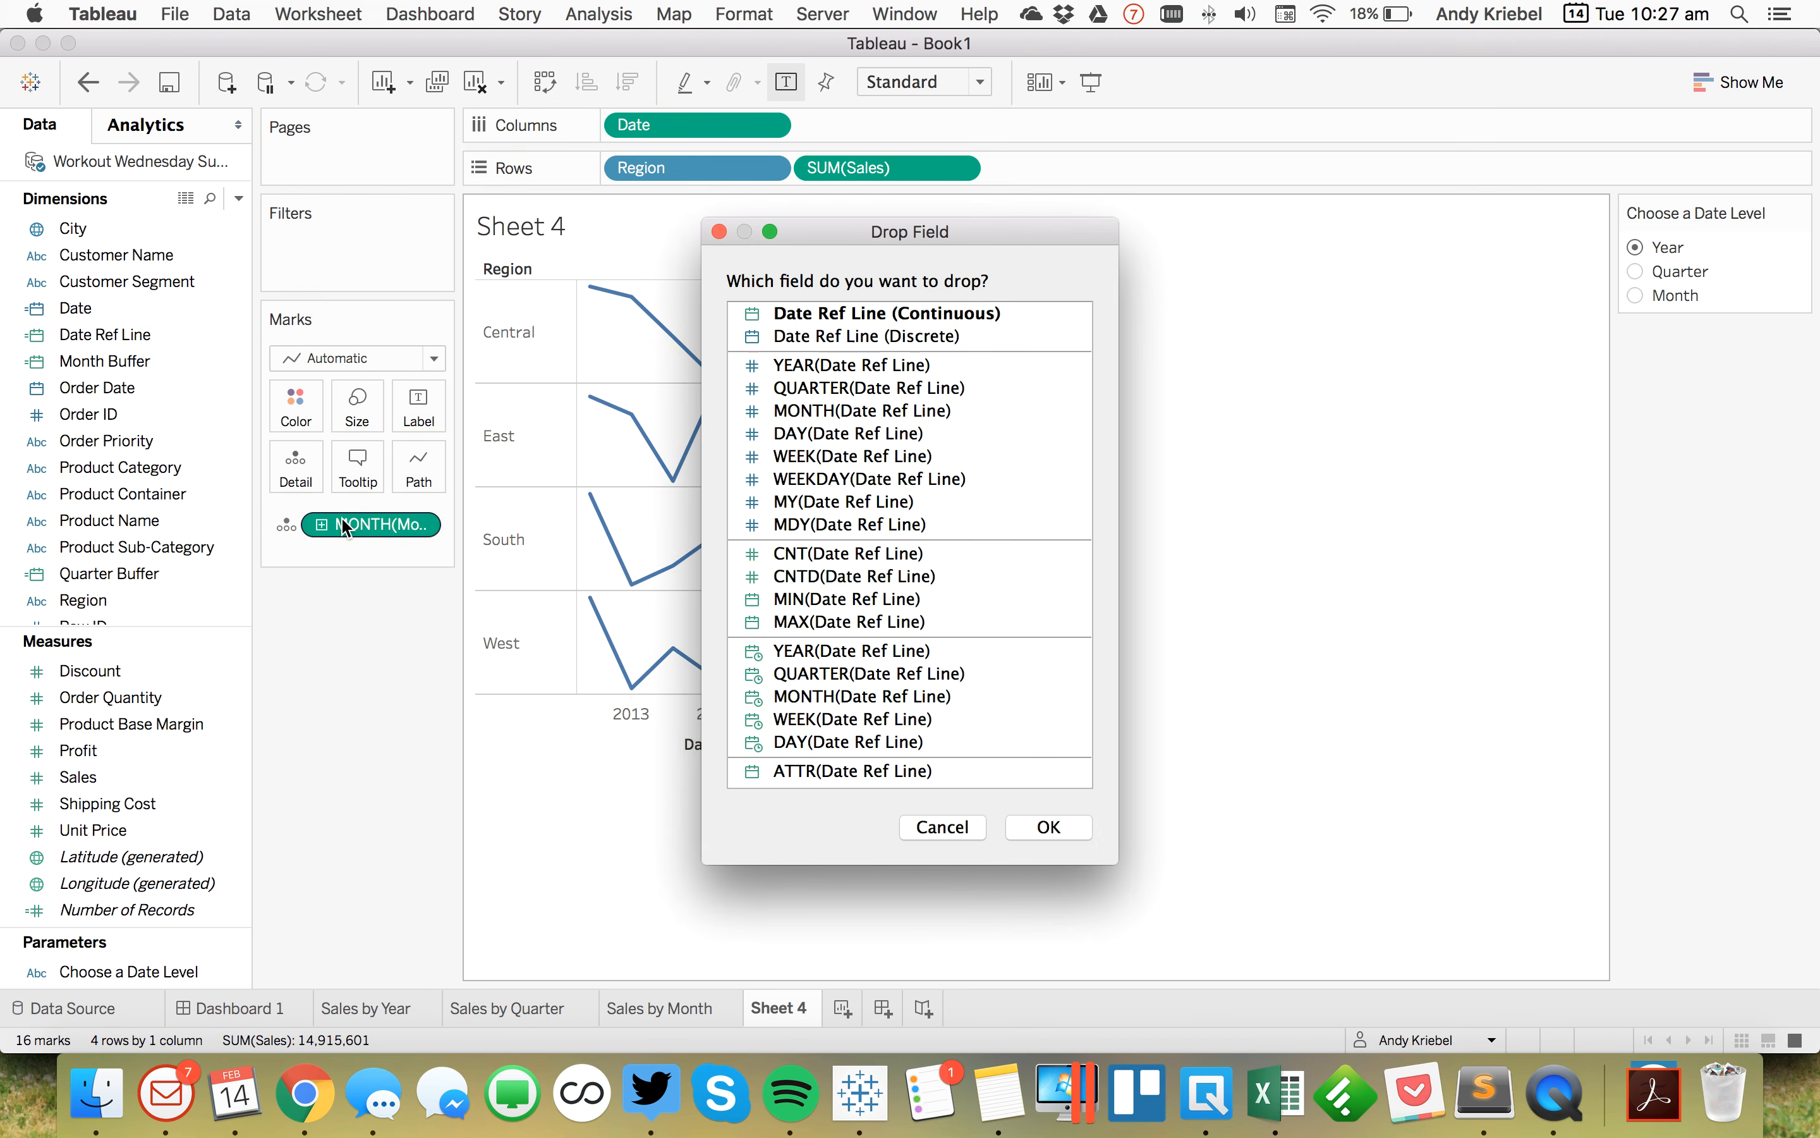
{"action": "left_click", "coordinate": [803, 313]}
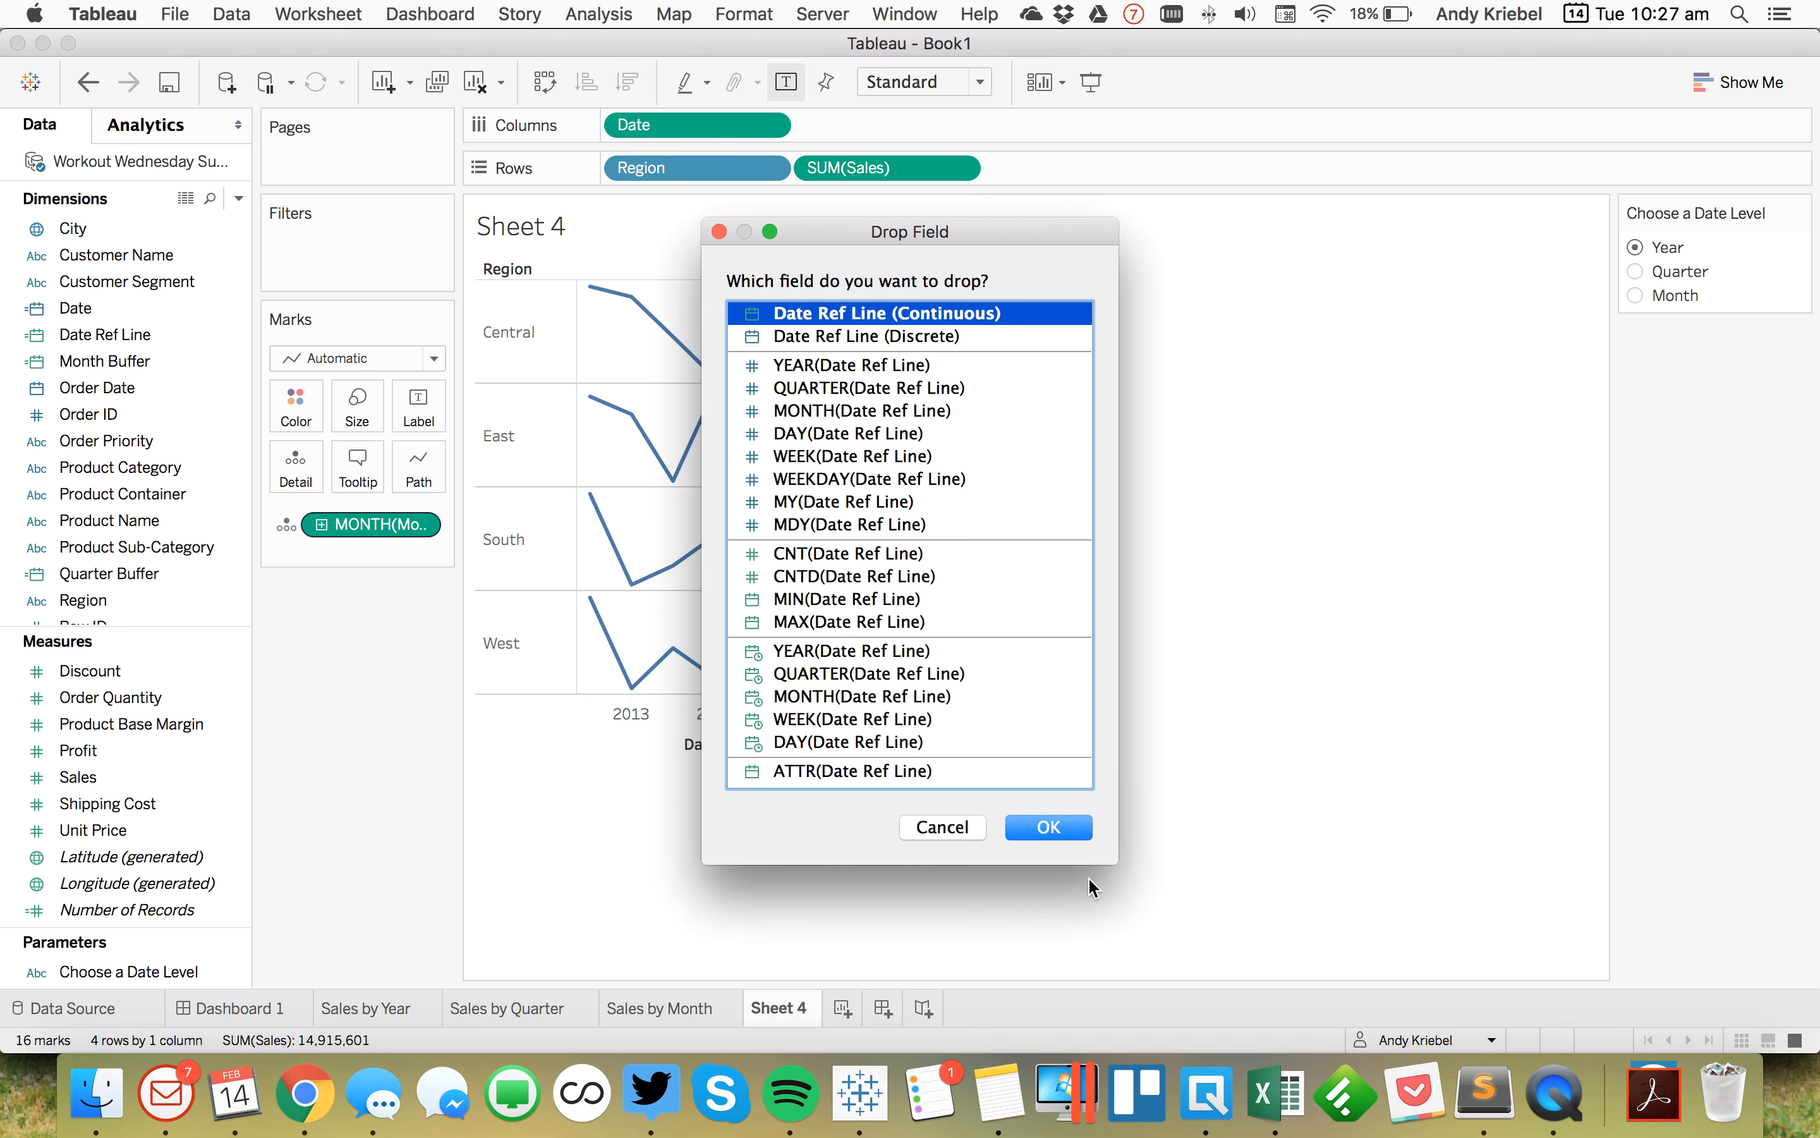
{"action": "left_click", "coordinate": [1049, 826]}
Step: Add a table-wide reference line at the minimum of Date Ref Line, with no label and recalculated highlighting turned off
{"action": "right_click", "coordinate": [764, 715]}
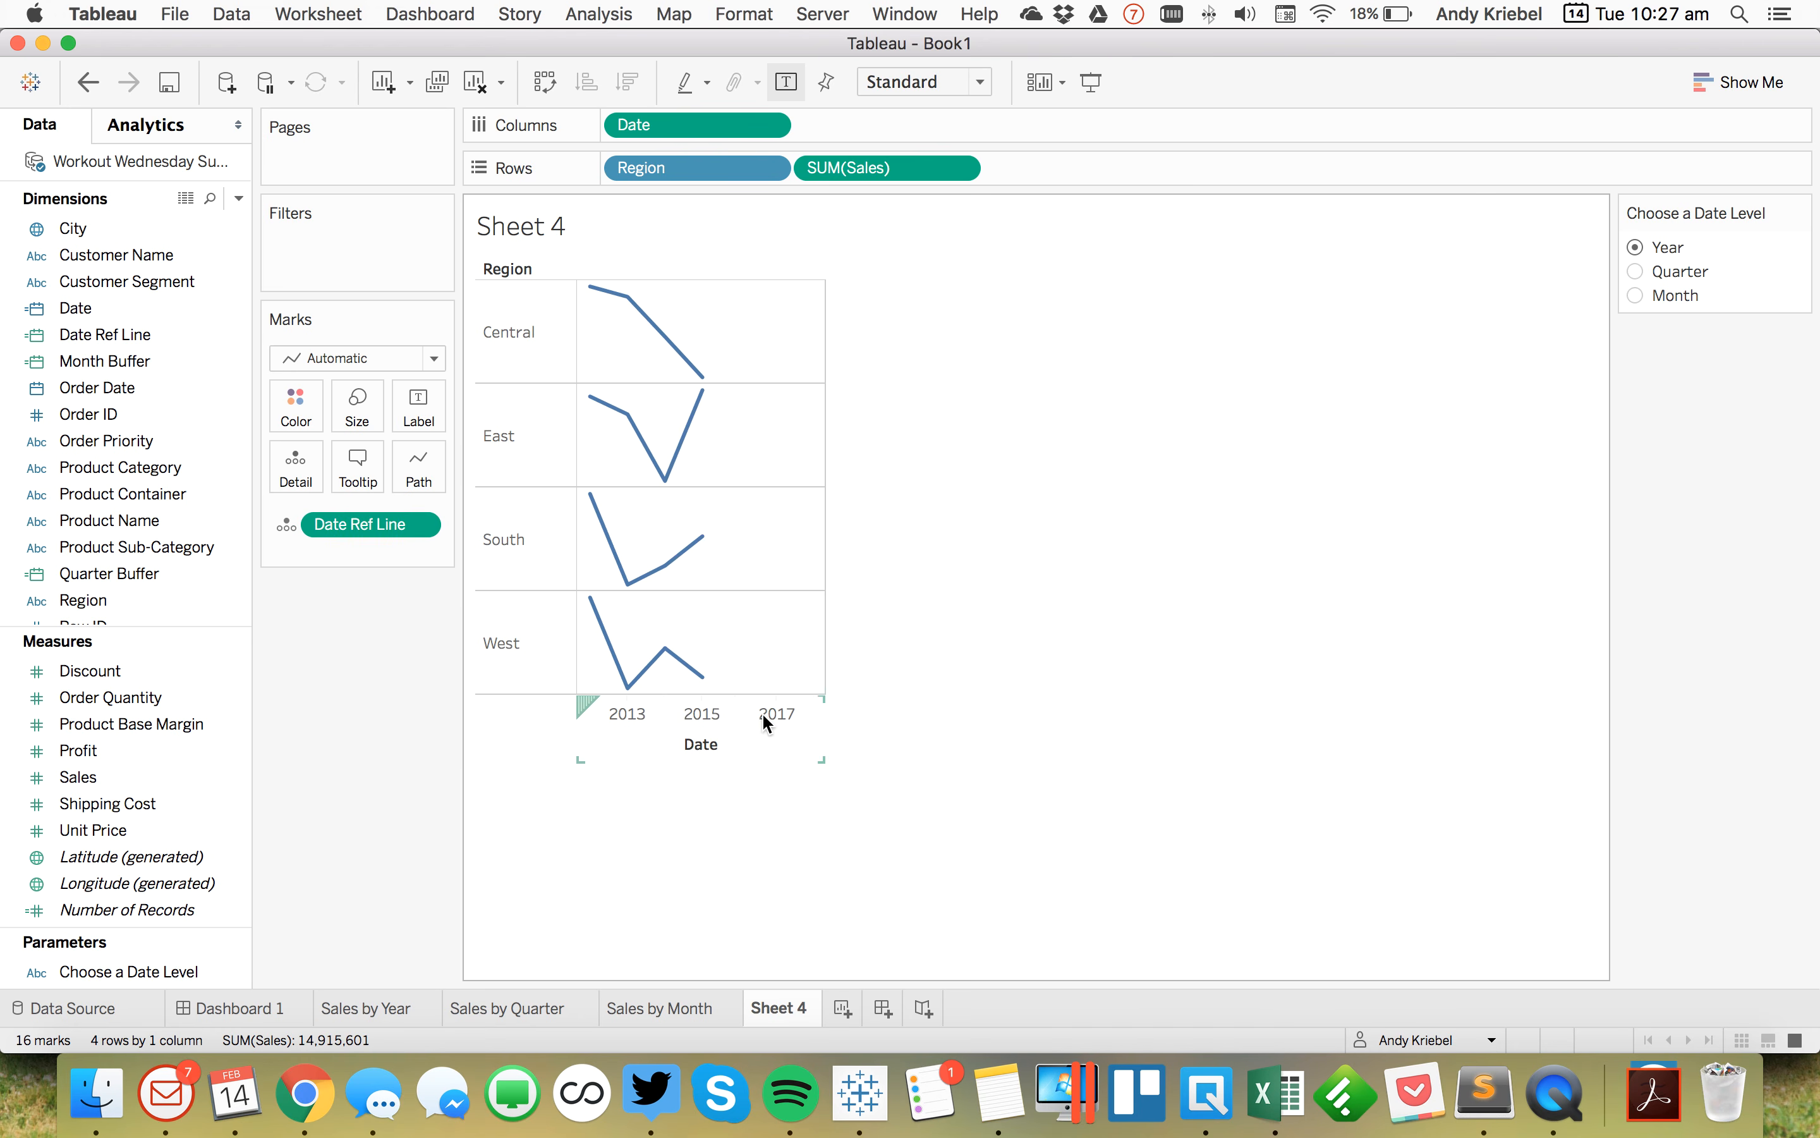
{"action": "left_click", "coordinate": [843, 968]}
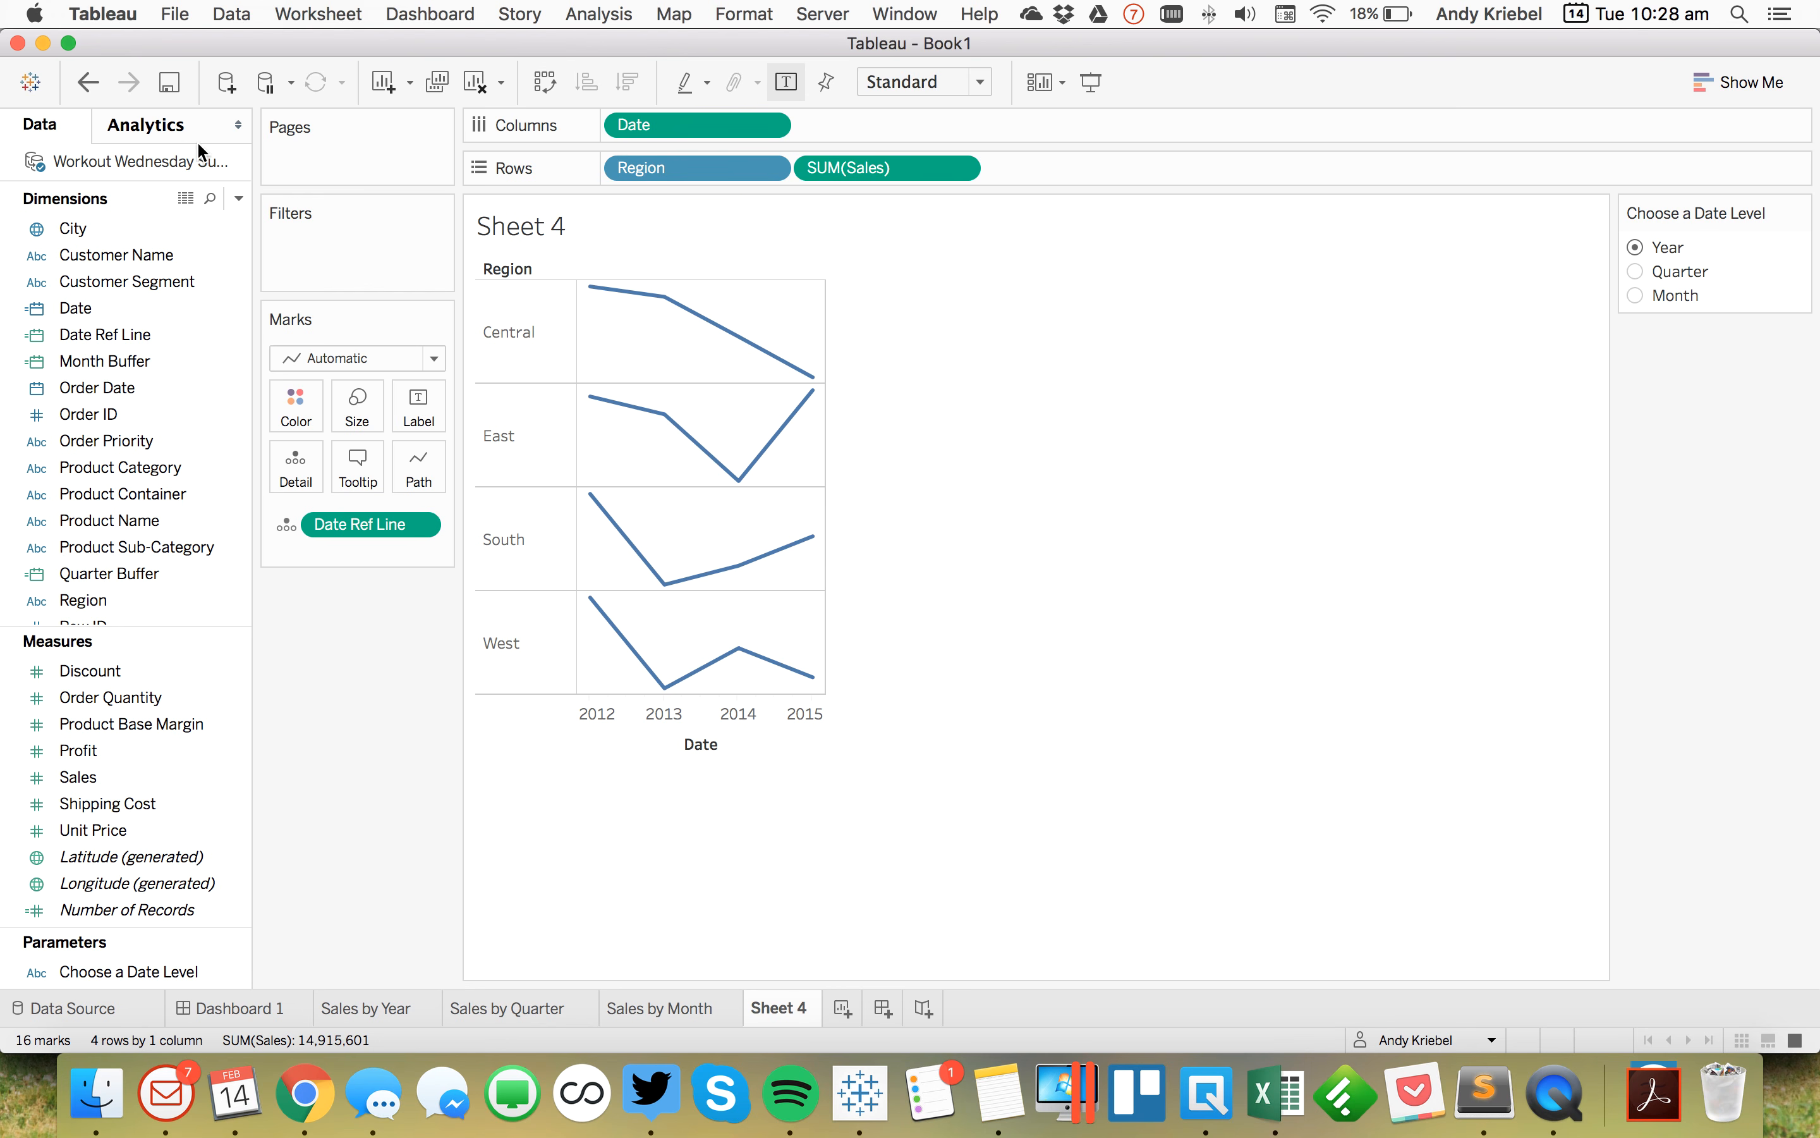
{"action": "left_click", "coordinate": [173, 130]}
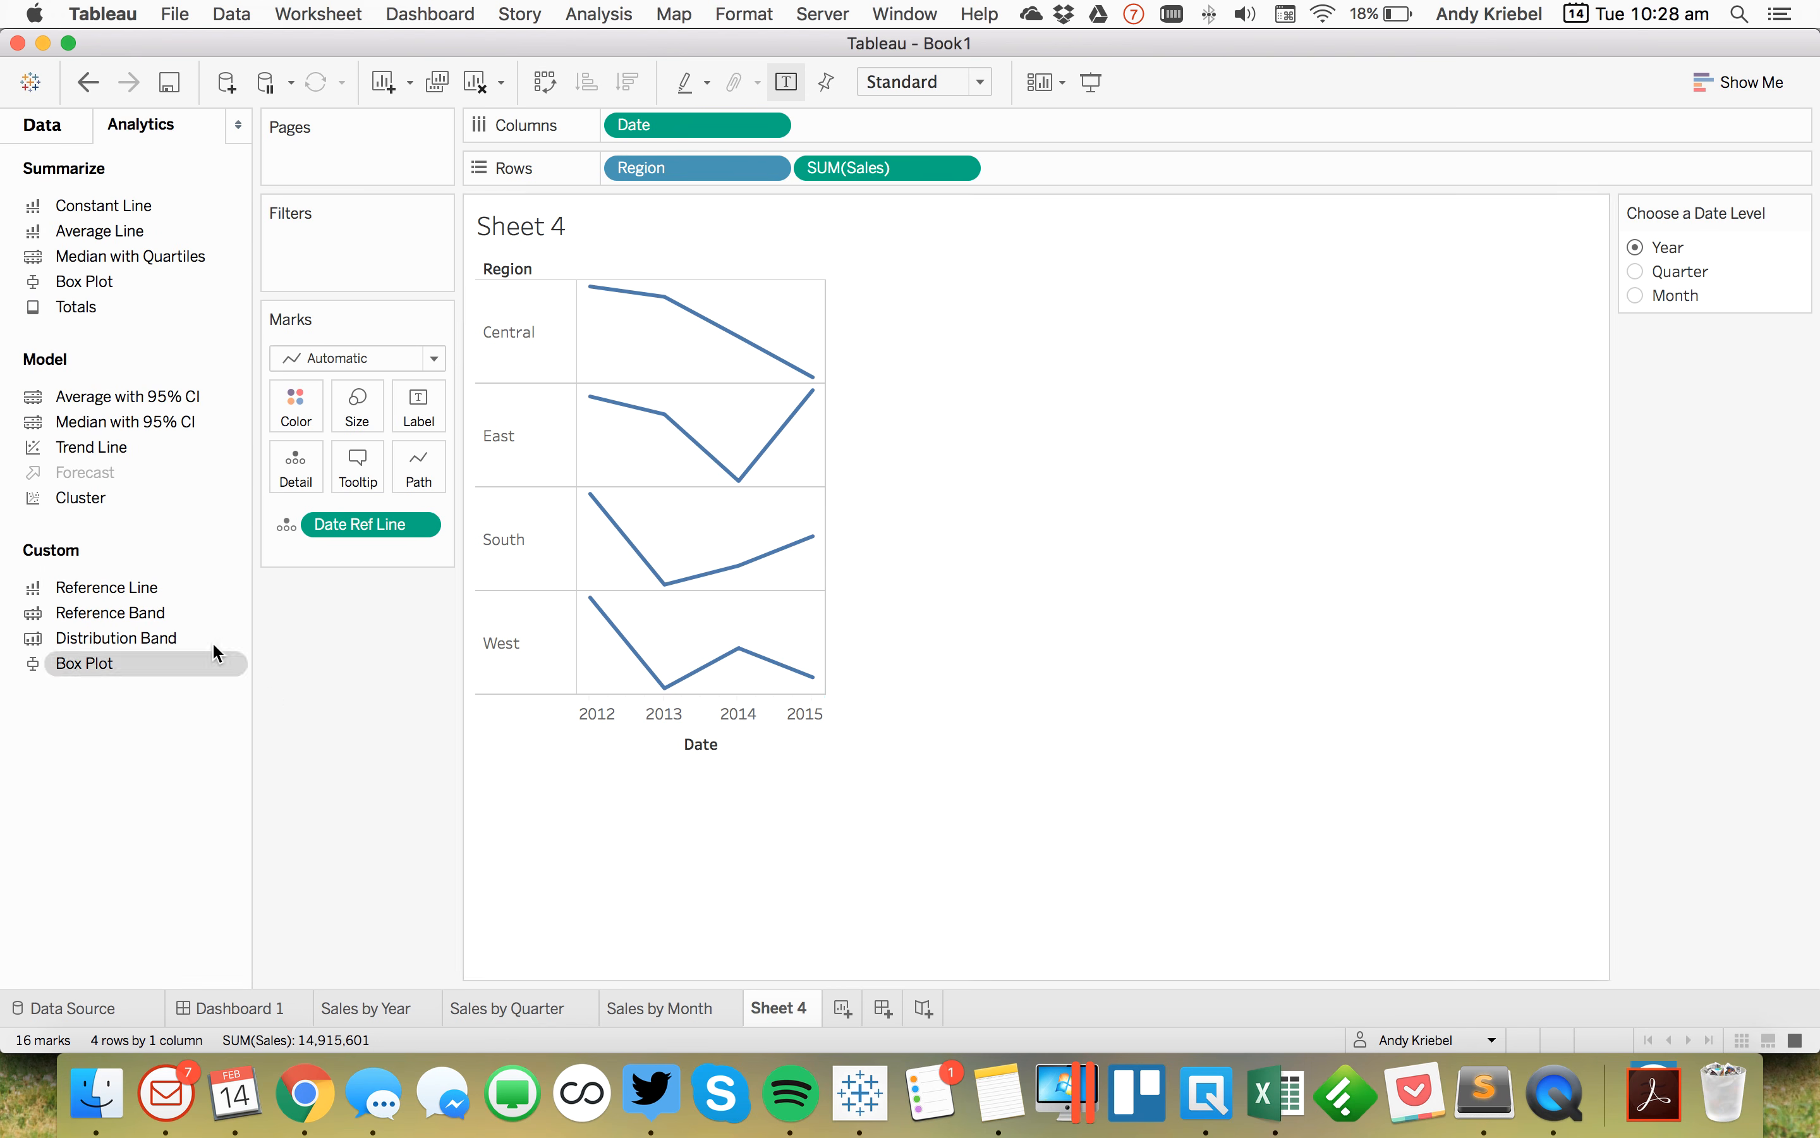
{"action": "left_click_drag", "start_coordinate": [142, 588], "coordinate": [697, 372]}
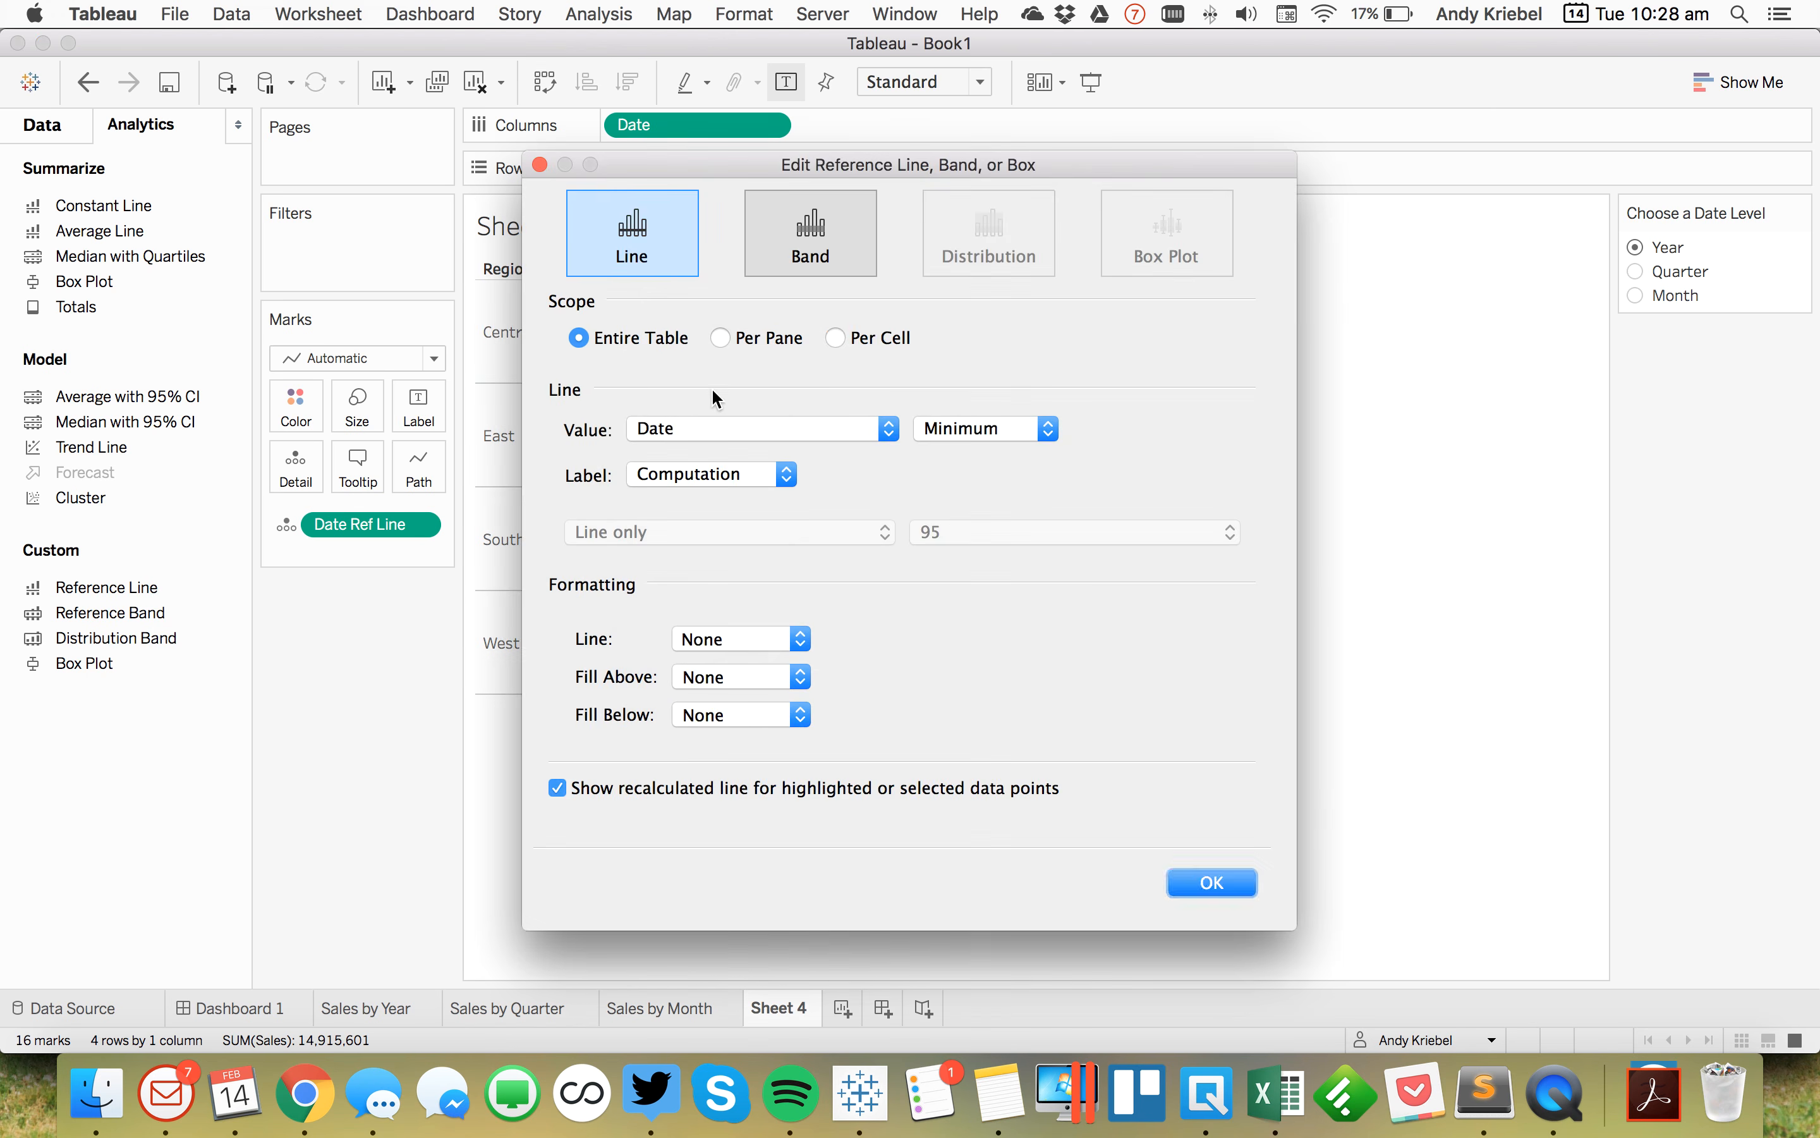
{"action": "left_click", "coordinate": [740, 428]}
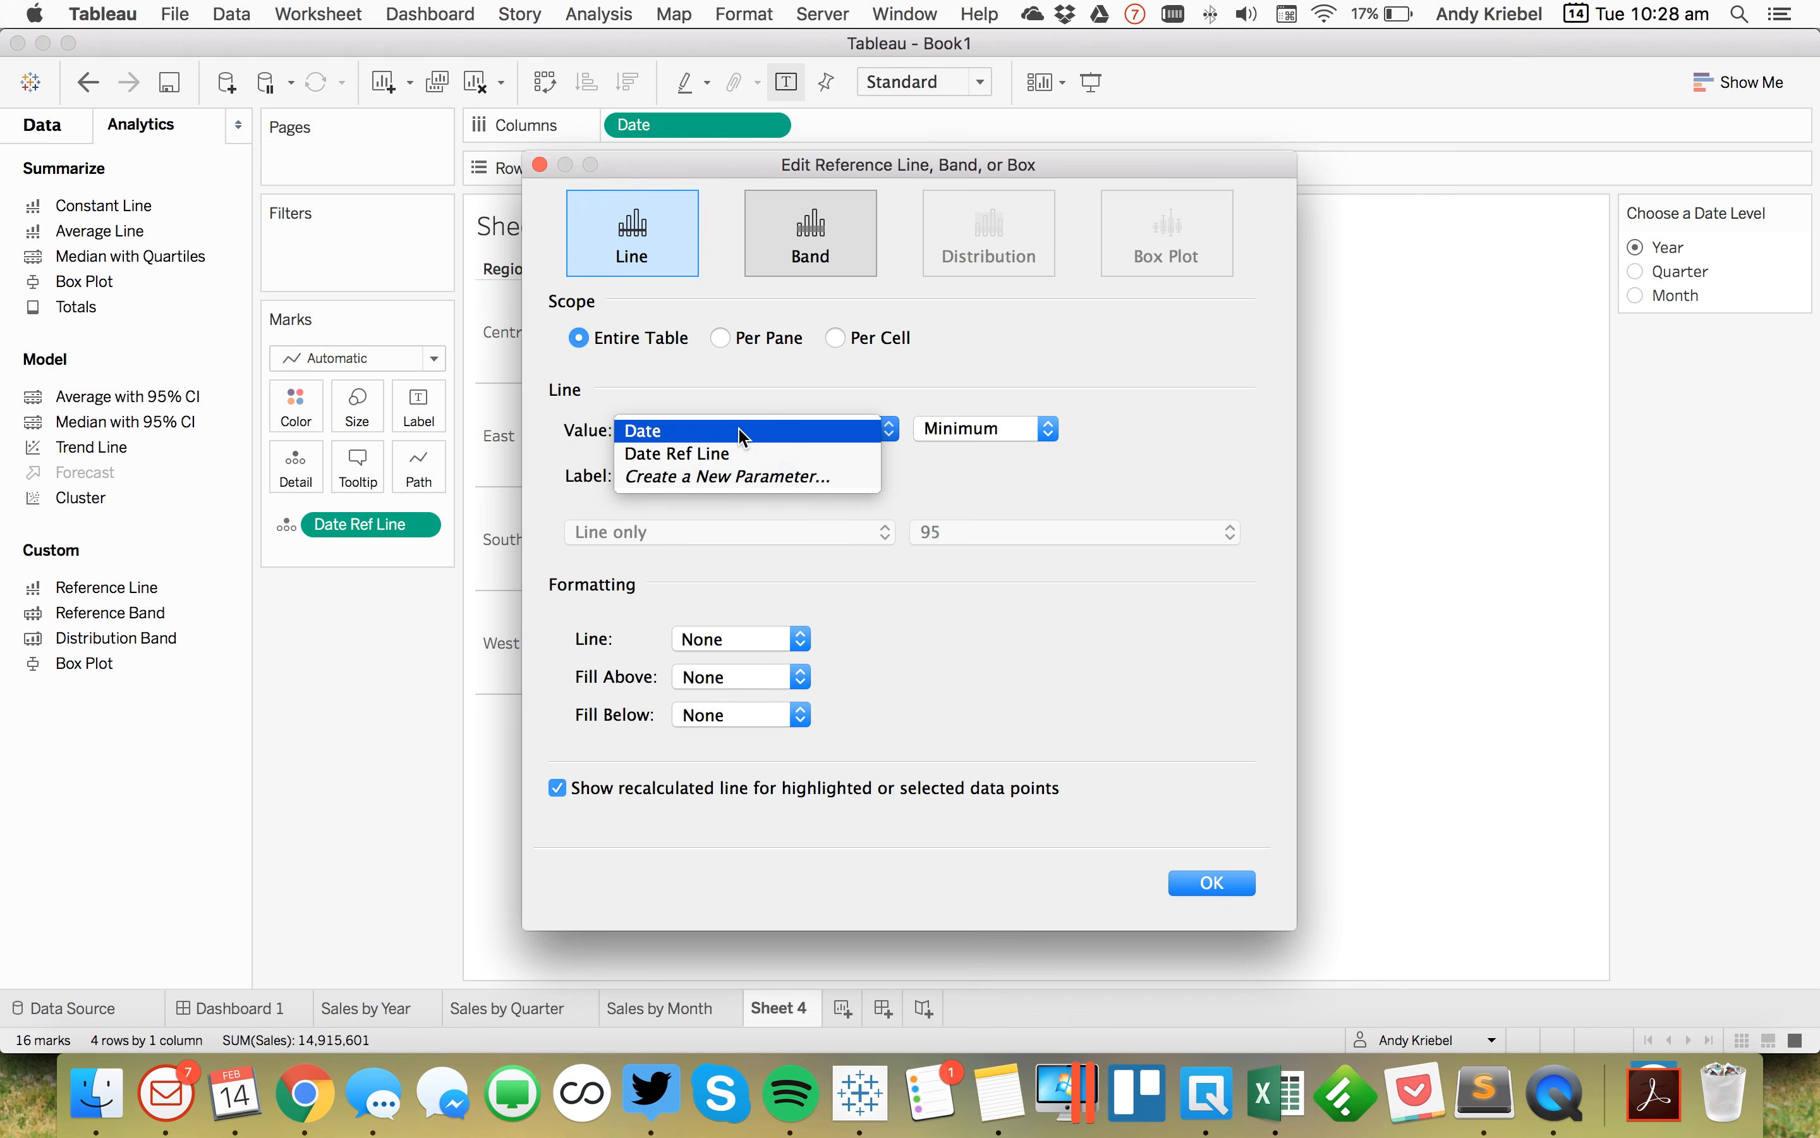
{"action": "left_click", "coordinate": [927, 467]}
{"action": "left_click", "coordinate": [712, 474]}
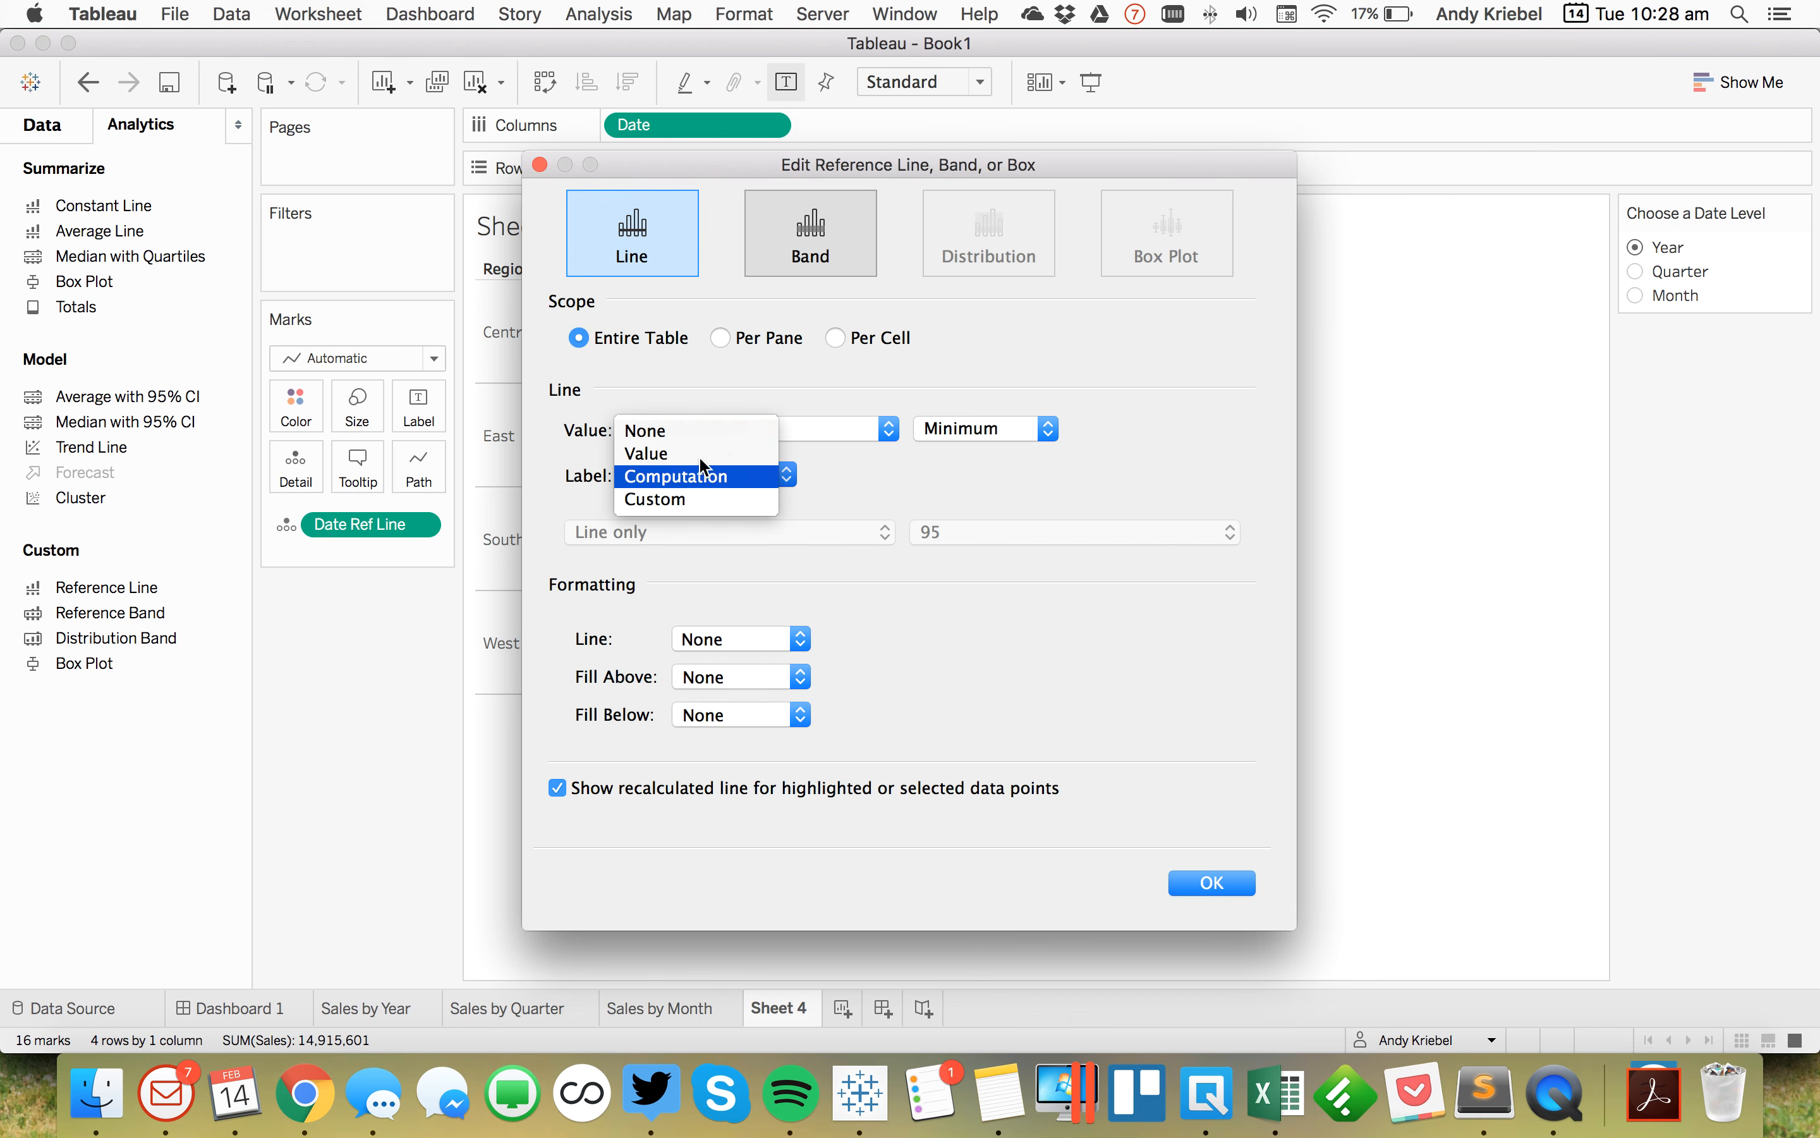
{"action": "left_click", "coordinate": [696, 426]}
{"action": "left_click", "coordinate": [557, 787]}
{"action": "left_click", "coordinate": [1186, 888]}
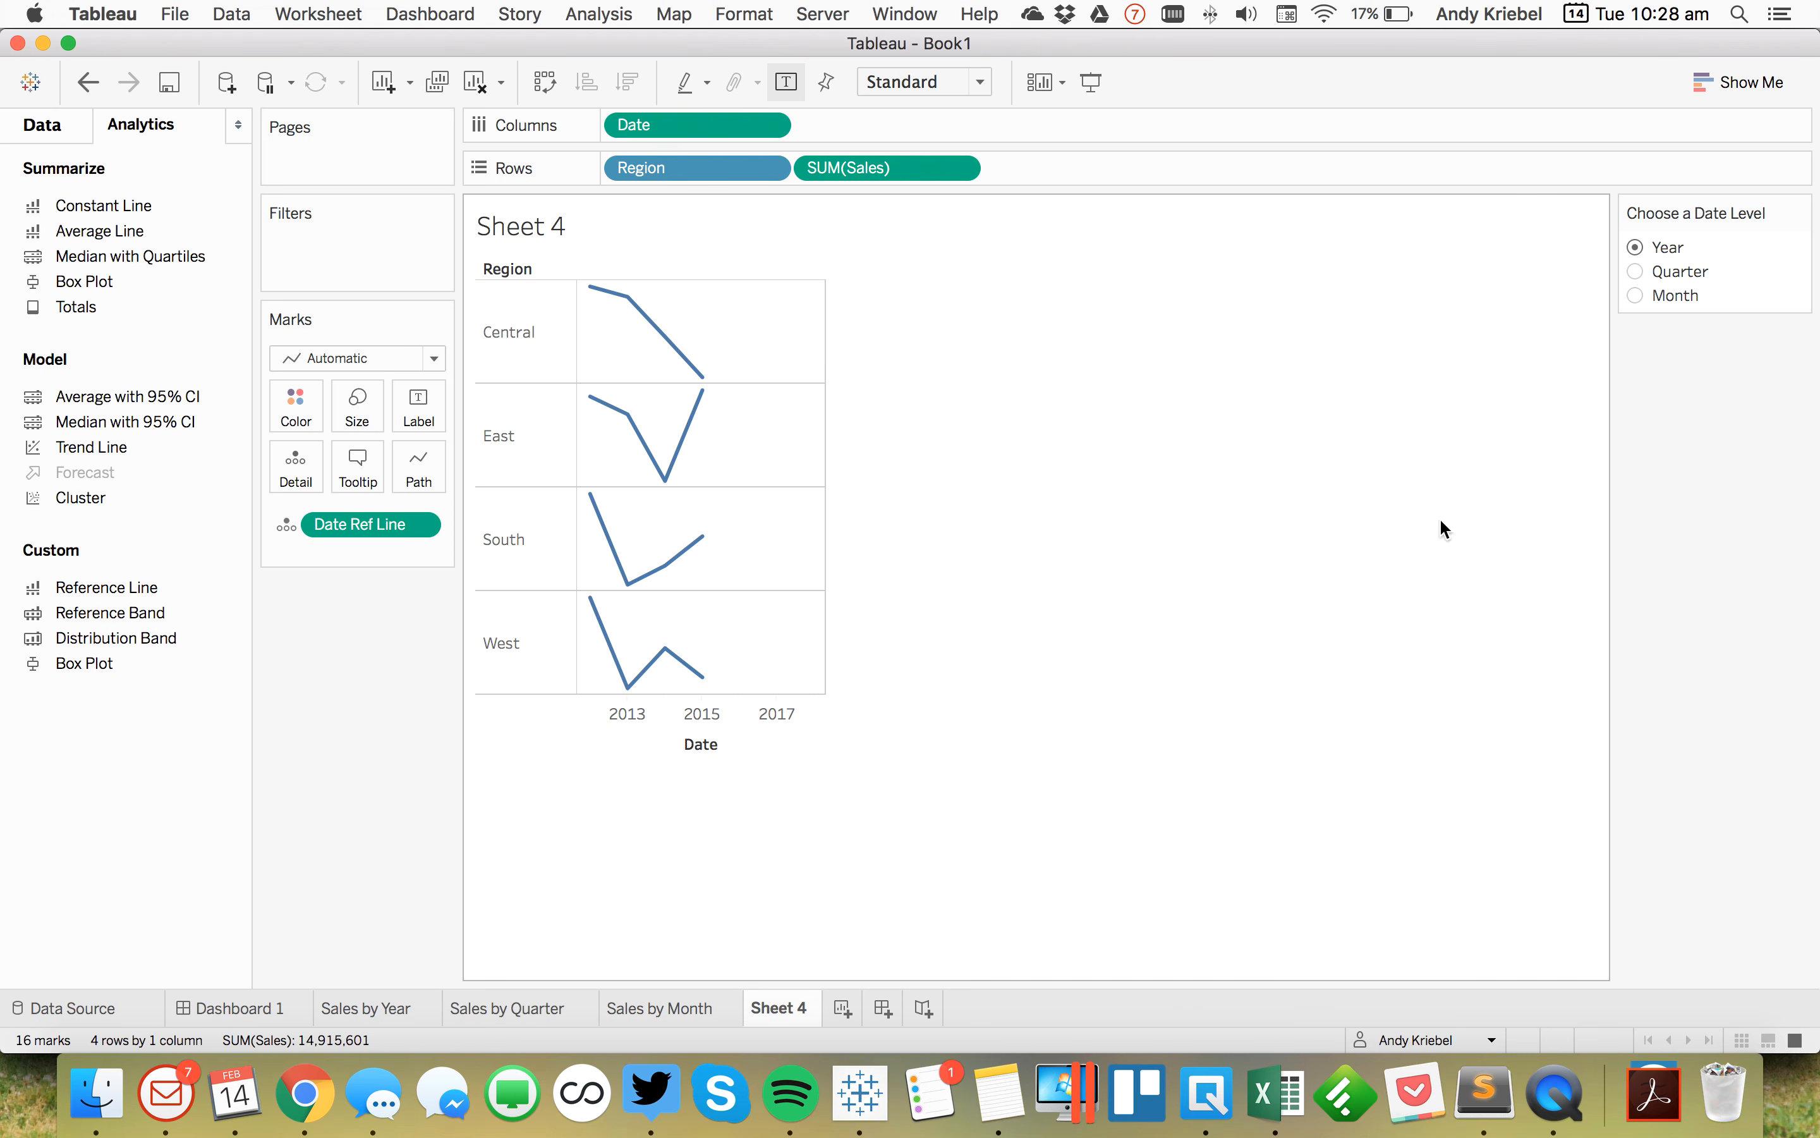
Step: Test the view by switching the date level to Quarter, Month and back to Year
{"action": "left_click", "coordinate": [1635, 272]}
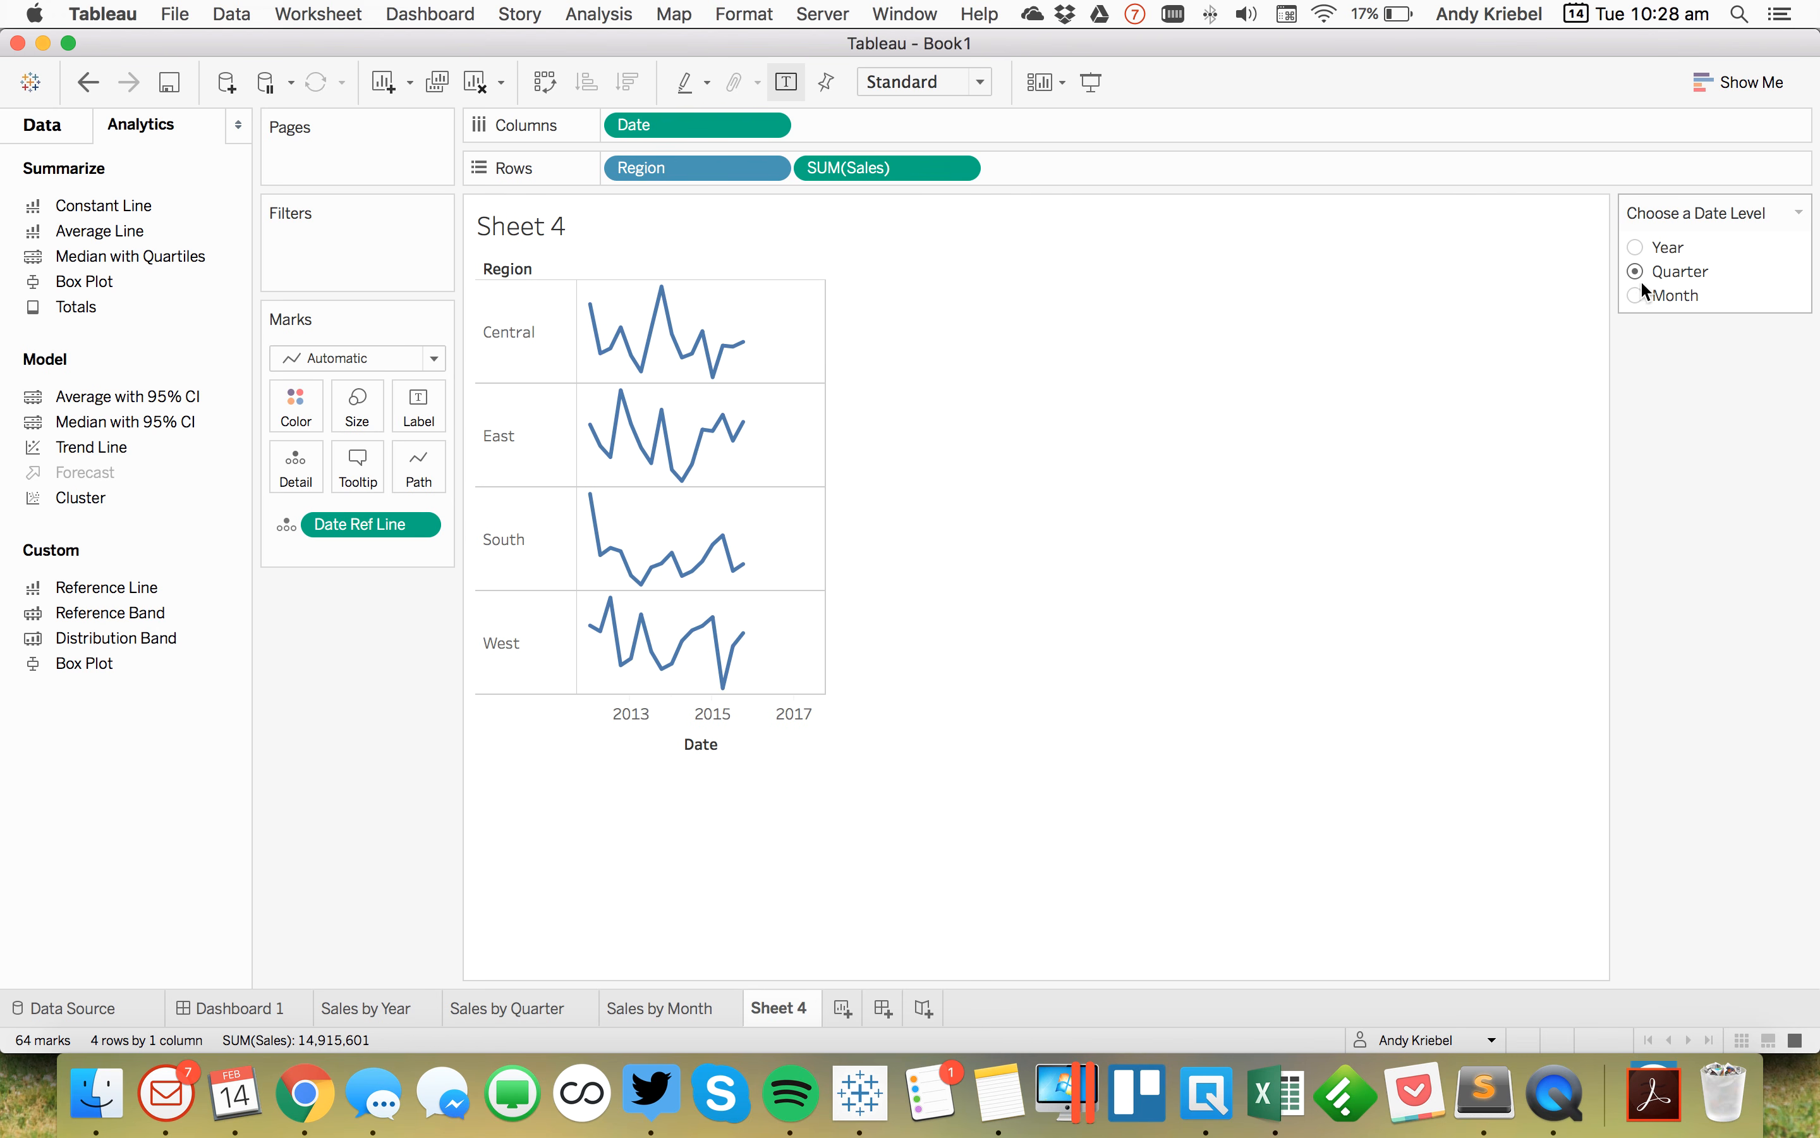
{"action": "left_click", "coordinate": [1638, 295]}
{"action": "left_click", "coordinate": [1635, 246]}
Step: Show mark labels at line ends only, labelling the end of each line but not its start
{"action": "left_click", "coordinate": [420, 406]}
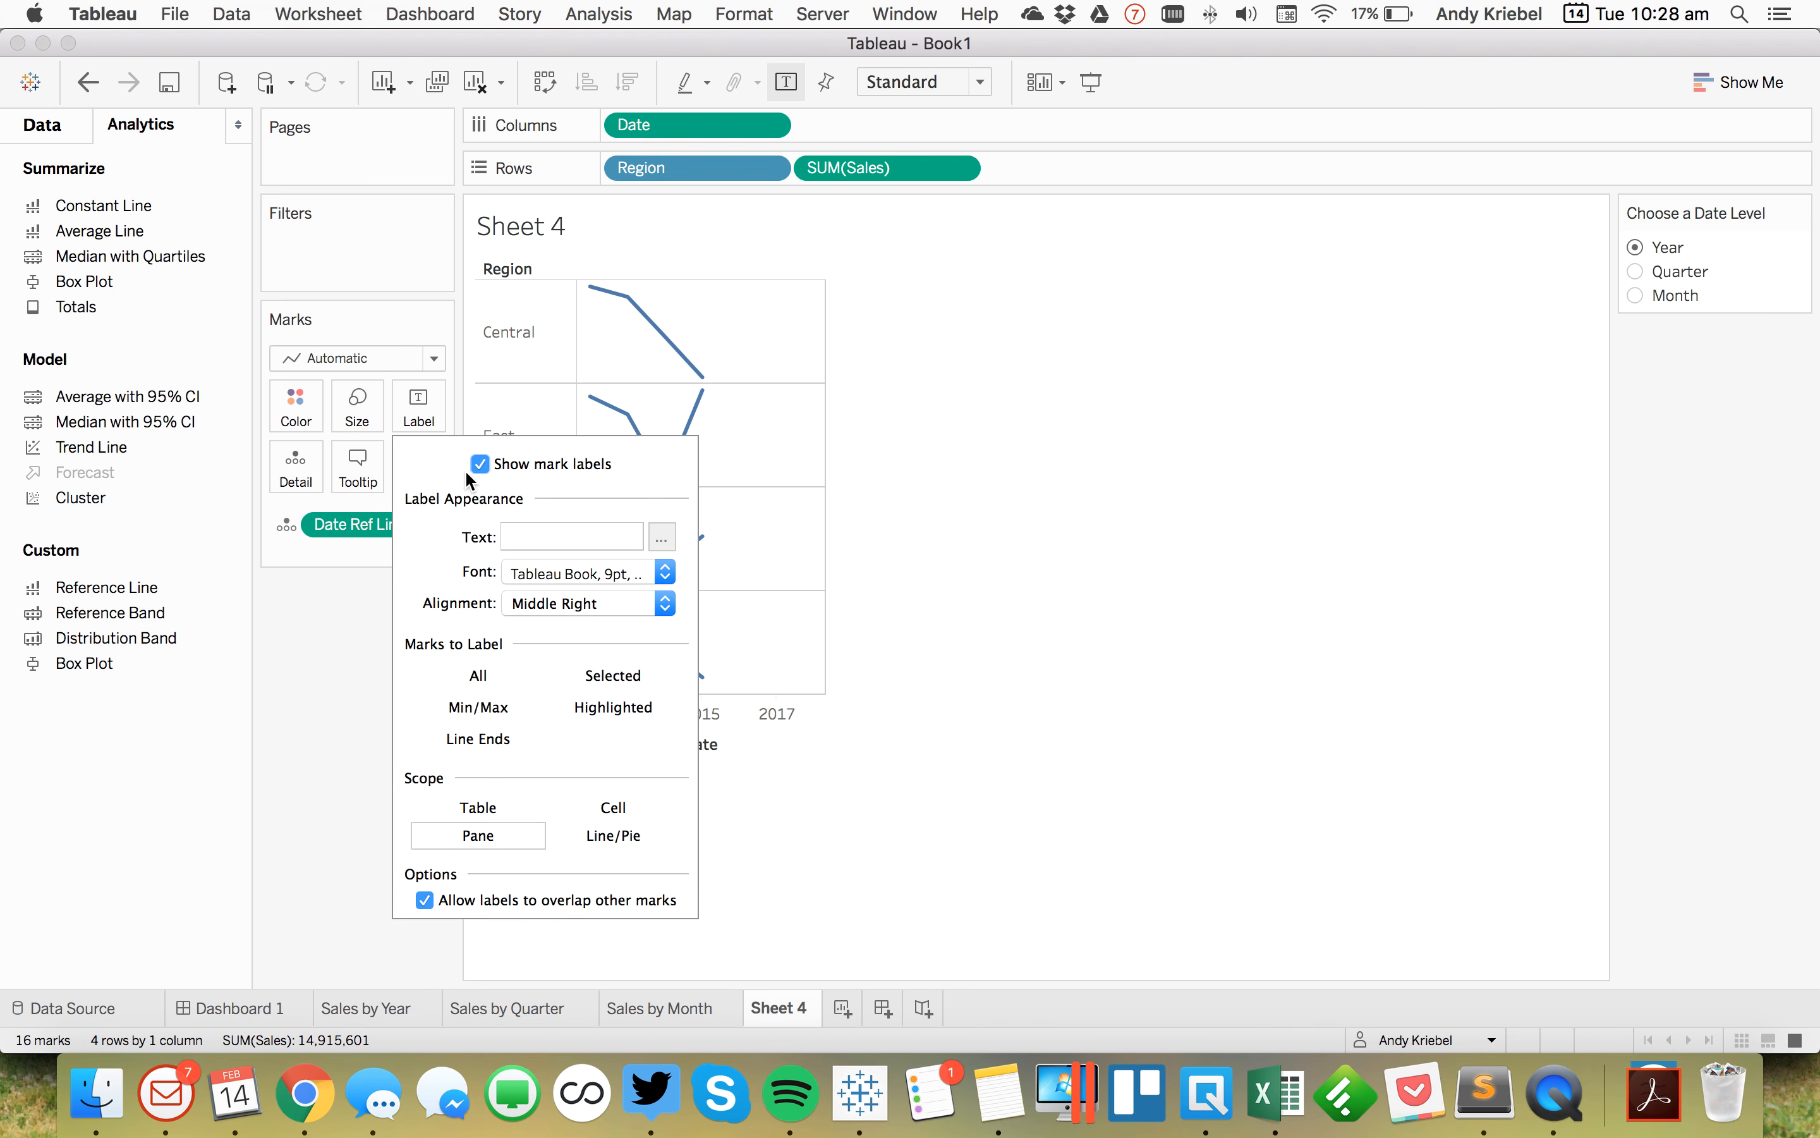
{"action": "left_click", "coordinate": [473, 738]}
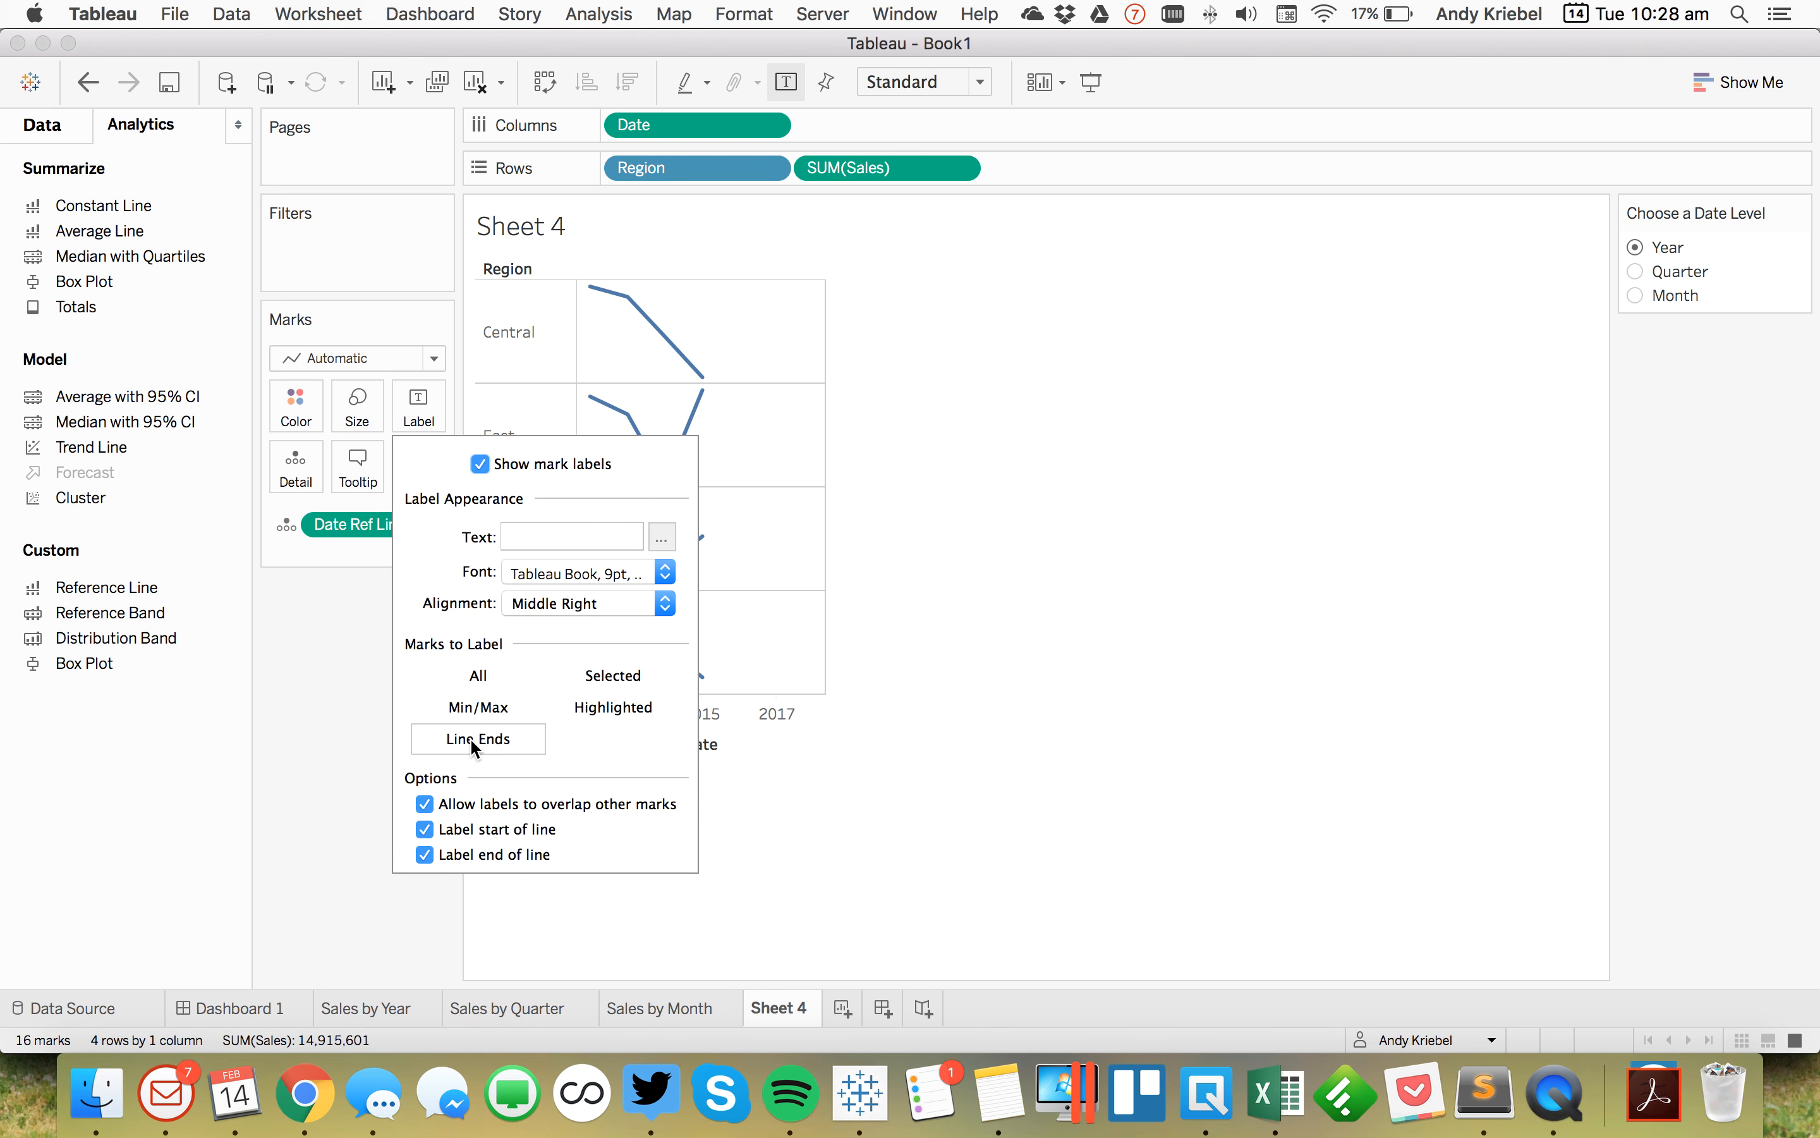
{"action": "left_click", "coordinate": [424, 829]}
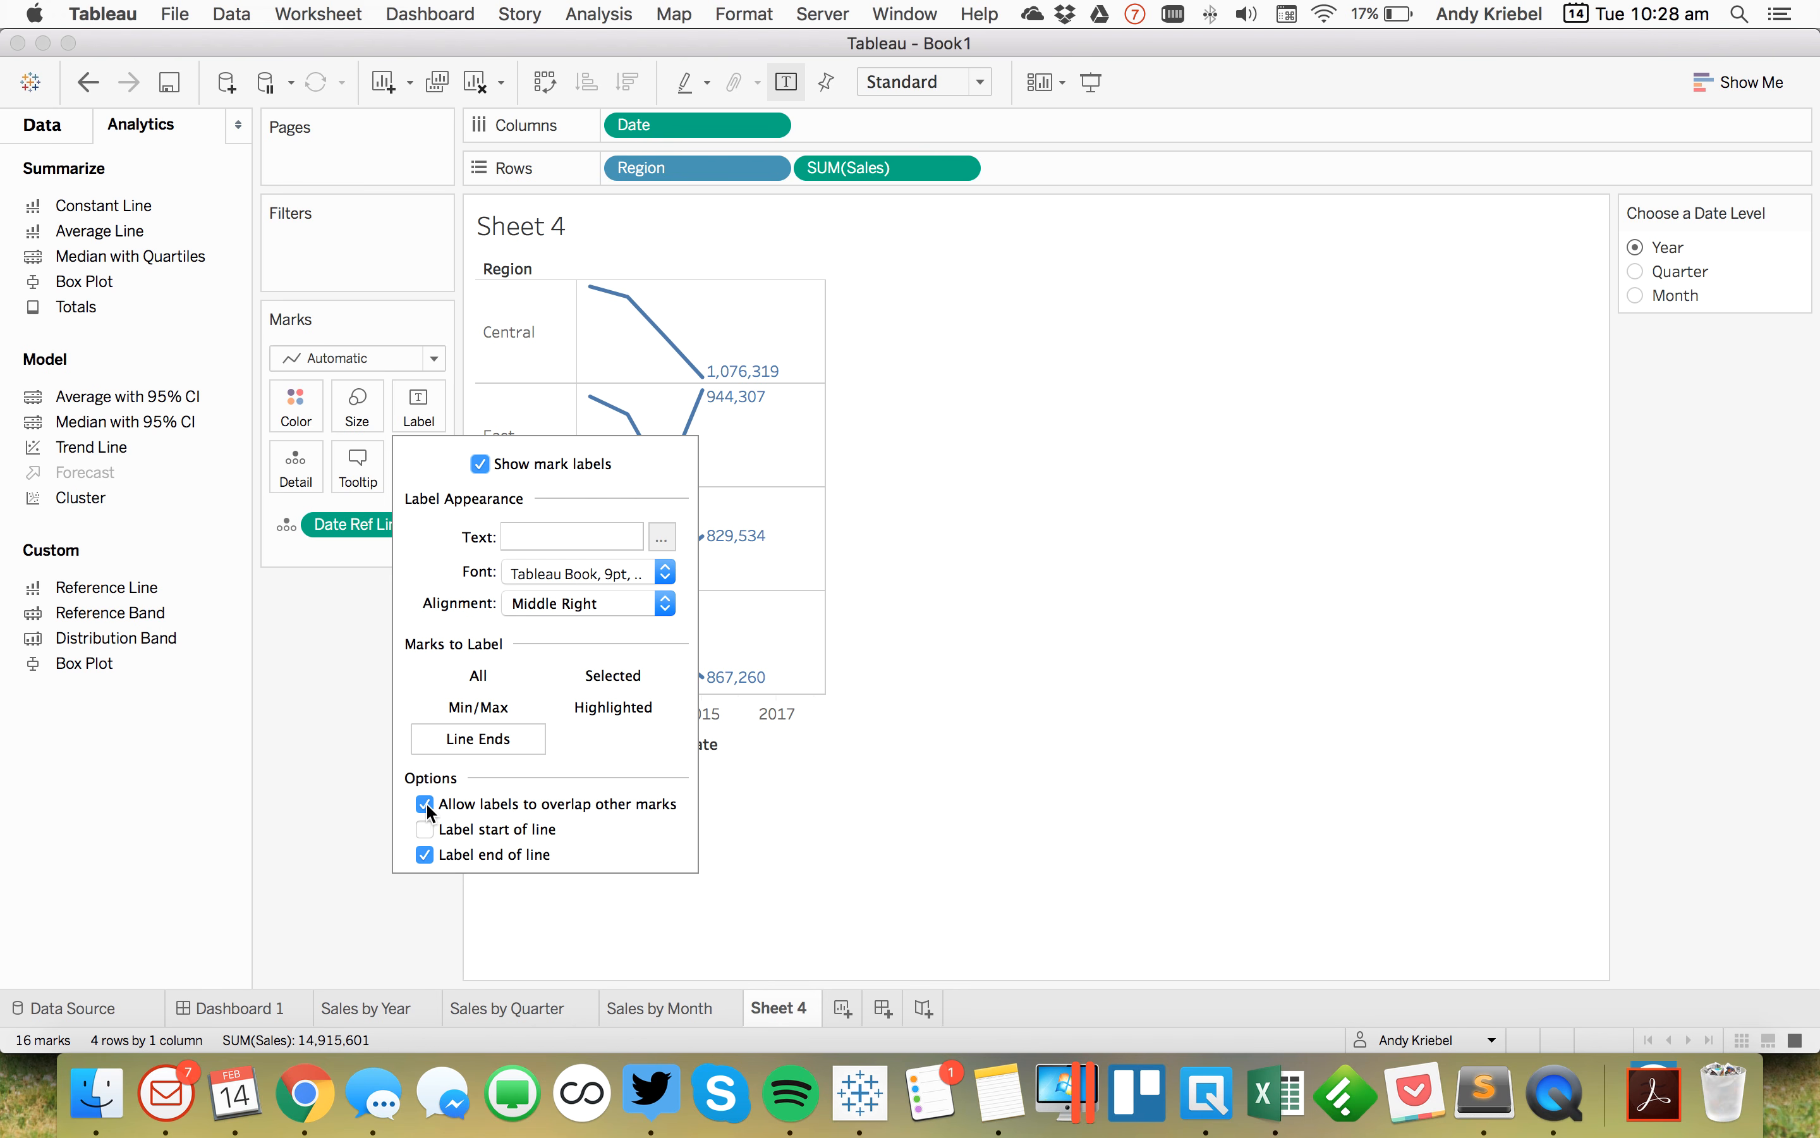
{"action": "left_click", "coordinate": [298, 757]}
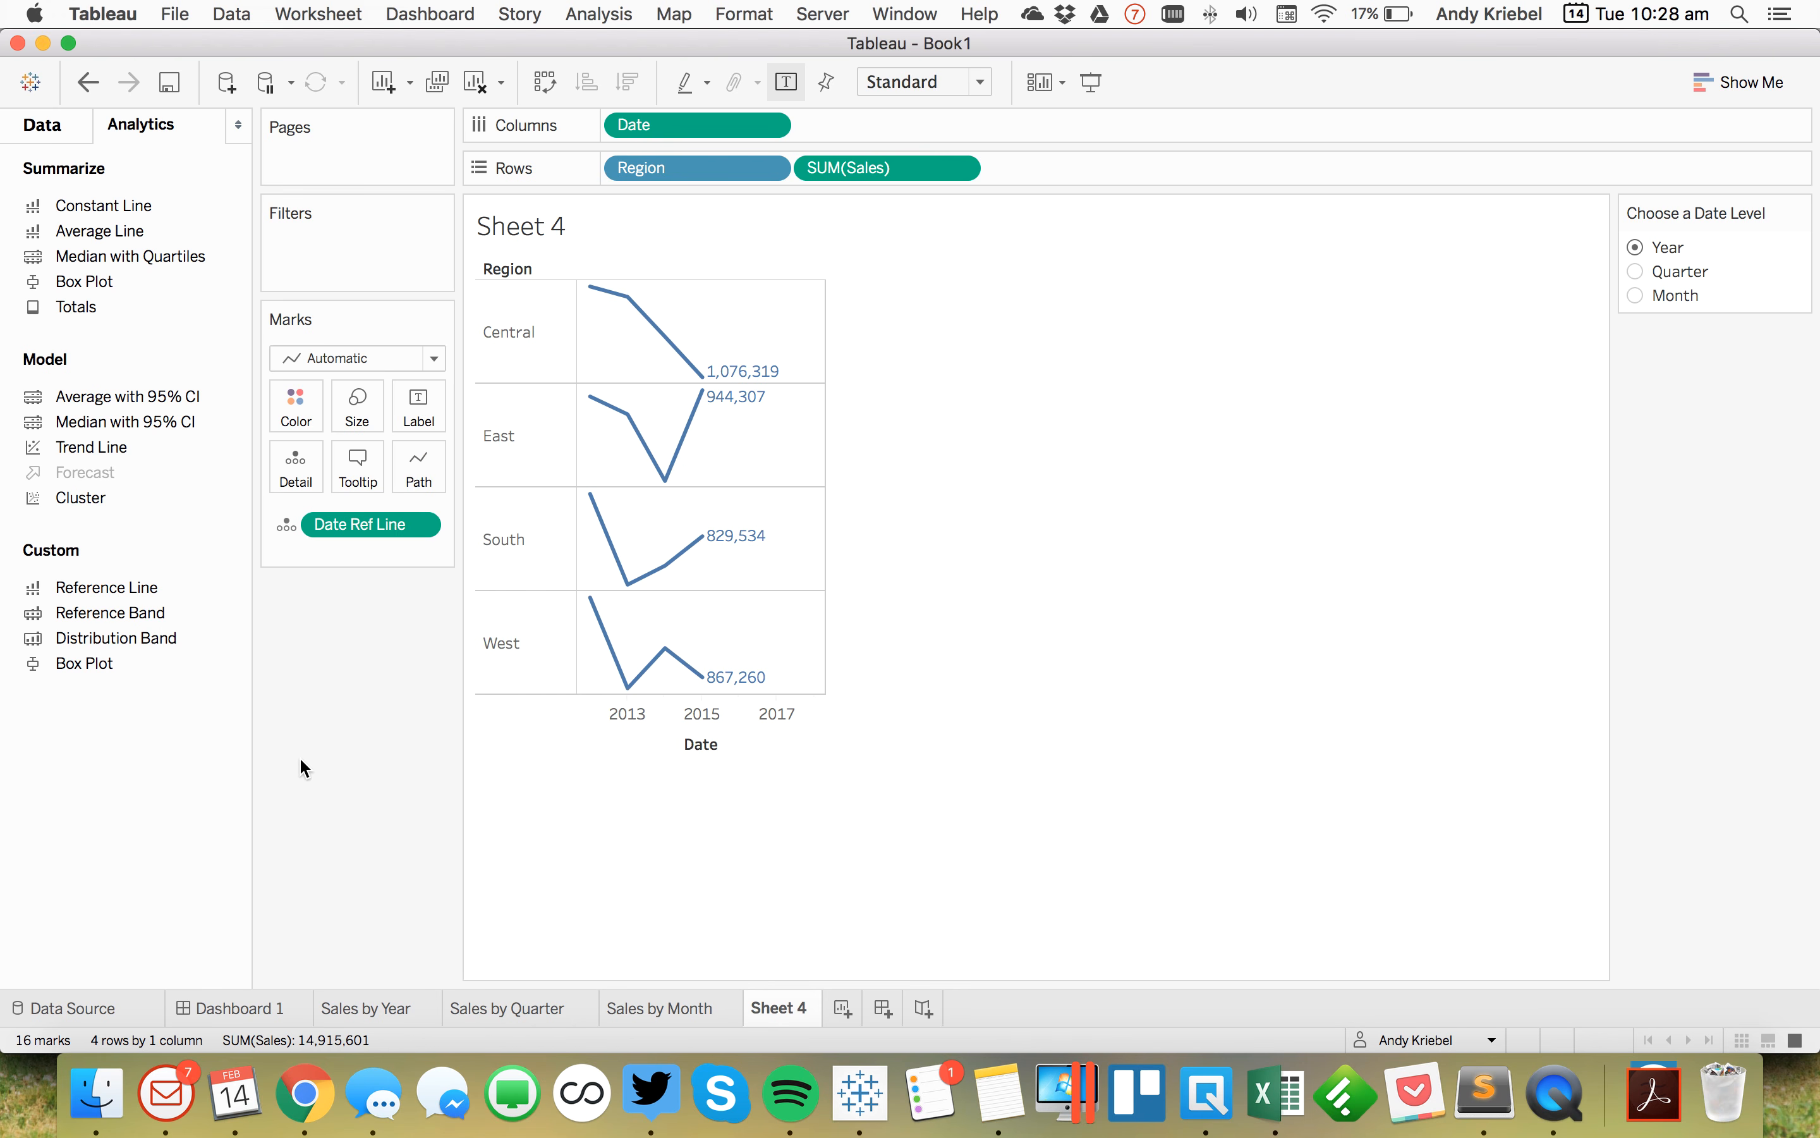
Step: Try switching the Date field on Columns to the Day level
{"action": "left_click", "coordinate": [43, 130]}
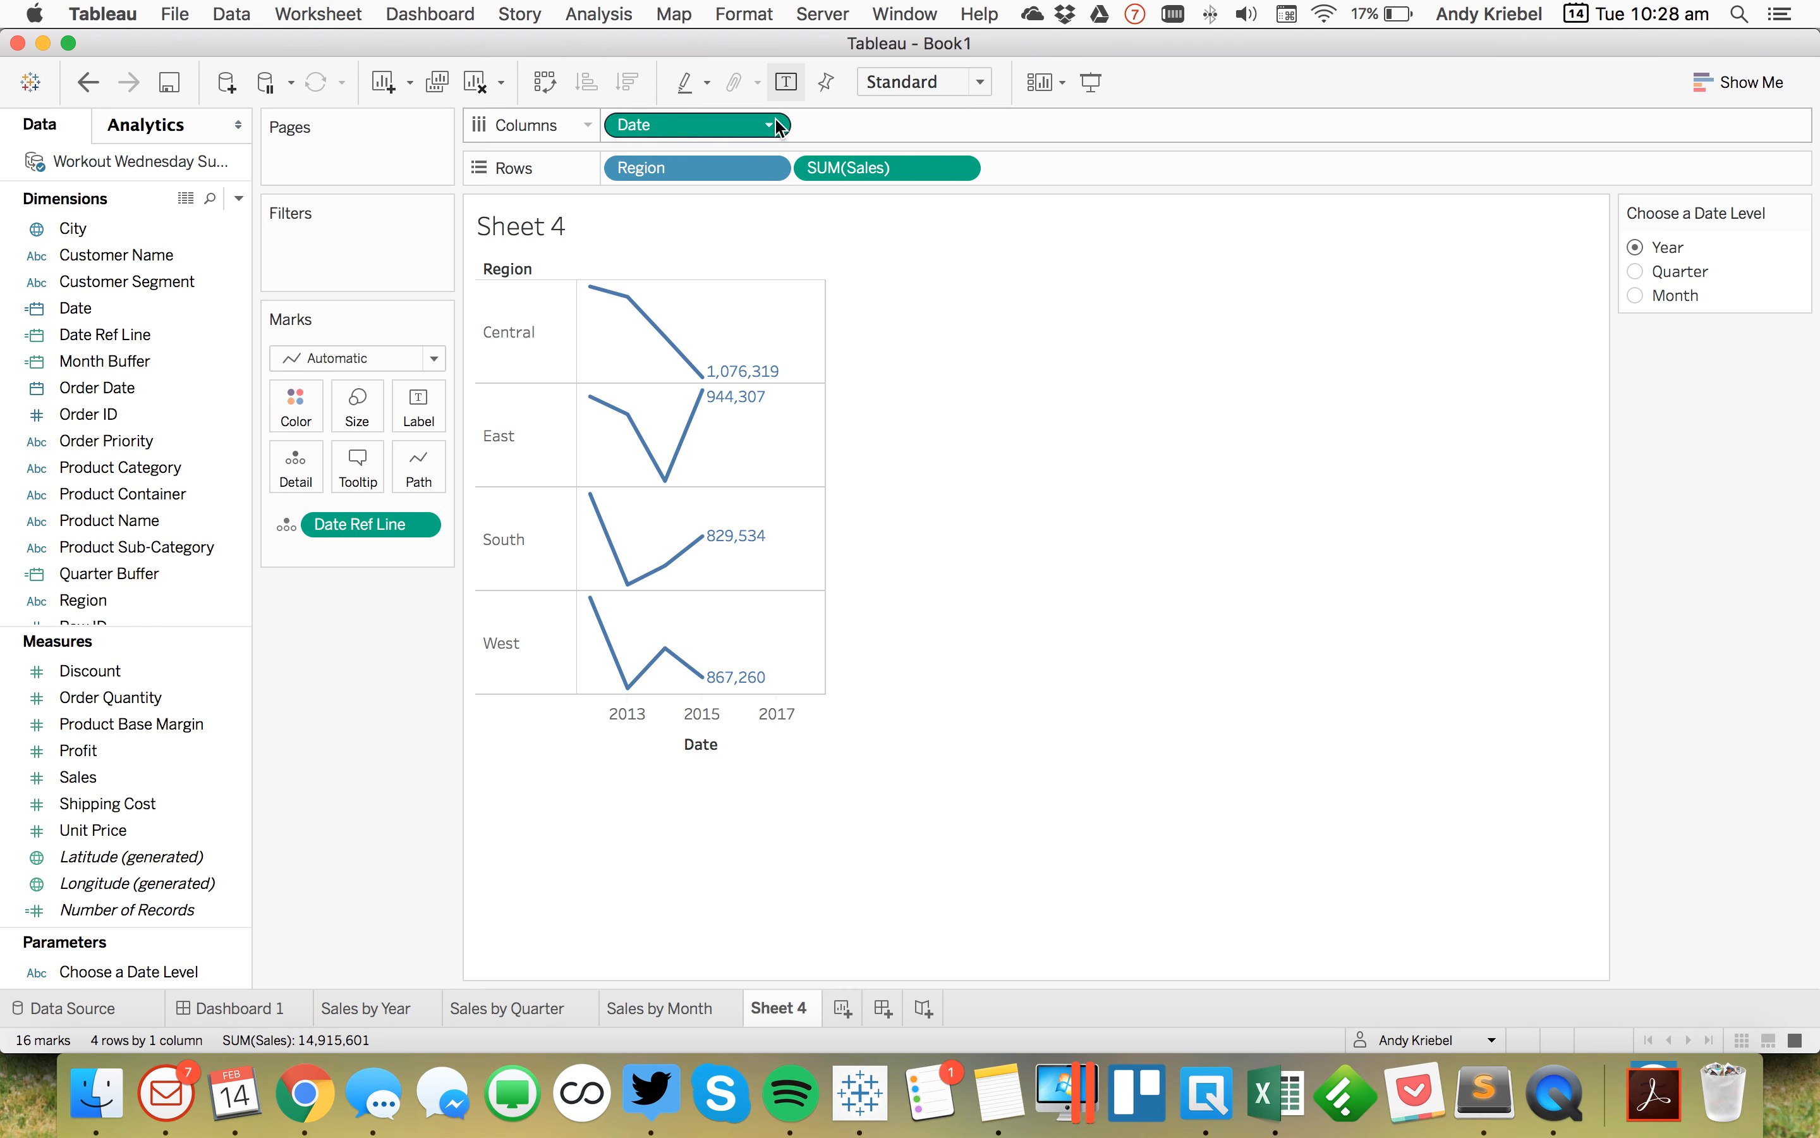
{"action": "left_click", "coordinate": [424, 407]}
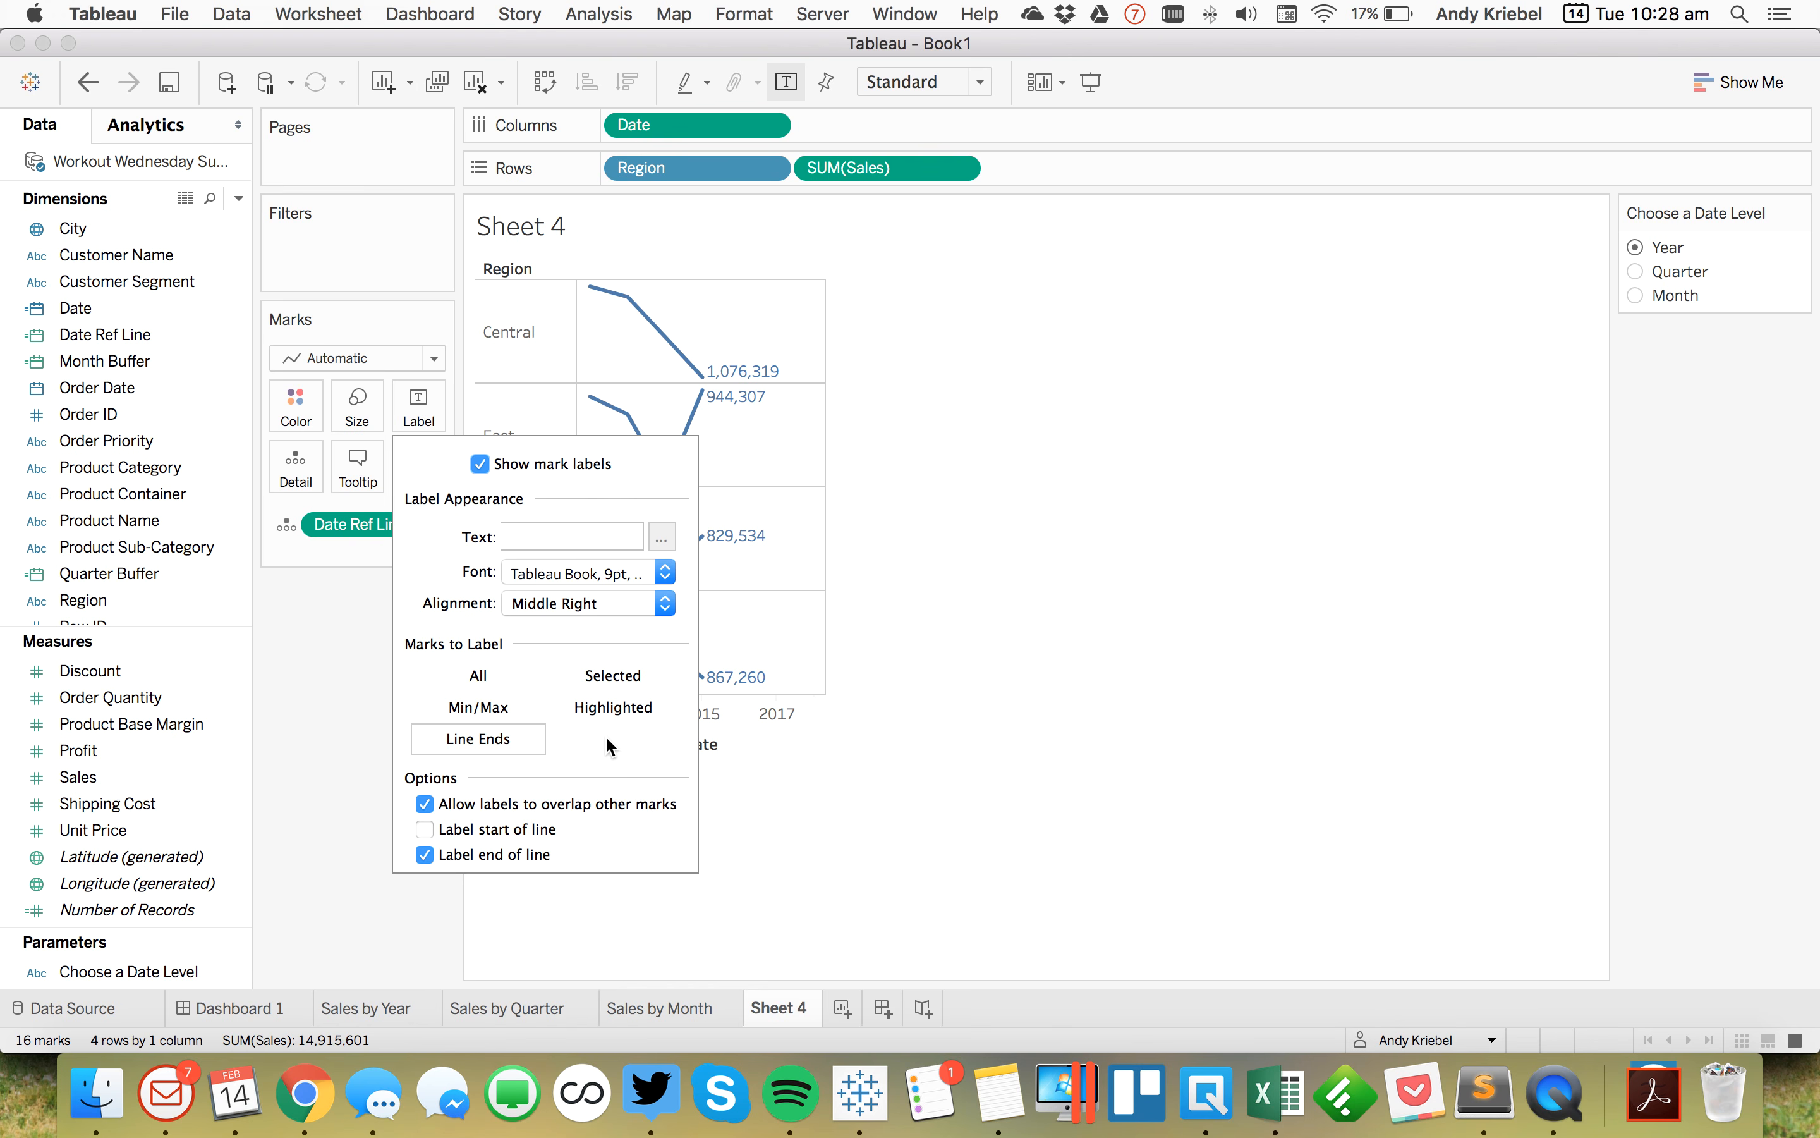
{"action": "left_click", "coordinate": [320, 690]}
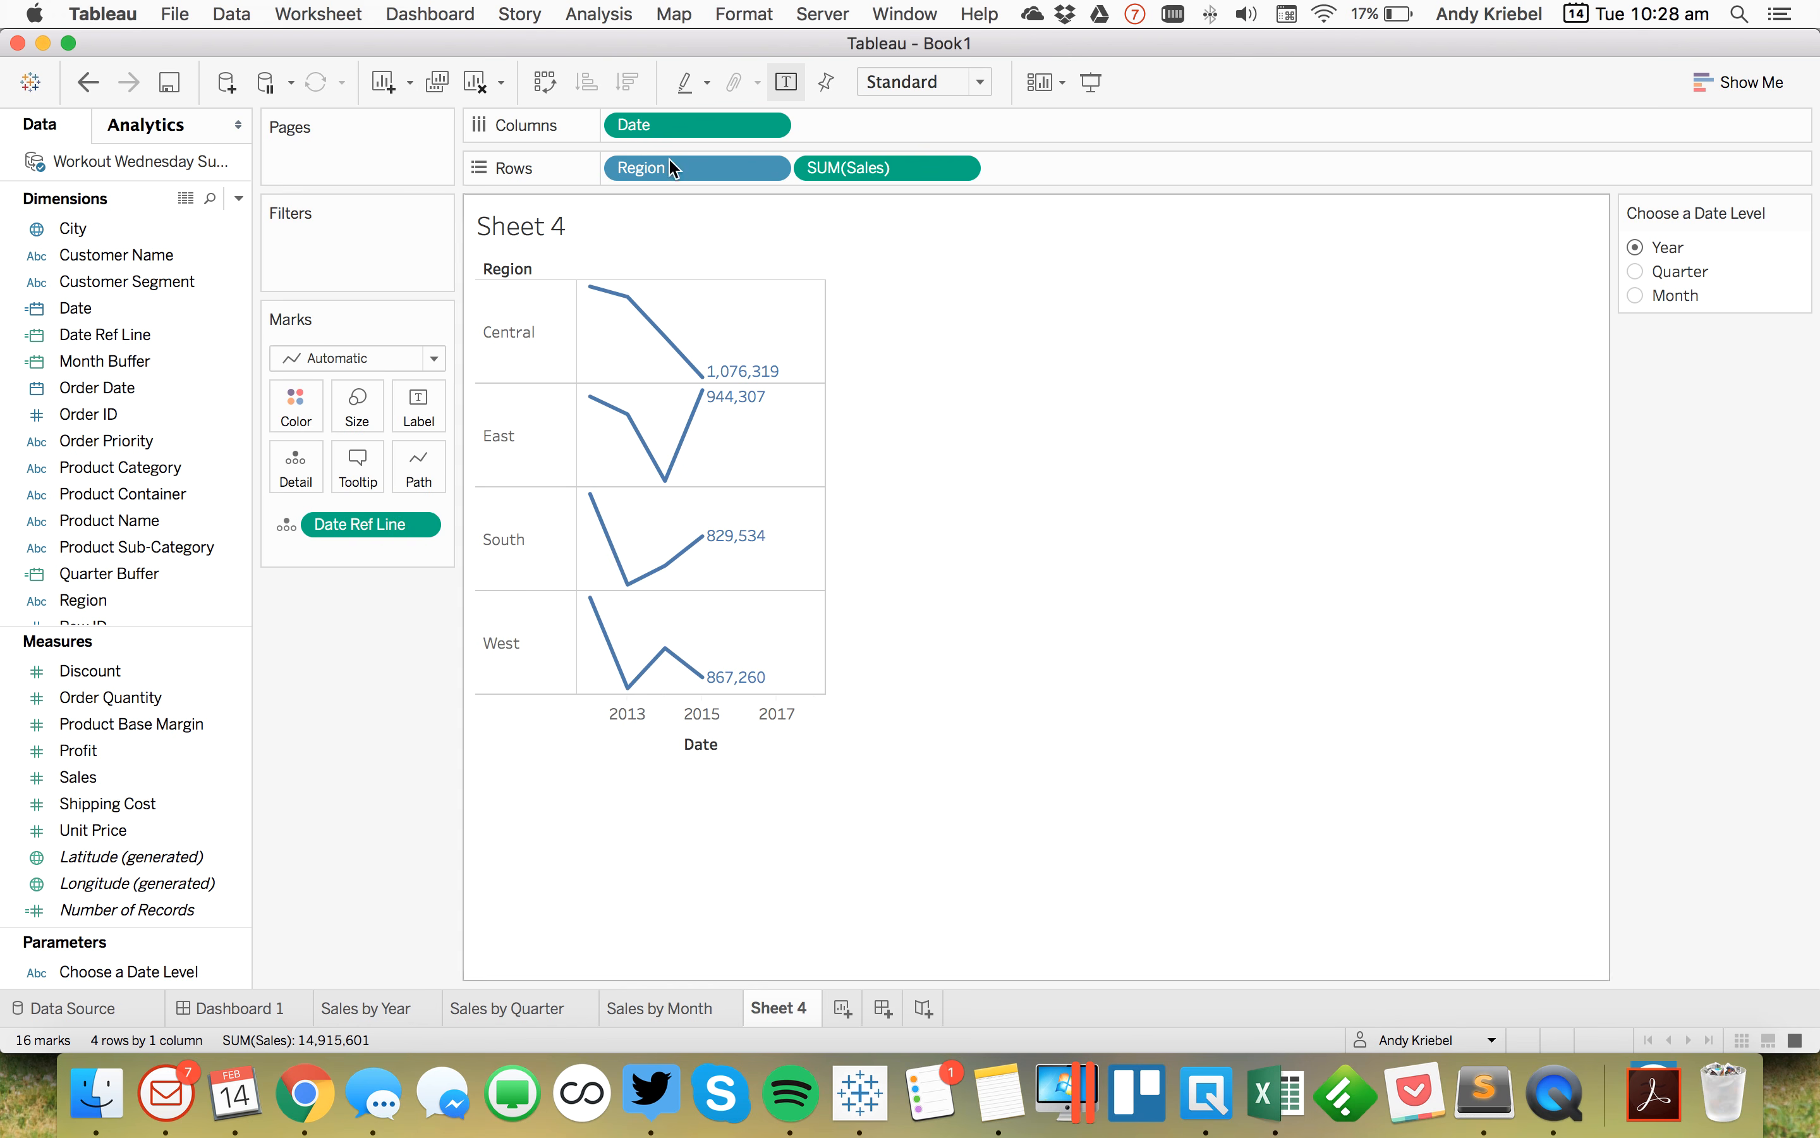
{"action": "left_click", "coordinate": [768, 126]}
{"action": "left_click", "coordinate": [785, 599]}
{"action": "left_click", "coordinate": [325, 650]}
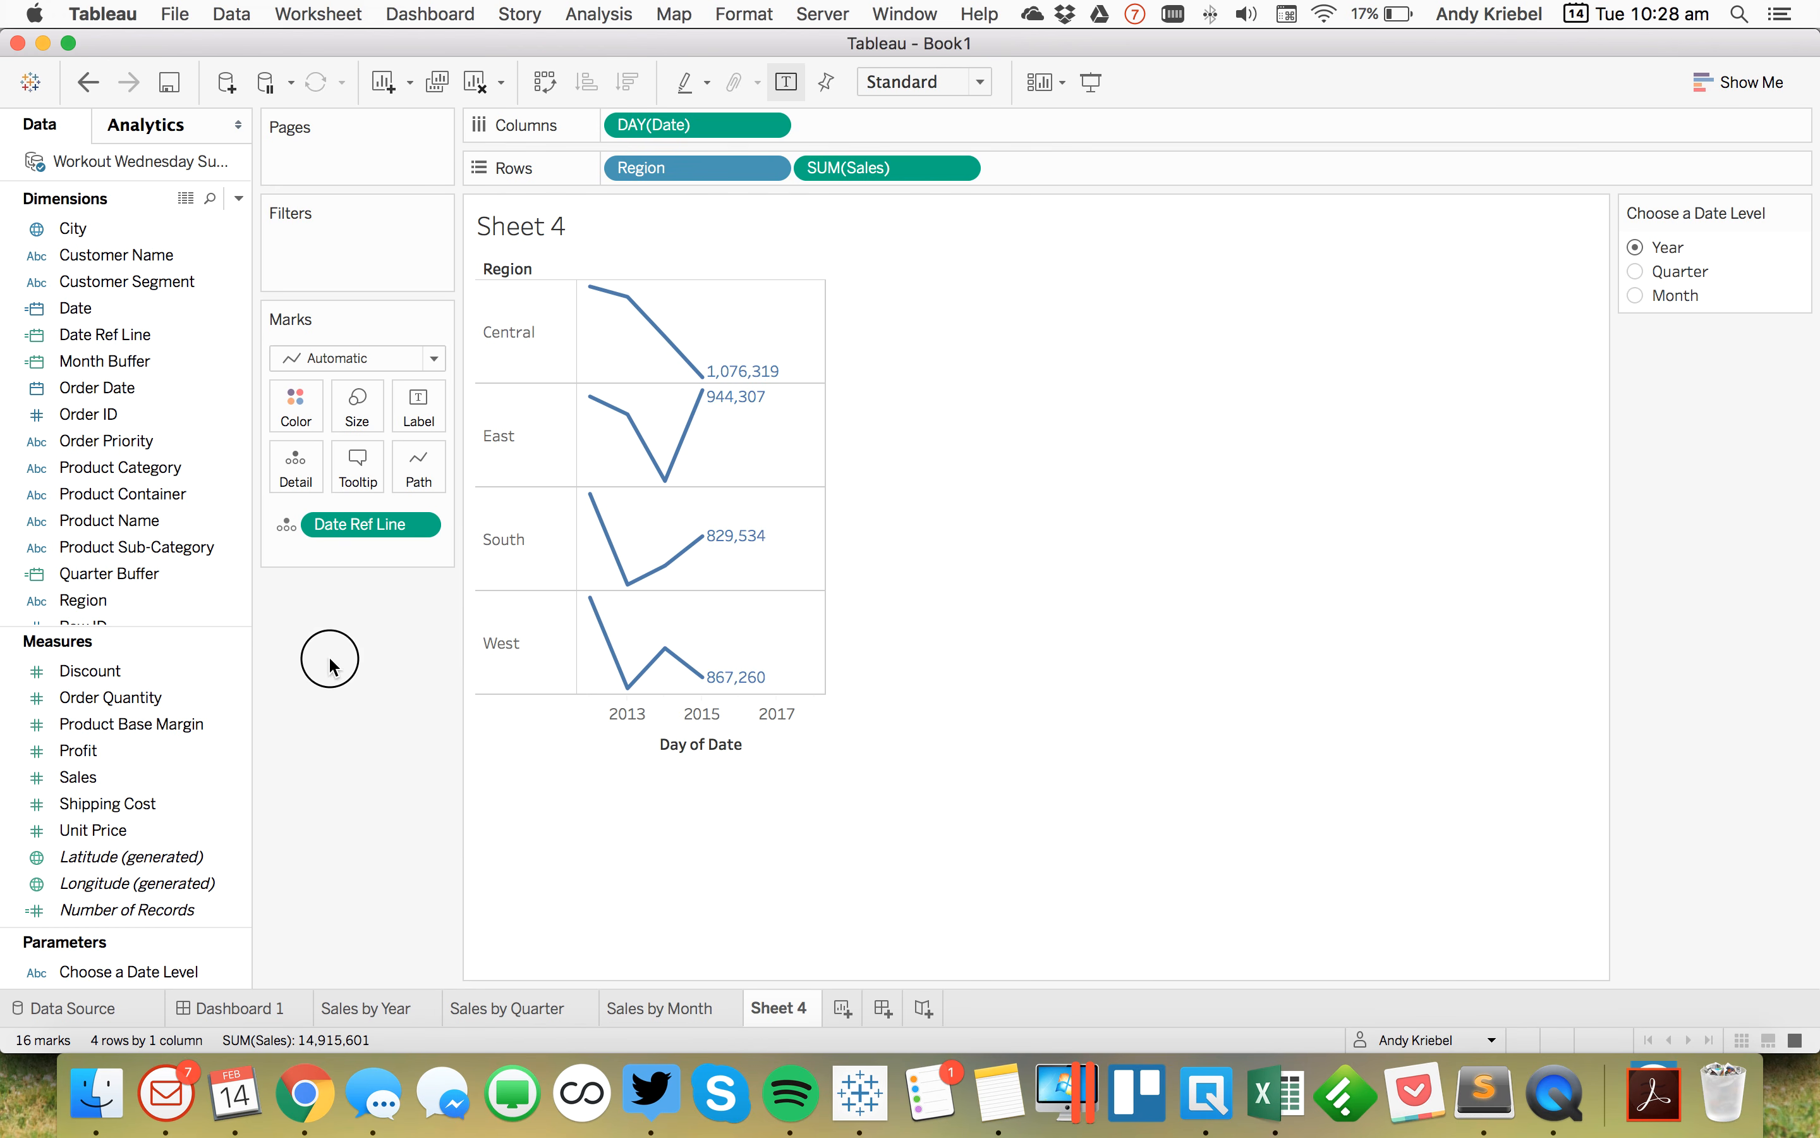
Step: Try the Date field at the Year level, then return it to Exact Date
{"action": "left_click", "coordinate": [770, 127]}
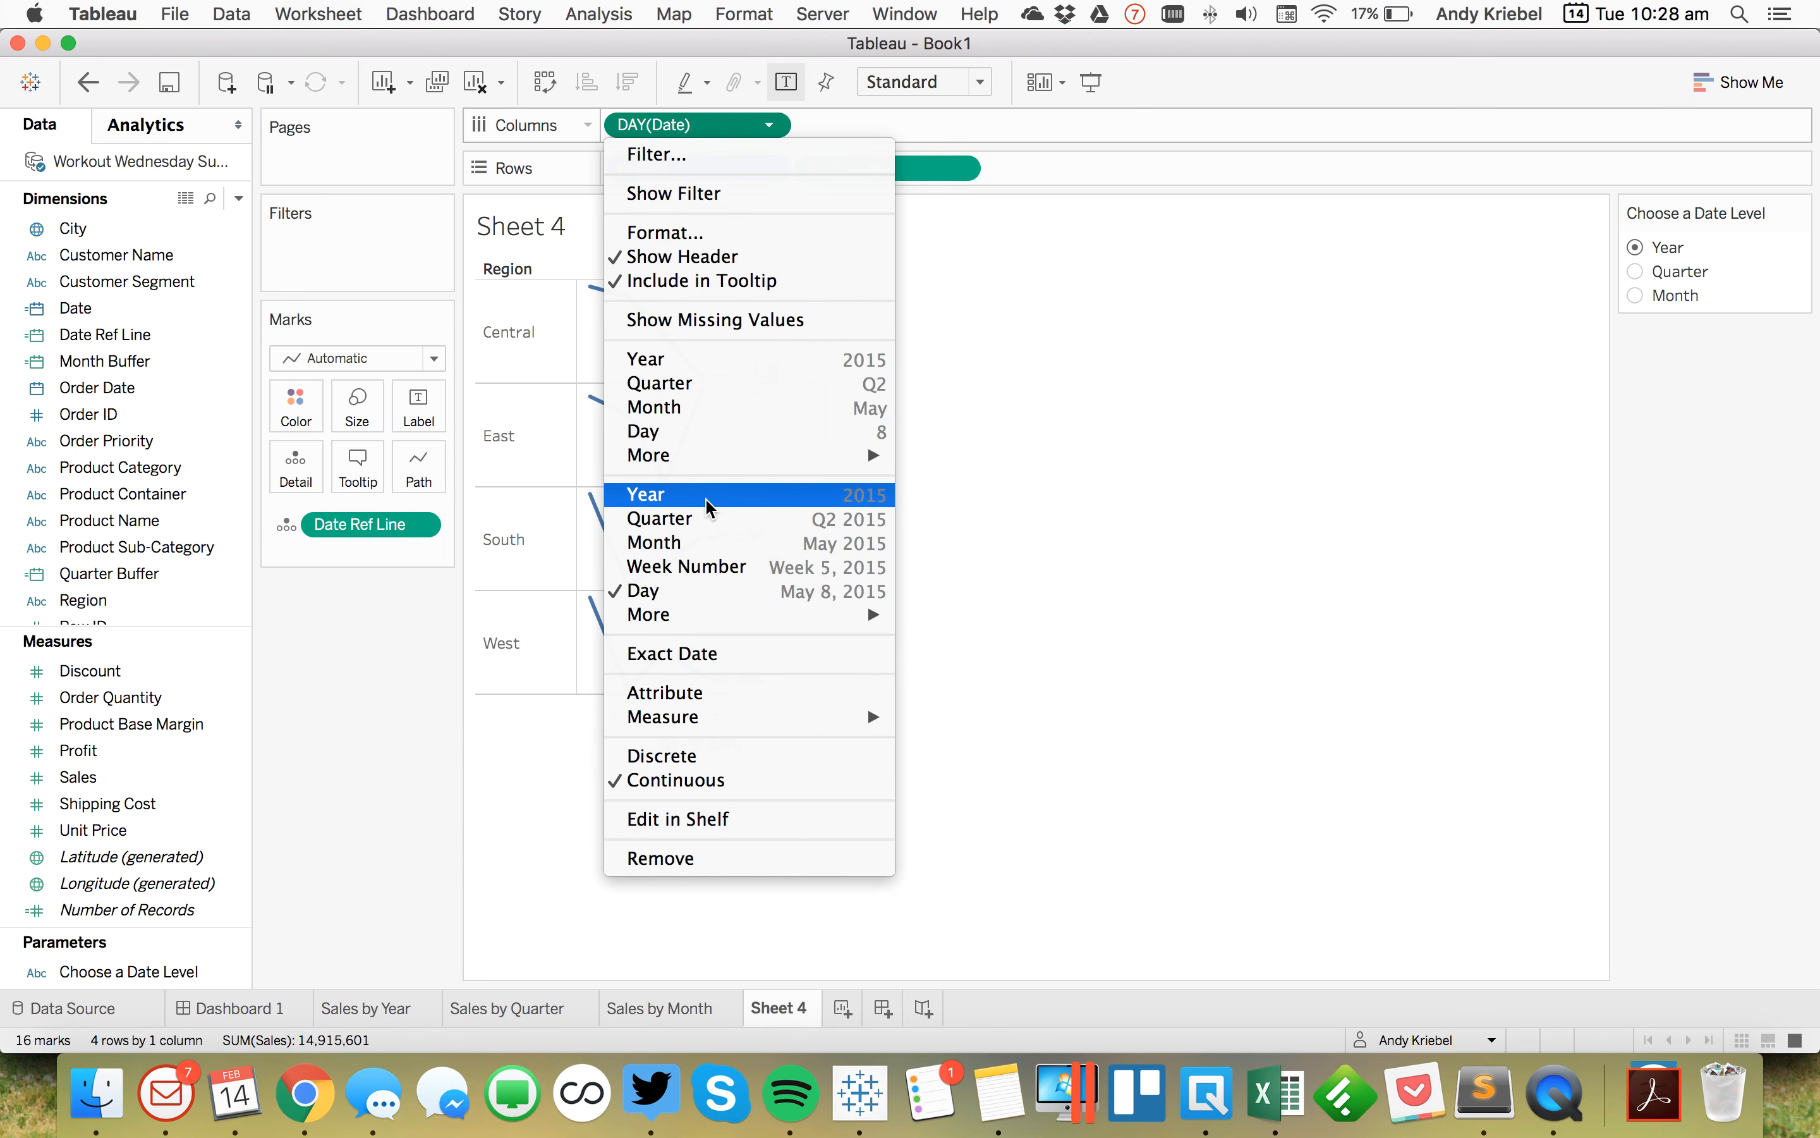
{"action": "left_click", "coordinate": [654, 494]}
{"action": "left_click", "coordinate": [415, 387]}
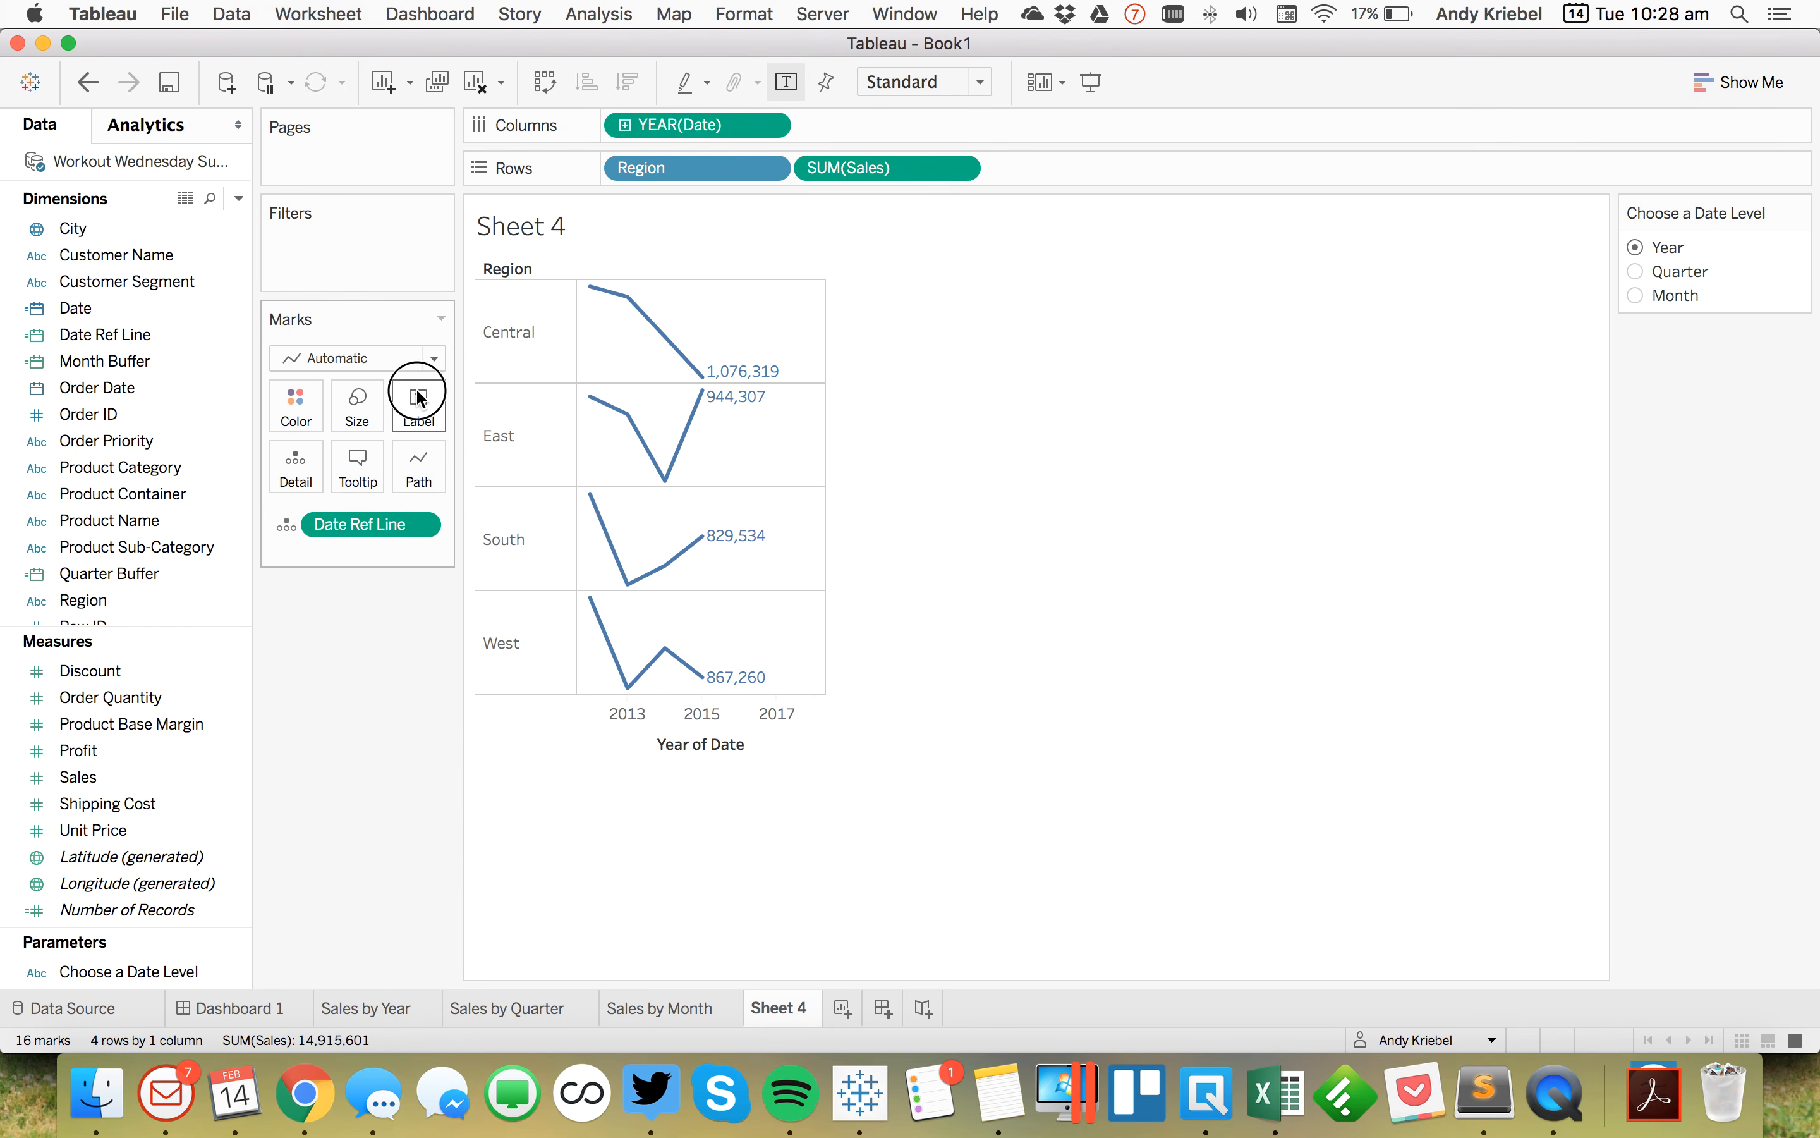
{"action": "left_click", "coordinate": [345, 697]}
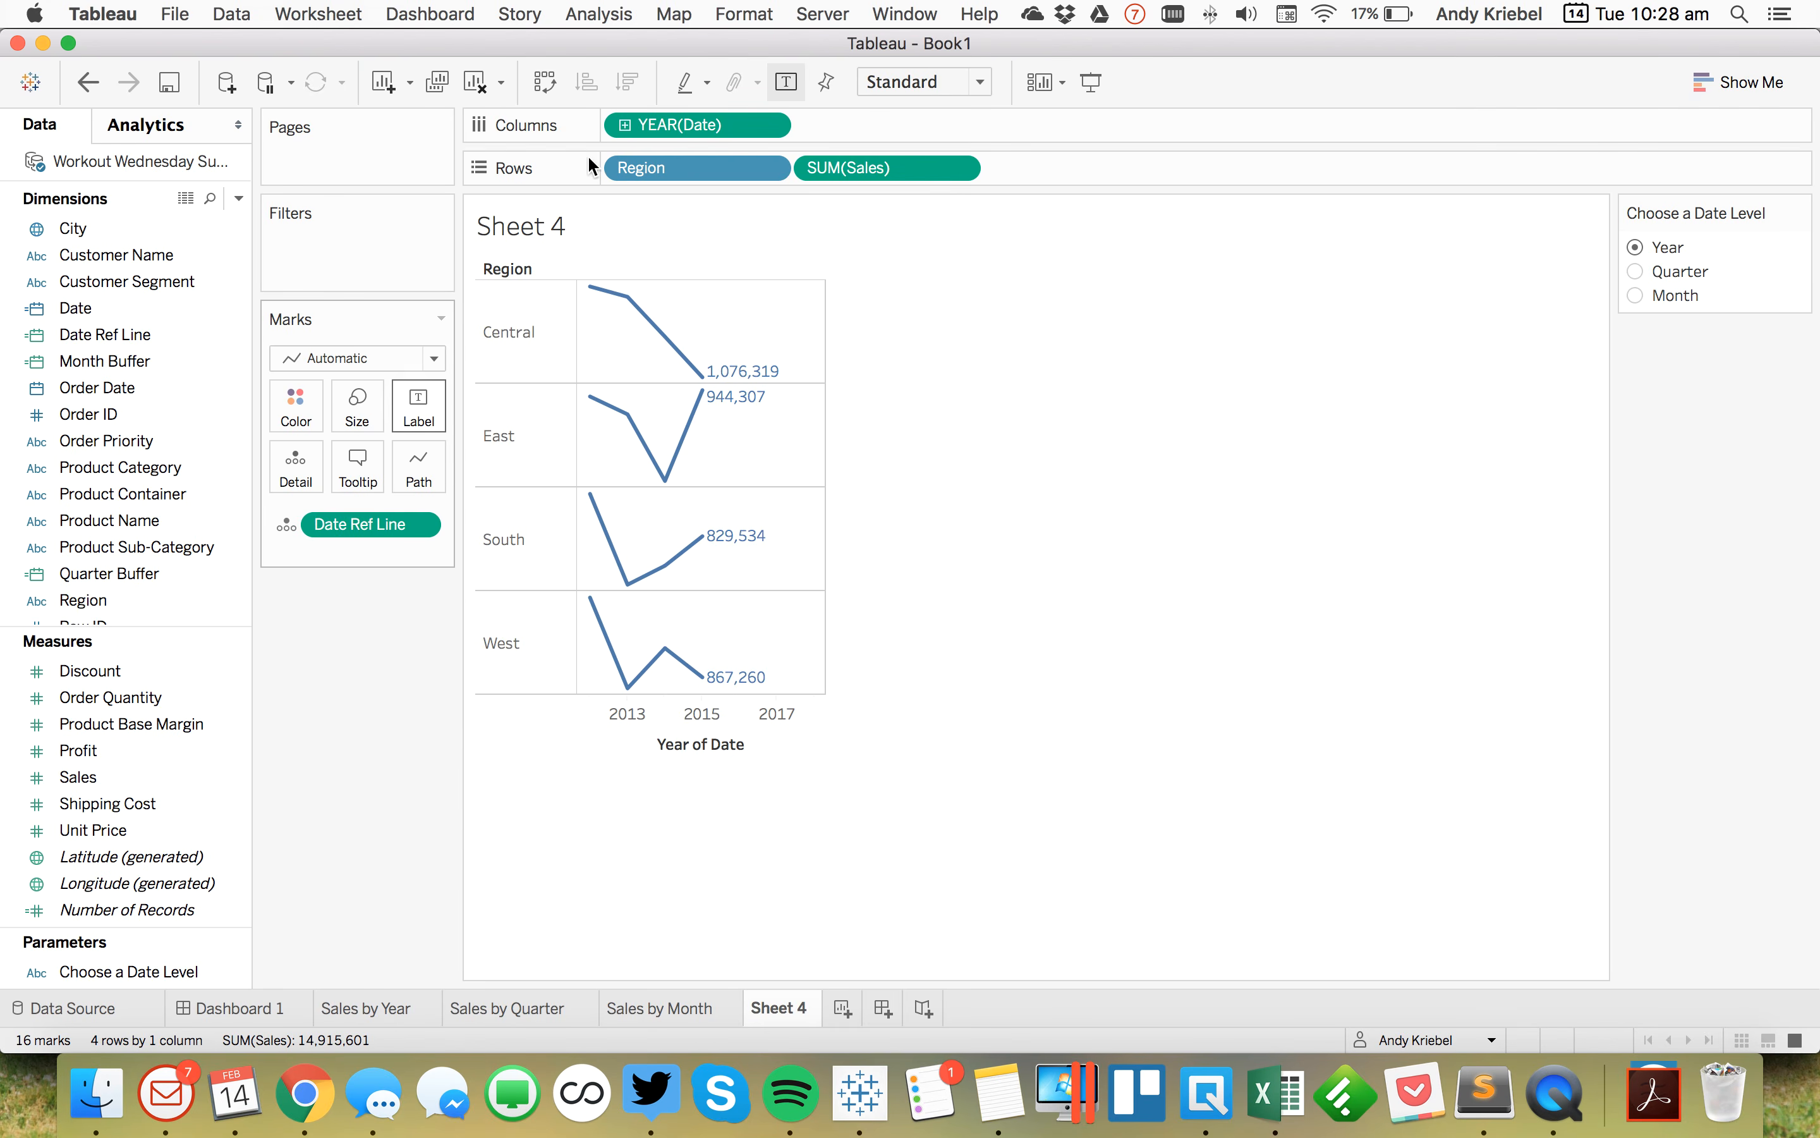
{"action": "left_click", "coordinate": [769, 125]}
{"action": "mouse_move", "coordinate": [713, 726]}
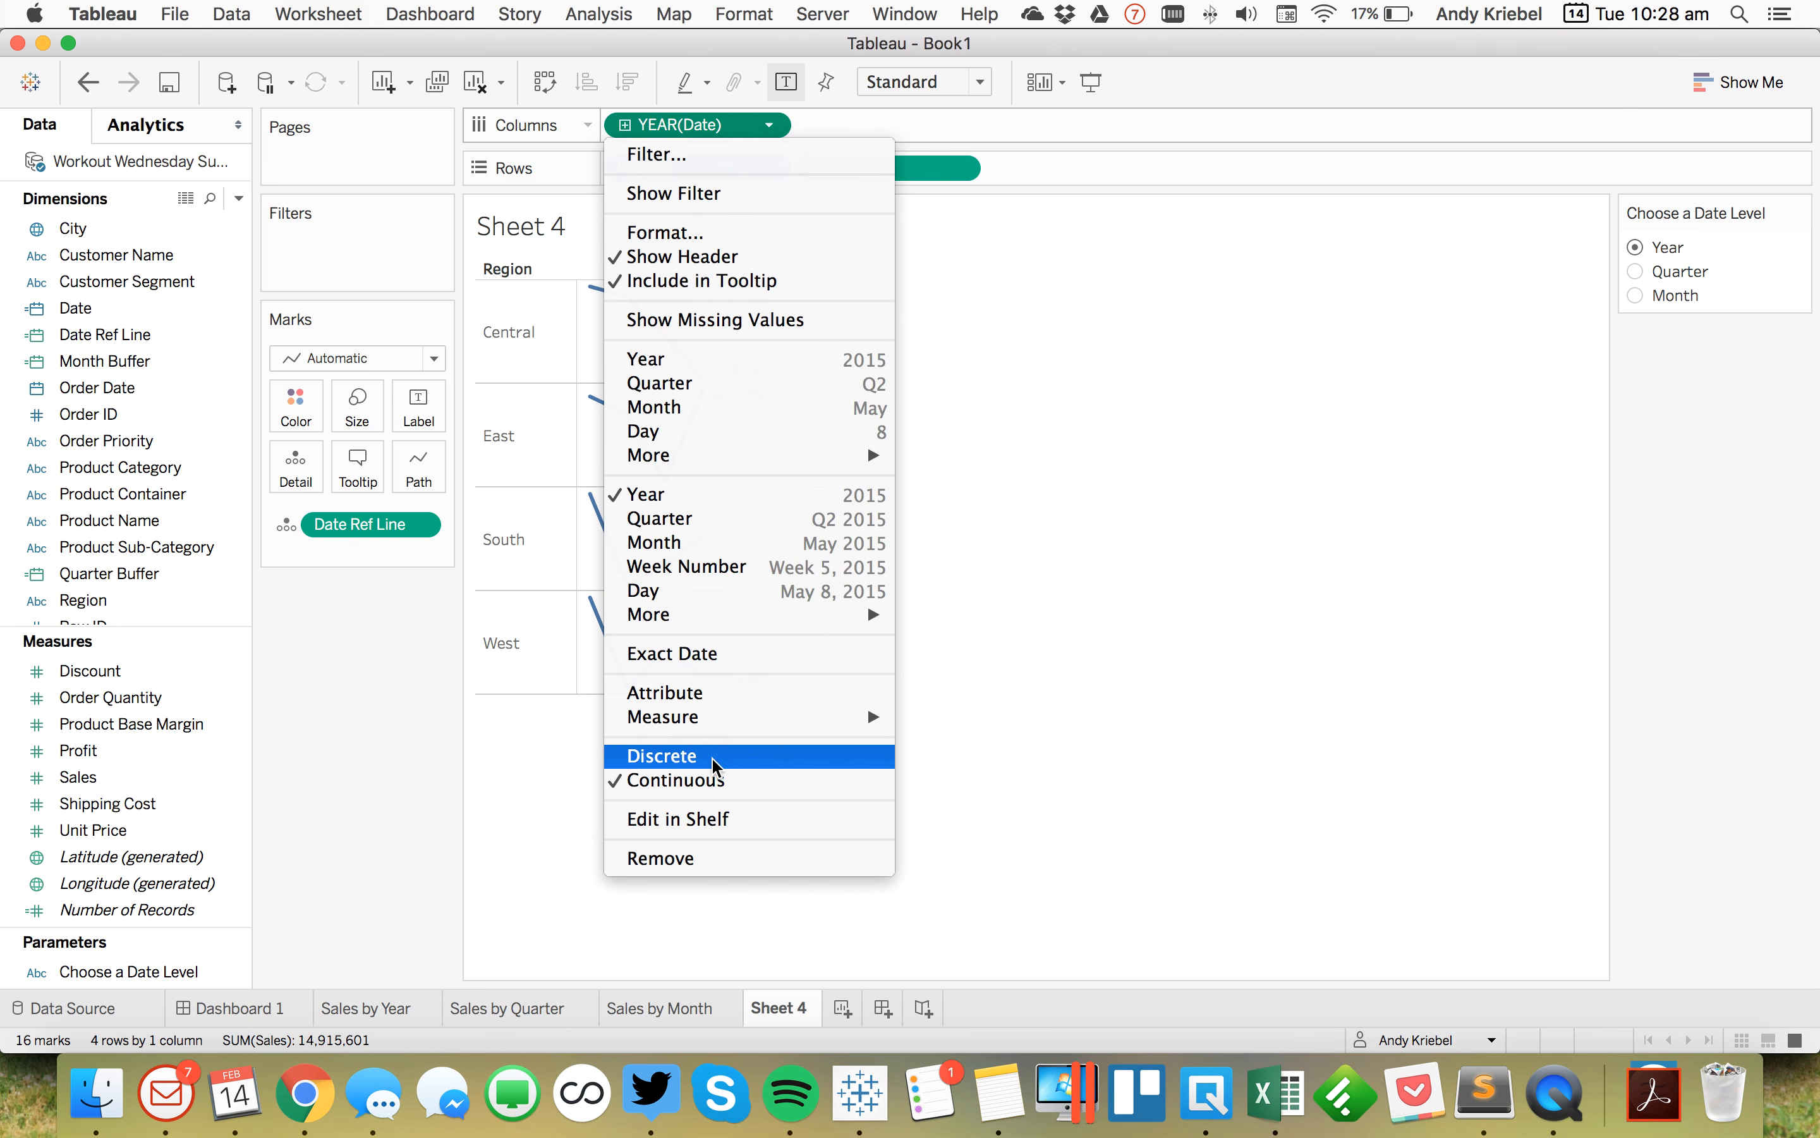
{"action": "left_click", "coordinate": [704, 656]}
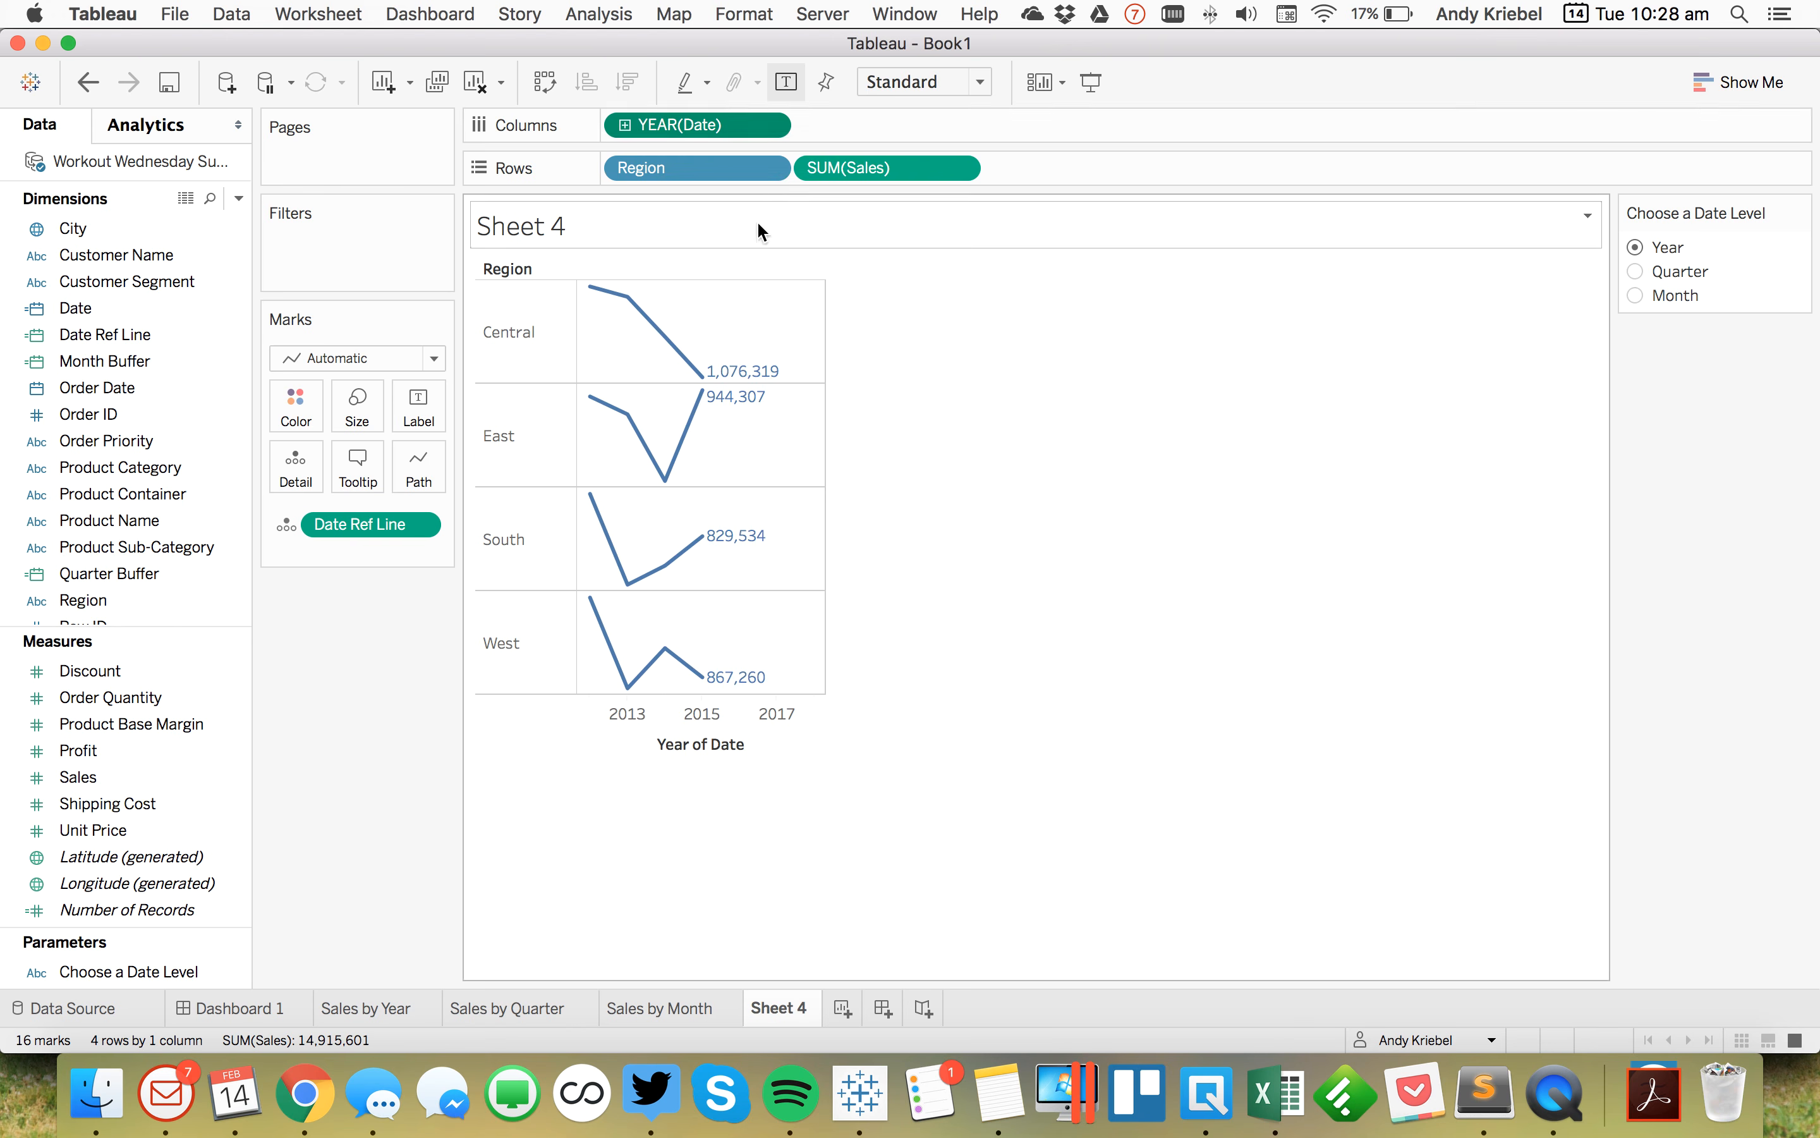
Step: Try converting the Date field to a continuous attribute, then undo both changes
{"action": "left_click", "coordinate": [769, 126]}
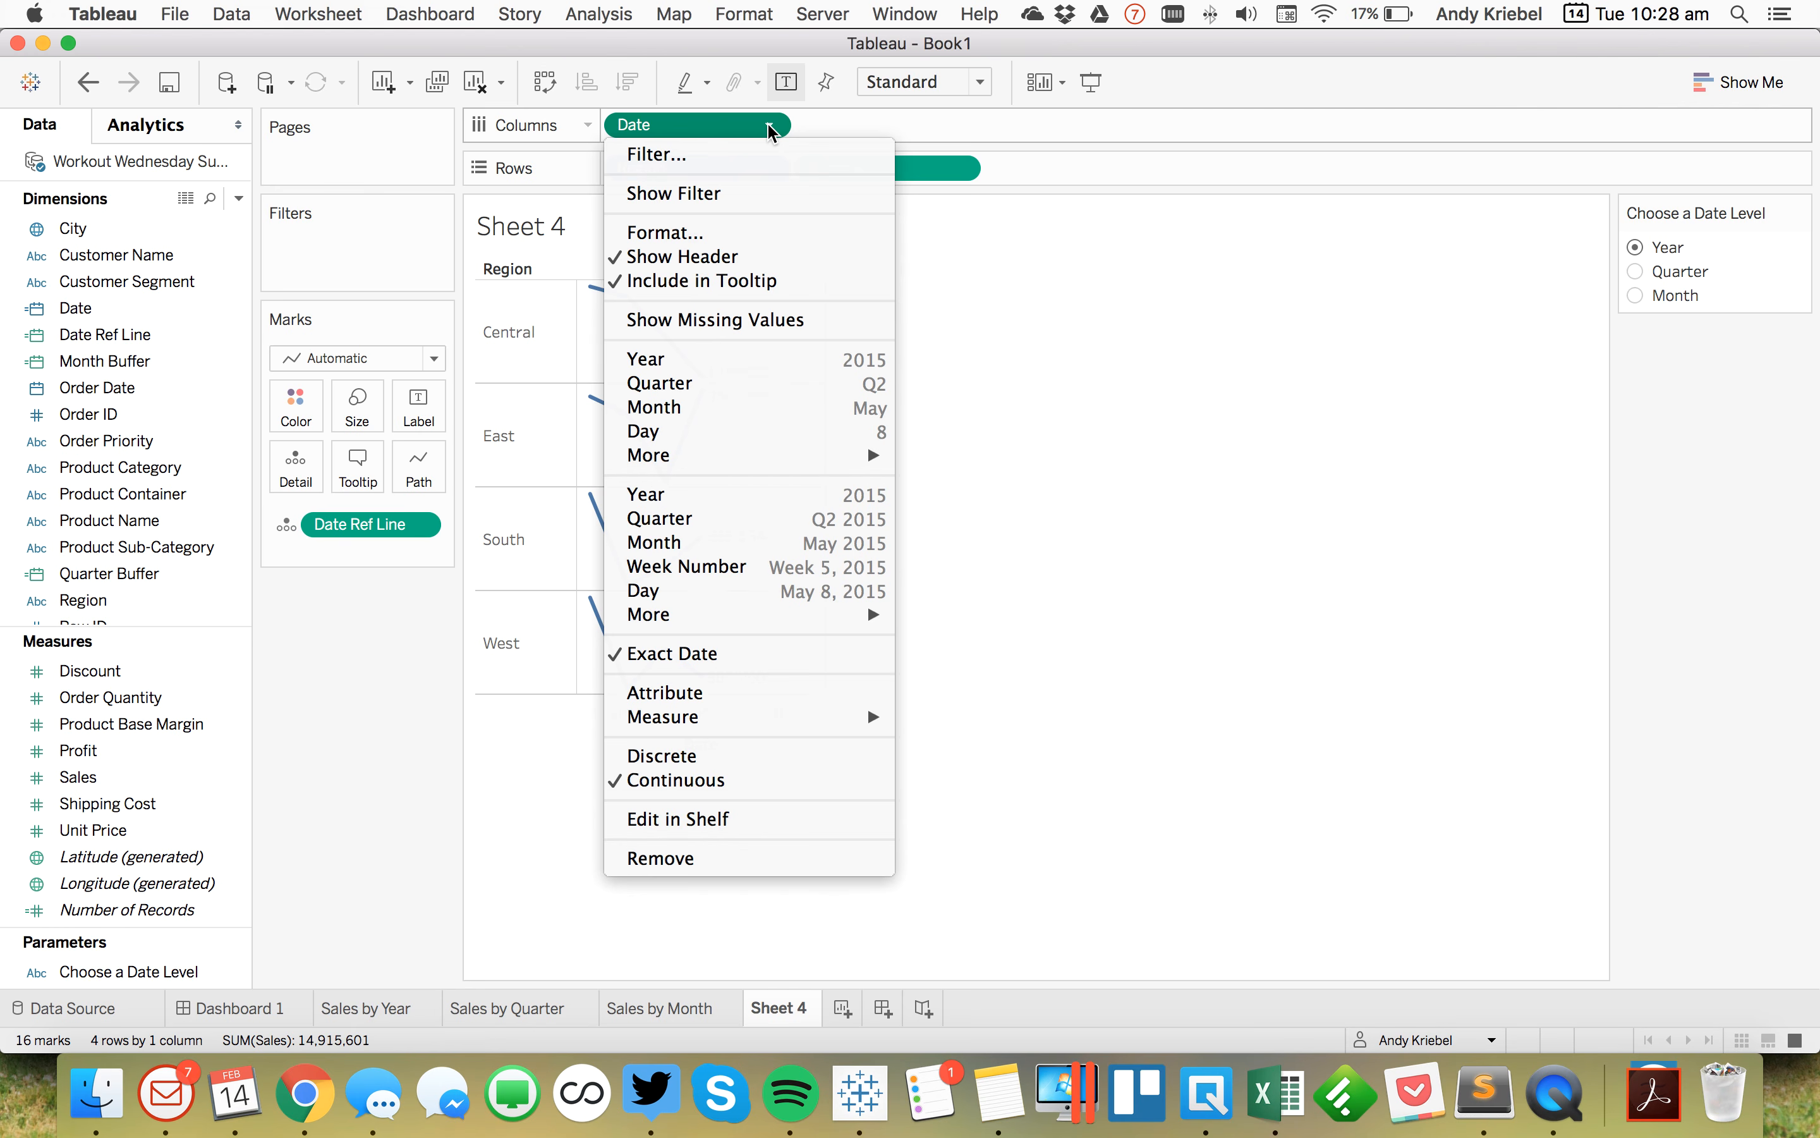
{"action": "left_click", "coordinate": [779, 675]}
{"action": "left_click", "coordinate": [770, 126]}
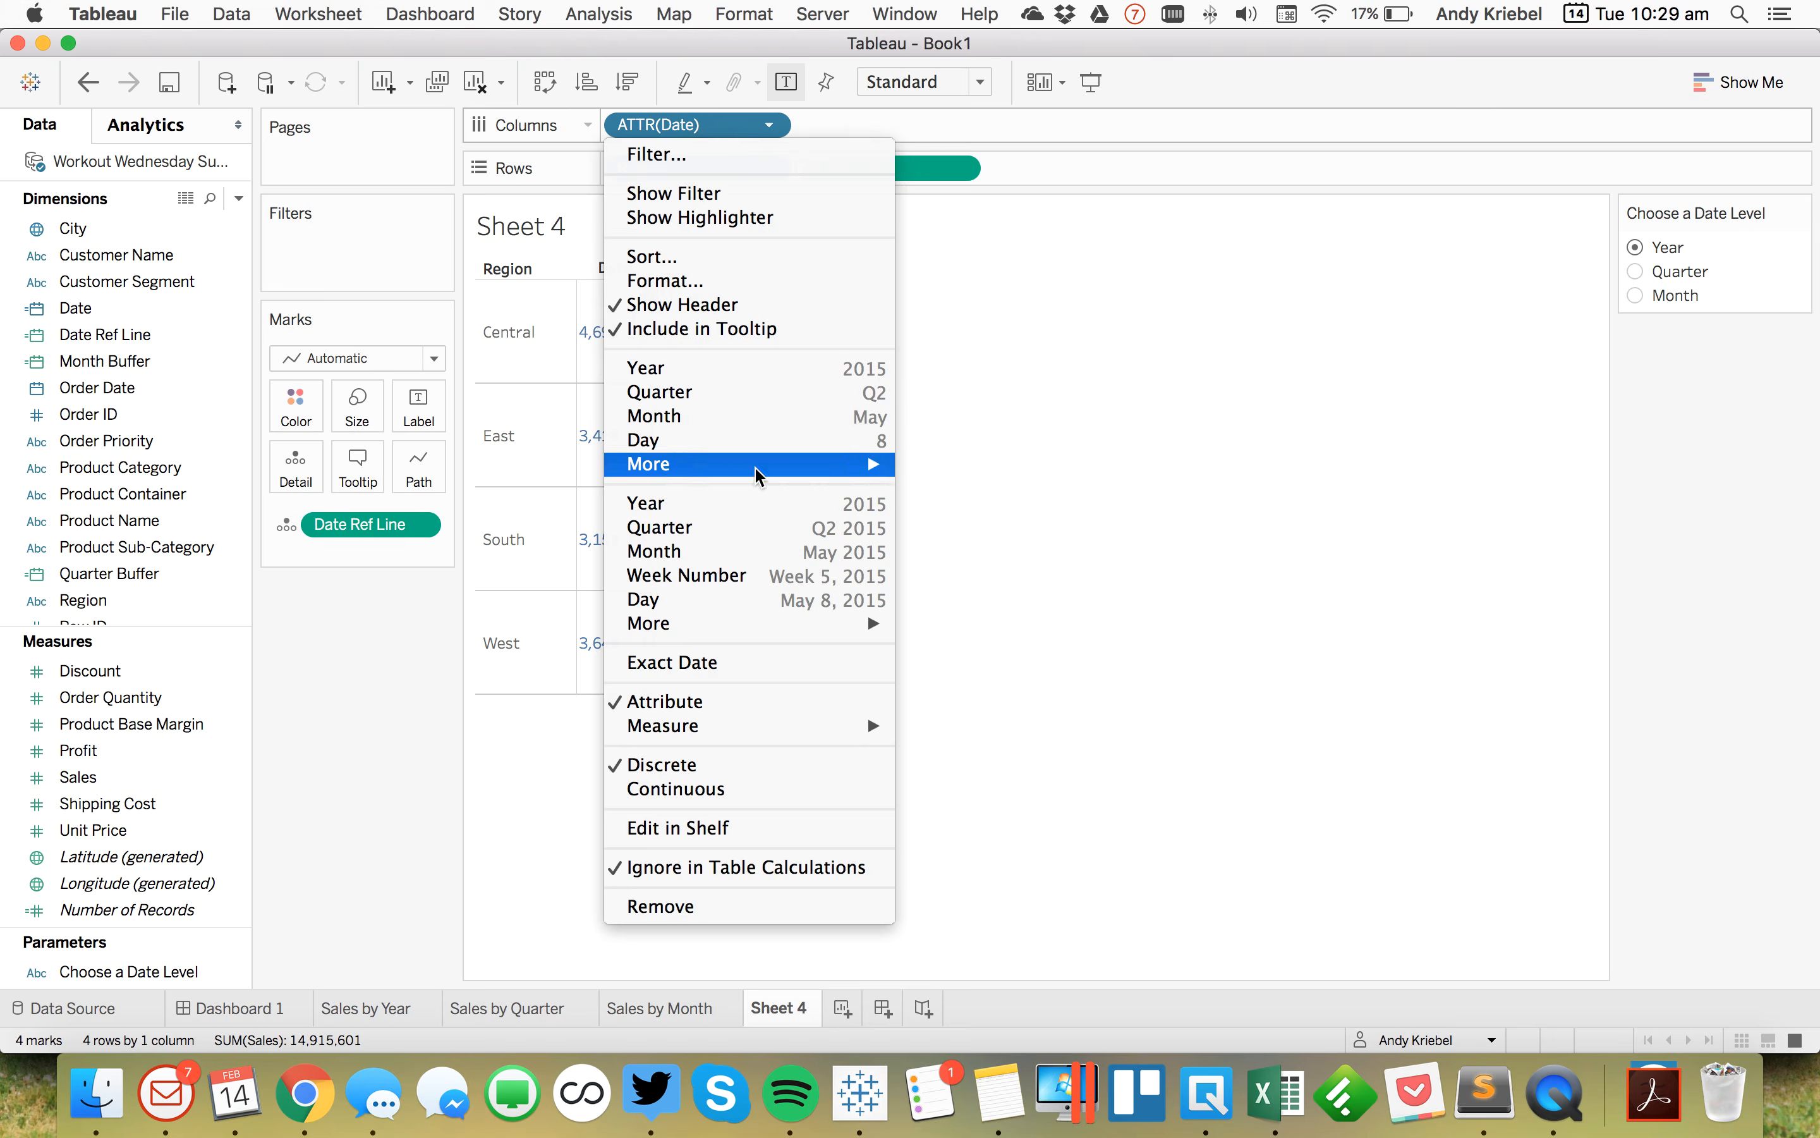
{"action": "left_click", "coordinate": [751, 789]}
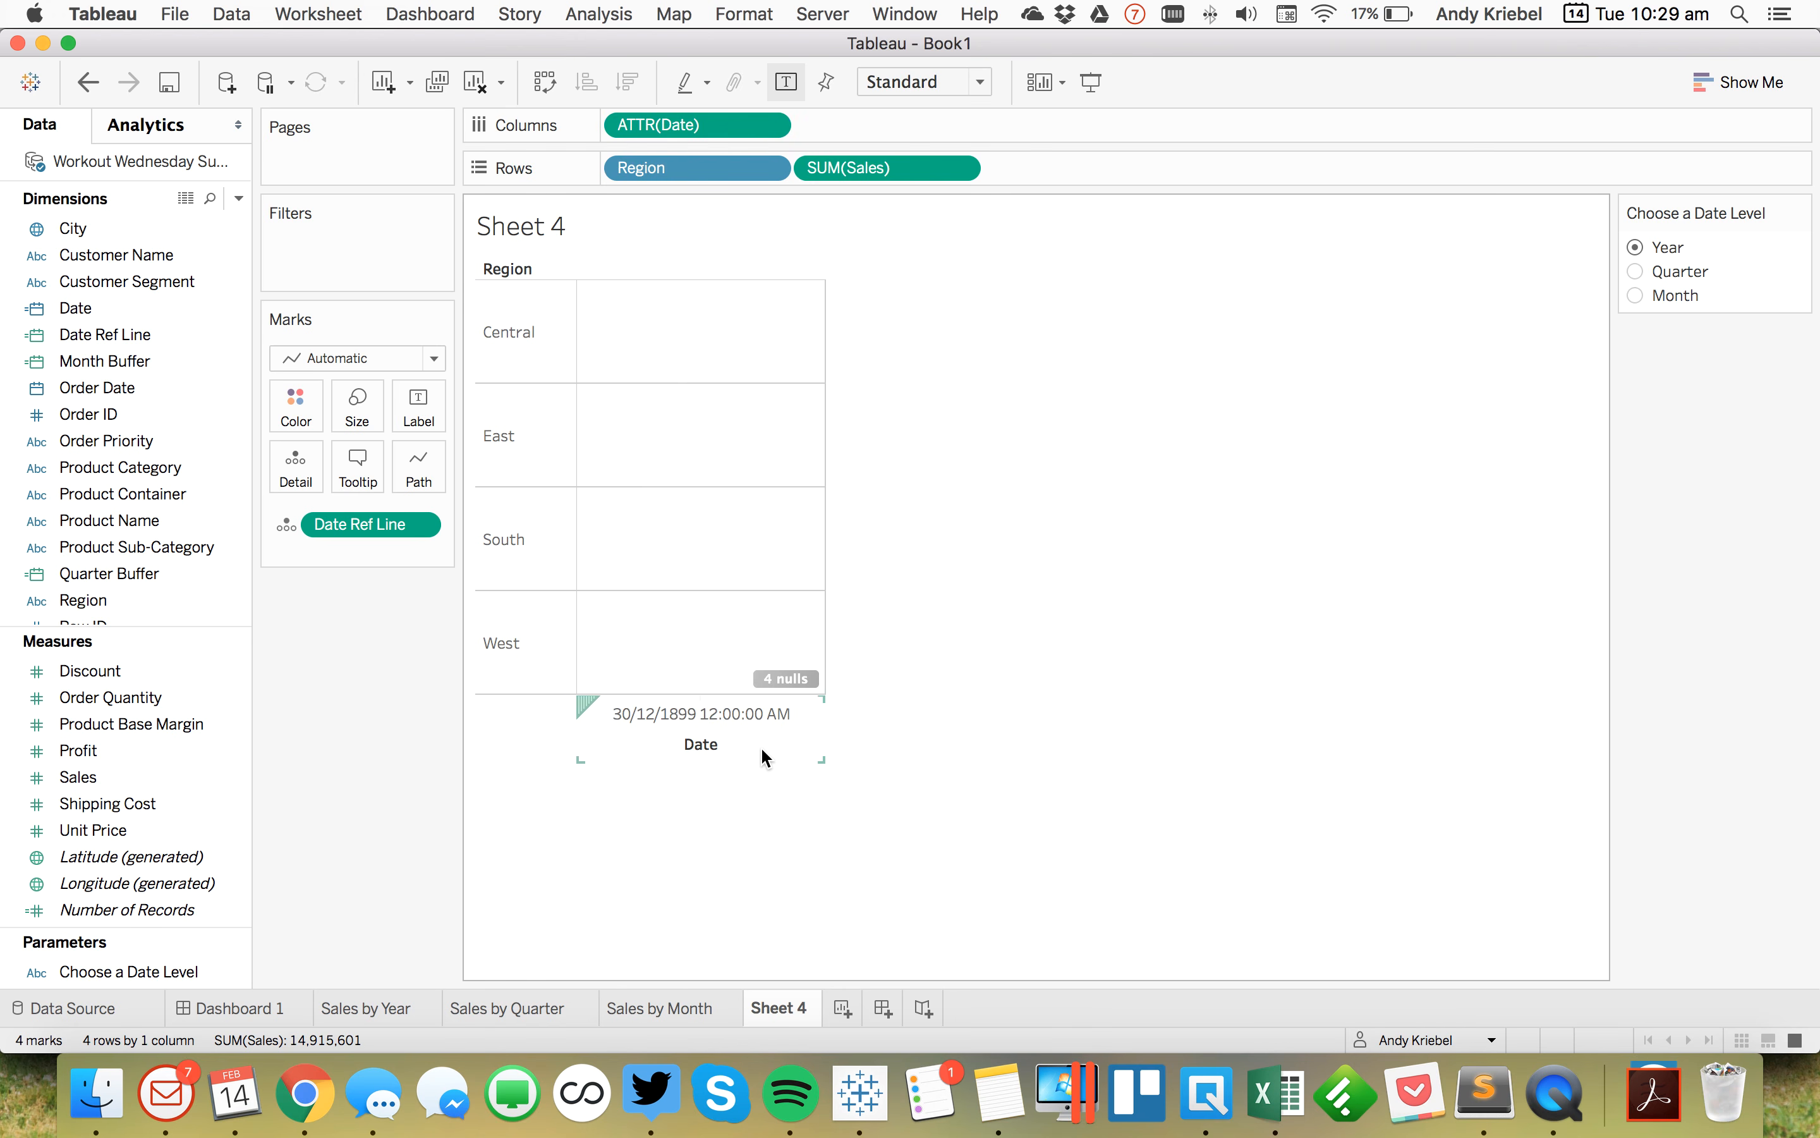
{"action": "left_click", "coordinate": [87, 82]}
{"action": "left_click", "coordinate": [87, 83]}
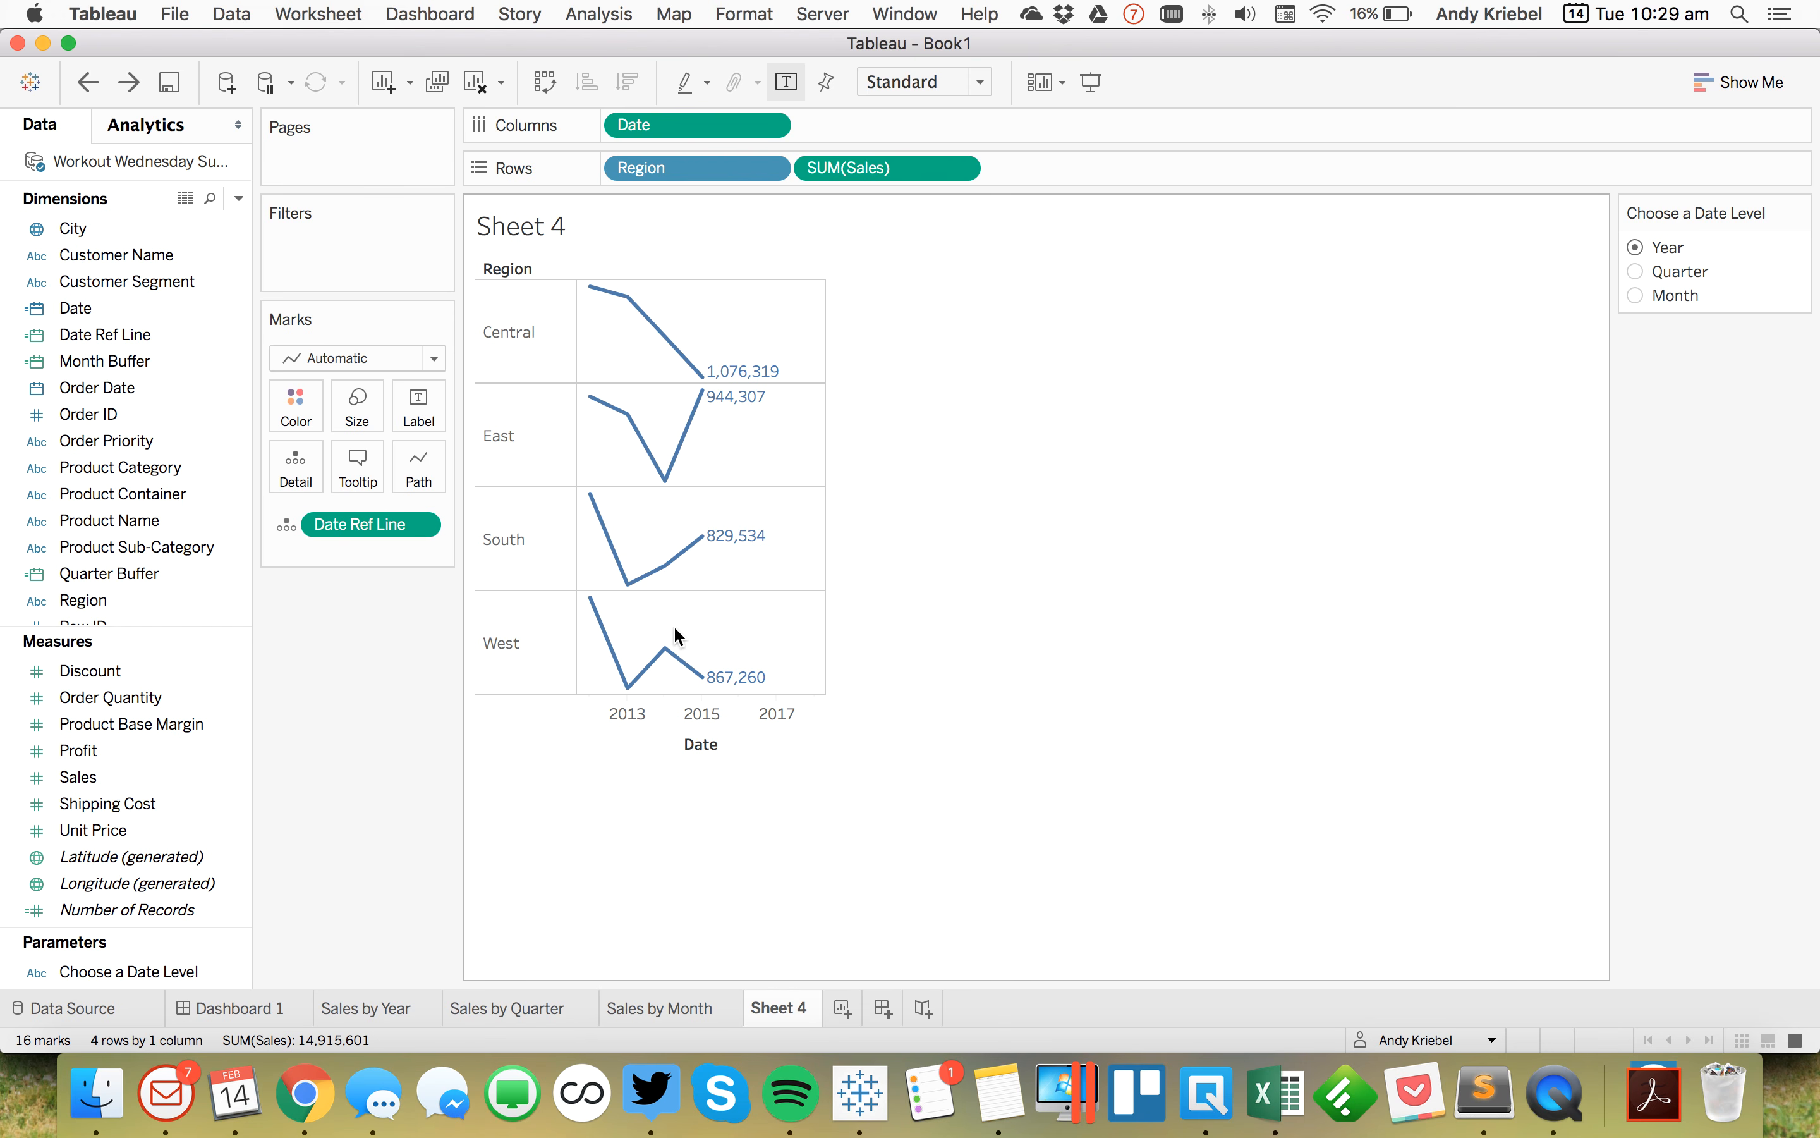
Step: Inspect the reference line's position while cycling the date level through Quarter, Month and Year
{"action": "left_click", "coordinate": [760, 640]}
{"action": "mouse_move", "coordinate": [806, 626]}
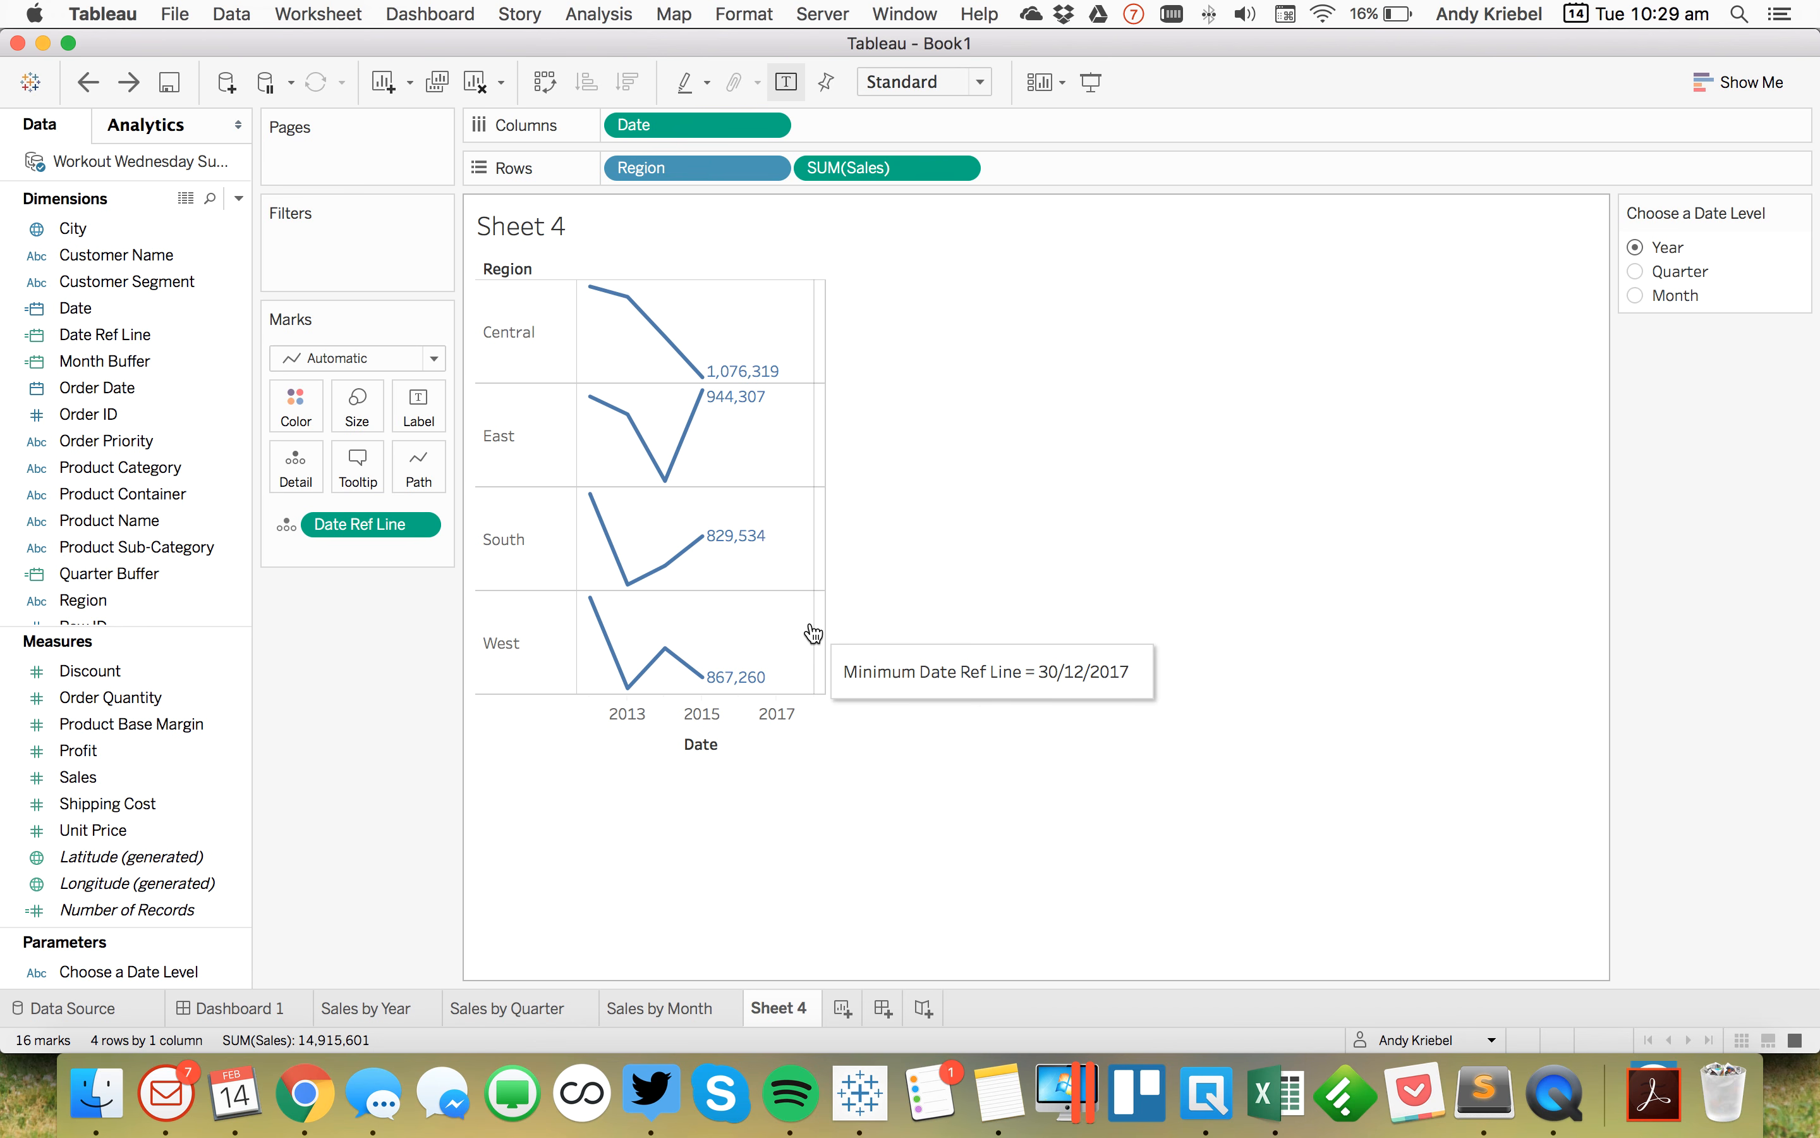
{"action": "left_click", "coordinate": [1635, 271]}
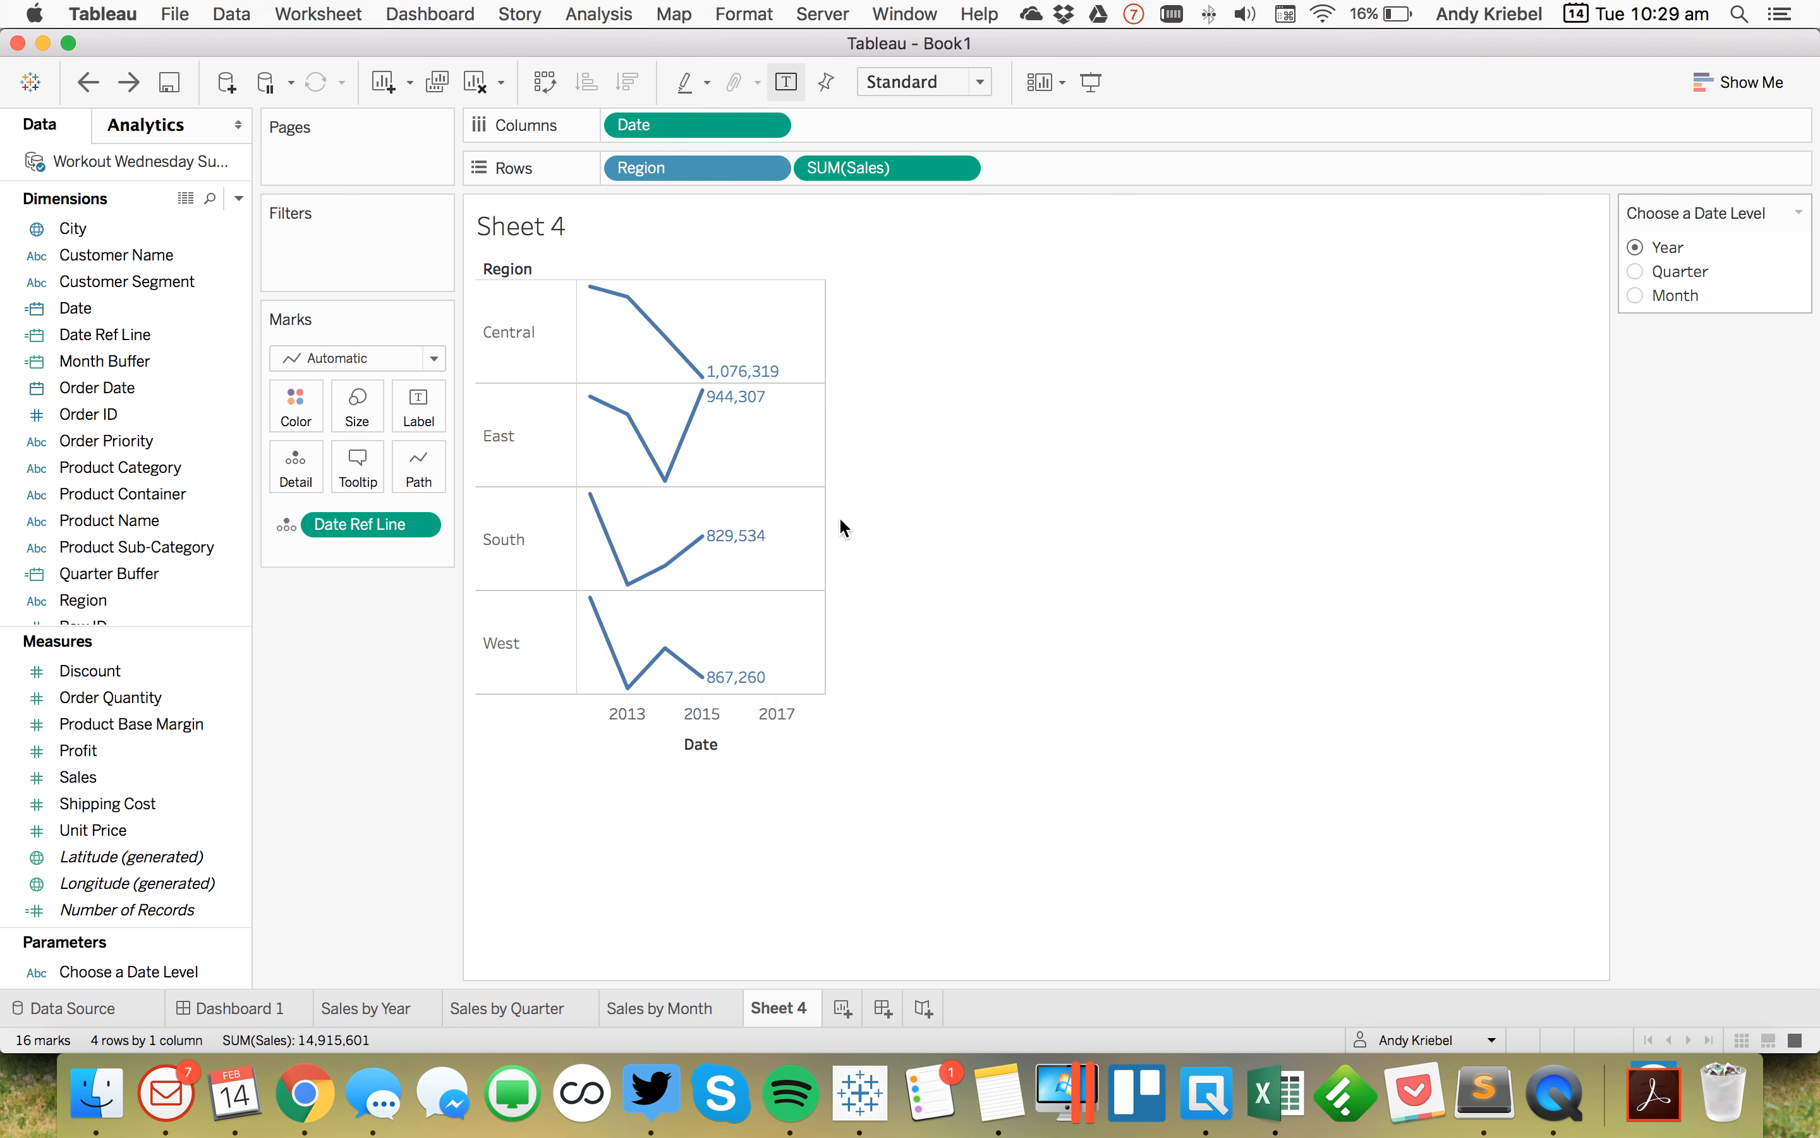
{"action": "mouse_move", "coordinate": [811, 513]}
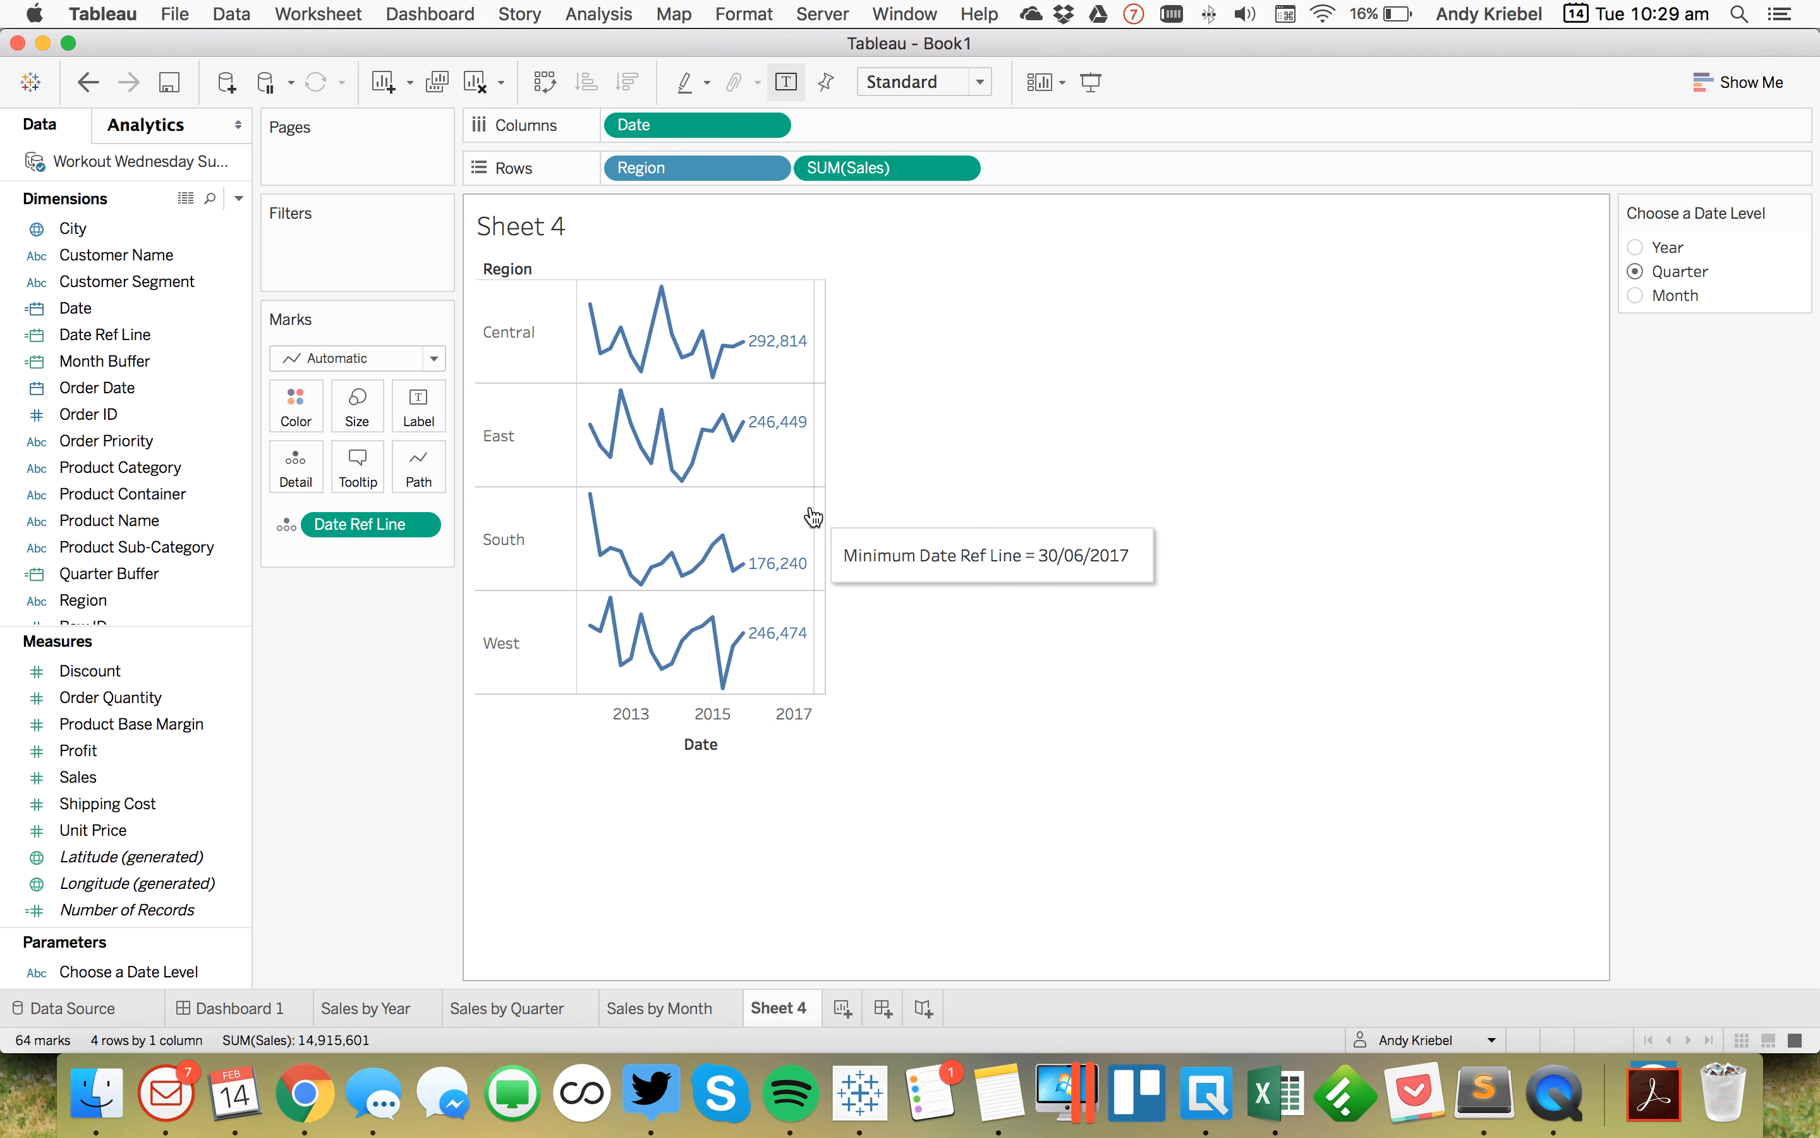
{"action": "left_click", "coordinate": [1637, 296]}
{"action": "mouse_move", "coordinate": [816, 452]}
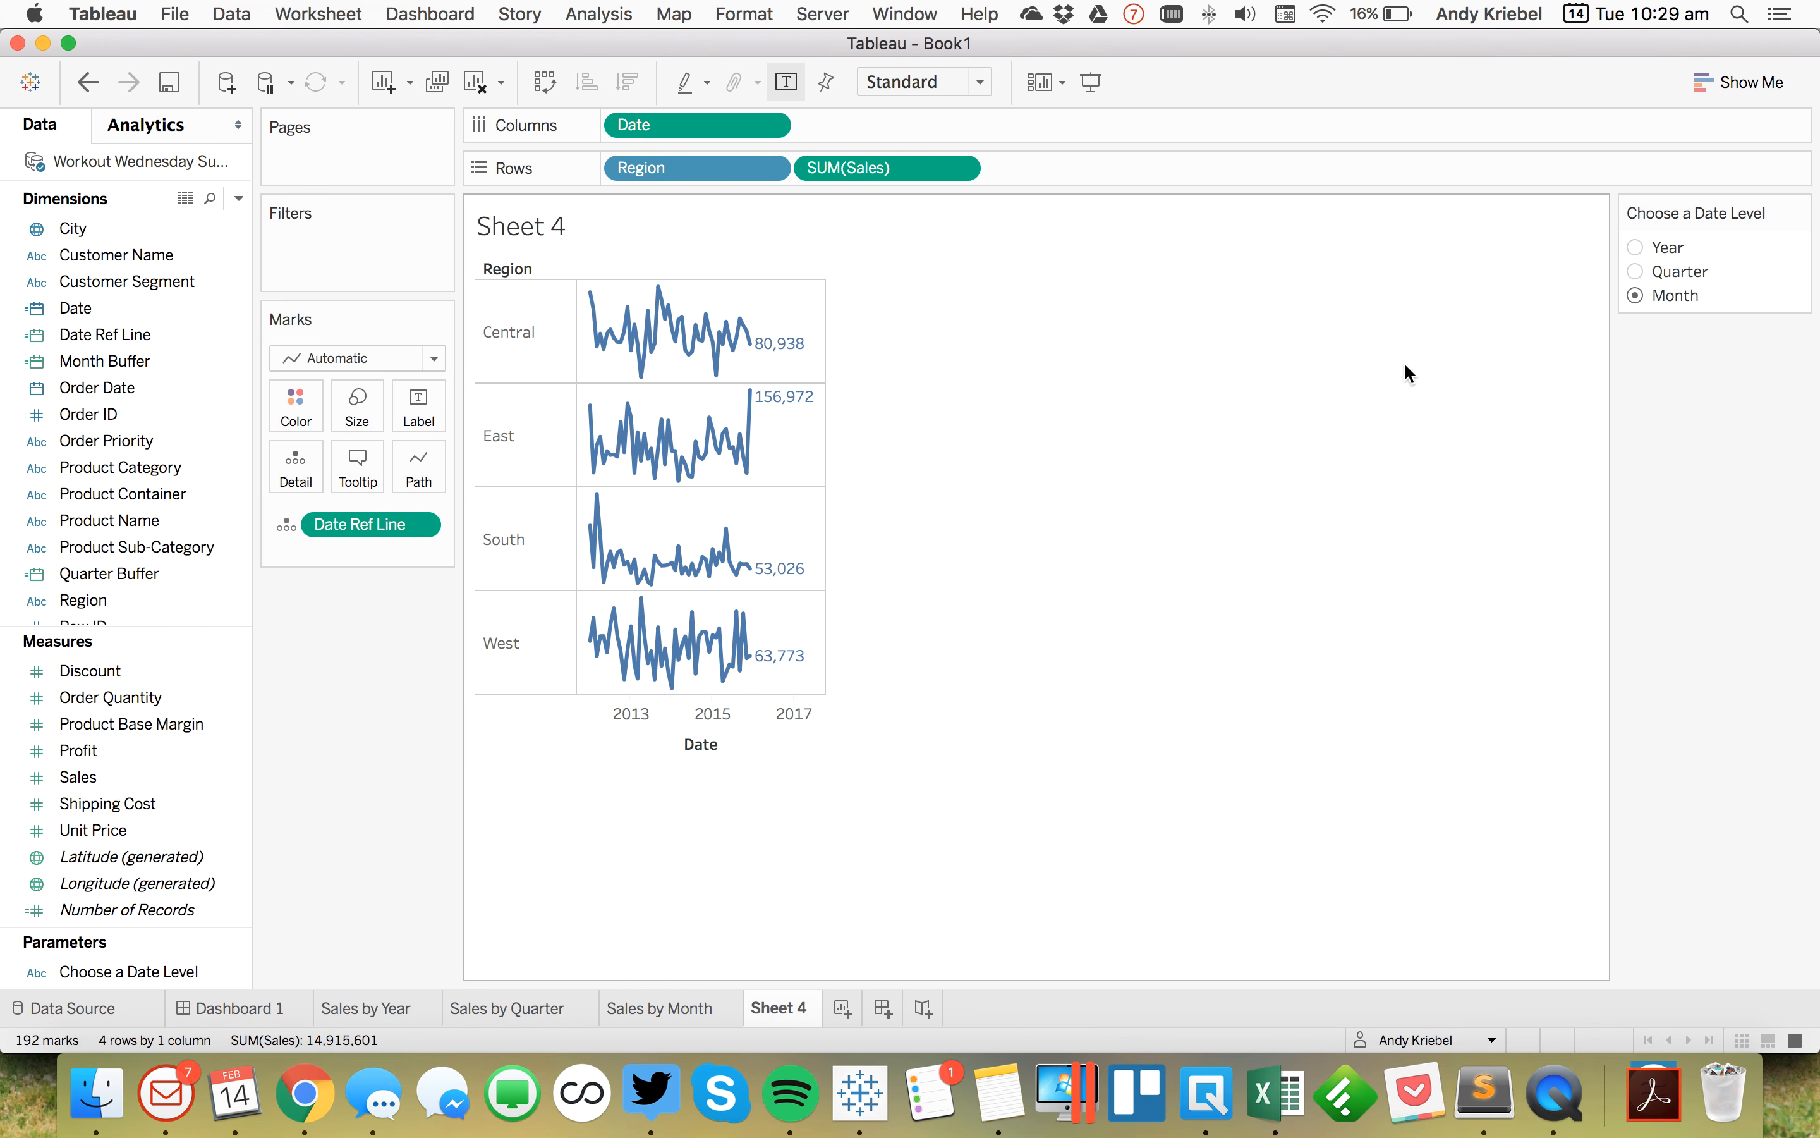
{"action": "left_click", "coordinate": [1637, 248]}
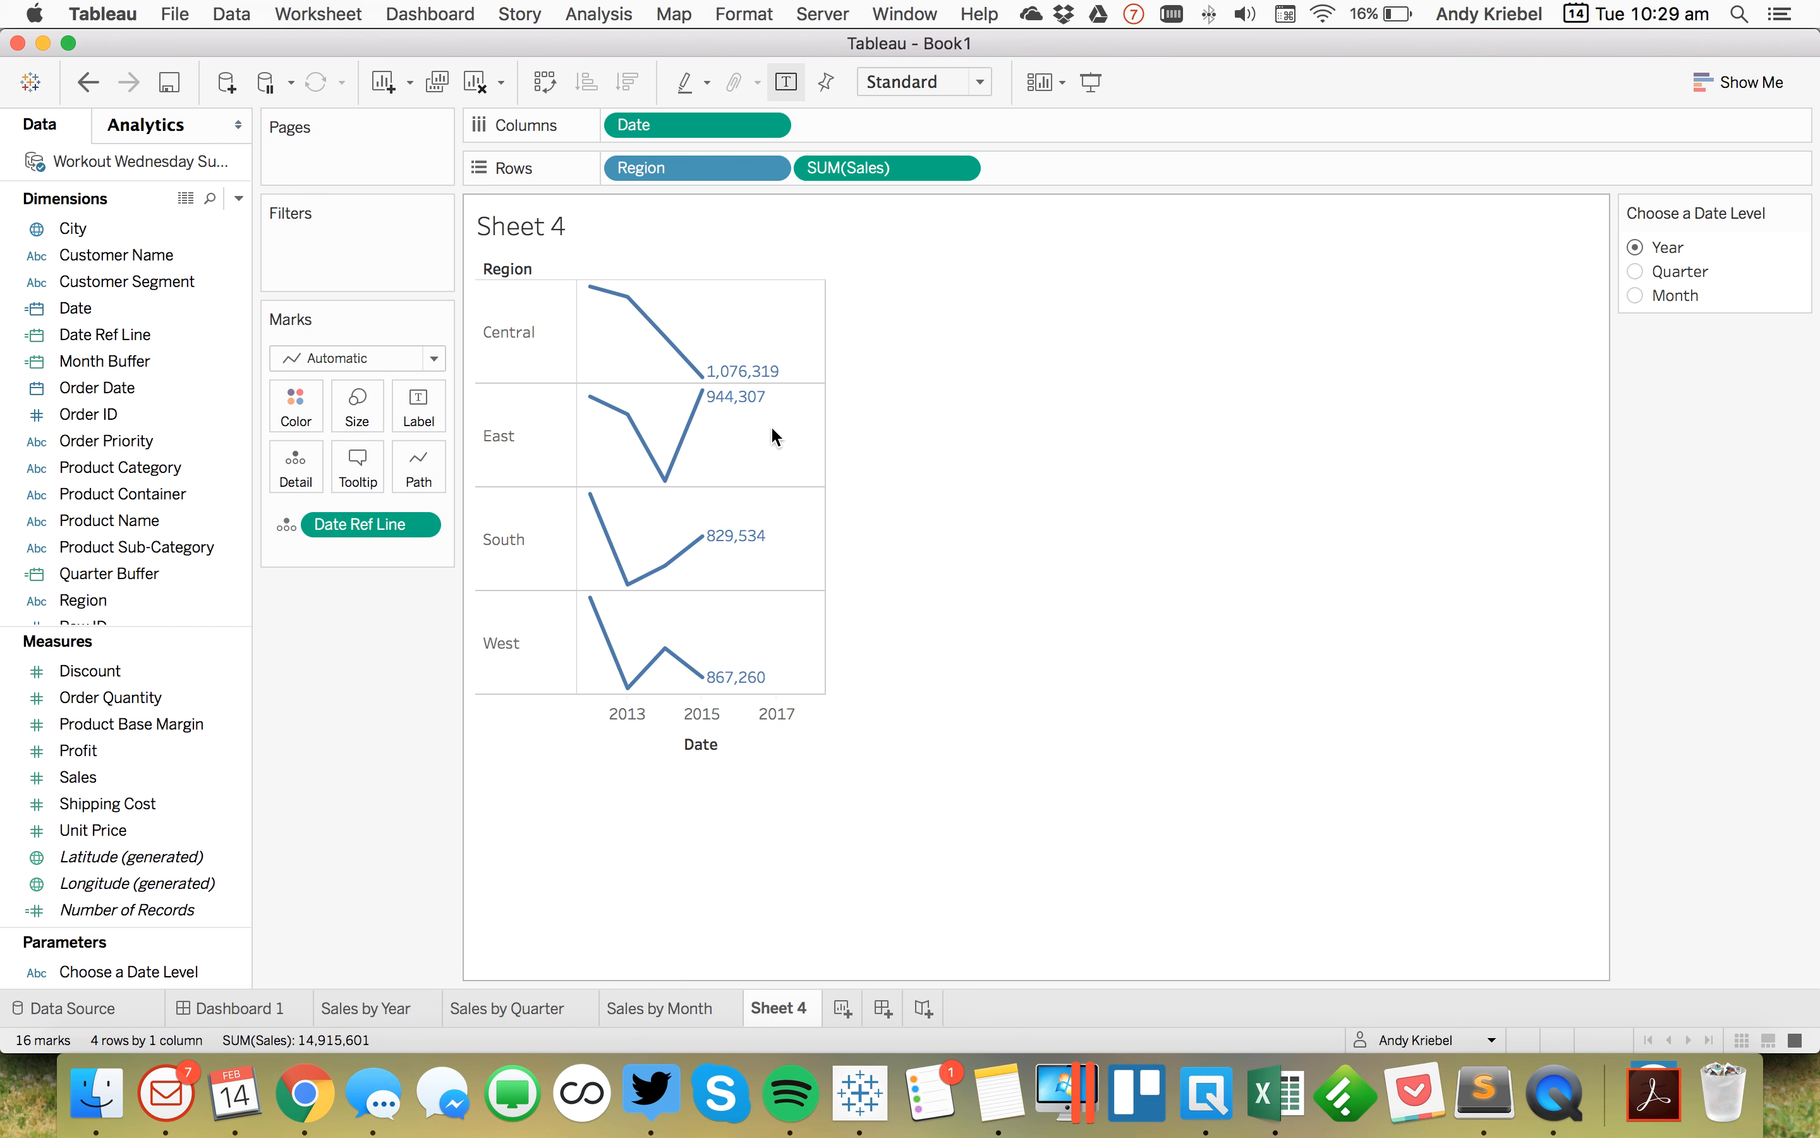
Step: Edit the Year Buffer calculation so DATEADD adds 1 year instead of 2
{"action": "mouse_move", "coordinate": [811, 436]}
{"action": "left_click", "coordinate": [206, 366]}
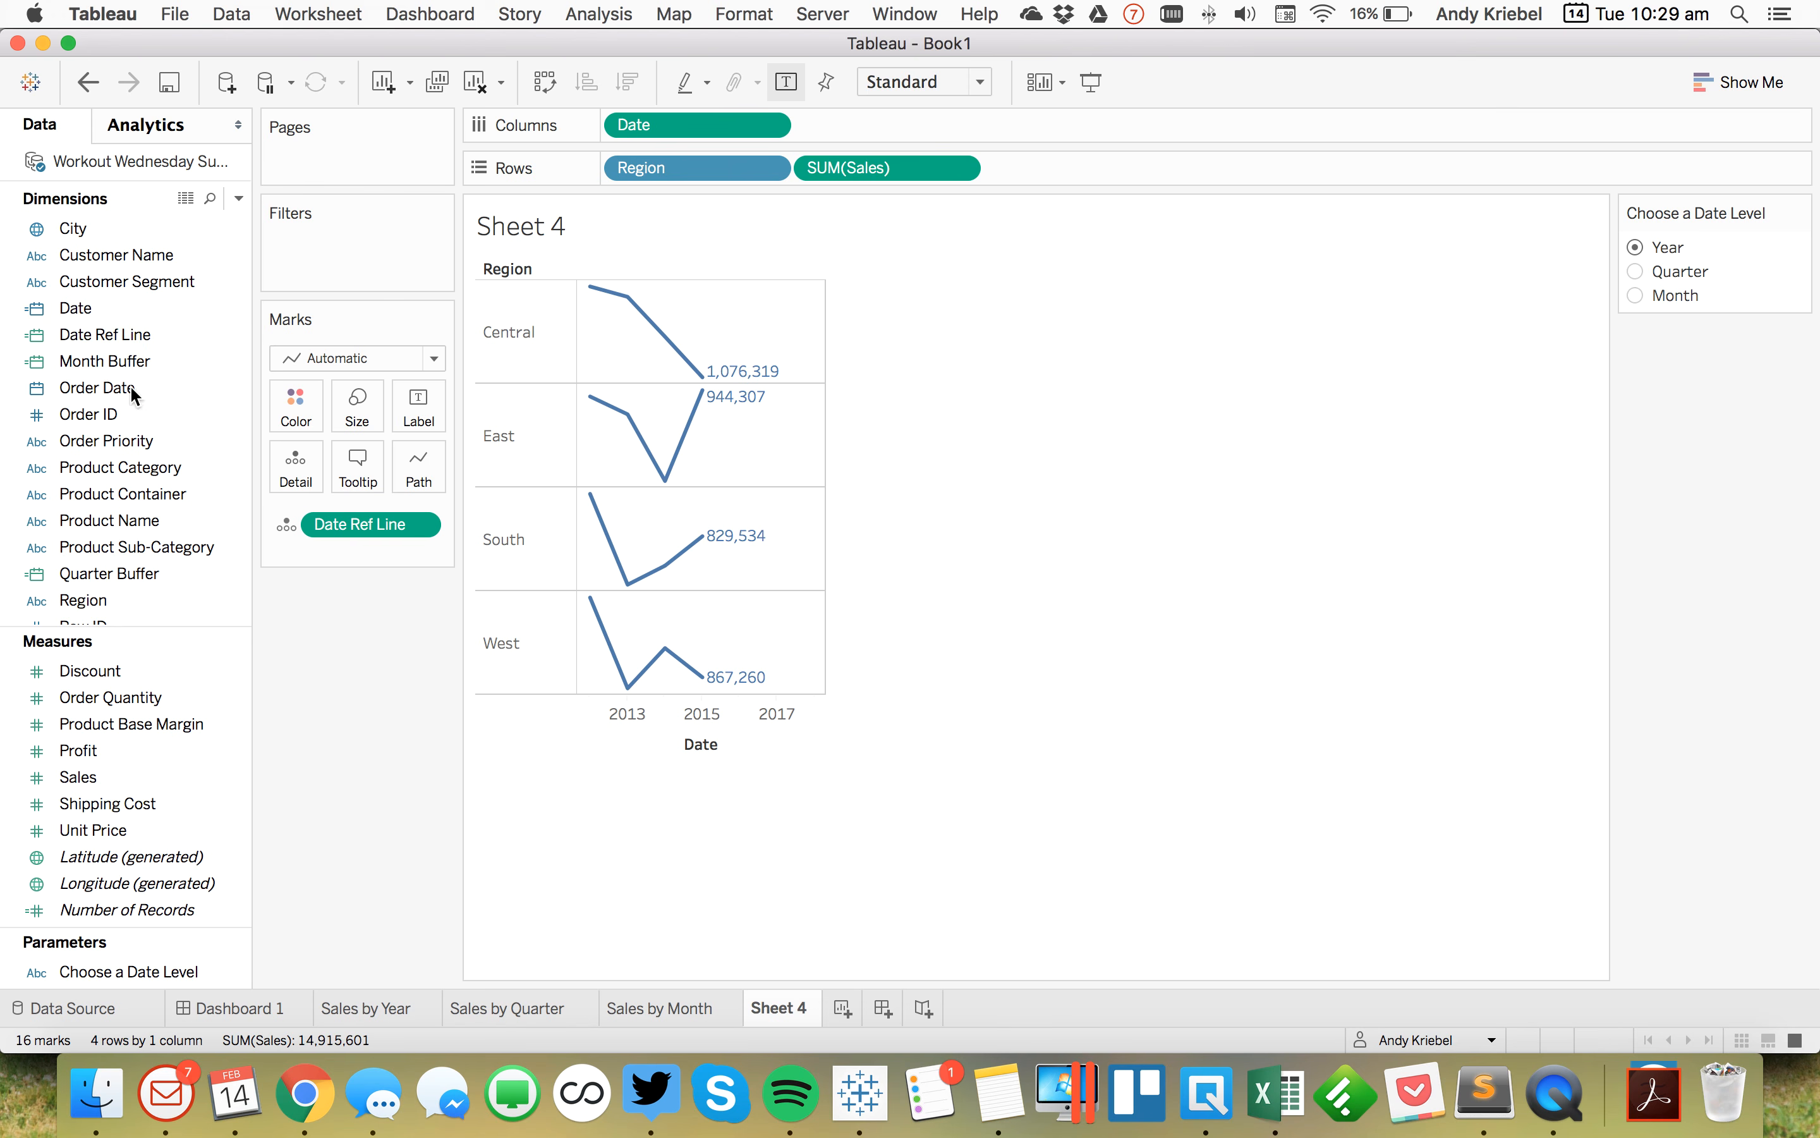
{"action": "scroll", "coordinate": [116, 532], "scroll_direction": "down", "scroll_amount": 3}
{"action": "scroll", "coordinate": [116, 553], "scroll_direction": "down", "scroll_amount": 2}
{"action": "left_click", "coordinate": [118, 548]}
{"action": "right_click", "coordinate": [122, 543]}
{"action": "left_click", "coordinate": [173, 178]}
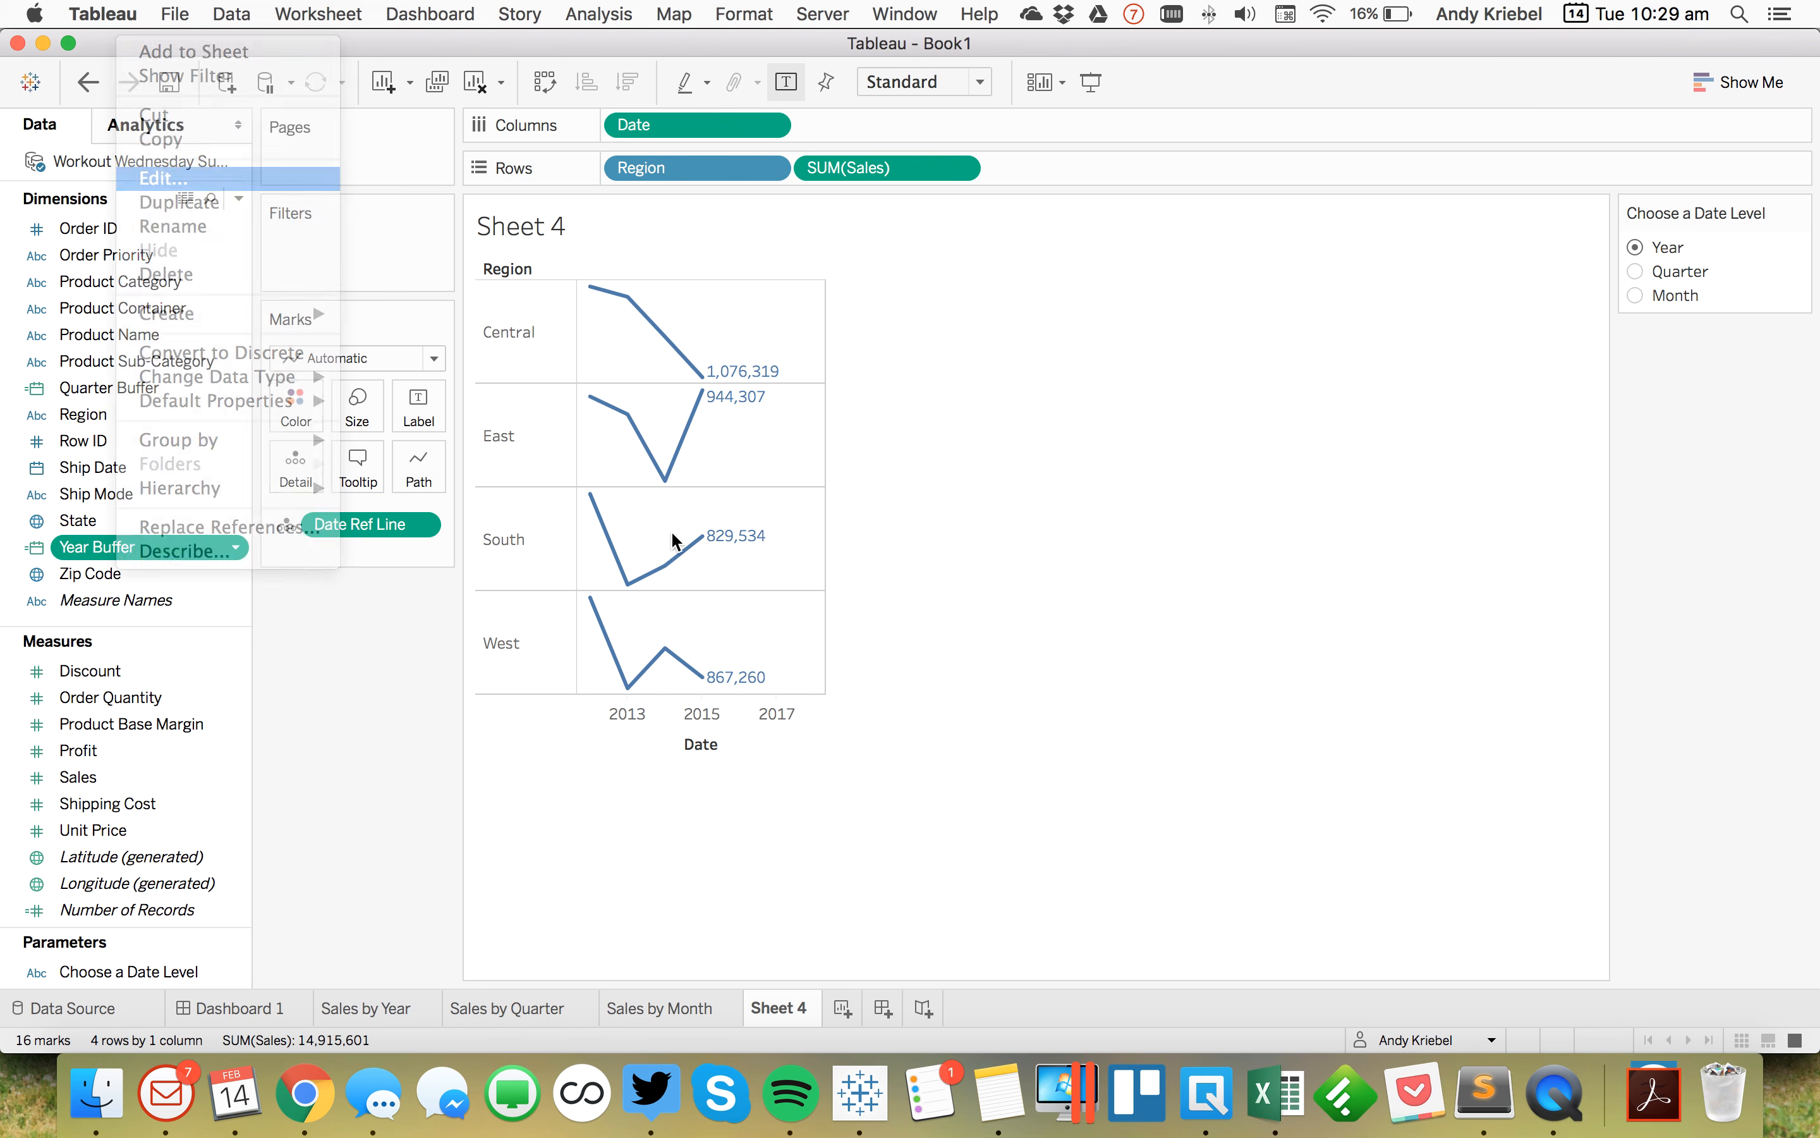
{"action": "left_click", "coordinate": [1092, 514]}
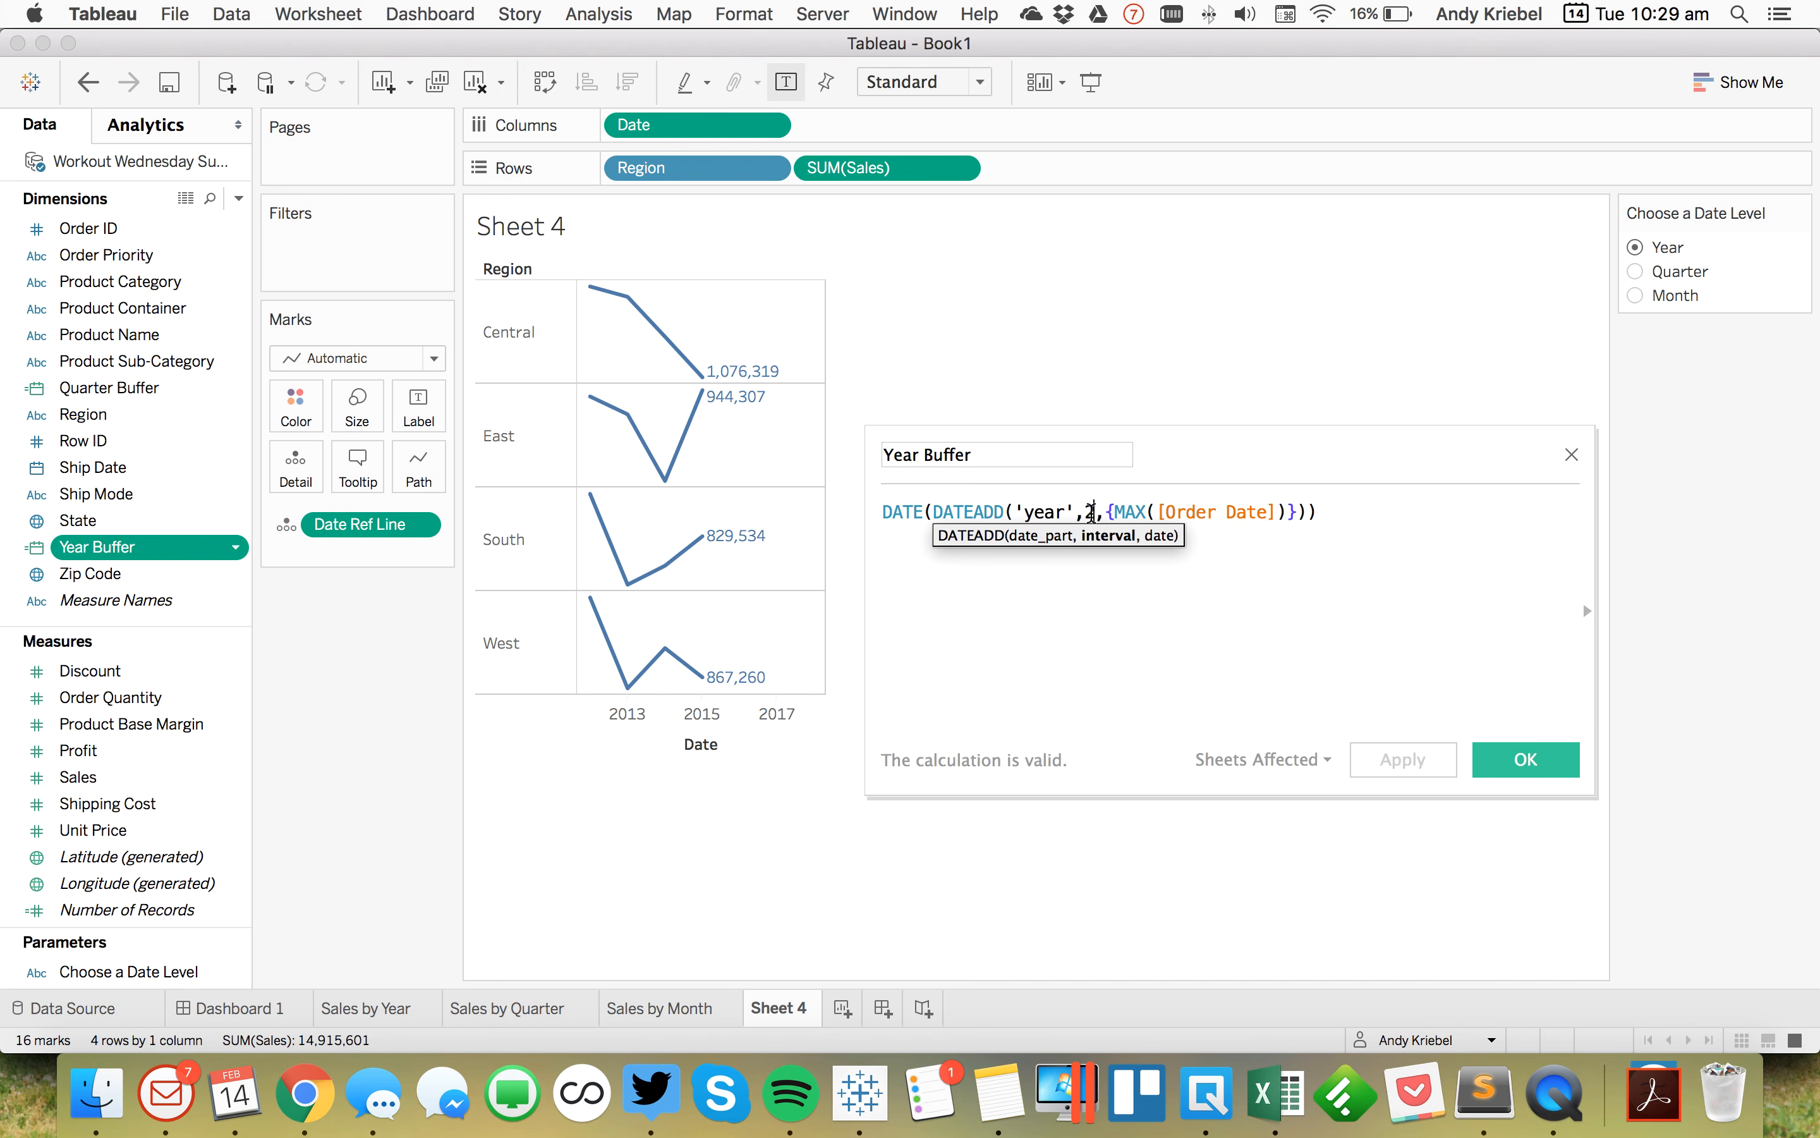
{"action": "key", "text": "BackSpace"}
{"action": "type", "text": "1"}
{"action": "left_click", "coordinate": [1543, 758]}
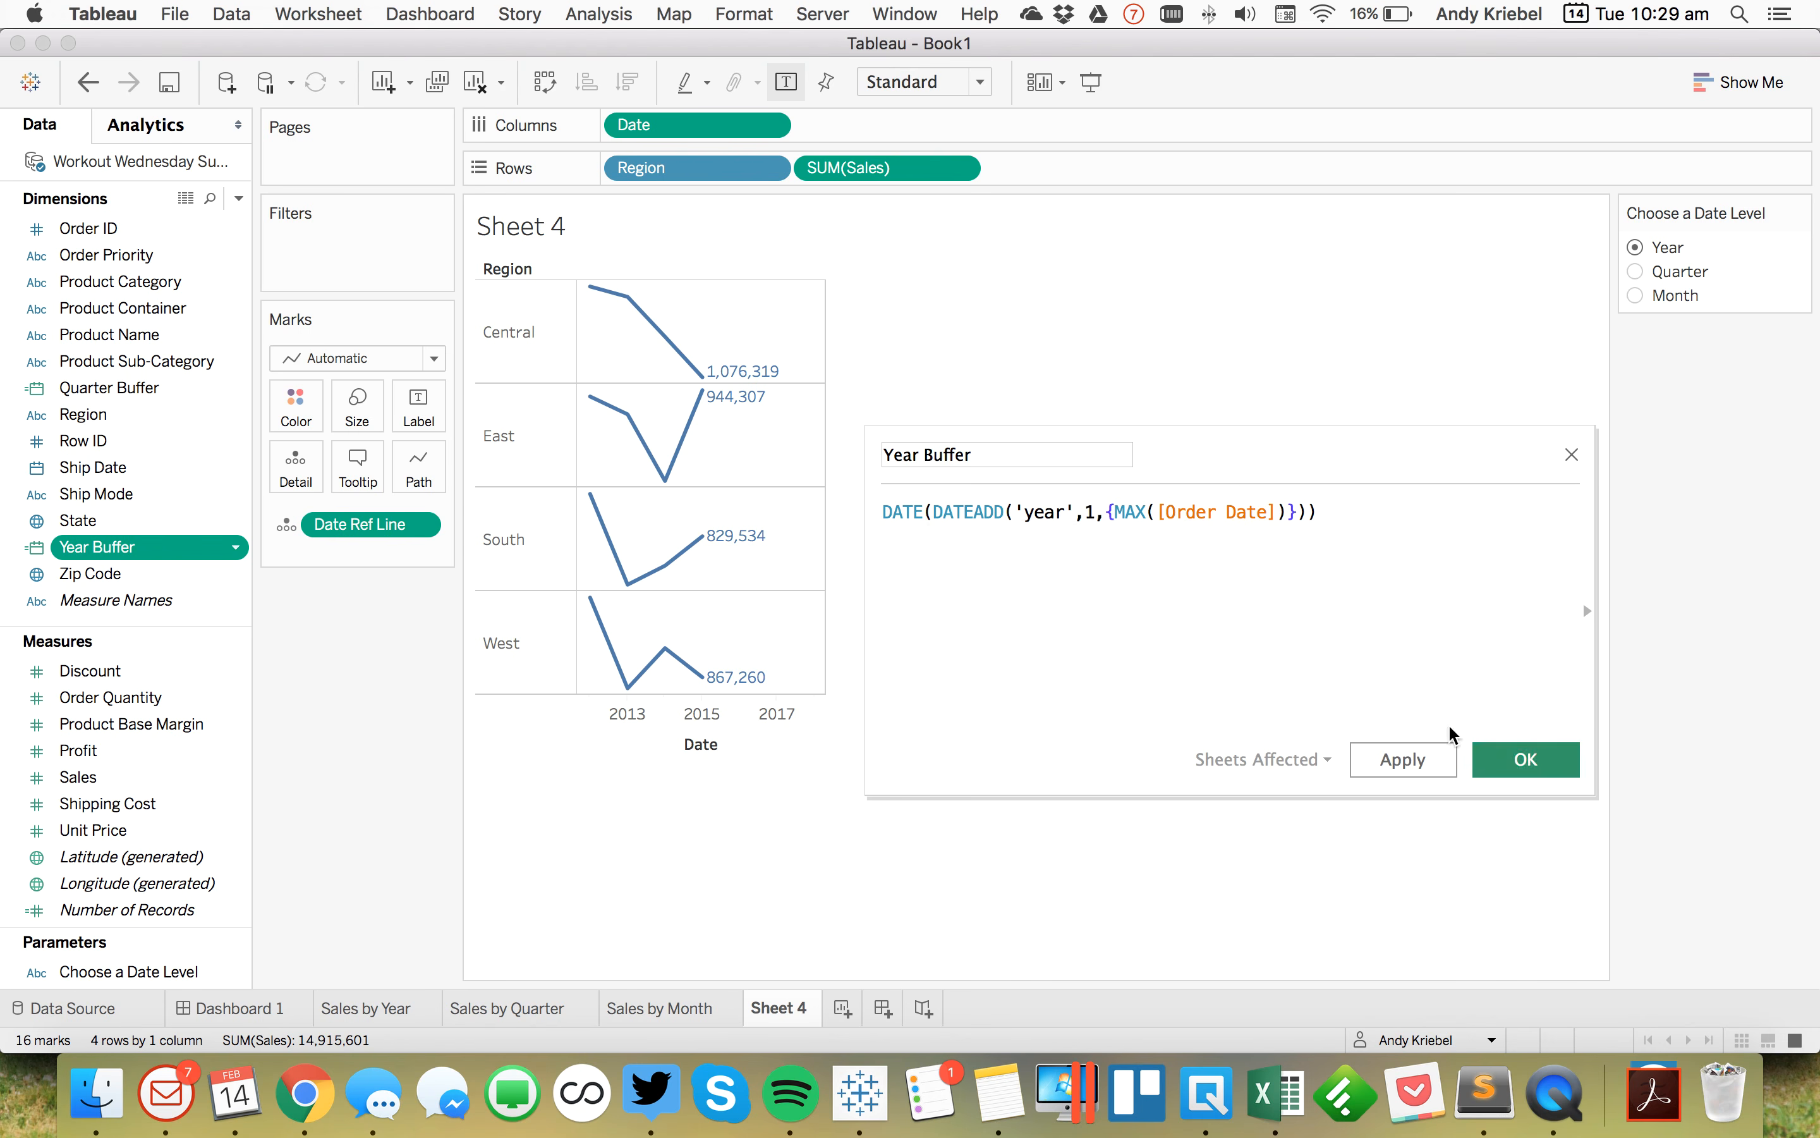
Step: Check the chart by switching the date level to Quarter, Month, then back to Year
{"action": "left_click", "coordinate": [1635, 273]}
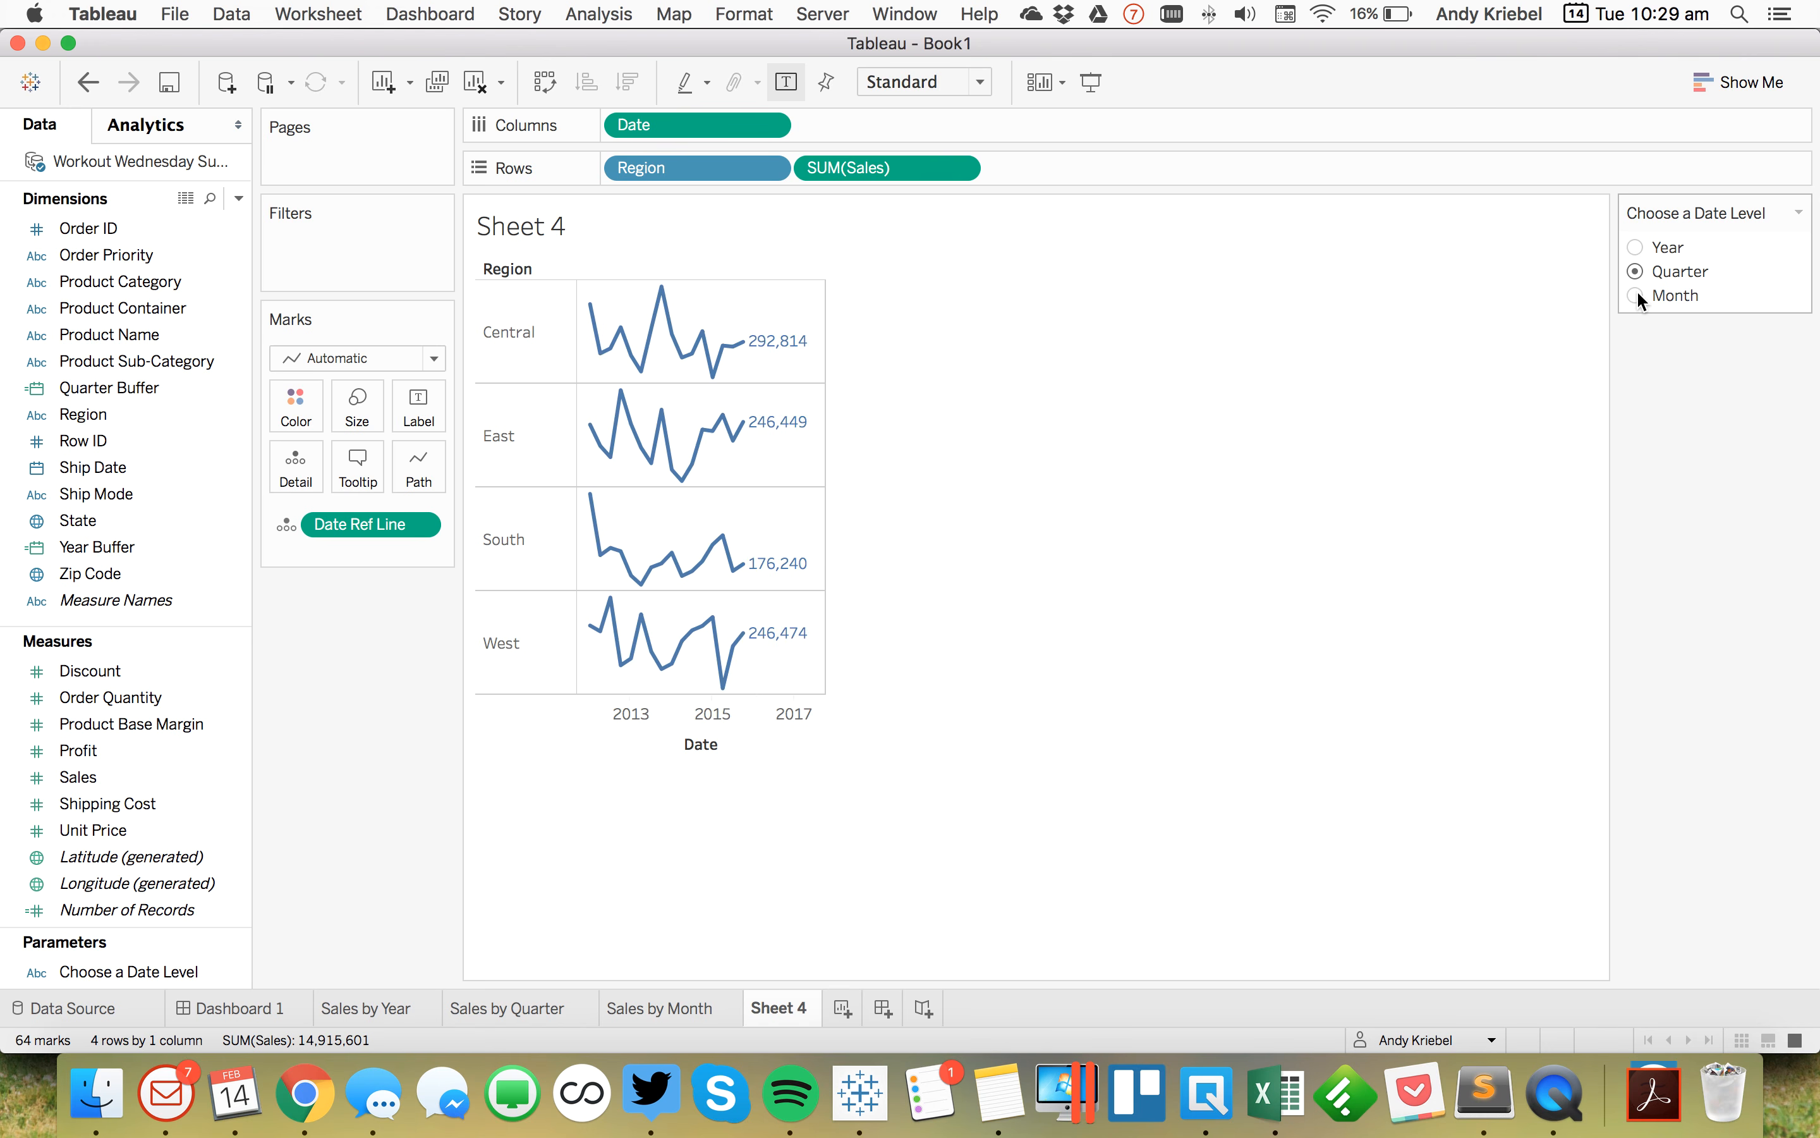
{"action": "left_click", "coordinate": [1636, 295]}
{"action": "left_click", "coordinate": [1636, 248]}
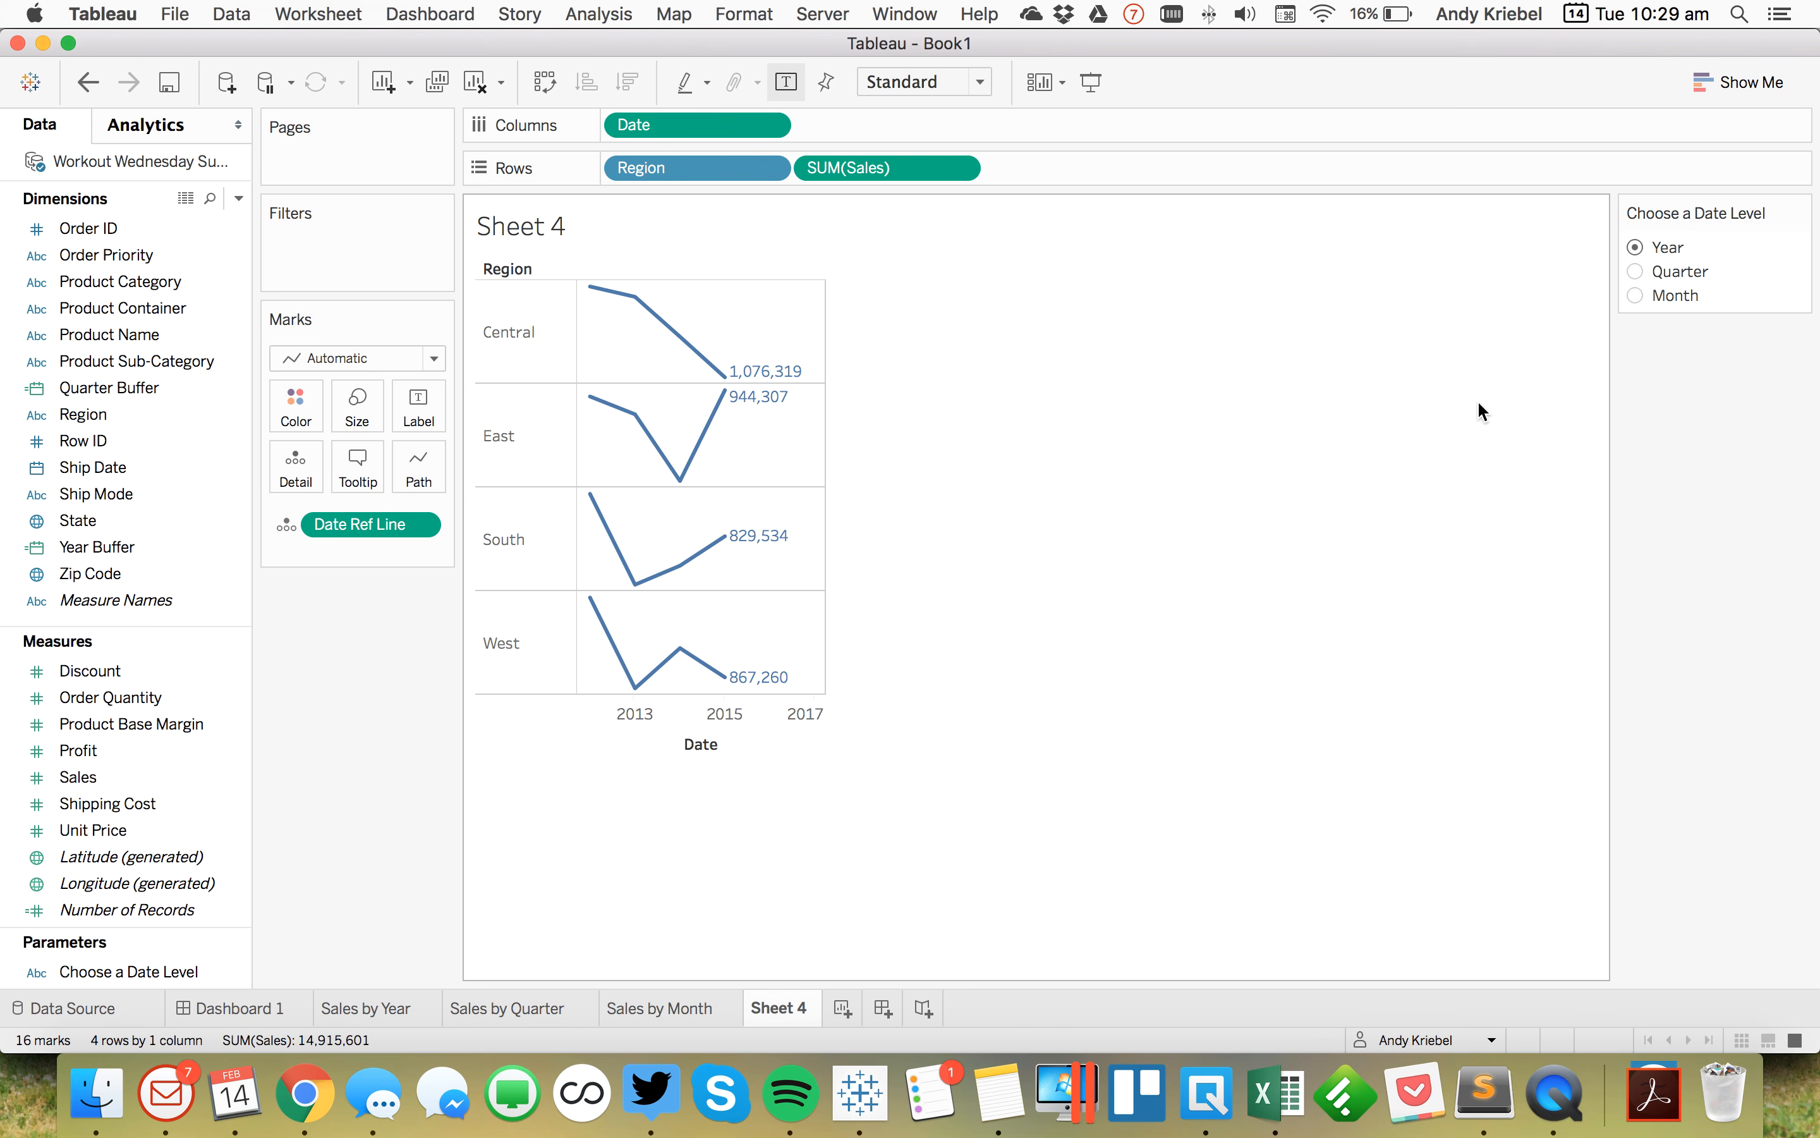
Step: Create a new calculated field named Last Date of Sales
{"action": "mouse_move", "coordinate": [736, 384]}
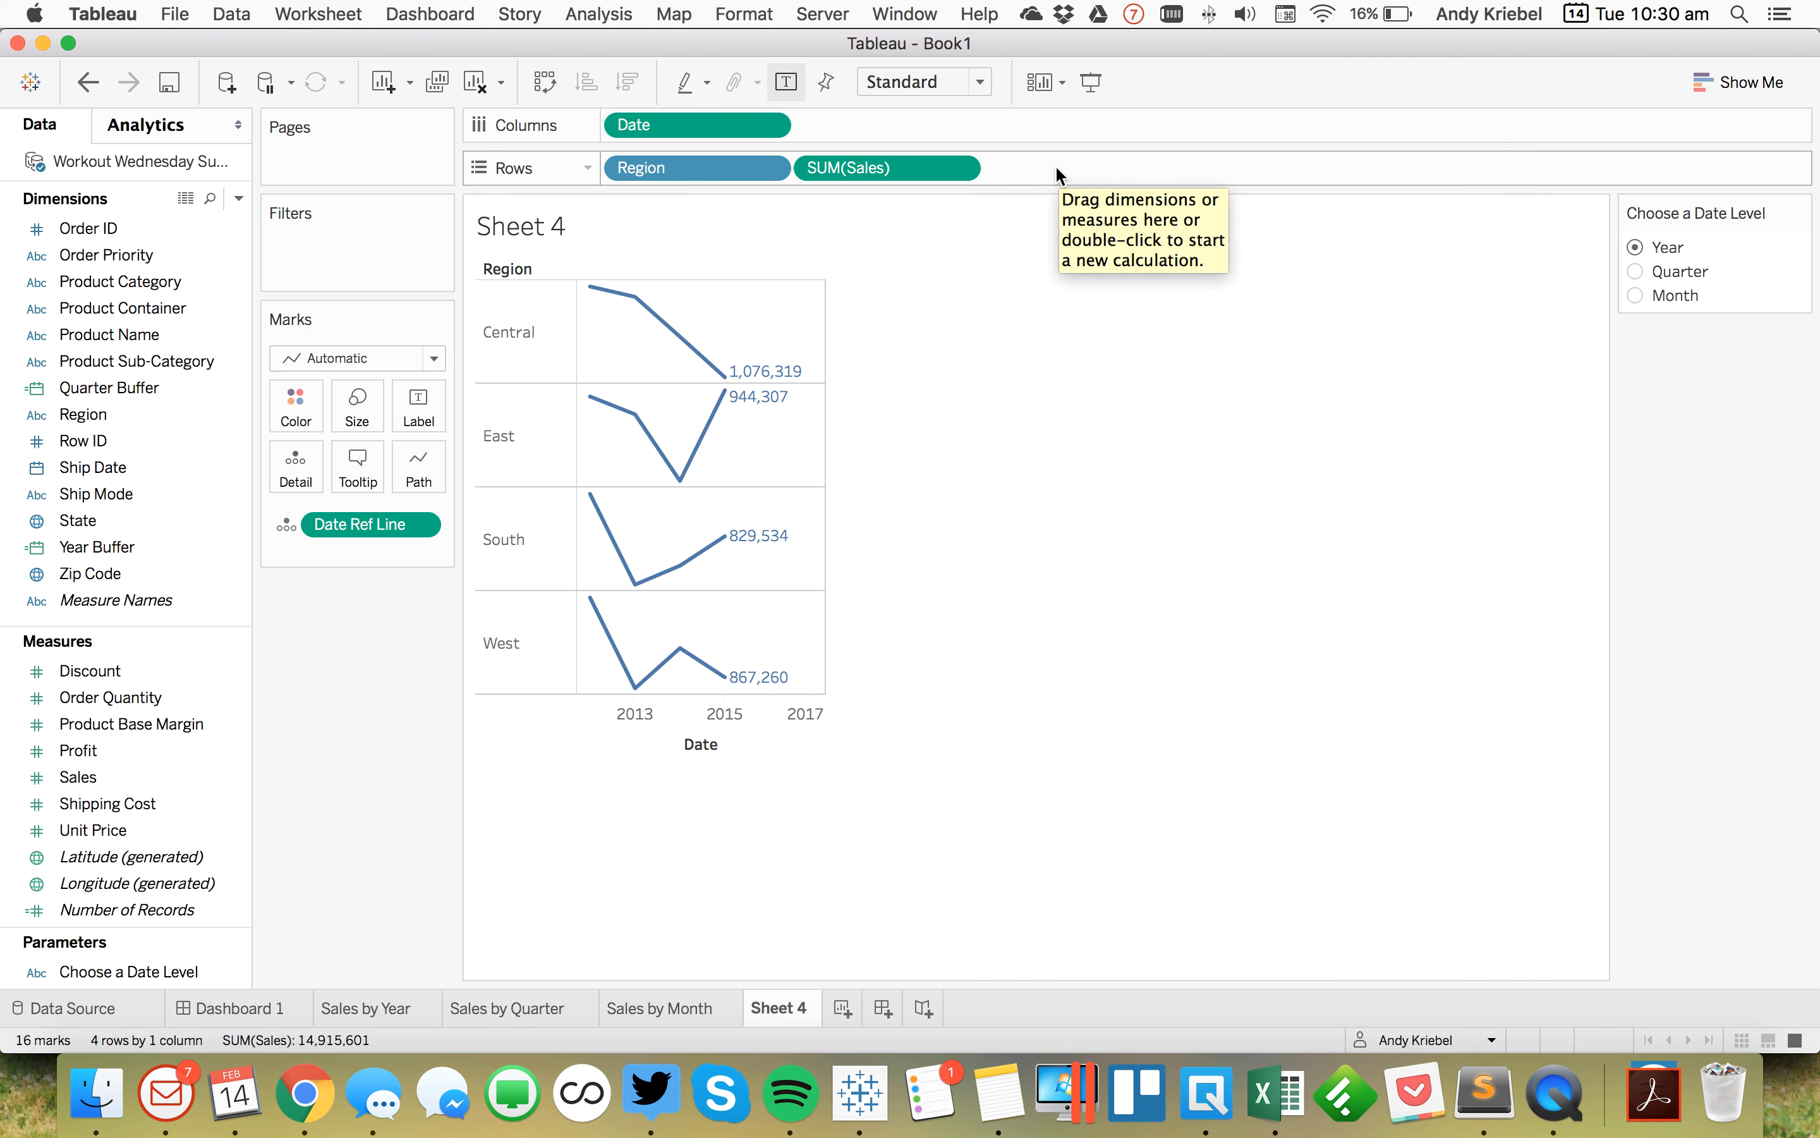
{"action": "left_click", "coordinate": [237, 199]}
{"action": "left_click", "coordinate": [225, 221]}
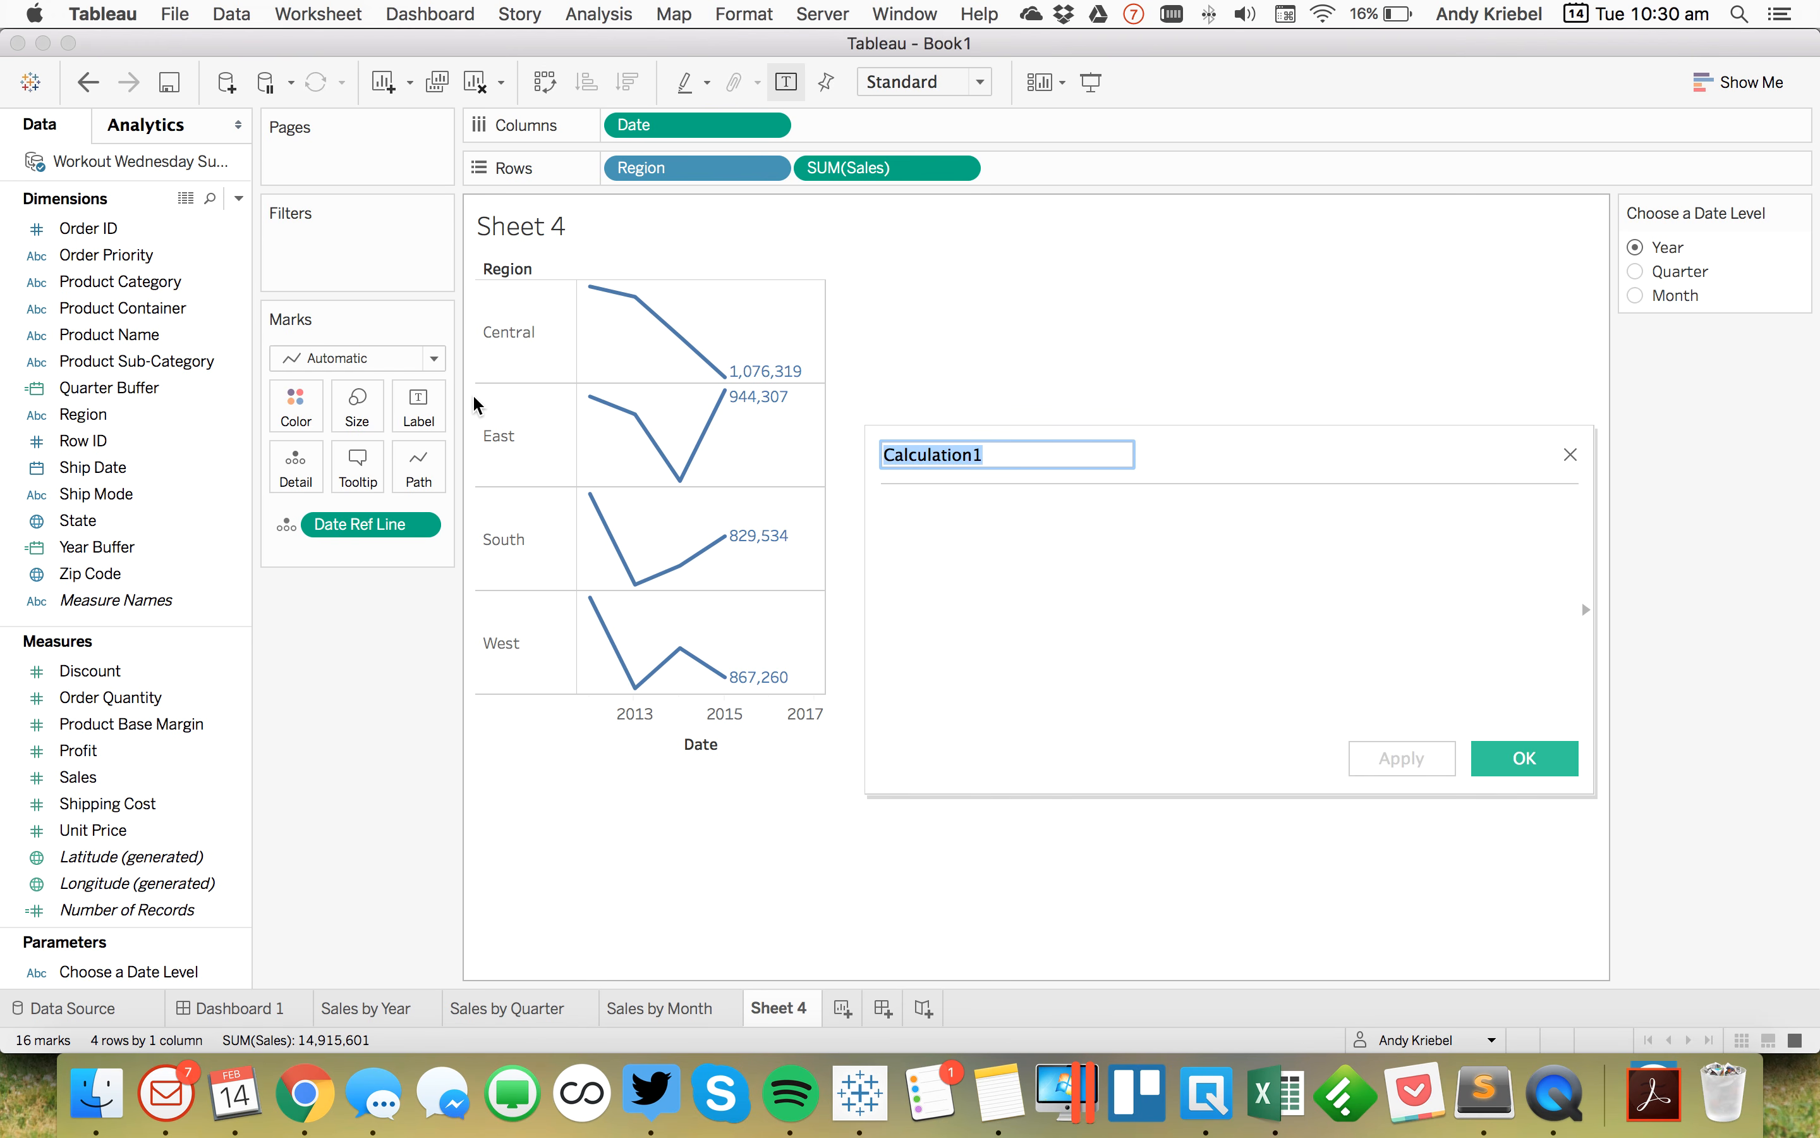
{"action": "type", "text": "Lasst"}
{"action": "key", "text": "BackSpace"}
{"action": "key", "text": "BackSpace"}
{"action": "key", "text": "BackSpace"}
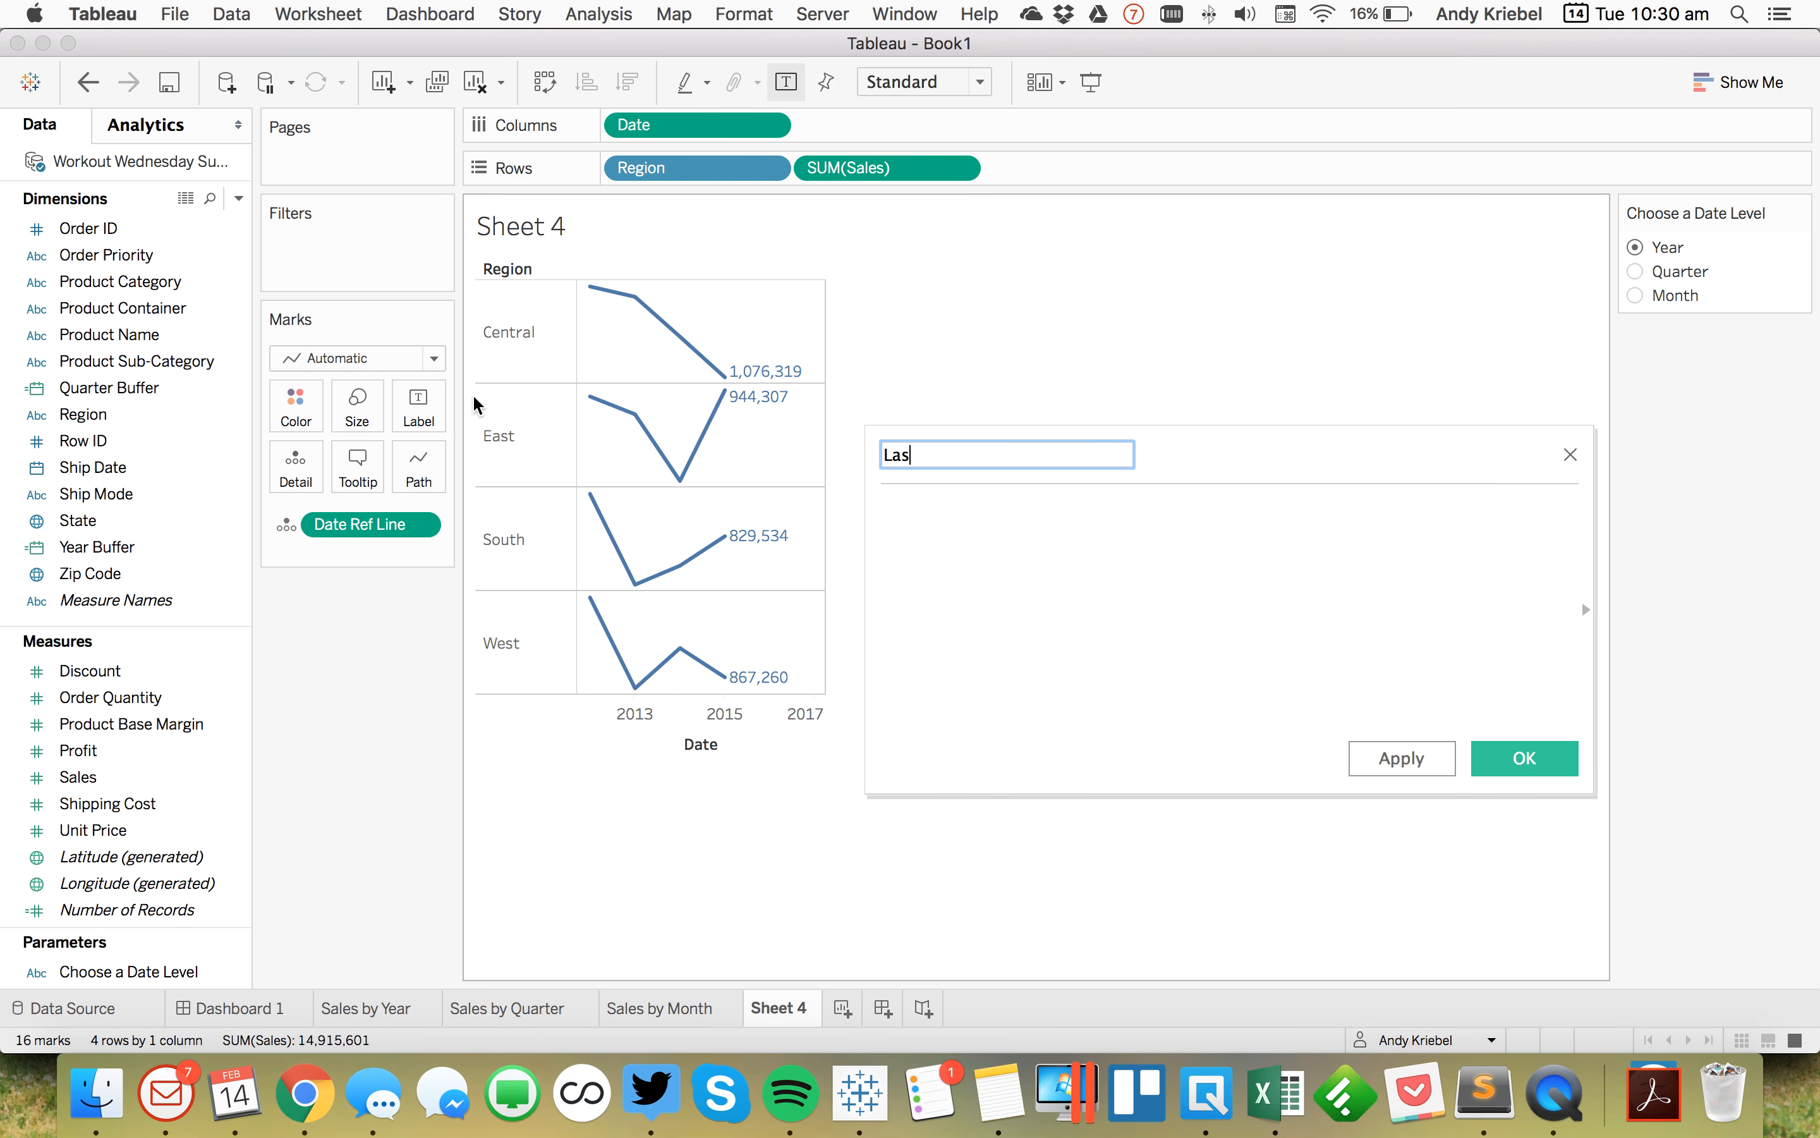
{"action": "type", "text": "t Date of Sales"}
{"action": "key", "text": "Tab"}
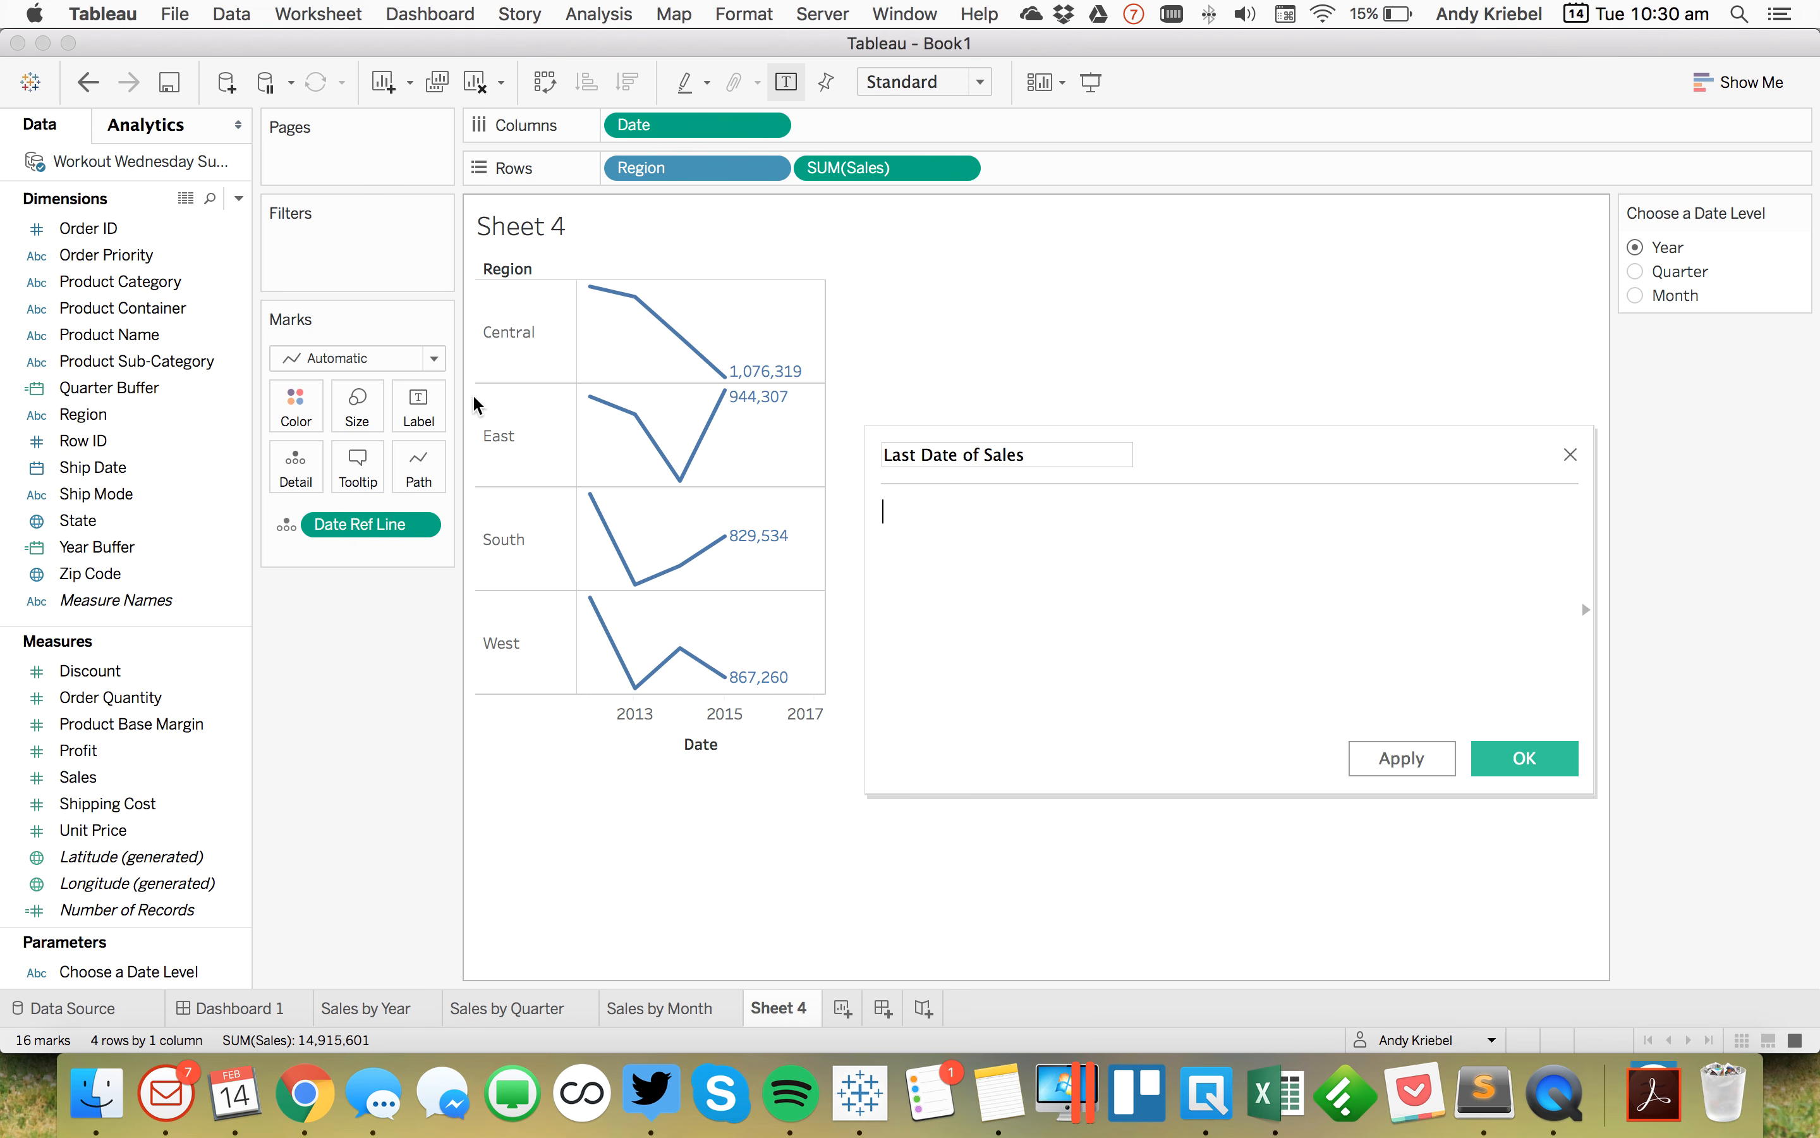
Step: Enter the formula IF {MAX([Date])}=[Date] THEN [Sales] END in the Last Date of Sales calculation
{"action": "type", "text": "IFM"}
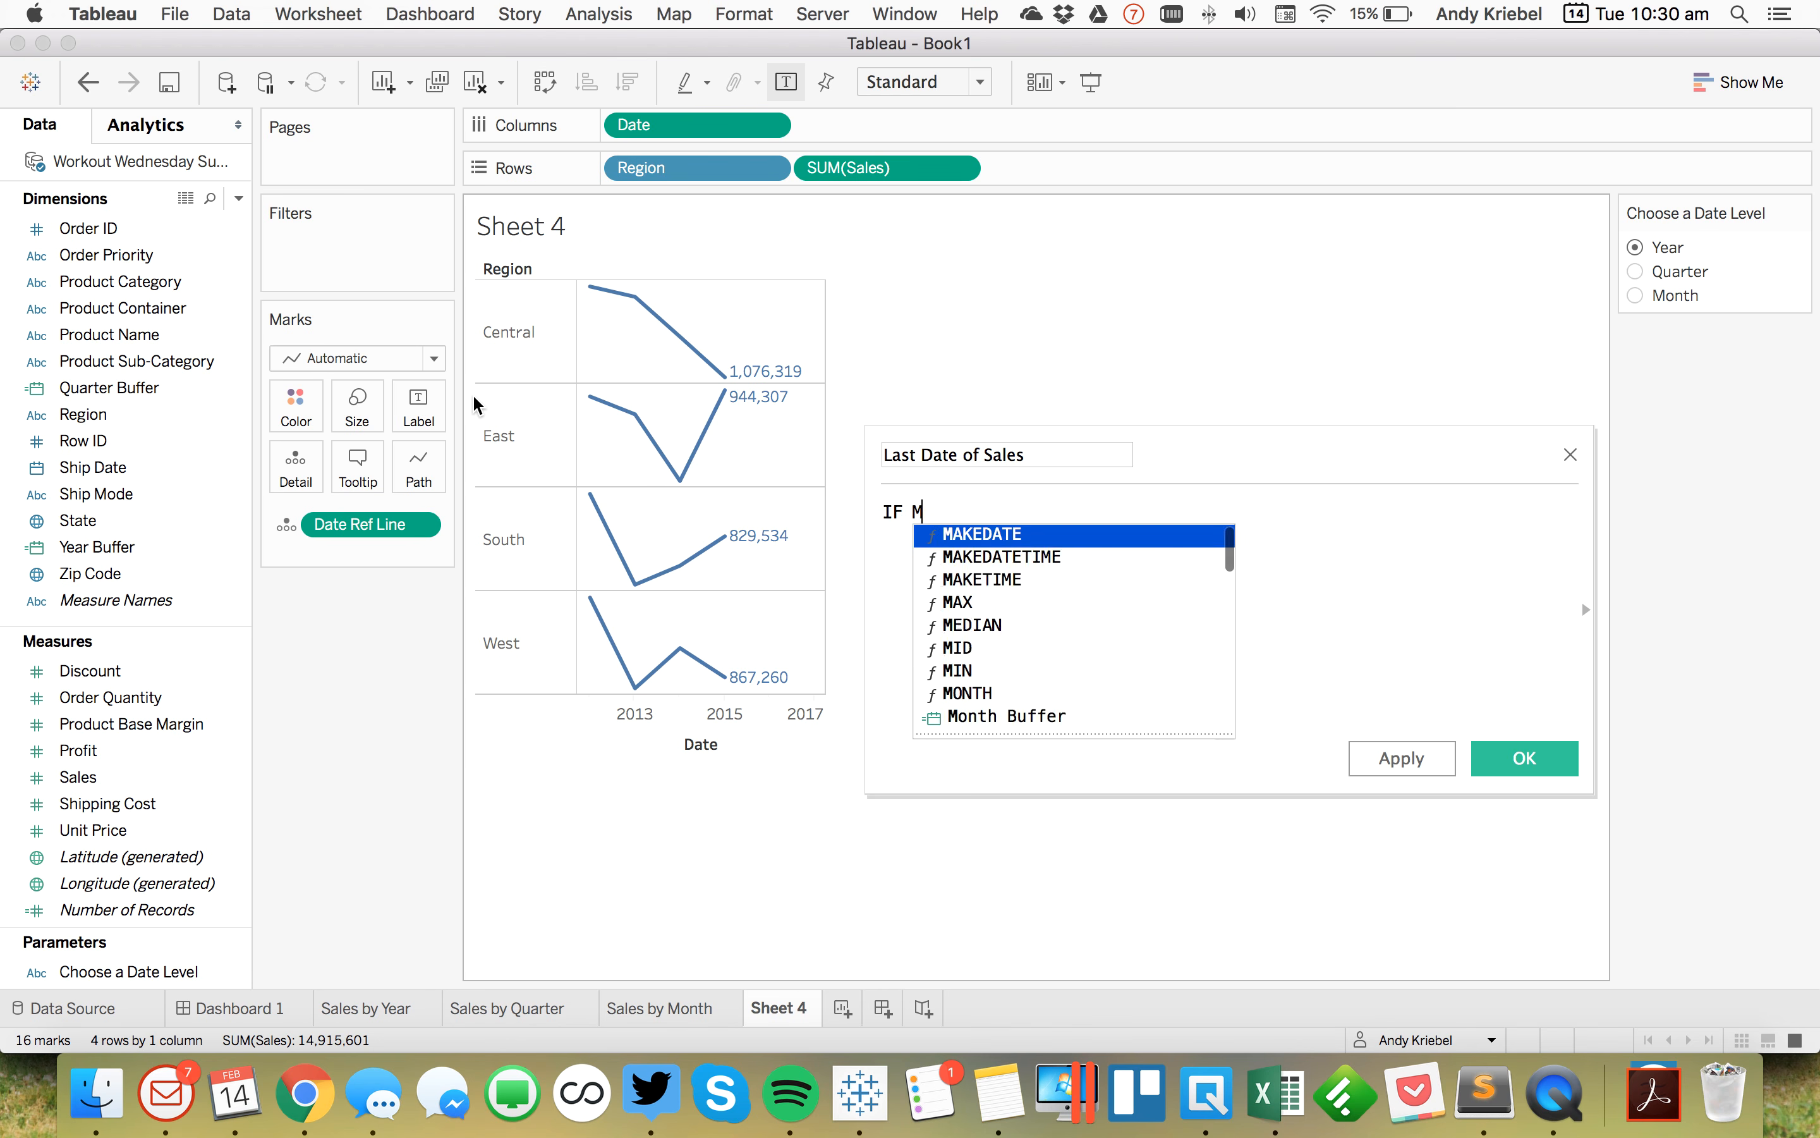
{"action": "type", "text": "AX(date"}
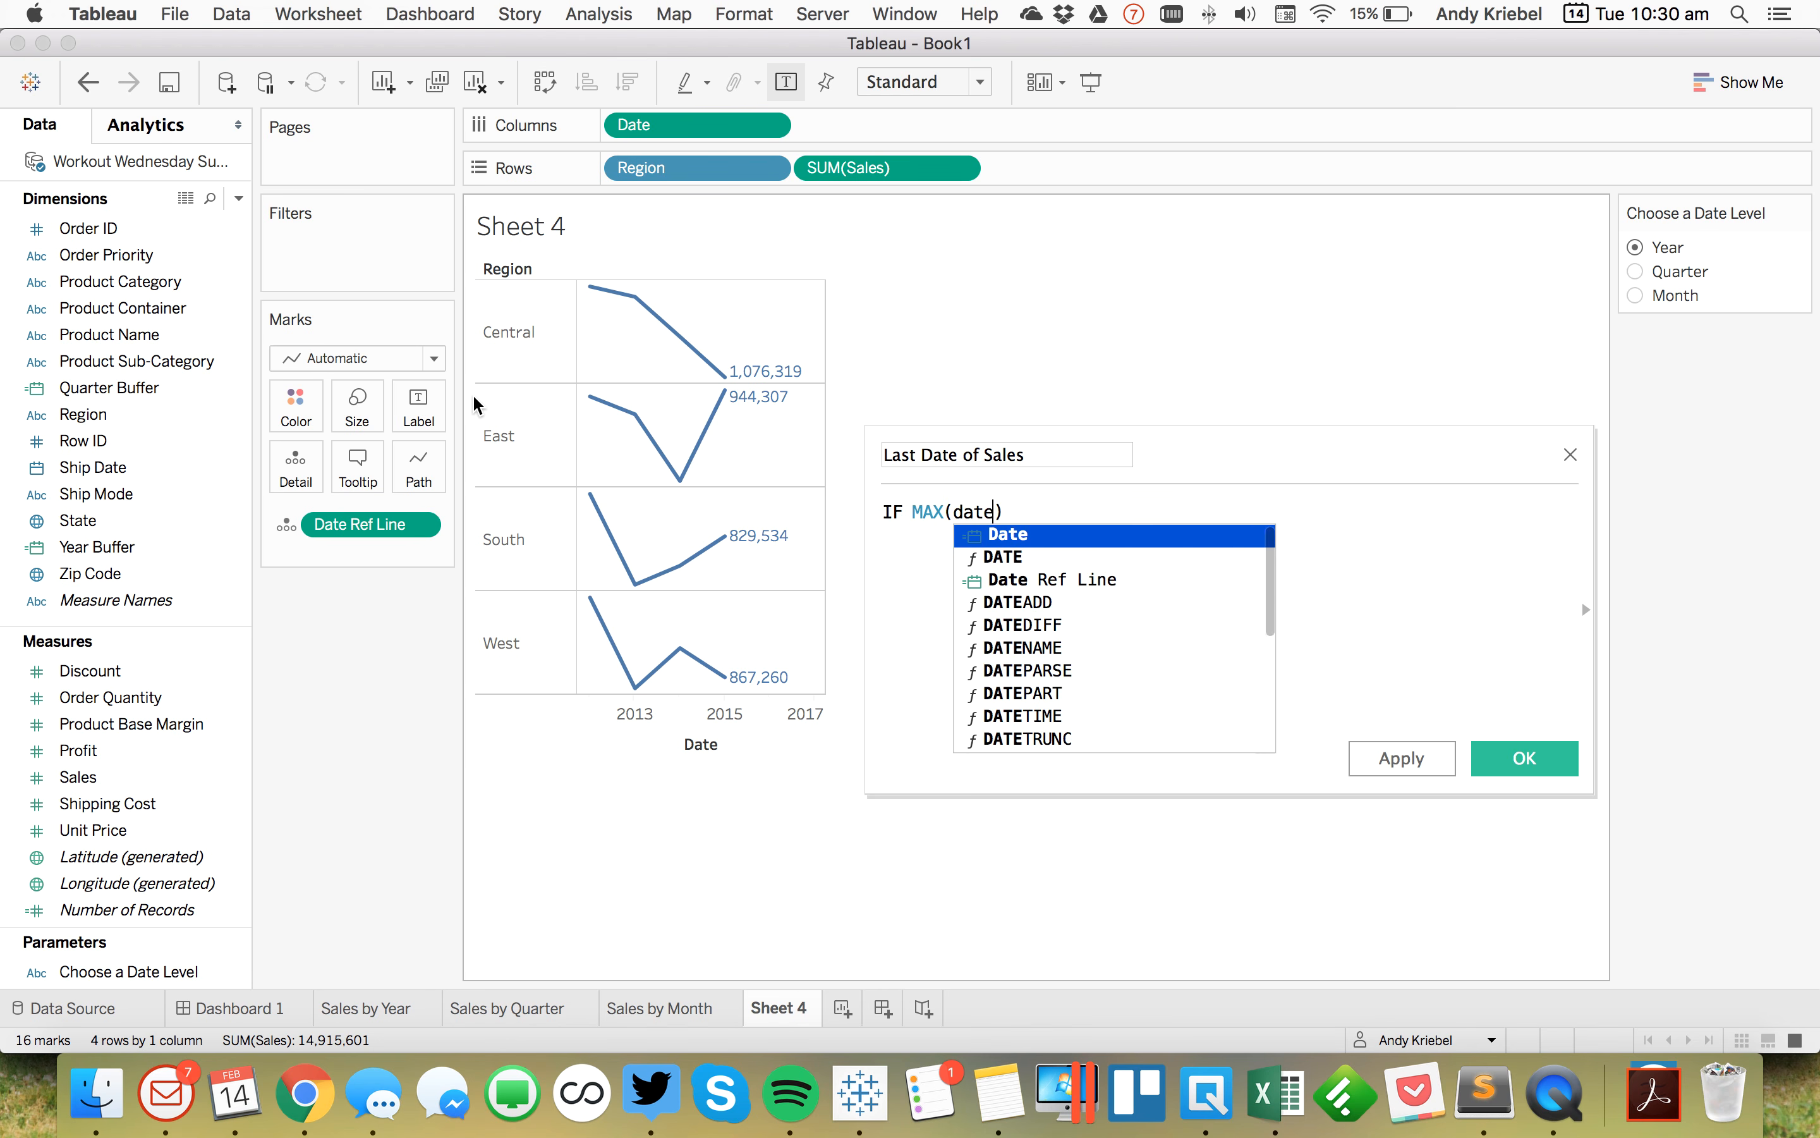
{"action": "key", "text": "BackSpace"}
{"action": "key", "text": "BackSpace"}
{"action": "key", "text": "BackSpace"}
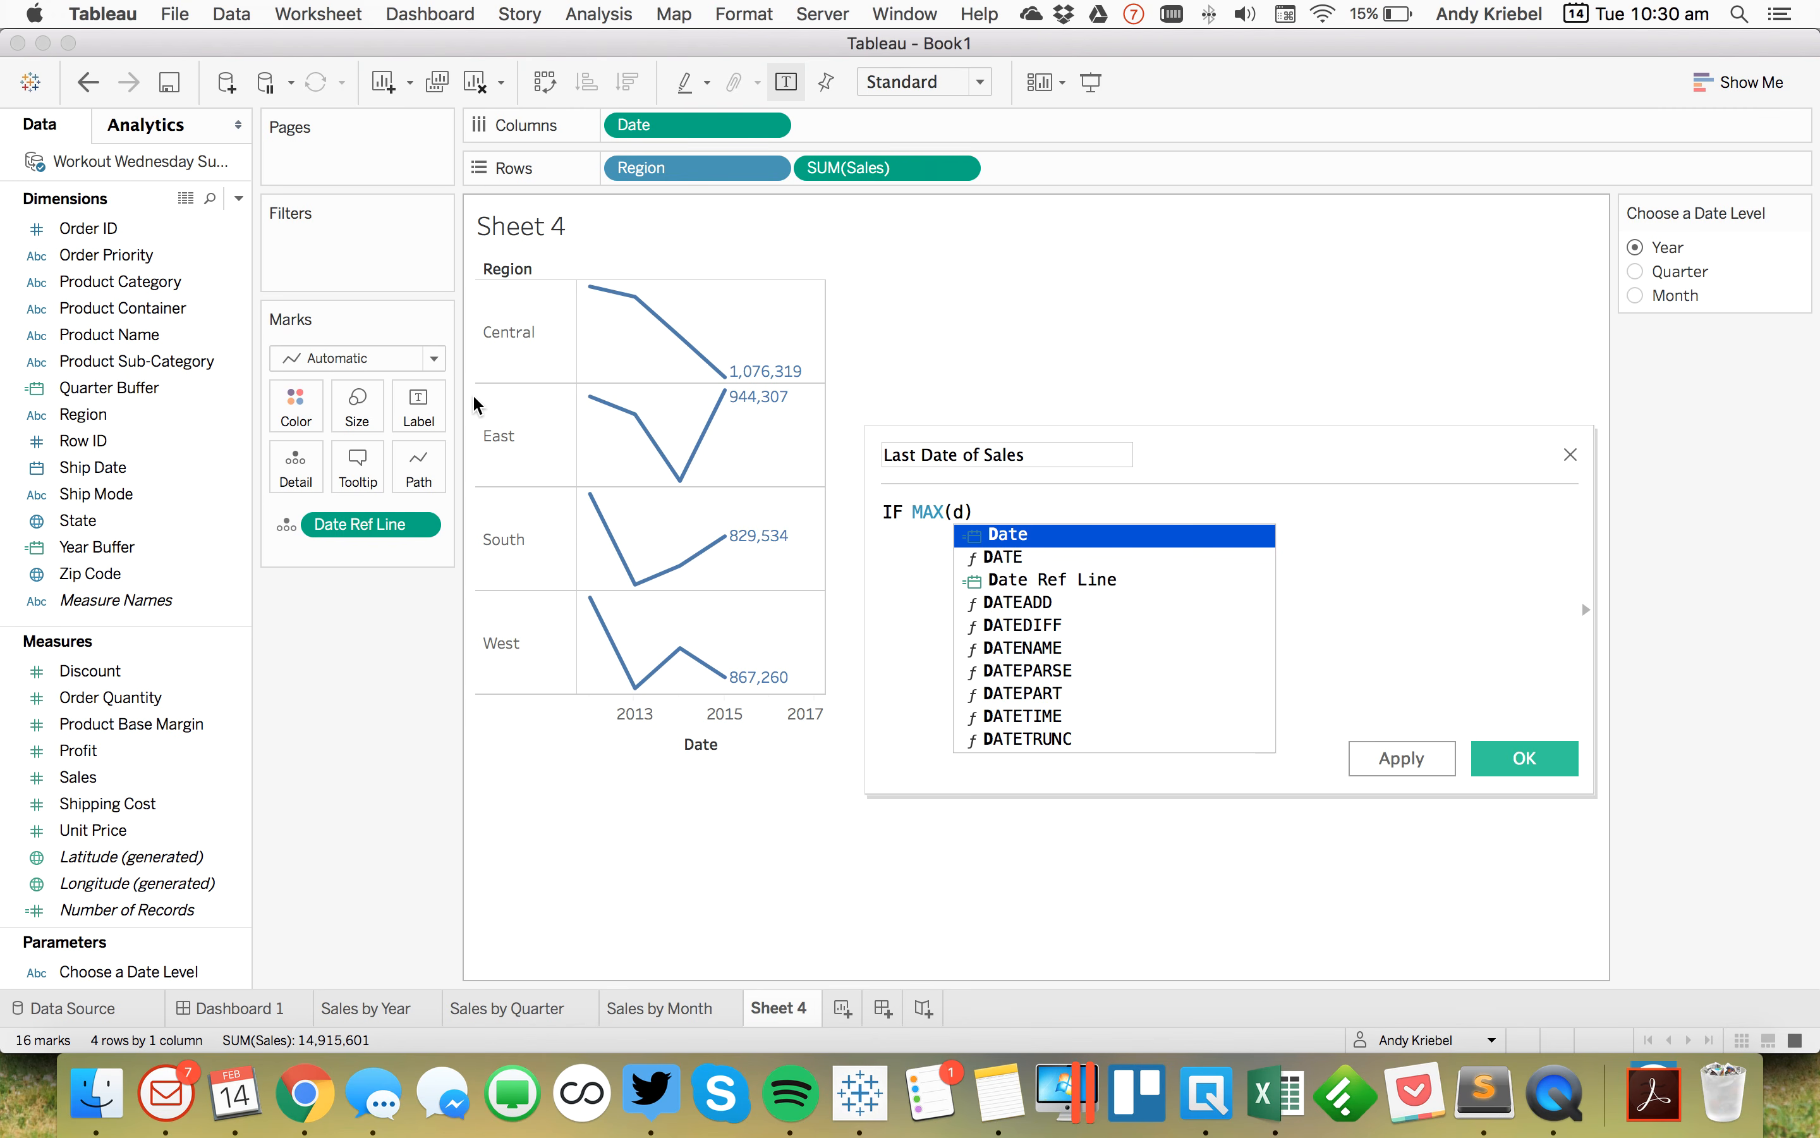
{"action": "key", "text": "Return"}
{"action": "key", "text": "Right"}
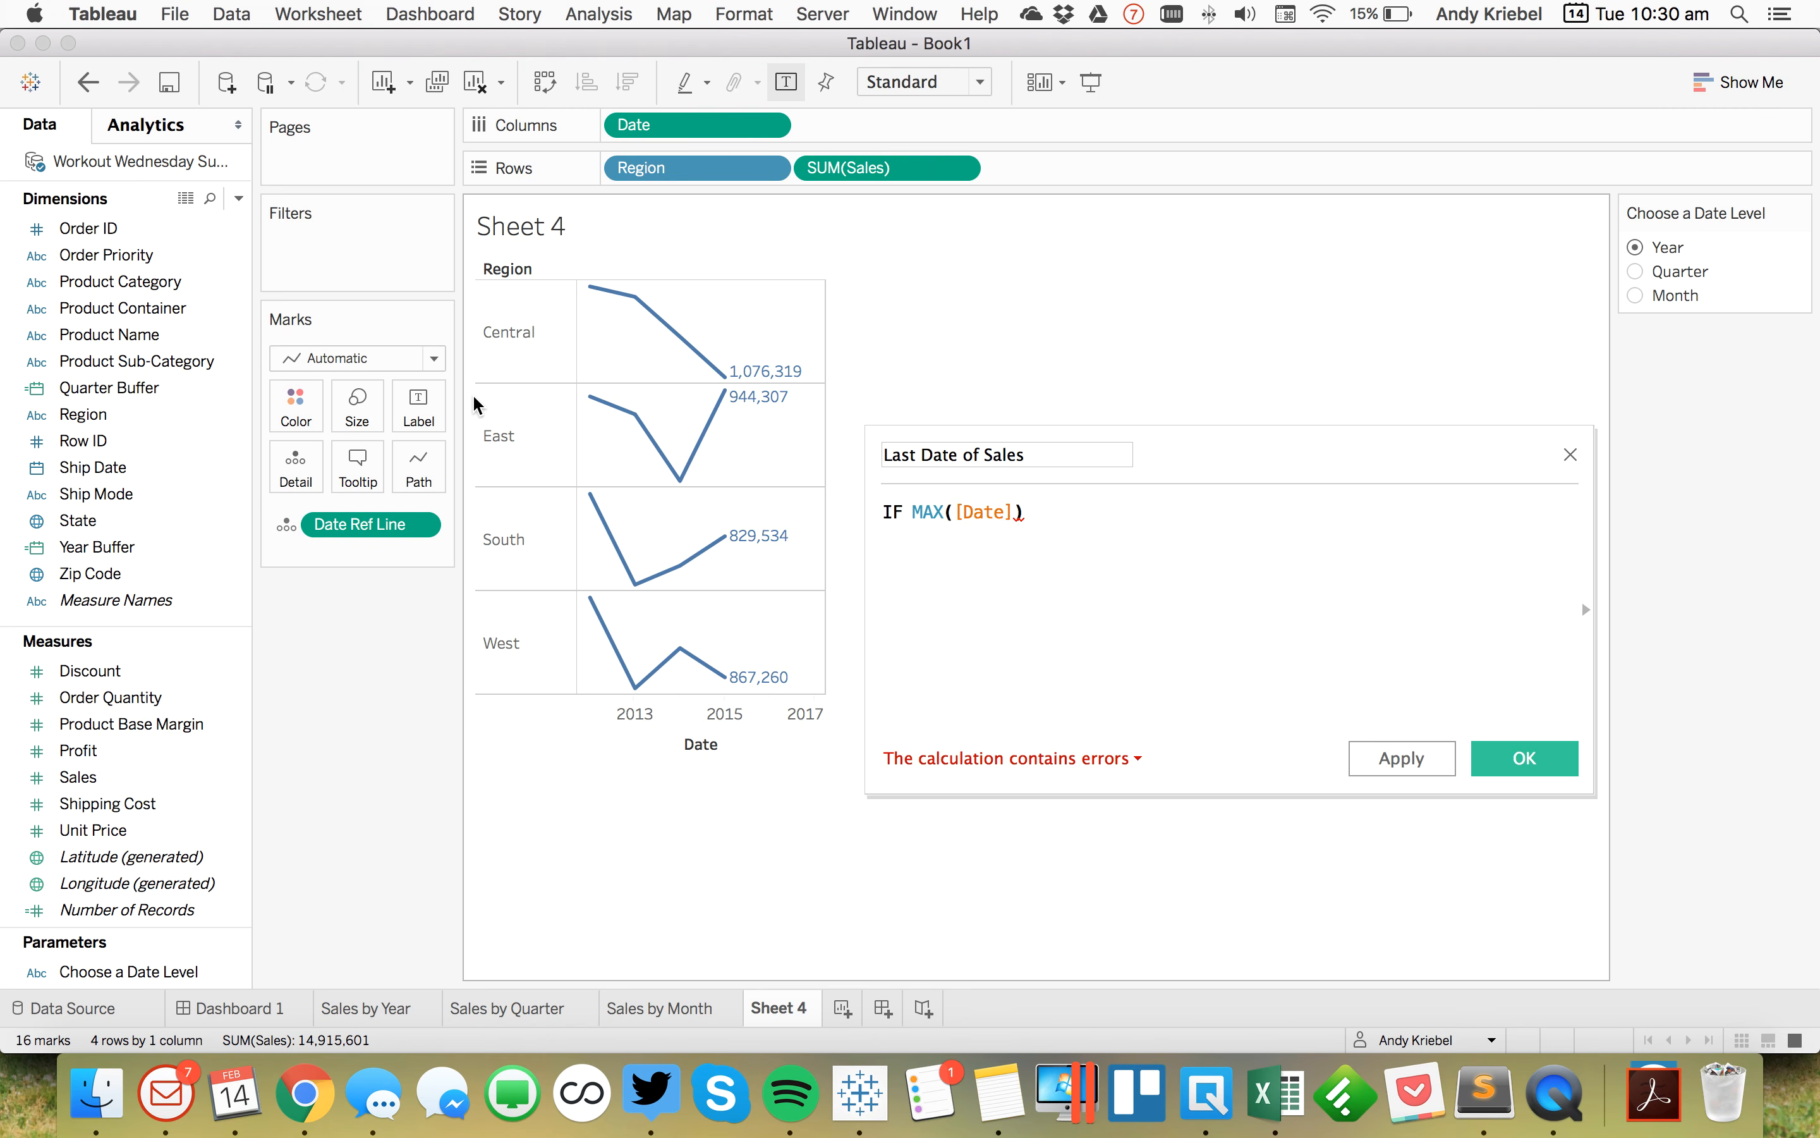
{"action": "key", "text": "Left"}
{"action": "key", "text": "Left"}
{"action": "key", "text": "Left"}
{"action": "key", "text": "Left"}
{"action": "key", "text": "Left"}
{"action": "key", "text": "Left"}
{"action": "key", "text": "Left"}
{"action": "key", "text": "Left"}
{"action": "key", "text": "Left"}
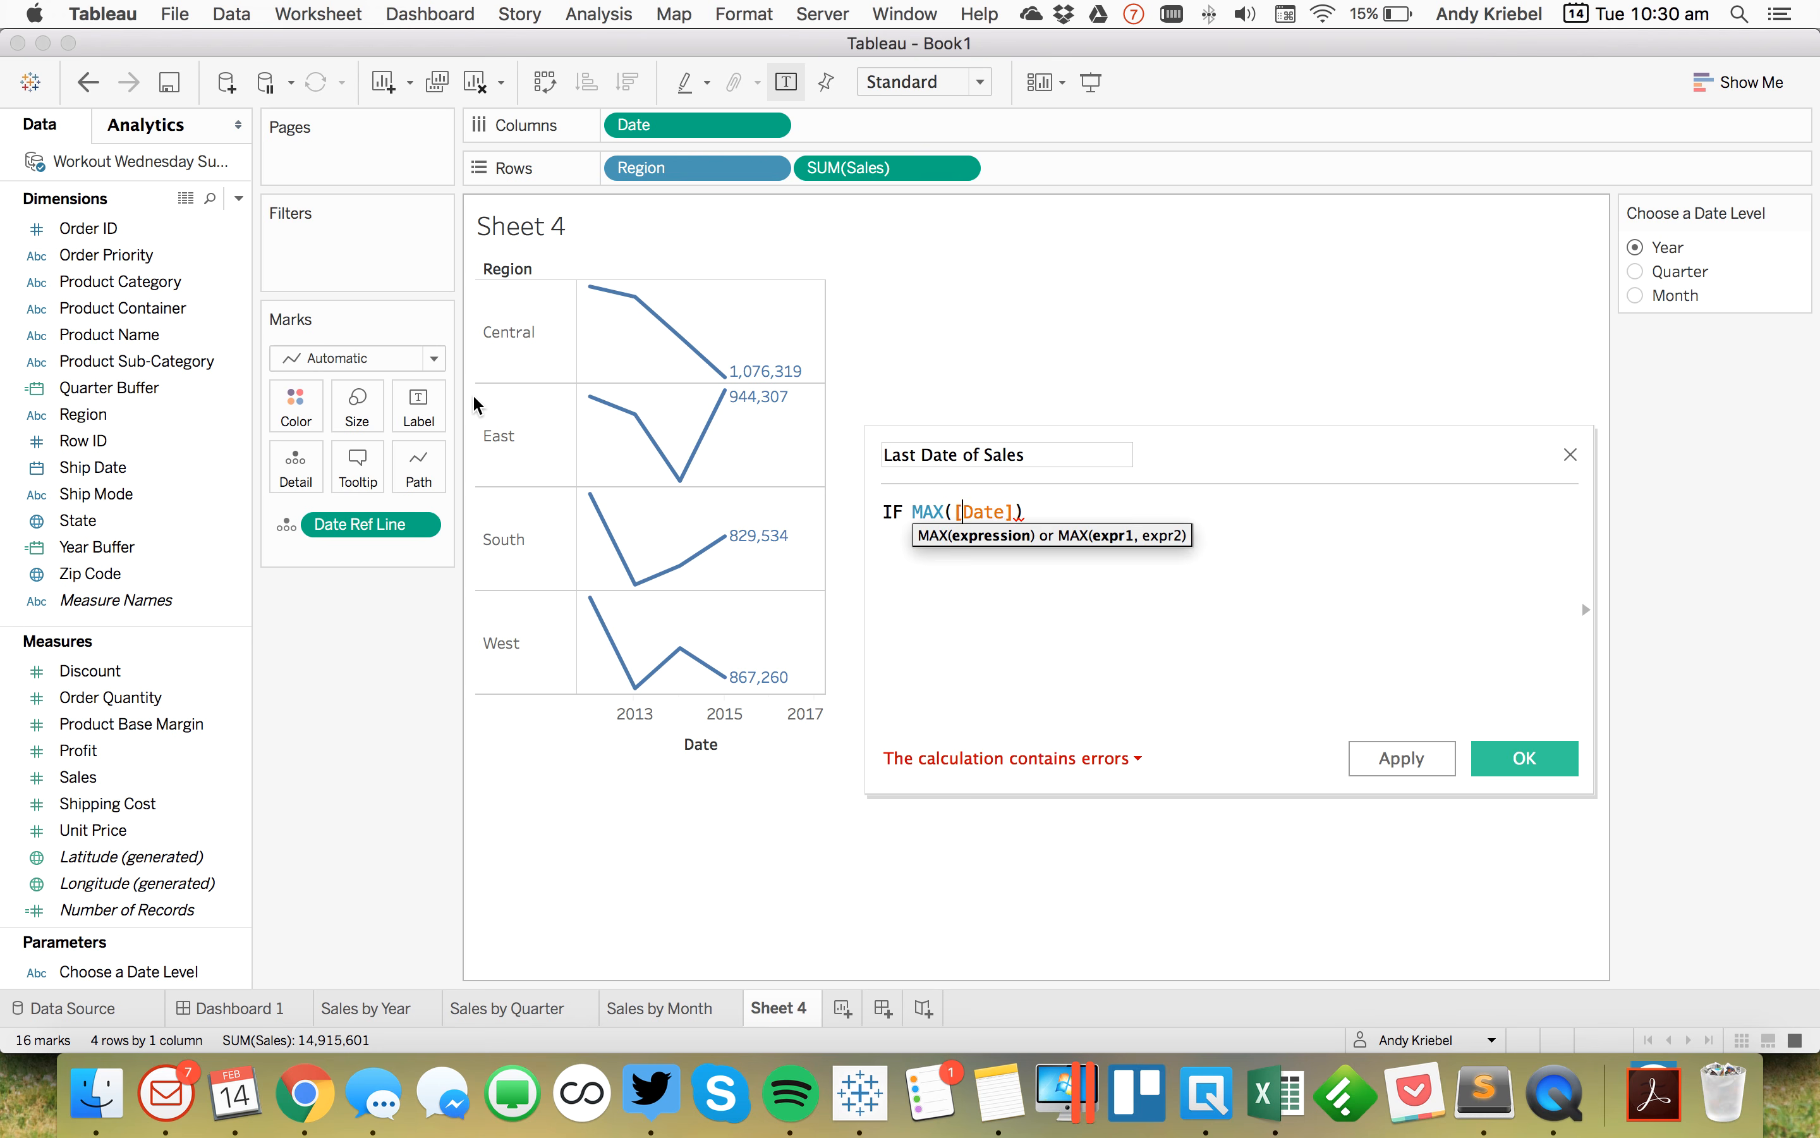
{"action": "type", "text": "{"}
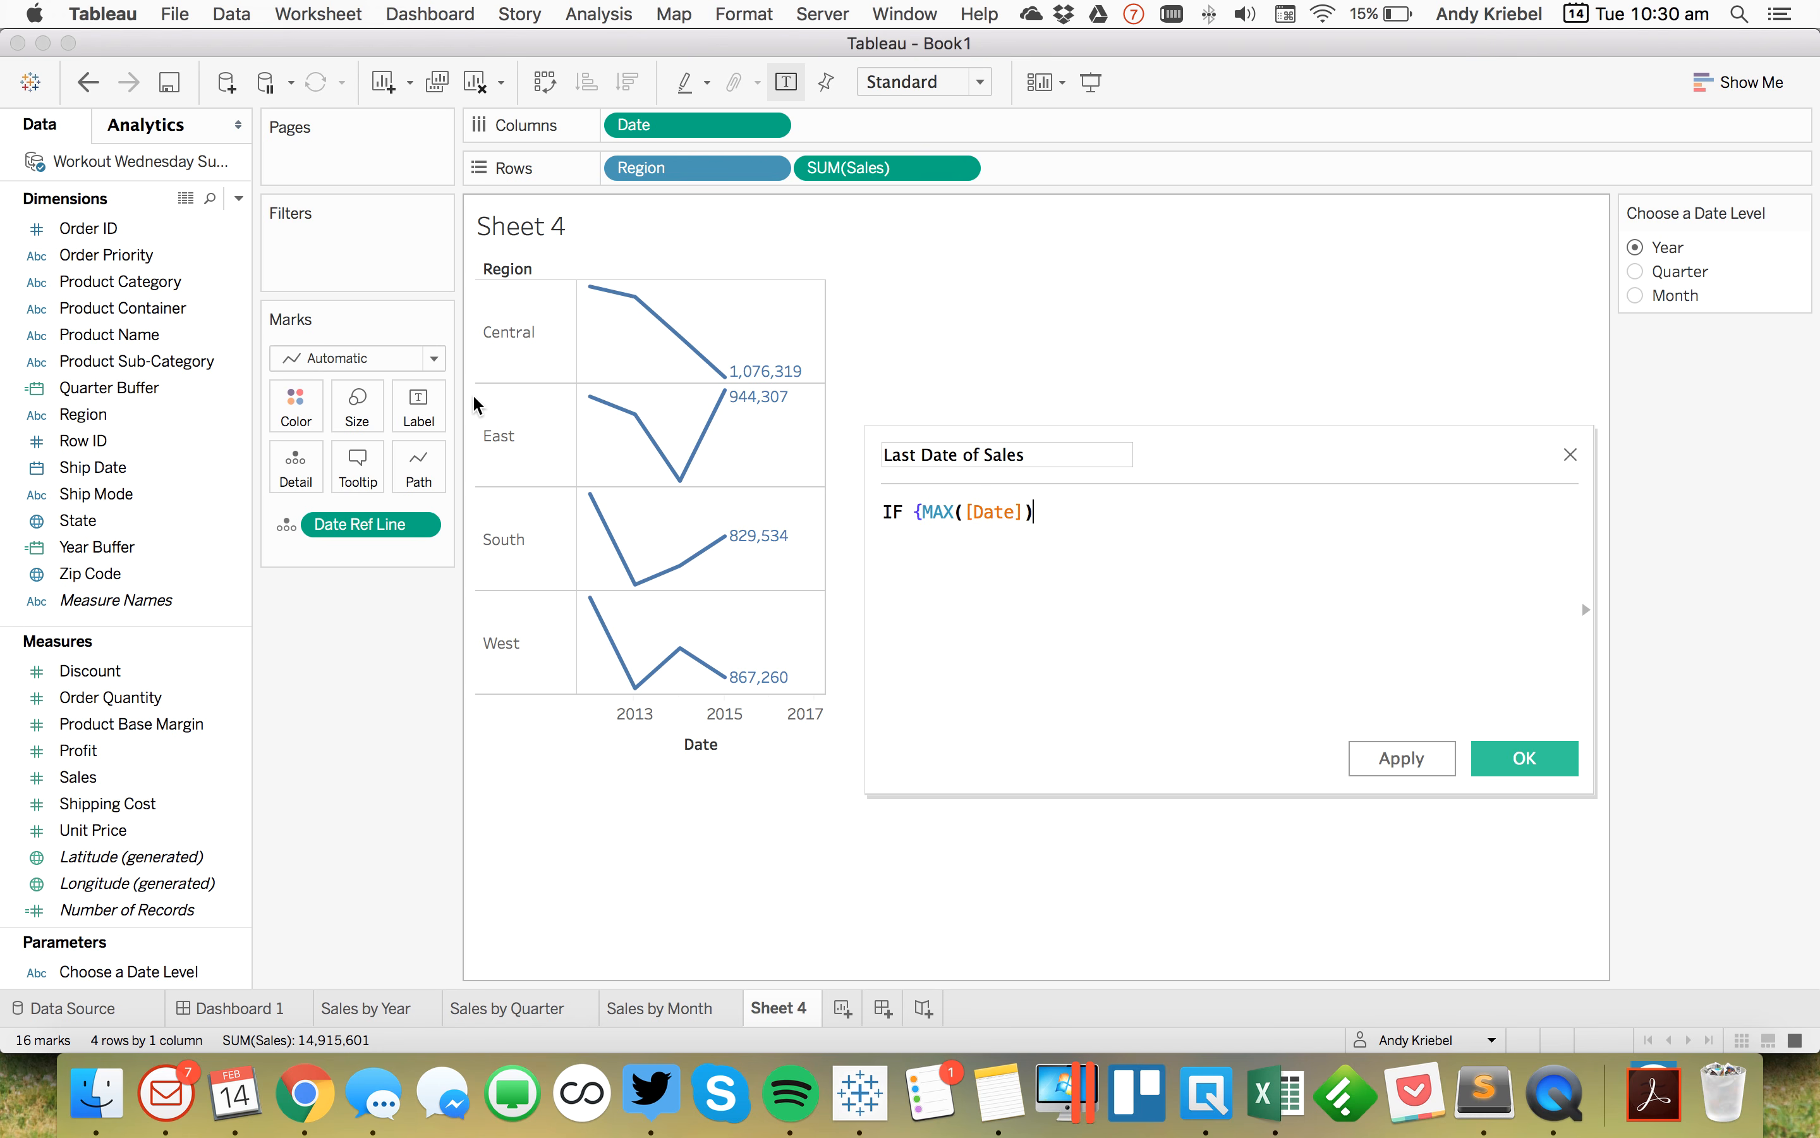
{"action": "type", "text": "}="}
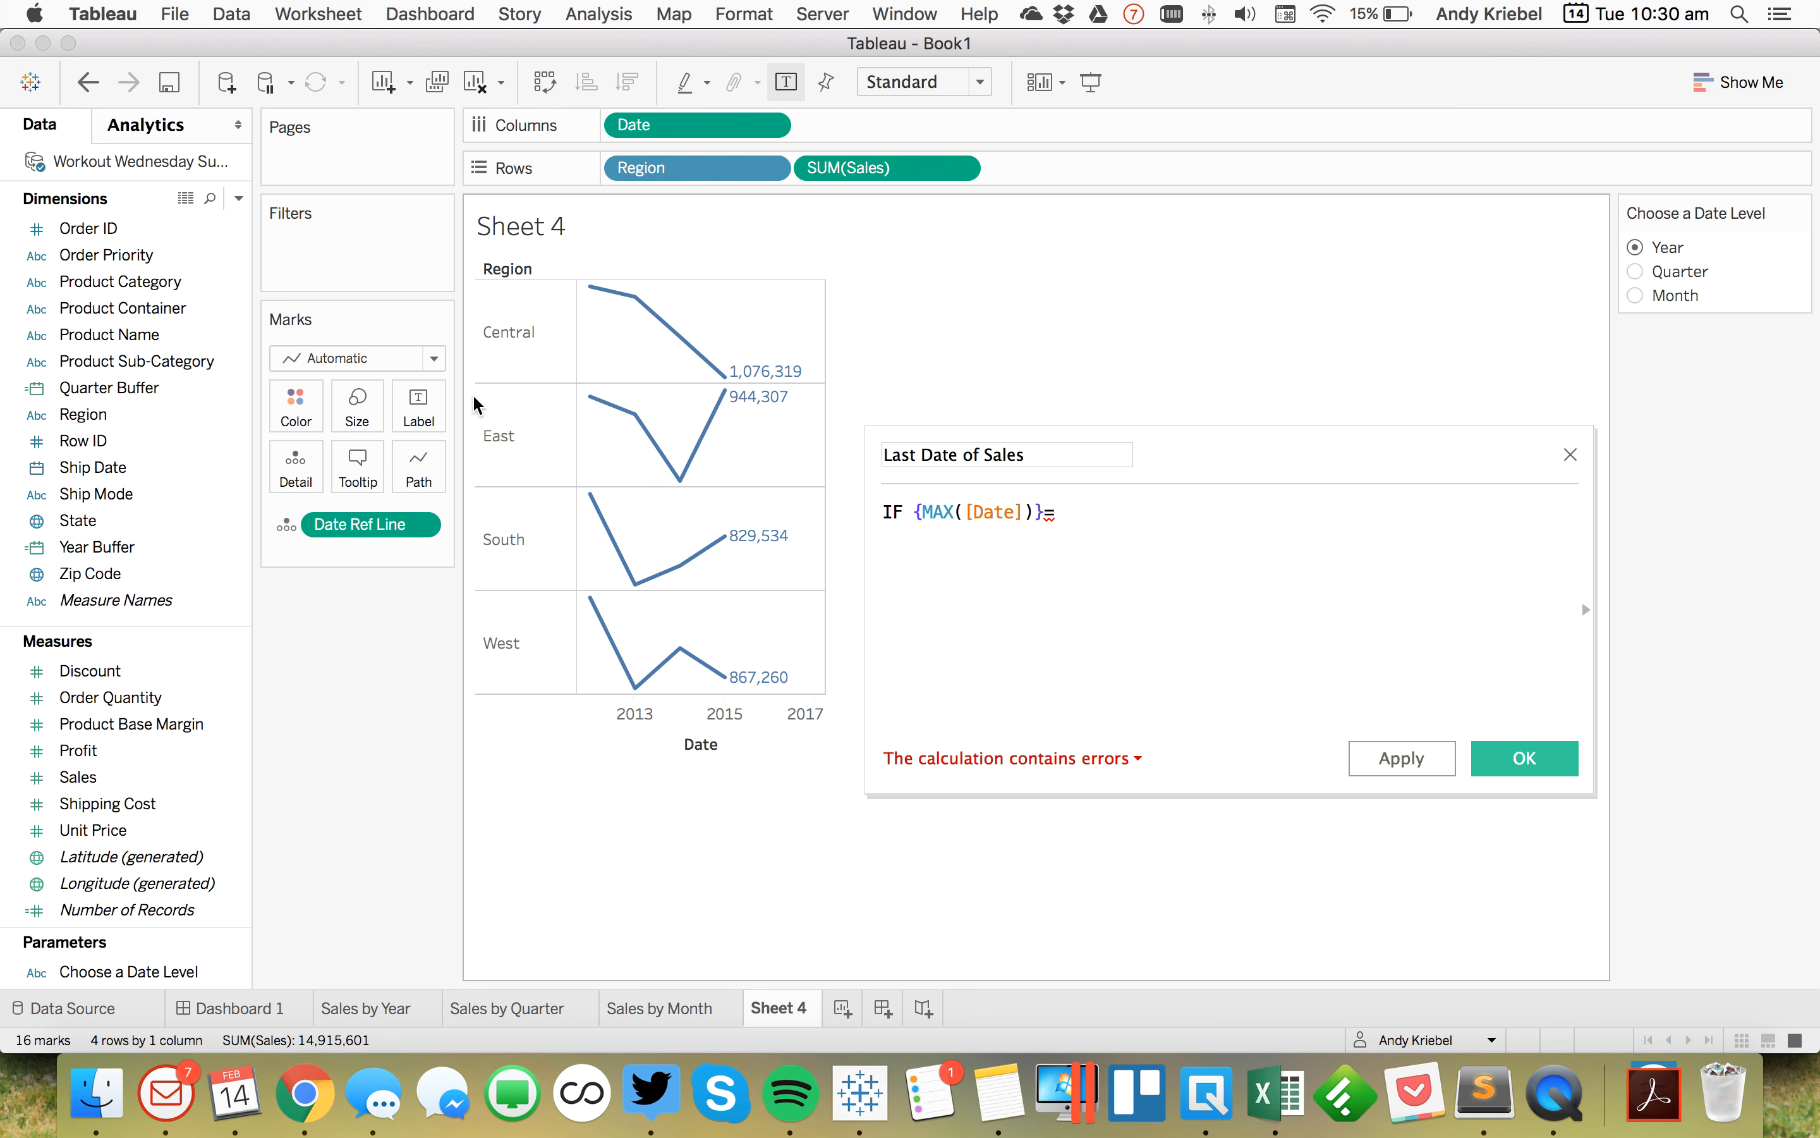
{"action": "type", "text": "[Date]"}
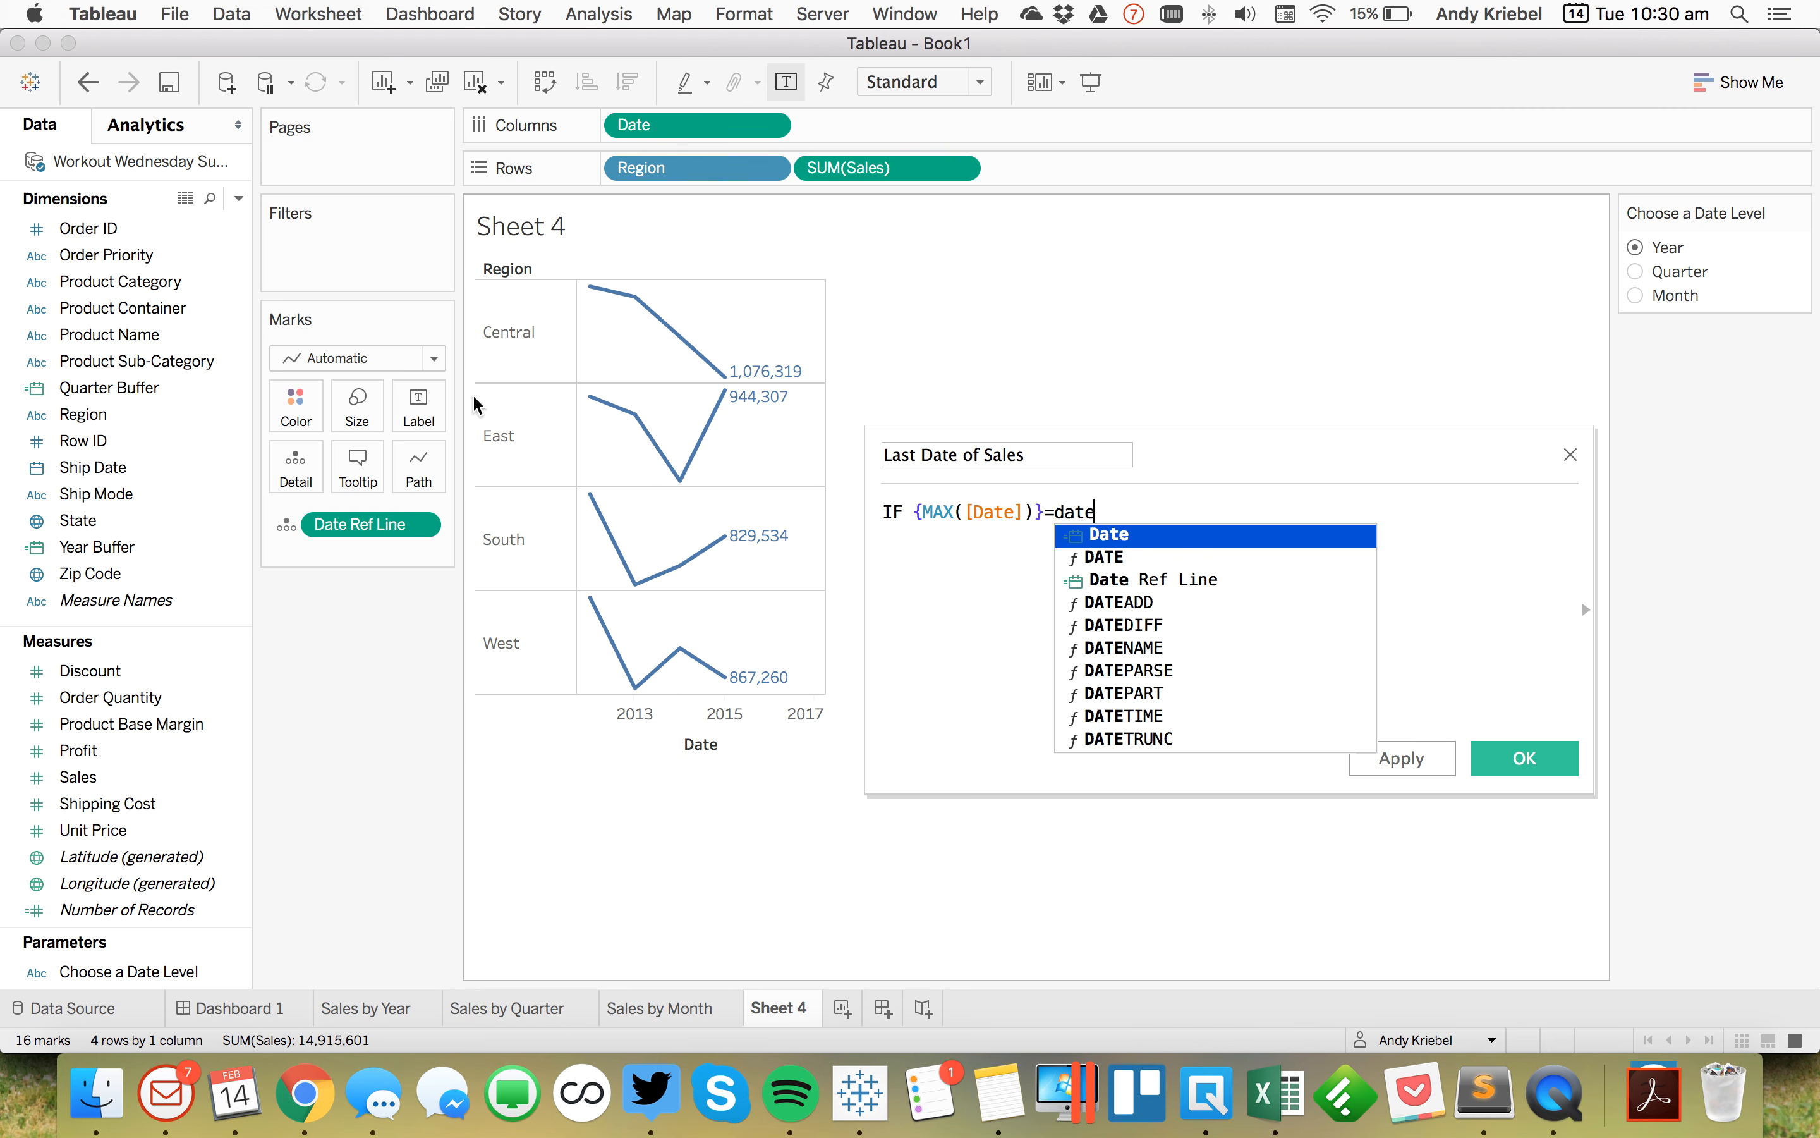
{"action": "type", "text": "THEN sal"}
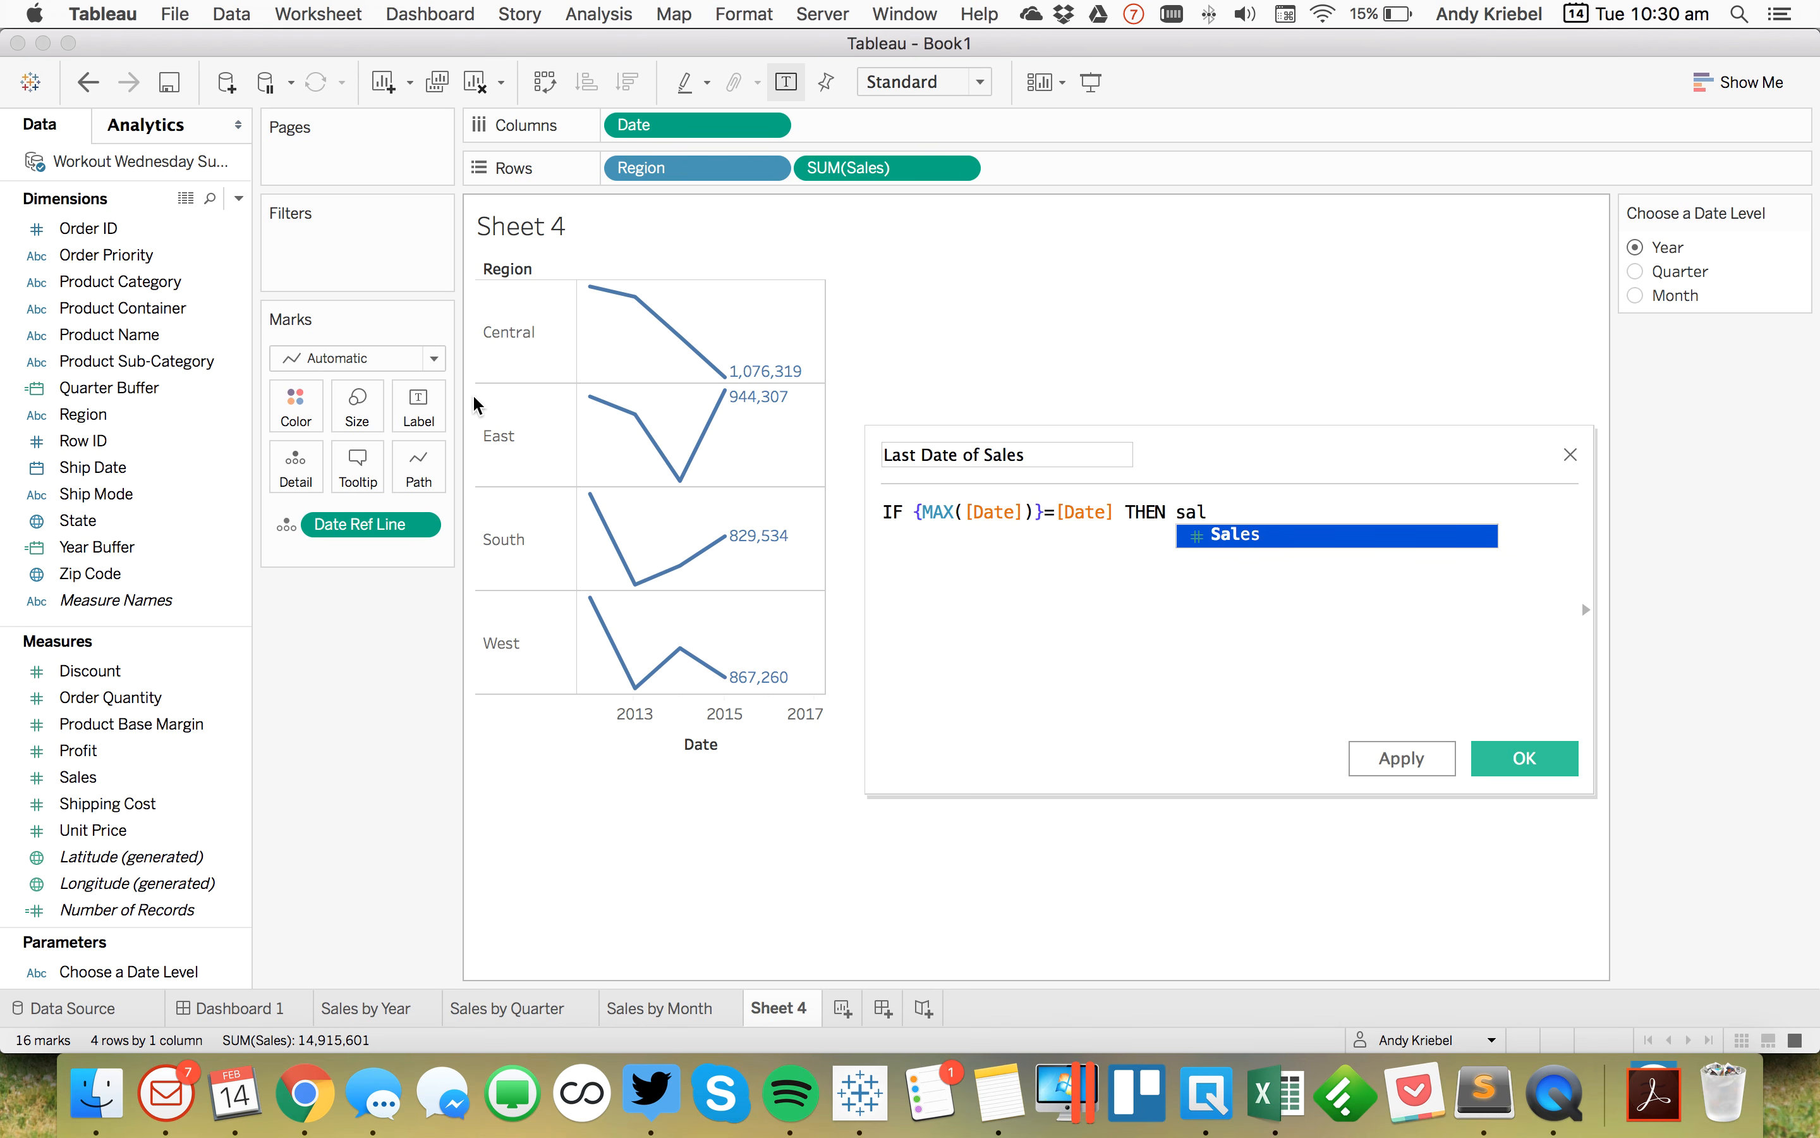
{"action": "key", "text": "Return"}
{"action": "type", "text": "END"}
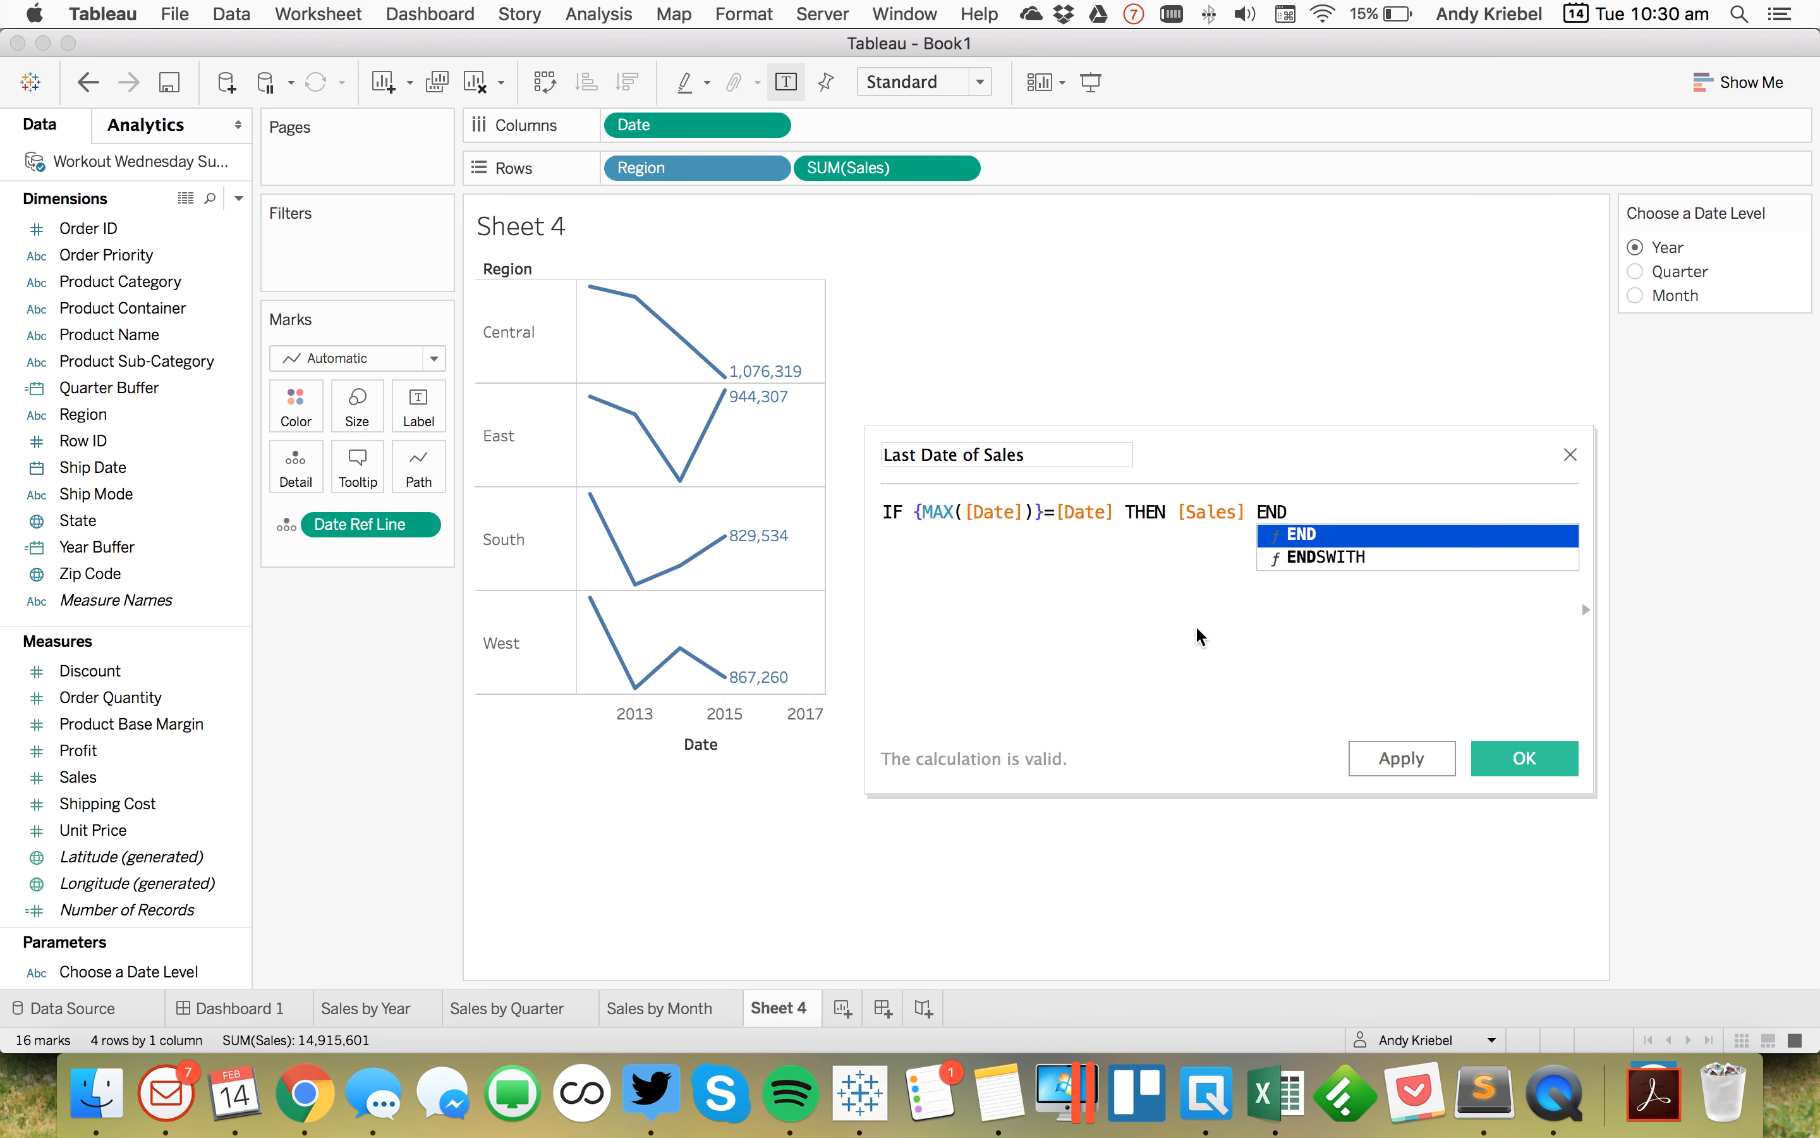
{"action": "key", "text": "Return"}
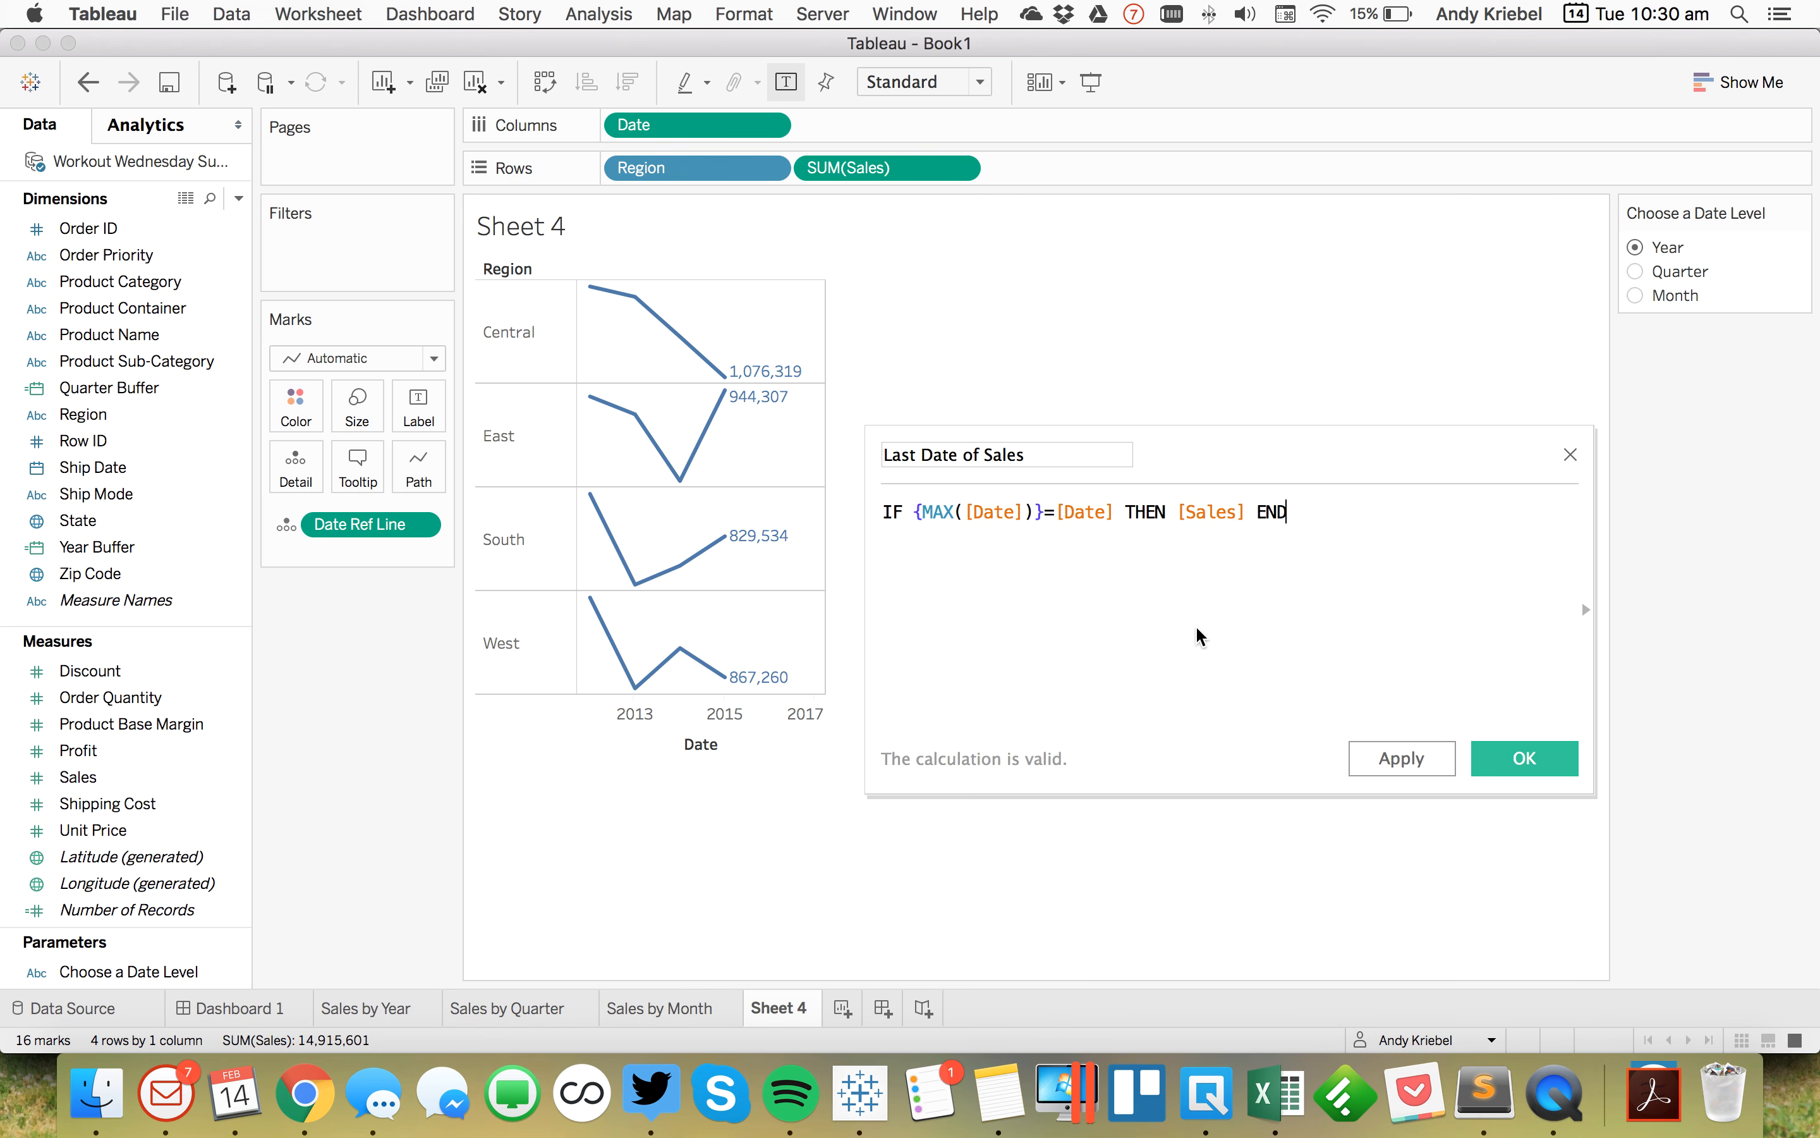
Step: Change the braces expression to {FIXED [Region] : MAX([Date])} and save the calculation
{"action": "left_click", "coordinate": [917, 513]}
{"action": "type", "text": "FIXED [R"}
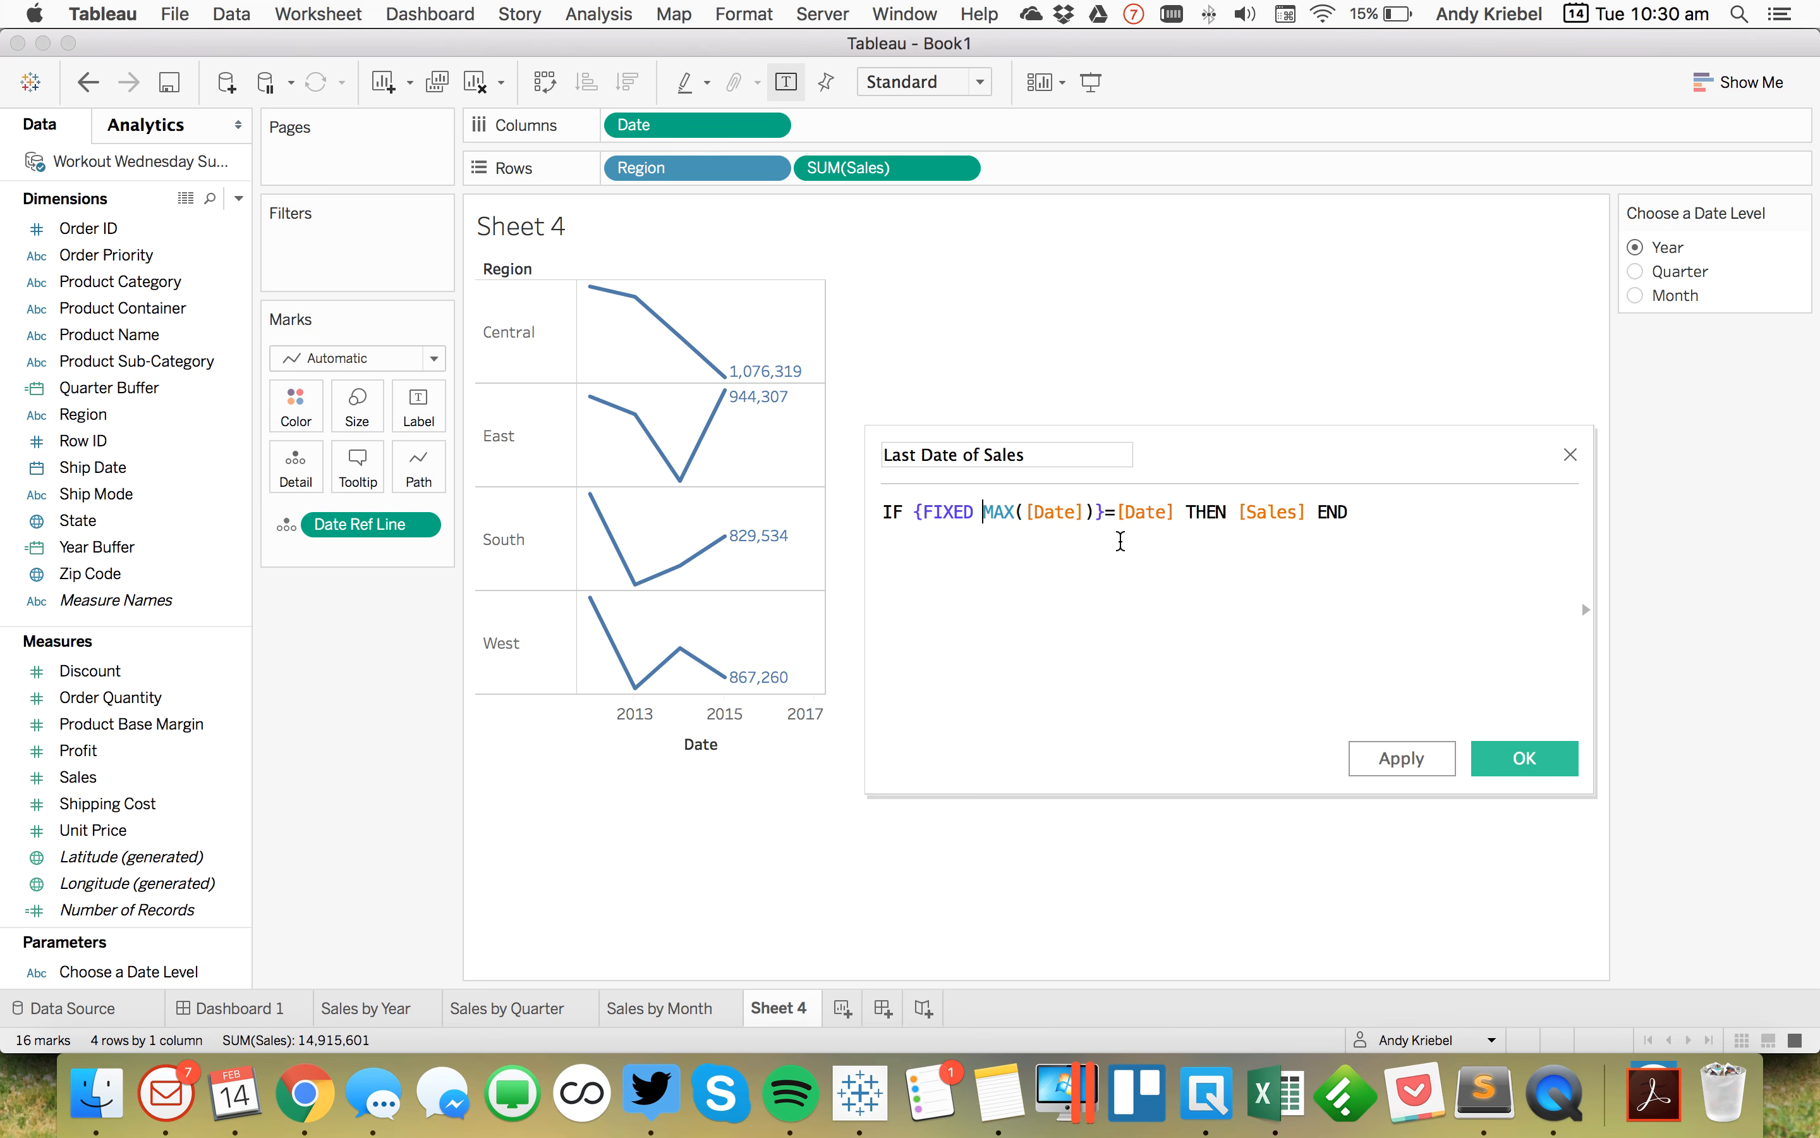
{"action": "type", "text": "egion"}
{"action": "key", "text": "Return"}
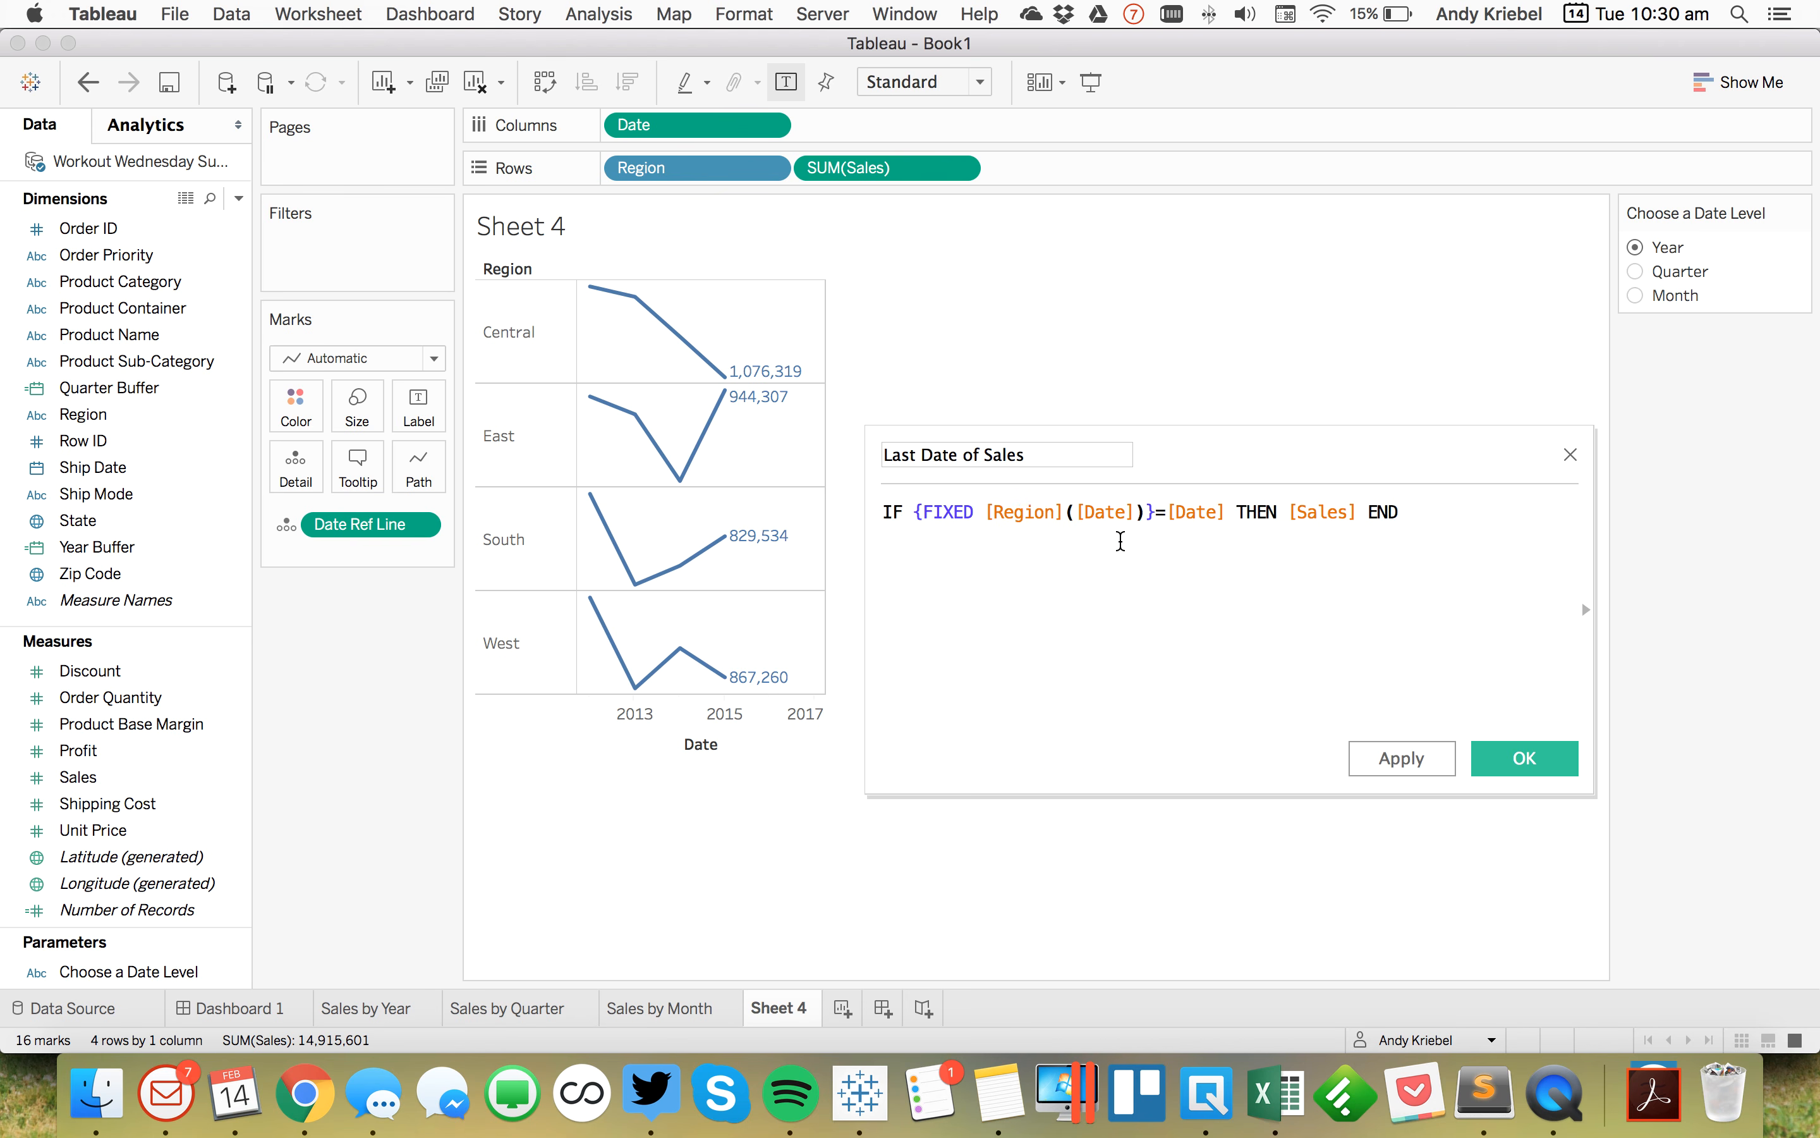
{"action": "type", "text": ": MA"}
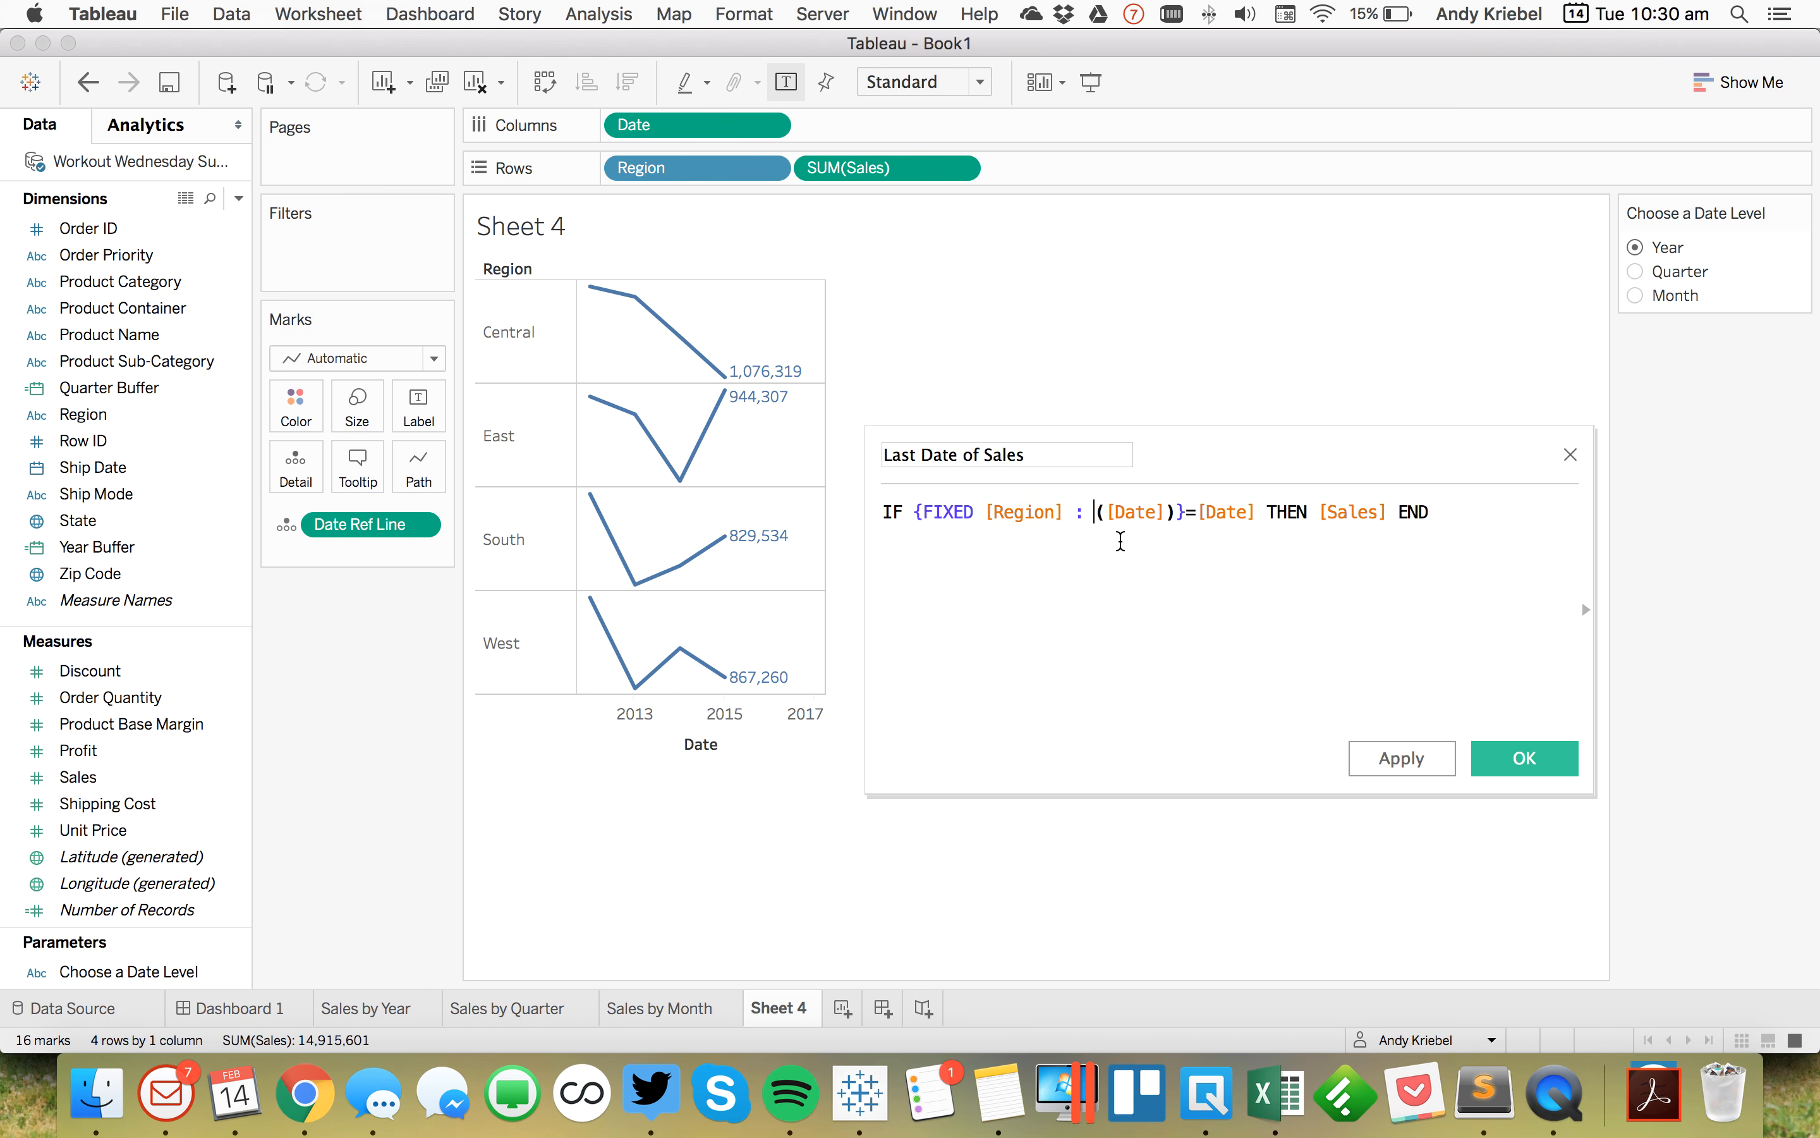
{"action": "left_click", "coordinate": [1139, 602]}
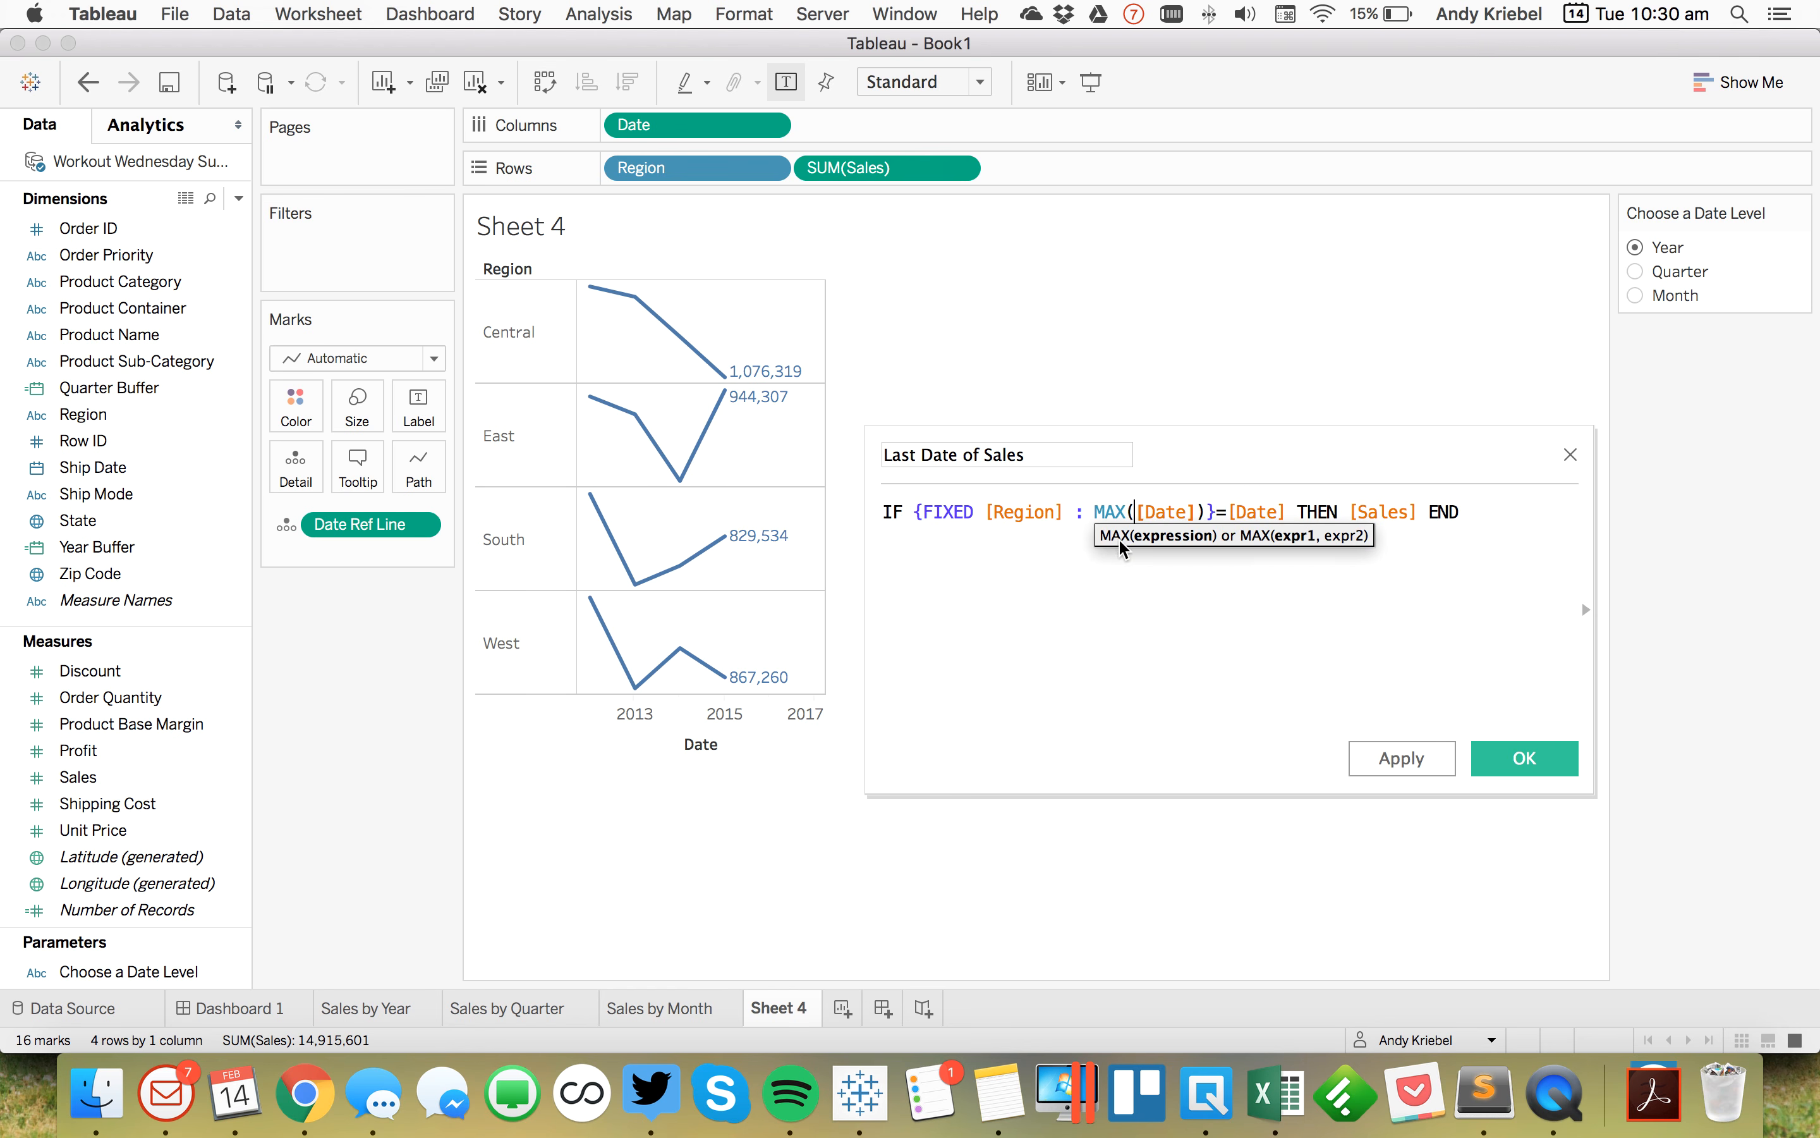
{"action": "left_click", "coordinate": [1512, 755]}
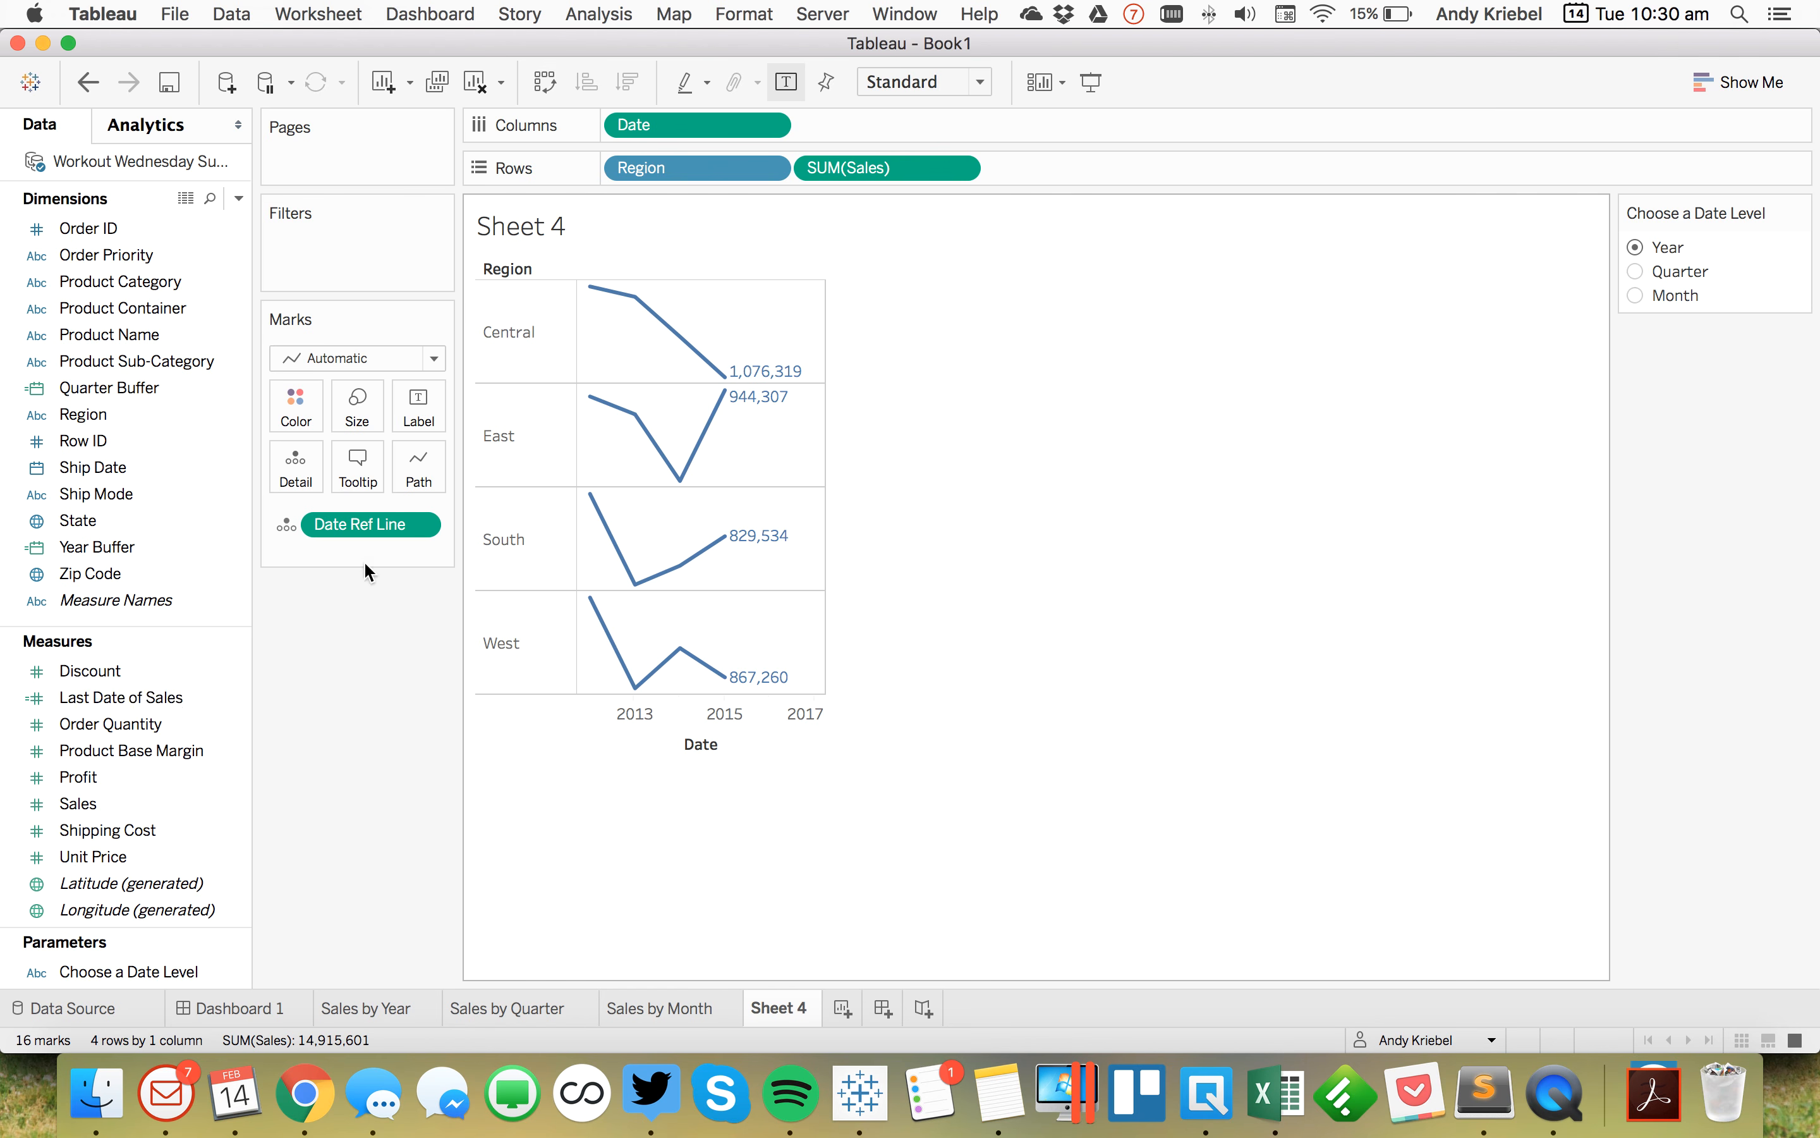
Step: Place Last Date of Sales on Rows as a dual axis with SUM(Sales) and synchronize the axes
{"action": "left_click_drag", "start_coordinate": [156, 696], "coordinate": [1126, 170]}
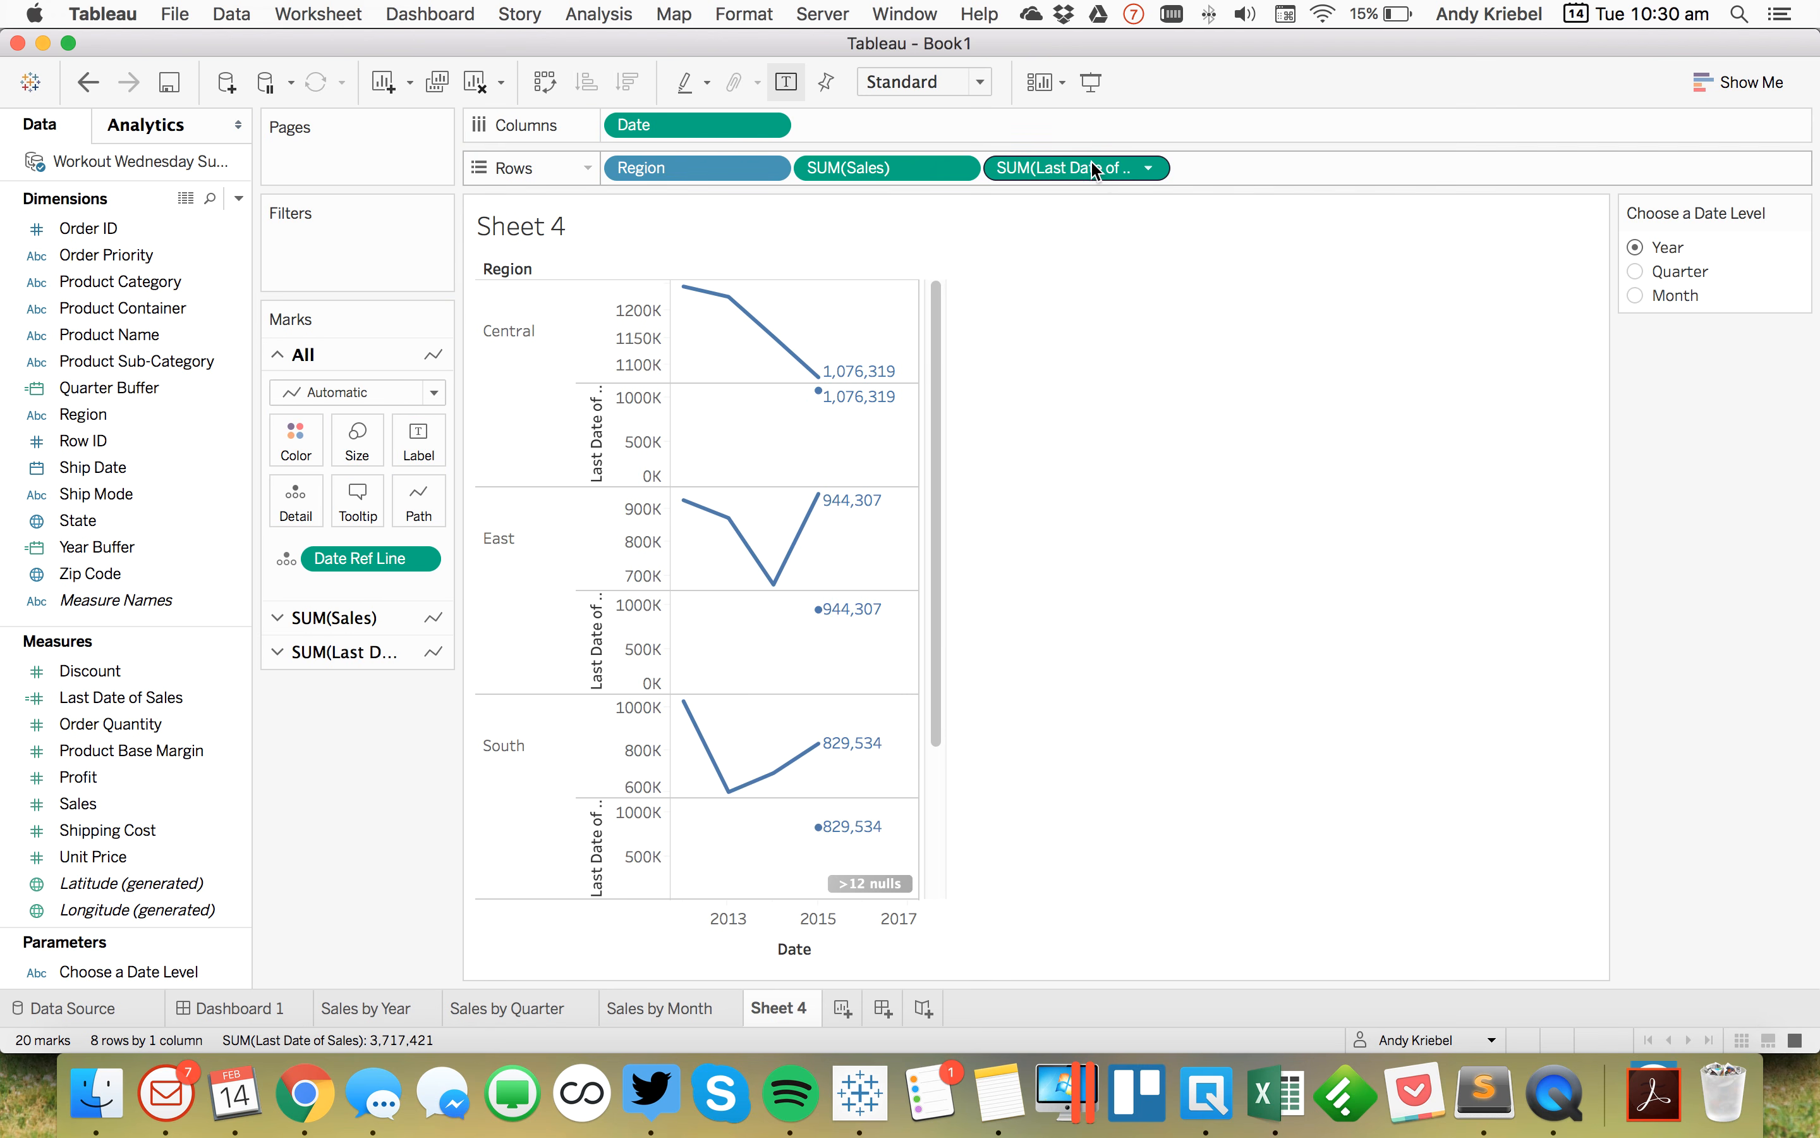
{"action": "left_click_drag", "start_coordinate": [1099, 167], "coordinate": [918, 313]}
{"action": "right_click", "coordinate": [954, 312]}
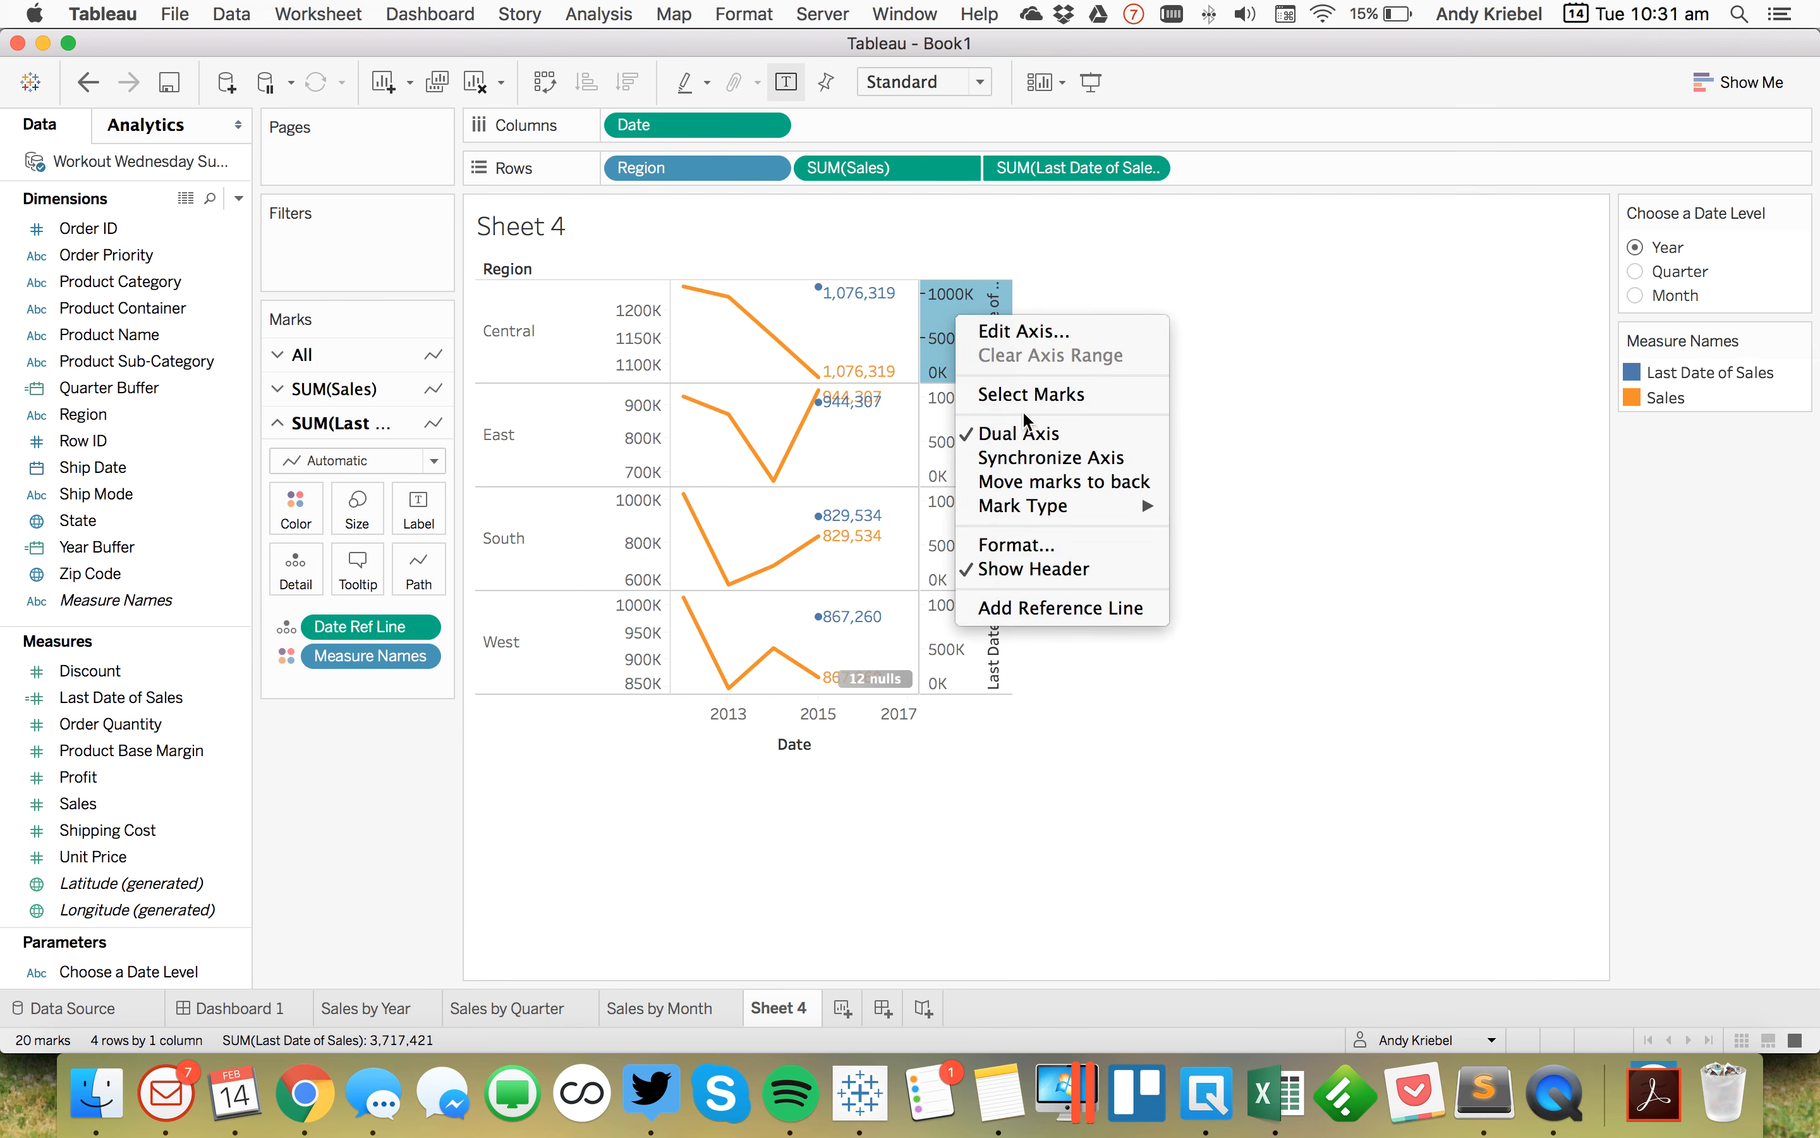
{"action": "left_click", "coordinate": [1033, 462]}
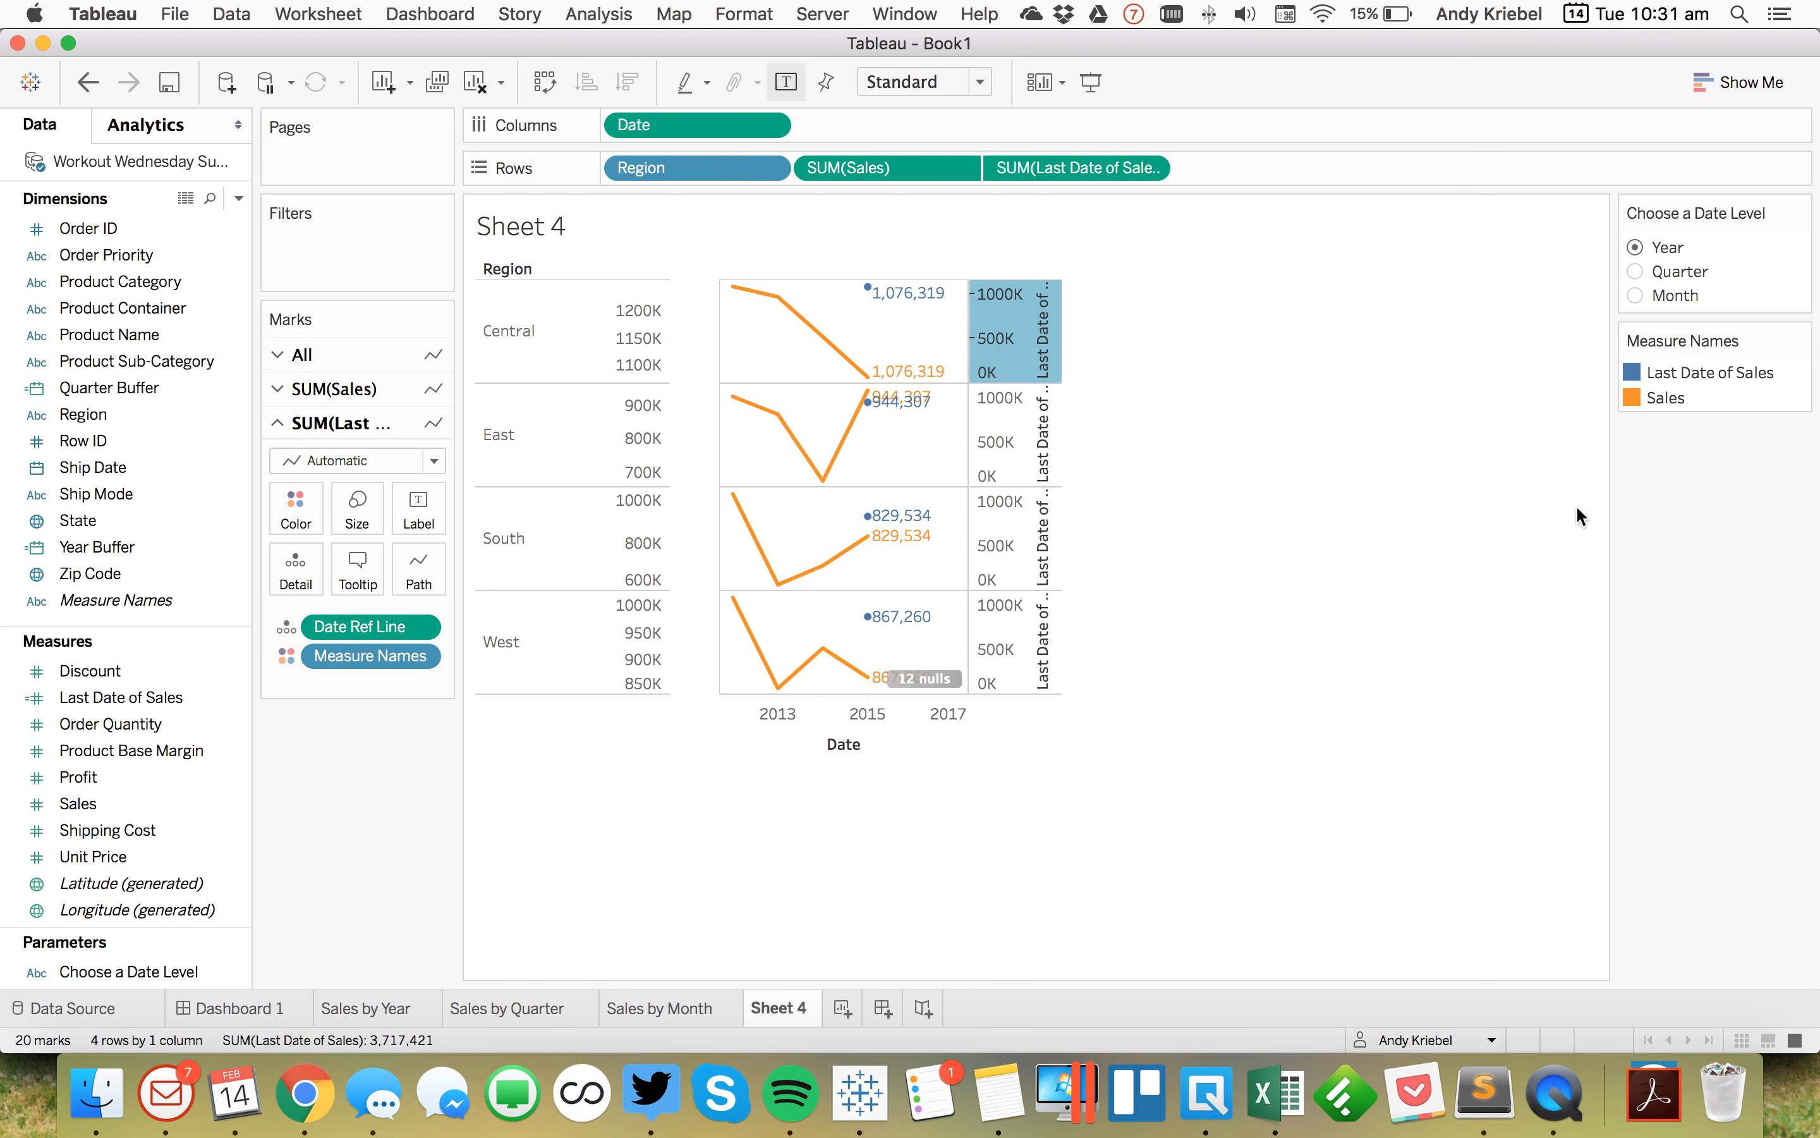
{"action": "left_click", "coordinate": [1734, 516]}
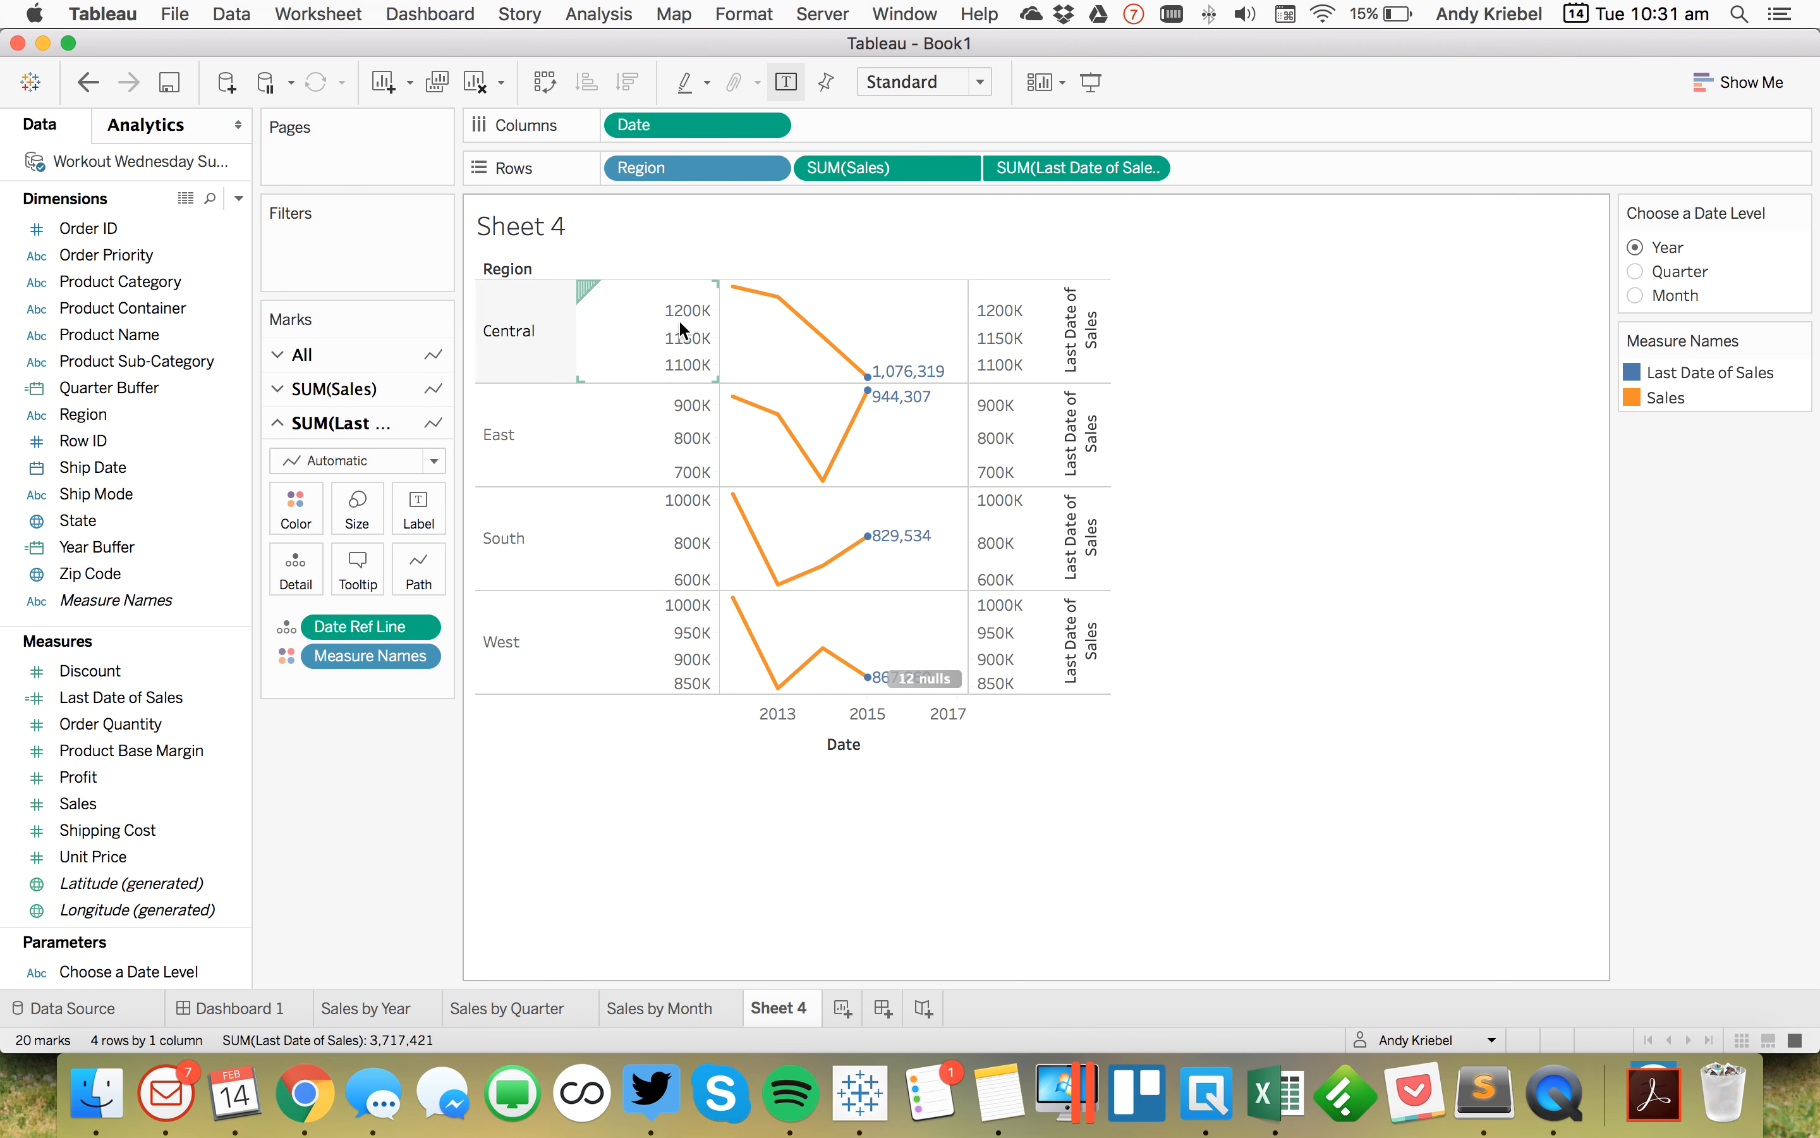
Step: Clear the Last Date of Sales axis title and hide that axis header
{"action": "double_click", "coordinate": [1032, 343]}
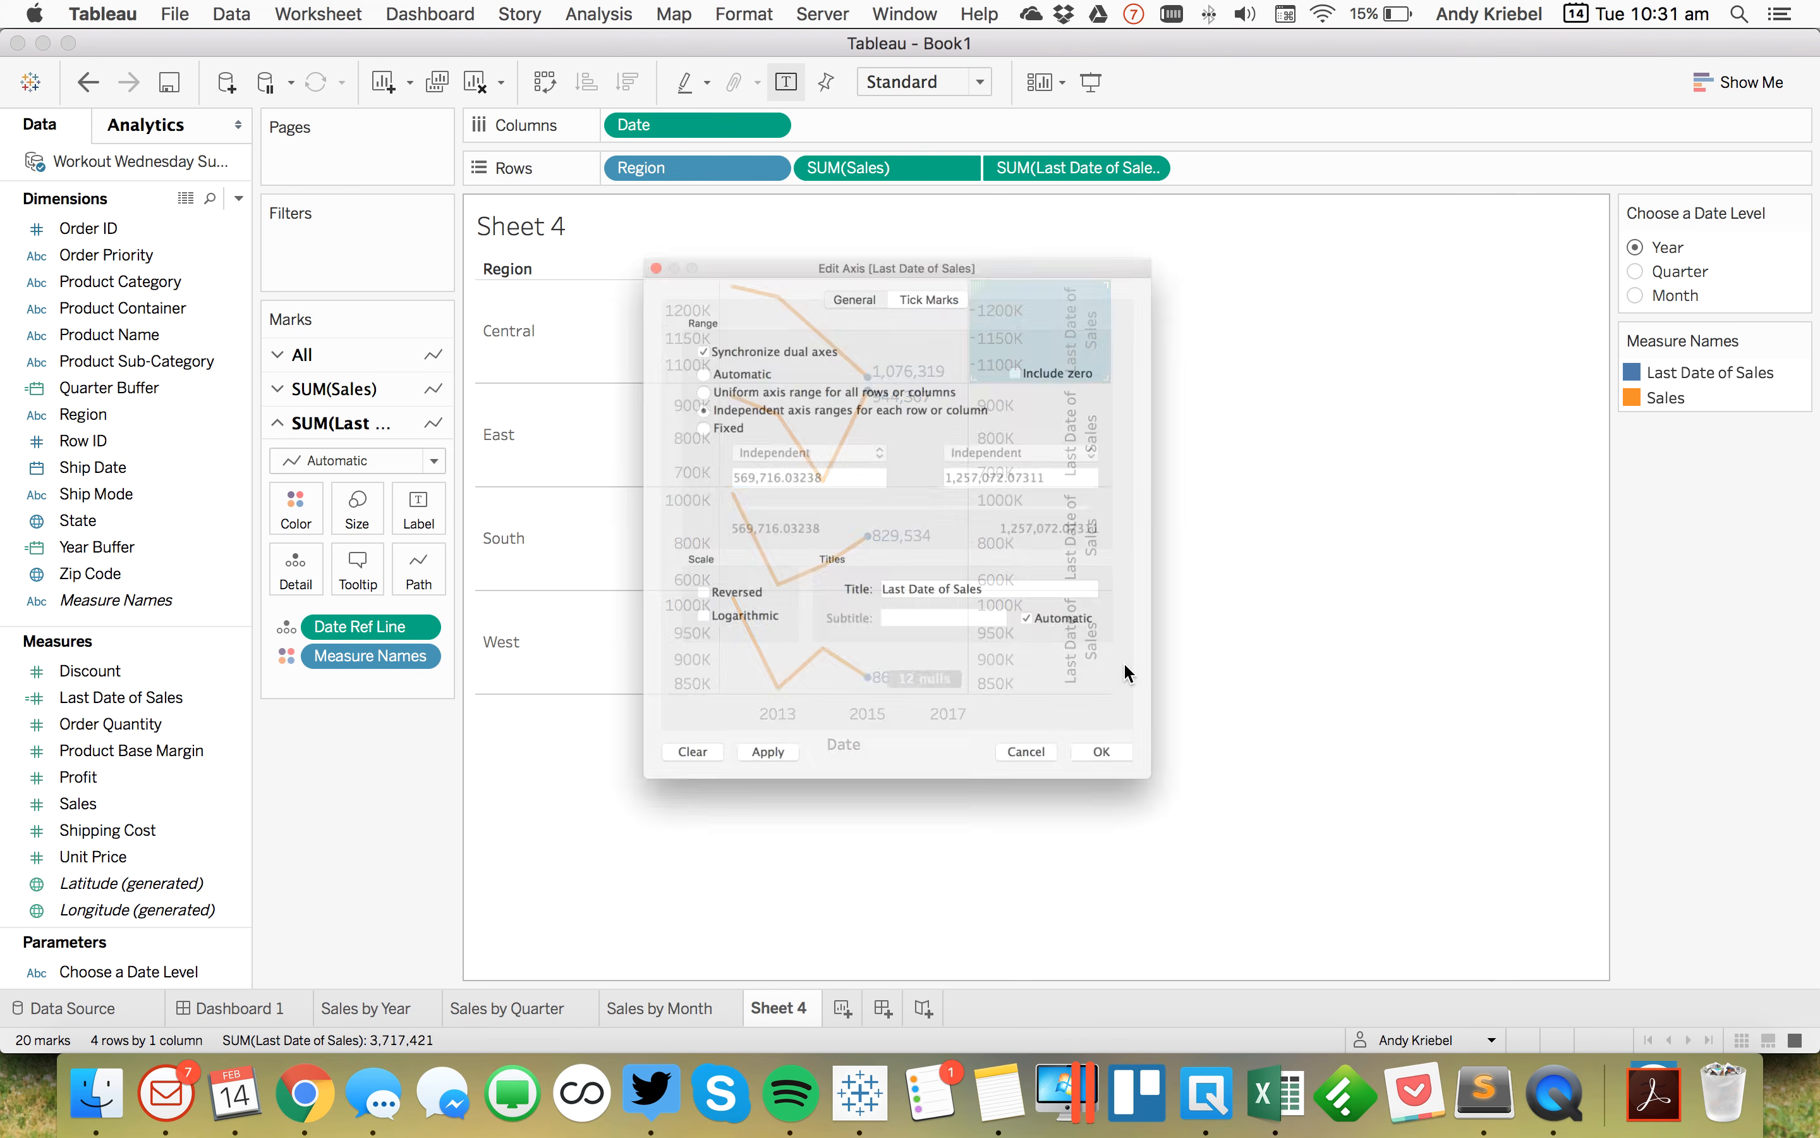
{"action": "key", "text": "BackSpace"}
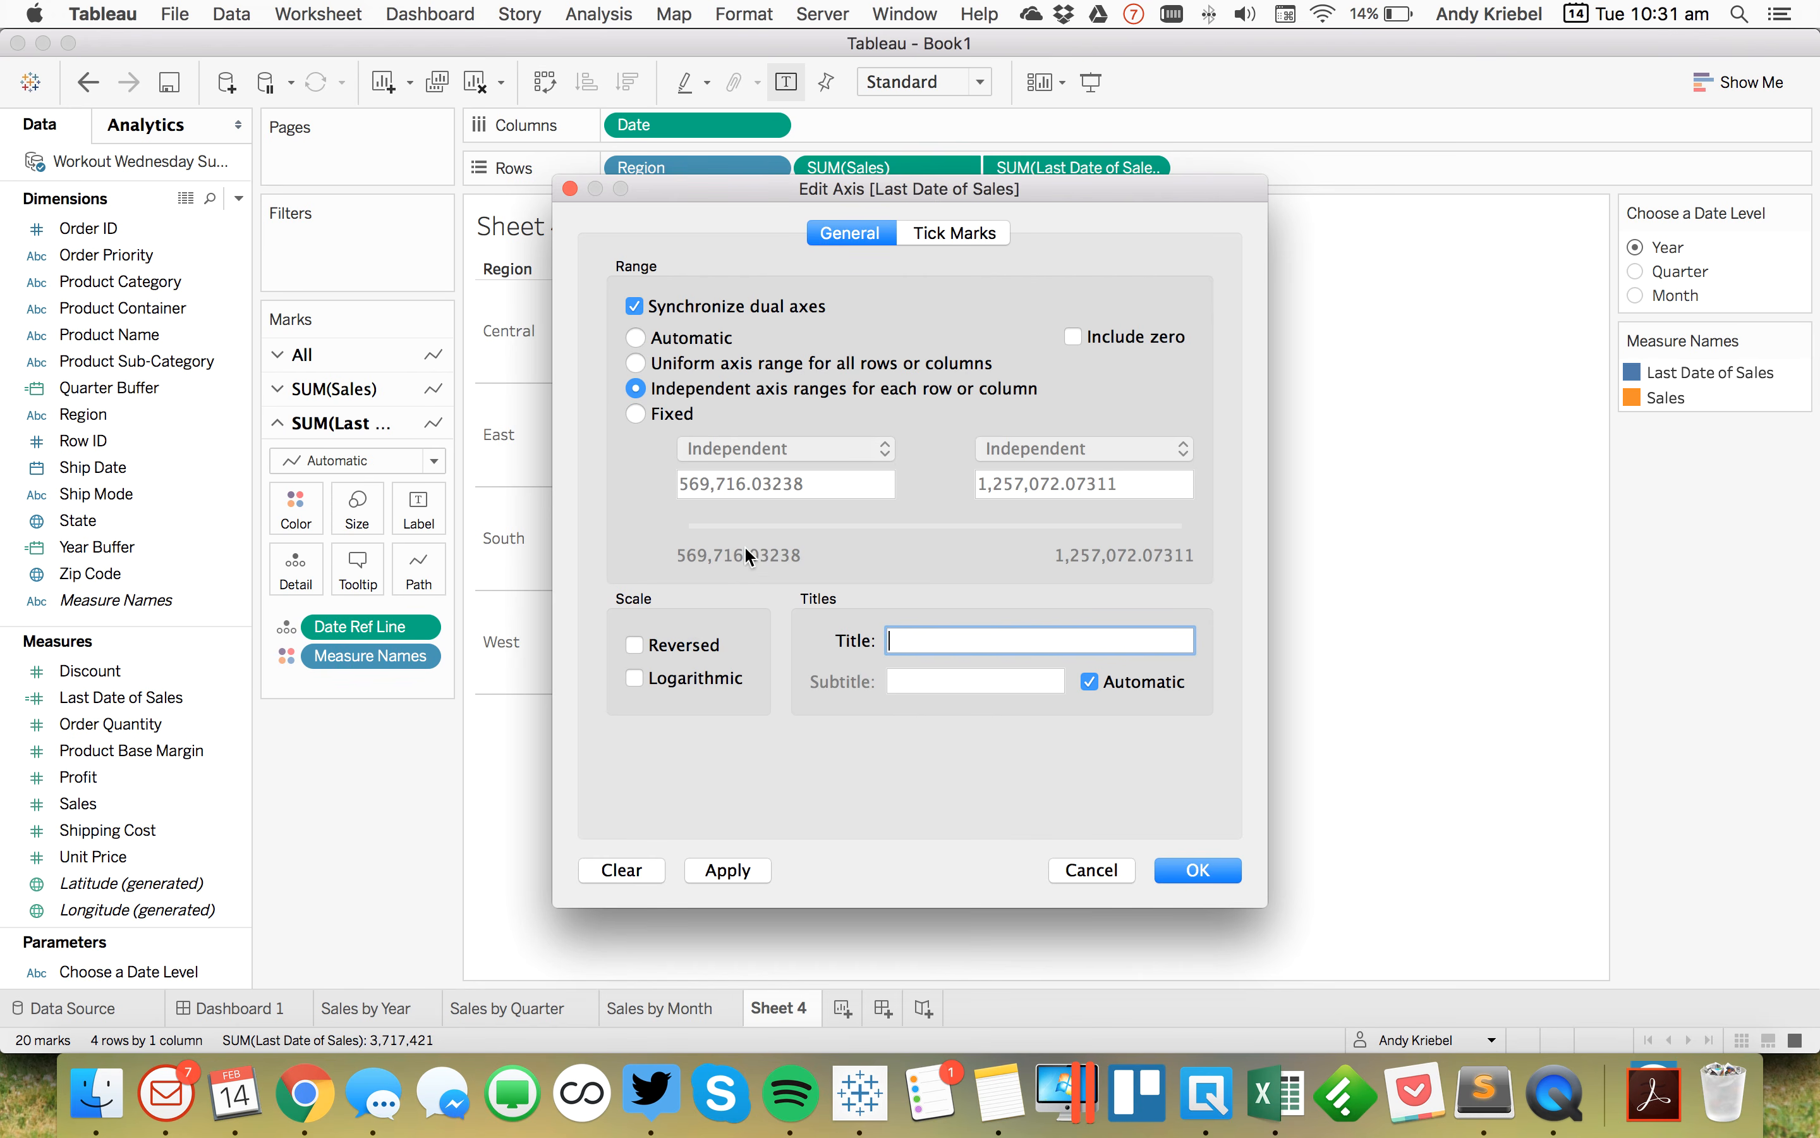
{"action": "left_click", "coordinate": [1198, 870]}
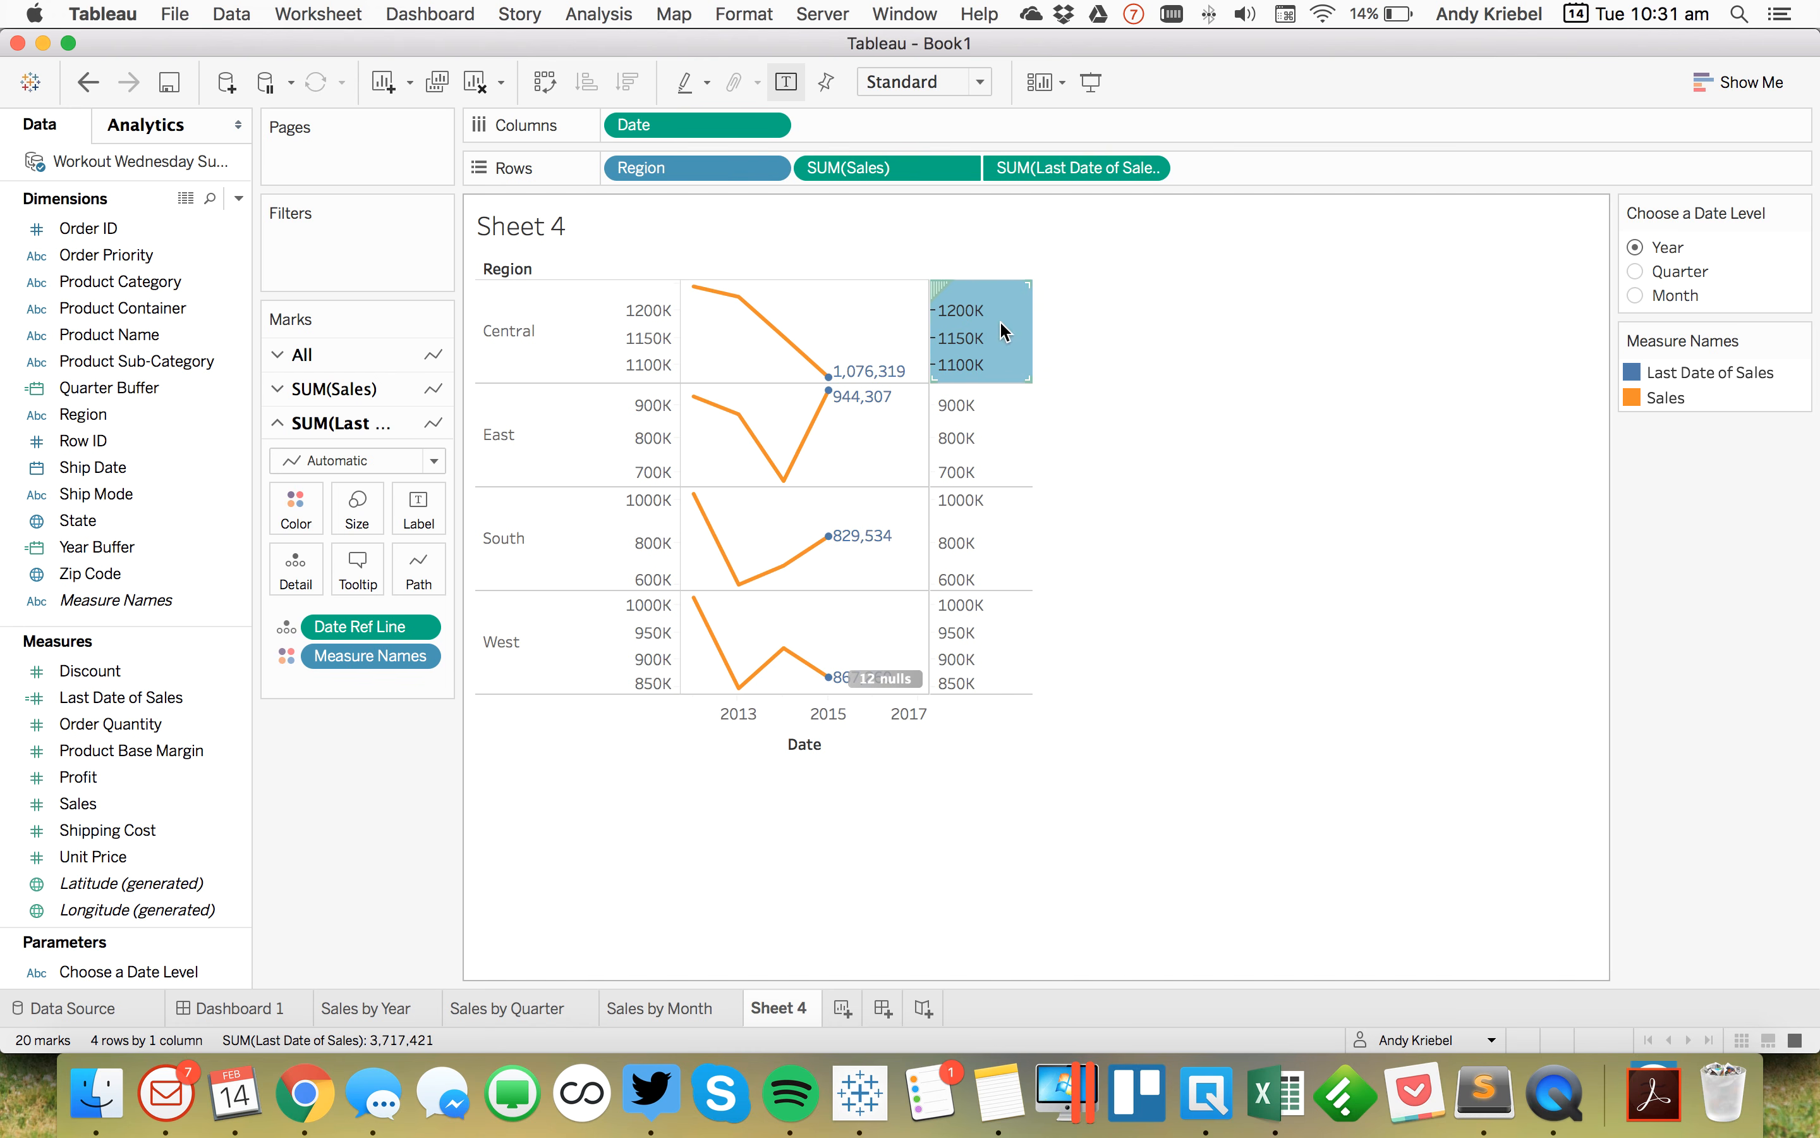
{"action": "right_click", "coordinate": [1001, 324]}
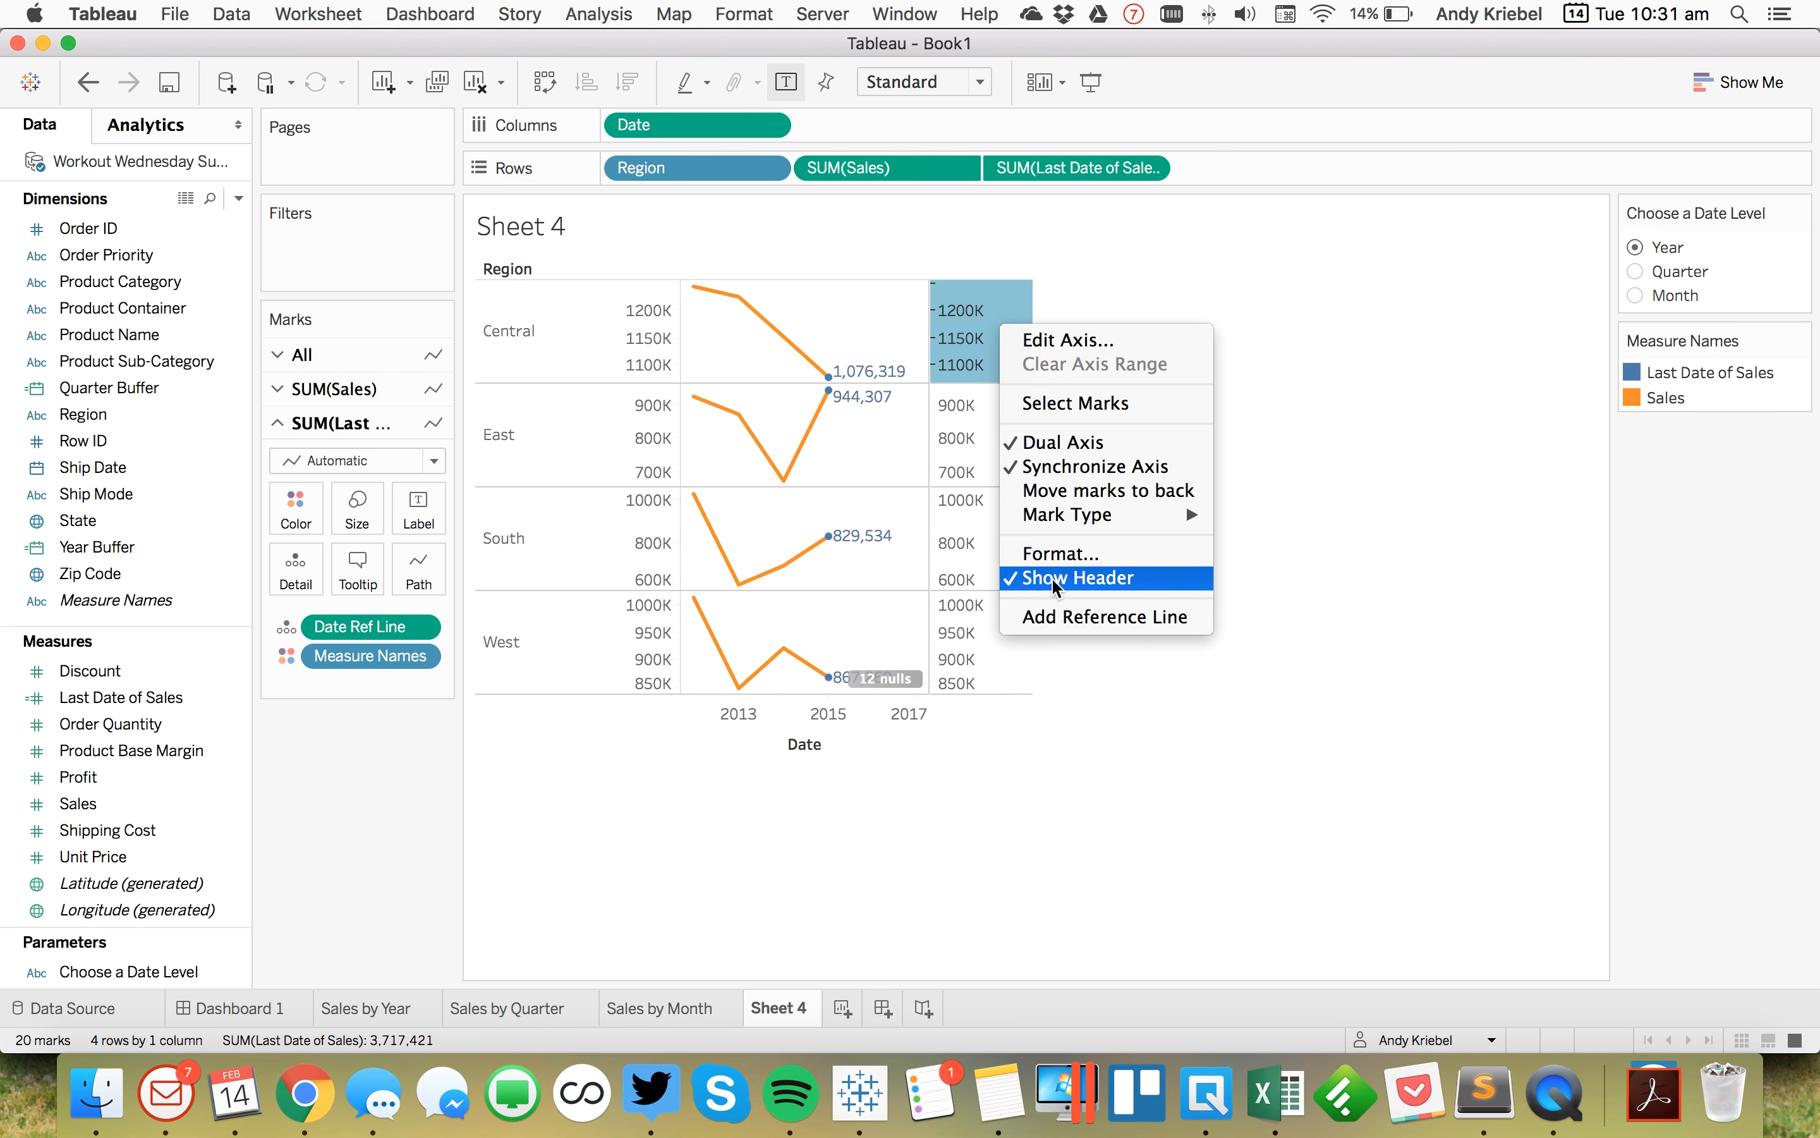
{"action": "left_click", "coordinate": [1008, 578]}
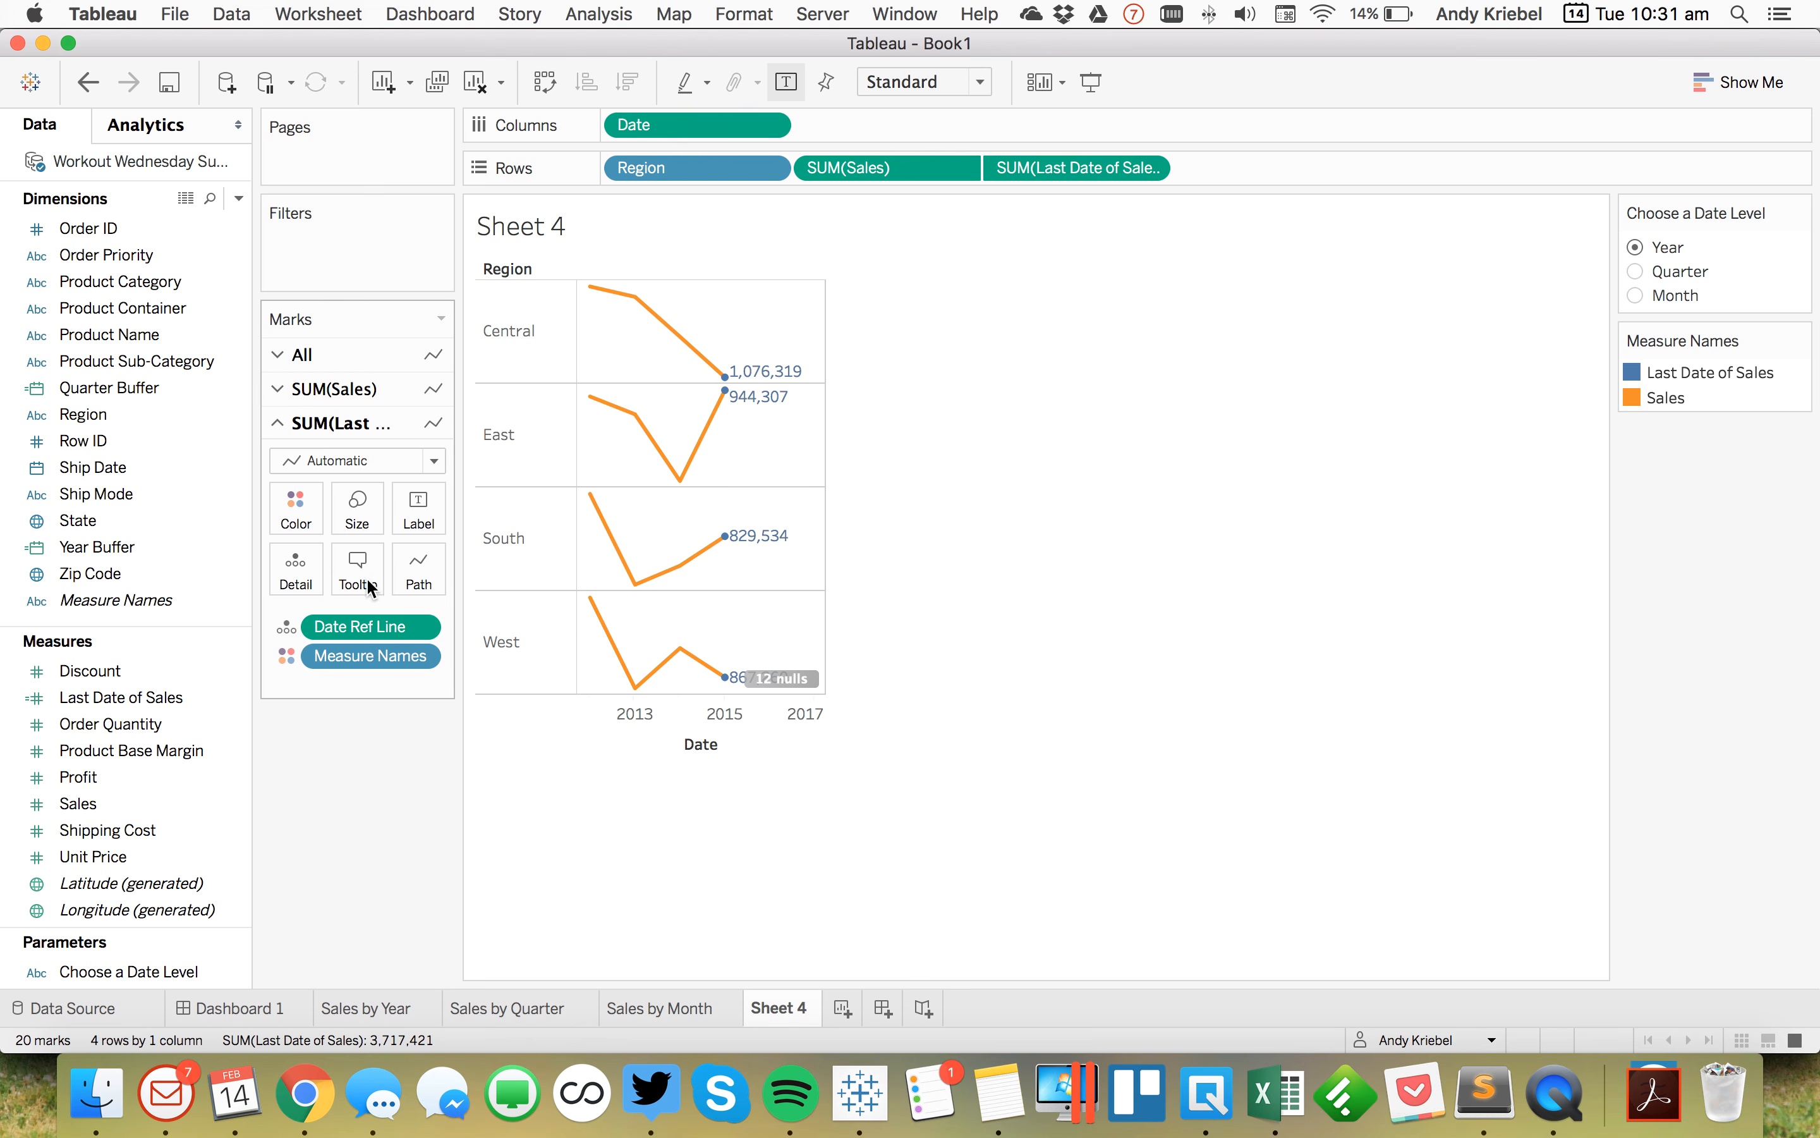
Step: Remove Measure Names from color on the All marks card and hide the nulls indicator
{"action": "left_click", "coordinate": [304, 355]}
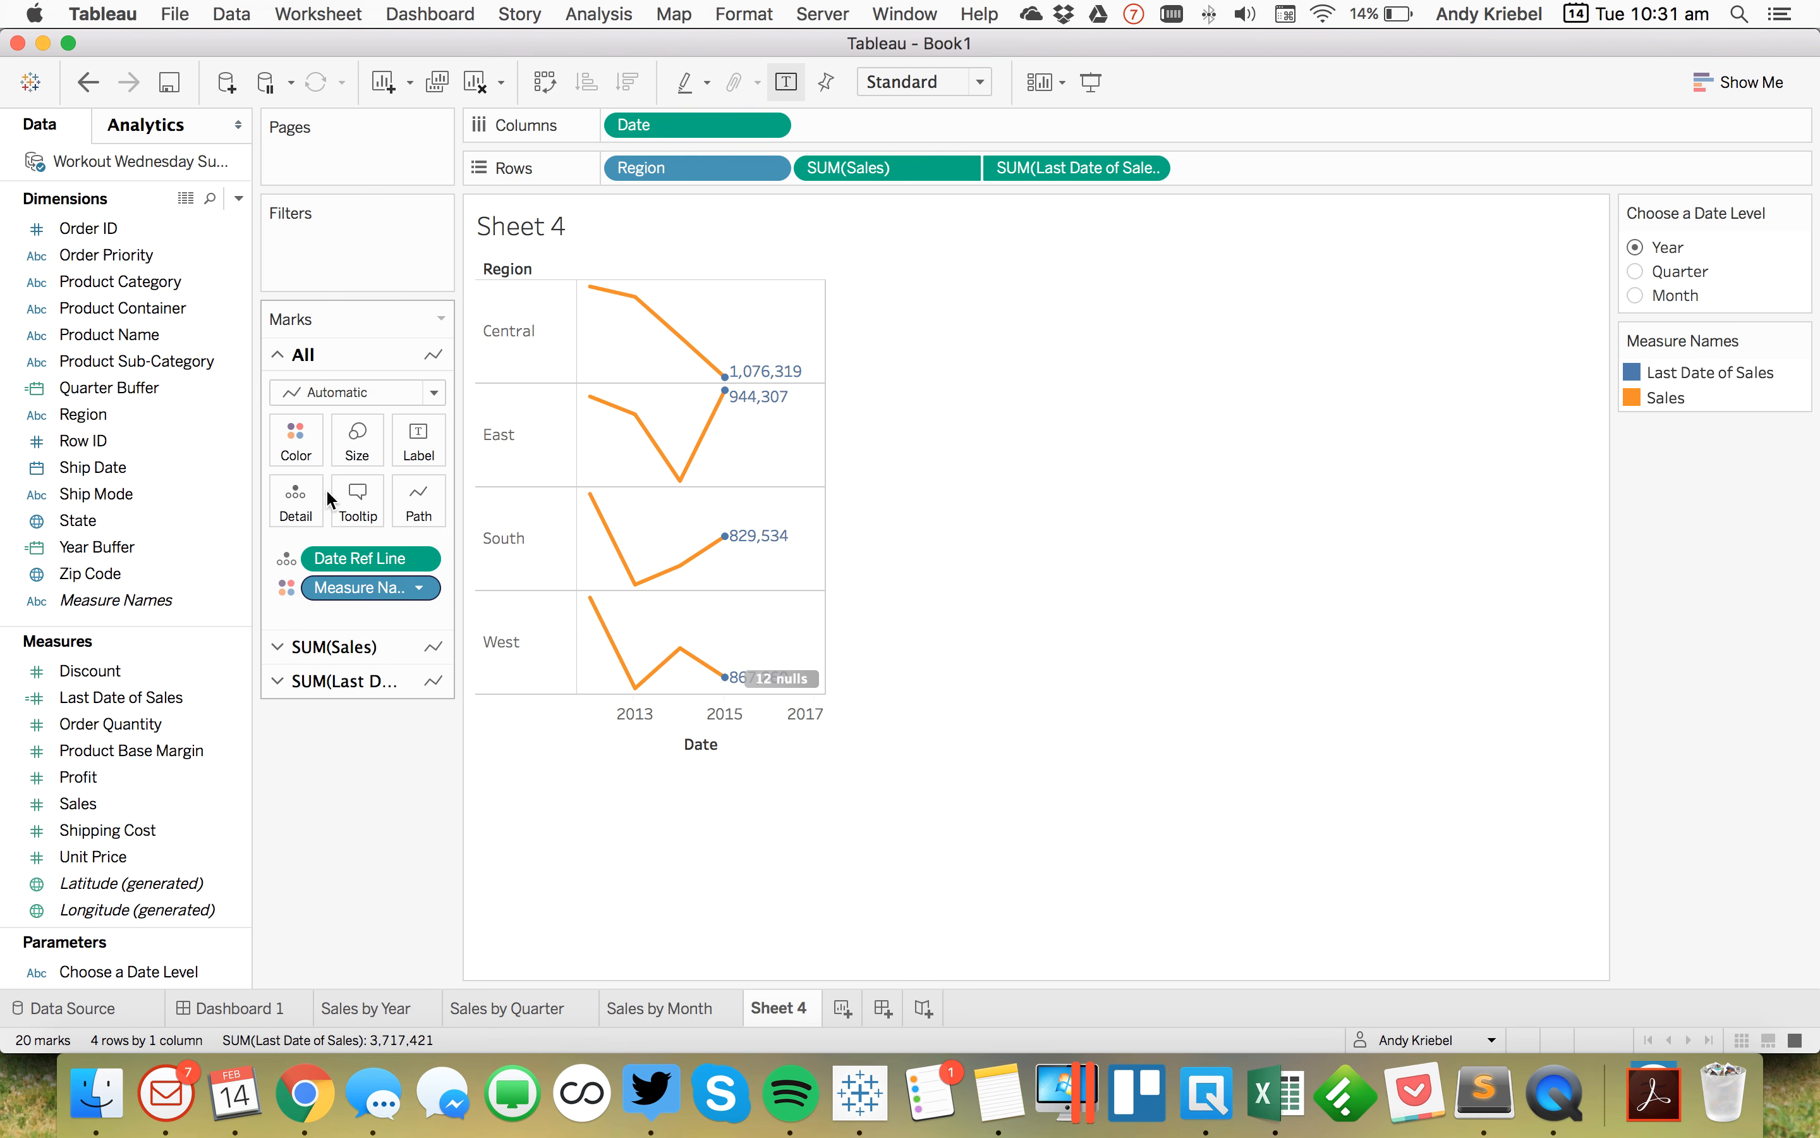
{"action": "left_click_drag", "start_coordinate": [345, 591], "coordinate": [131, 538]}
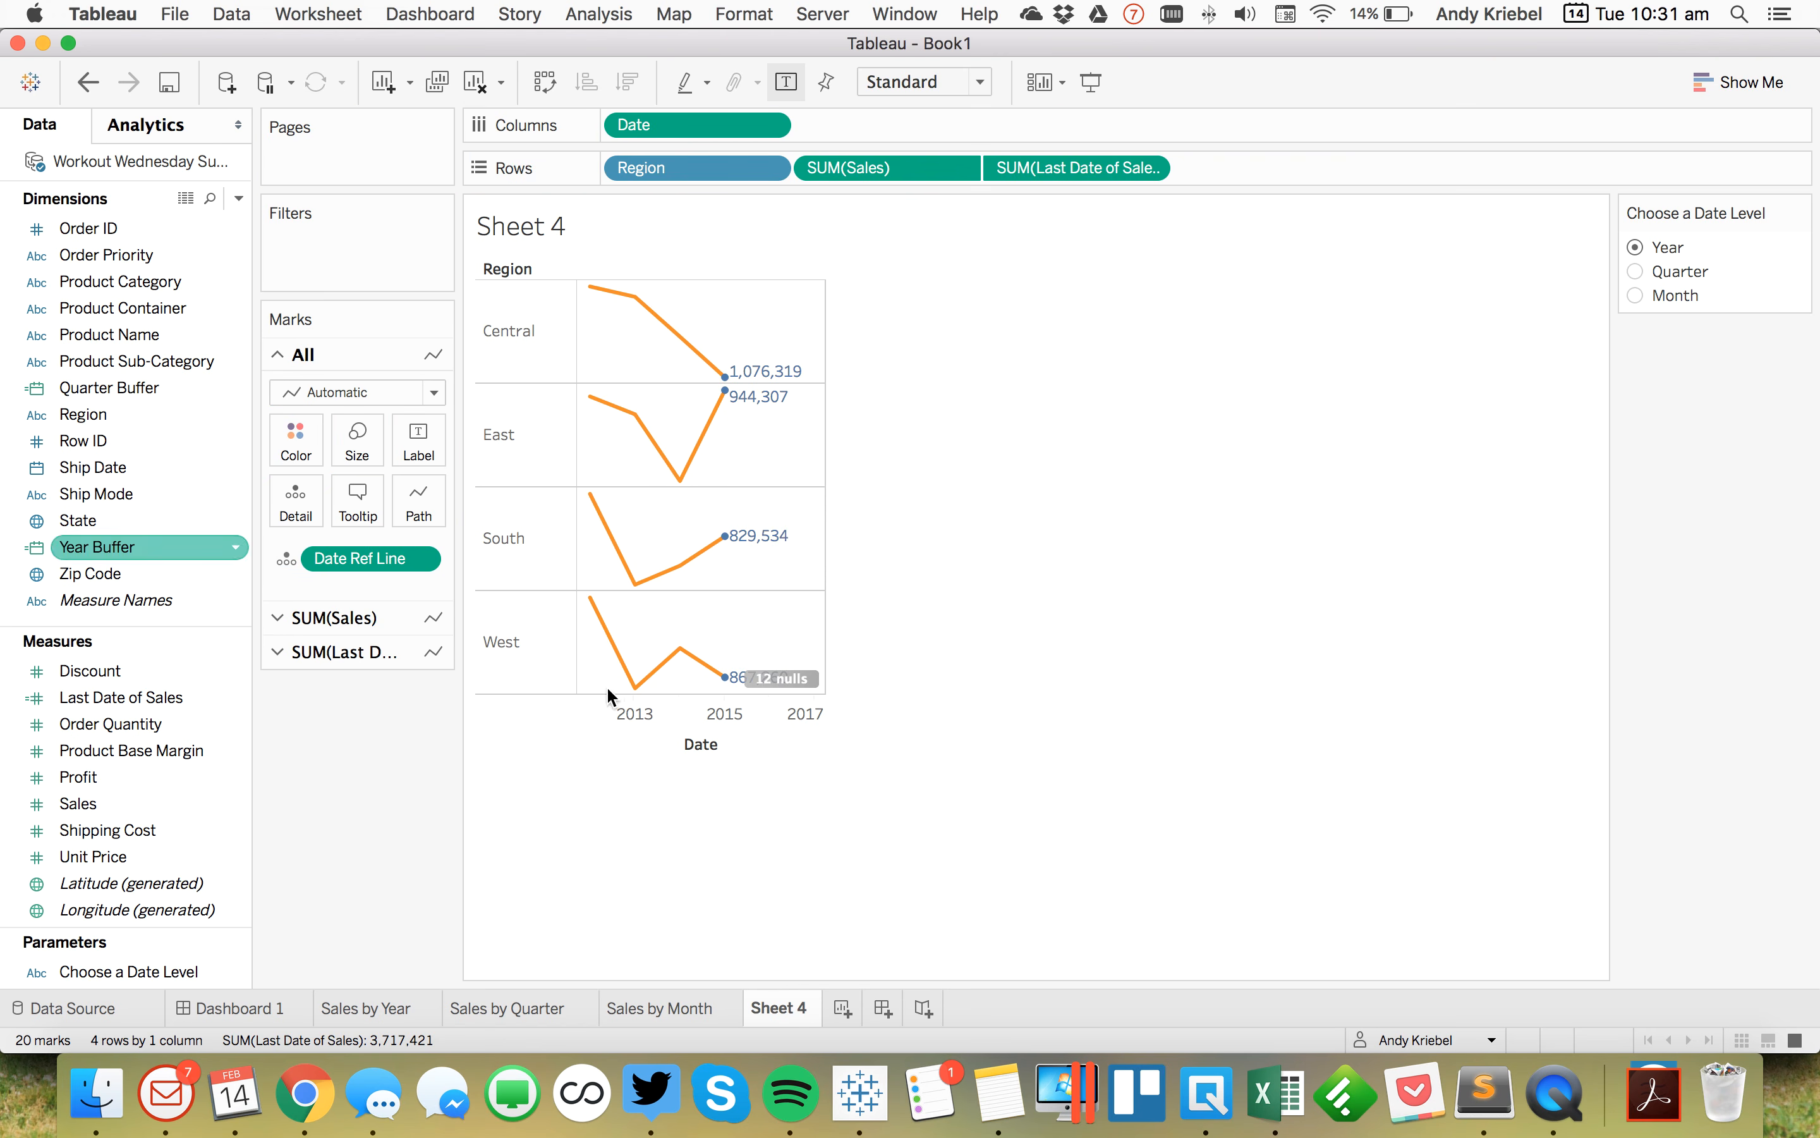
{"action": "right_click", "coordinate": [796, 679]}
{"action": "left_click", "coordinate": [848, 694]}
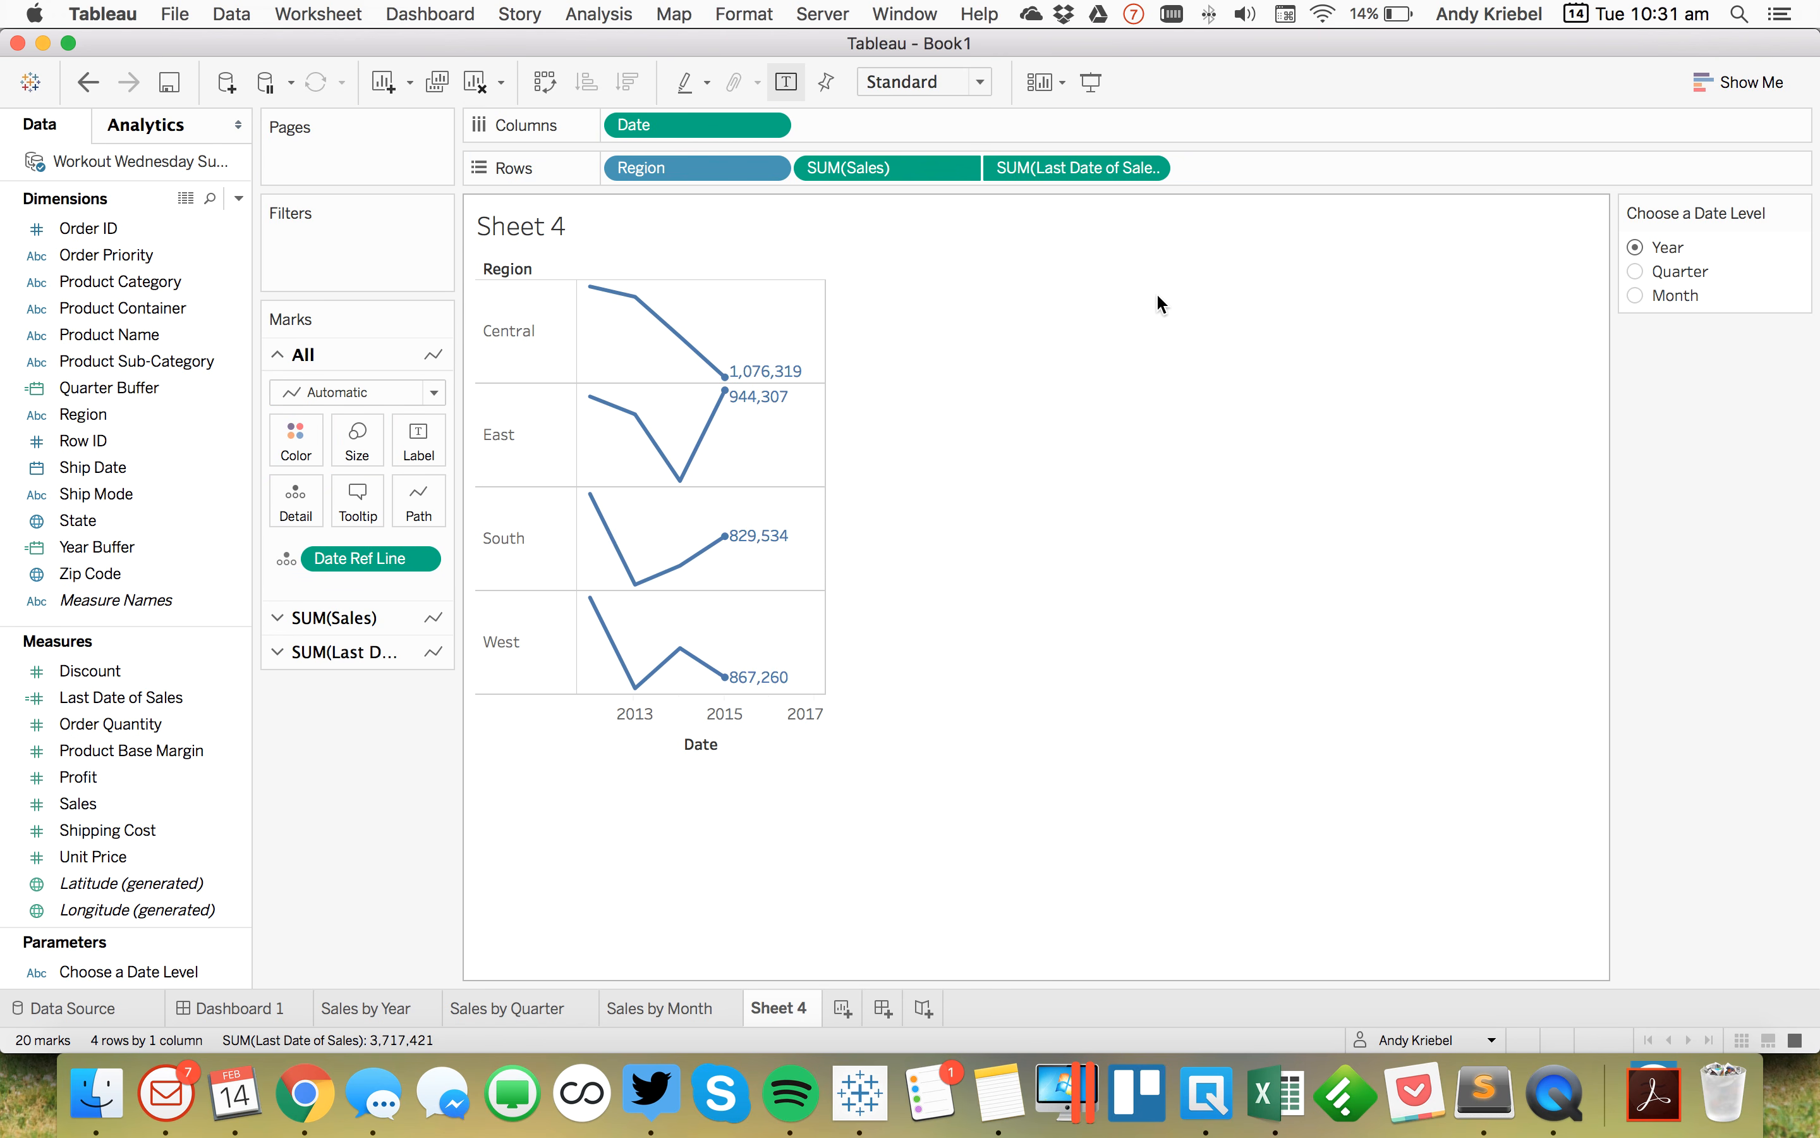
Step: Clear the Date axis title
{"action": "double_click", "coordinate": [699, 731]}
{"action": "left_click_drag", "start_coordinate": [961, 626], "coordinate": [725, 619]}
{"action": "key", "text": "BackSpace"}
{"action": "key", "text": "Return"}
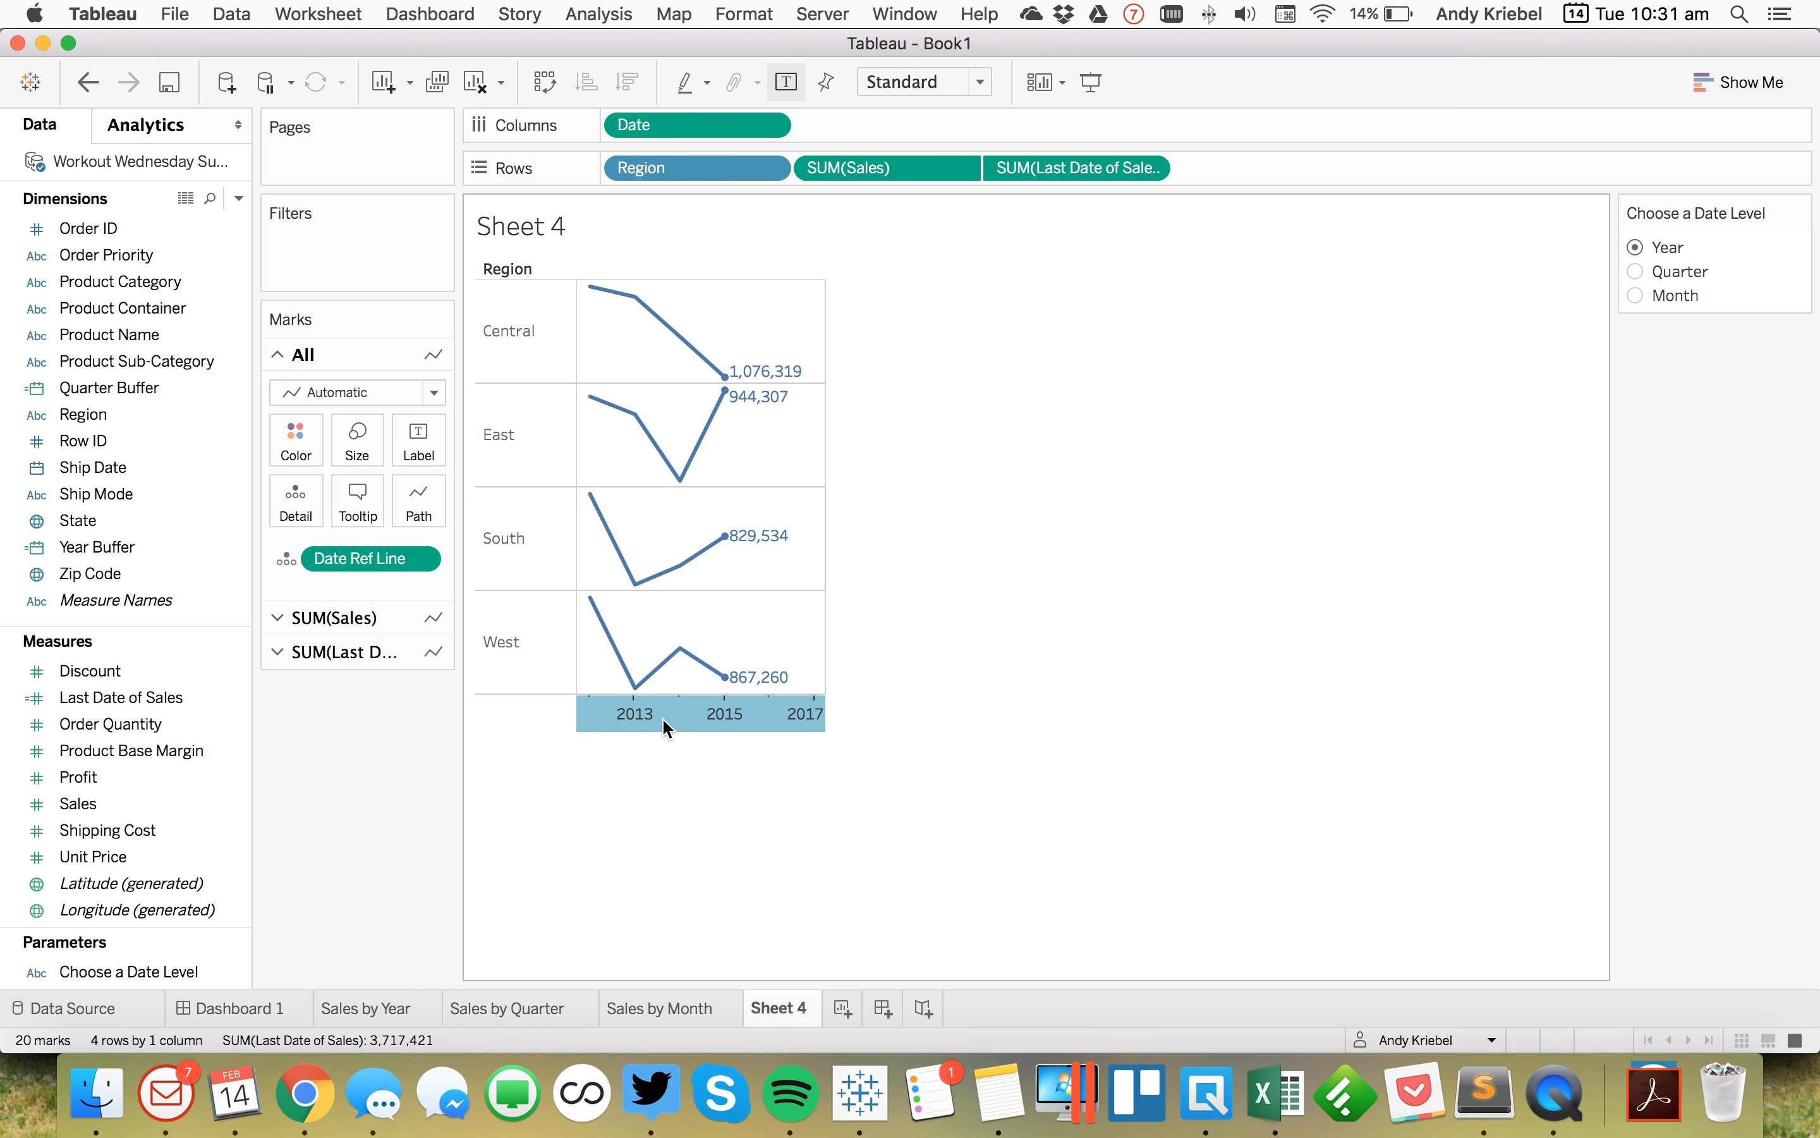
Step: Switch the Choose a Date Level parameter through Quarter, Month and back to Year to test the view
{"action": "left_click", "coordinate": [1638, 271]}
{"action": "left_click", "coordinate": [1636, 295]}
{"action": "left_click", "coordinate": [1632, 246]}
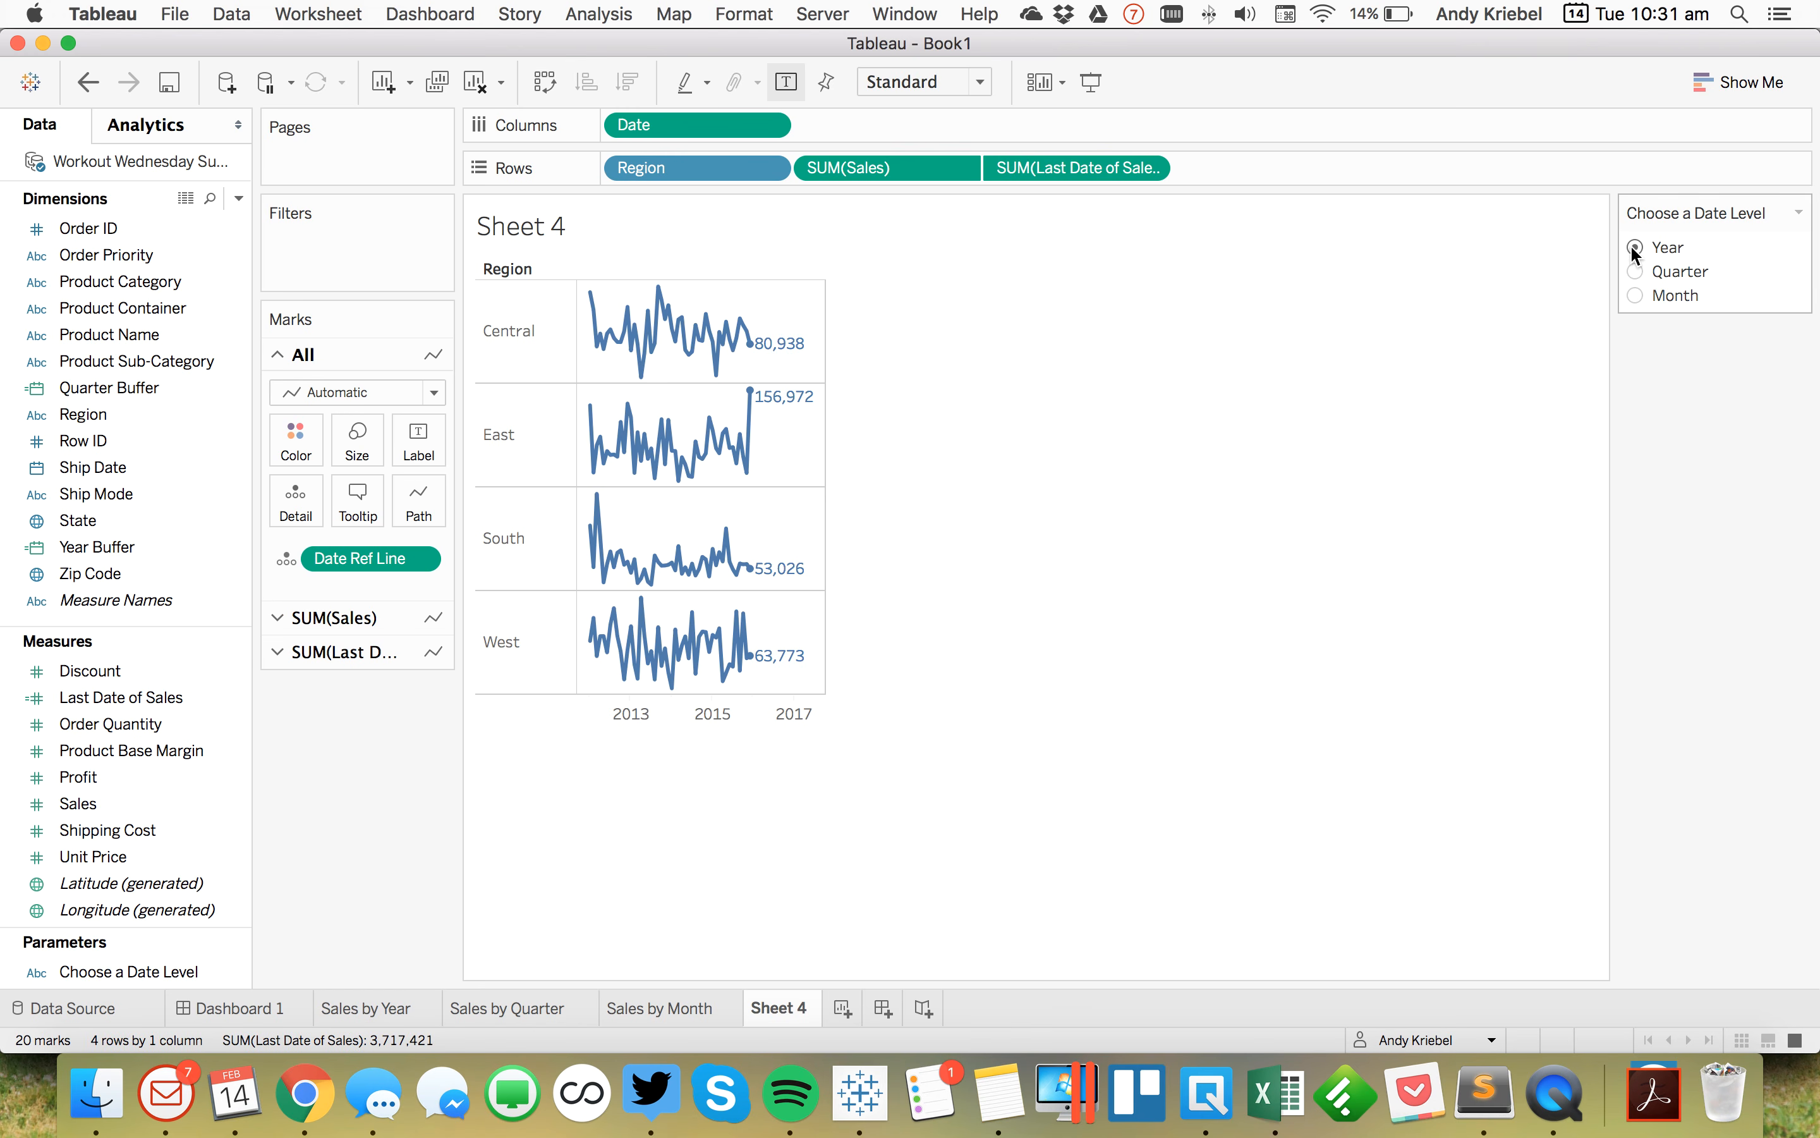
Step: Compare Sheet 4 with the dashboard and the Sales by Year, Quarter and Month sheets
{"action": "left_click", "coordinate": [263, 1006]}
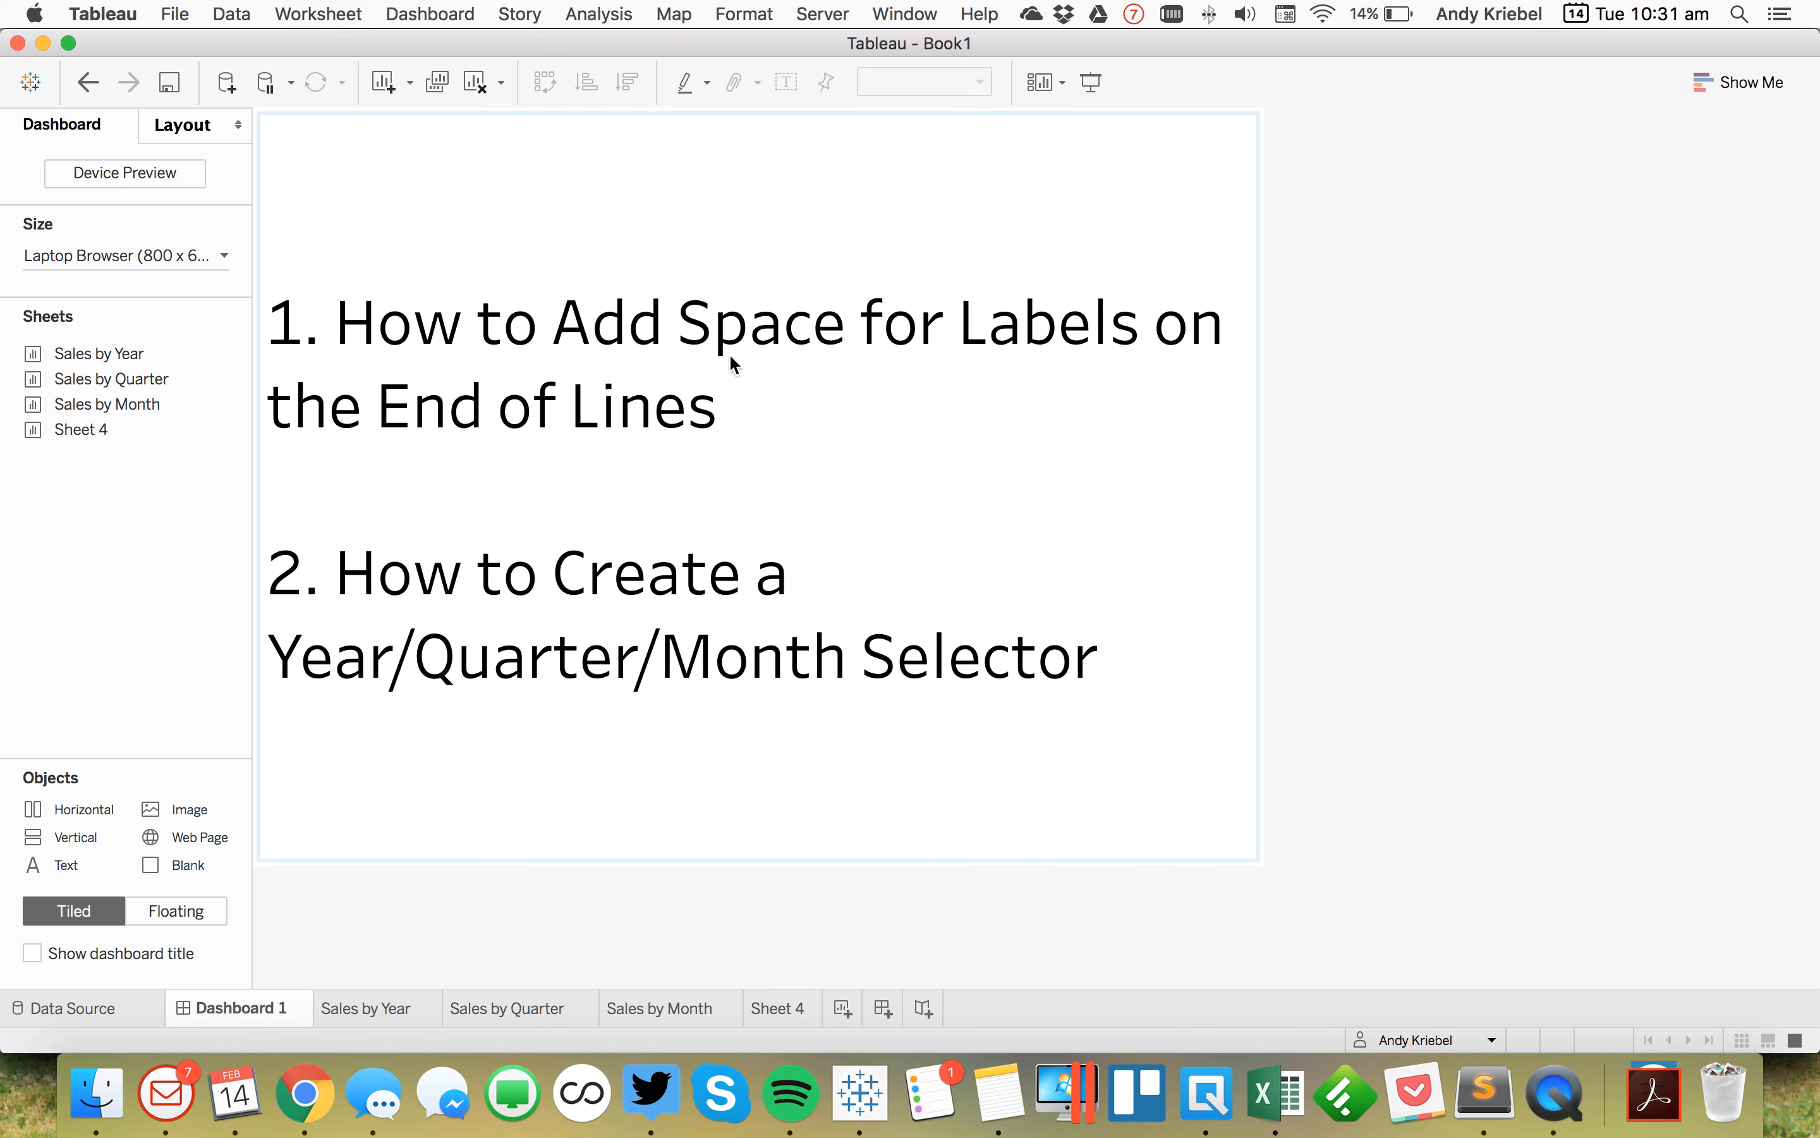
{"action": "left_click", "coordinate": [373, 1007]}
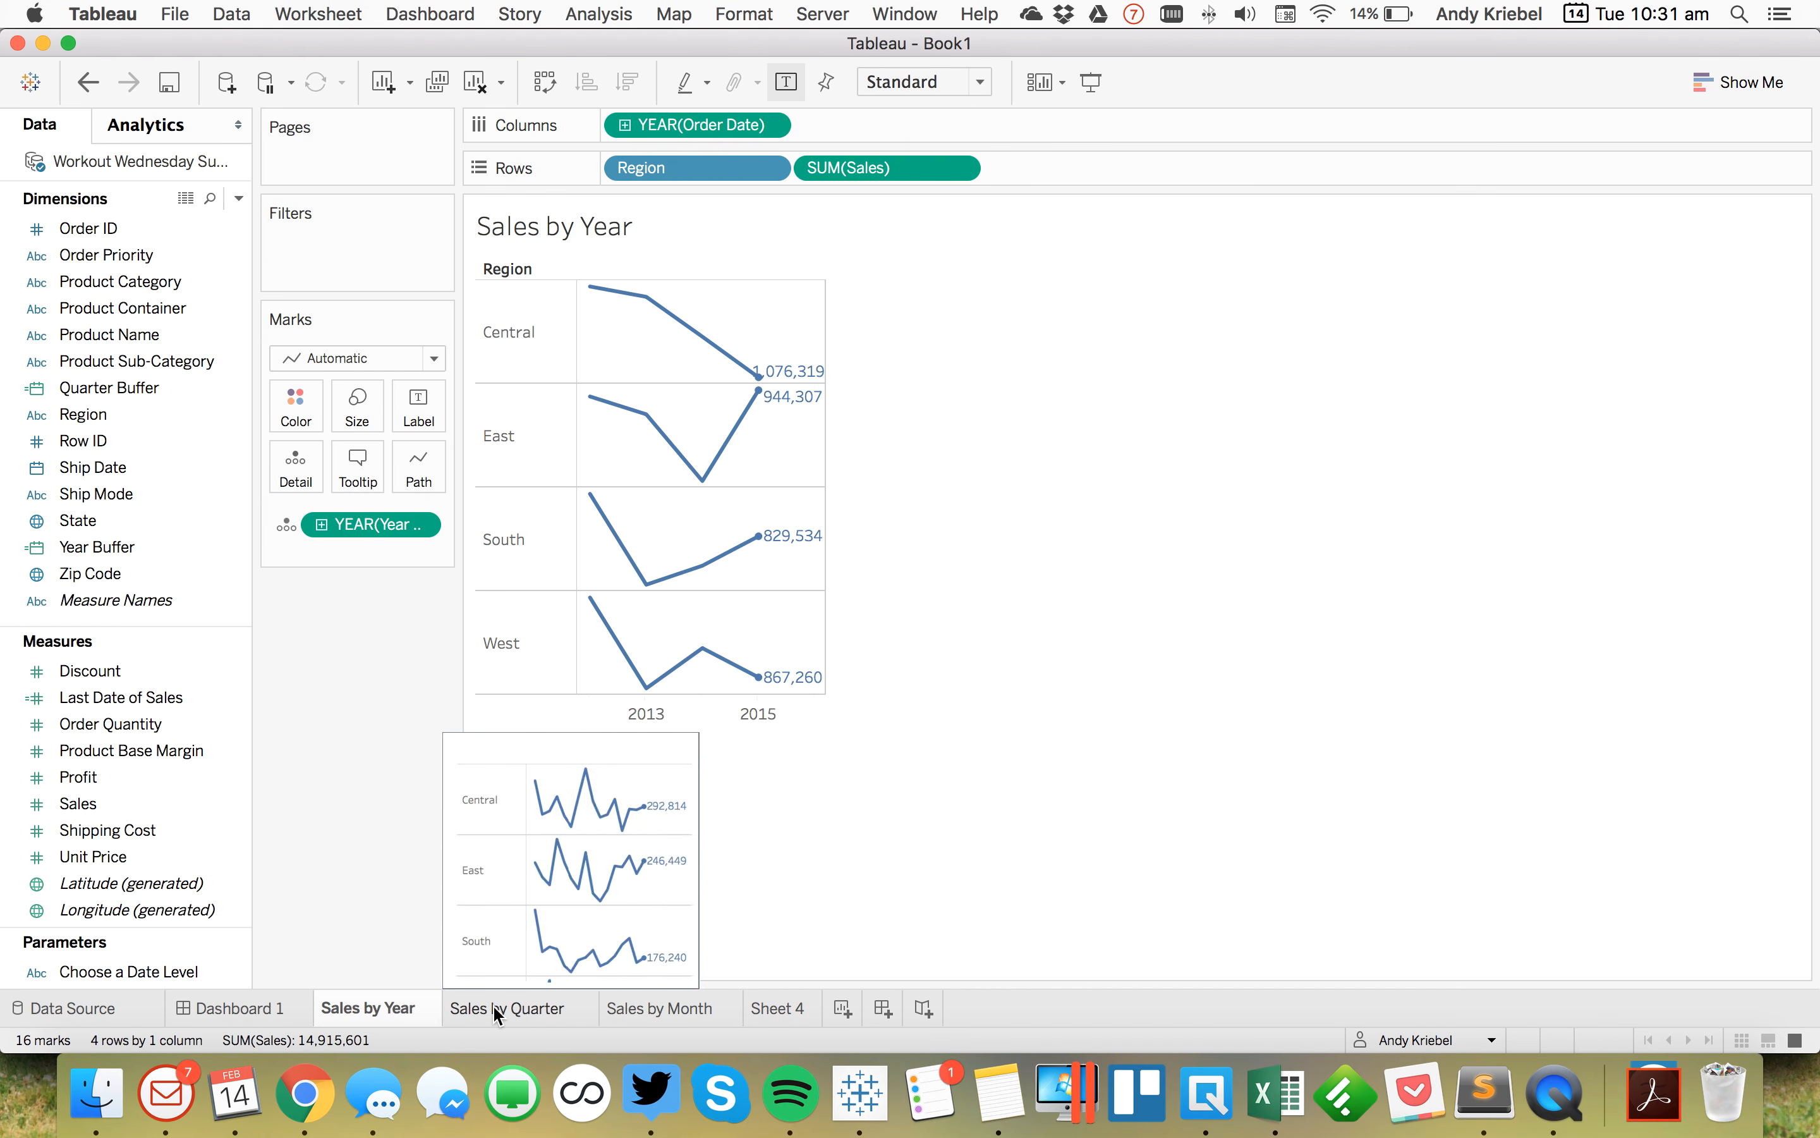
{"action": "left_click", "coordinate": [532, 1011]}
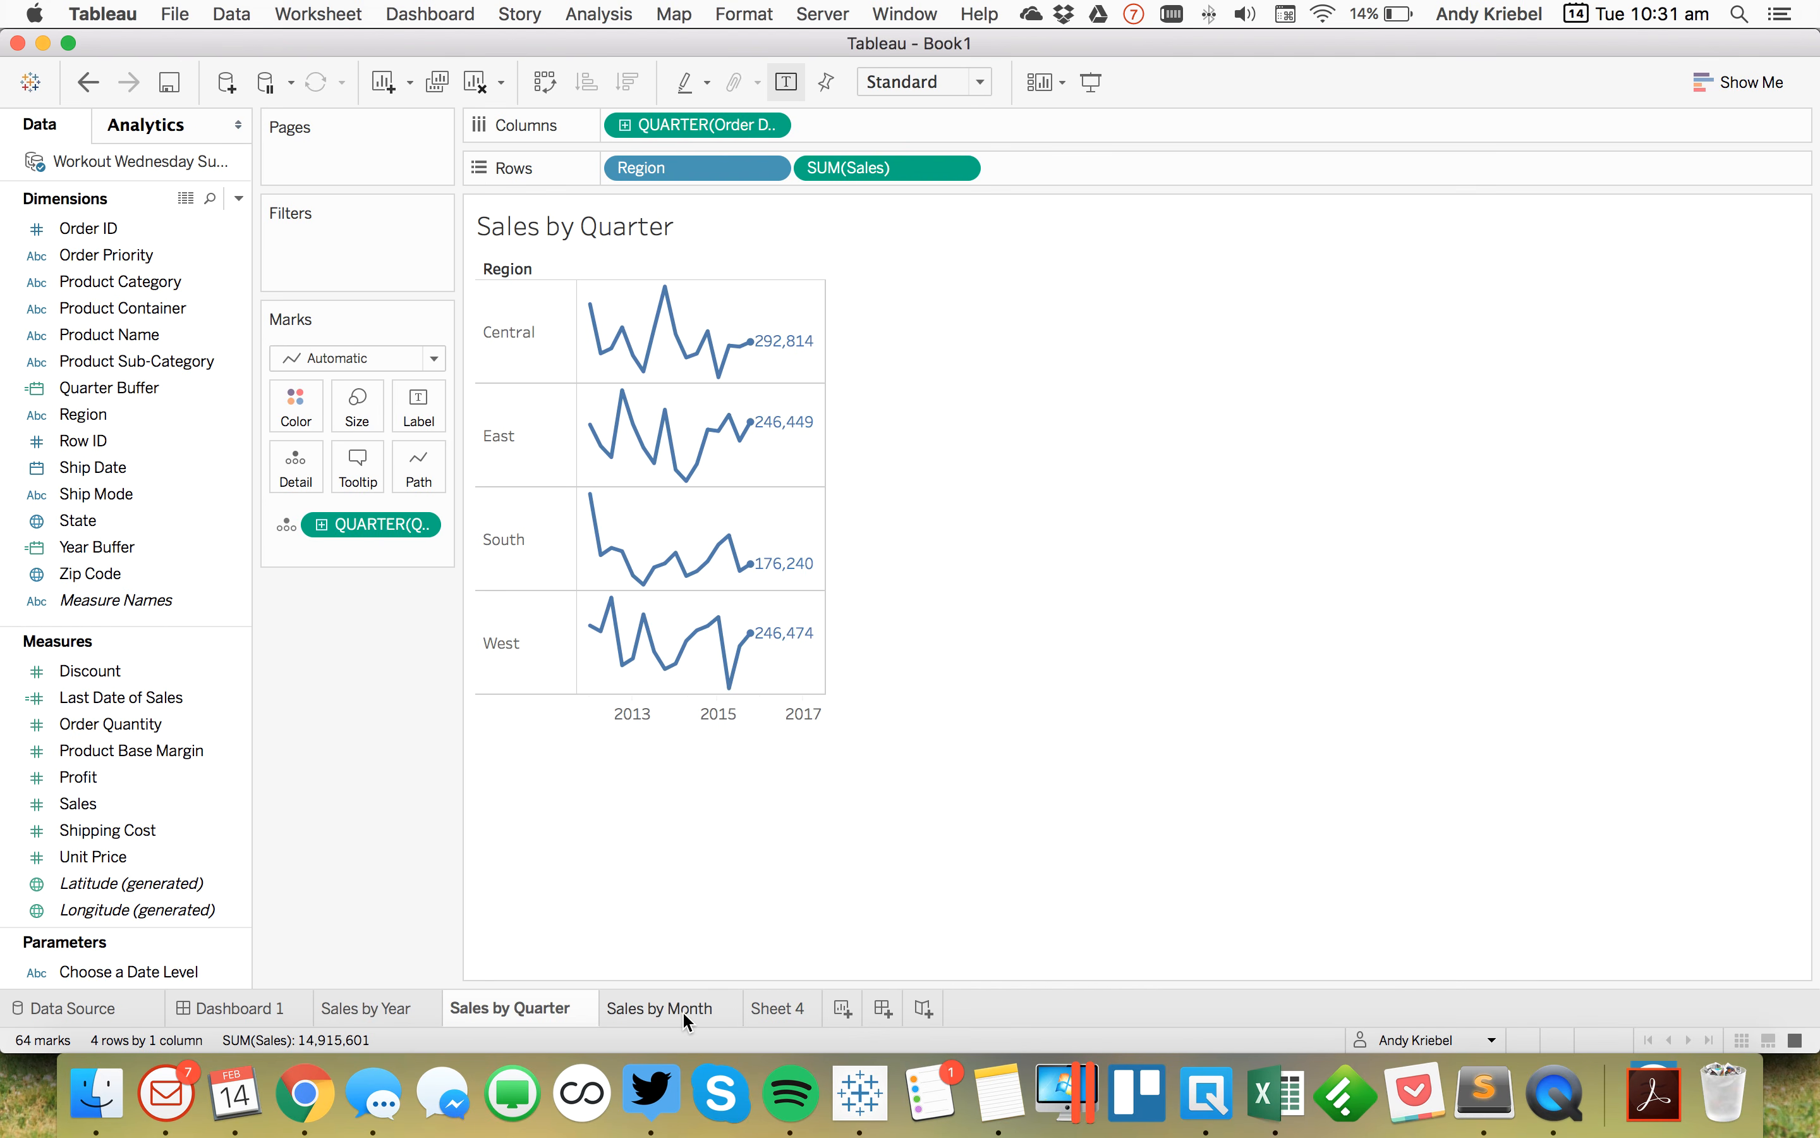
{"action": "left_click", "coordinate": [705, 1010]}
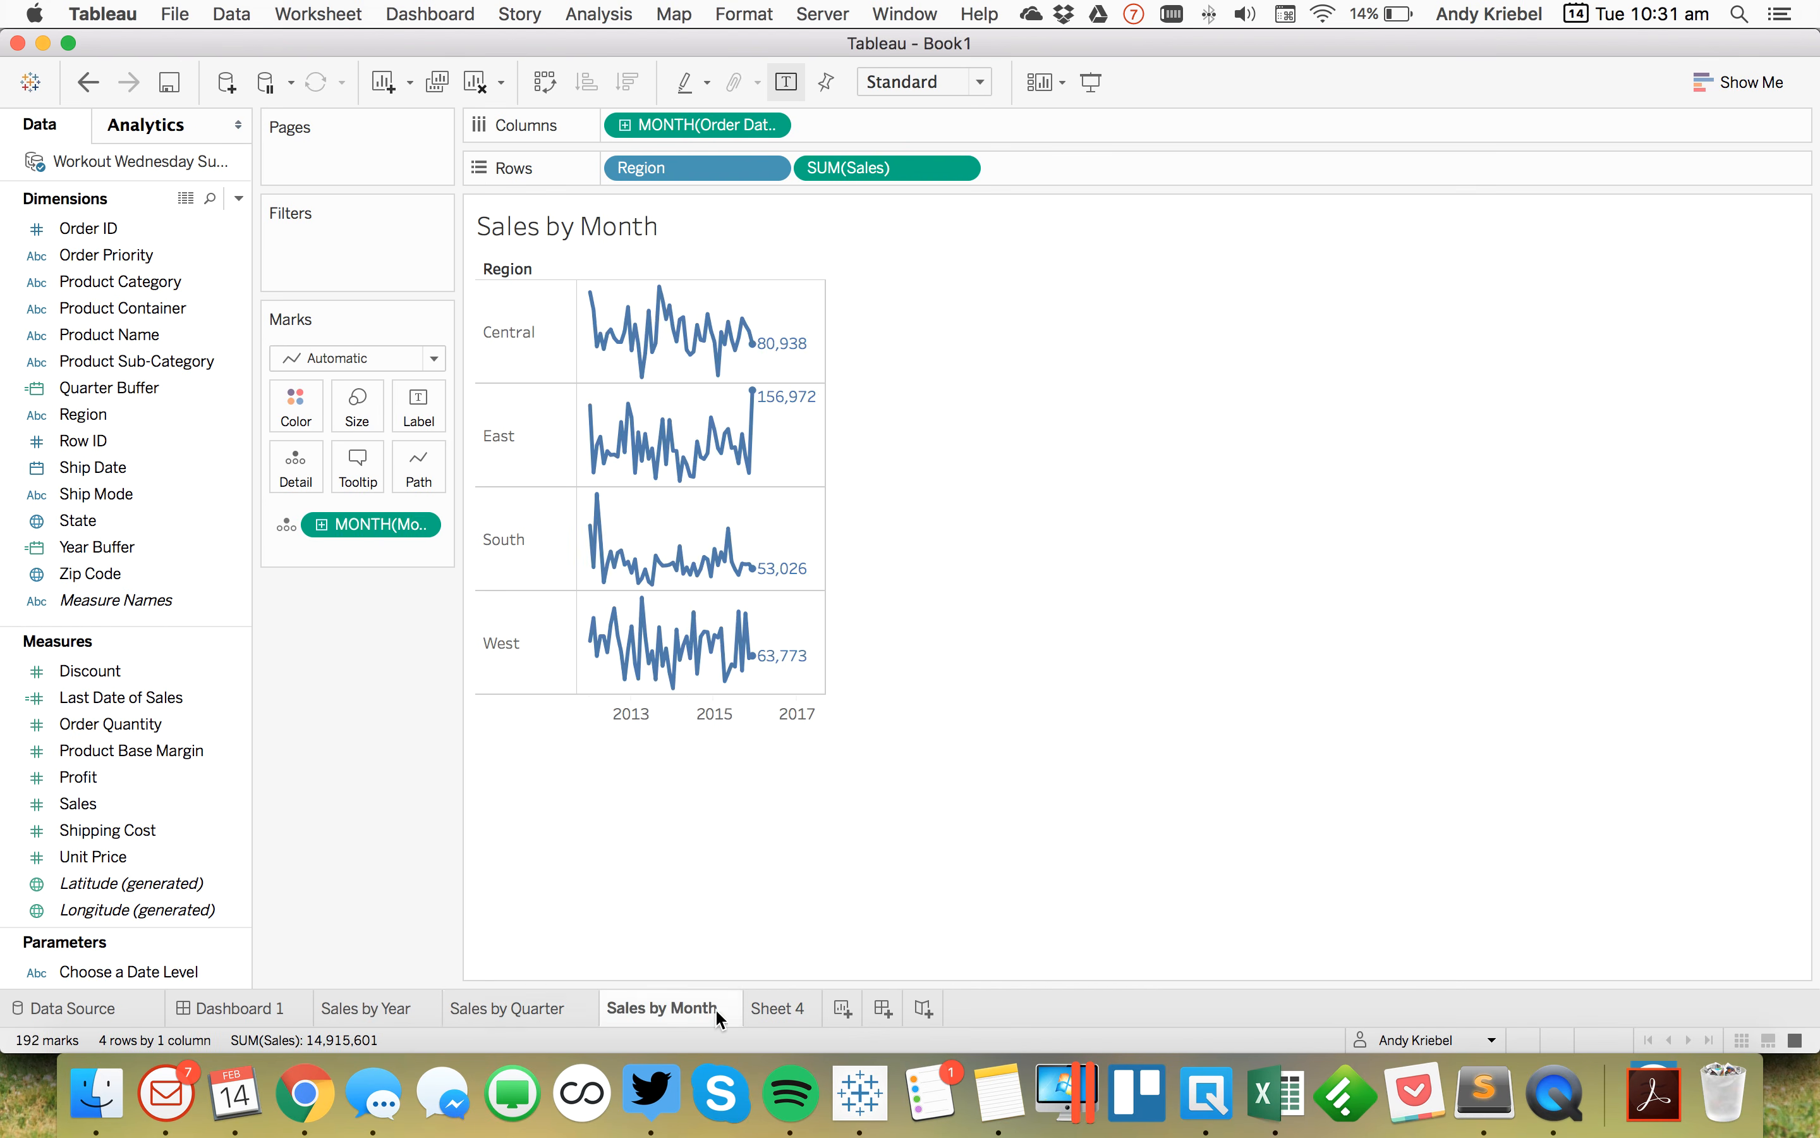
{"action": "left_click", "coordinate": [796, 1015]}
{"action": "mouse_move", "coordinate": [795, 996]}
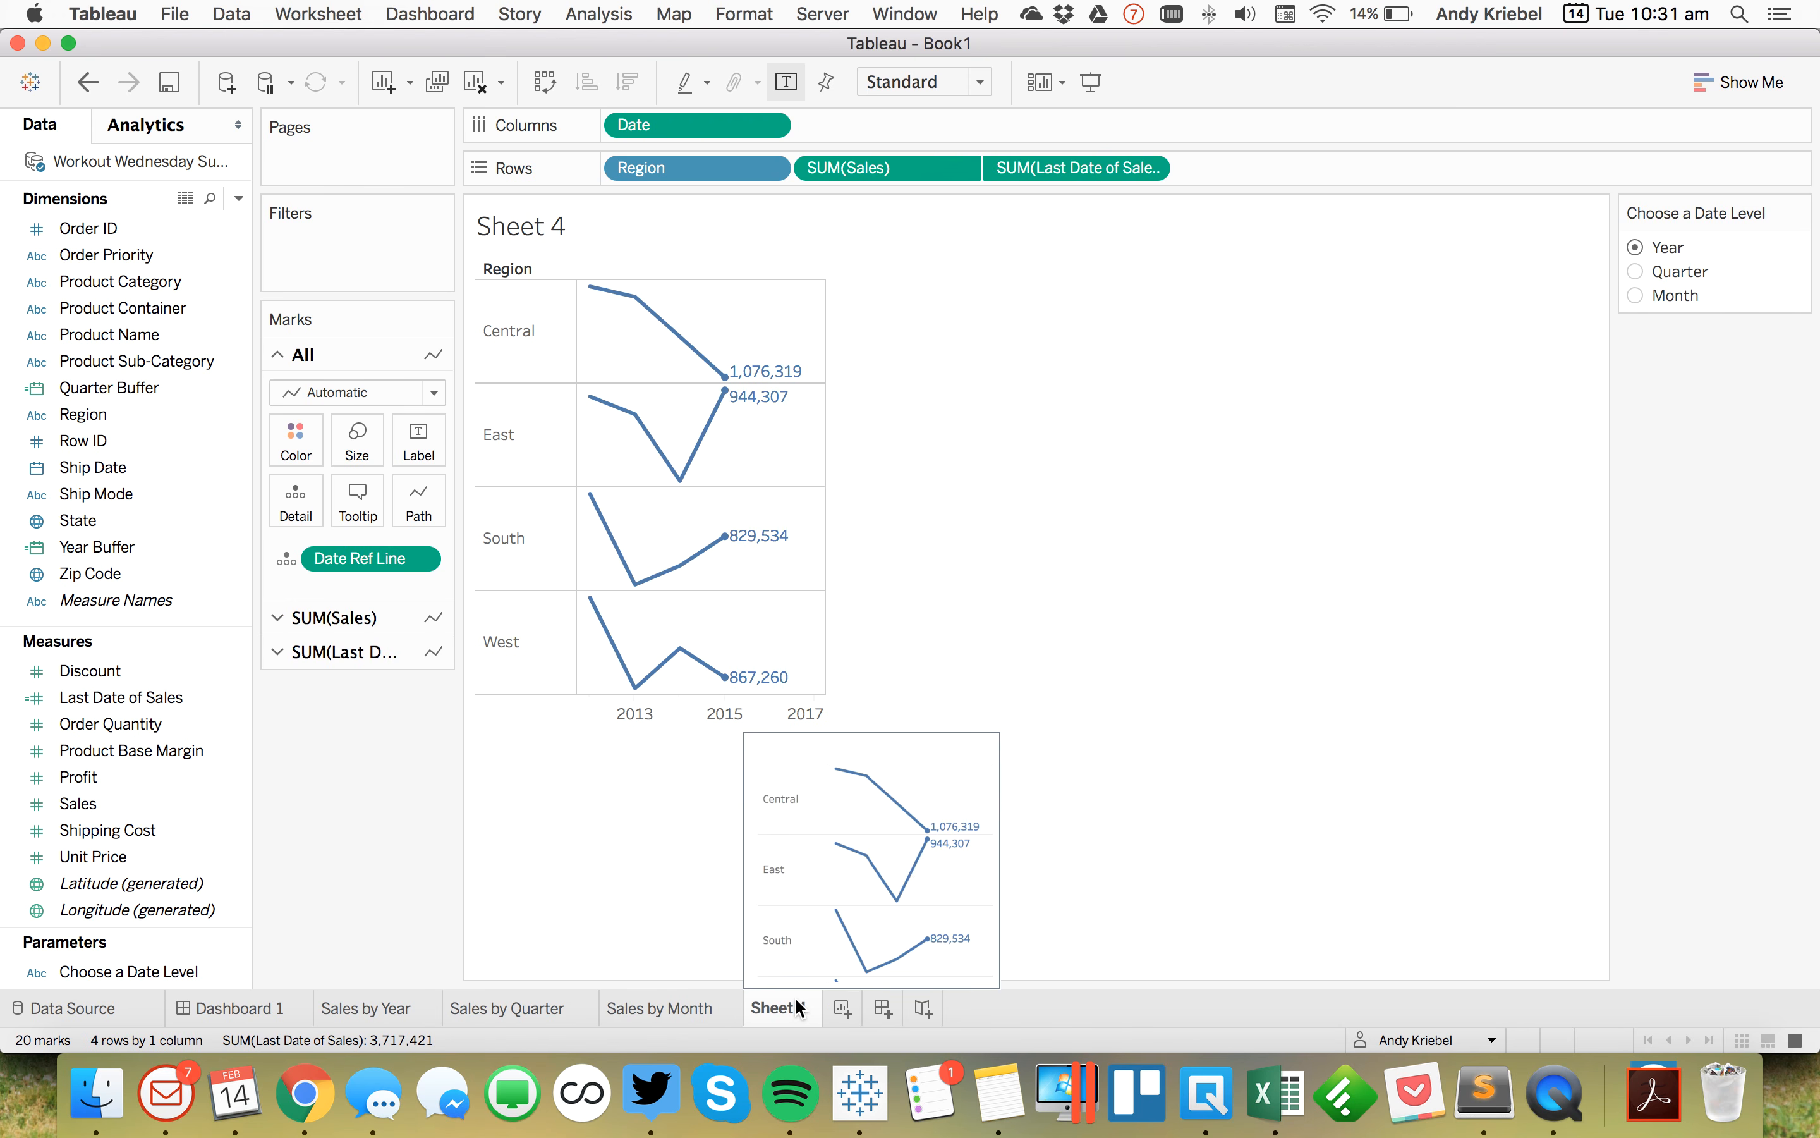